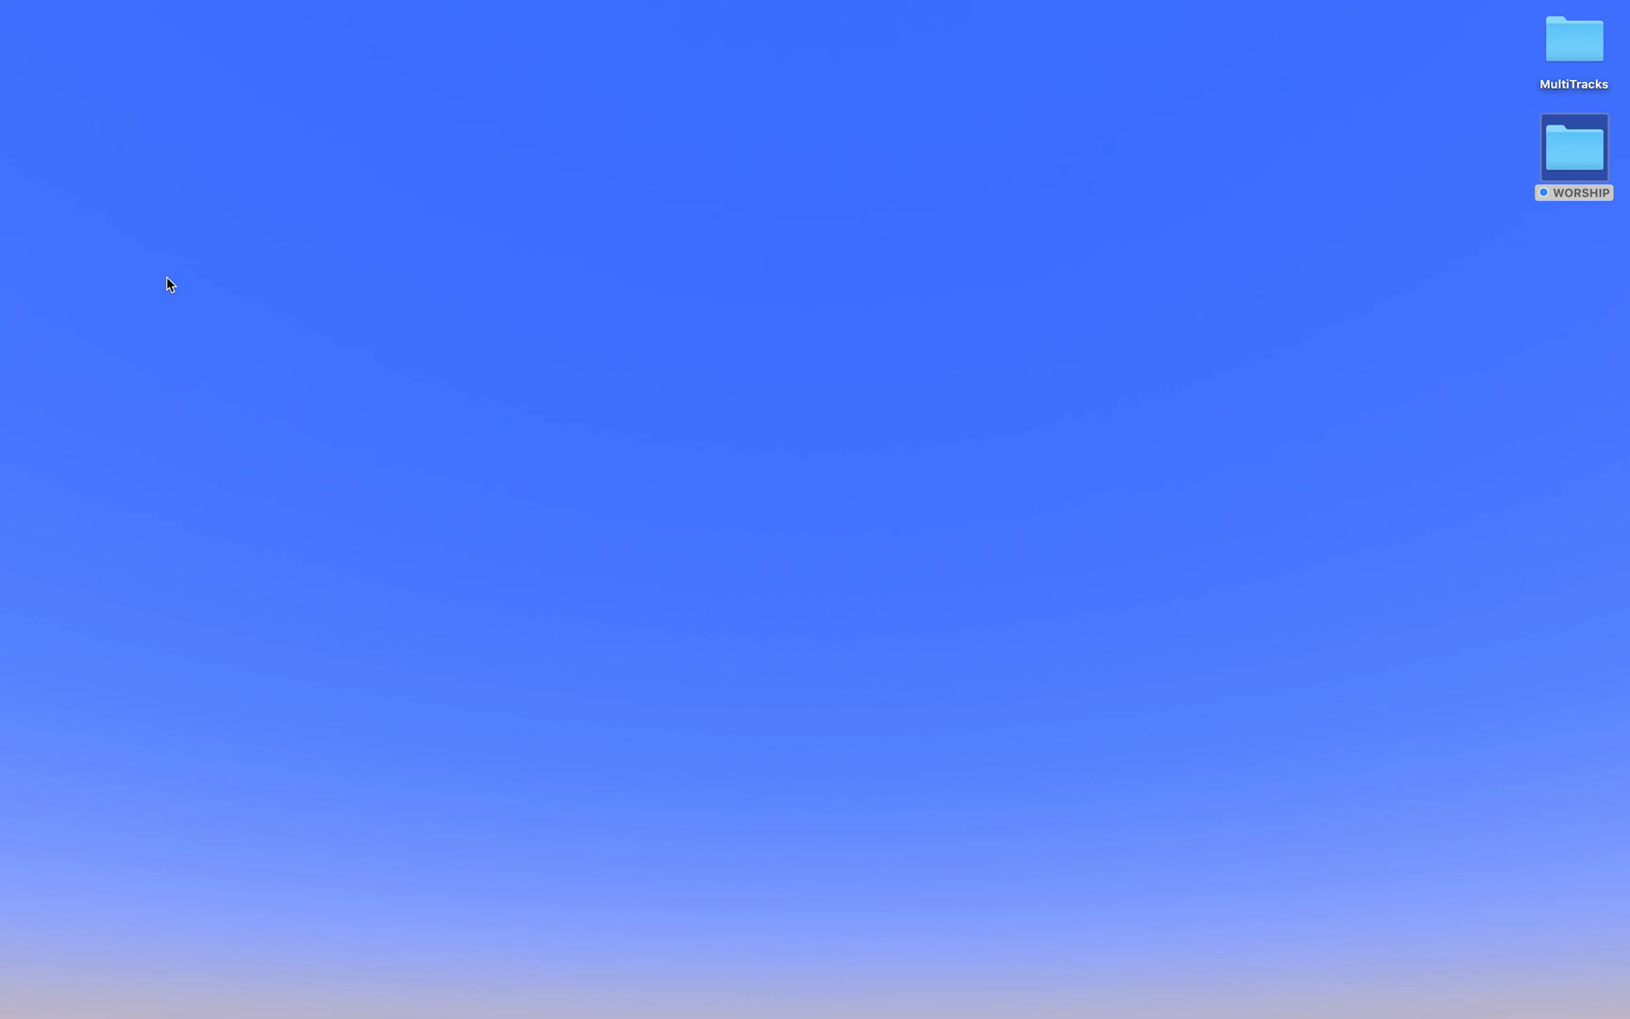
Step: Open the MultiTrack.als project inside the Lion and the Lamb folder in Downloads
{"action": "mouse_move", "coordinate": [1058, 1004]}
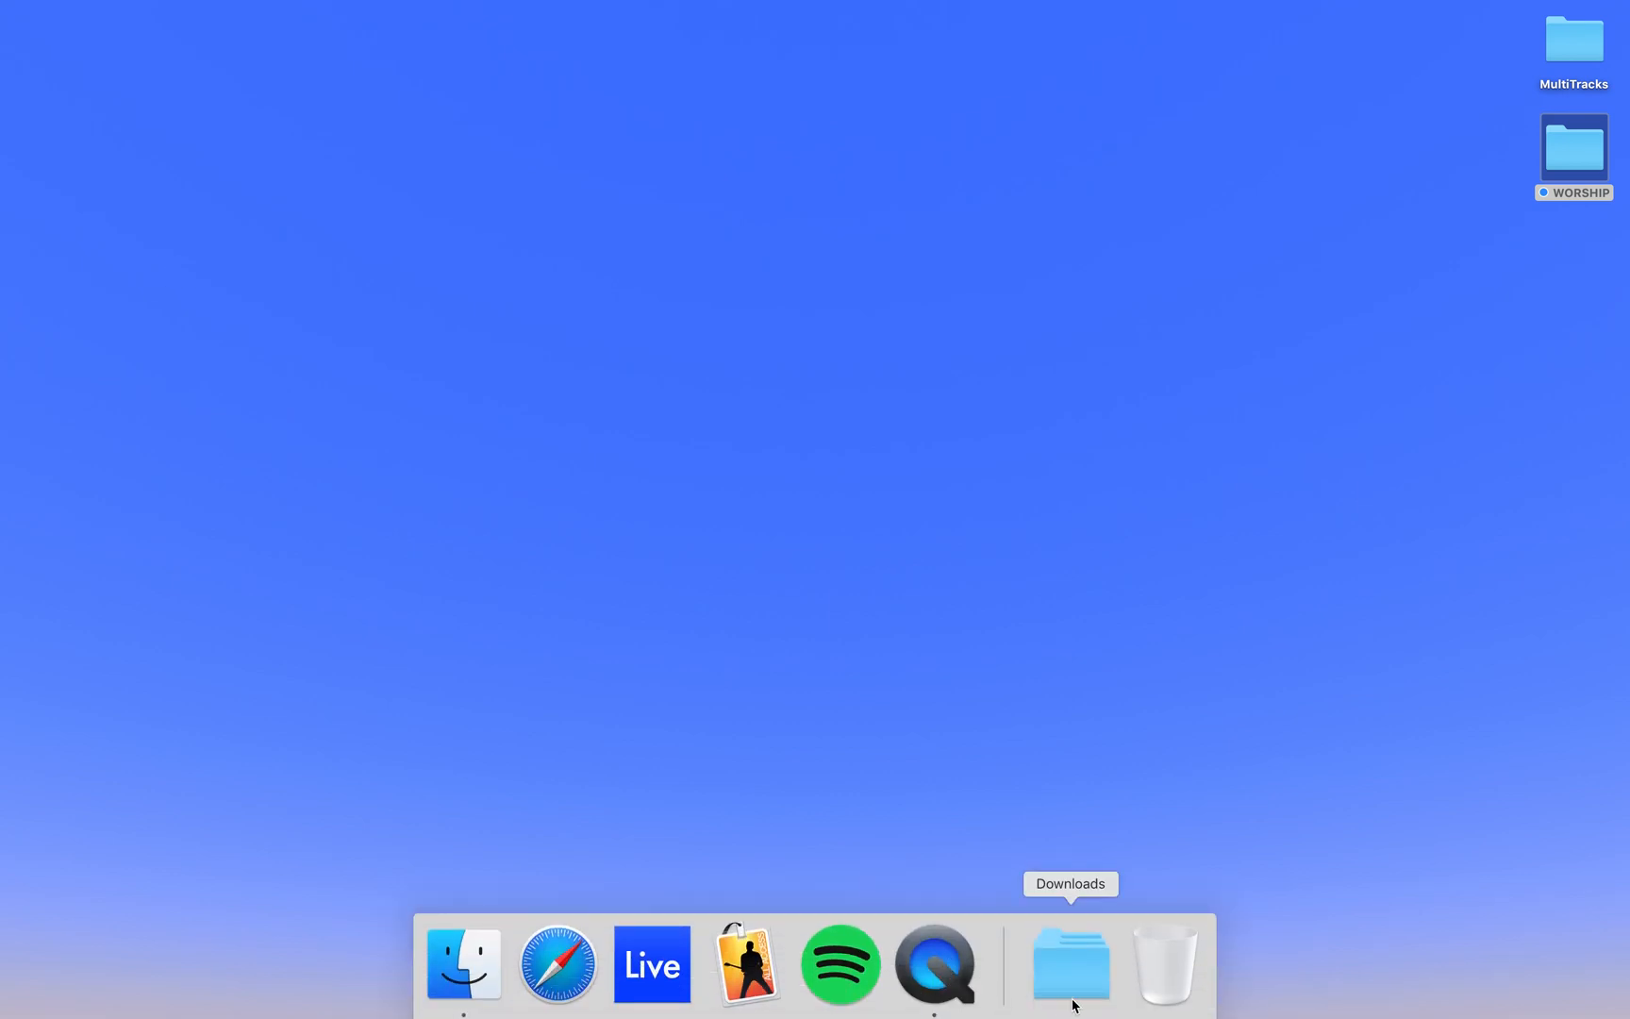
{"action": "left_click", "coordinate": [1094, 984]}
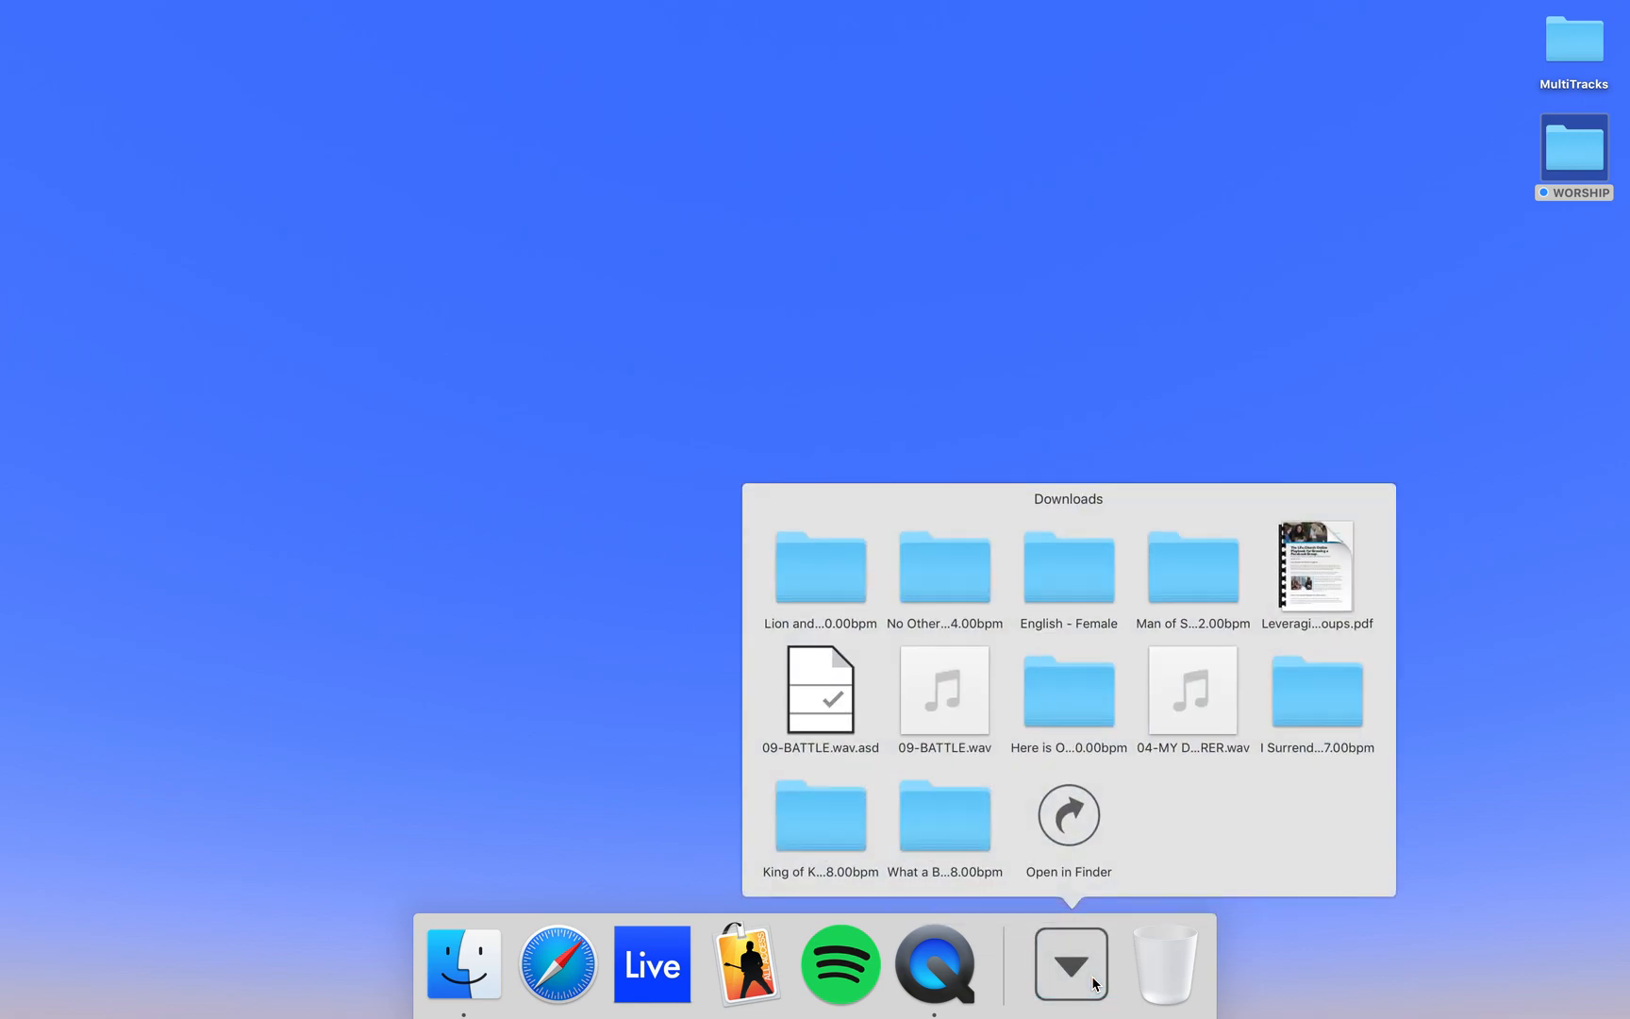
{"action": "left_click", "coordinate": [820, 575]}
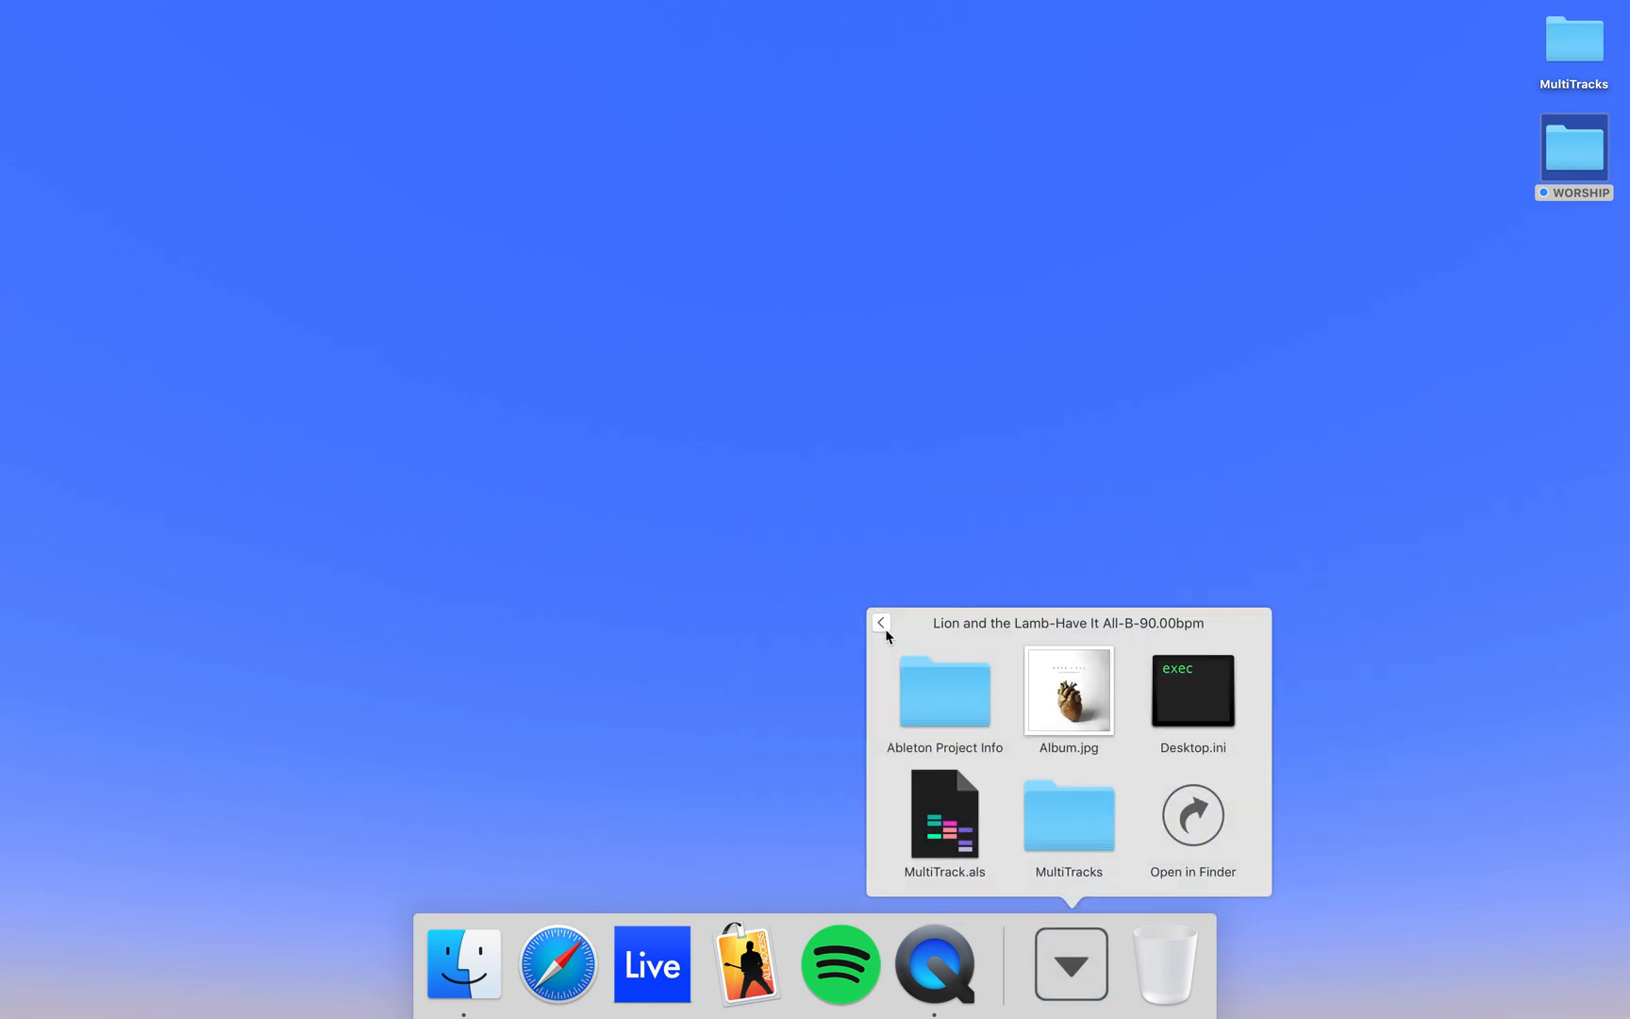
{"action": "left_click", "coordinate": [881, 622]}
{"action": "left_click", "coordinate": [853, 580]}
{"action": "left_click", "coordinate": [940, 819]}
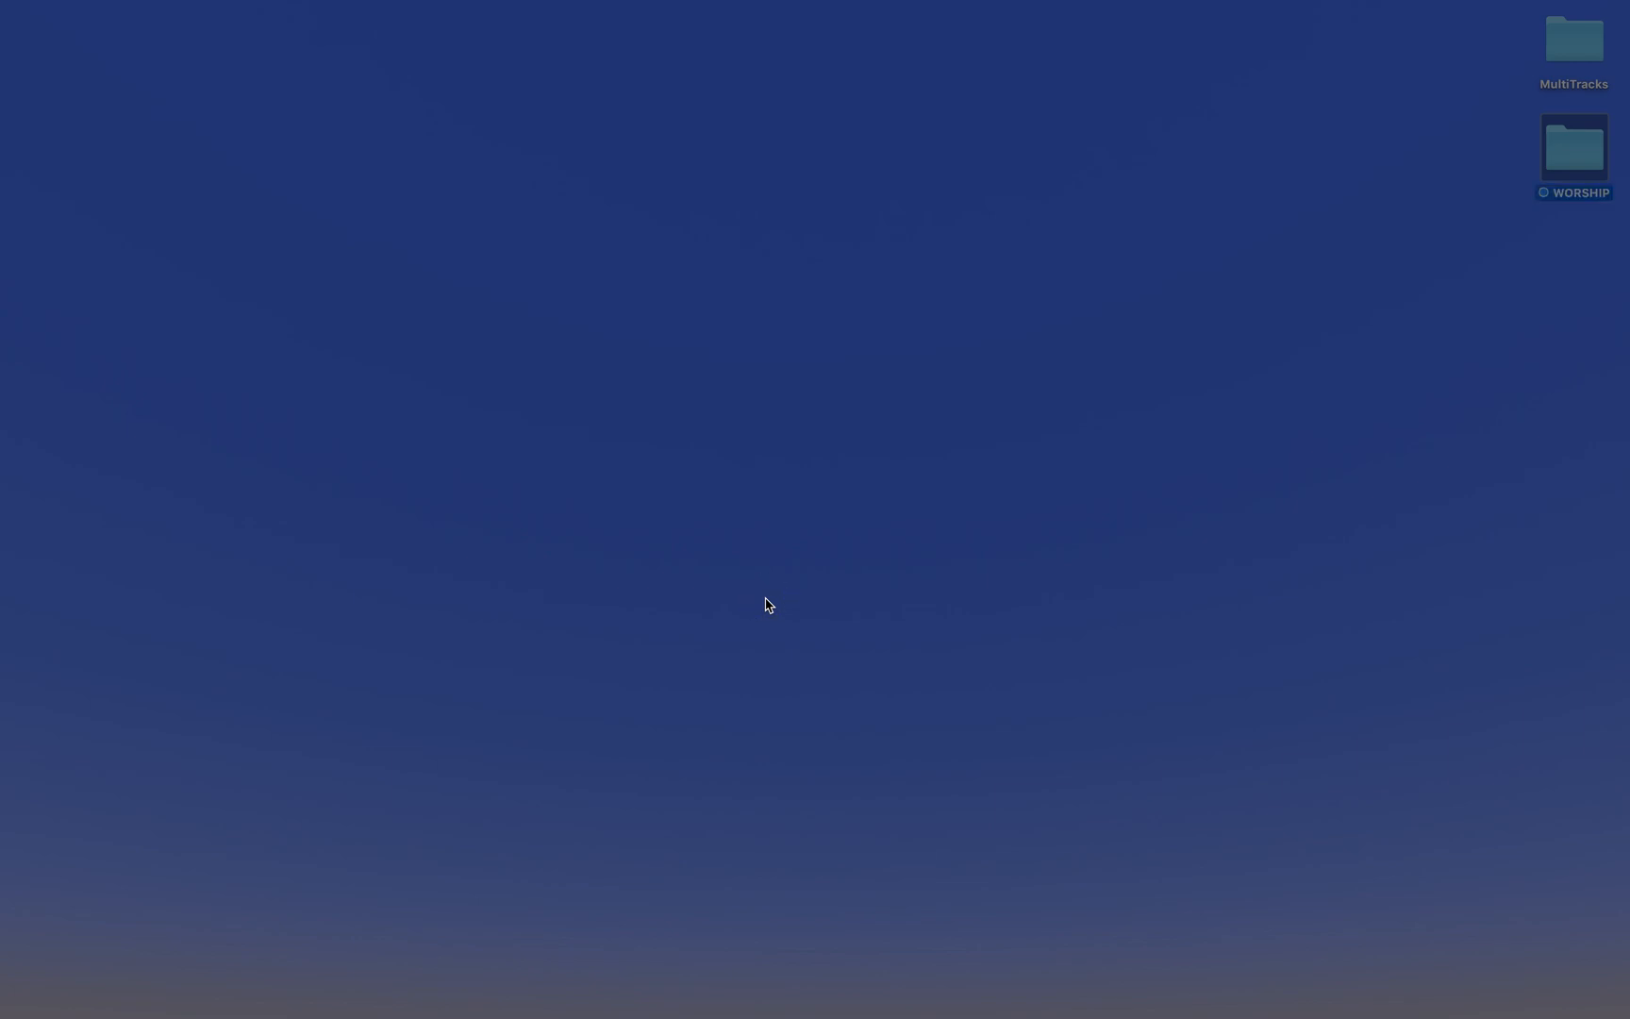
Step: Expand all tracks in the arrangement so each one shows its waveform
{"action": "mouse_move", "coordinate": [665, 1017]}
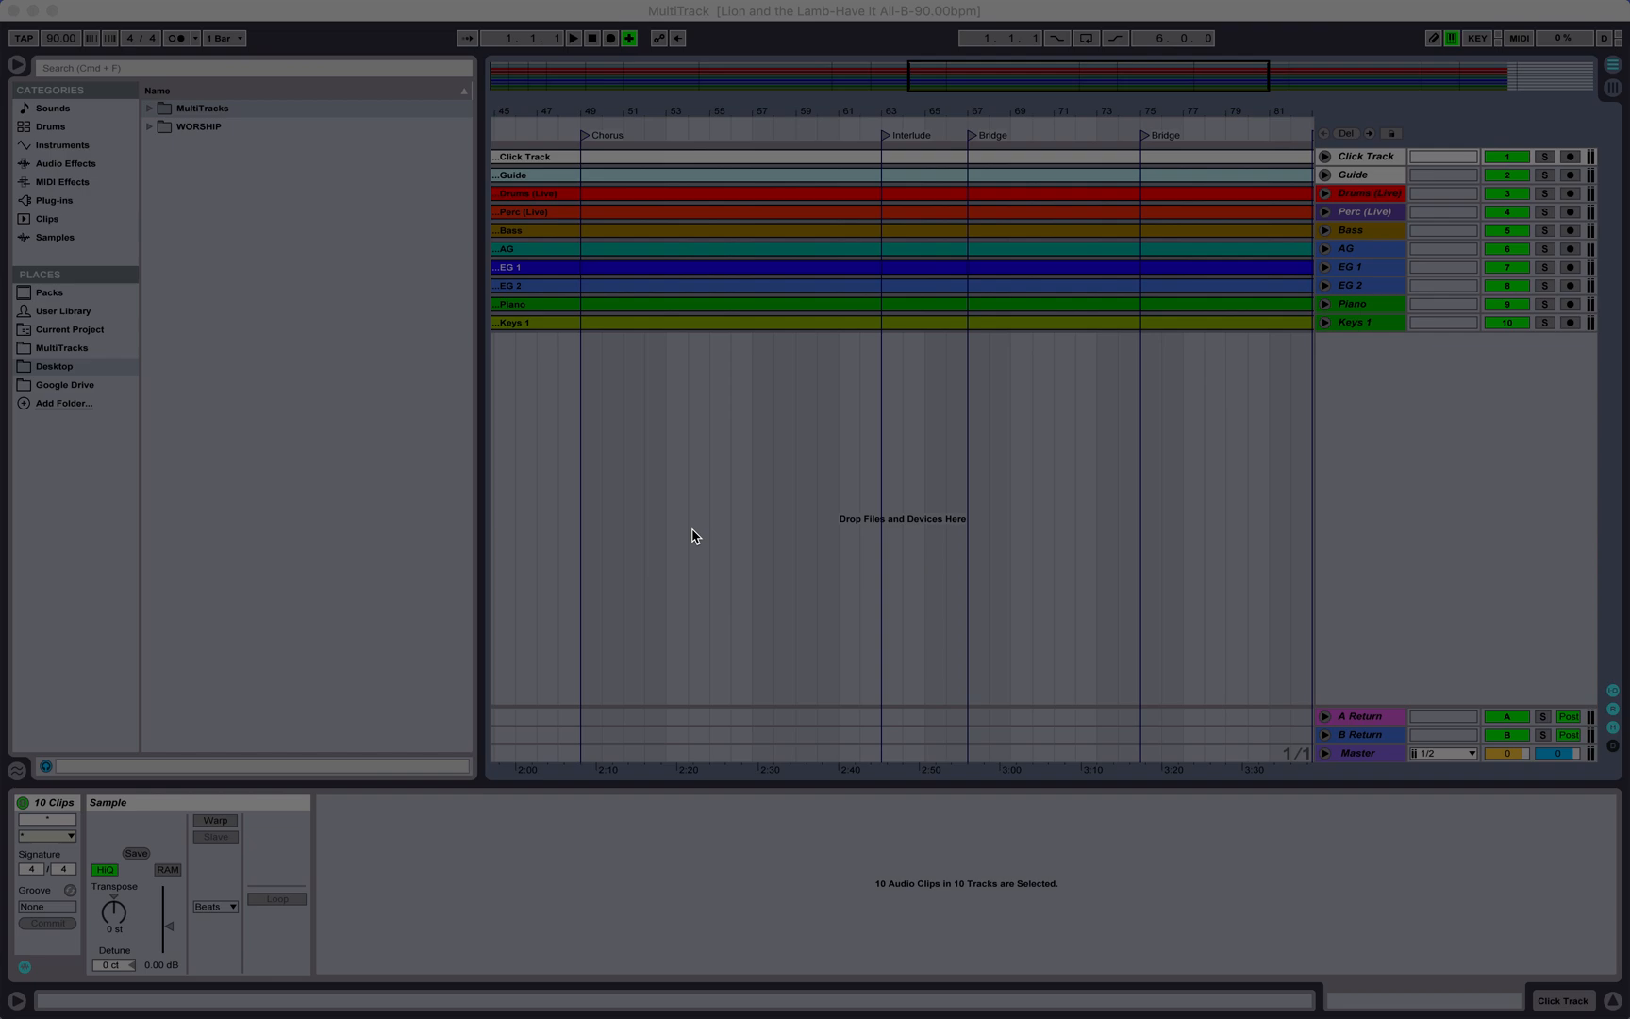
{"action": "left_click", "coordinate": [632, 43]}
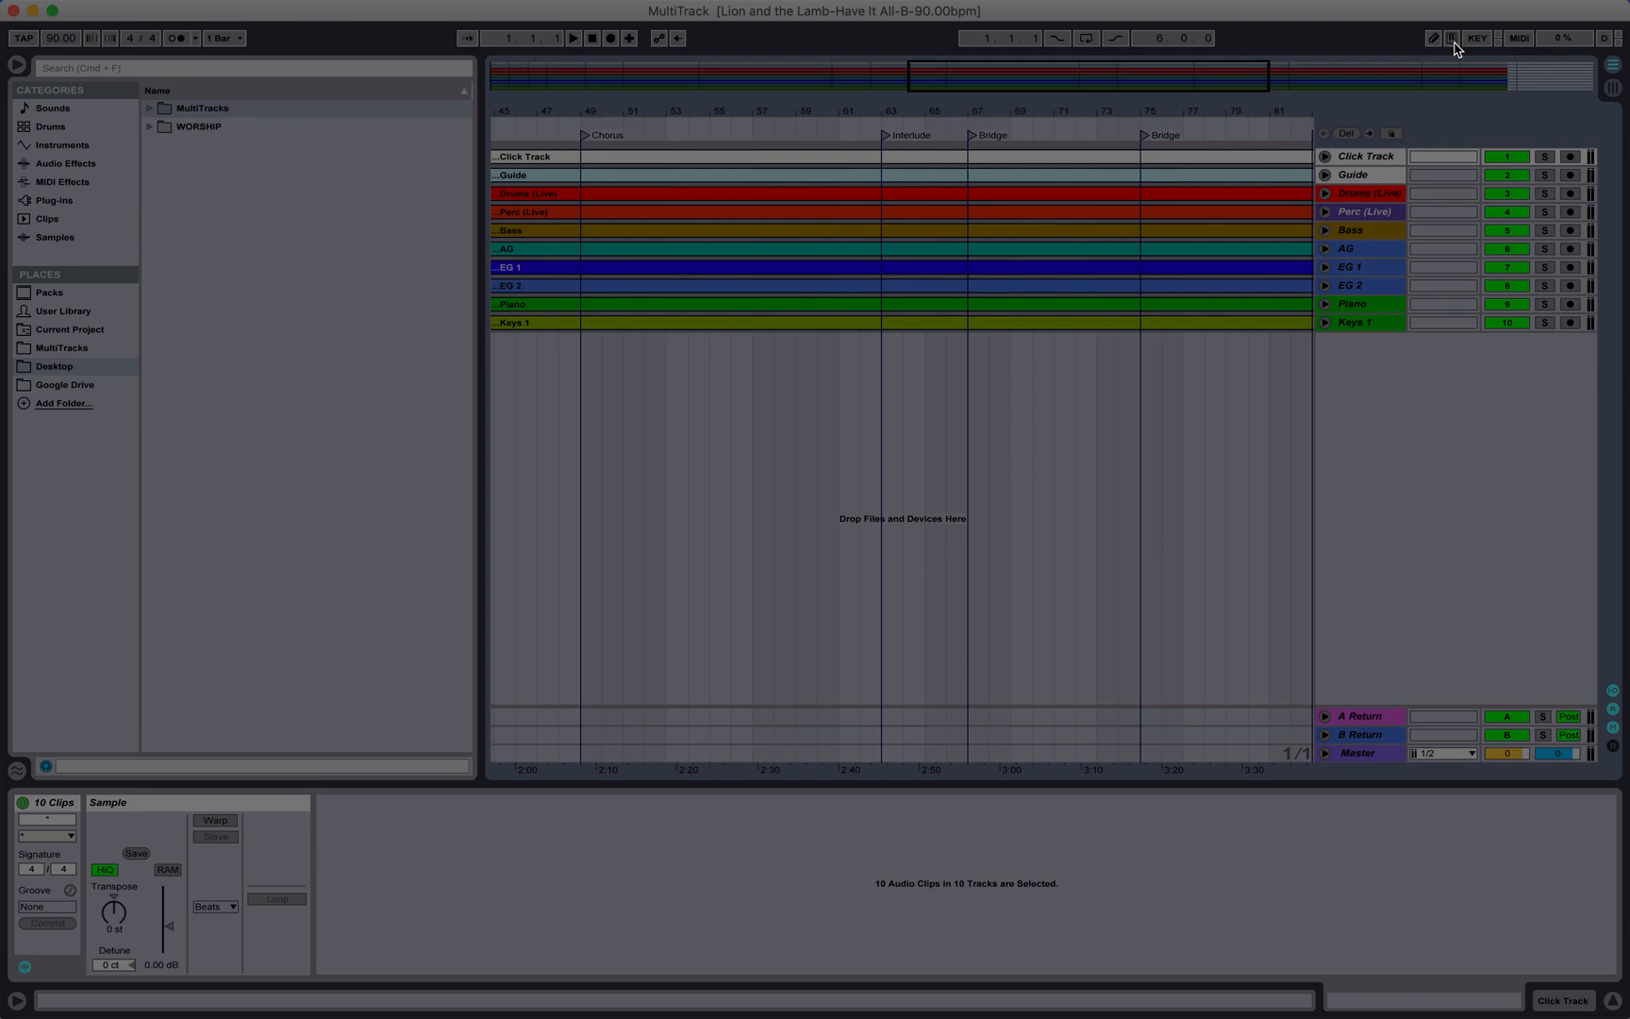
{"action": "scroll", "coordinate": [952, 544], "scroll_direction": "left", "scroll_amount": 10}
{"action": "scroll", "coordinate": [953, 544], "scroll_direction": "right", "scroll_amount": 15}
{"action": "scroll", "coordinate": [953, 544], "scroll_direction": "left", "scroll_amount": 15}
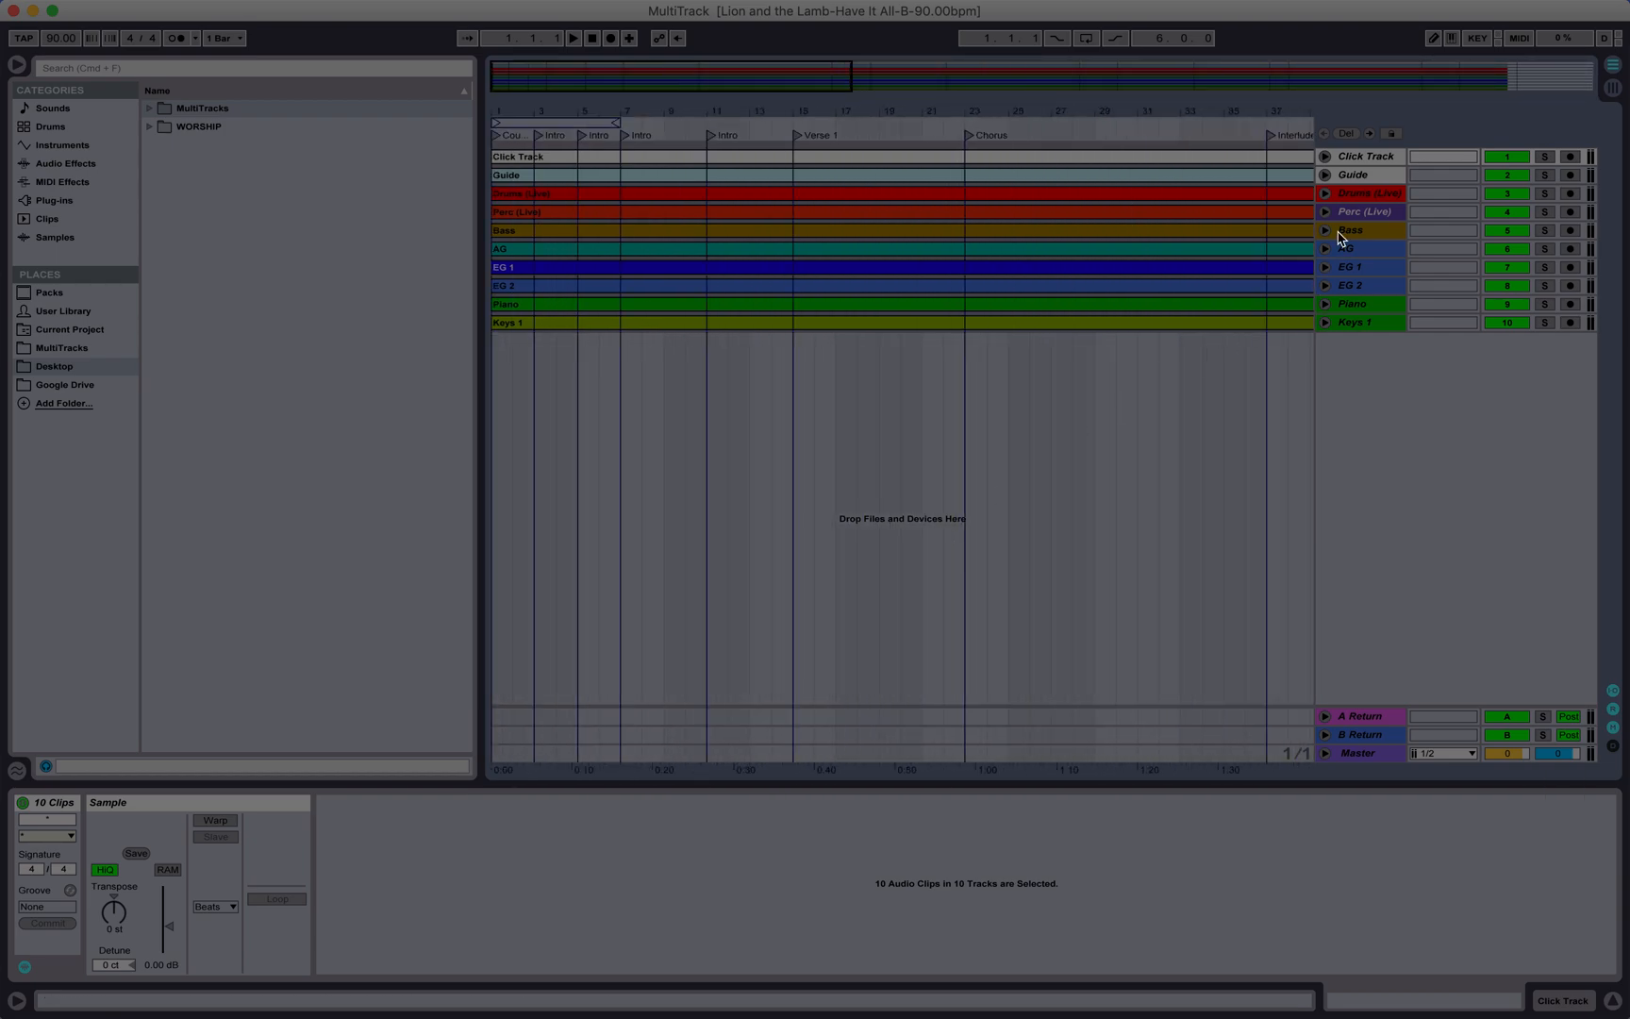
{"action": "left_click", "coordinate": [1381, 156]}
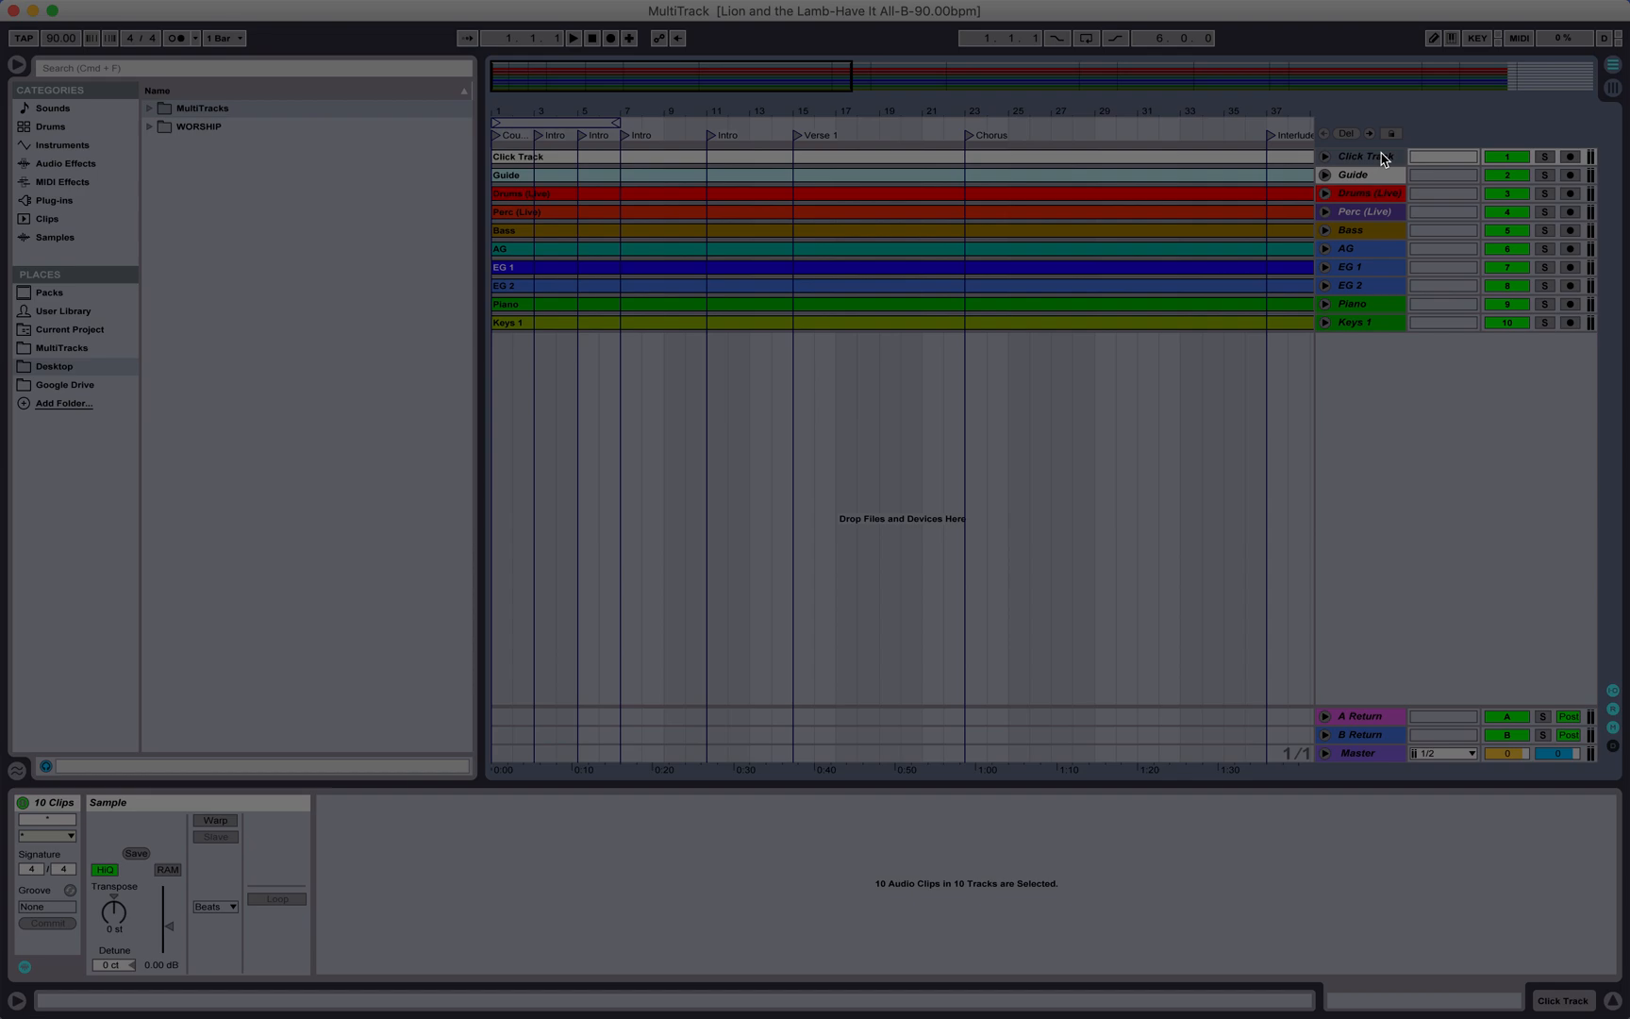
{"action": "left_click", "coordinate": [1372, 321]}
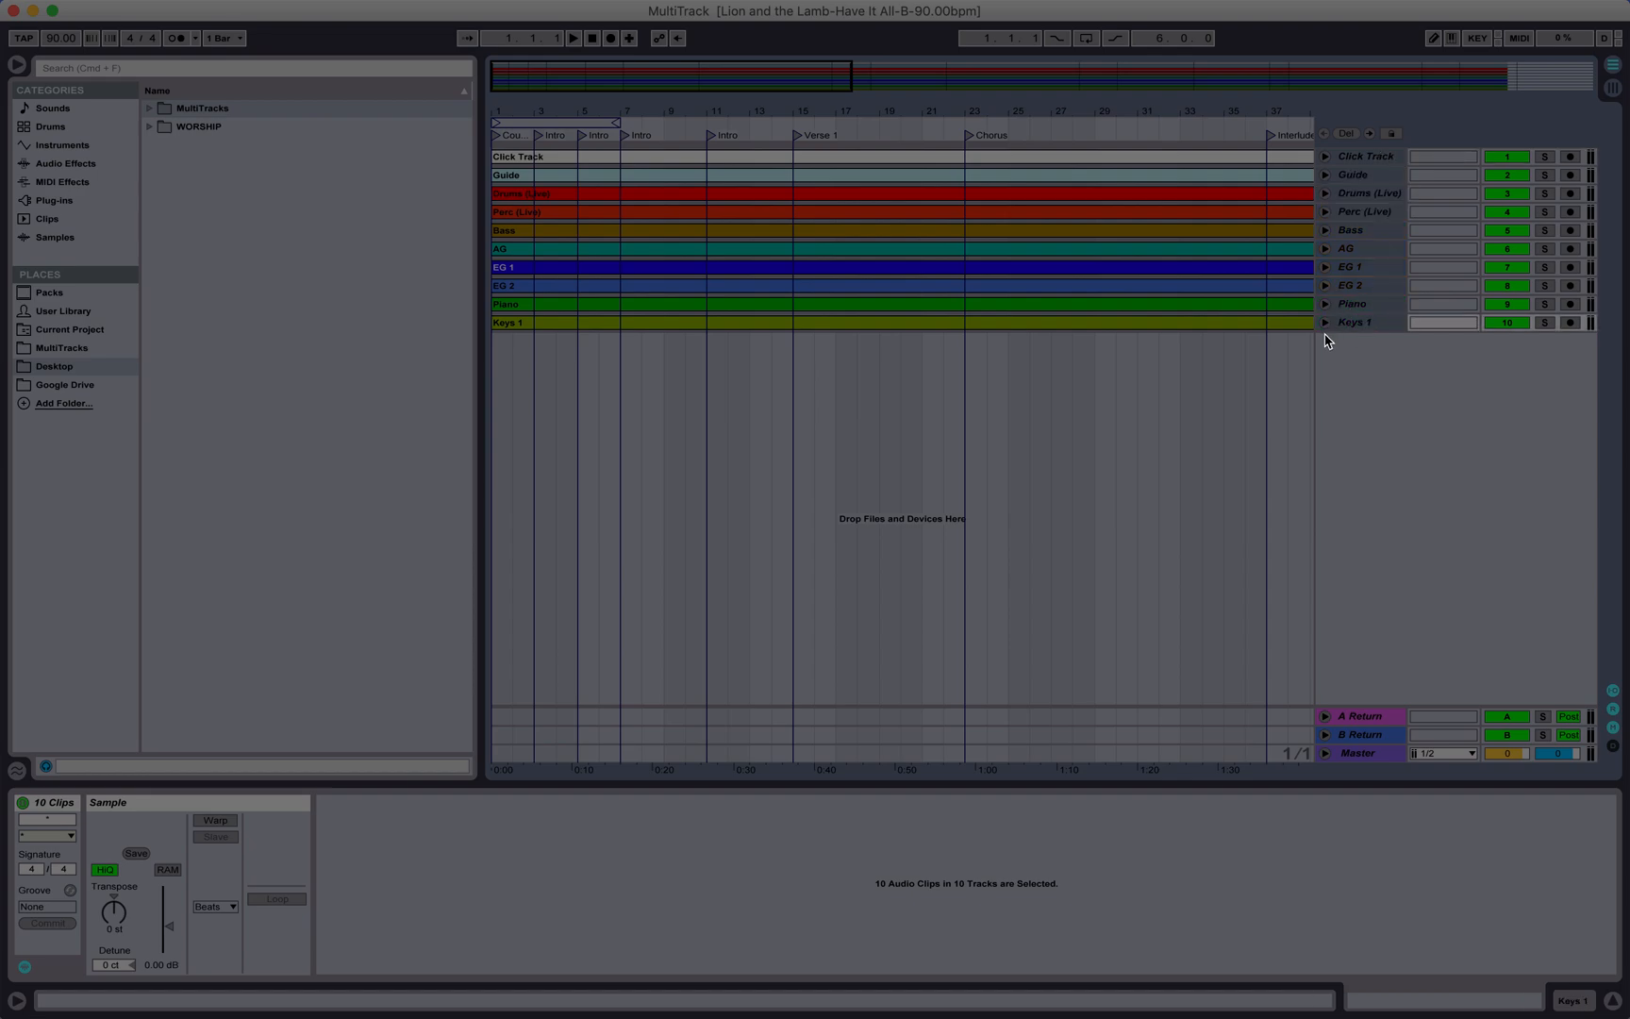
{"action": "left_click", "coordinate": [1325, 323], "text": "alt"}
{"action": "scroll", "coordinate": [1109, 564], "scroll_direction": "up", "scroll_amount": 2}
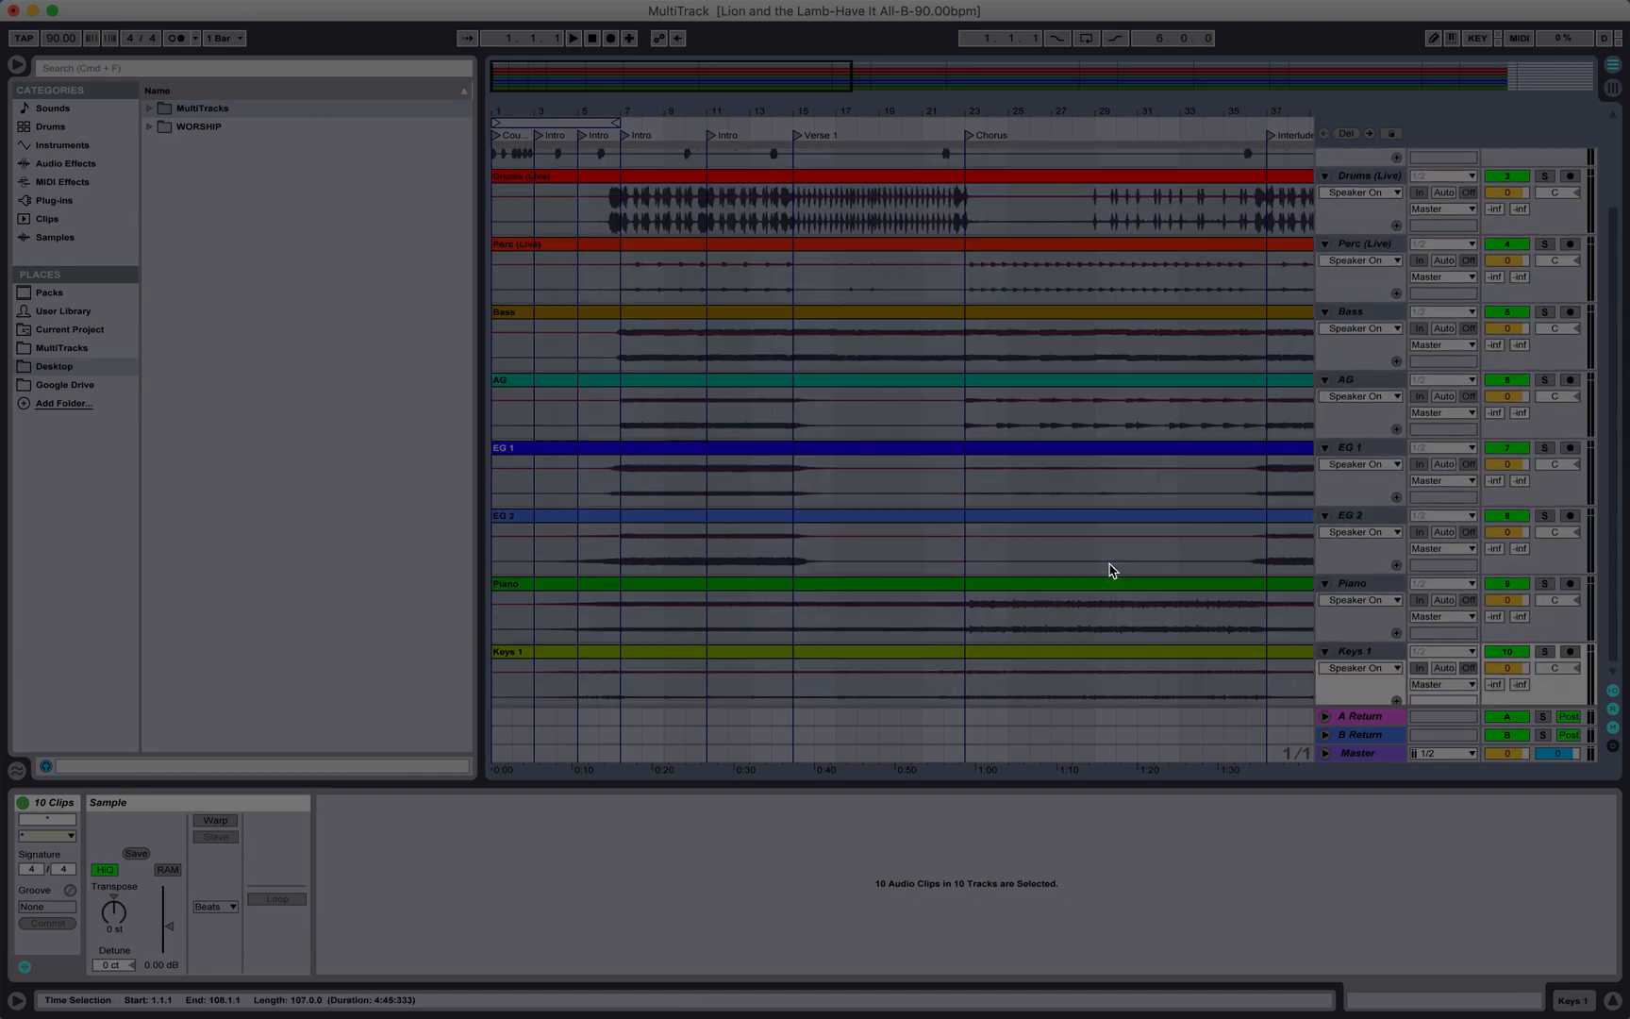
{"action": "scroll", "coordinate": [1112, 566], "scroll_direction": "down", "scroll_amount": 2}
Step: Delete the extra locator after the Ending section at the end of the song
{"action": "scroll", "coordinate": [1112, 566], "scroll_direction": "right", "scroll_amount": 4}
{"action": "scroll", "coordinate": [1109, 570], "scroll_direction": "right", "scroll_amount": 8}
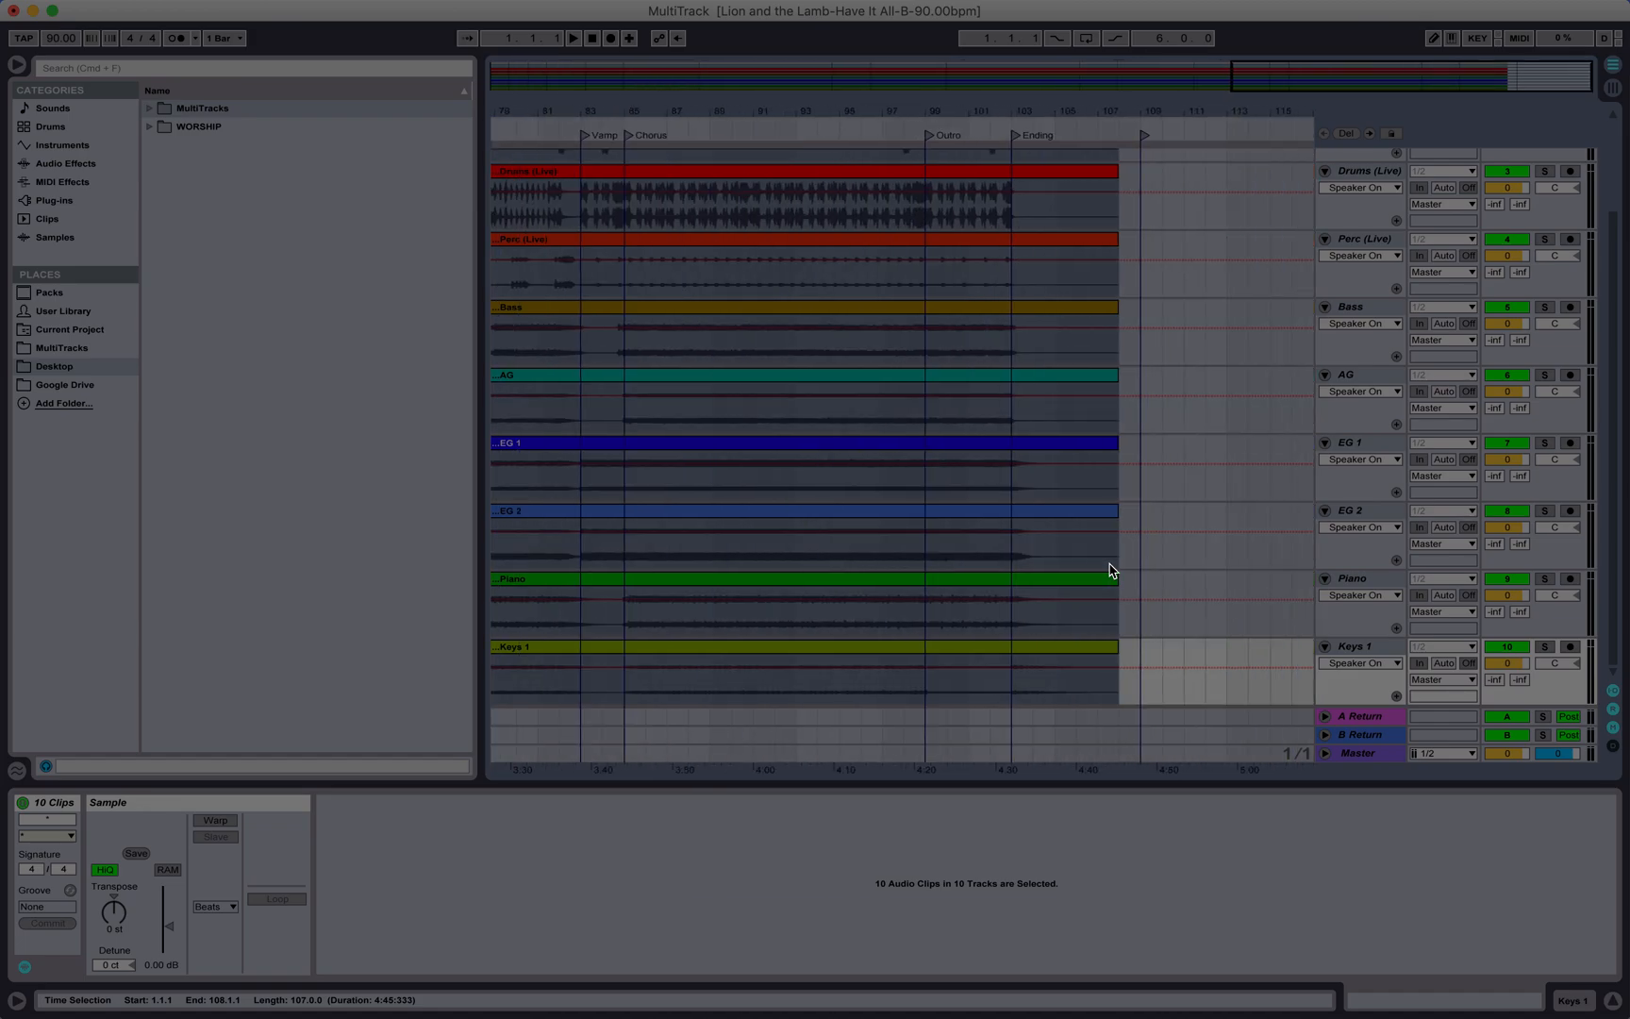
{"action": "left_click", "coordinate": [1133, 519]}
{"action": "scroll", "coordinate": [1133, 519], "scroll_direction": "left", "scroll_amount": 15}
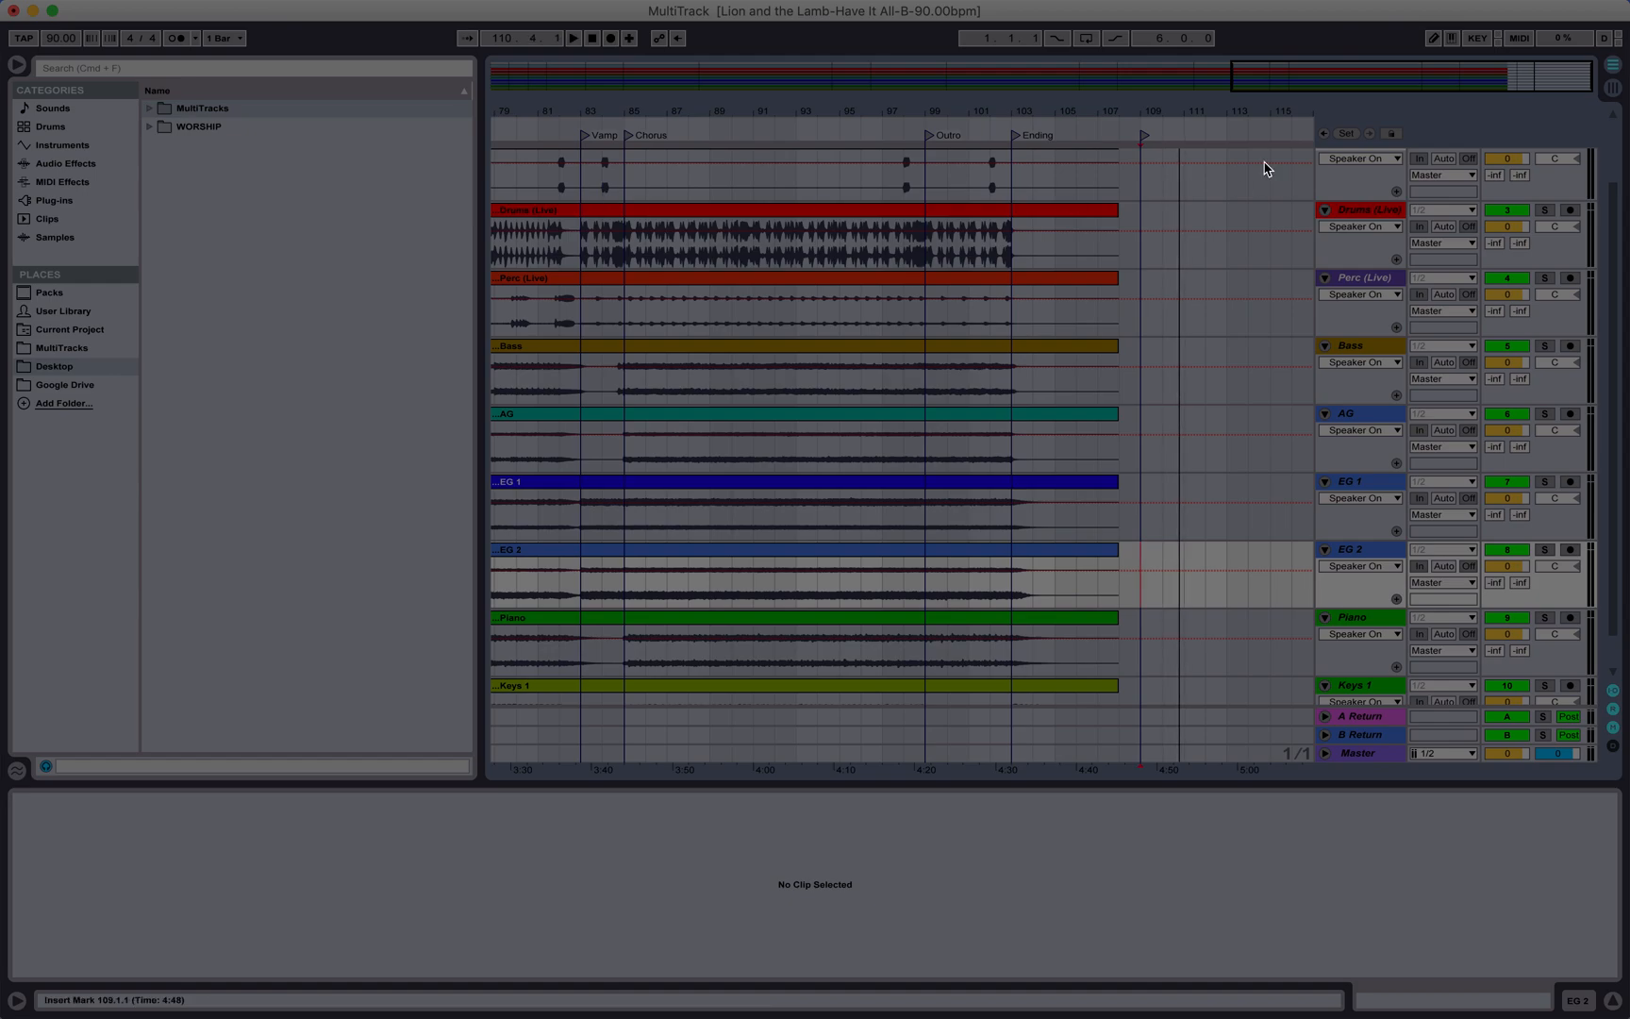
{"action": "left_click", "coordinate": [1145, 130]}
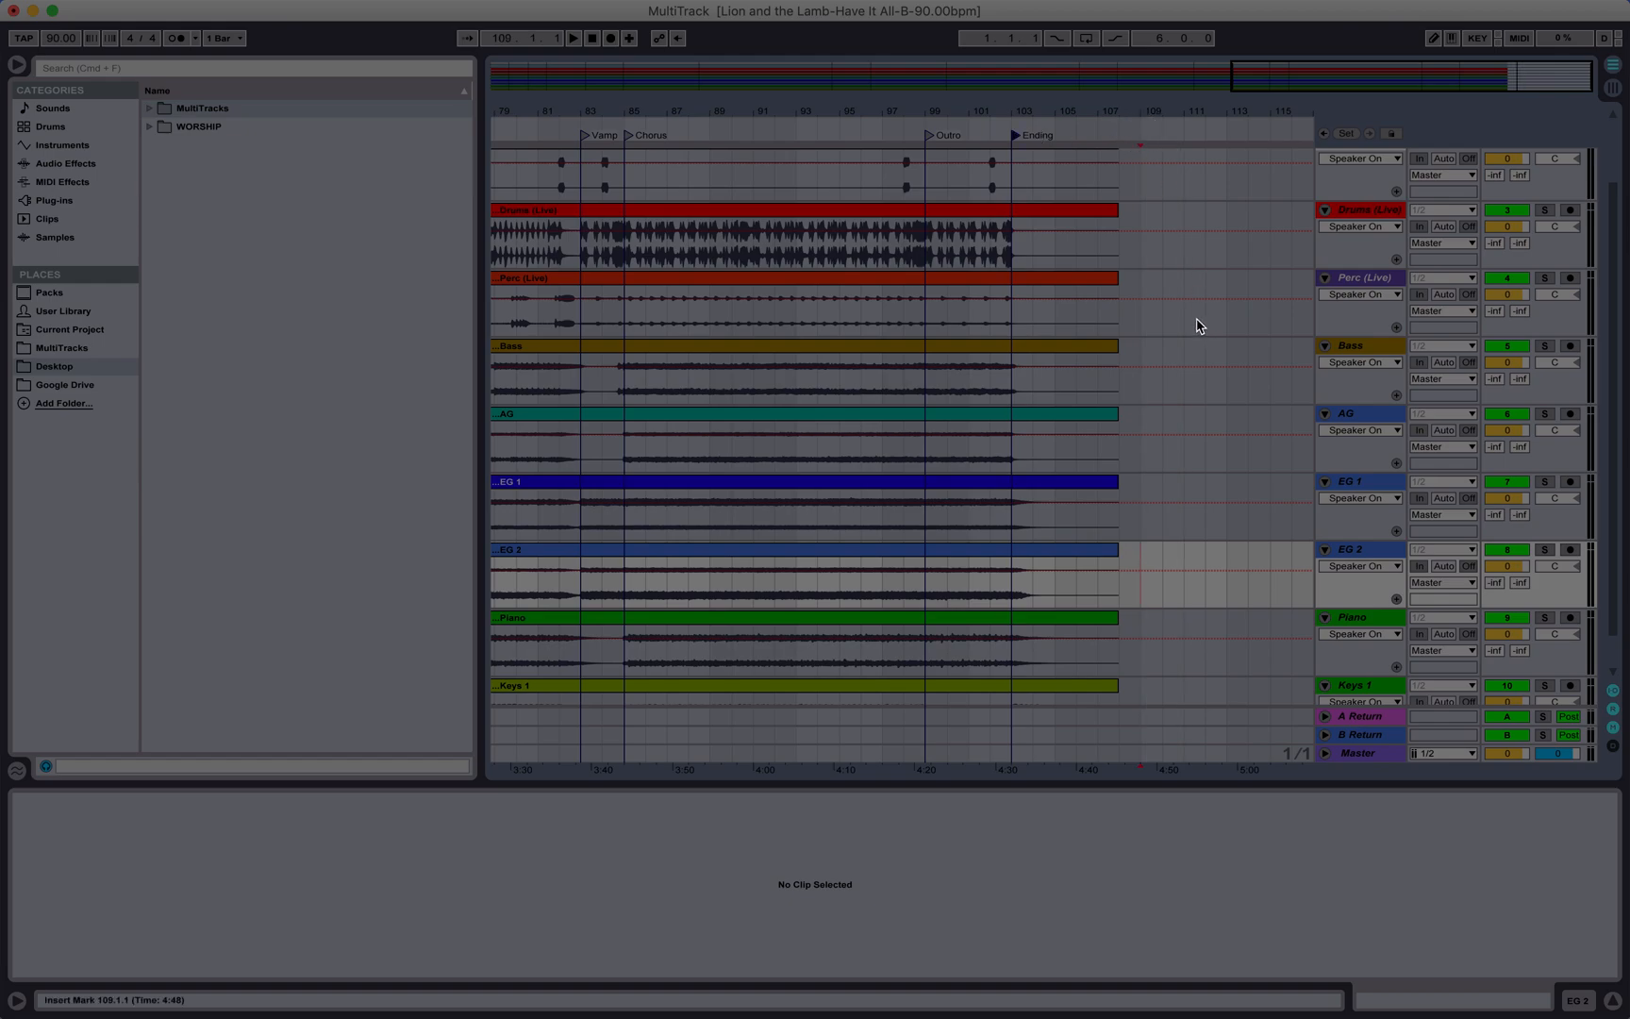
Step: Start playback of the arrangement from the beginning of the song
{"action": "left_click", "coordinate": [1123, 314]}
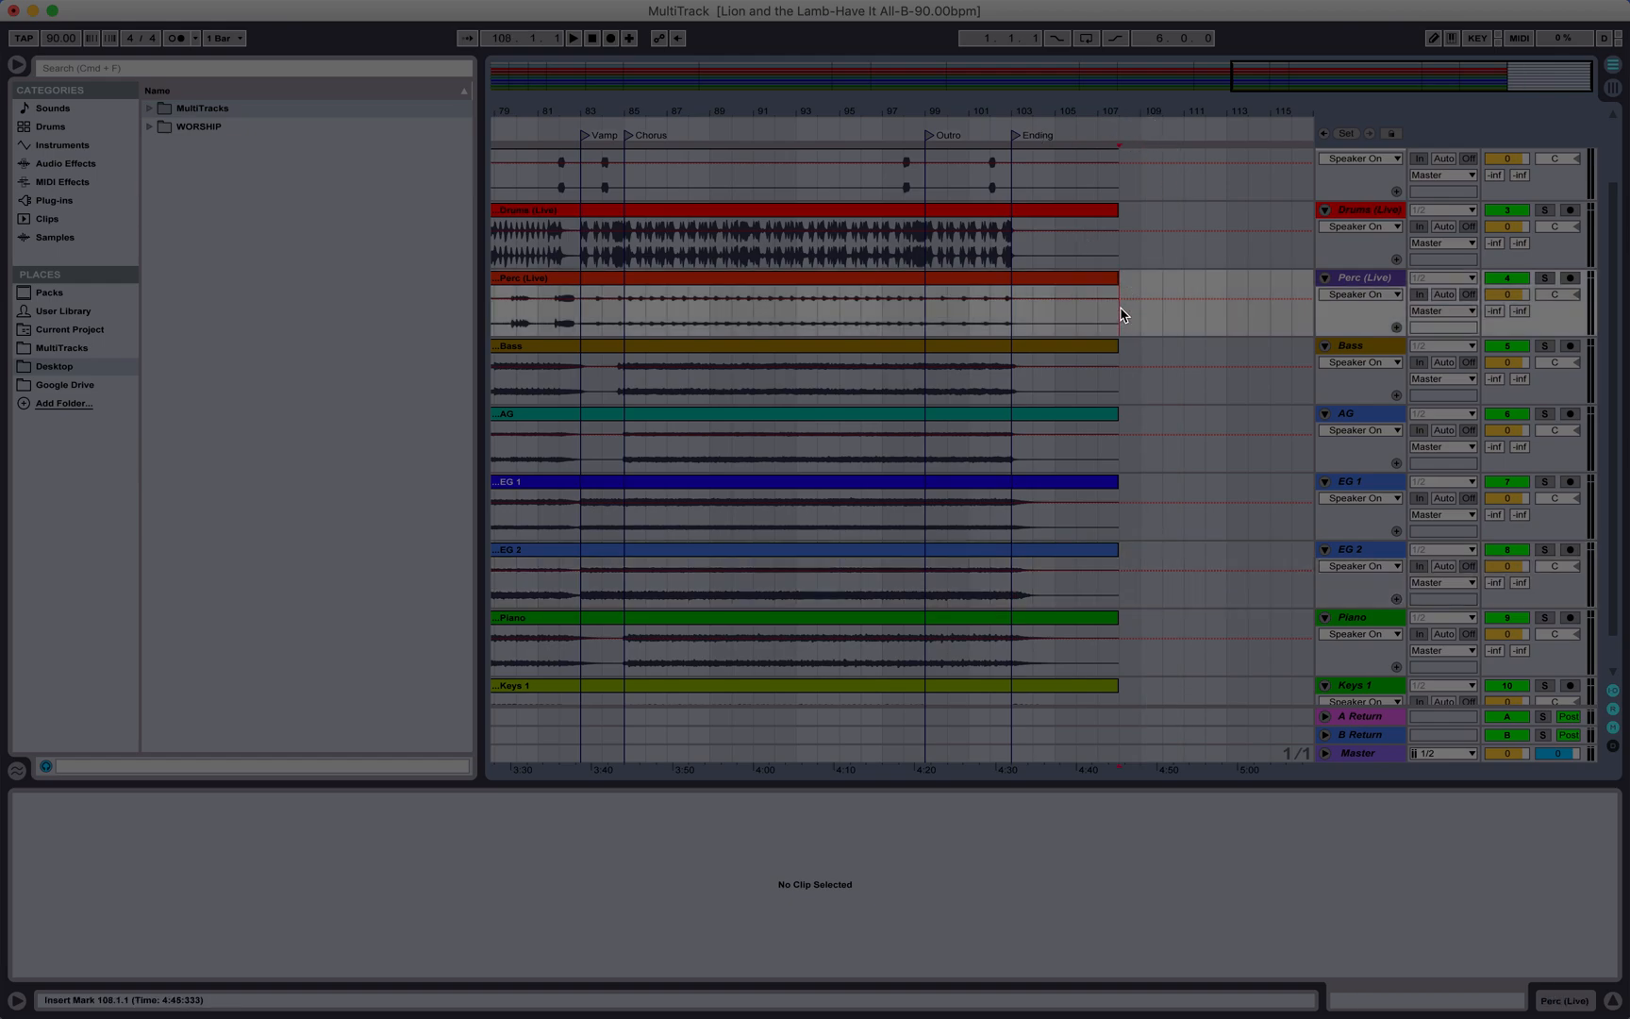
{"action": "scroll", "coordinate": [1122, 314], "scroll_direction": "left", "scroll_amount": 15}
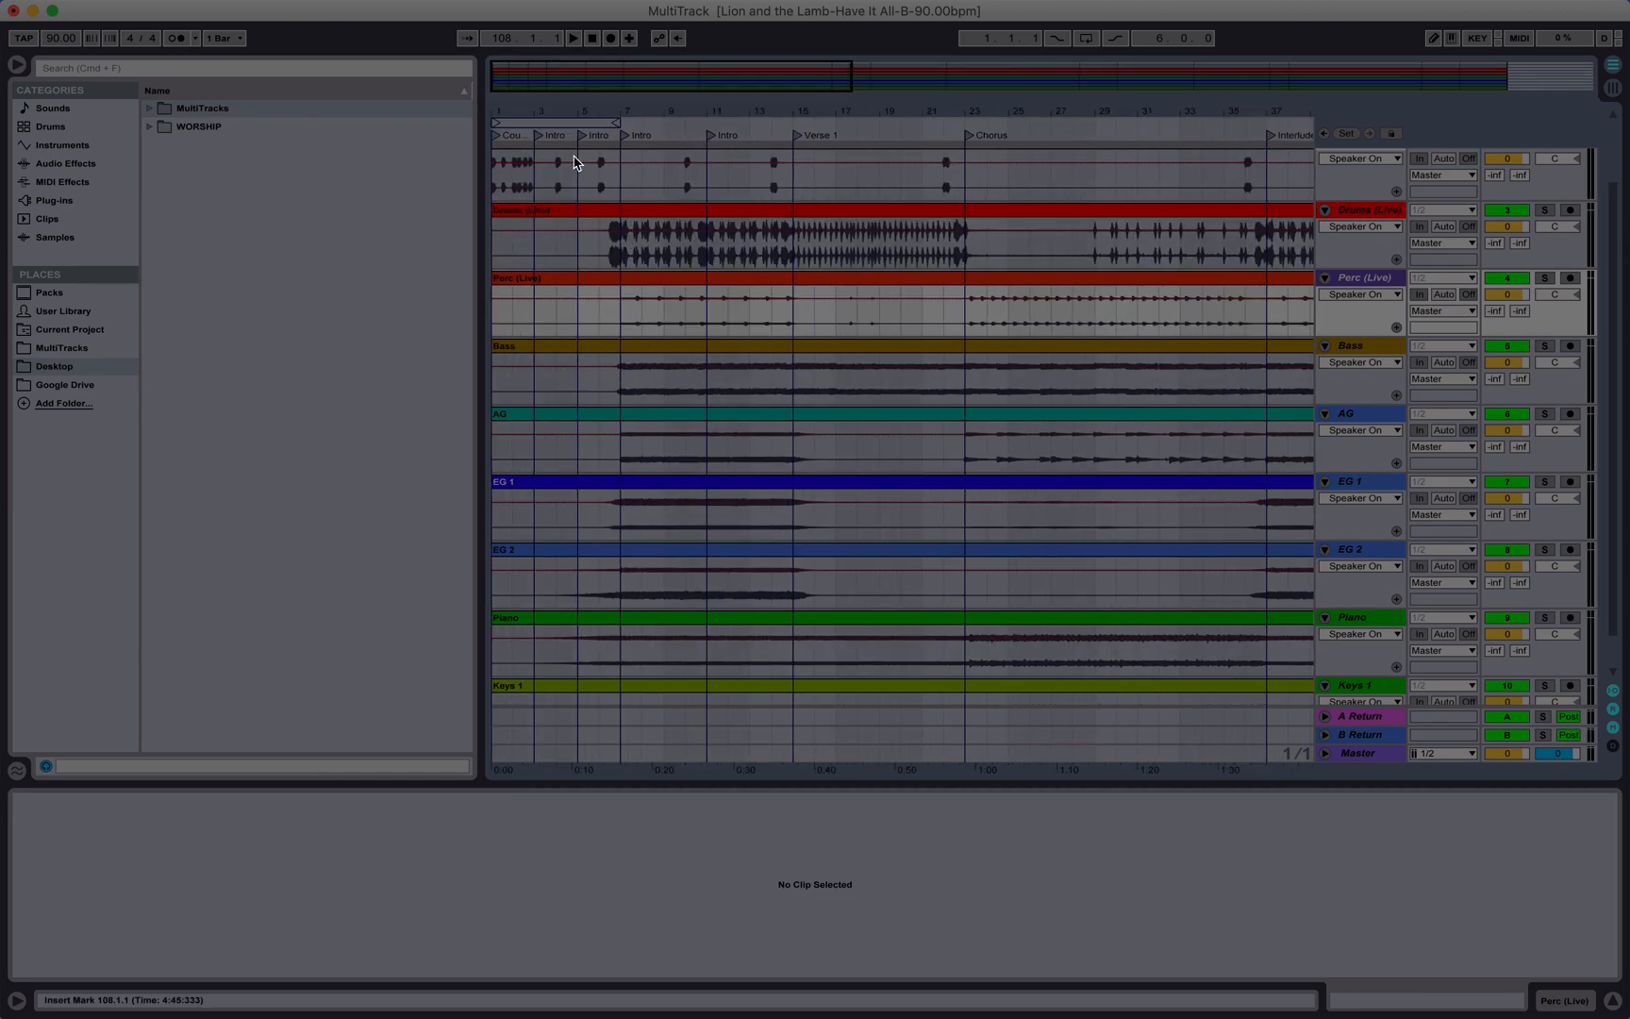
{"action": "left_click", "coordinate": [598, 44]}
{"action": "left_click", "coordinate": [580, 43]}
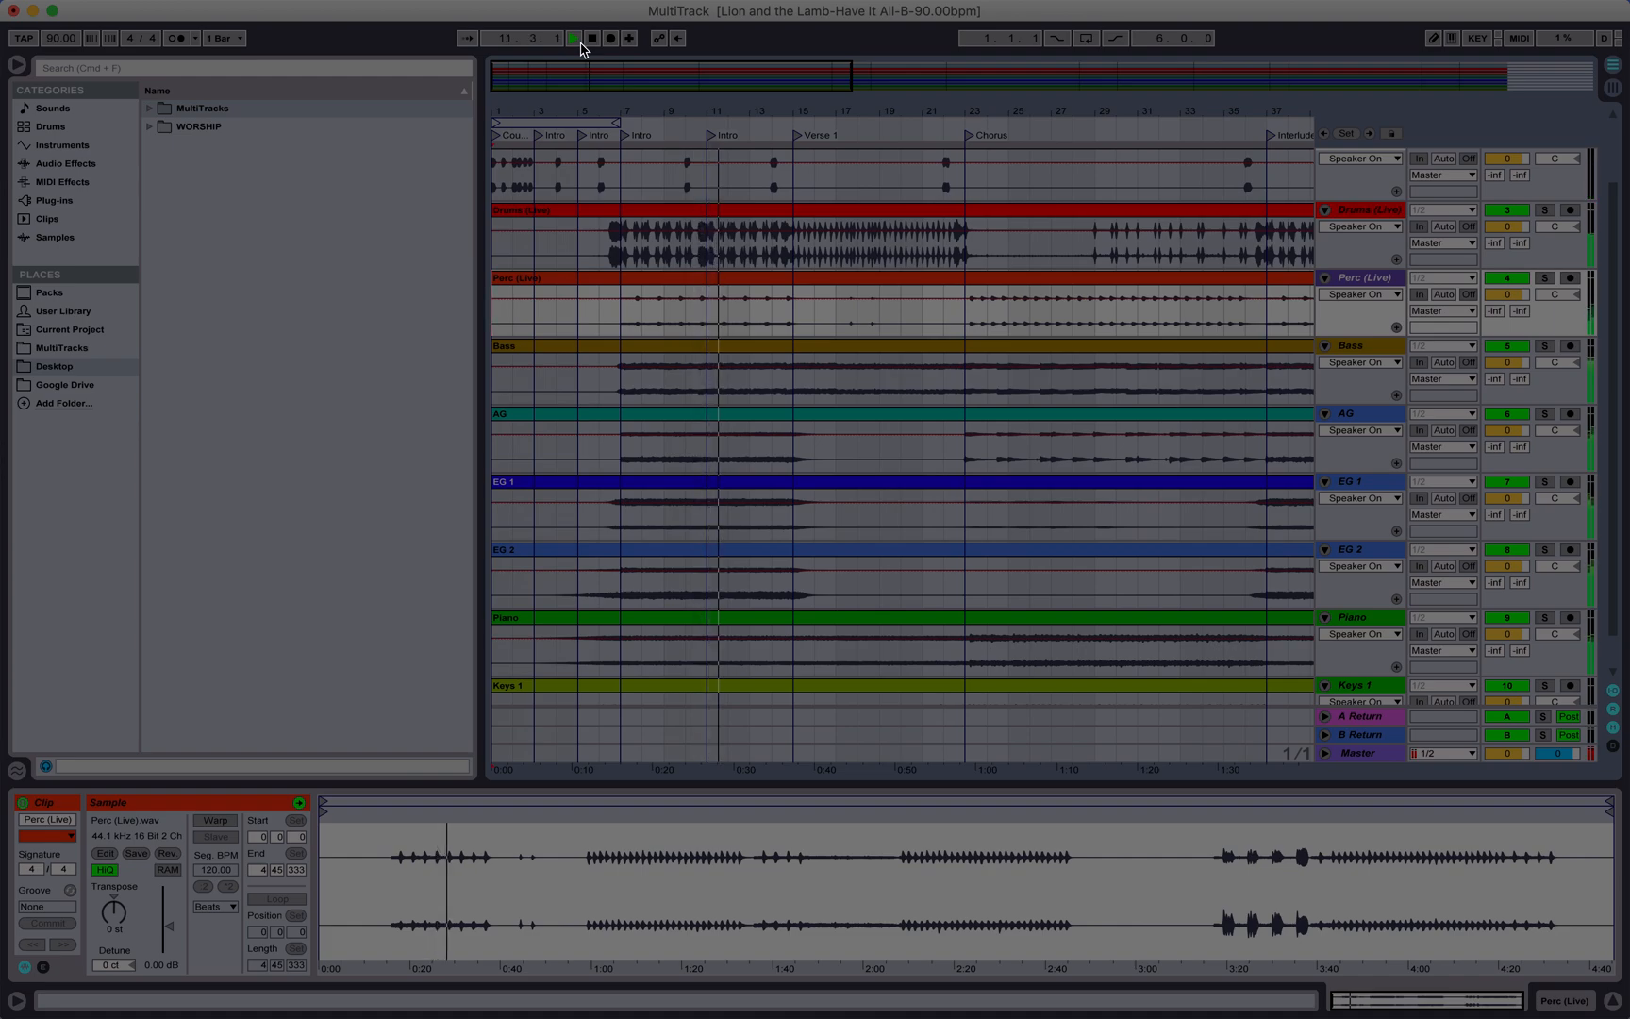
Step: Jump playback to just before the first Chorus and solo the Drums (Live) track
{"action": "left_click", "coordinate": [912, 141]}
{"action": "scroll", "coordinate": [1028, 319], "scroll_direction": "down", "scroll_amount": 1}
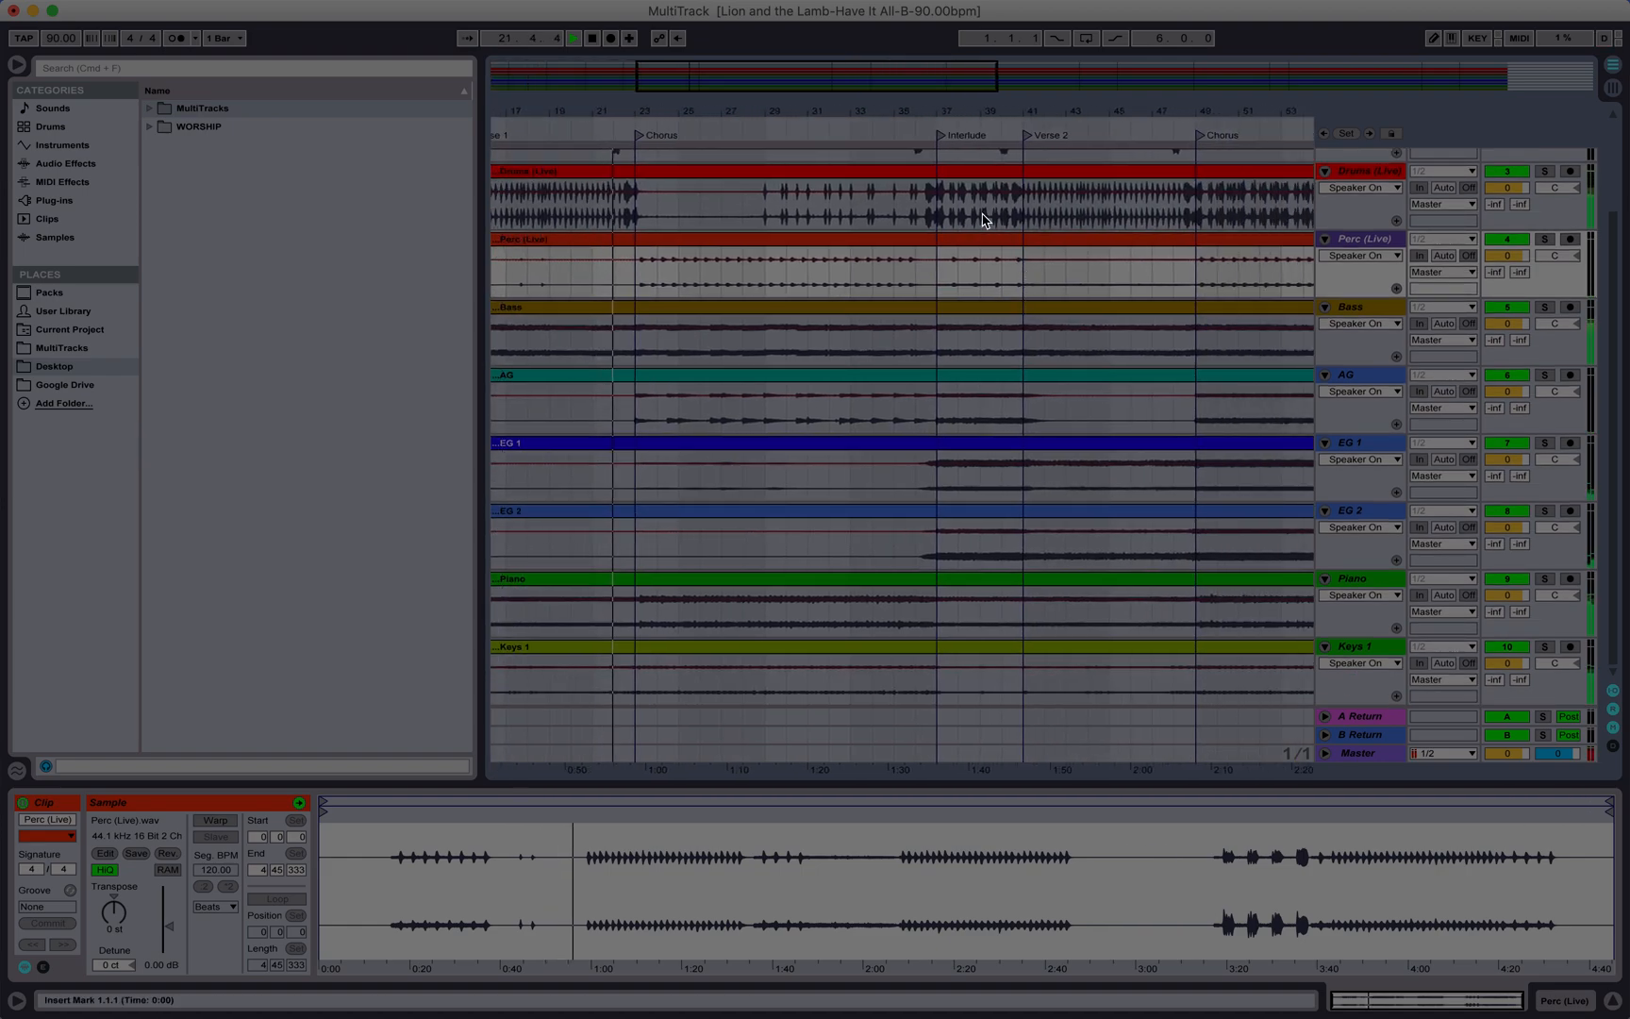
{"action": "scroll", "coordinate": [983, 219], "scroll_direction": "up", "scroll_amount": 1}
{"action": "scroll", "coordinate": [983, 219], "scroll_direction": "up", "scroll_amount": 3}
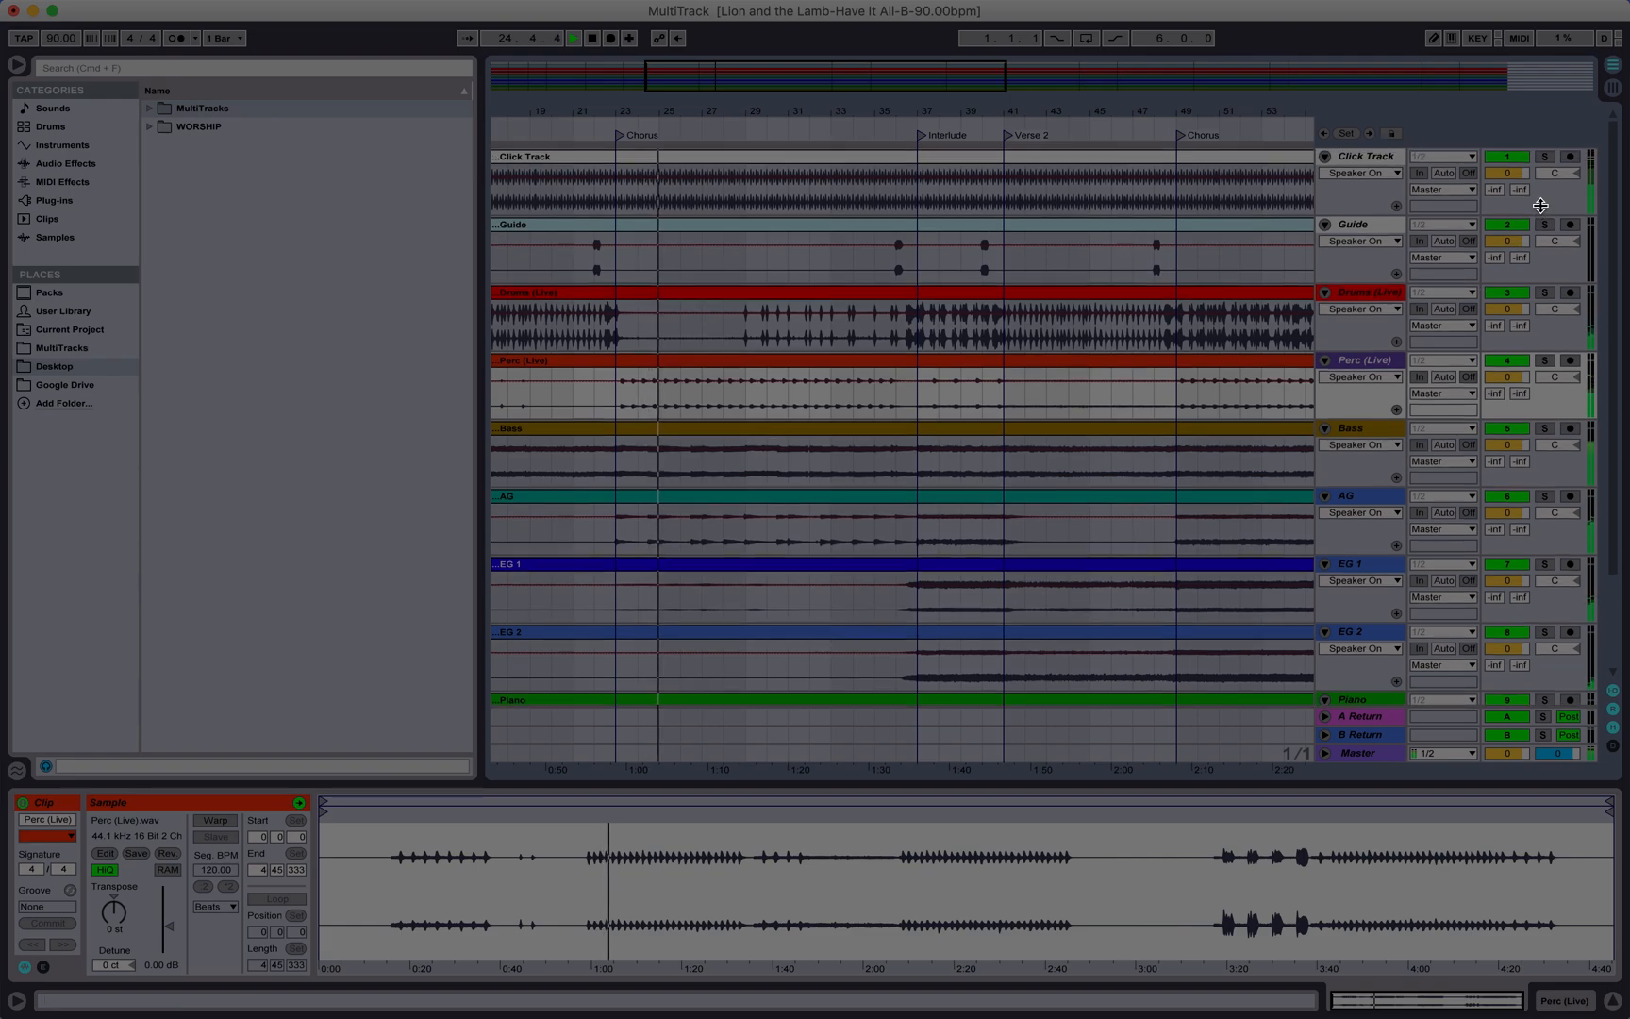
{"action": "left_click", "coordinate": [1545, 293]}
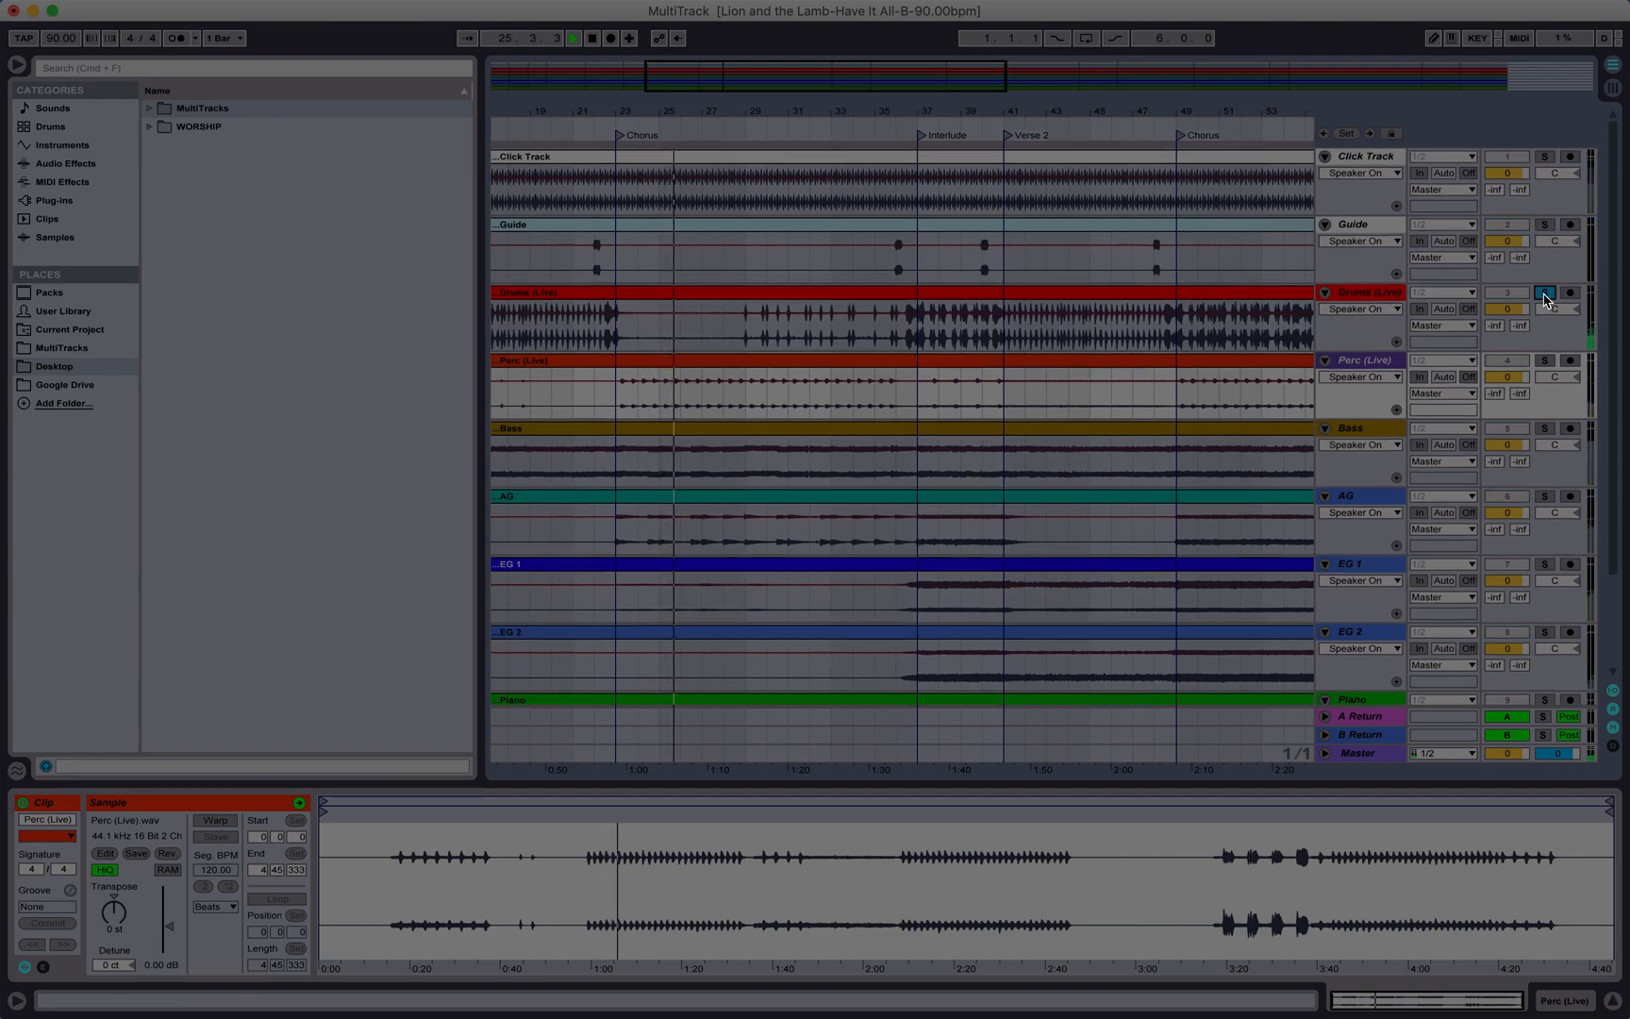
Step: Solo the Perc (Live) track, then the Bass track
{"action": "left_click", "coordinate": [1545, 361]}
{"action": "scroll", "coordinate": [1545, 349], "scroll_direction": "down", "scroll_amount": 3}
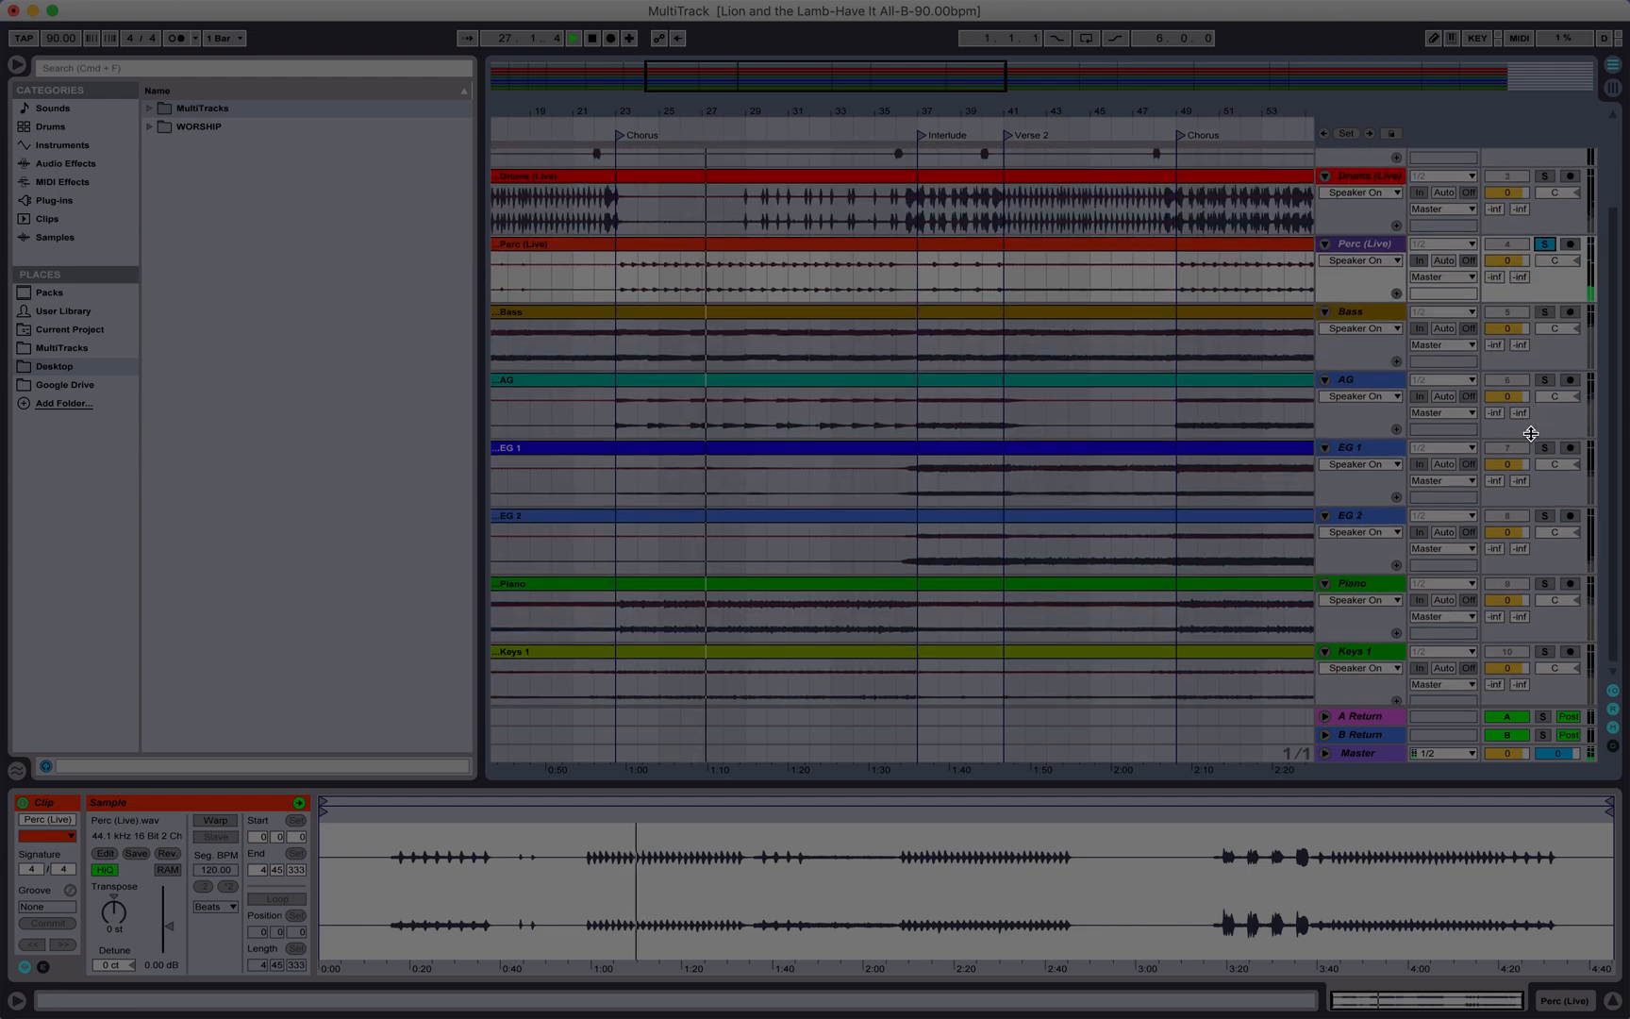
{"action": "left_click", "coordinate": [1544, 313]}
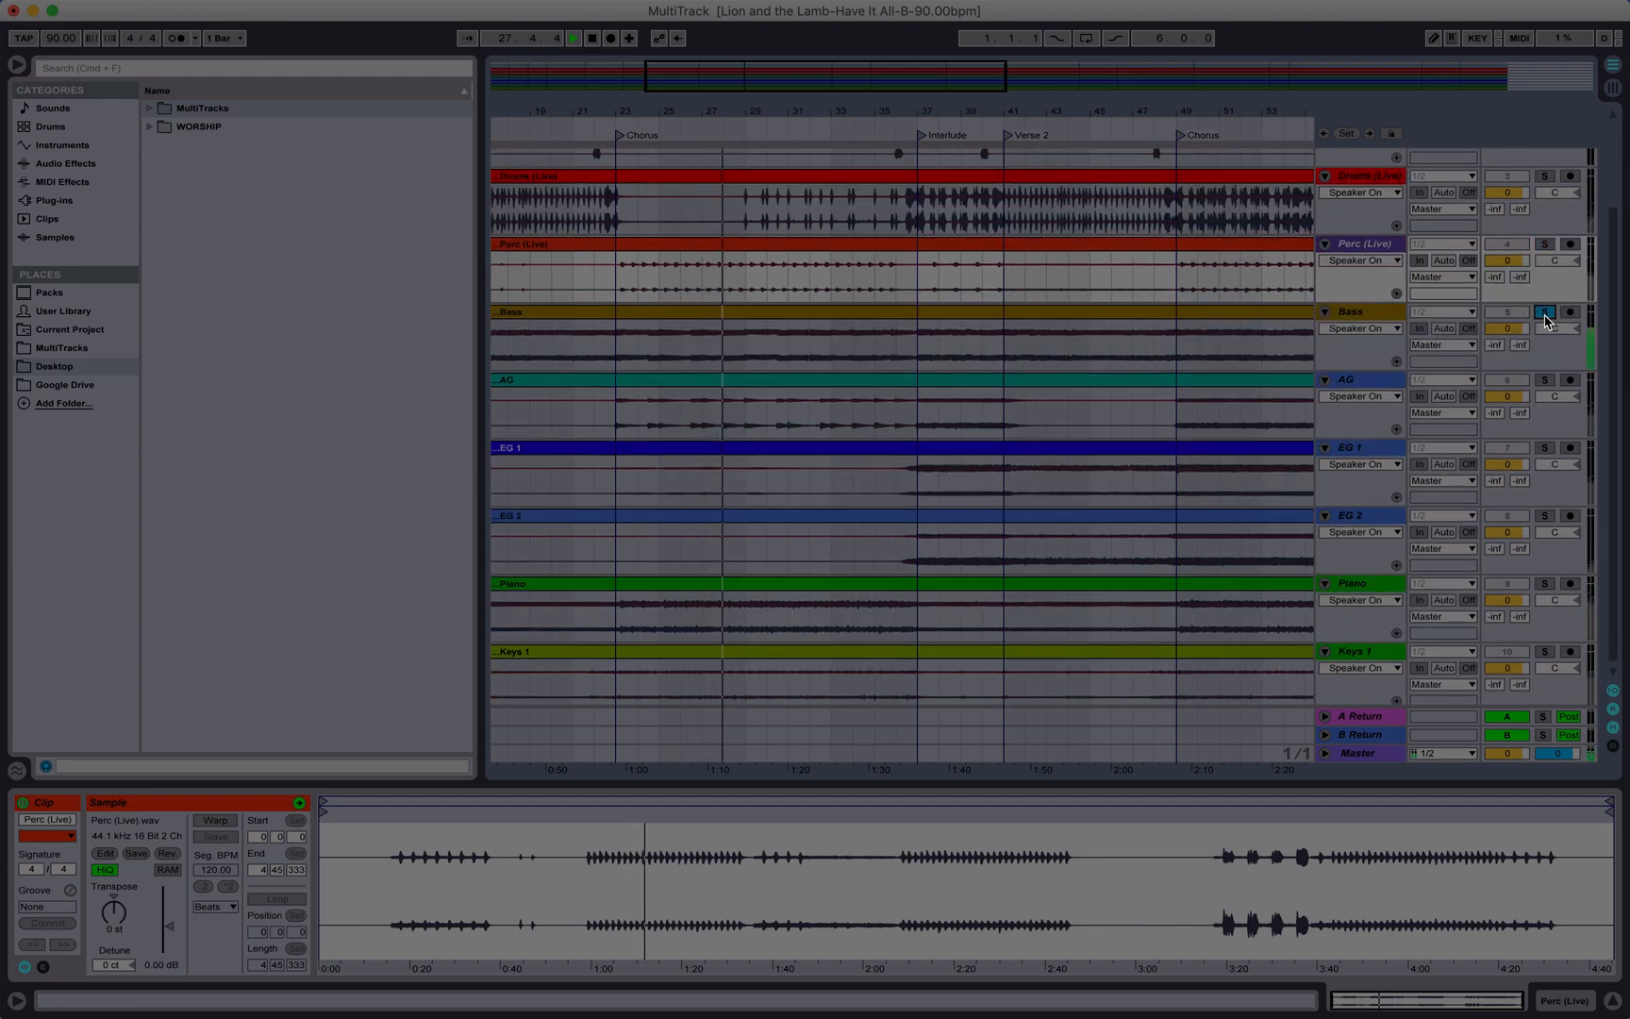
Step: Solo the AG track, then the EG 1 track
{"action": "scroll", "coordinate": [1544, 321], "scroll_direction": "down", "scroll_amount": 1}
{"action": "left_click", "coordinate": [1544, 376]}
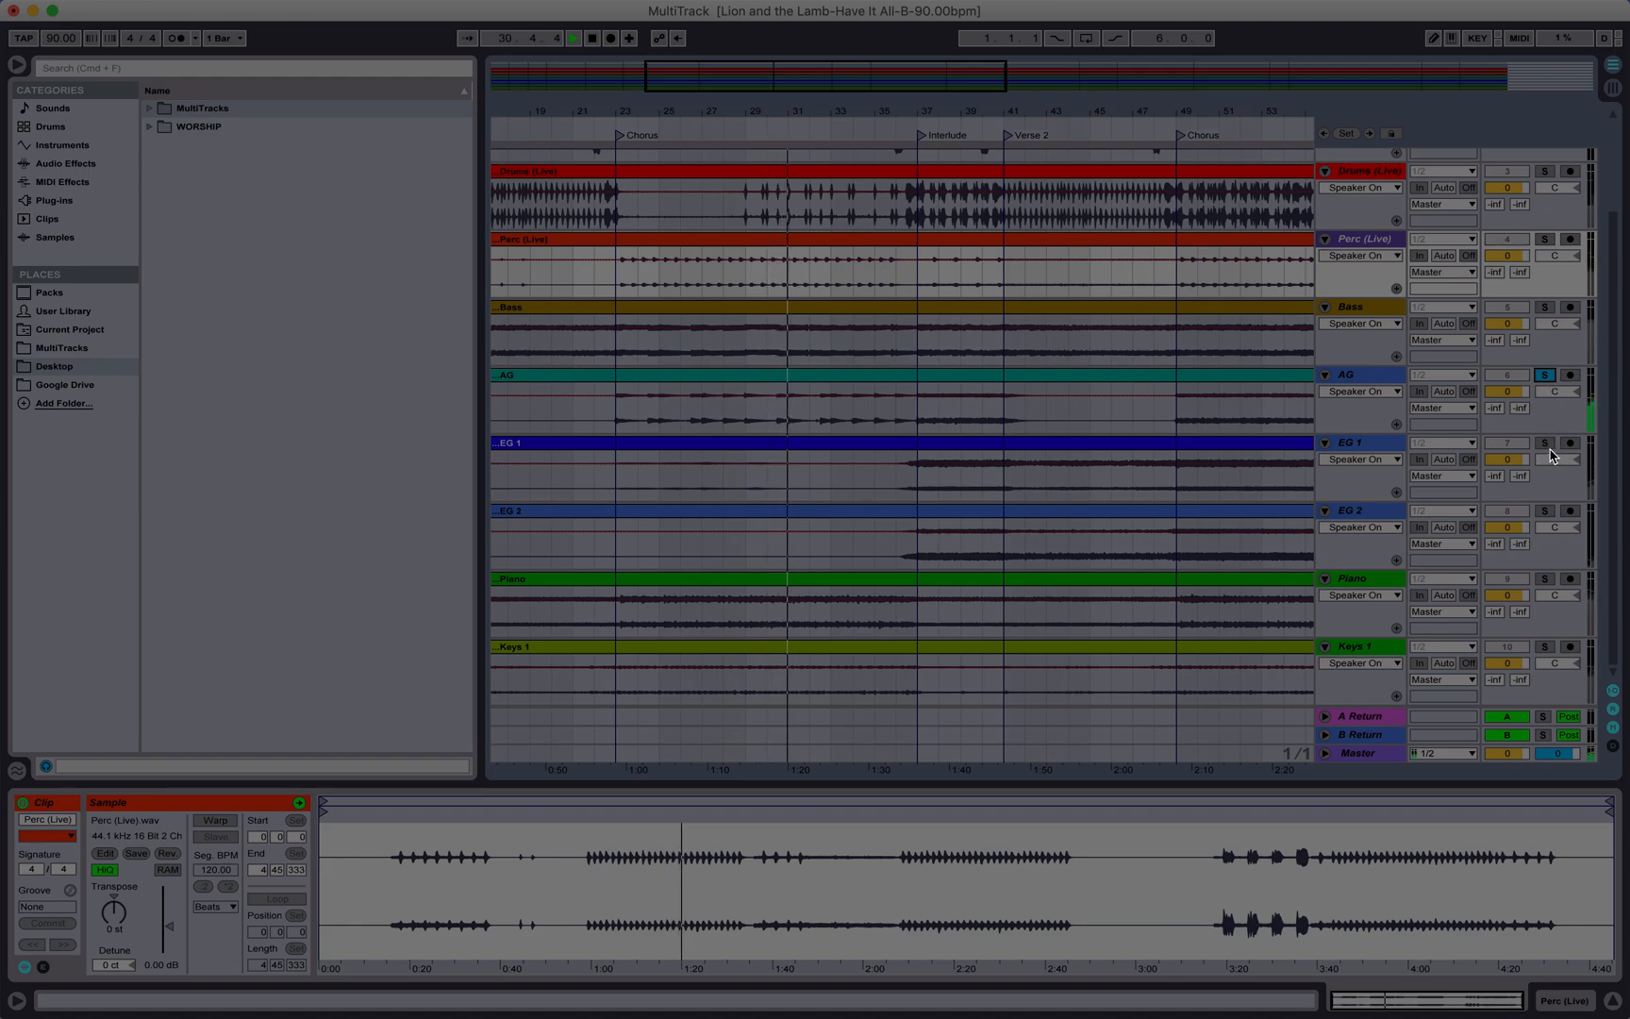
{"action": "left_click", "coordinate": [1545, 443]}
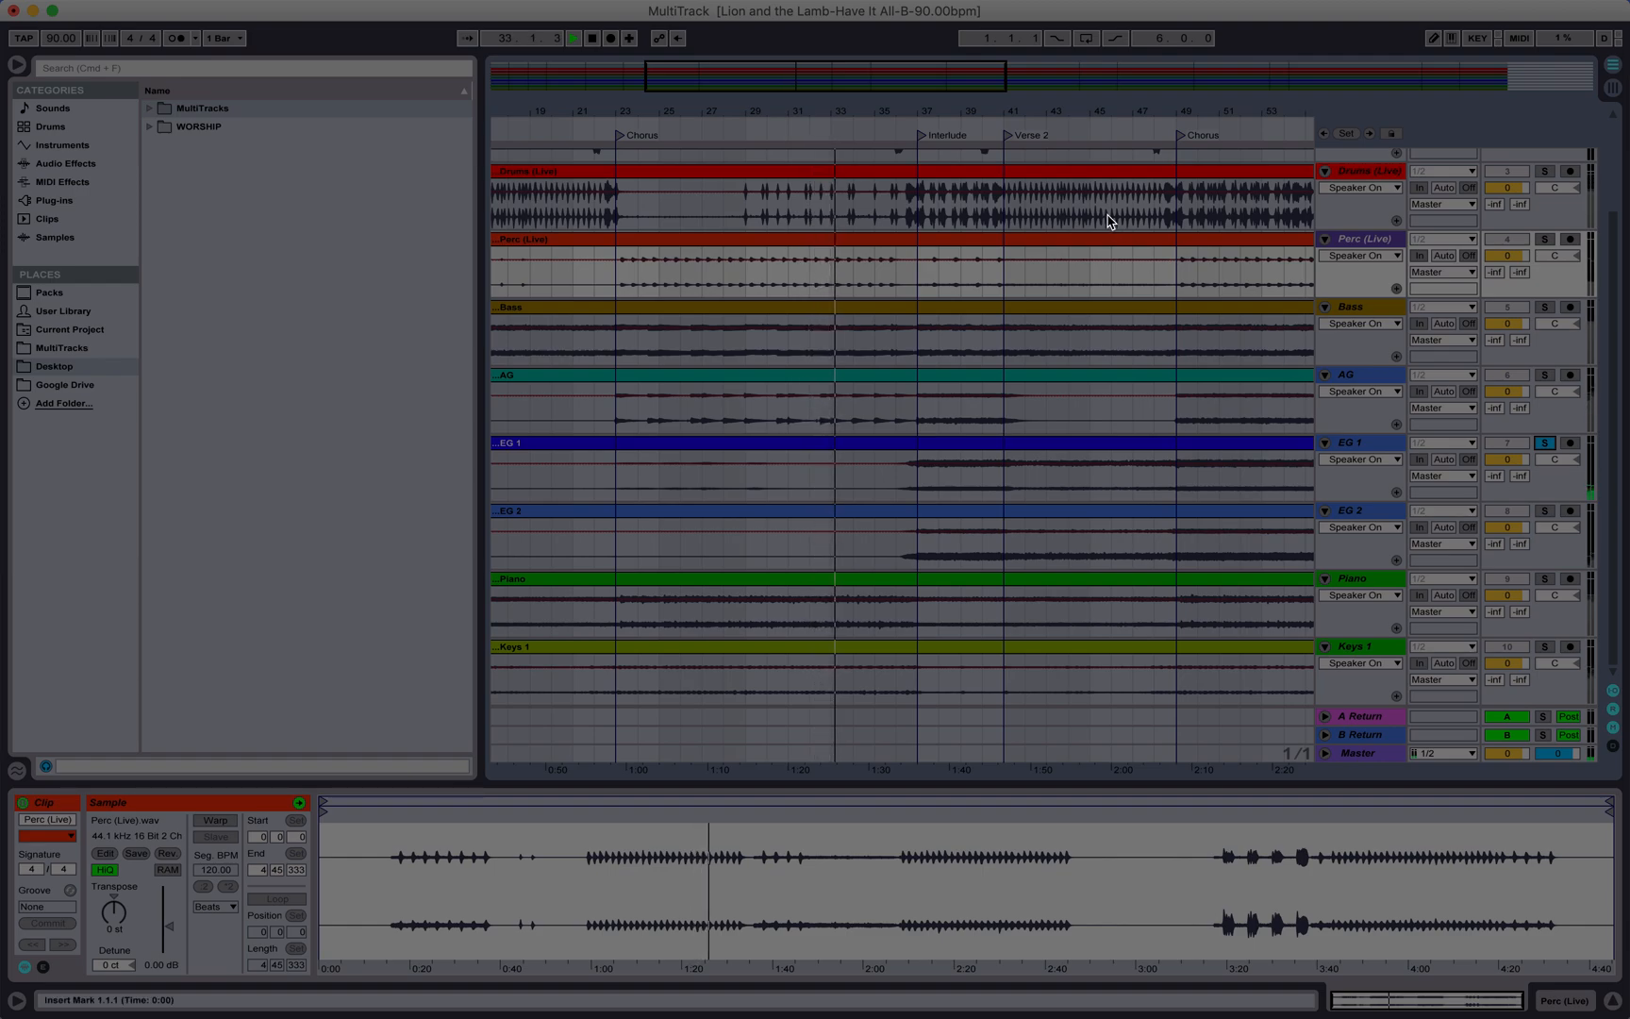
Step: Jump playback to the Interlude and solo EG 2, Piano and Keys 1 in turn
{"action": "left_click", "coordinate": [912, 124]}
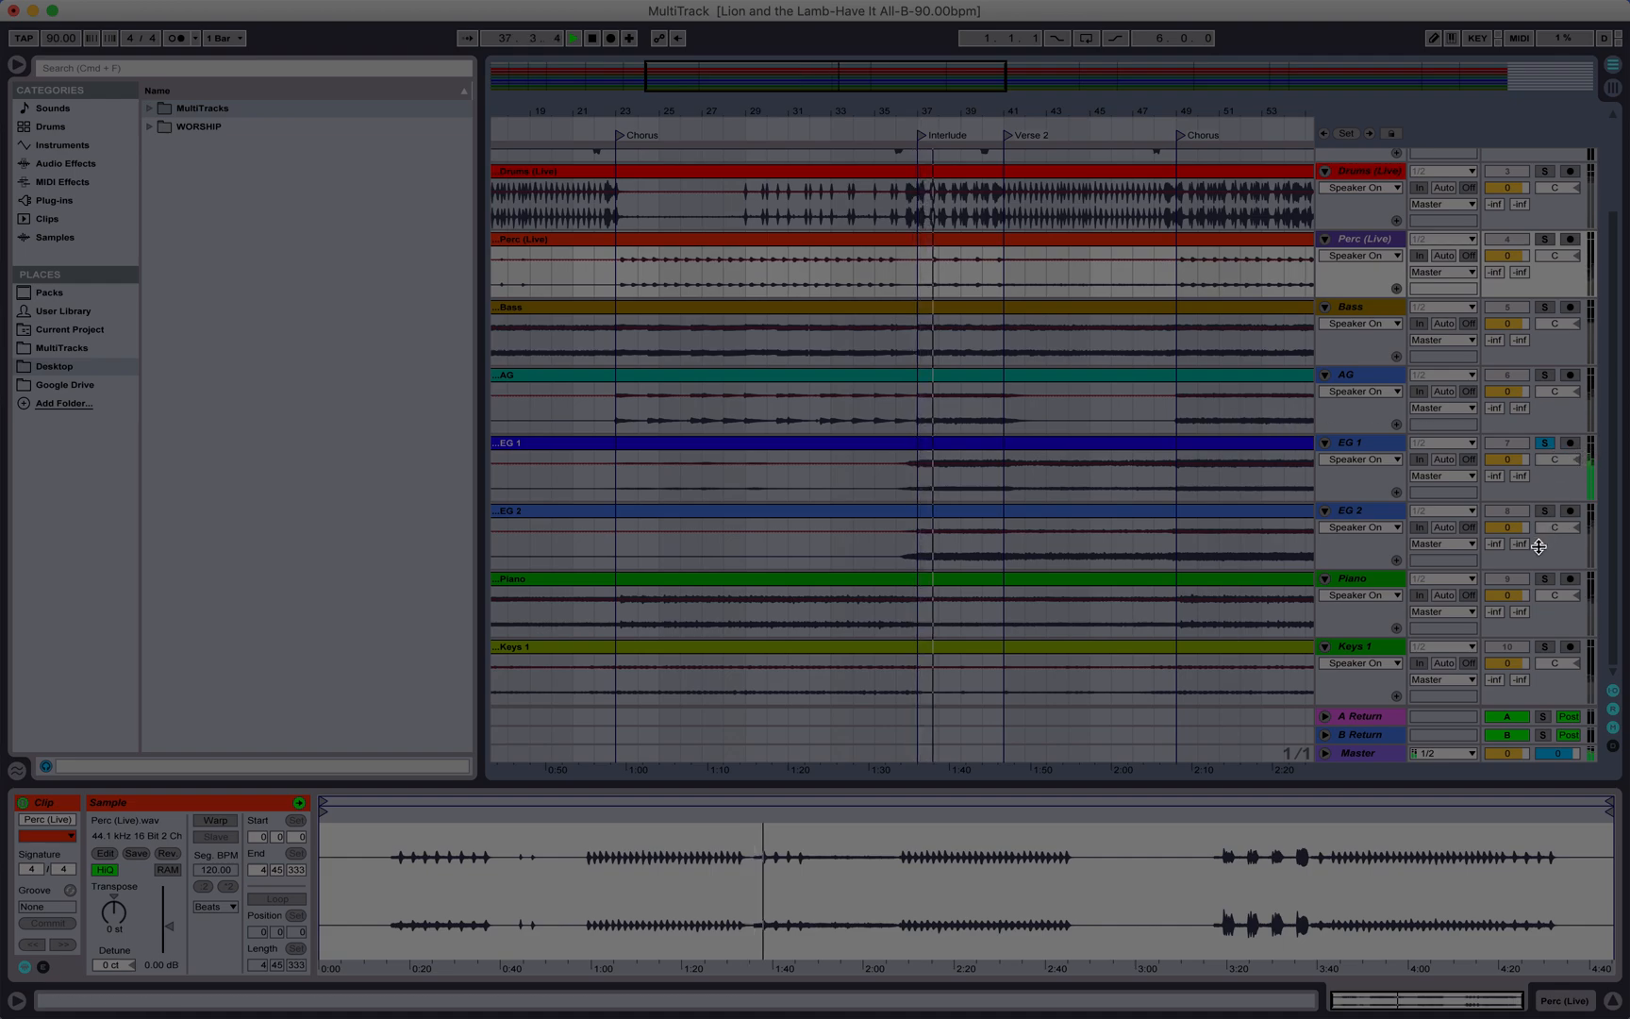
{"action": "left_click", "coordinate": [1544, 510]}
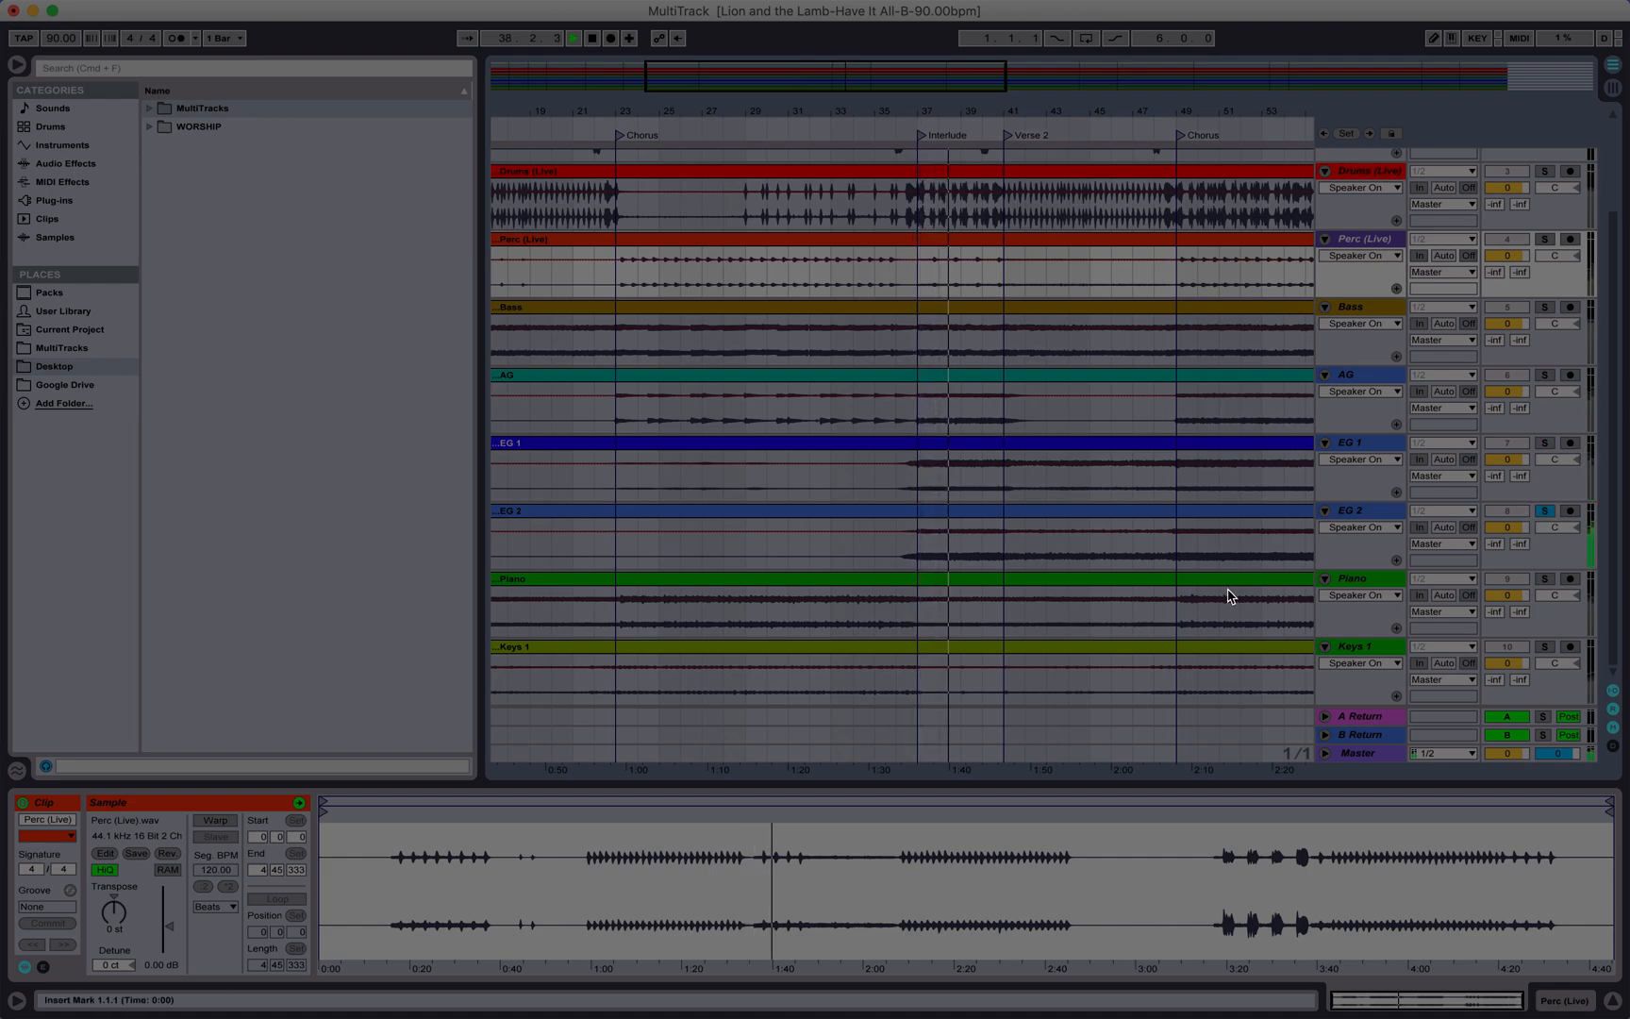
{"action": "left_click", "coordinate": [1545, 580]}
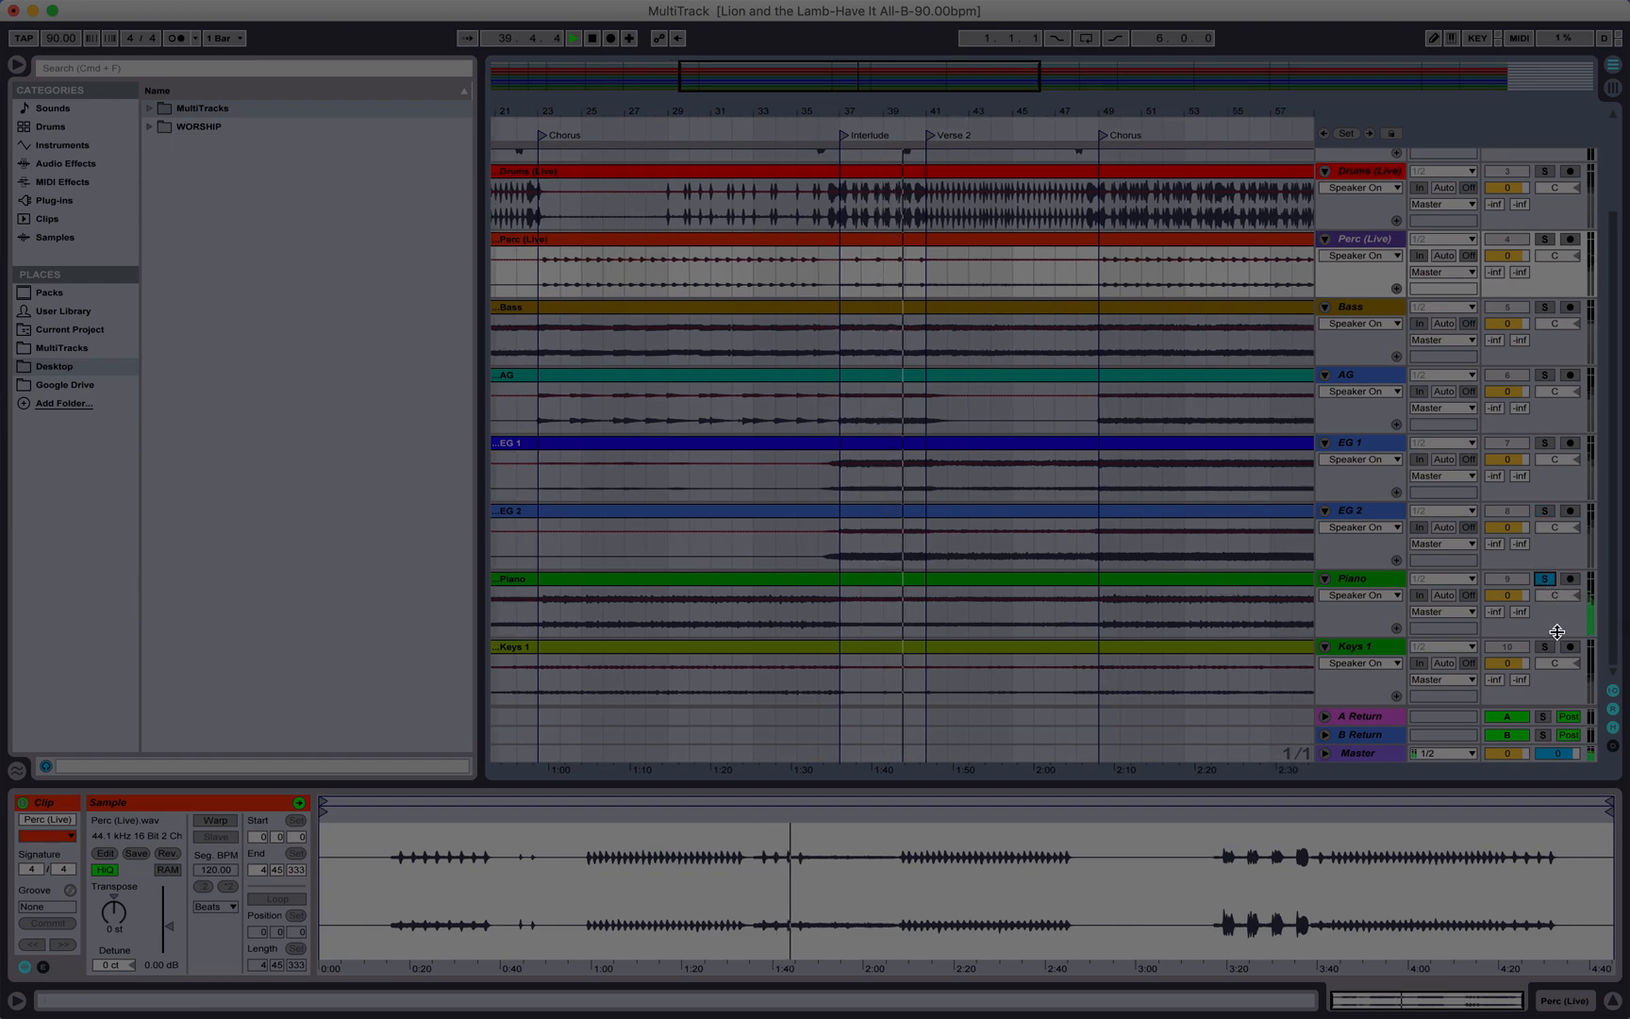
{"action": "left_click", "coordinate": [1546, 647]}
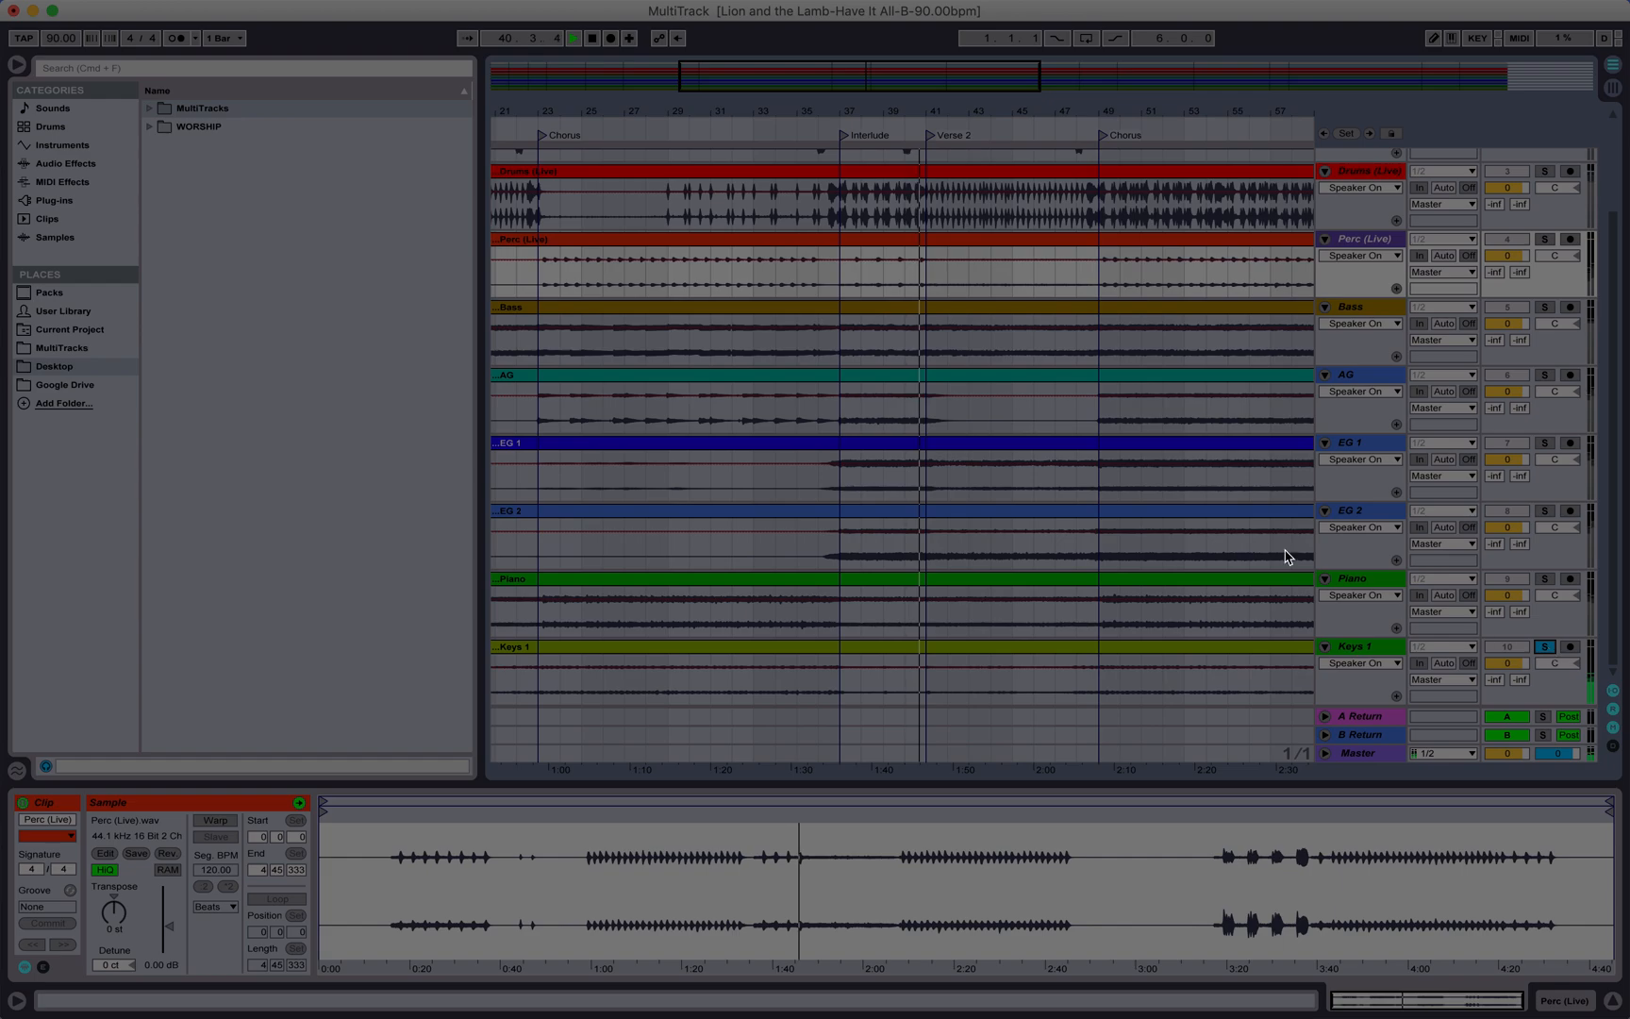
Step: Jump playback to the next Chorus and solo the AG track, then EG 1
{"action": "left_click", "coordinate": [1091, 125]}
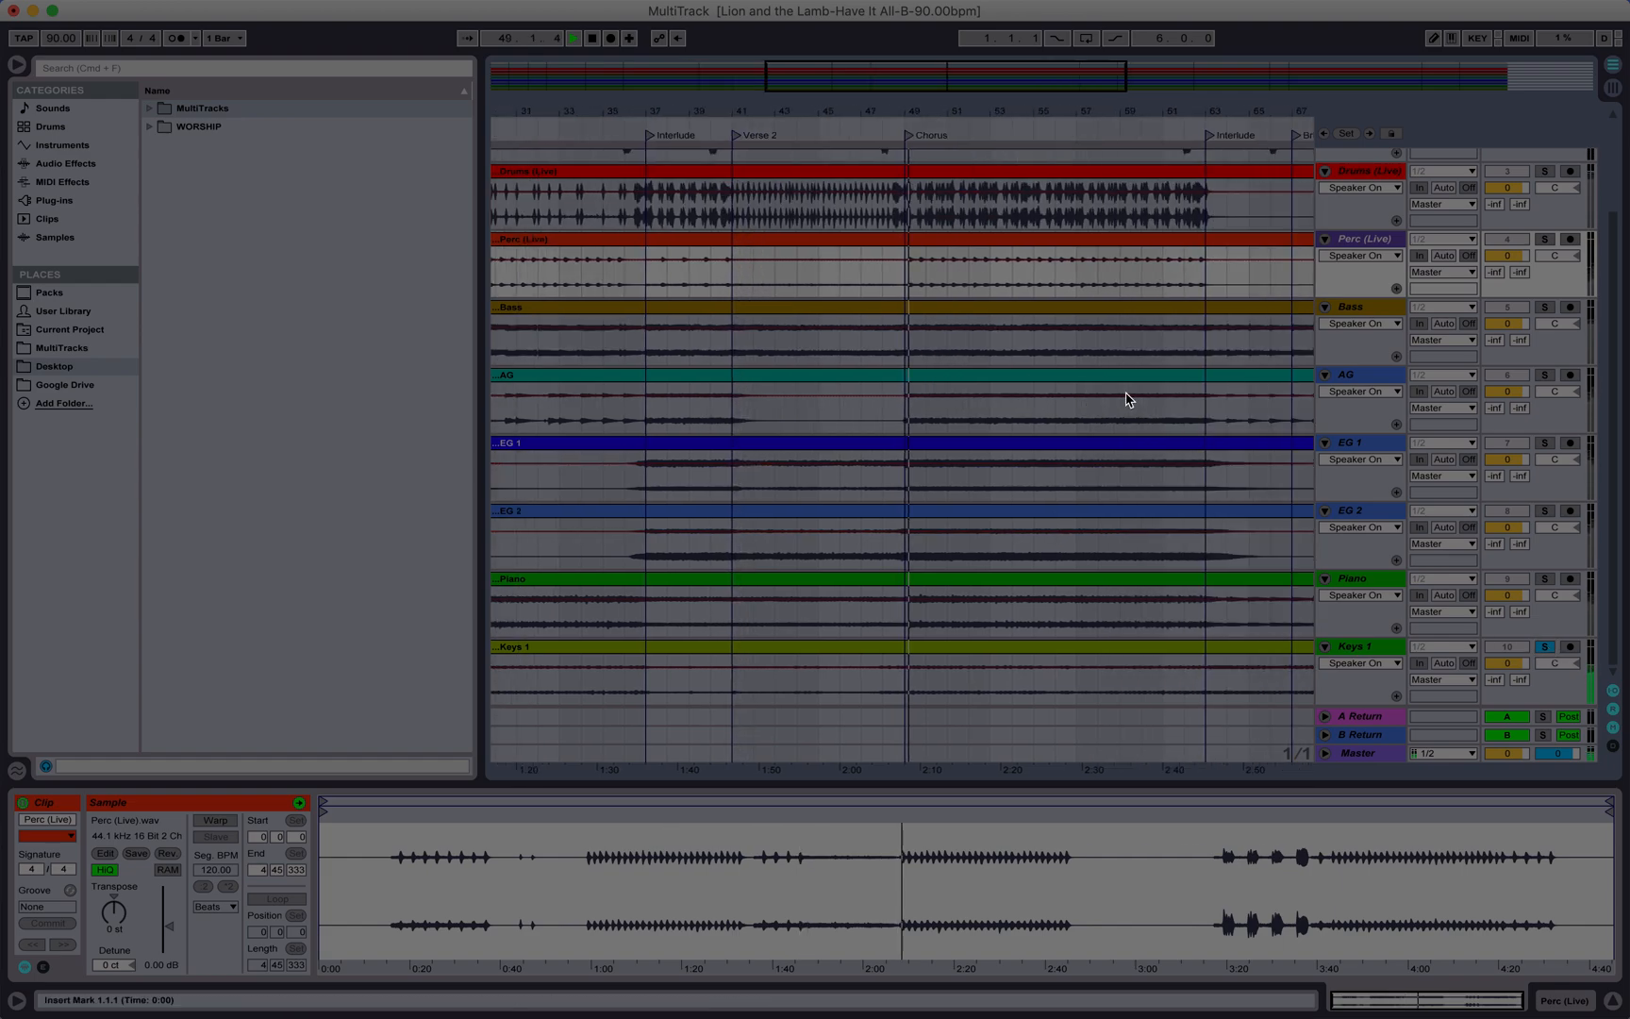
{"action": "scroll", "coordinate": [1128, 400], "scroll_direction": "right", "scroll_amount": 3}
{"action": "scroll", "coordinate": [1132, 375], "scroll_direction": "right", "scroll_amount": 5}
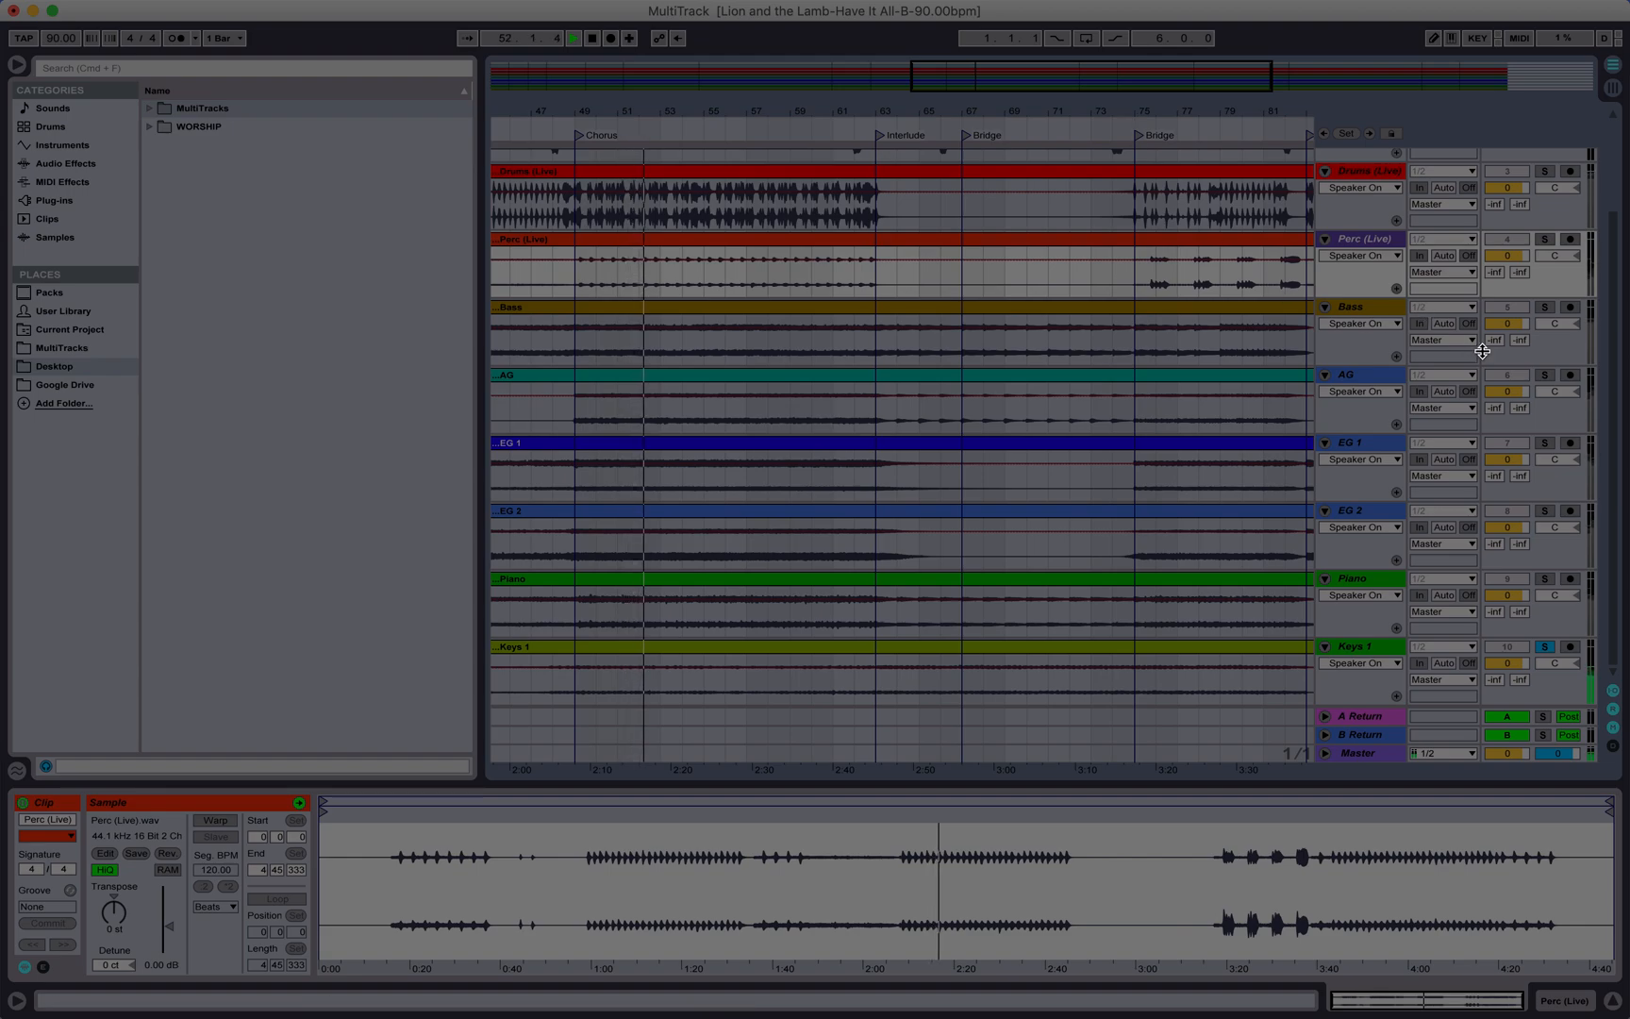
{"action": "left_click", "coordinate": [1544, 376]}
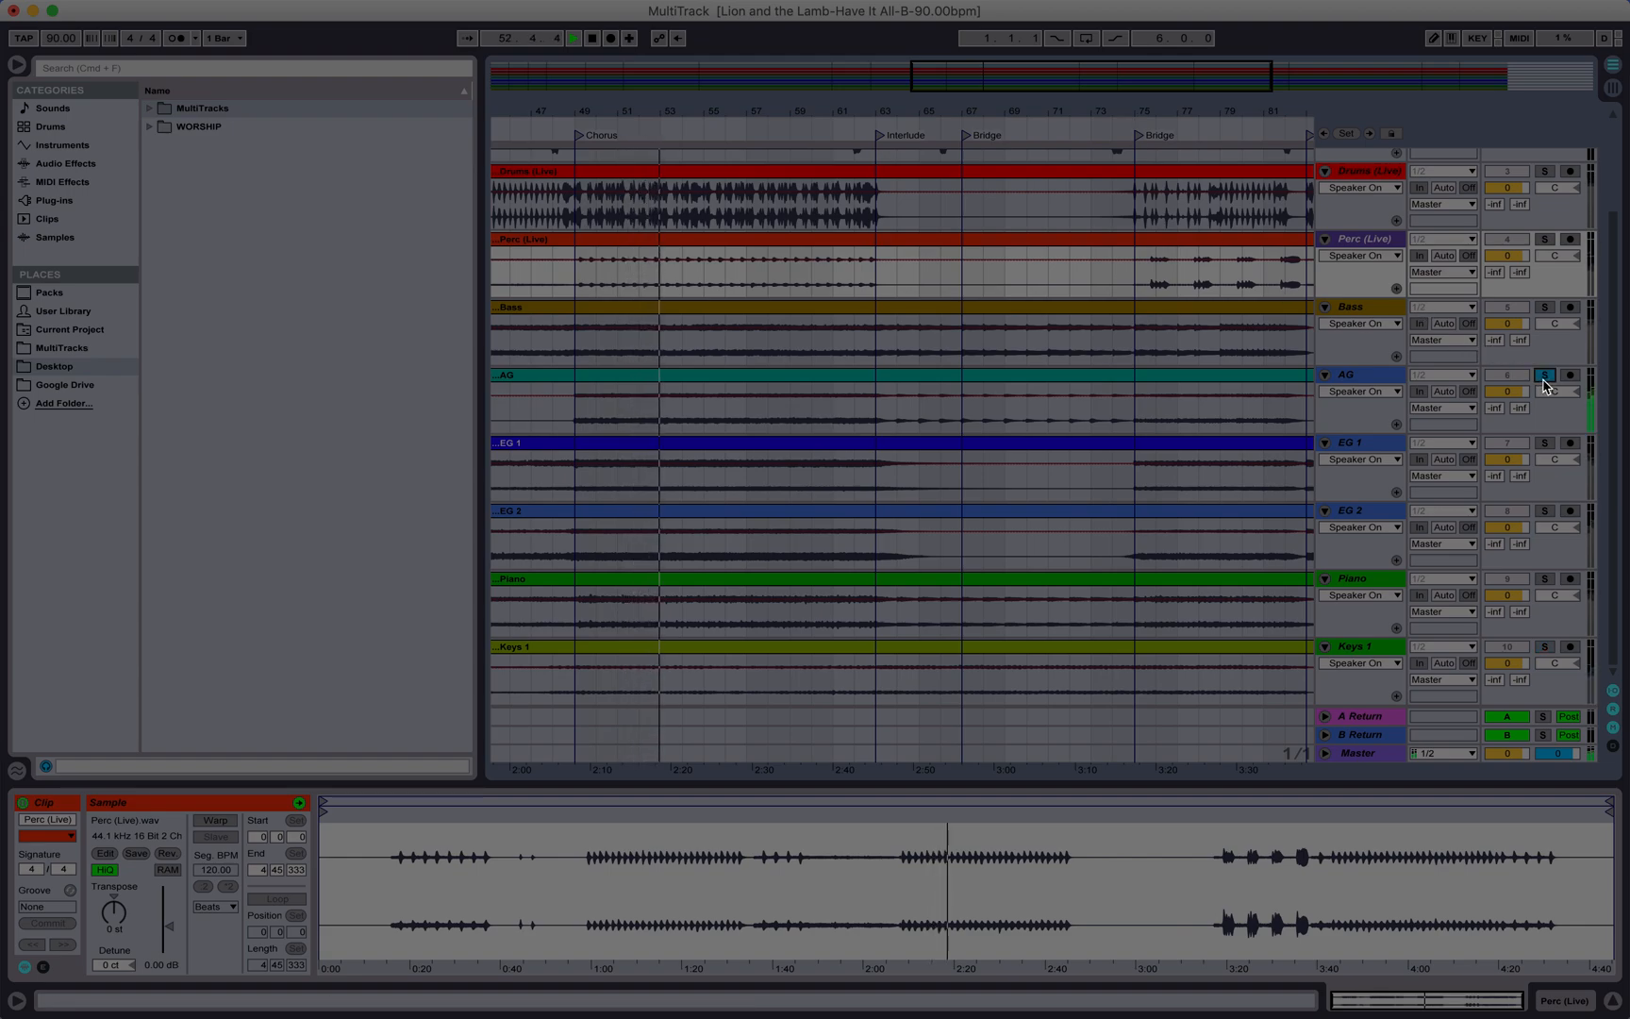
{"action": "left_click", "coordinate": [1544, 443]}
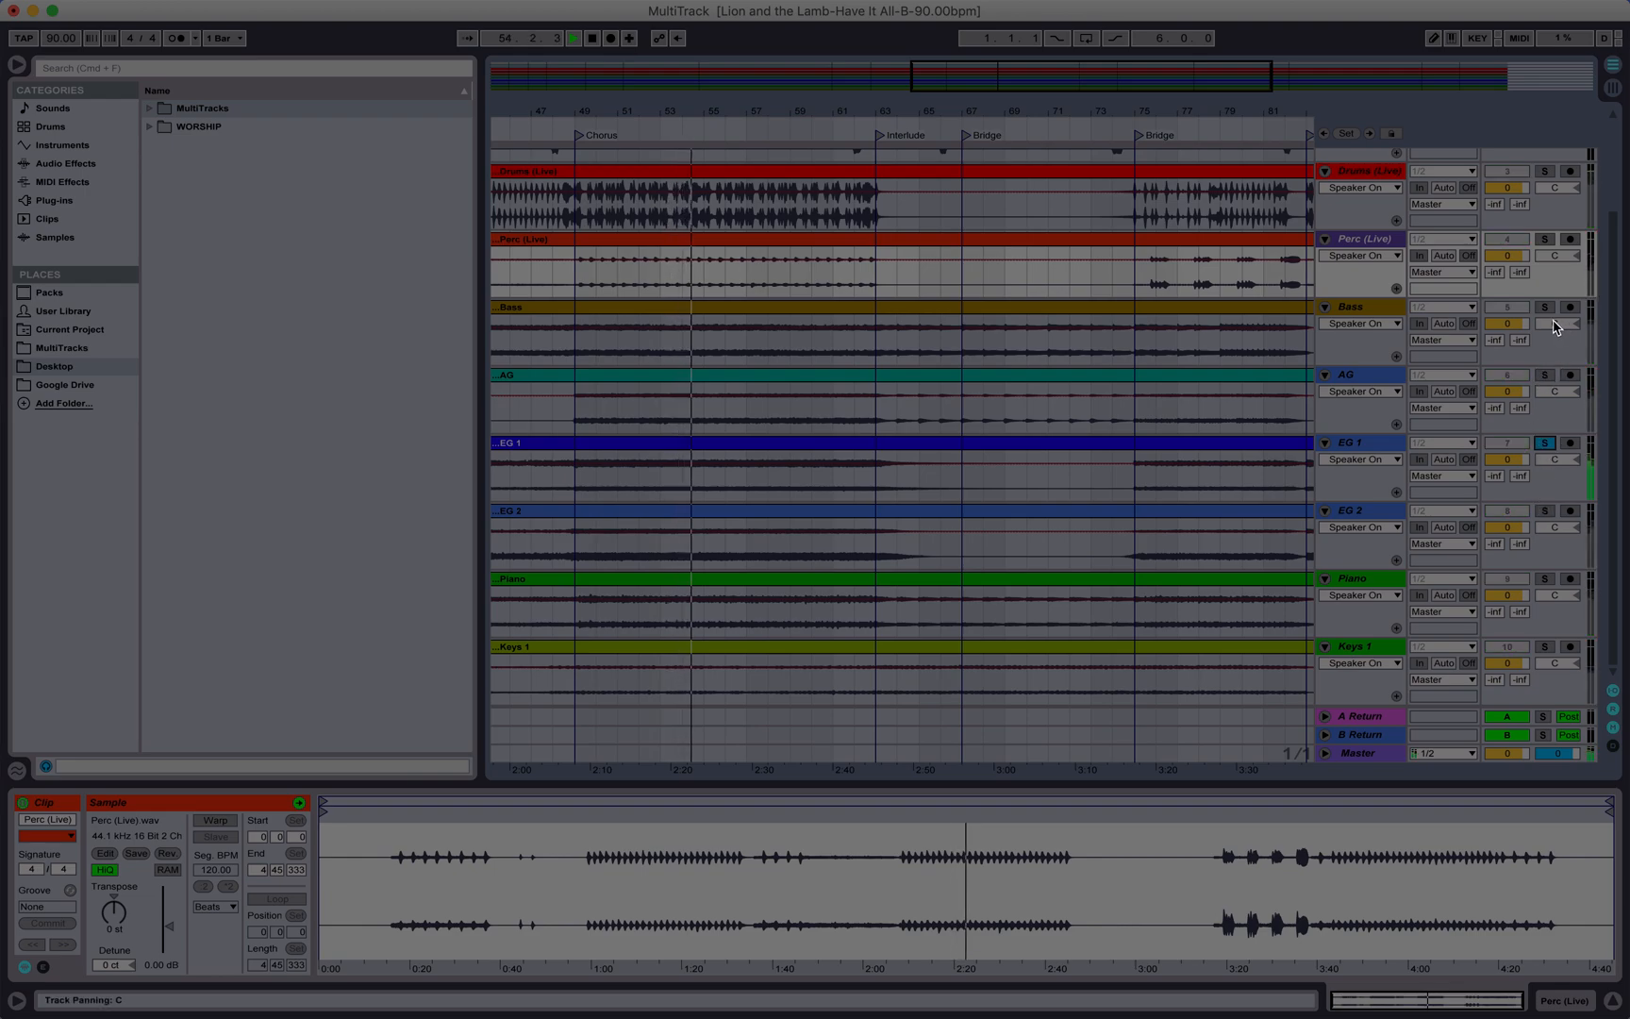
Step: Solo the Bass and Perc (Live) tracks in turn, then clear the solo
{"action": "left_click", "coordinate": [1545, 306]}
{"action": "left_click", "coordinate": [1544, 240]}
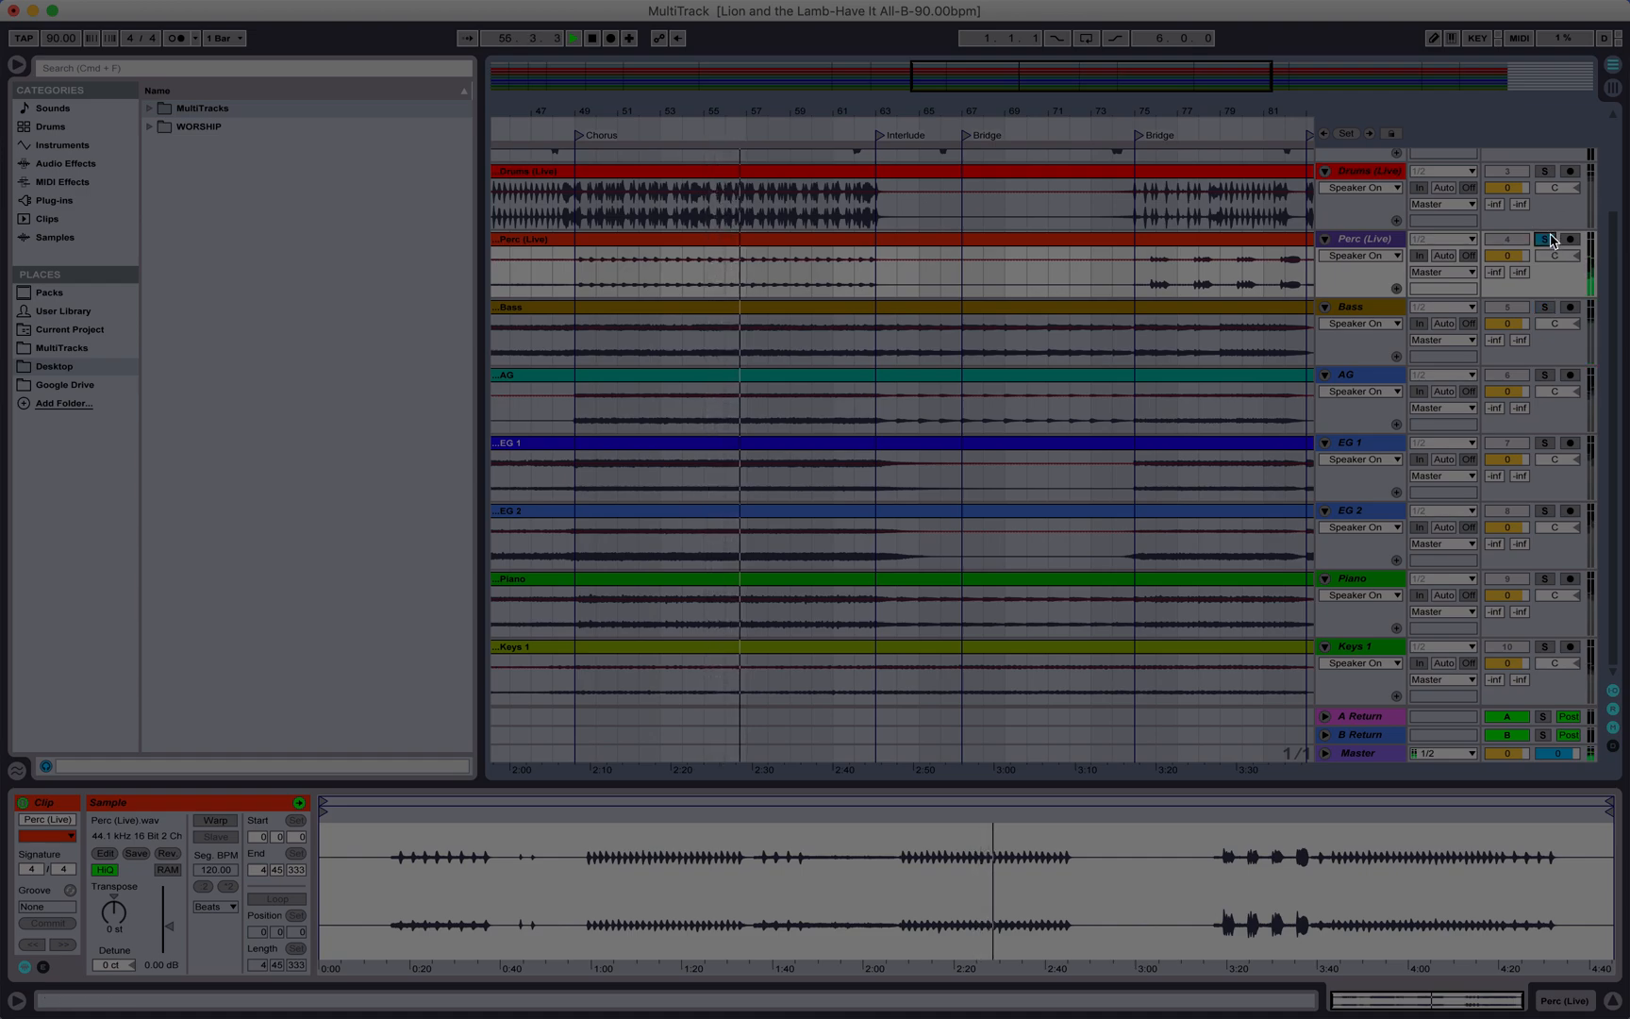
{"action": "left_click", "coordinate": [1550, 241]}
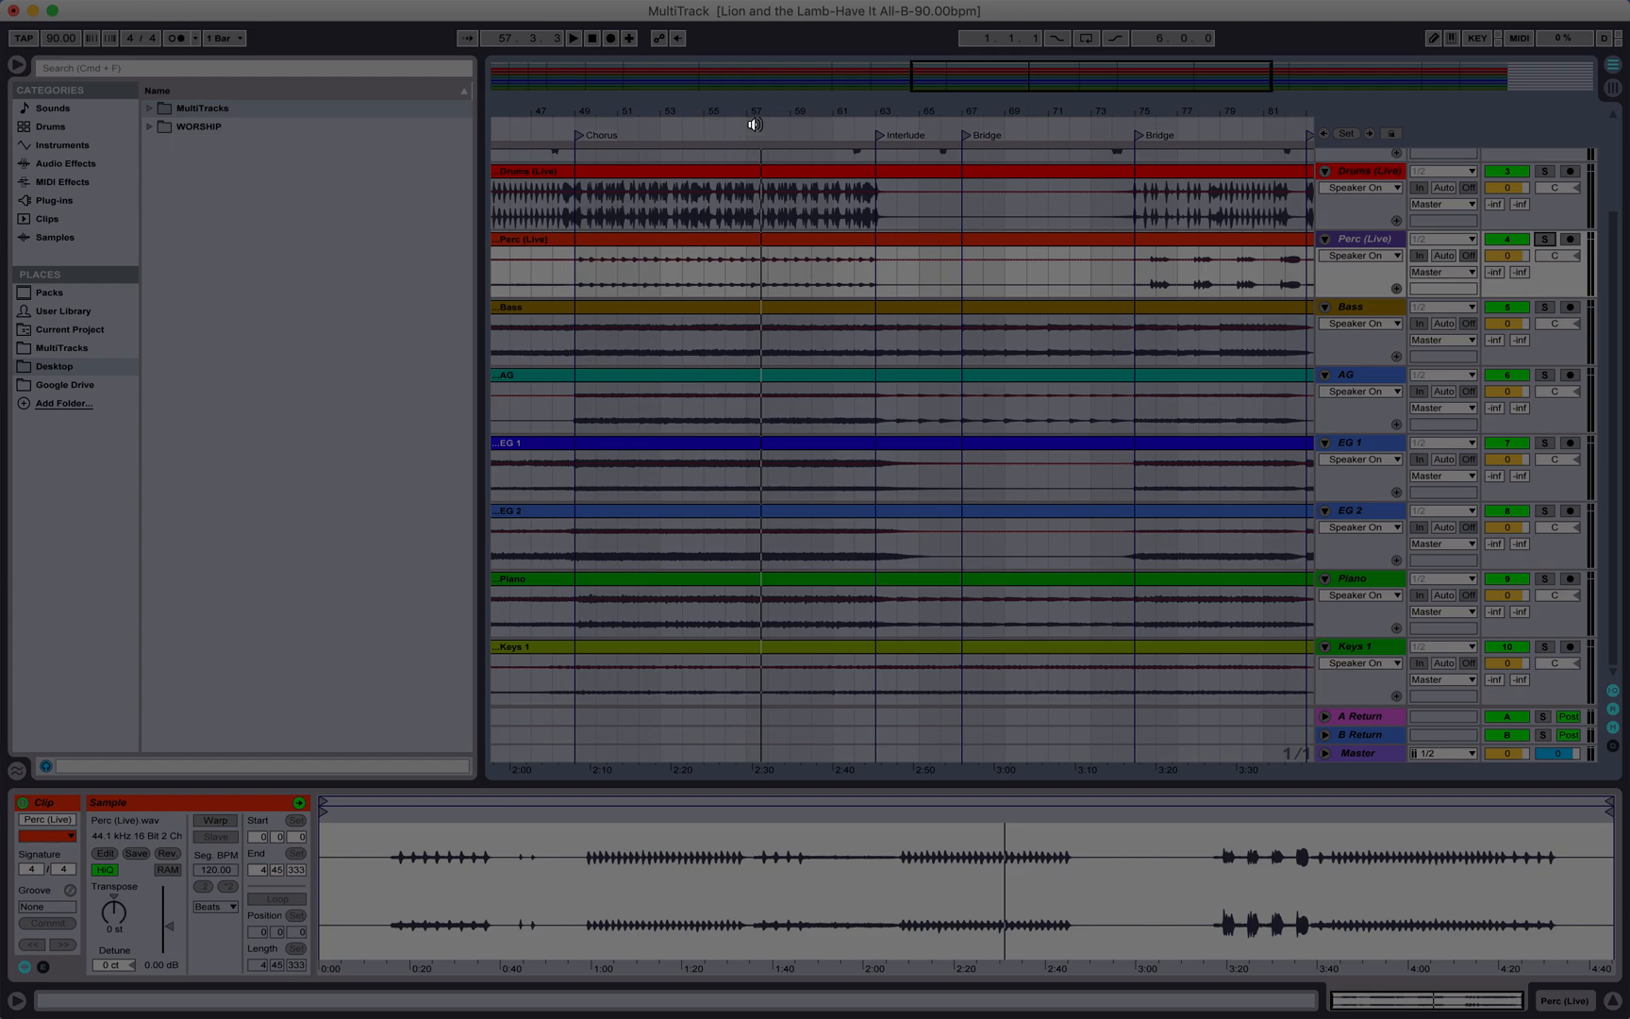
Step: Jump playback to the Chorus and solo the Piano track, then Keys 1
{"action": "left_click", "coordinate": [564, 121]}
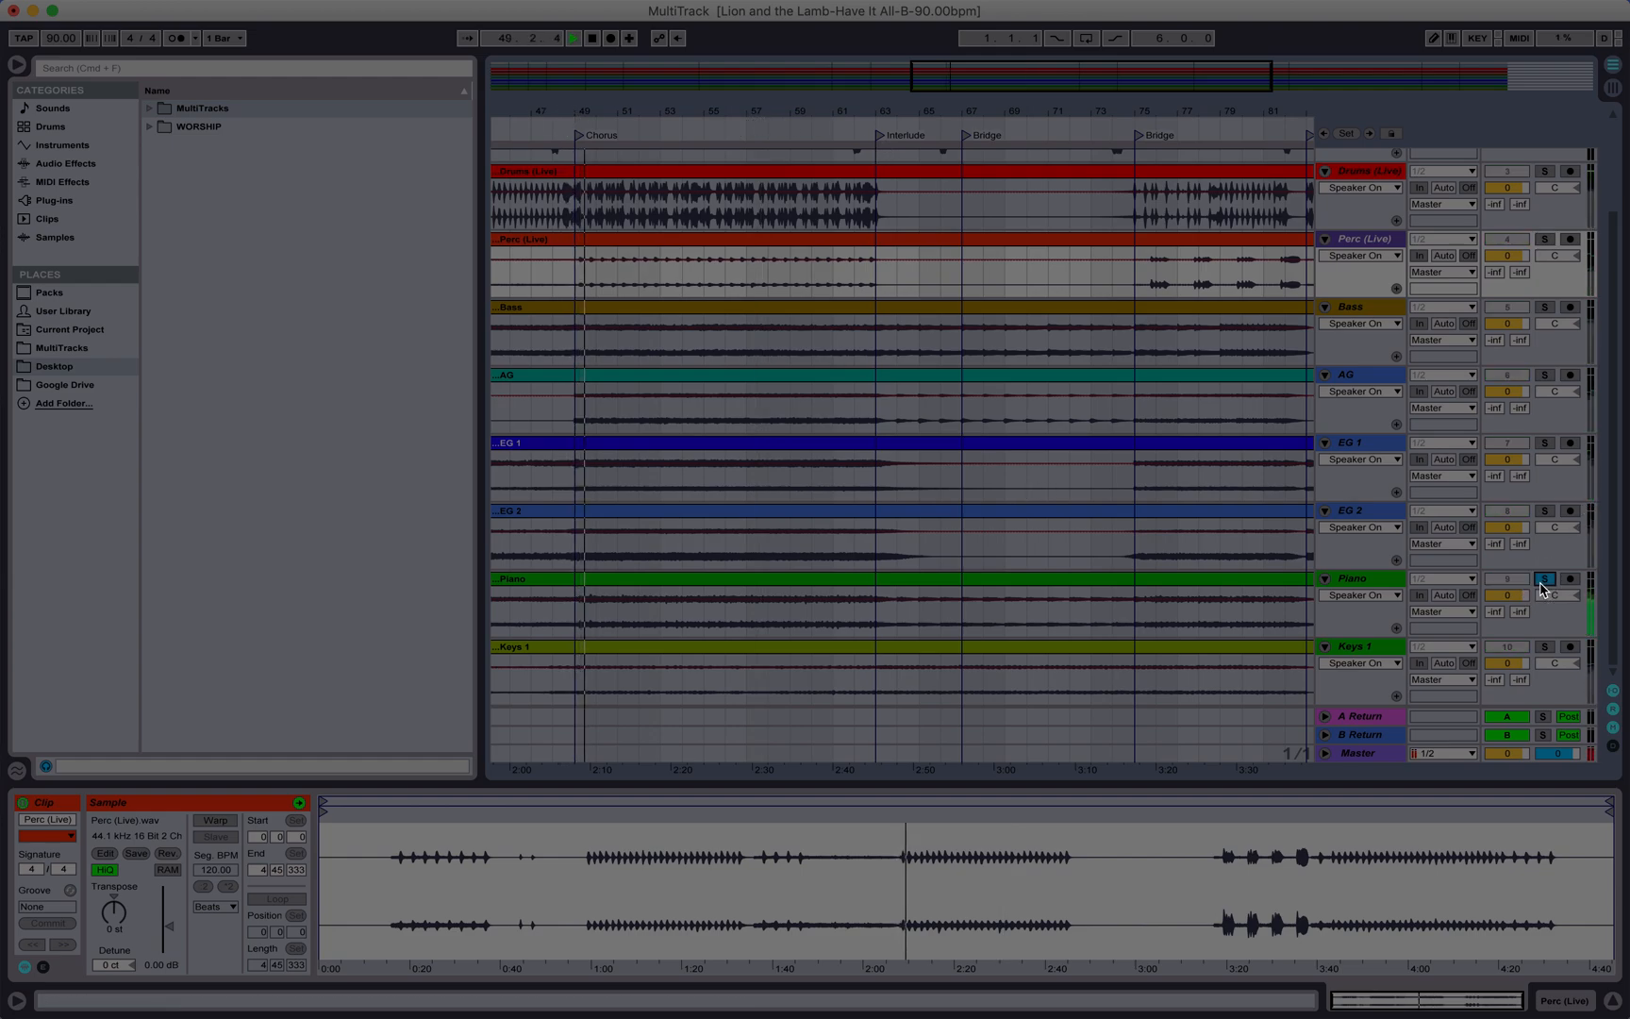
{"action": "left_click", "coordinate": [1544, 579]}
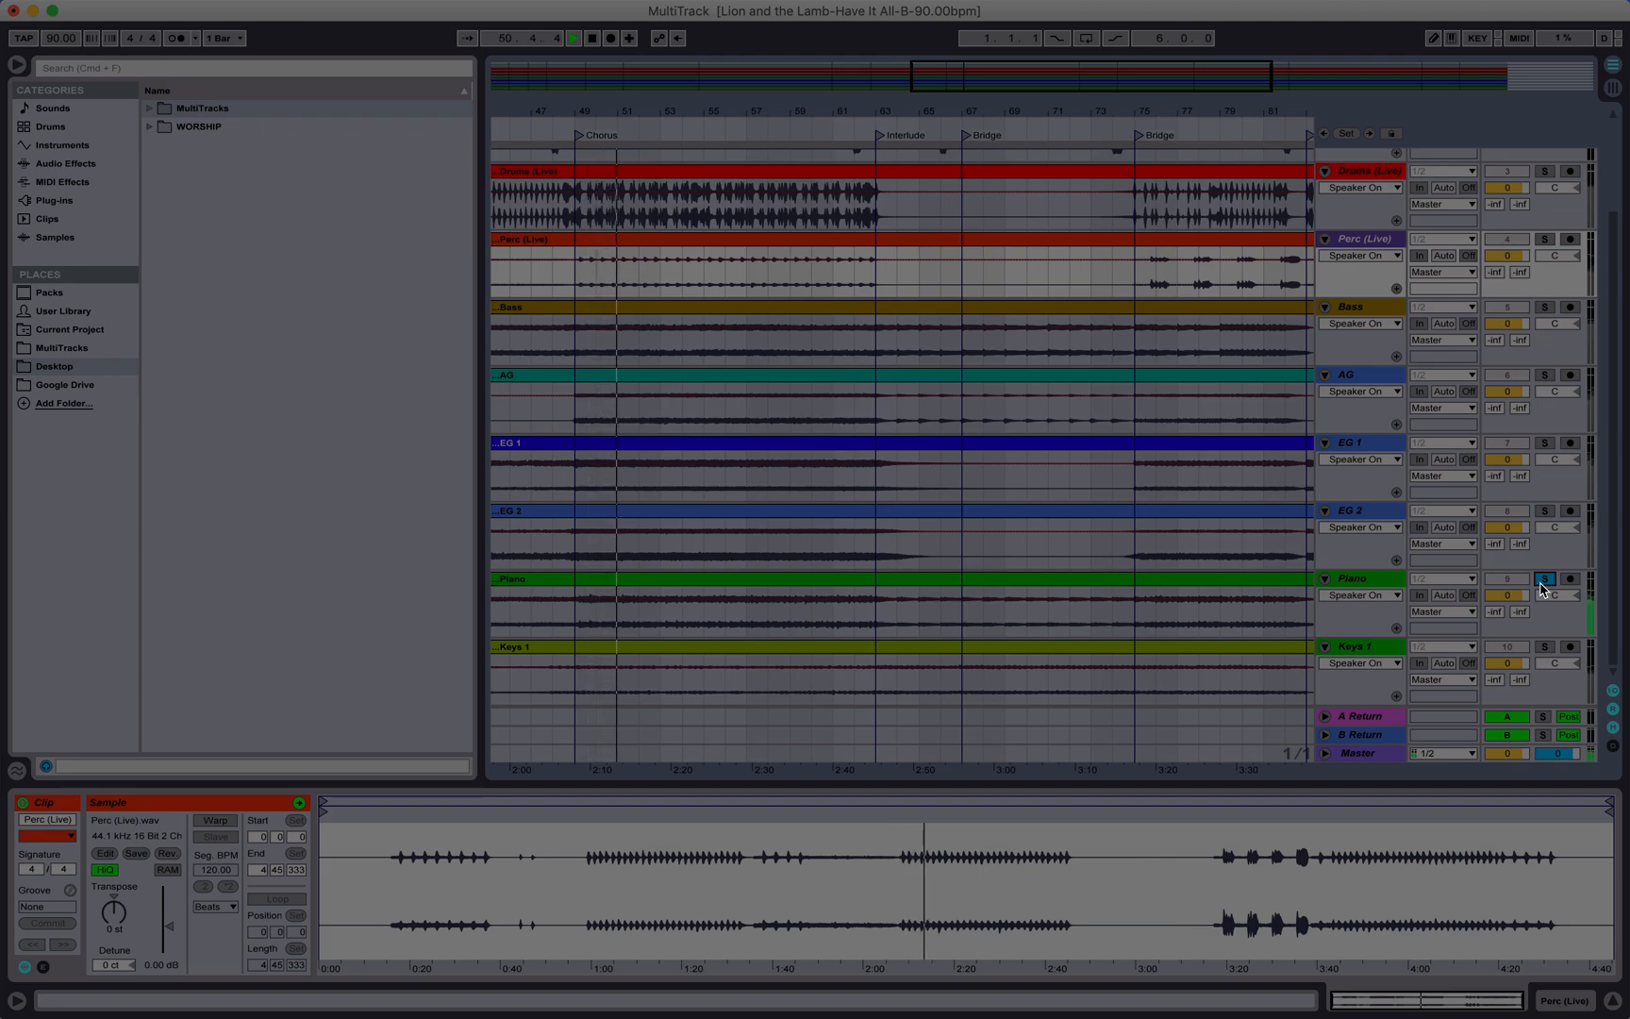
{"action": "left_click", "coordinate": [1549, 647]}
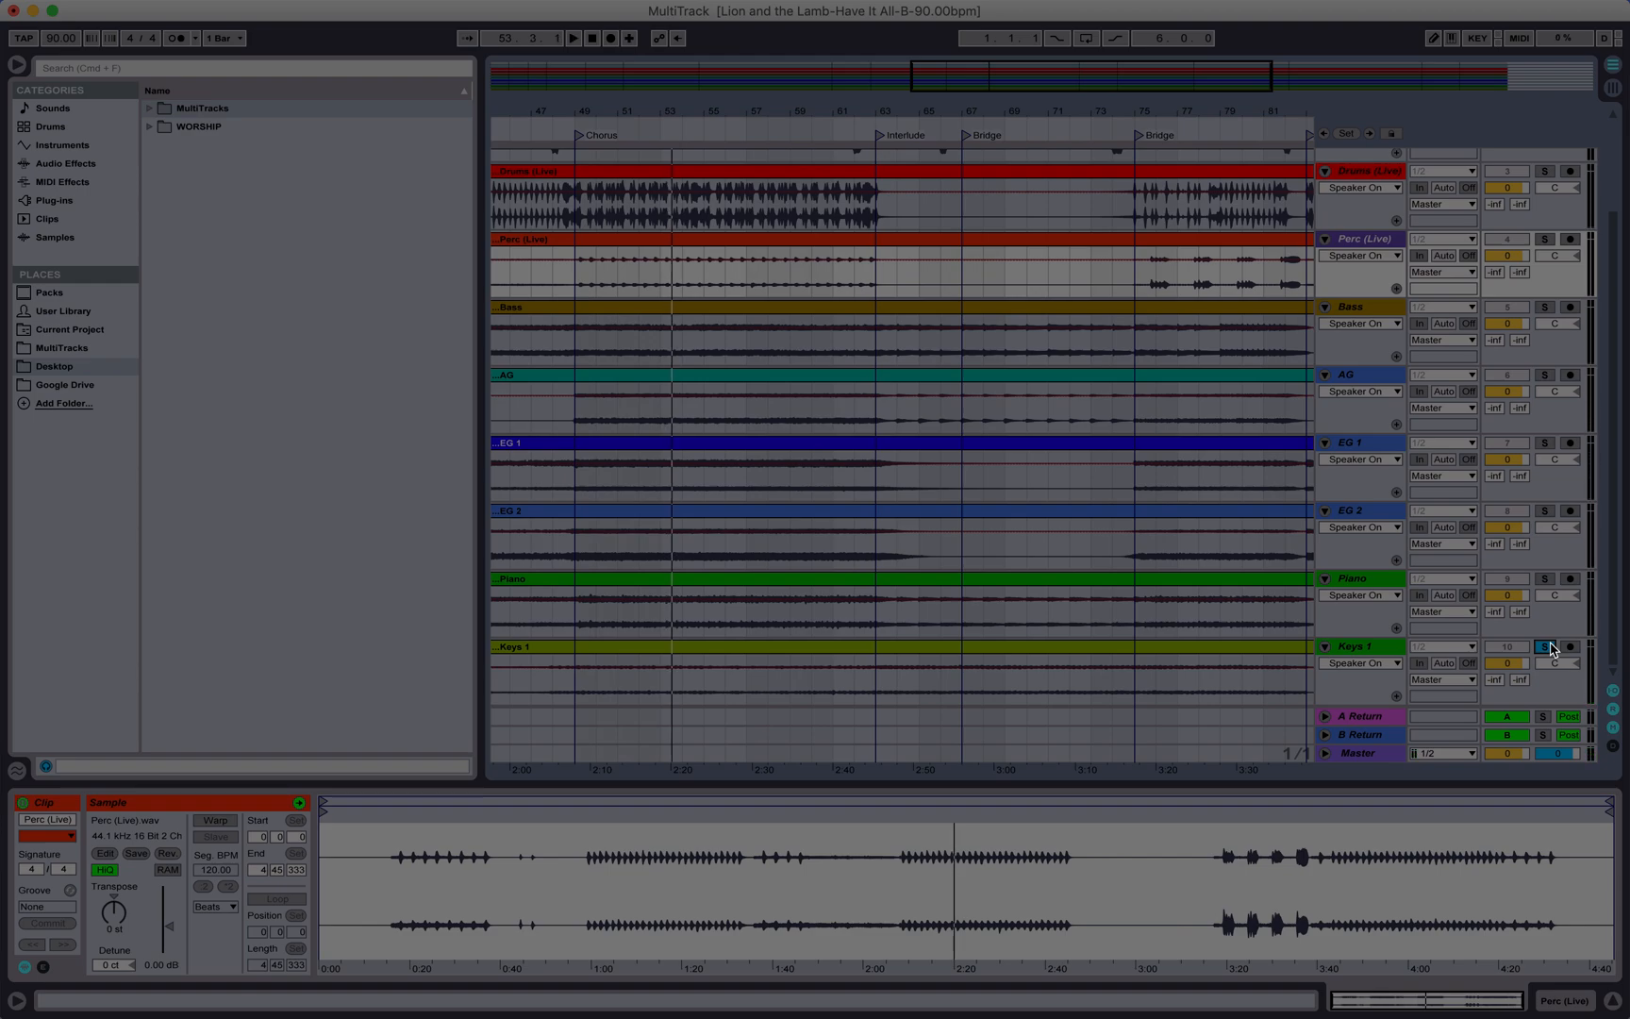
Step: Jump playback to the Outro section near the end of the song
{"action": "scroll", "coordinate": [944, 425], "scroll_direction": "left", "scroll_amount": 3}
{"action": "scroll", "coordinate": [780, 428], "scroll_direction": "up", "scroll_amount": 3}
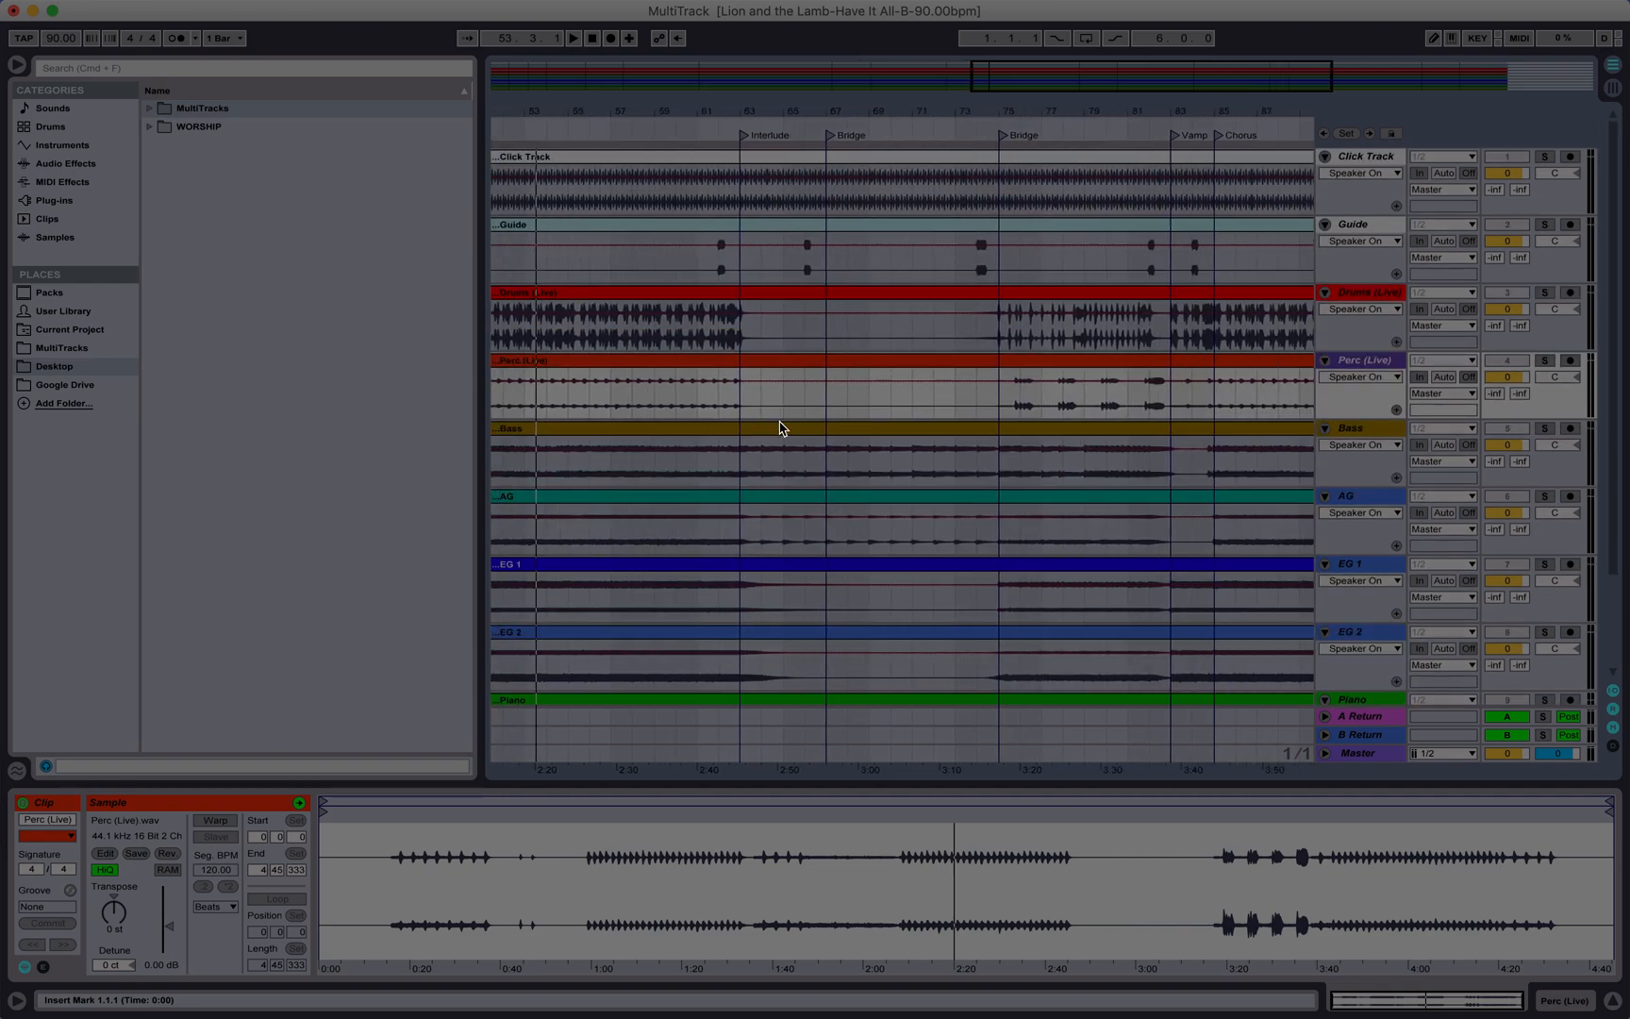
{"action": "scroll", "coordinate": [780, 428], "scroll_direction": "right", "scroll_amount": 10}
{"action": "left_click", "coordinate": [913, 121]}
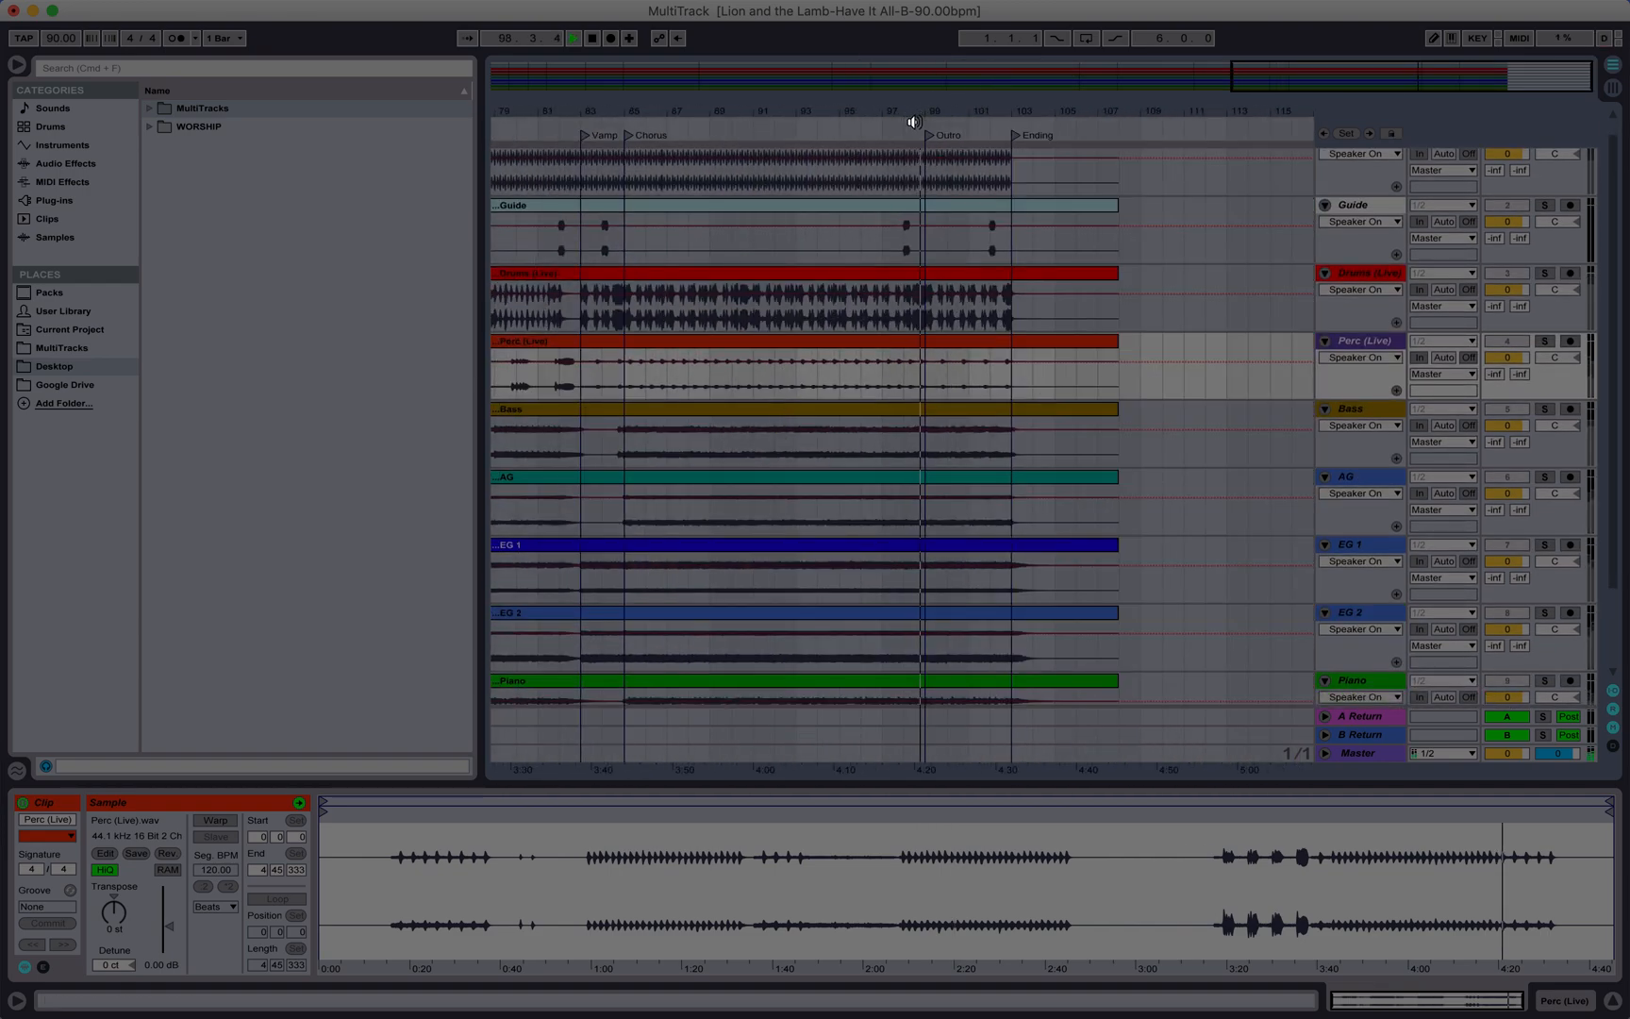
{"action": "scroll", "coordinate": [1555, 611], "scroll_direction": "down", "scroll_amount": 3}
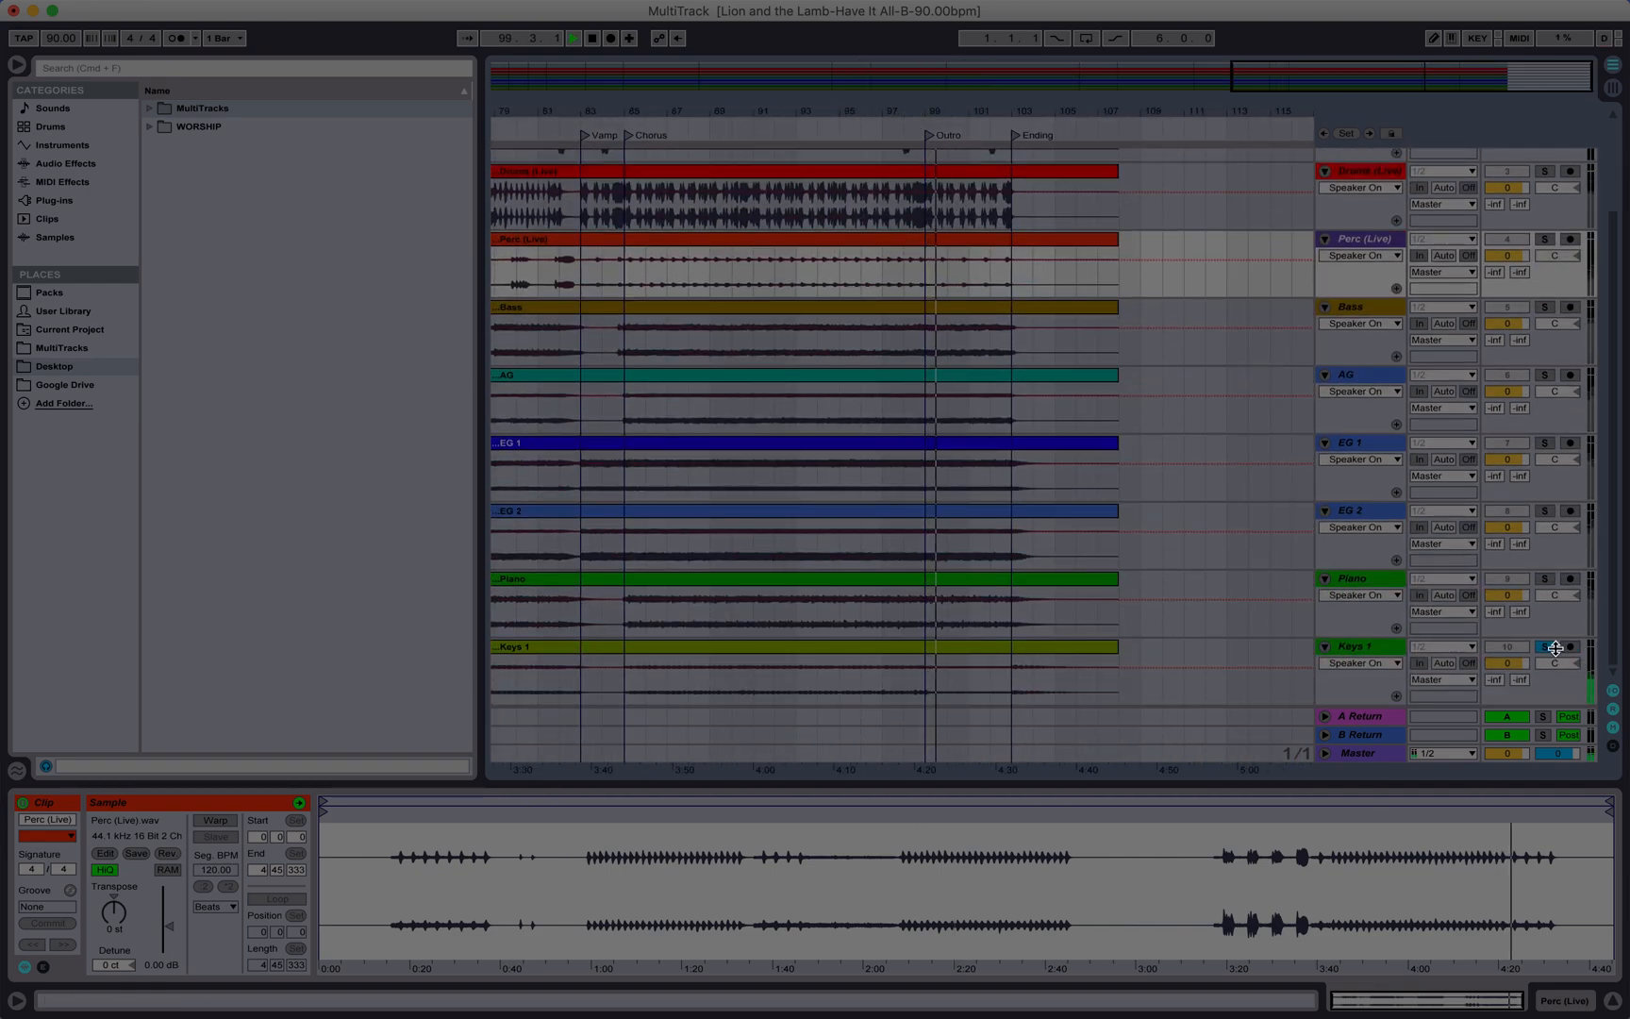
{"action": "scroll", "coordinate": [1509, 585], "scroll_direction": "up", "scroll_amount": 3}
{"action": "scroll", "coordinate": [1507, 580], "scroll_direction": "down", "scroll_amount": 3}
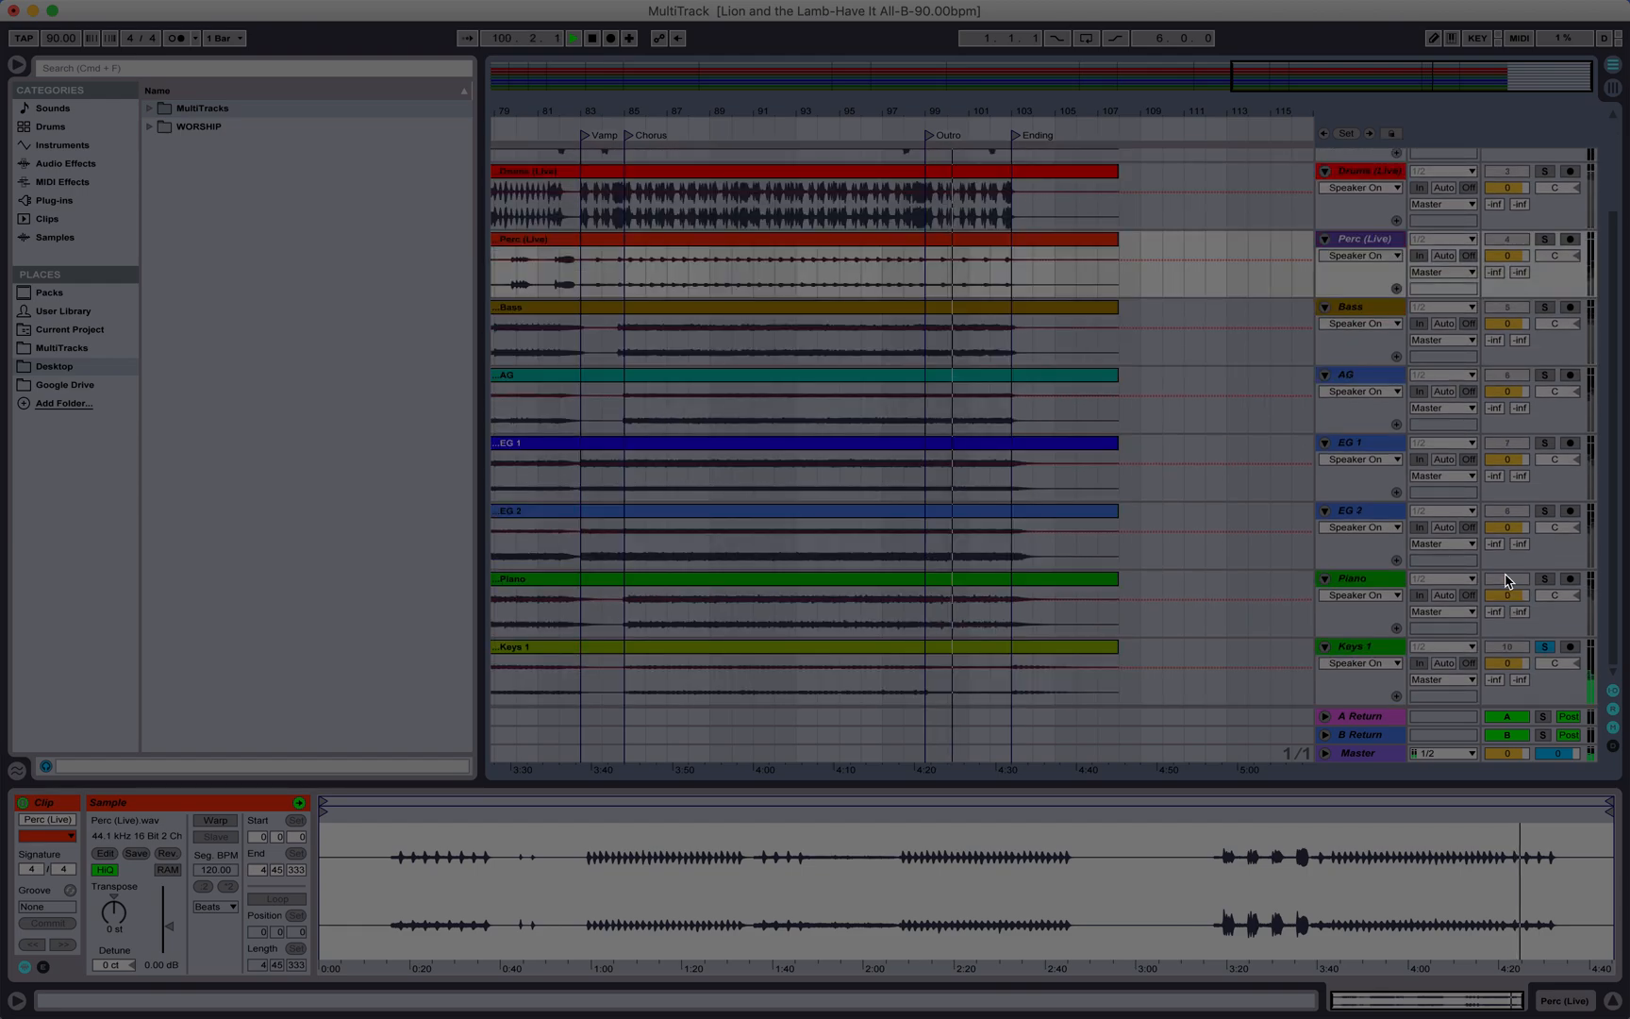
{"action": "scroll", "coordinate": [1051, 427], "scroll_direction": "left", "scroll_amount": 15}
{"action": "scroll", "coordinate": [1052, 426], "scroll_direction": "right", "scroll_amount": 2}
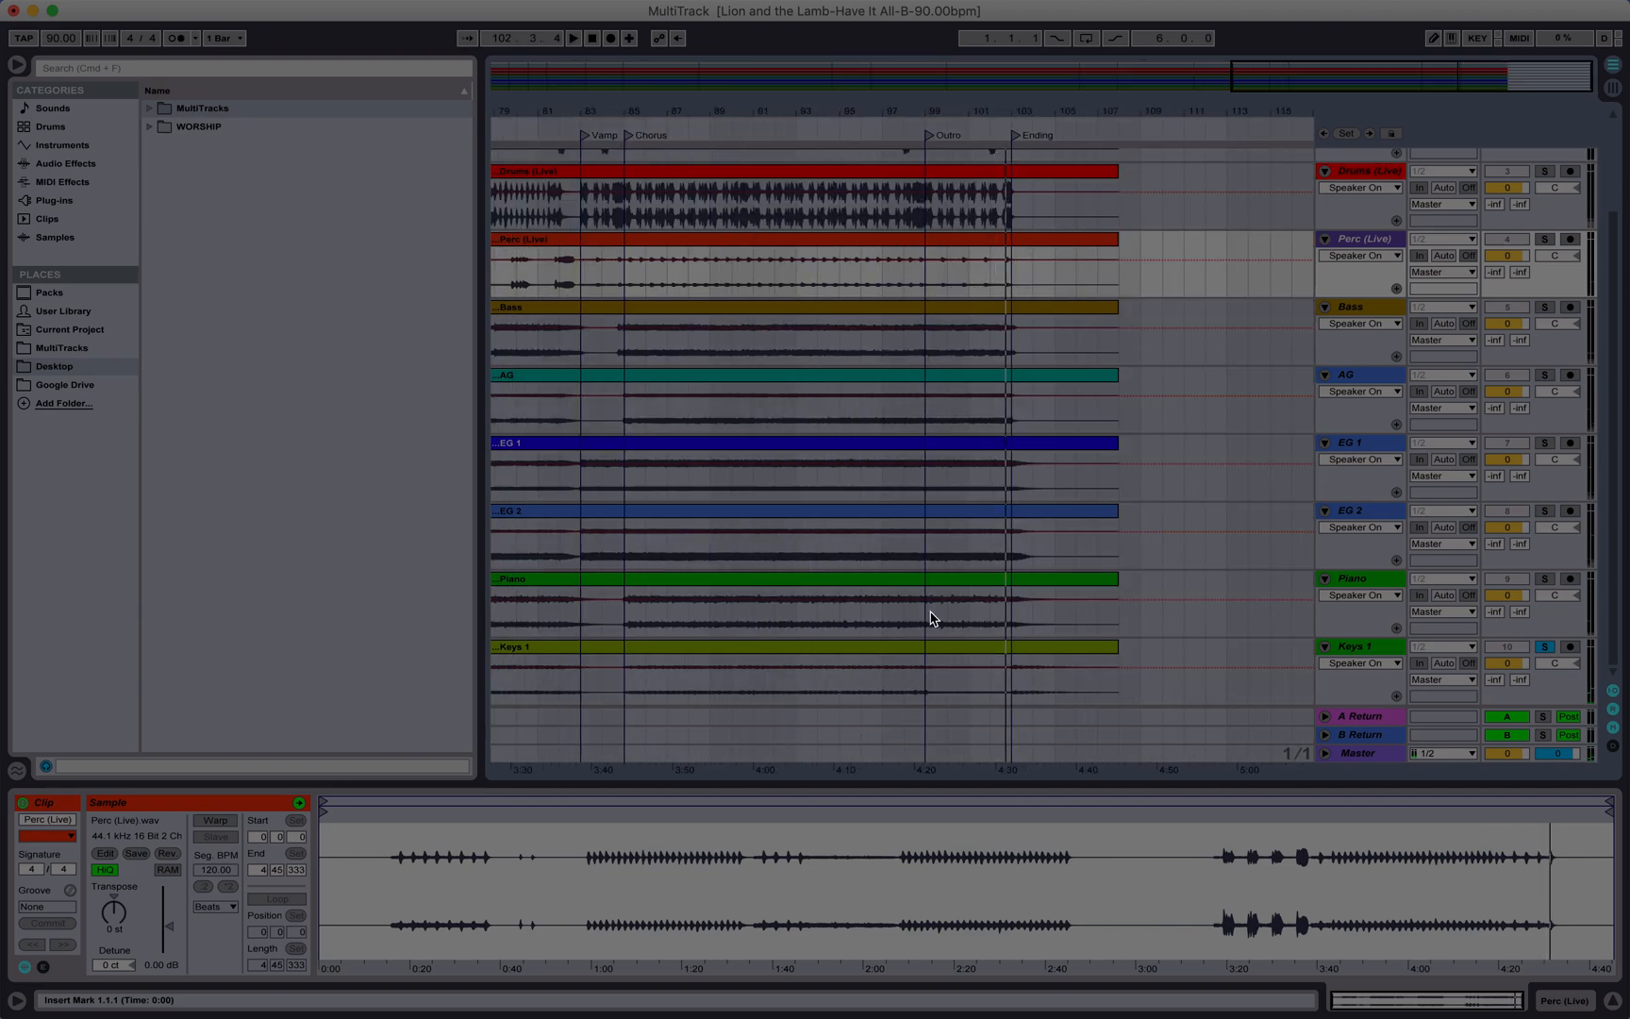
Step: Delete the A Return and B Return tracks
{"action": "key", "text": "Home"}
{"action": "scroll", "coordinate": [932, 619], "scroll_direction": "down", "scroll_amount": 3}
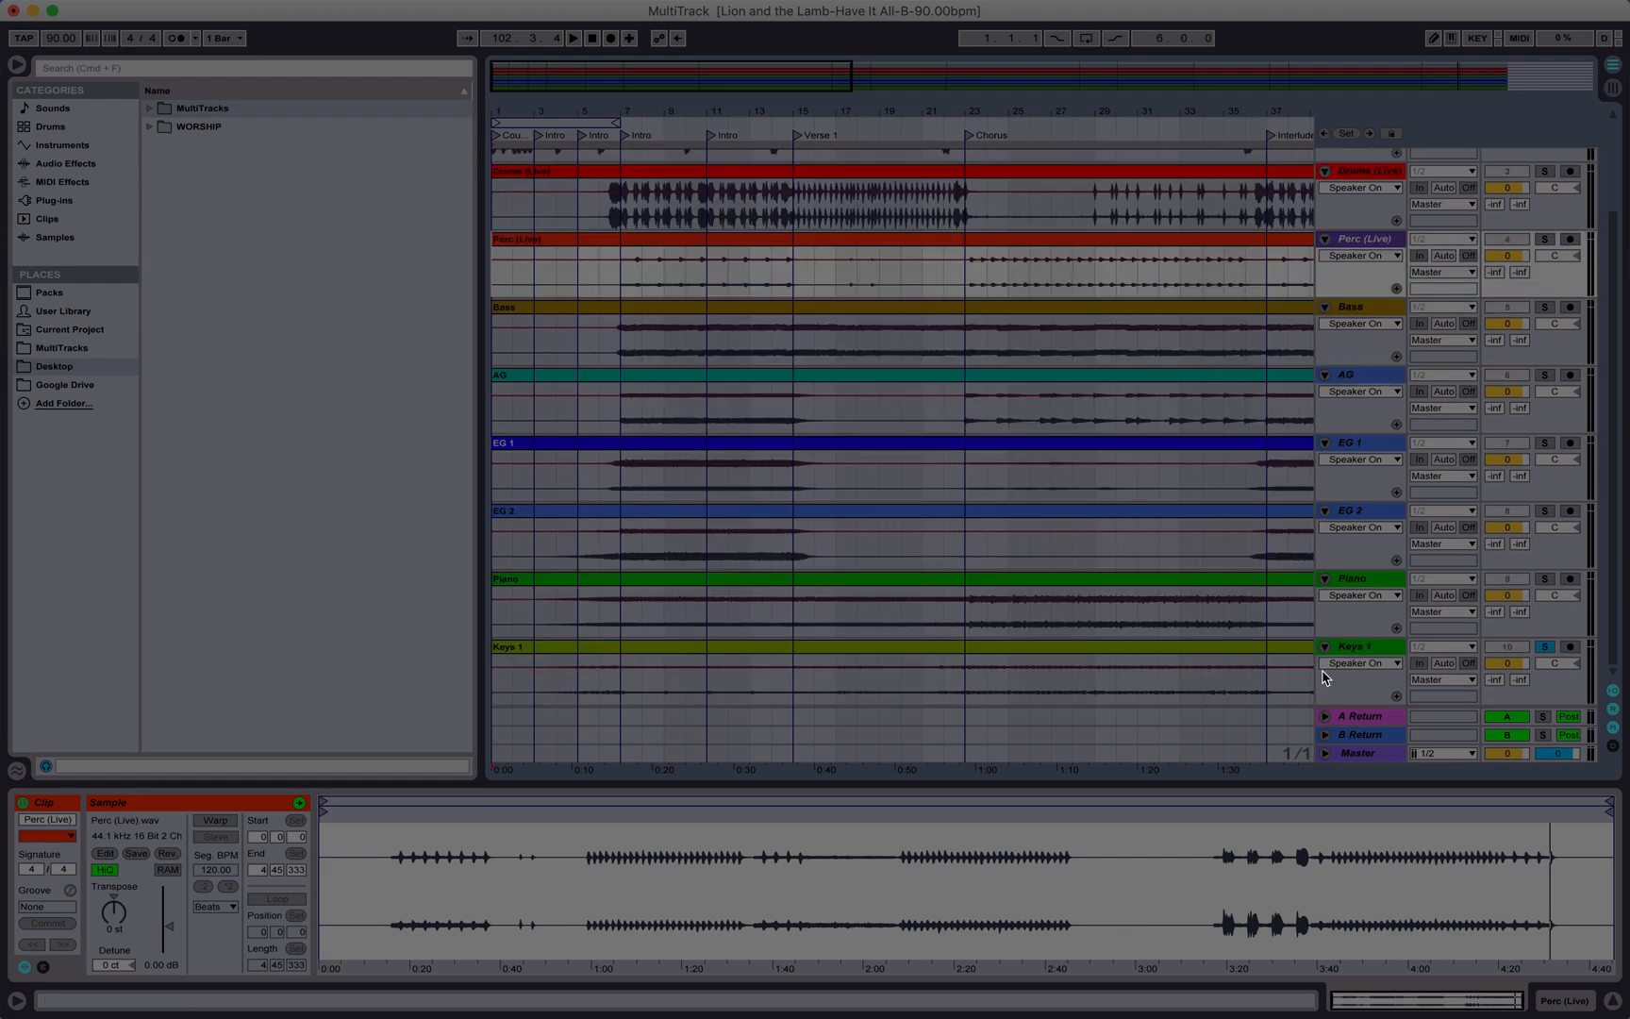
{"action": "left_click", "coordinate": [1359, 717]}
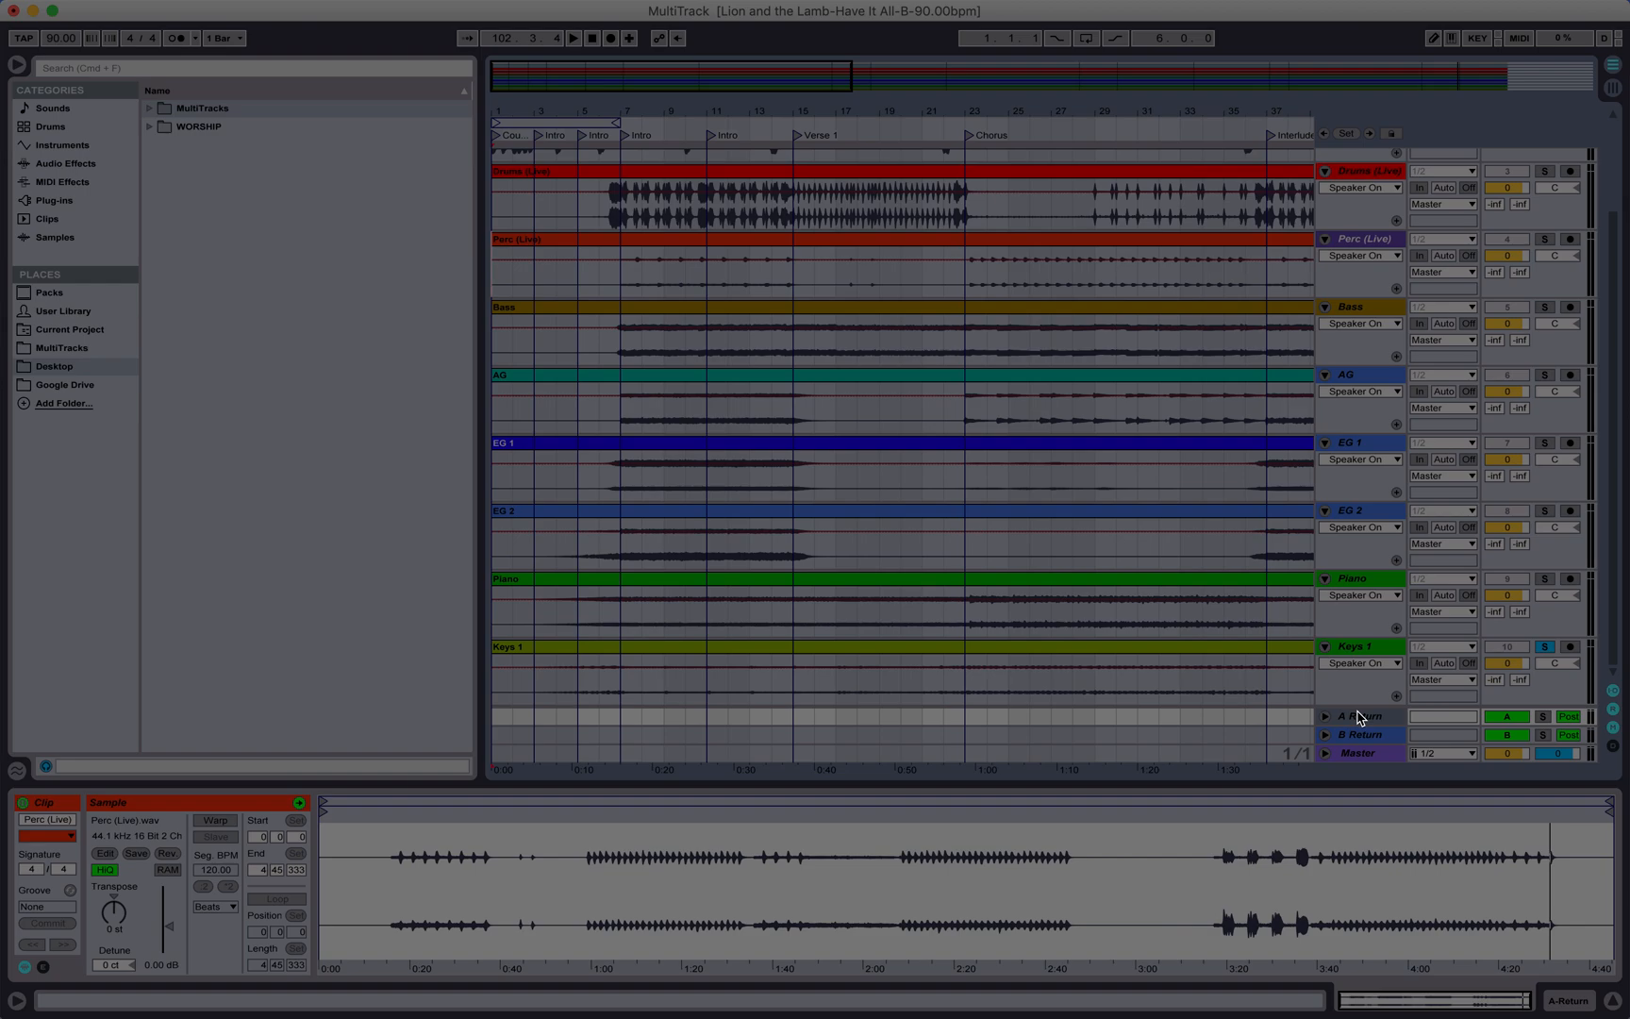
{"action": "key", "text": "Delete"}
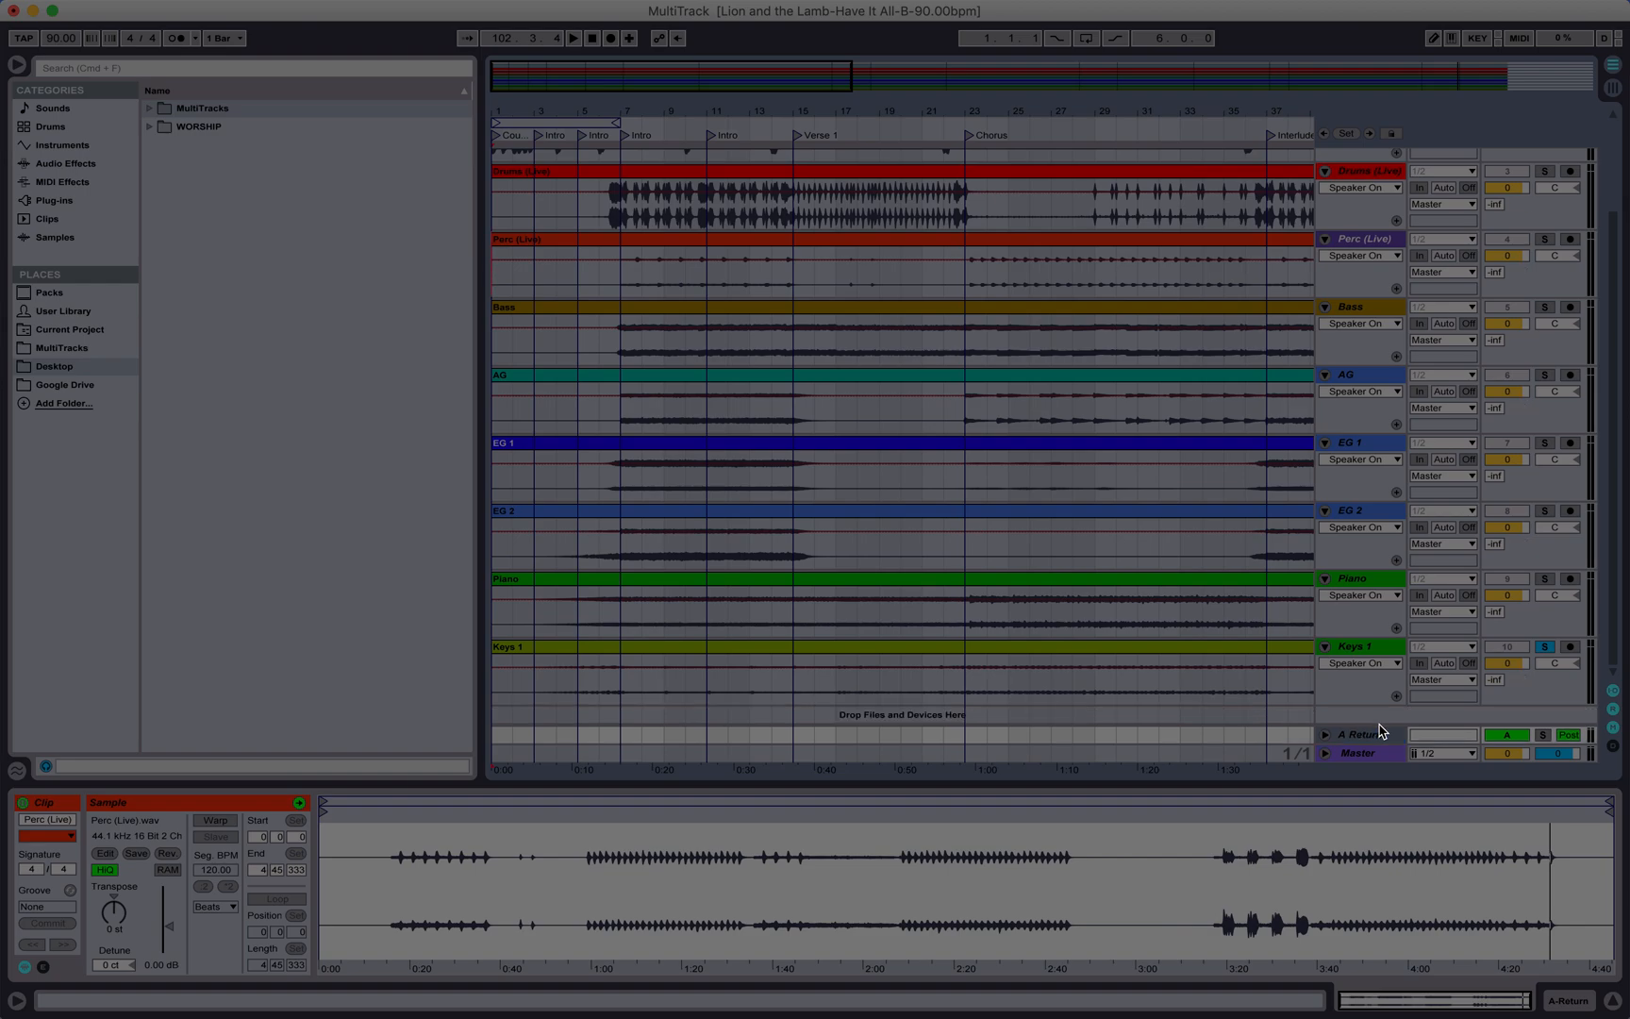
{"action": "key", "text": "Delete"}
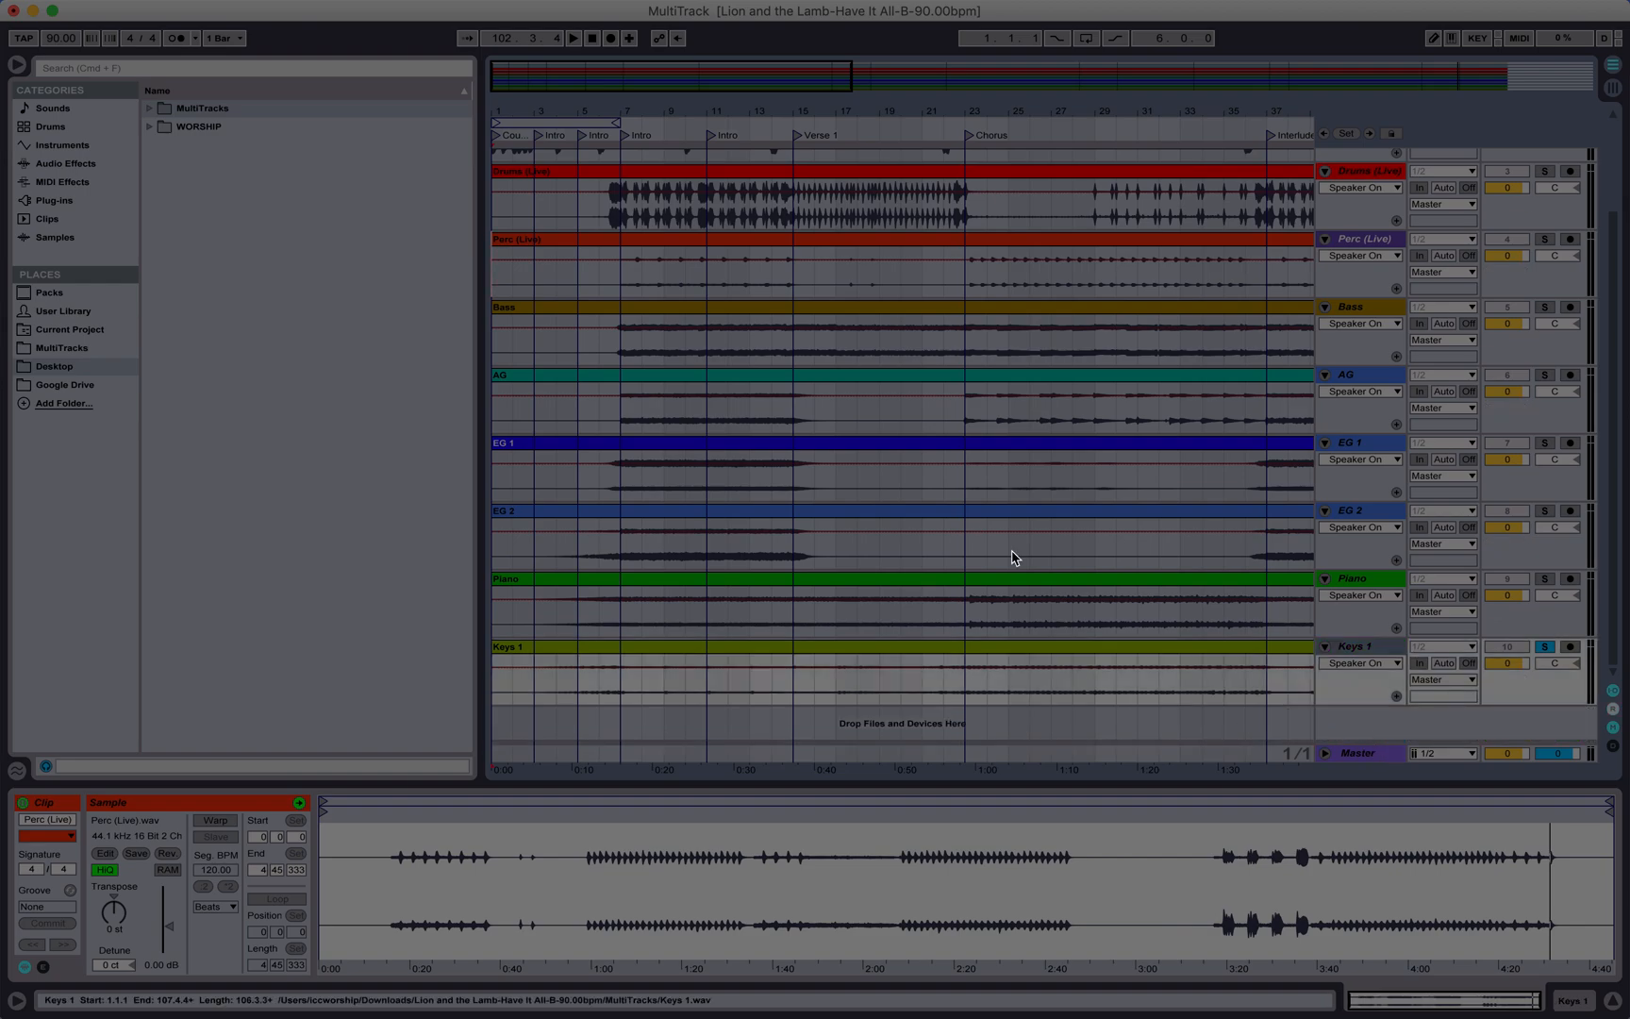
Step: Play the song from the Vamp section, then stop playback
{"action": "left_click", "coordinate": [1365, 185]}
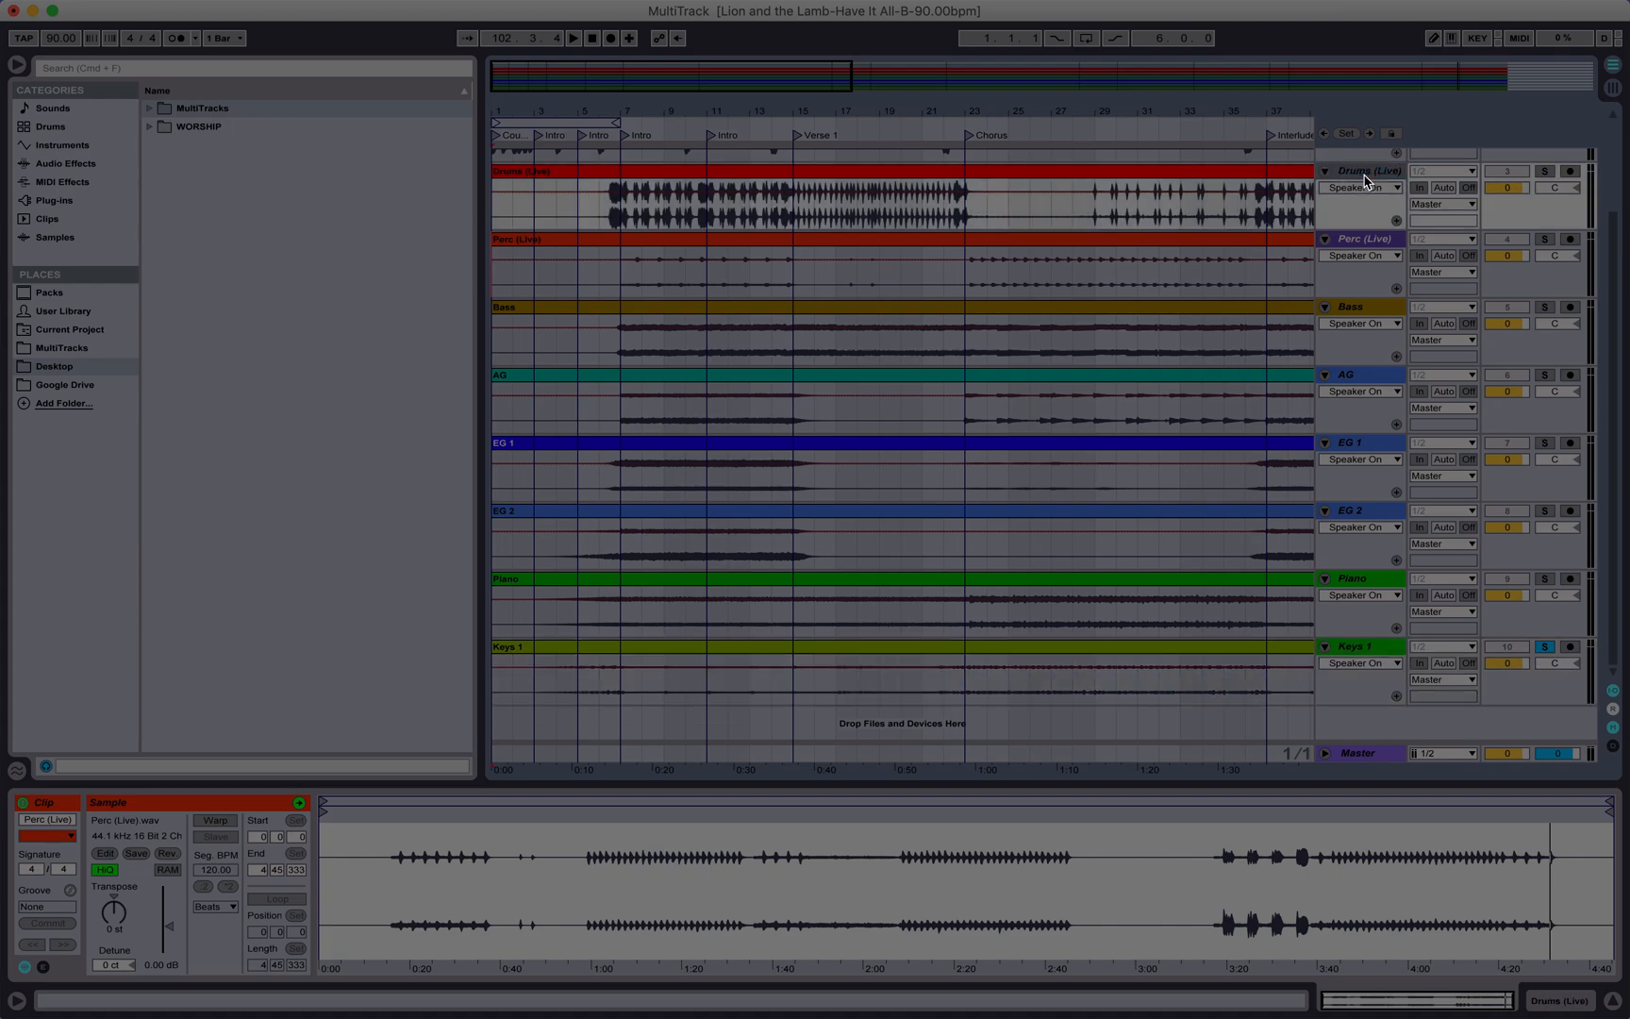
{"action": "scroll", "coordinate": [830, 356], "scroll_direction": "up", "scroll_amount": 3}
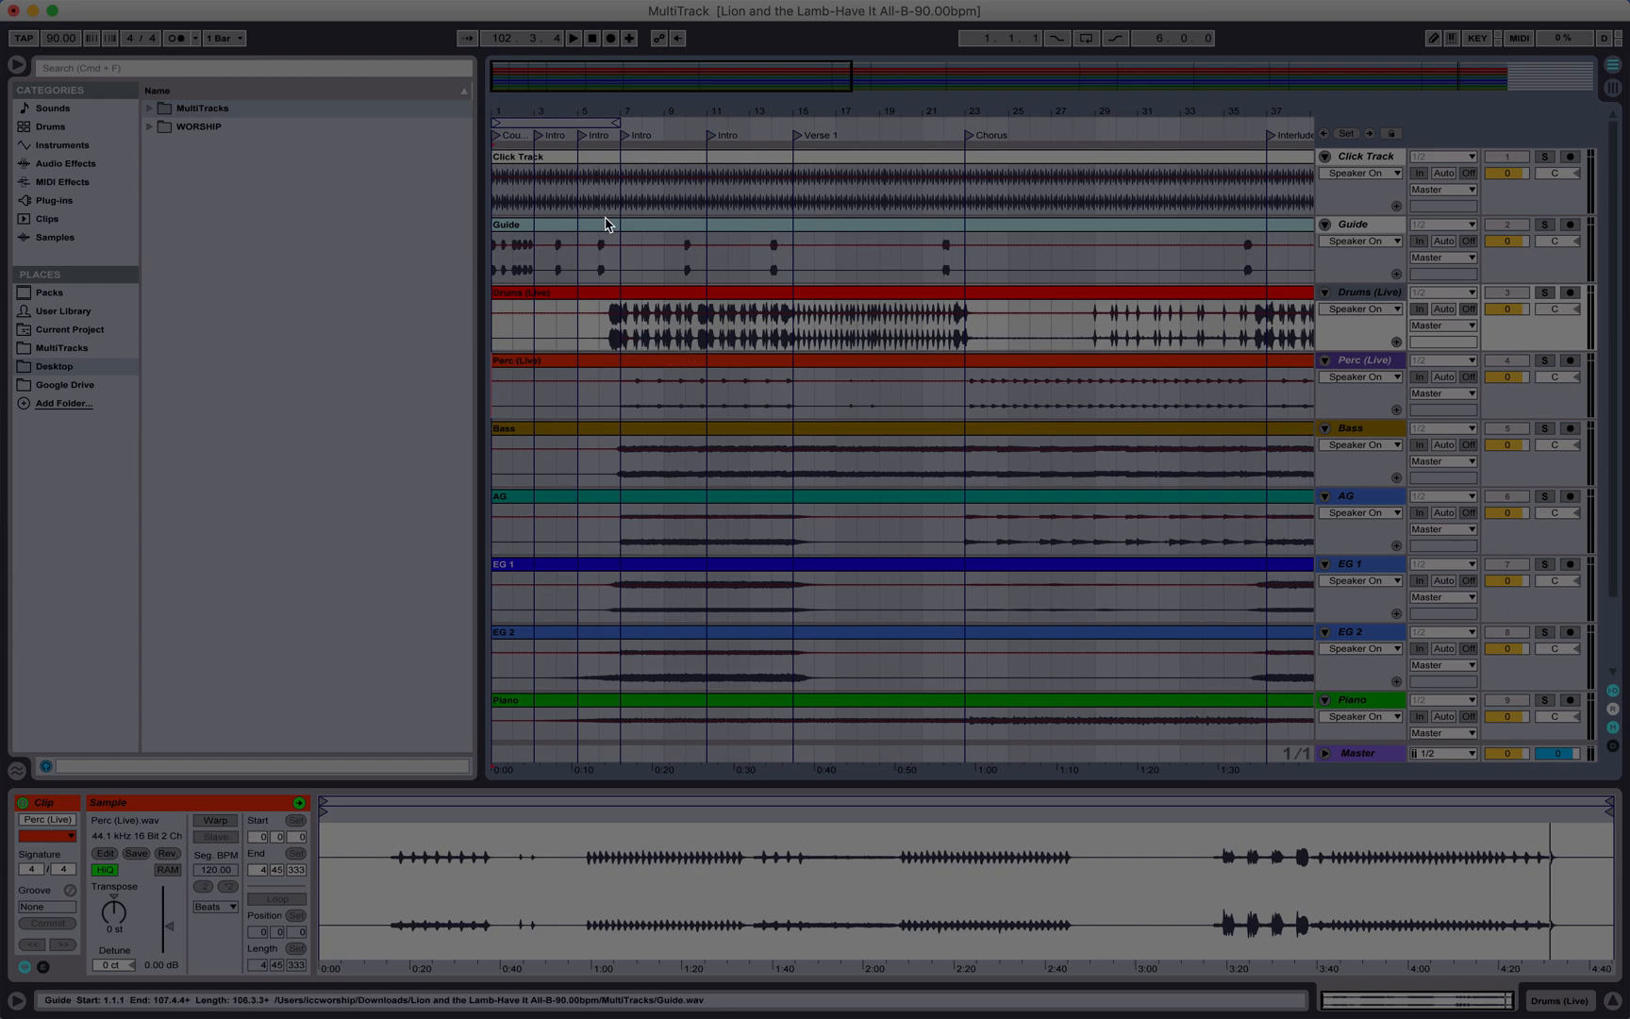
{"action": "left_click", "coordinate": [497, 196]}
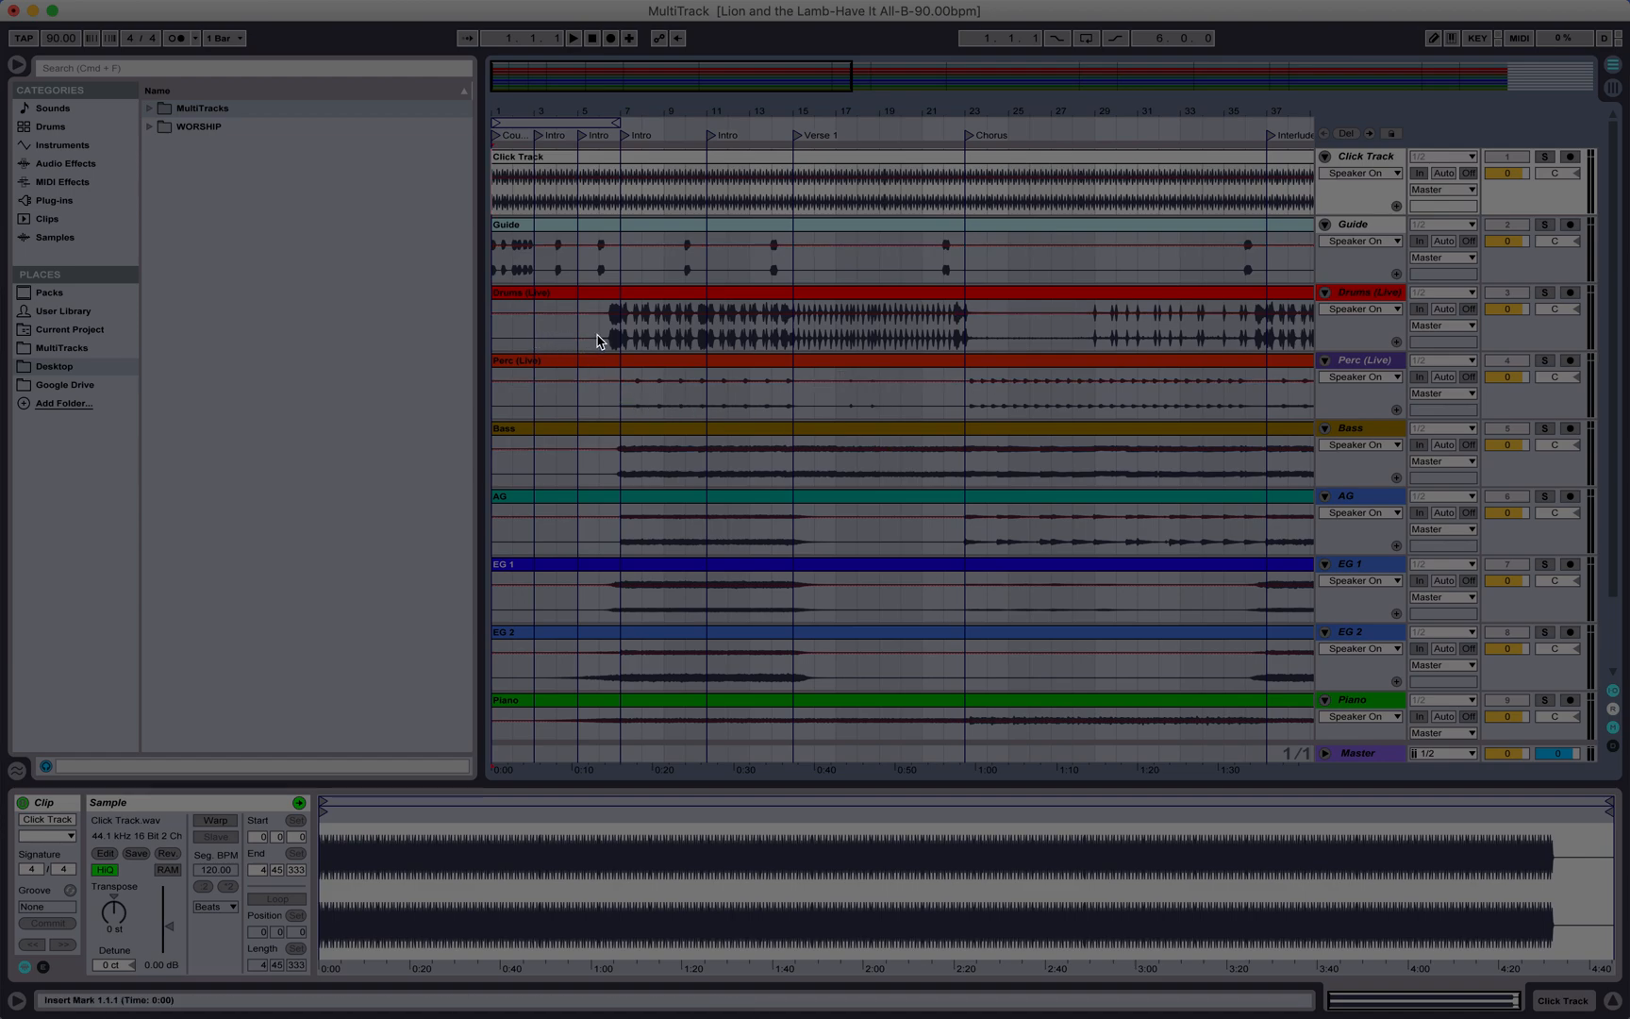
{"action": "scroll", "coordinate": [603, 342], "scroll_direction": "right", "scroll_amount": 15}
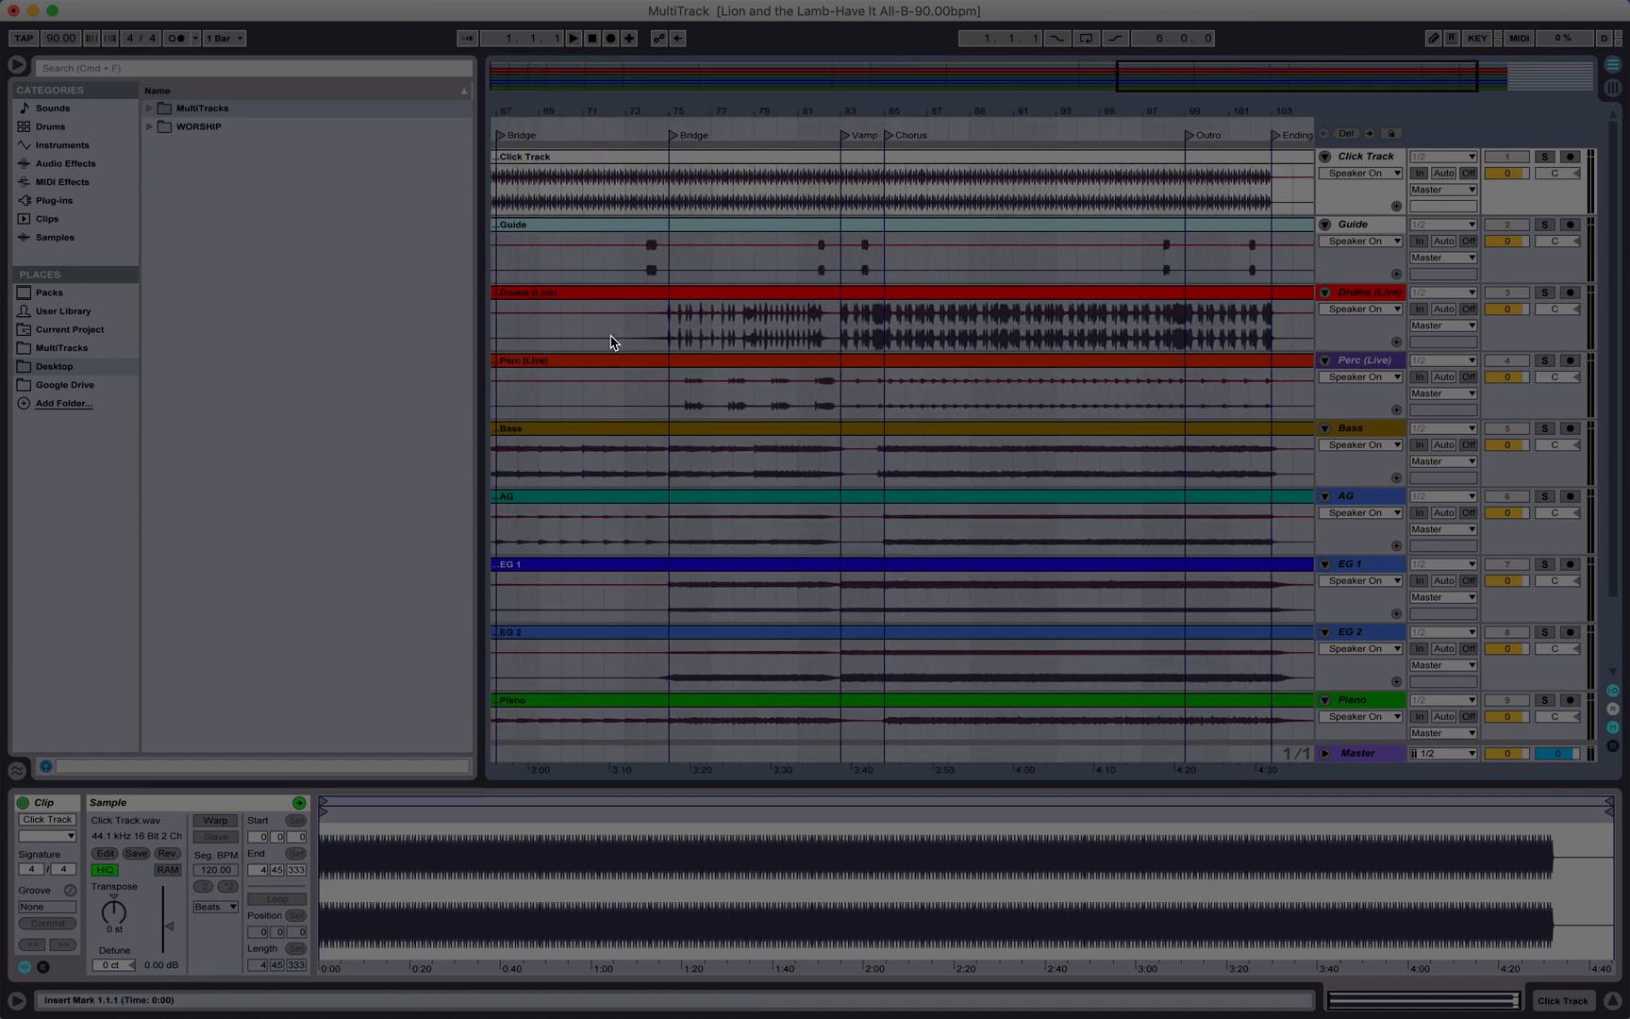
{"action": "left_click", "coordinate": [829, 127]}
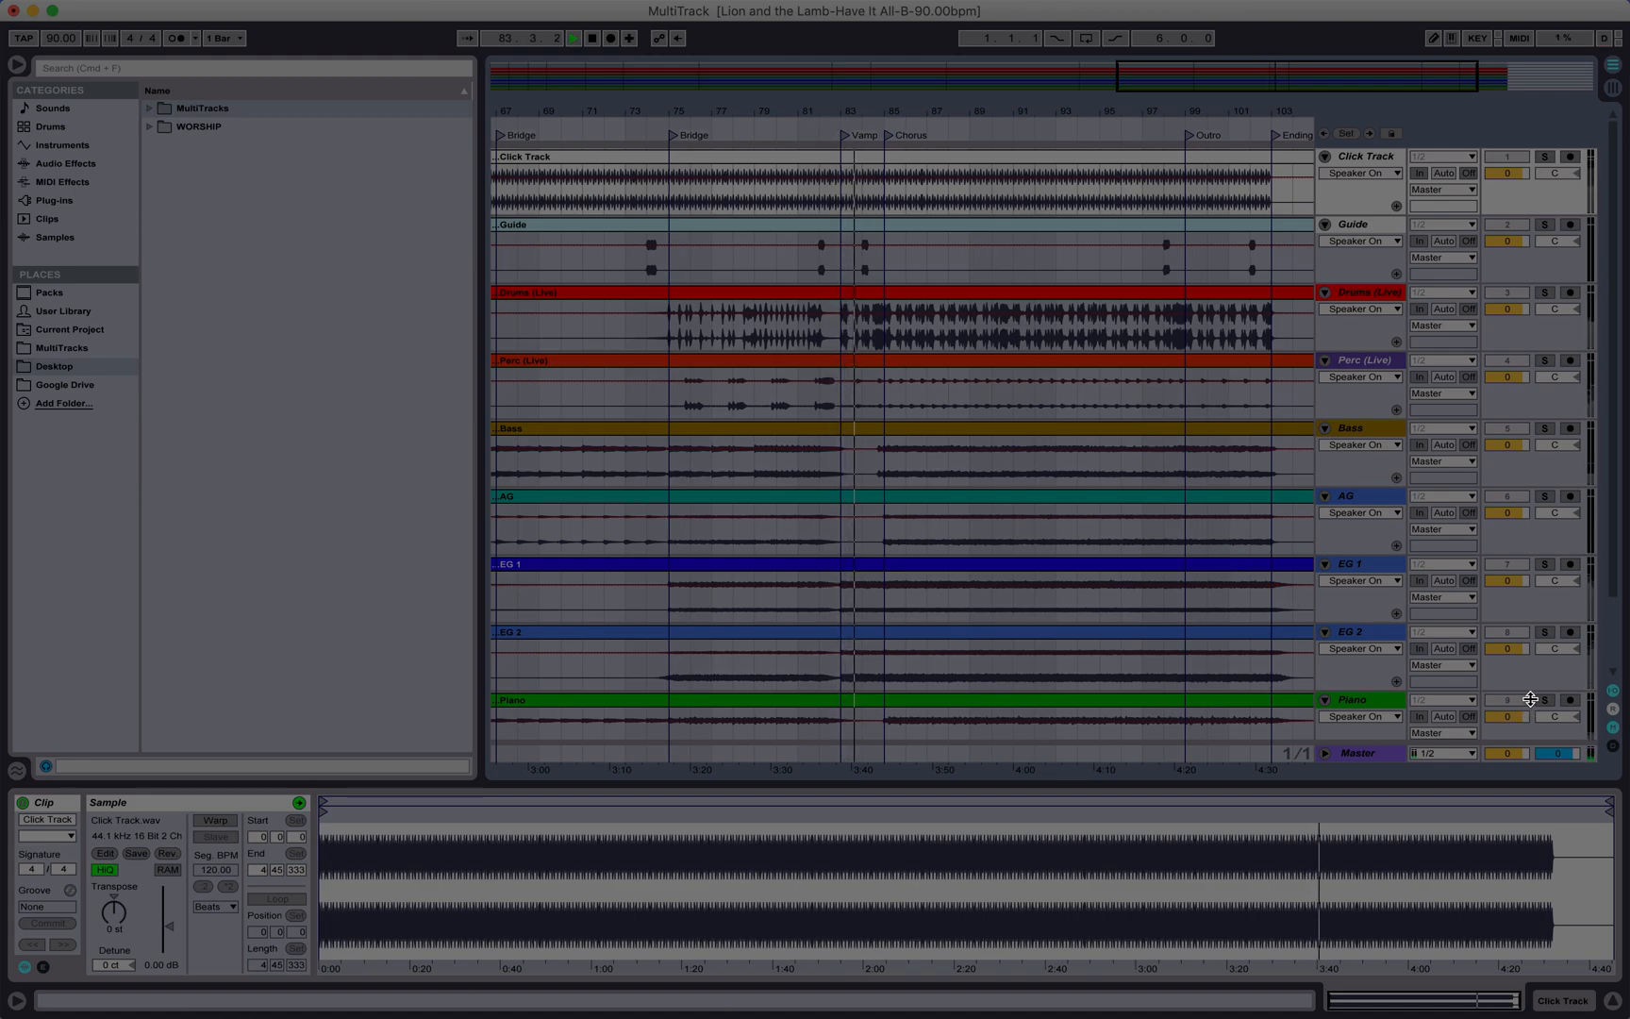
{"action": "scroll", "coordinate": [1531, 698], "scroll_direction": "down", "scroll_amount": 3}
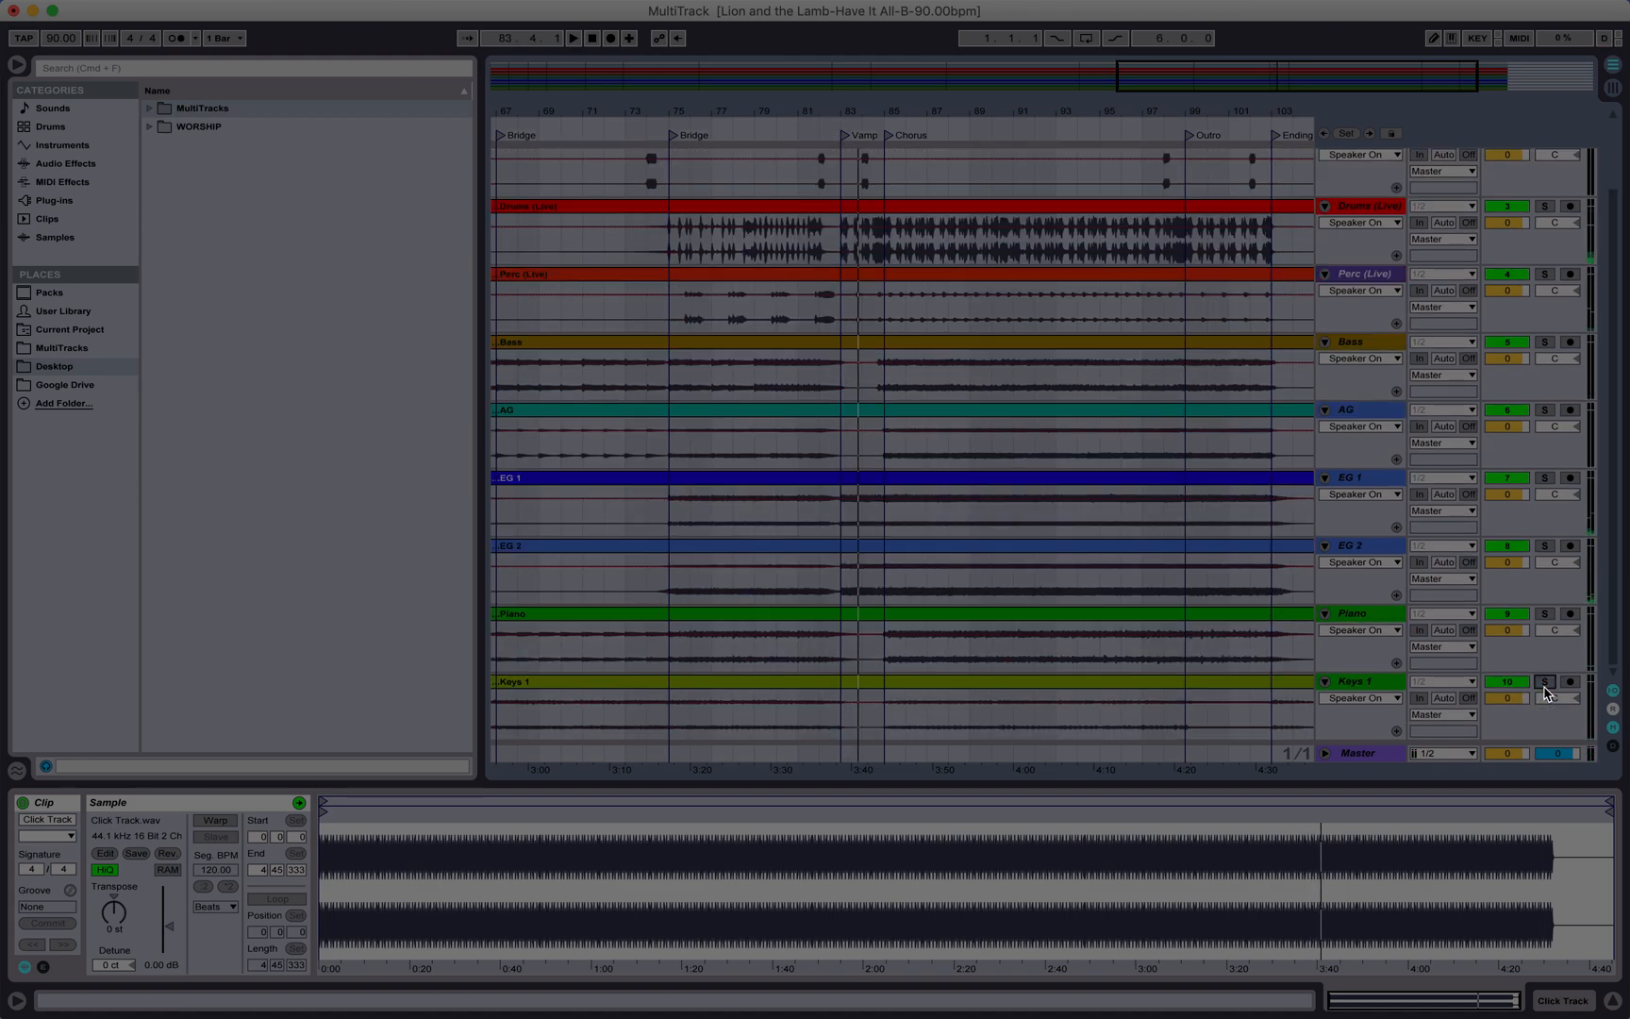
{"action": "left_click", "coordinate": [829, 120]}
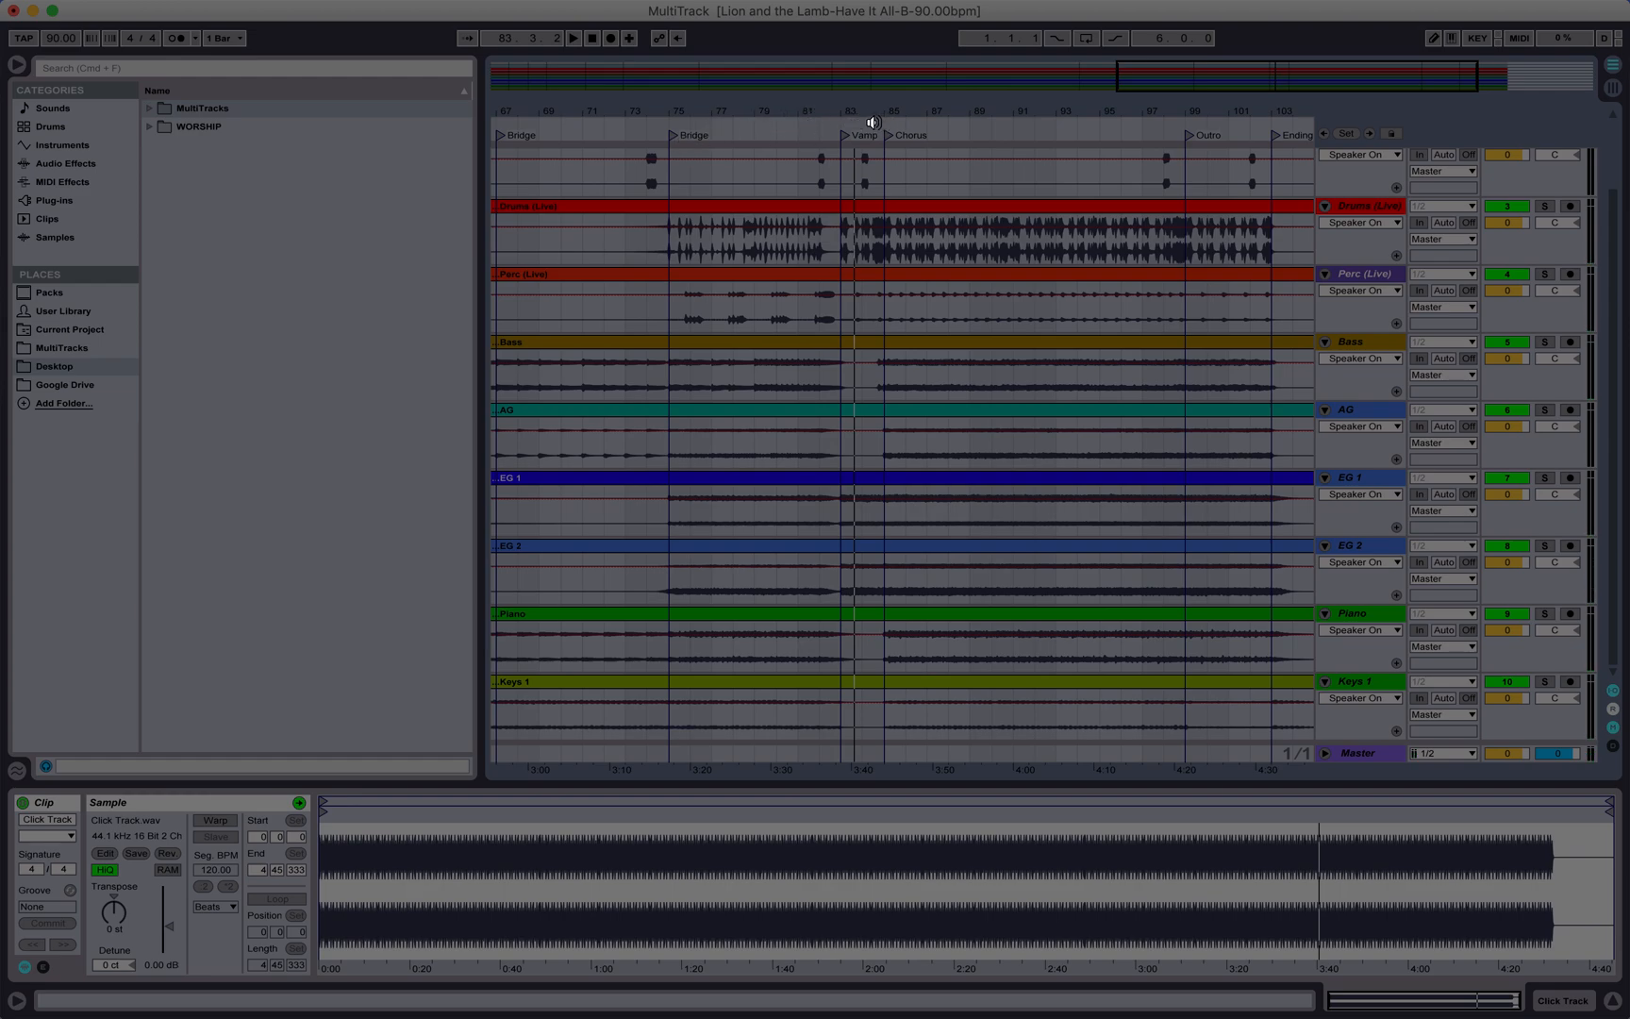
{"action": "left_click", "coordinate": [810, 121]}
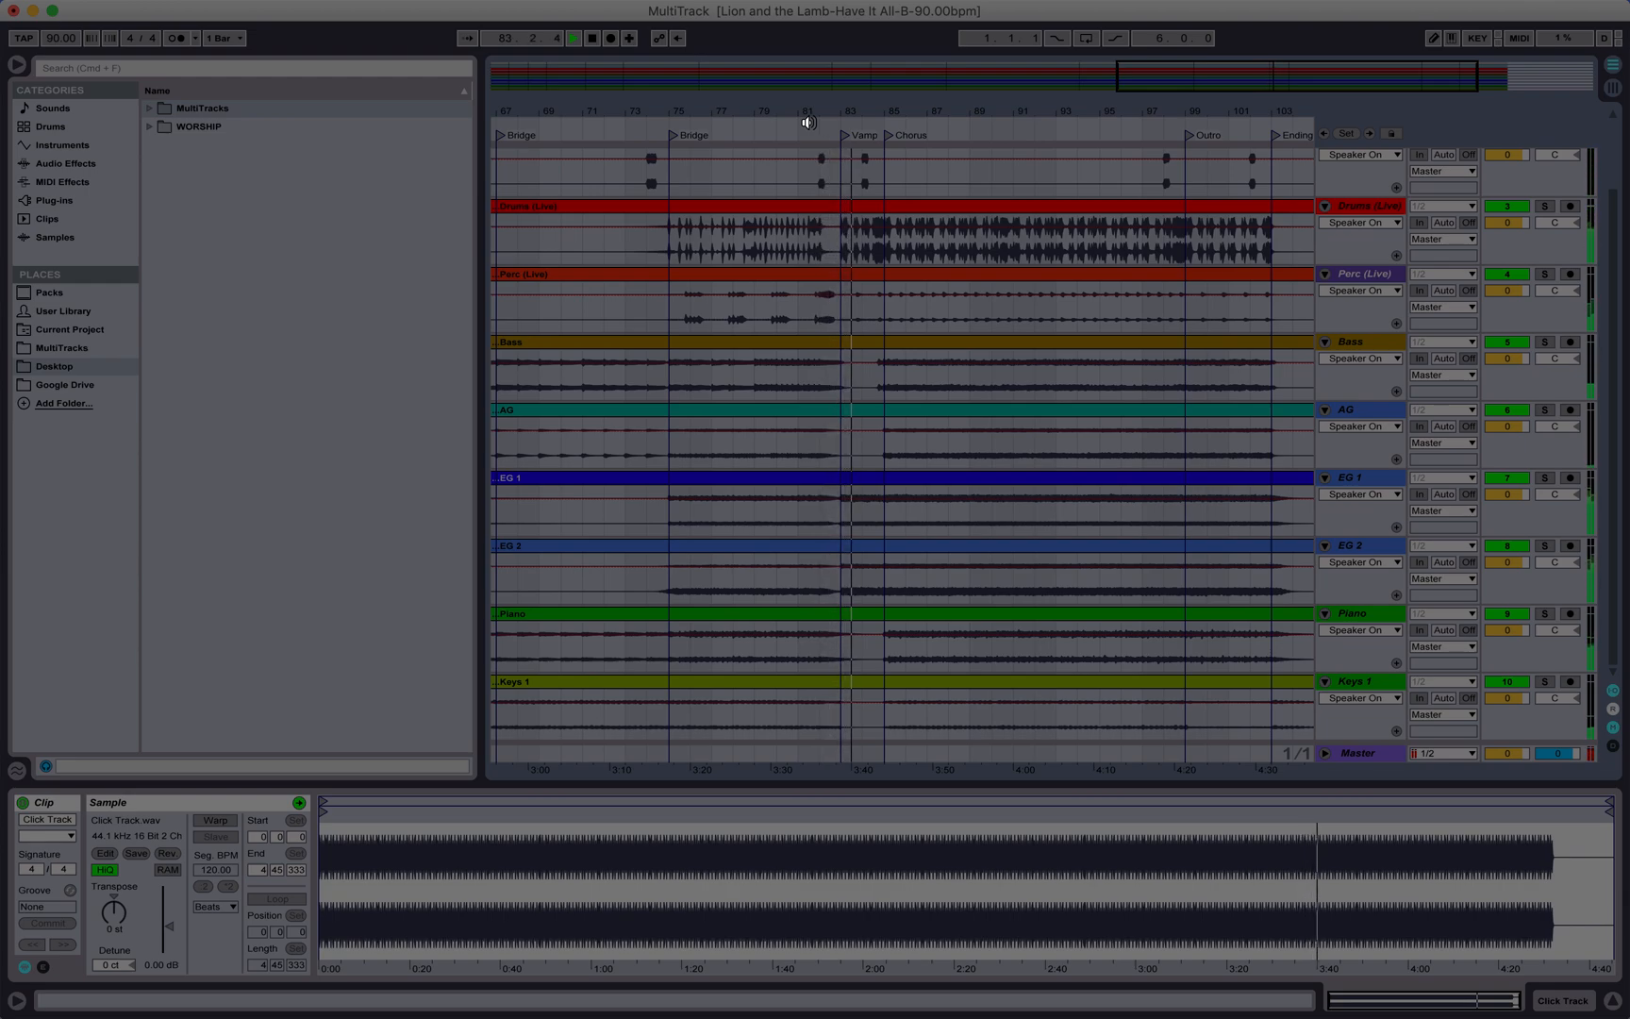
{"action": "key", "text": "space"}
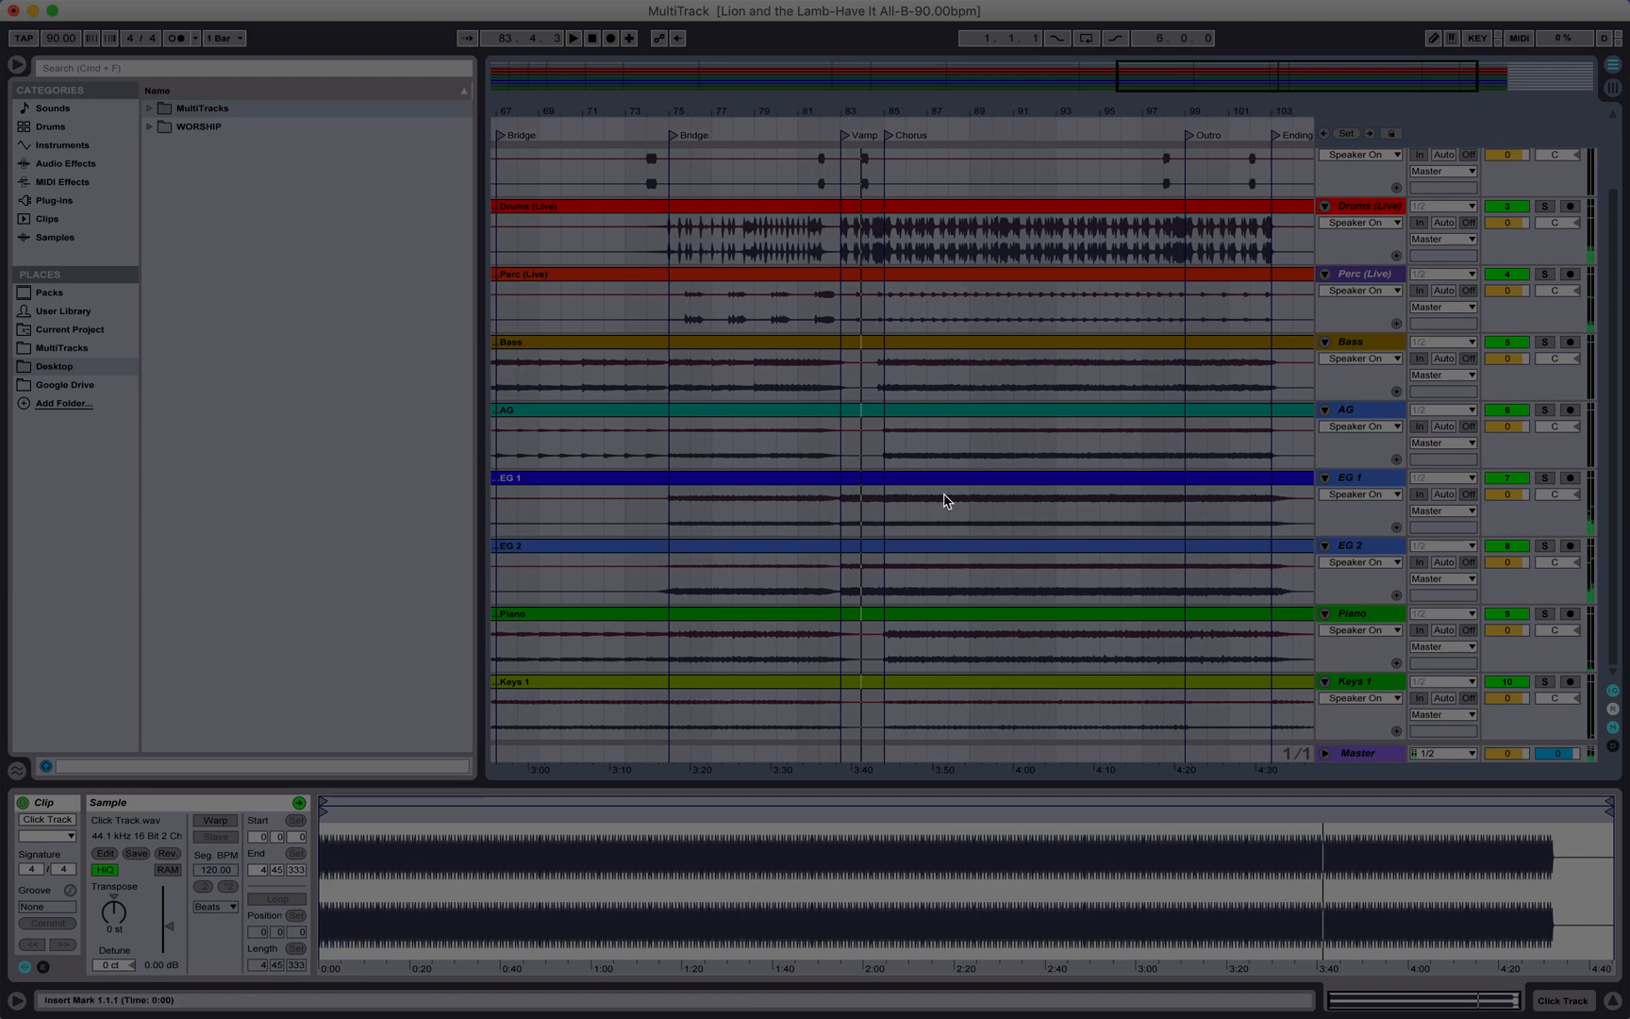
Step: Switch to Session view, widen the Master track, and return to Arrangement view
{"action": "scroll", "coordinate": [947, 498], "scroll_direction": "up", "scroll_amount": 3}
{"action": "scroll", "coordinate": [946, 498], "scroll_direction": "right", "scroll_amount": 5}
{"action": "scroll", "coordinate": [946, 500], "scroll_direction": "left", "scroll_amount": 10}
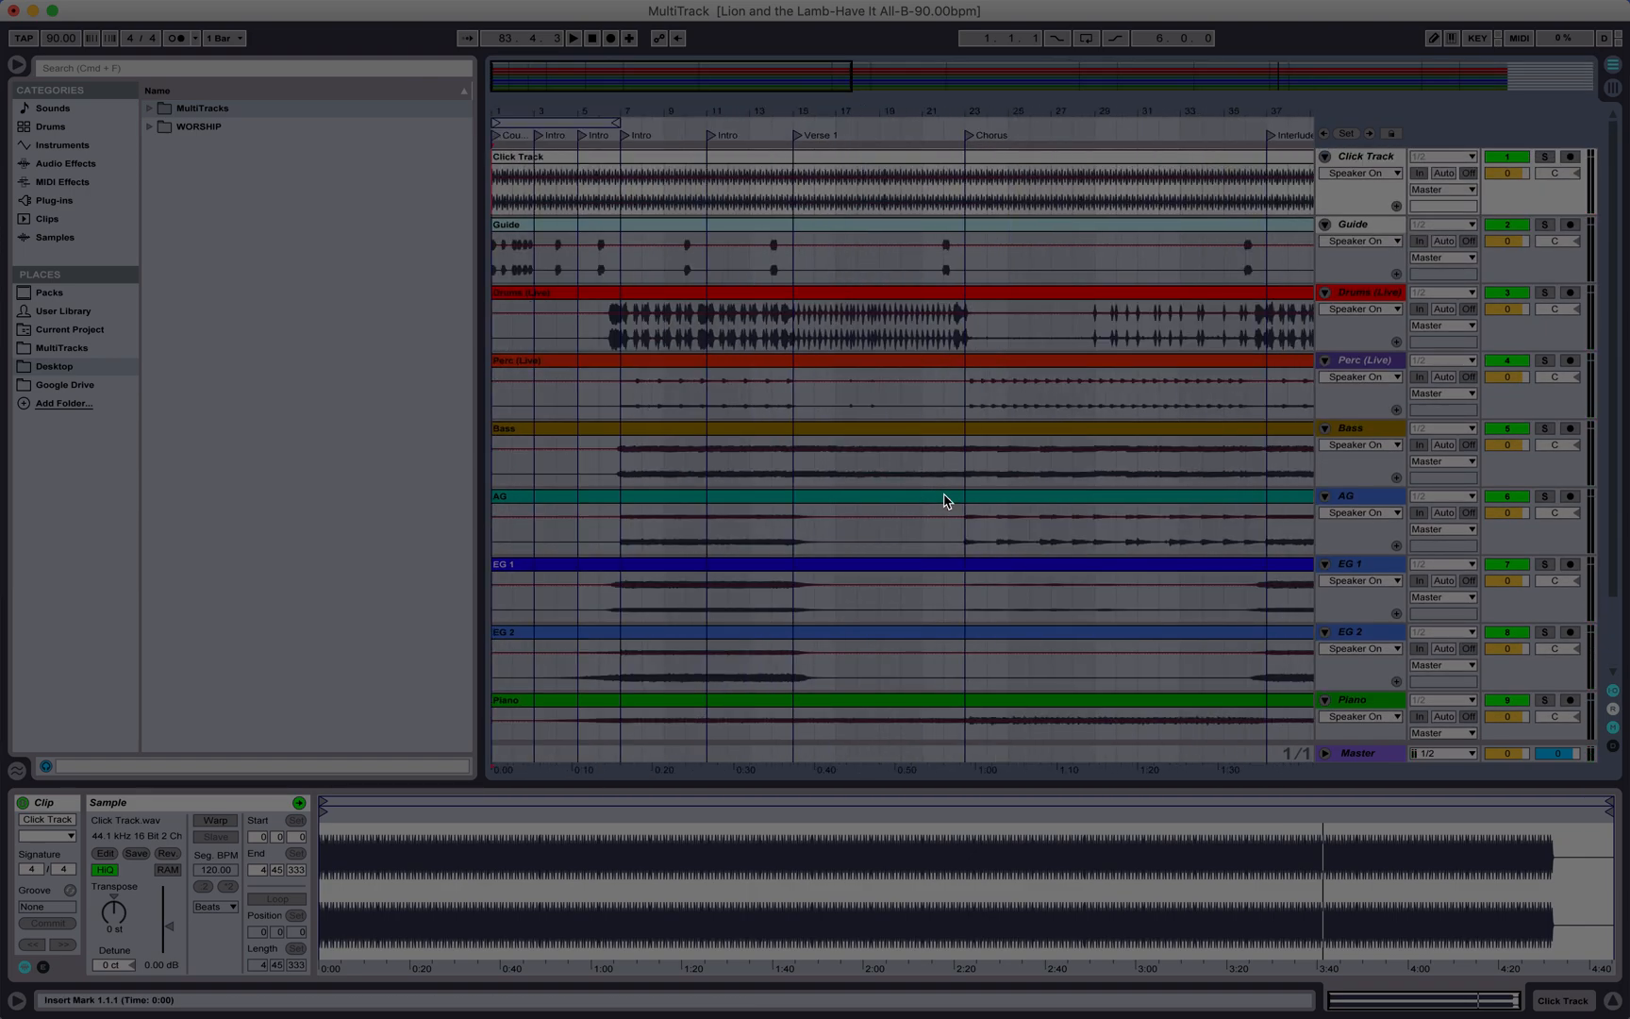
{"action": "key", "text": "Tab"}
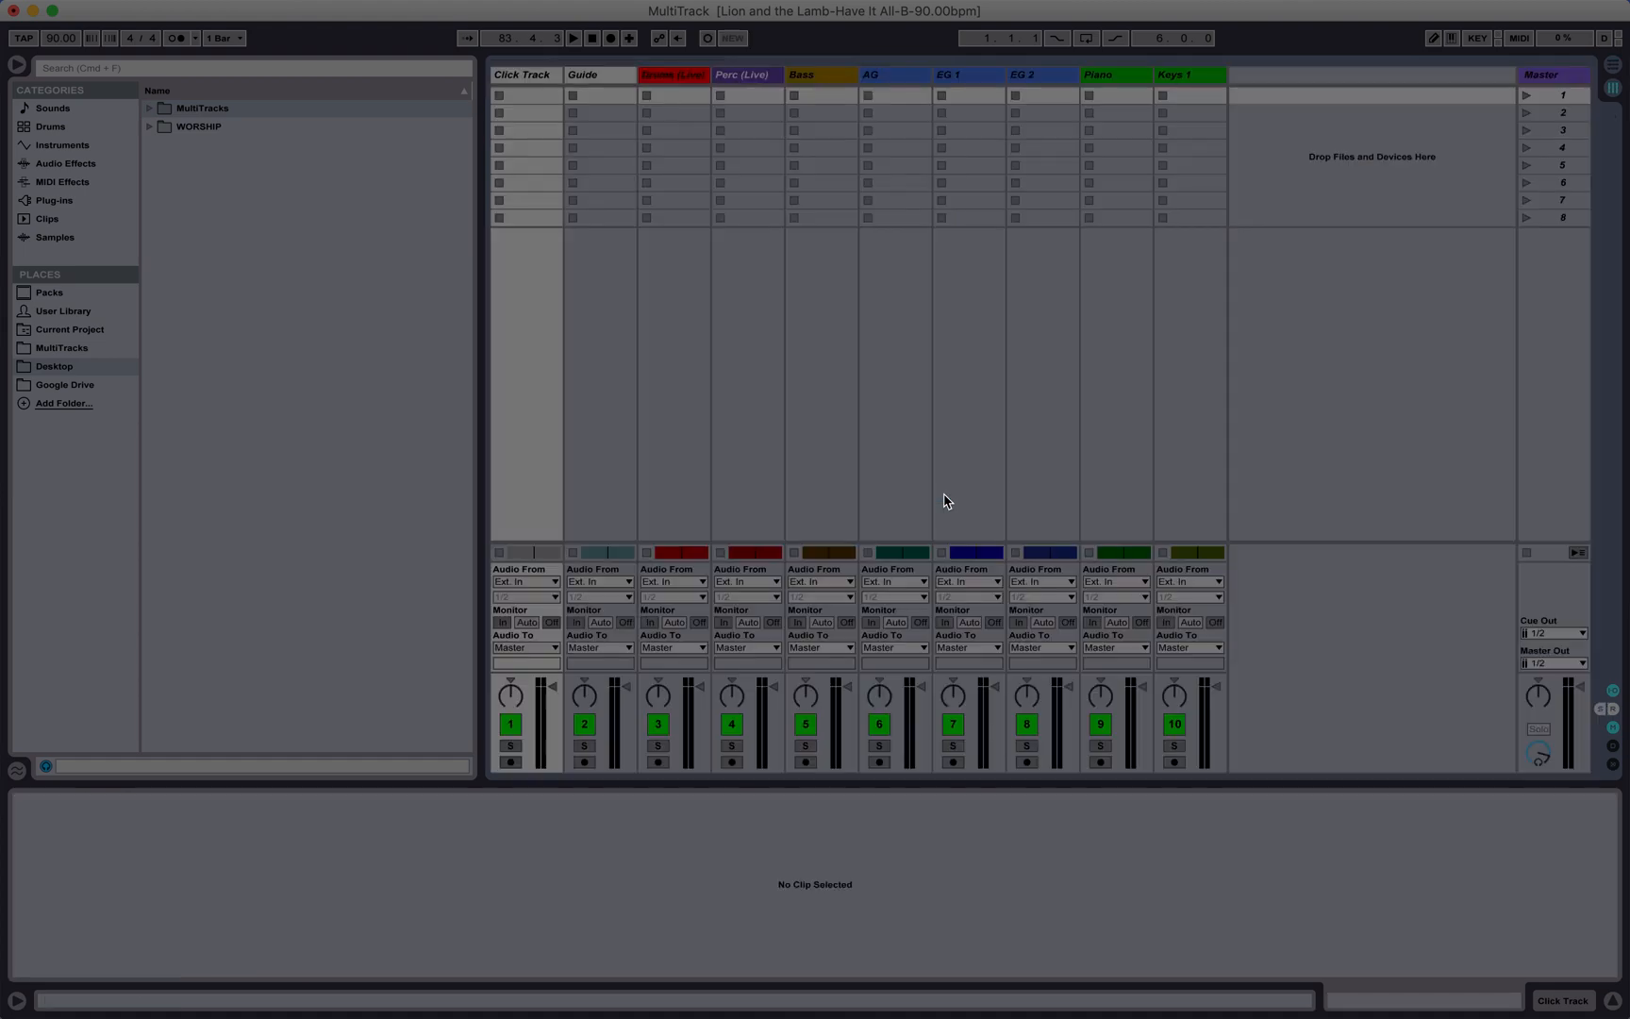
{"action": "key", "text": "Tab"}
{"action": "key", "text": "Tab"}
{"action": "left_click_drag", "start_coordinate": [1521, 69], "coordinate": [1277, 75]}
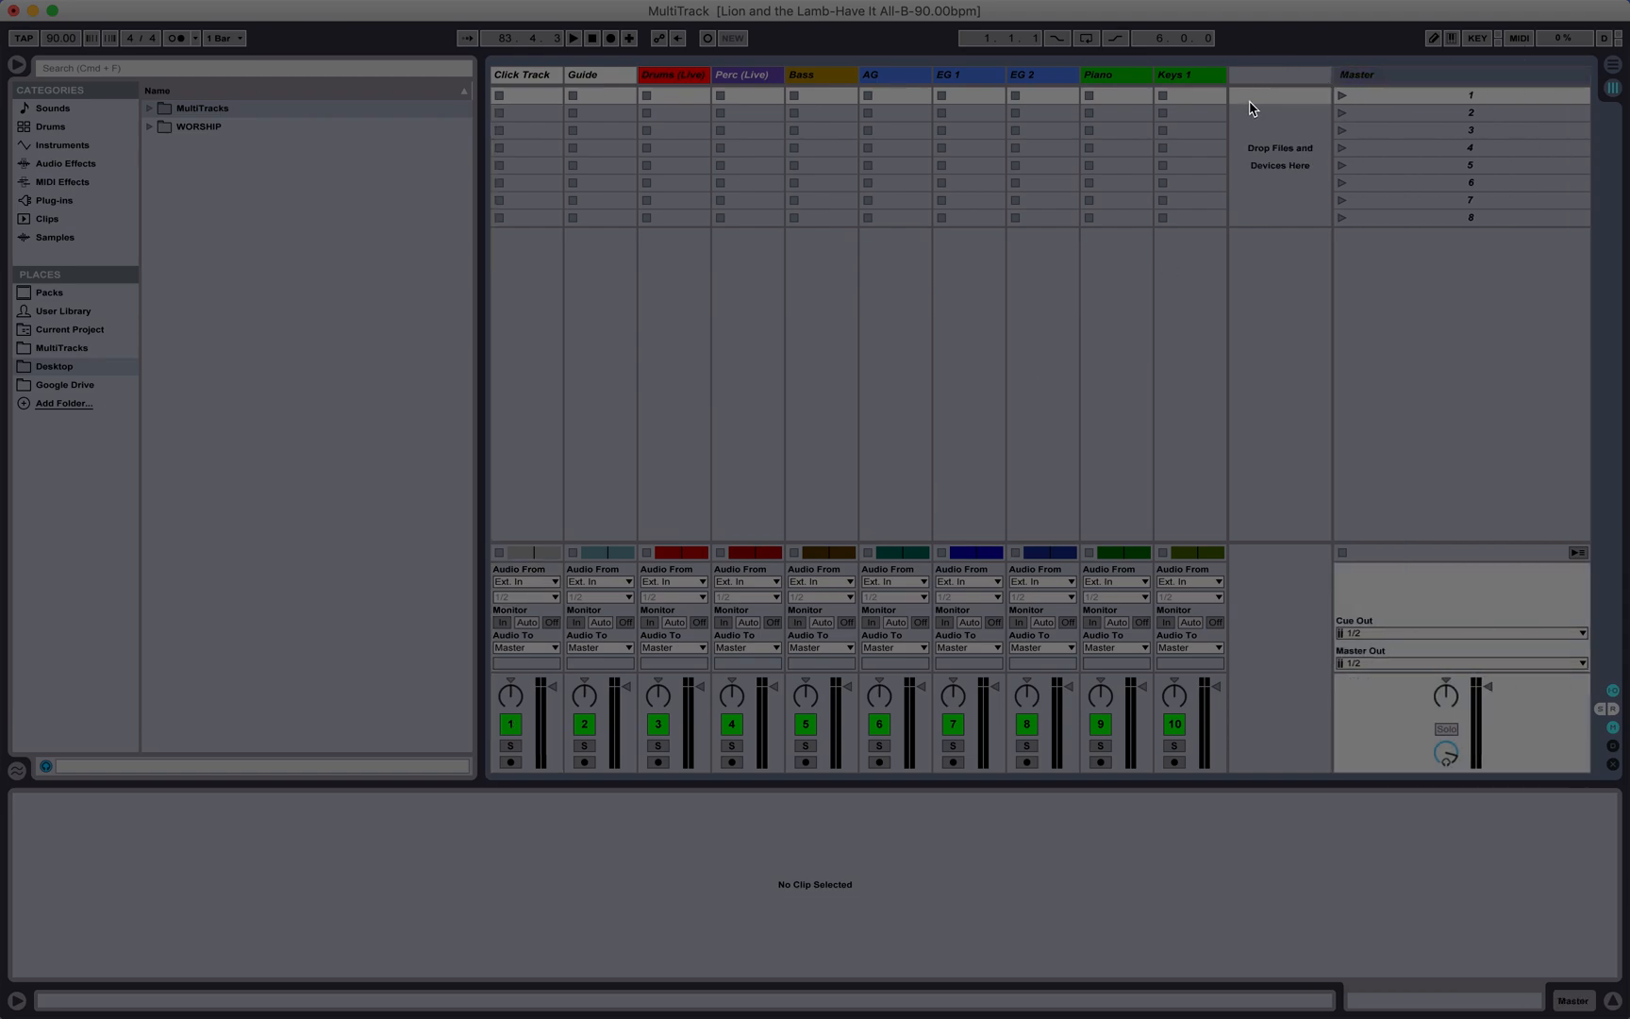
{"action": "key", "text": "Tab"}
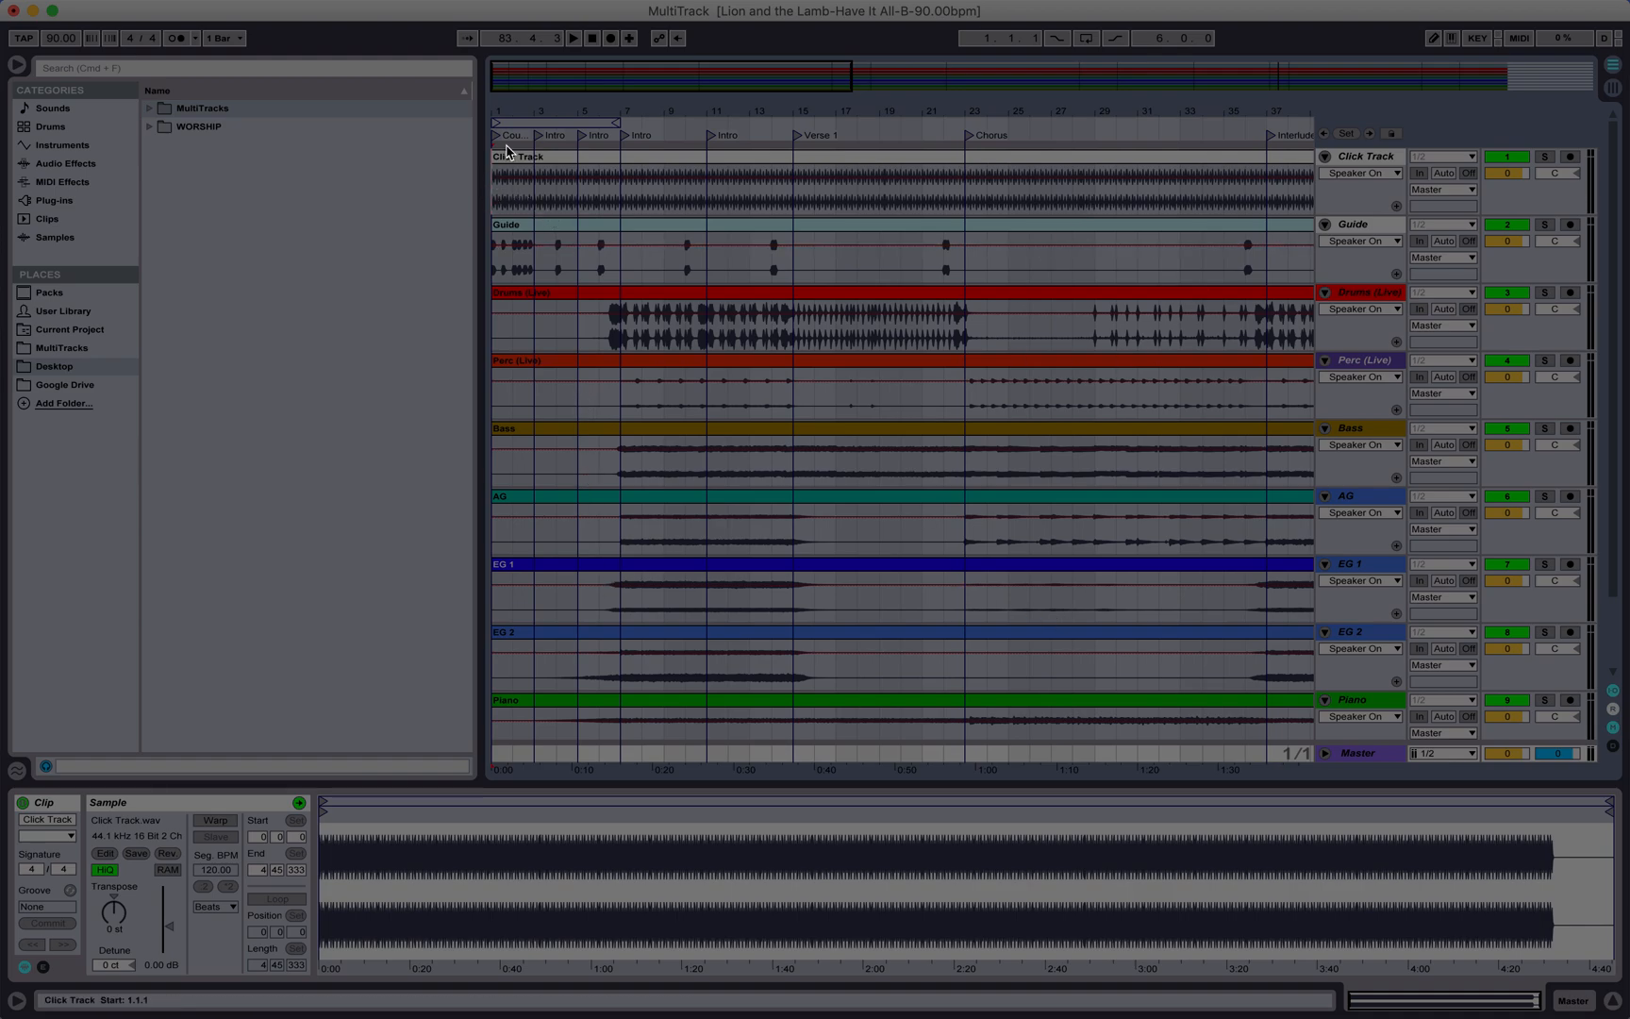
Step: Play the song briefly from its start, then stop playback
{"action": "left_click", "coordinate": [534, 138]}
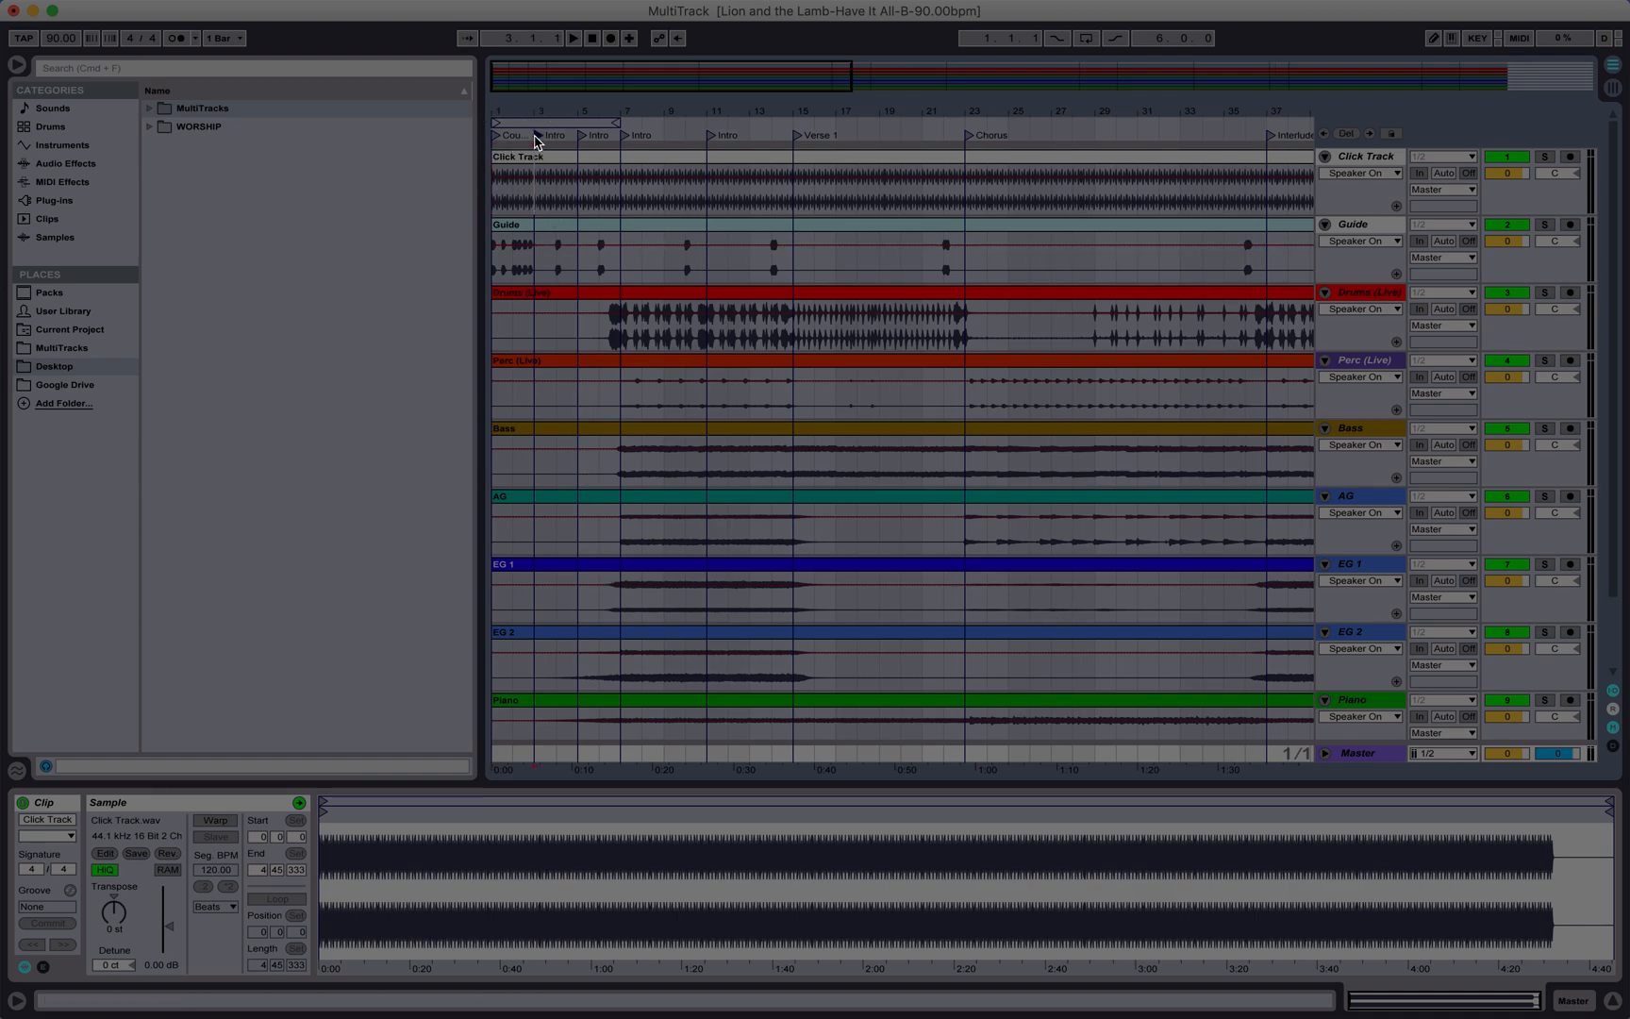
{"action": "left_click", "coordinate": [491, 202]}
{"action": "key", "text": "space"}
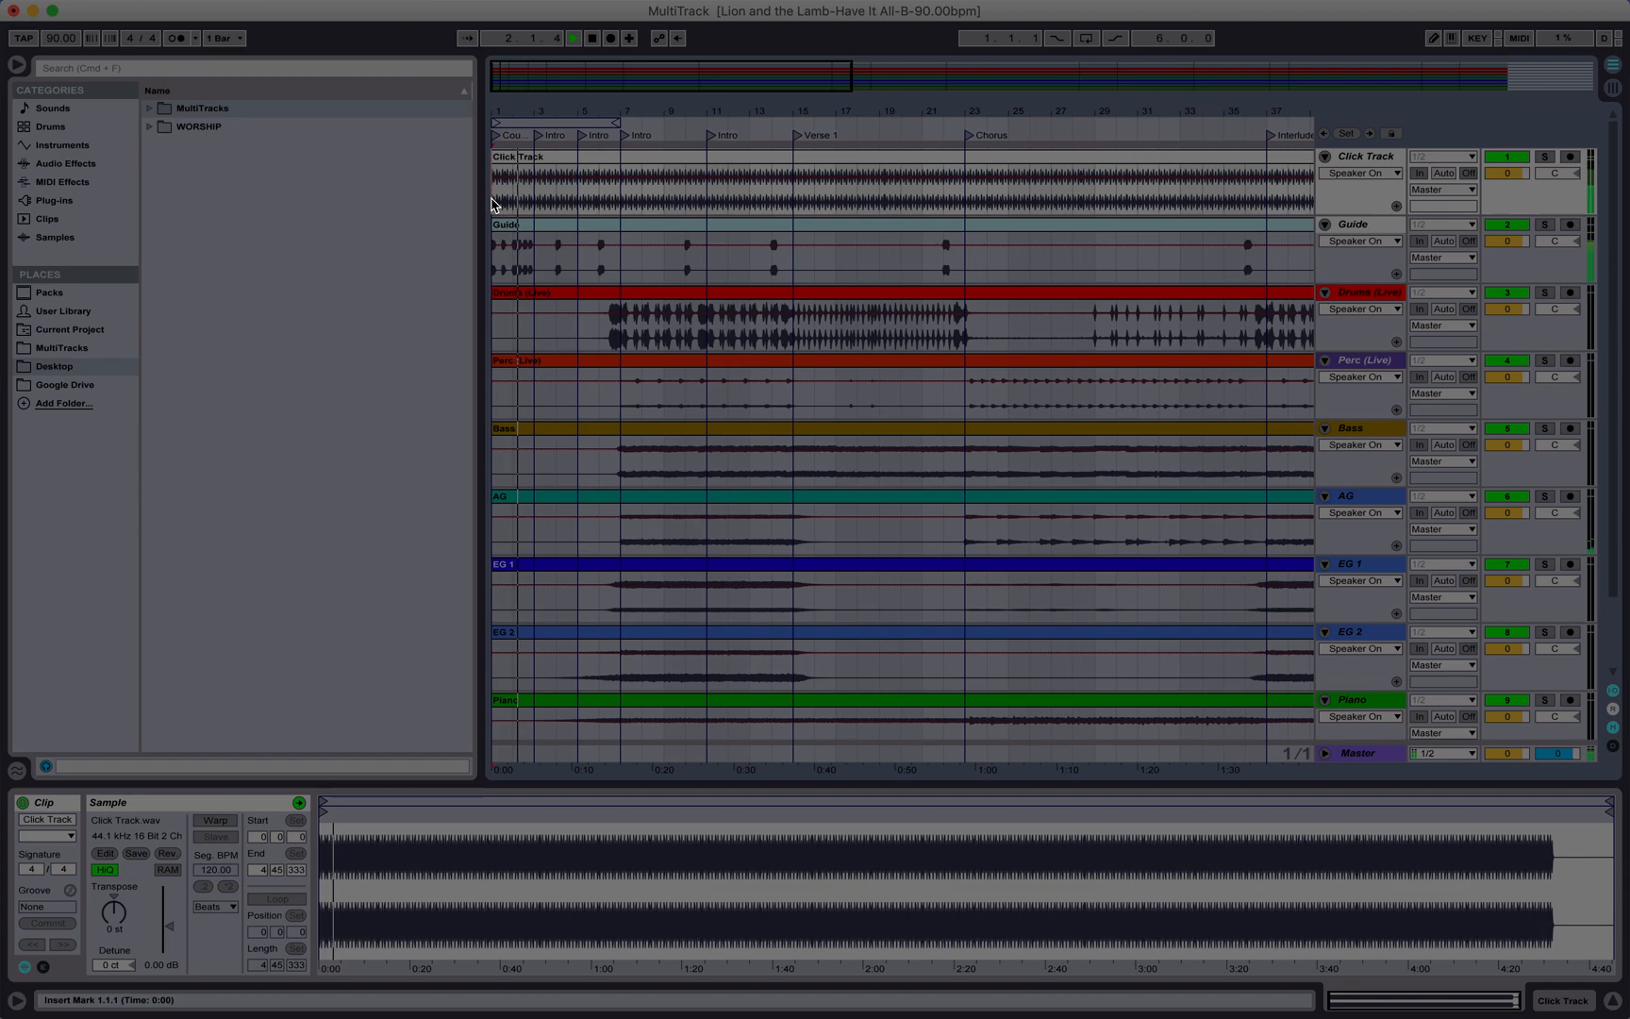
{"action": "key", "text": "space"}
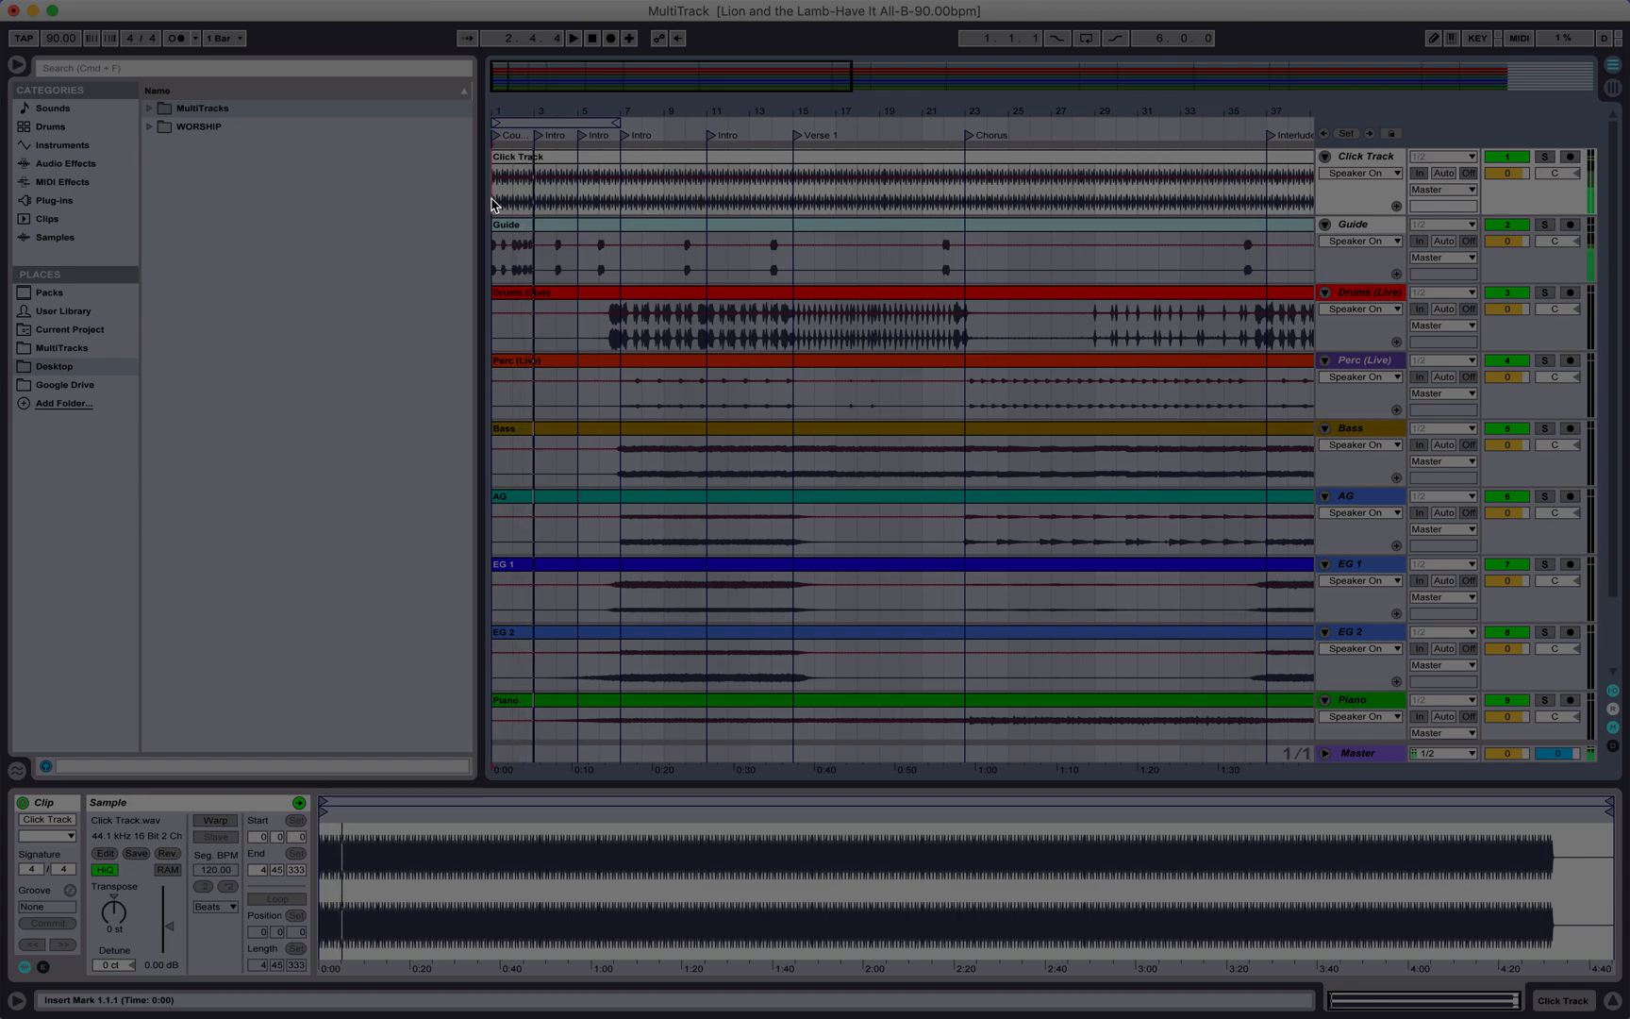
Step: Move the Count Off locator from bar 1 to bar 2
{"action": "left_click", "coordinate": [515, 201]}
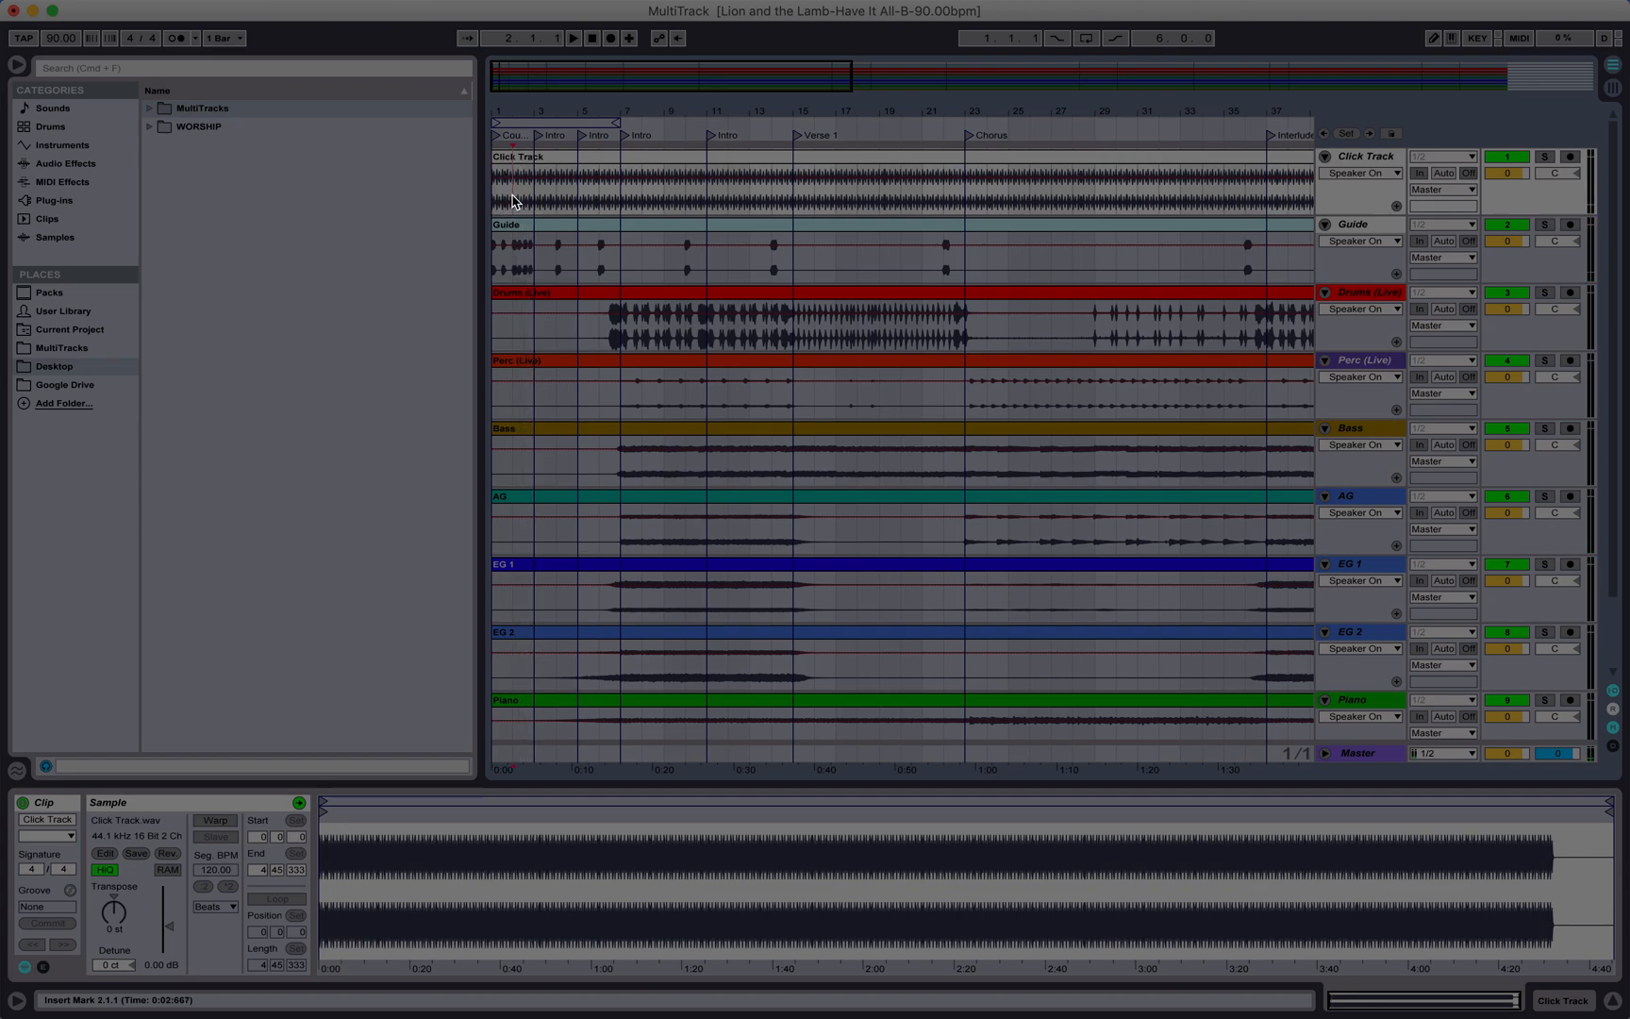
{"action": "mouse_move", "coordinate": [514, 201]}
{"action": "left_mouse_down"}
{"action": "mouse_move", "coordinate": [756, 233]}
{"action": "mouse_move", "coordinate": [676, 204]}
{"action": "mouse_move", "coordinate": [519, 198]}
{"action": "left_mouse_up"}
{"action": "left_click_drag", "start_coordinate": [497, 138], "coordinate": [512, 139]}
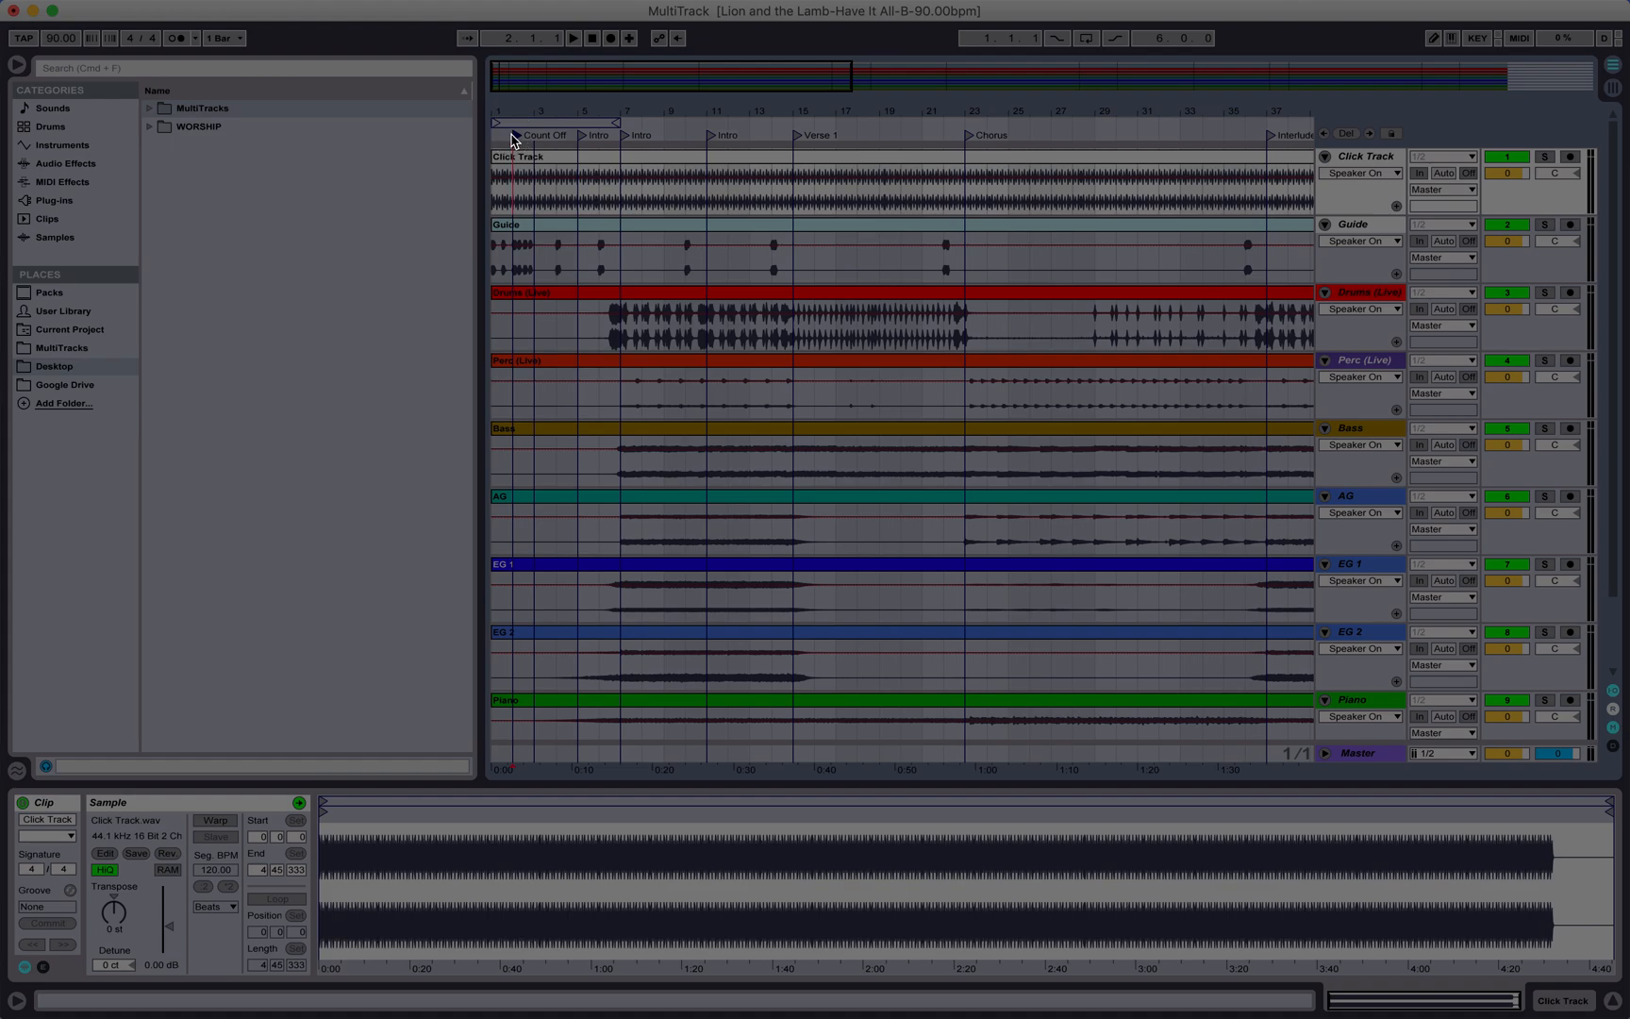
Step: Start playback from the Count Off locator
{"action": "left_click", "coordinate": [534, 135]}
{"action": "left_click", "coordinate": [519, 136]}
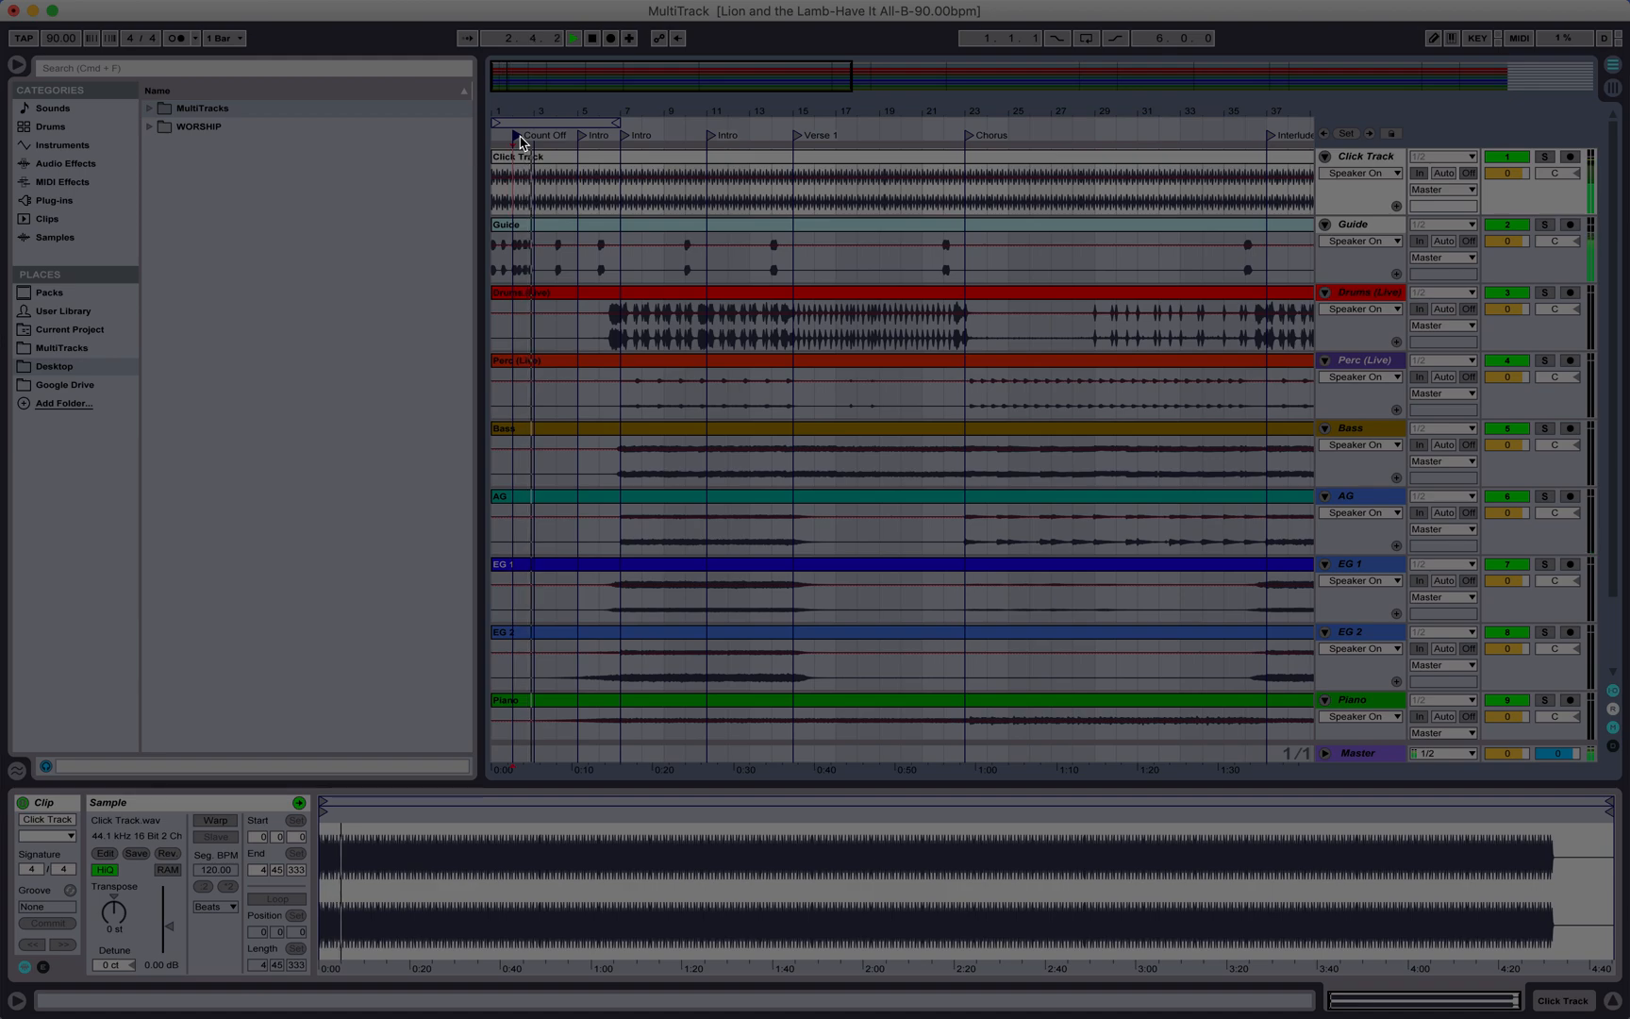
{"action": "key", "text": "space"}
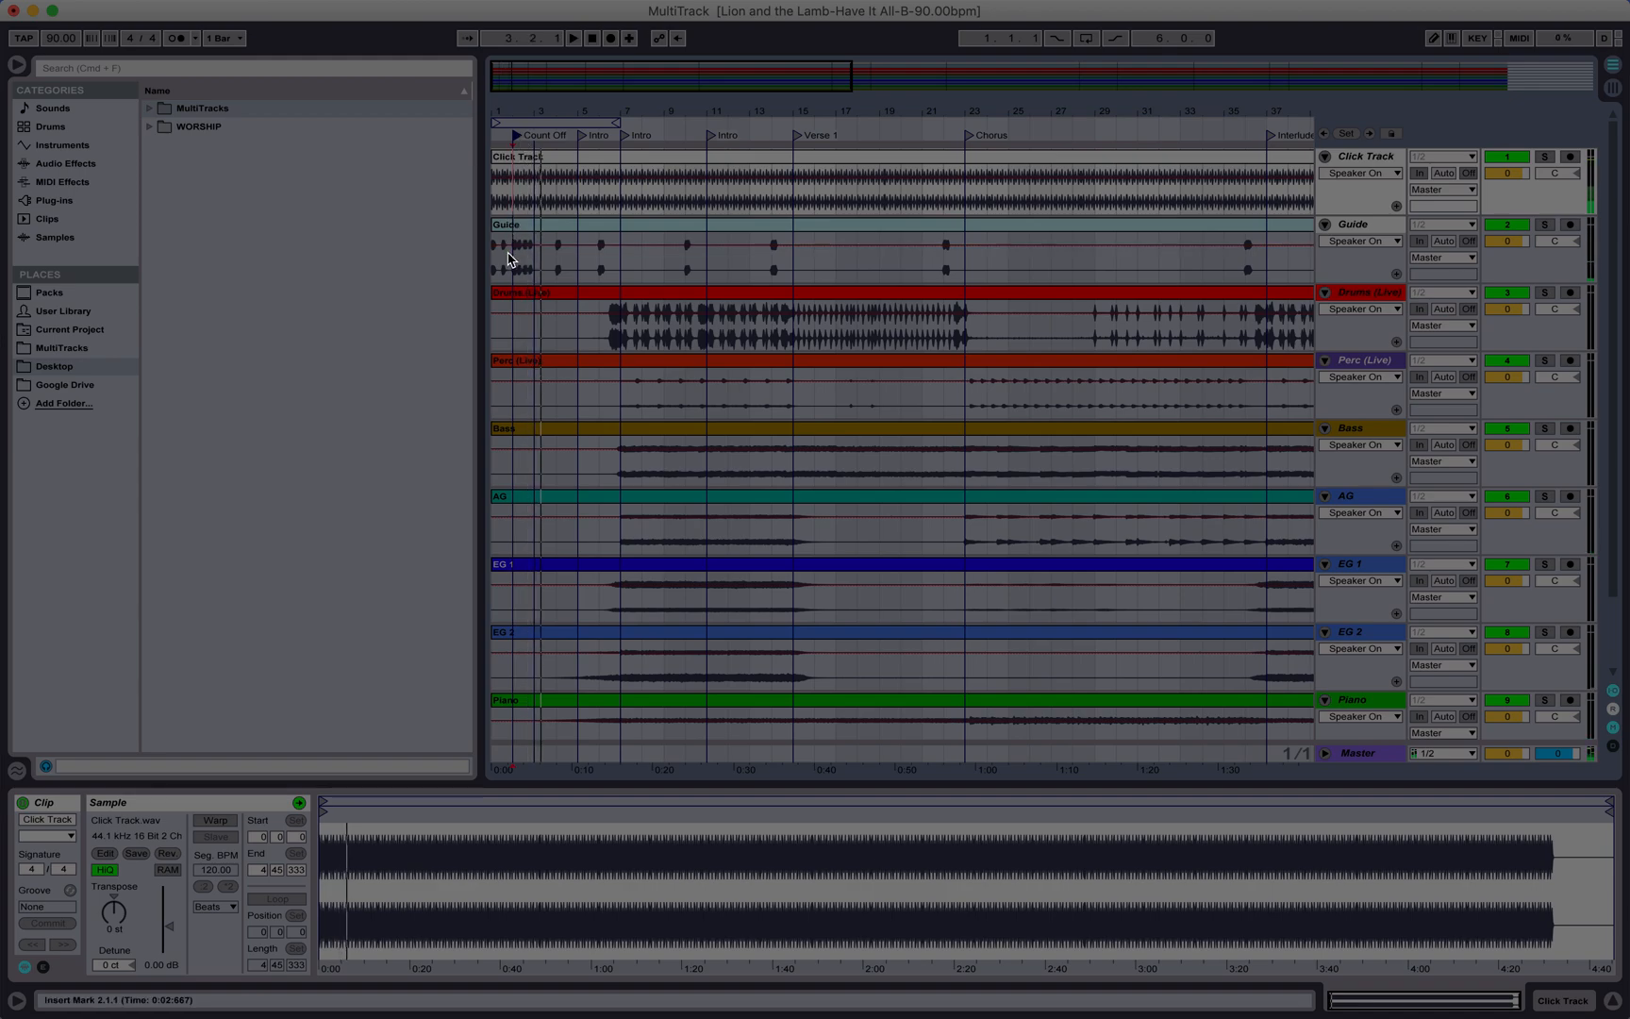
Step: Select bar 1 (1.1.1 to 2.1.1) across all ten tracks and delete that audio
{"action": "left_click_drag", "start_coordinate": [516, 196], "coordinate": [495, 741]}
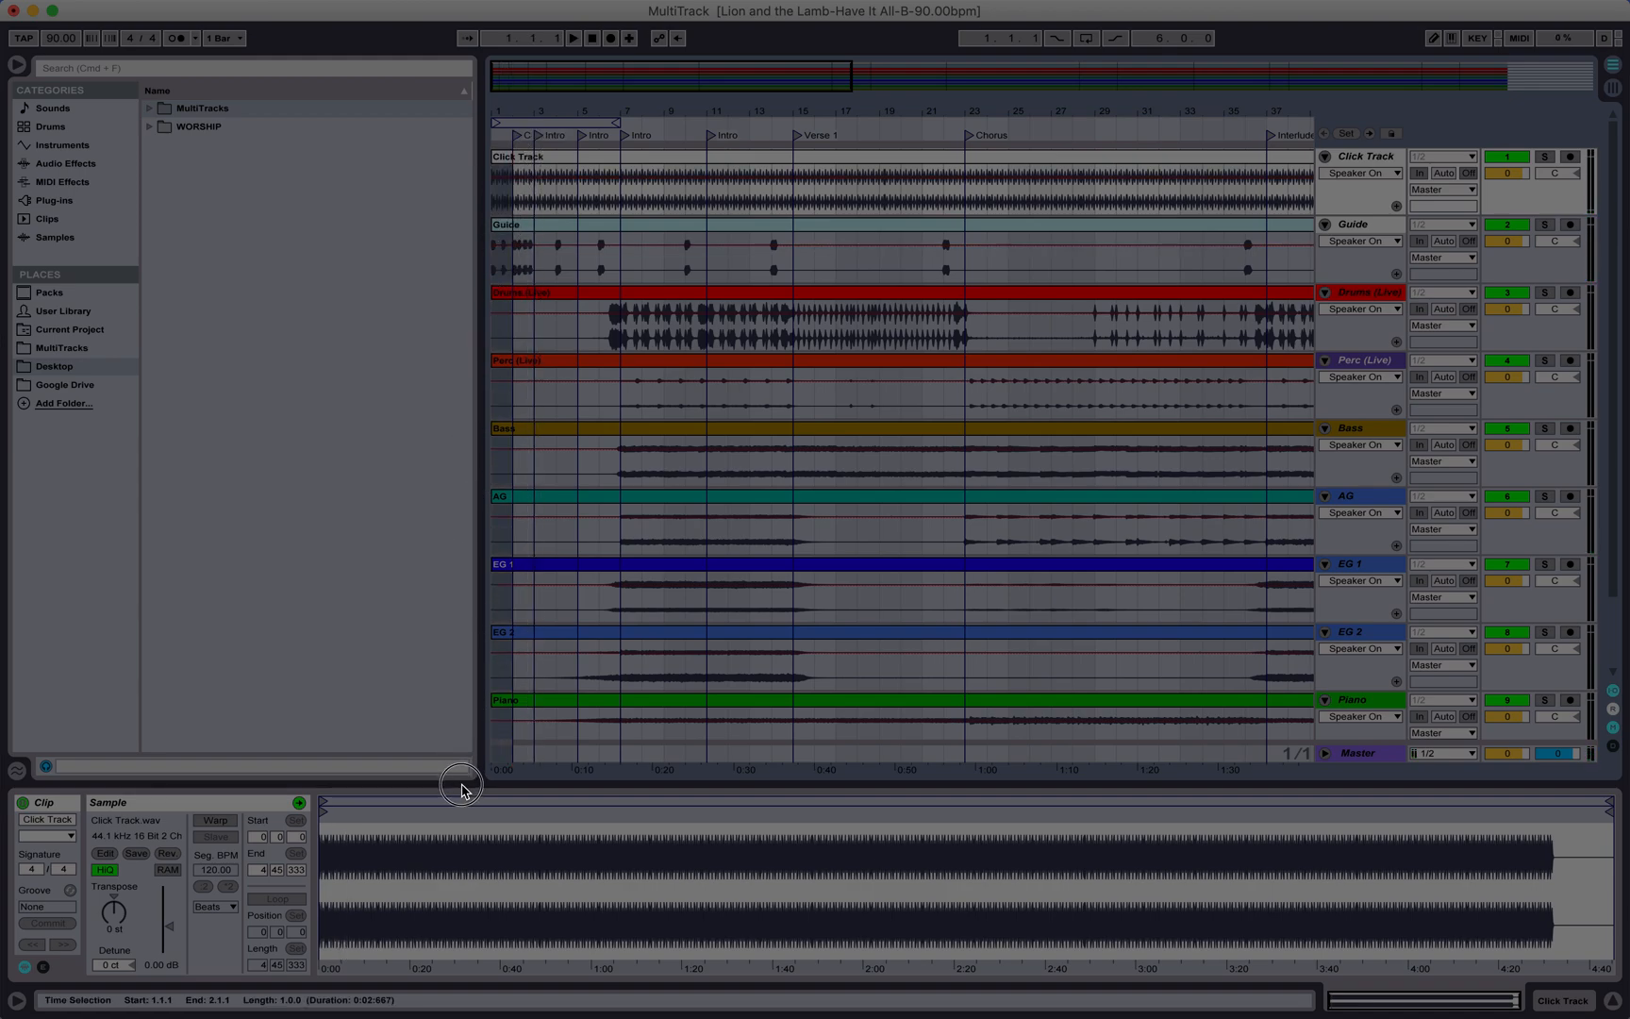
{"action": "left_click", "coordinate": [511, 207]}
{"action": "left_click_drag", "start_coordinate": [511, 208], "coordinate": [481, 766]}
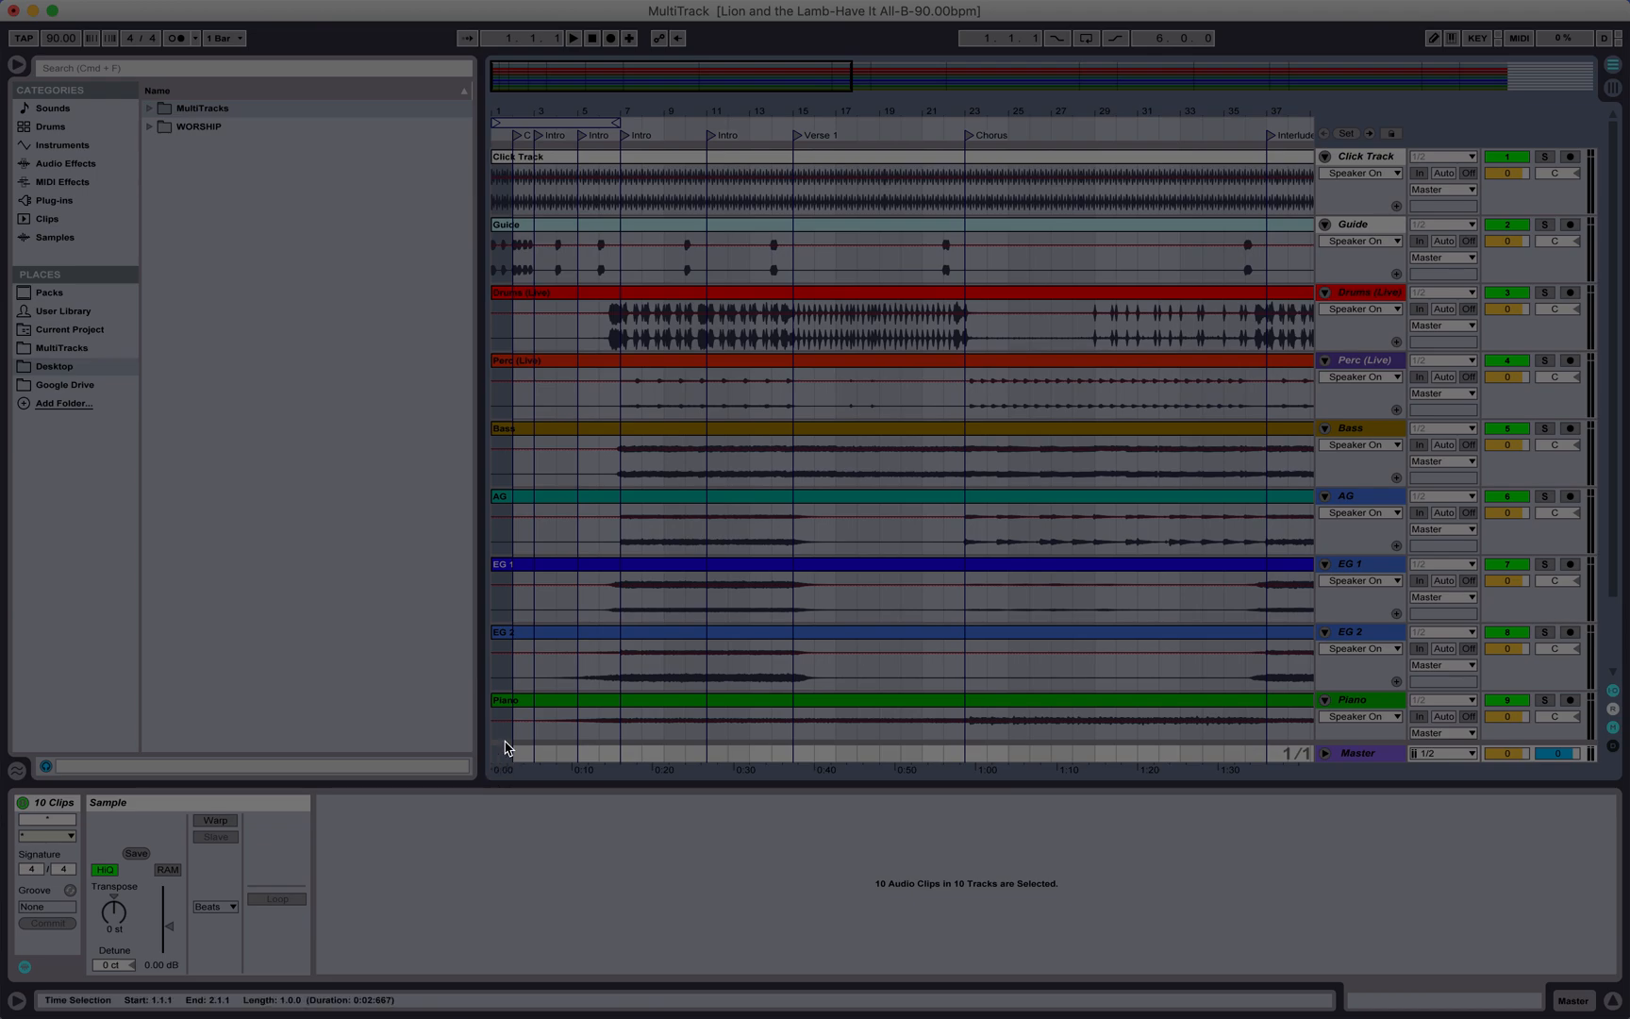
{"action": "scroll", "coordinate": [506, 369], "scroll_direction": "down", "scroll_amount": 3}
{"action": "scroll", "coordinate": [535, 686], "scroll_direction": "up", "scroll_amount": 3}
{"action": "left_click", "coordinate": [151, 10]}
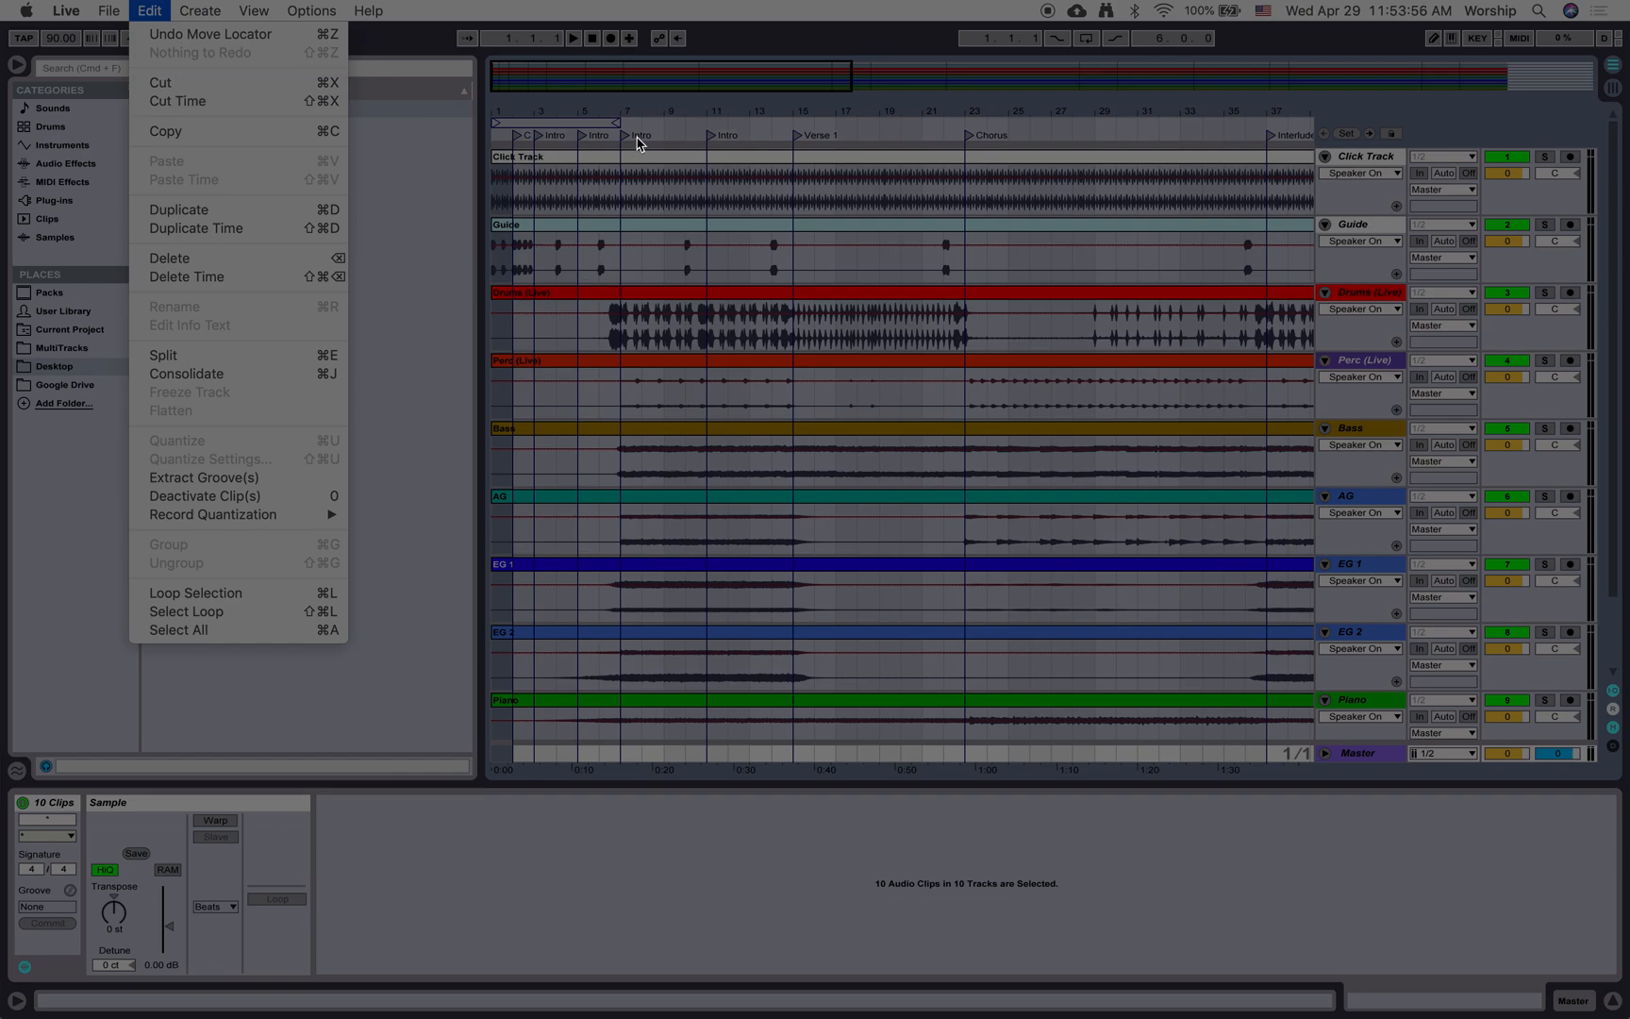
{"action": "left_click", "coordinate": [518, 199]}
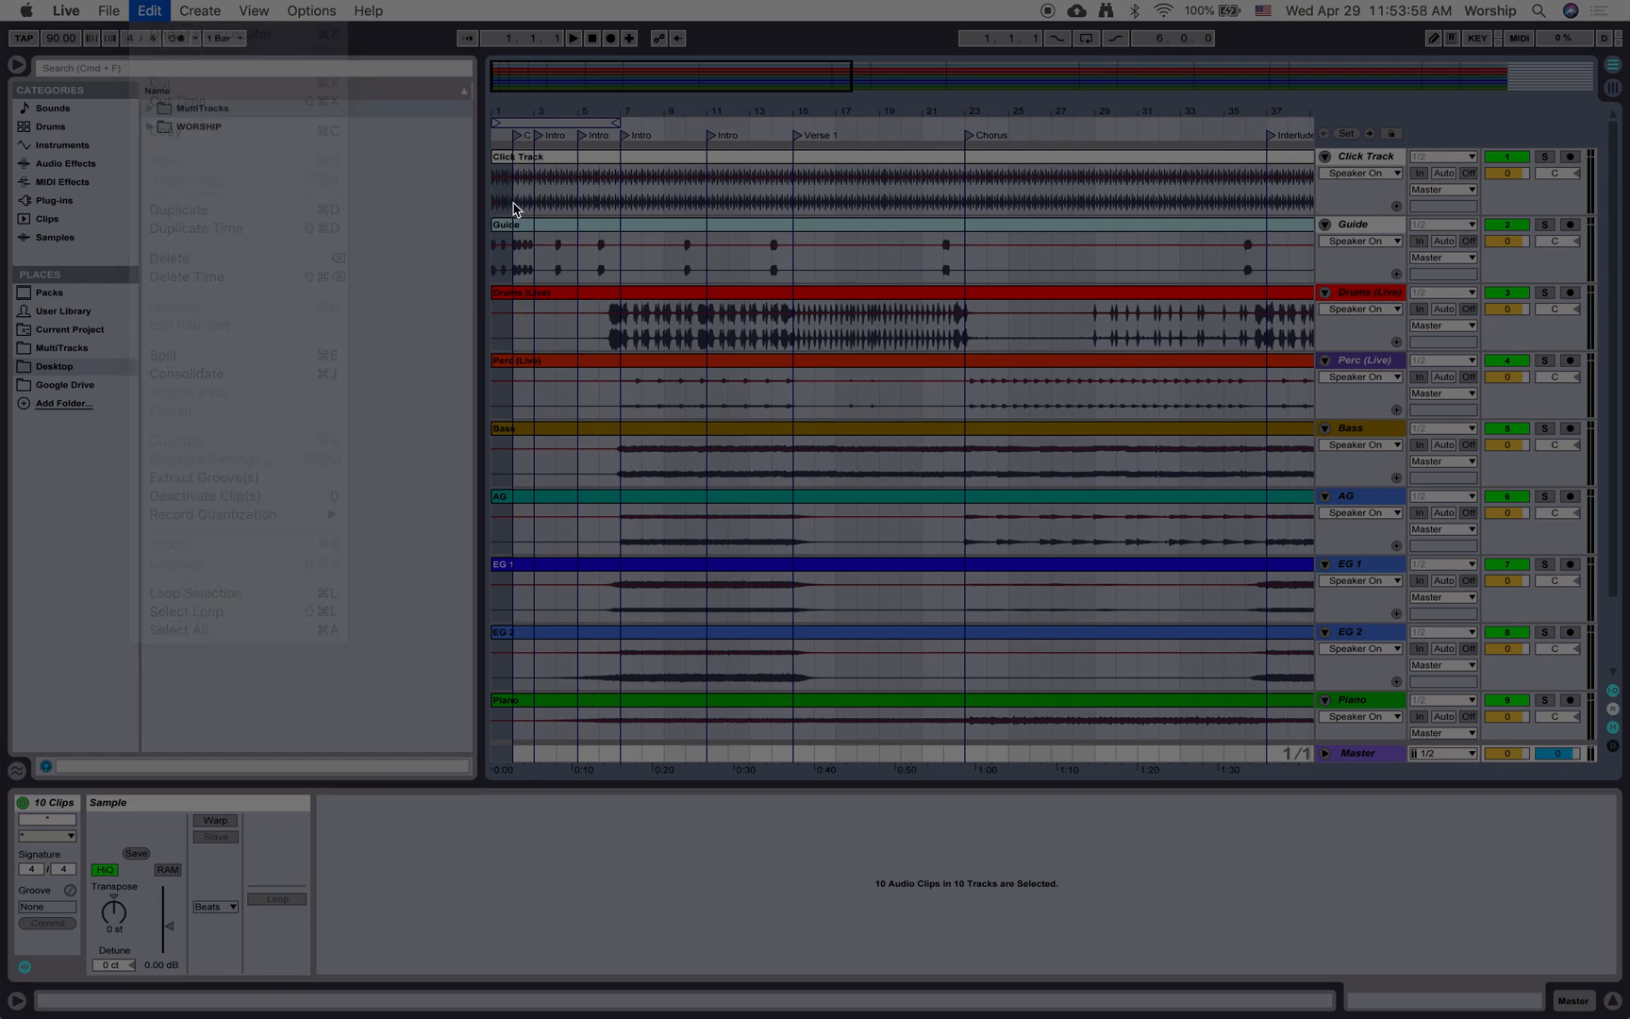
{"action": "key", "text": "Delete"}
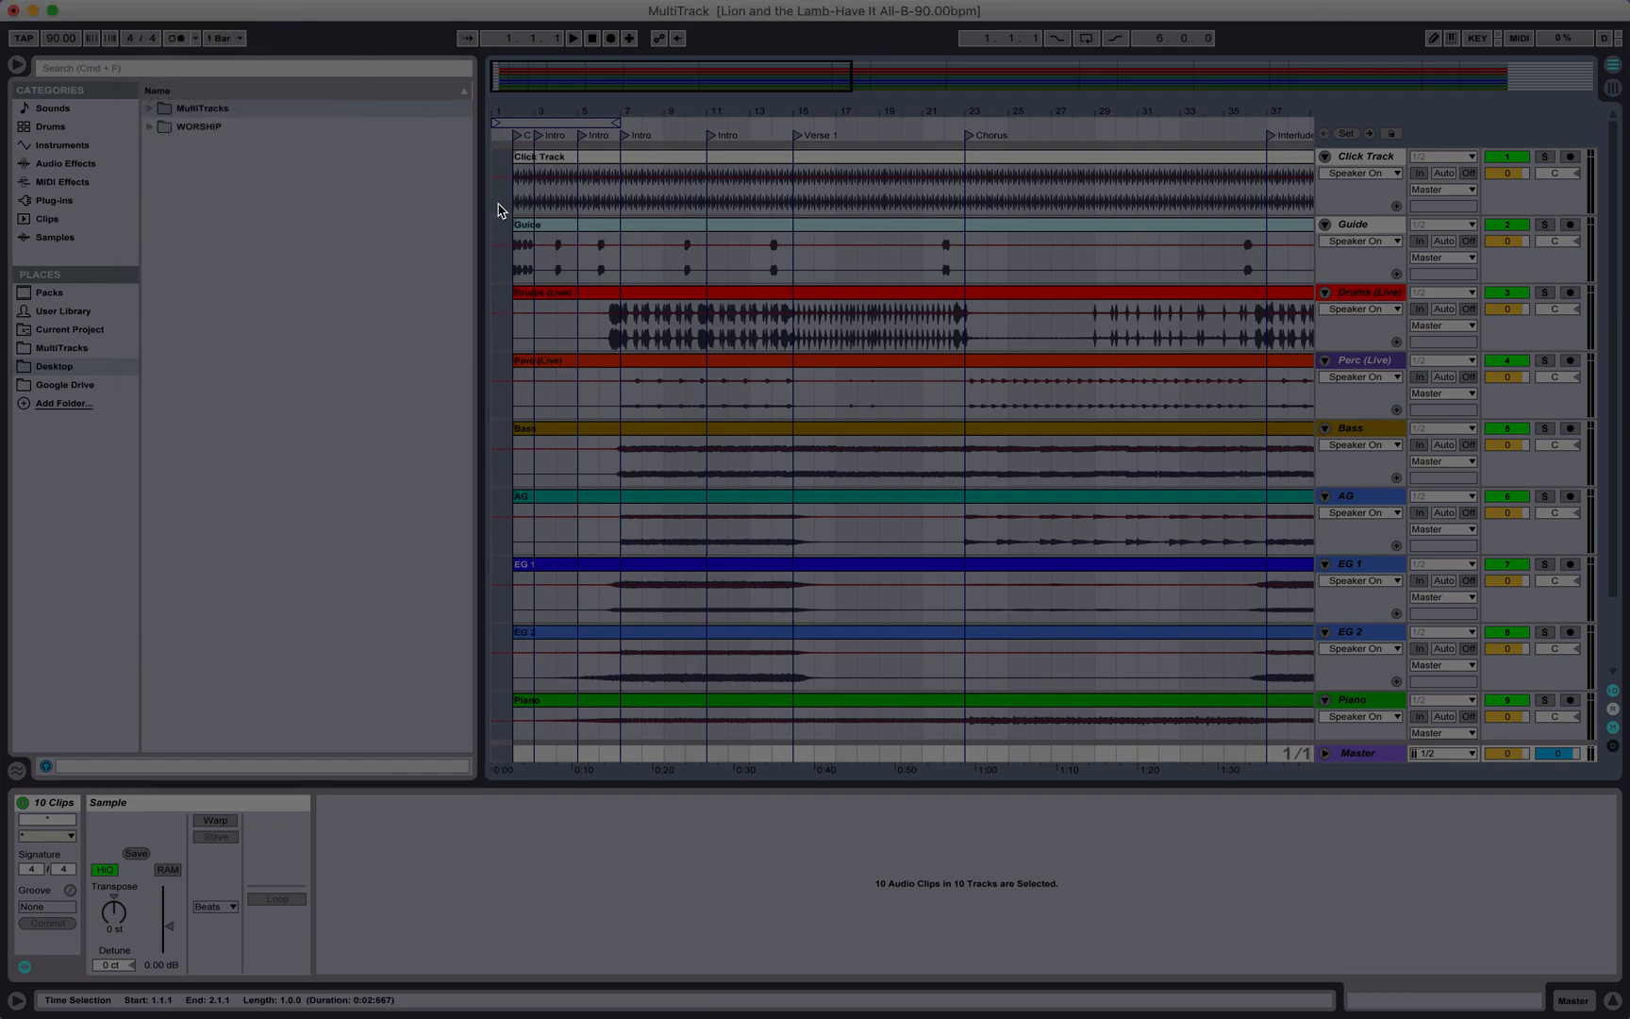
Step: Start playback briefly, then stop it
{"action": "key", "text": "space"}
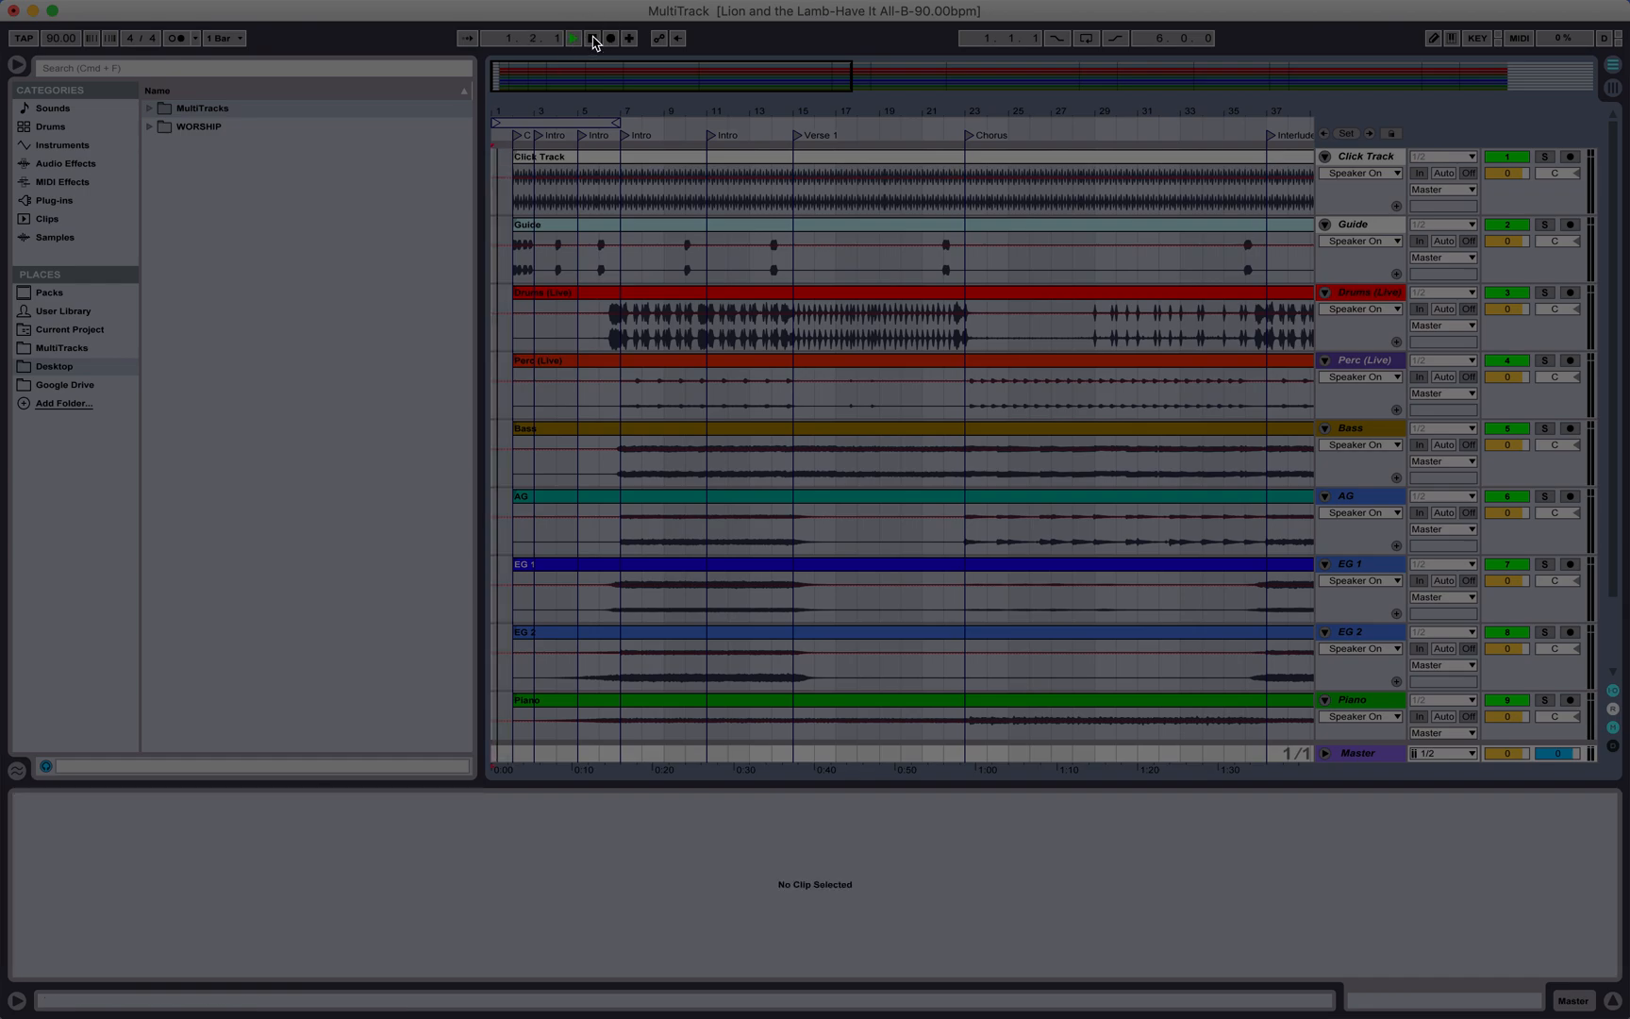
{"action": "left_click", "coordinate": [593, 38]}
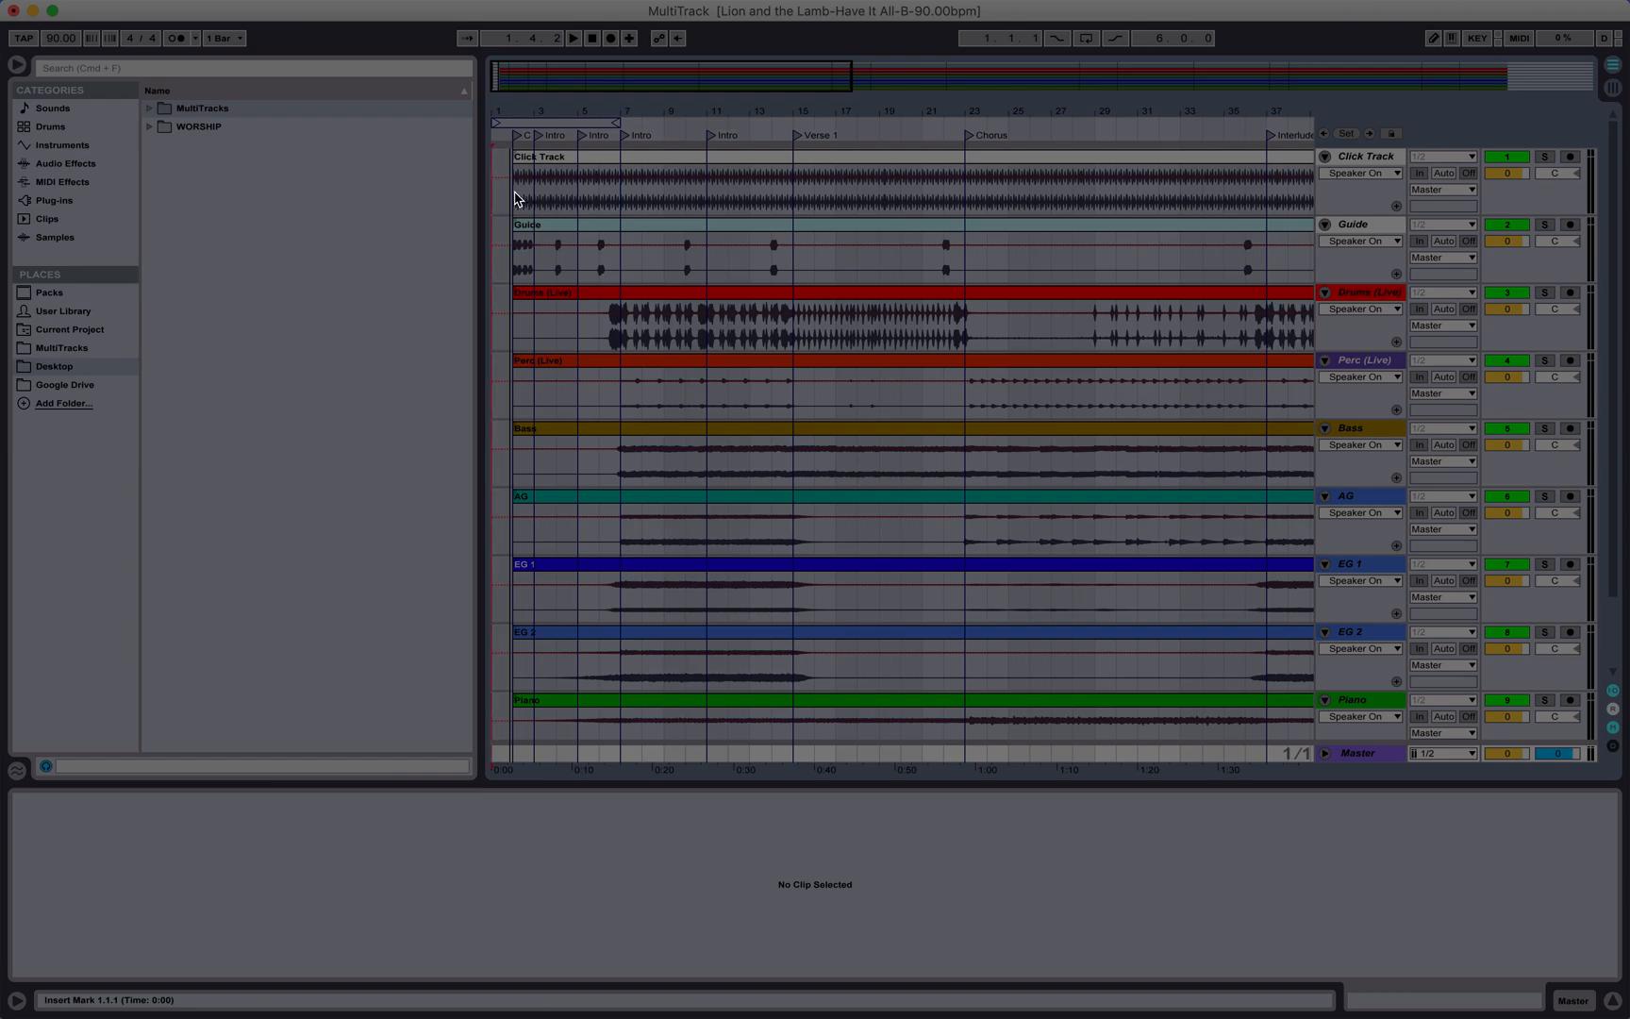
Step: Select the first bar across all tracks and remove it with Cut Time
{"action": "key", "text": "super+a"}
{"action": "left_click_drag", "start_coordinate": [515, 192], "coordinate": [420, 892]}
{"action": "left_click", "coordinate": [170, 11]}
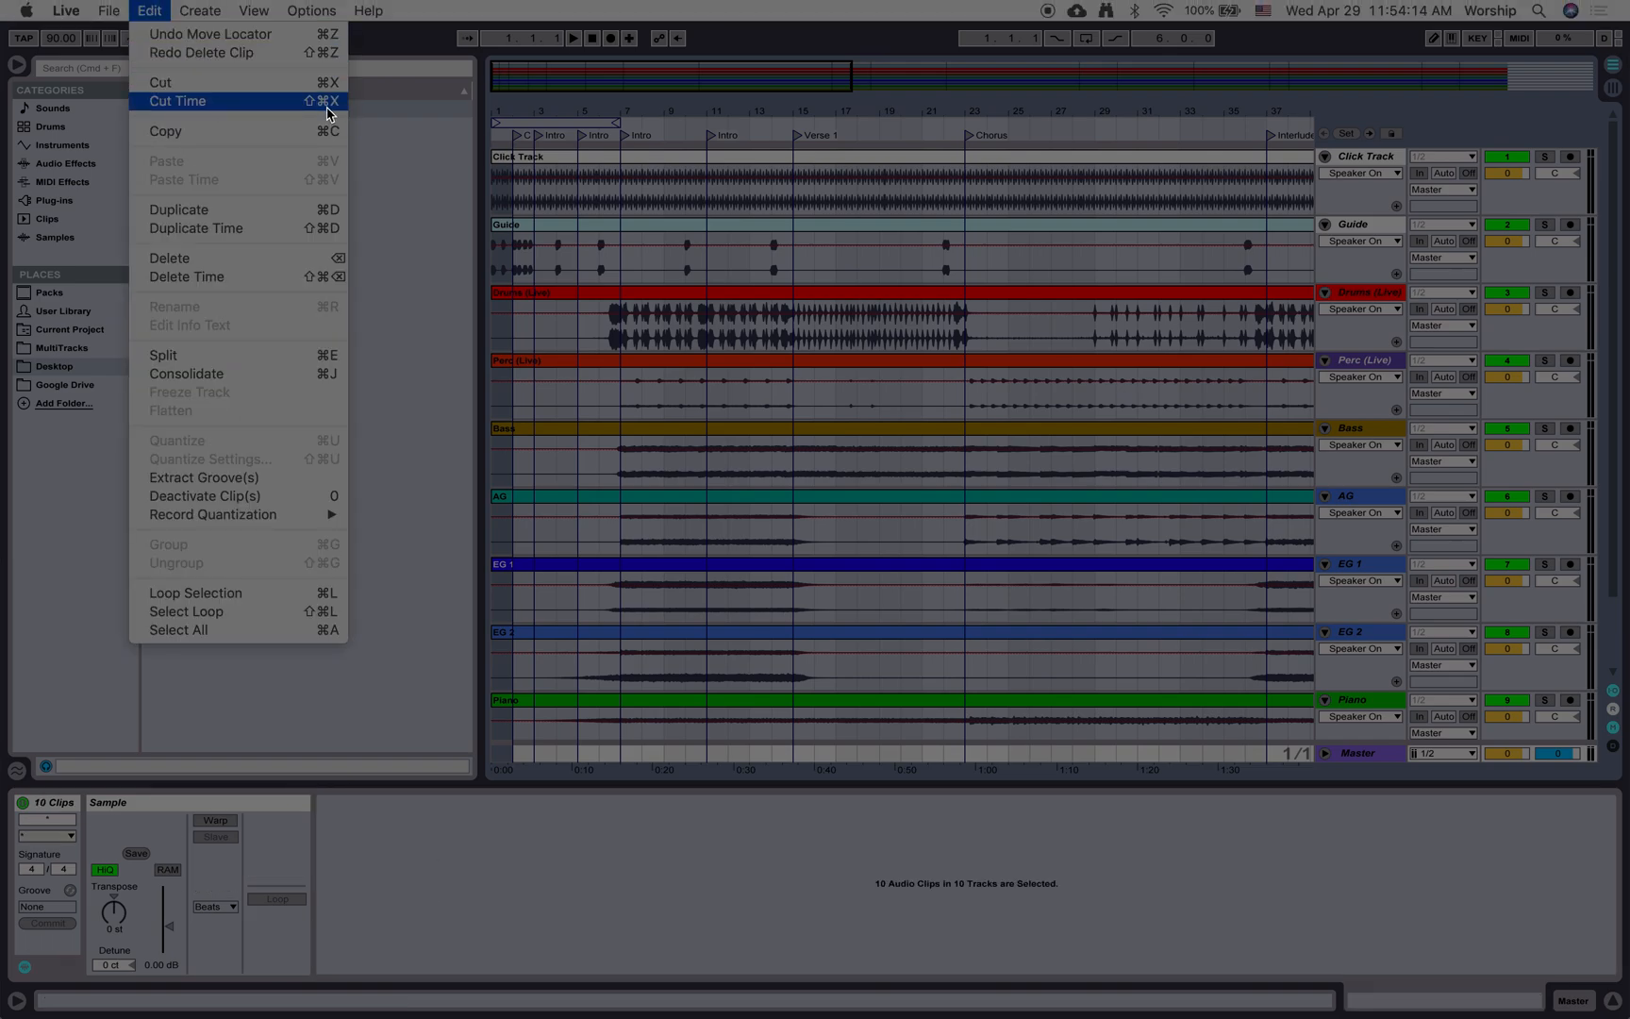
{"action": "left_click", "coordinate": [179, 102]}
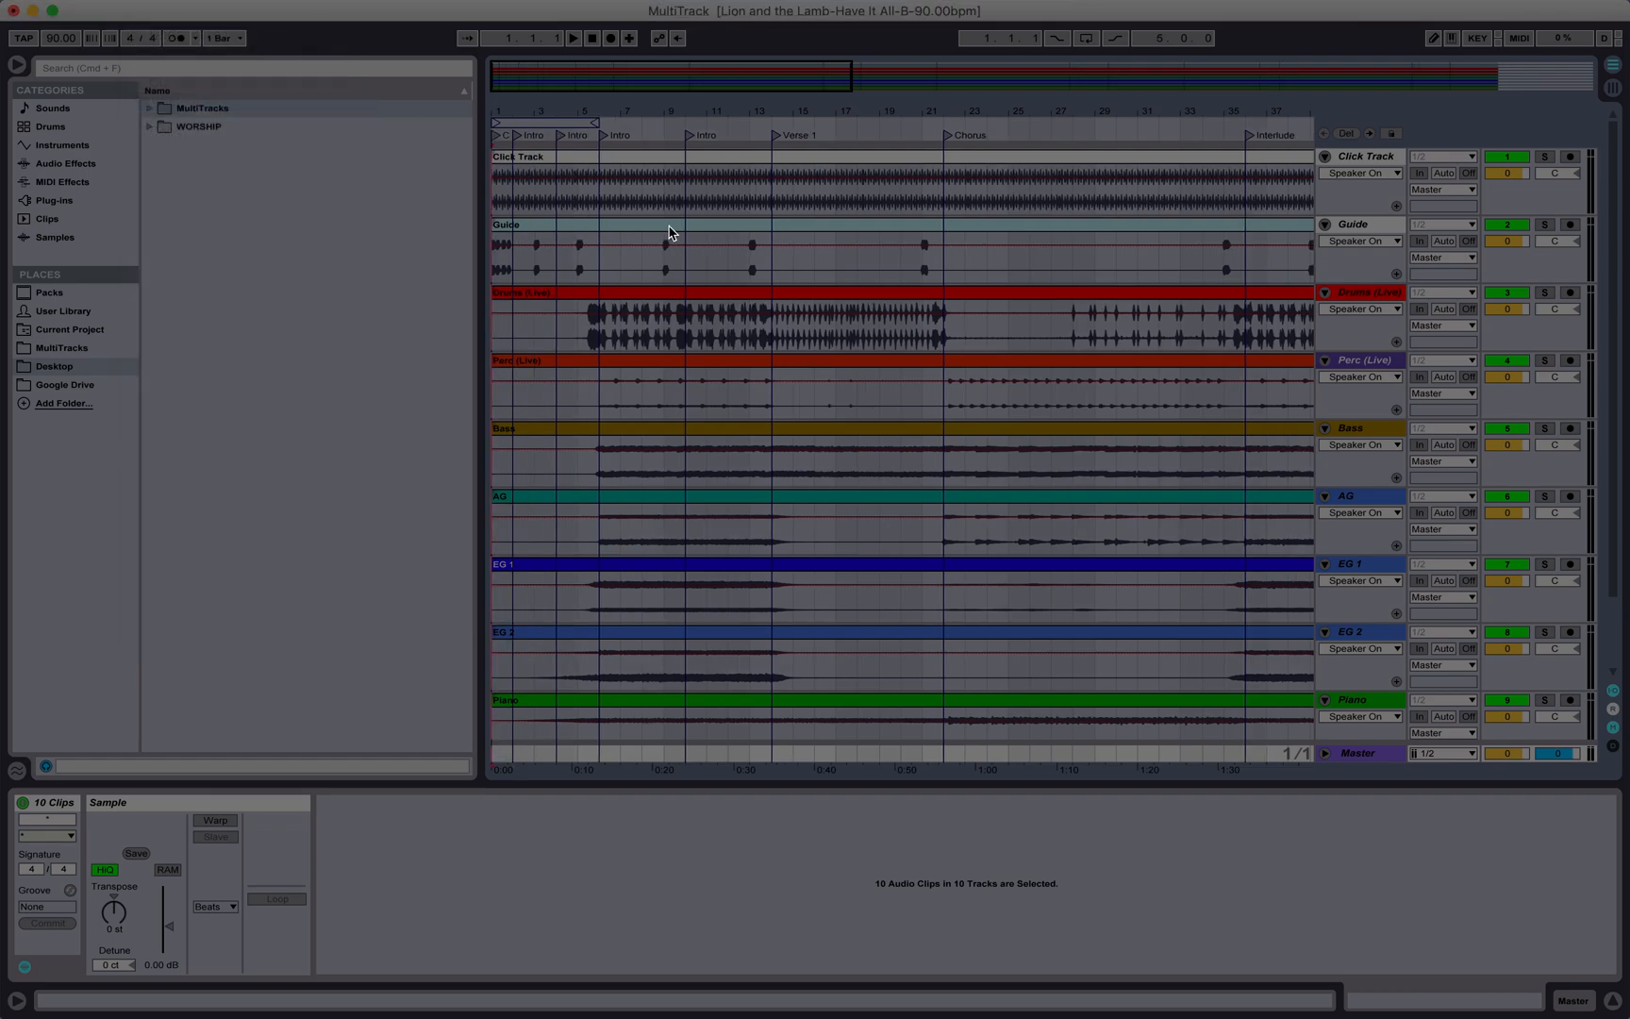
Step: Try cutting a short time range near bar 4 across all tracks, then undo it
{"action": "scroll", "coordinate": [670, 232], "scroll_direction": "right", "scroll_amount": 2}
{"action": "scroll", "coordinate": [670, 233], "scroll_direction": "left", "scroll_amount": 2}
{"action": "left_click_drag", "start_coordinate": [559, 198], "coordinate": [598, 757]}
{"action": "scroll", "coordinate": [752, 245], "scroll_direction": "up", "scroll_amount": 3}
{"action": "scroll", "coordinate": [746, 193], "scroll_direction": "right", "scroll_amount": 2}
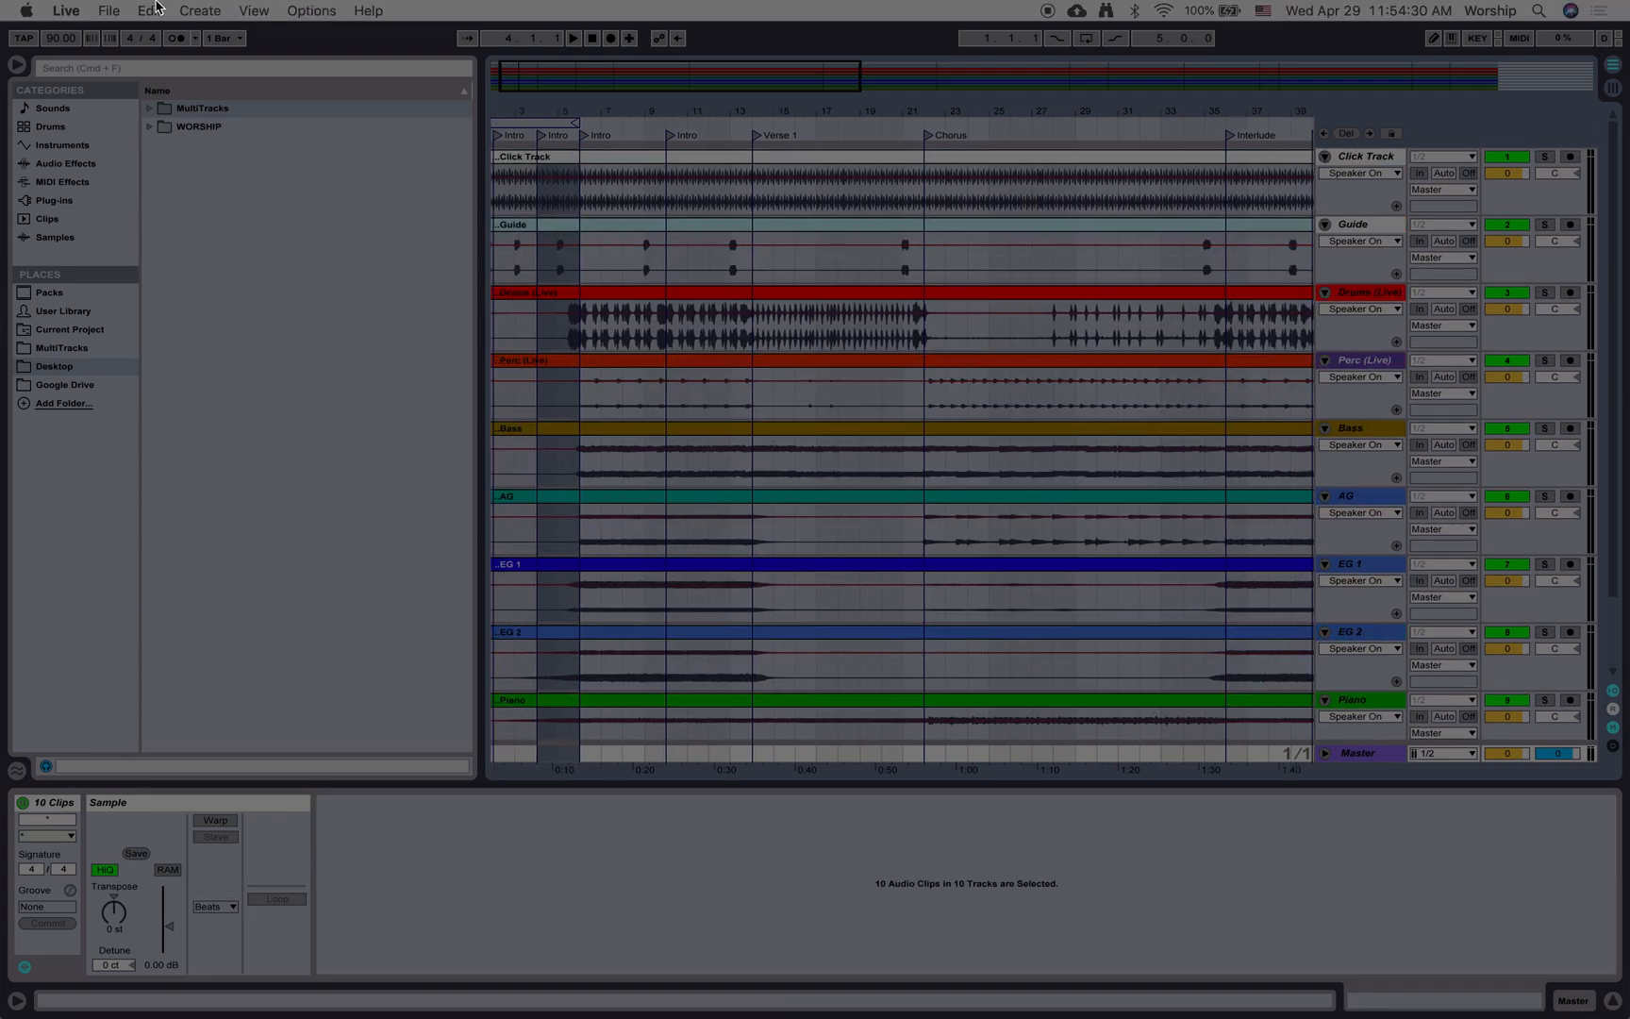
{"action": "left_click", "coordinate": [151, 9]}
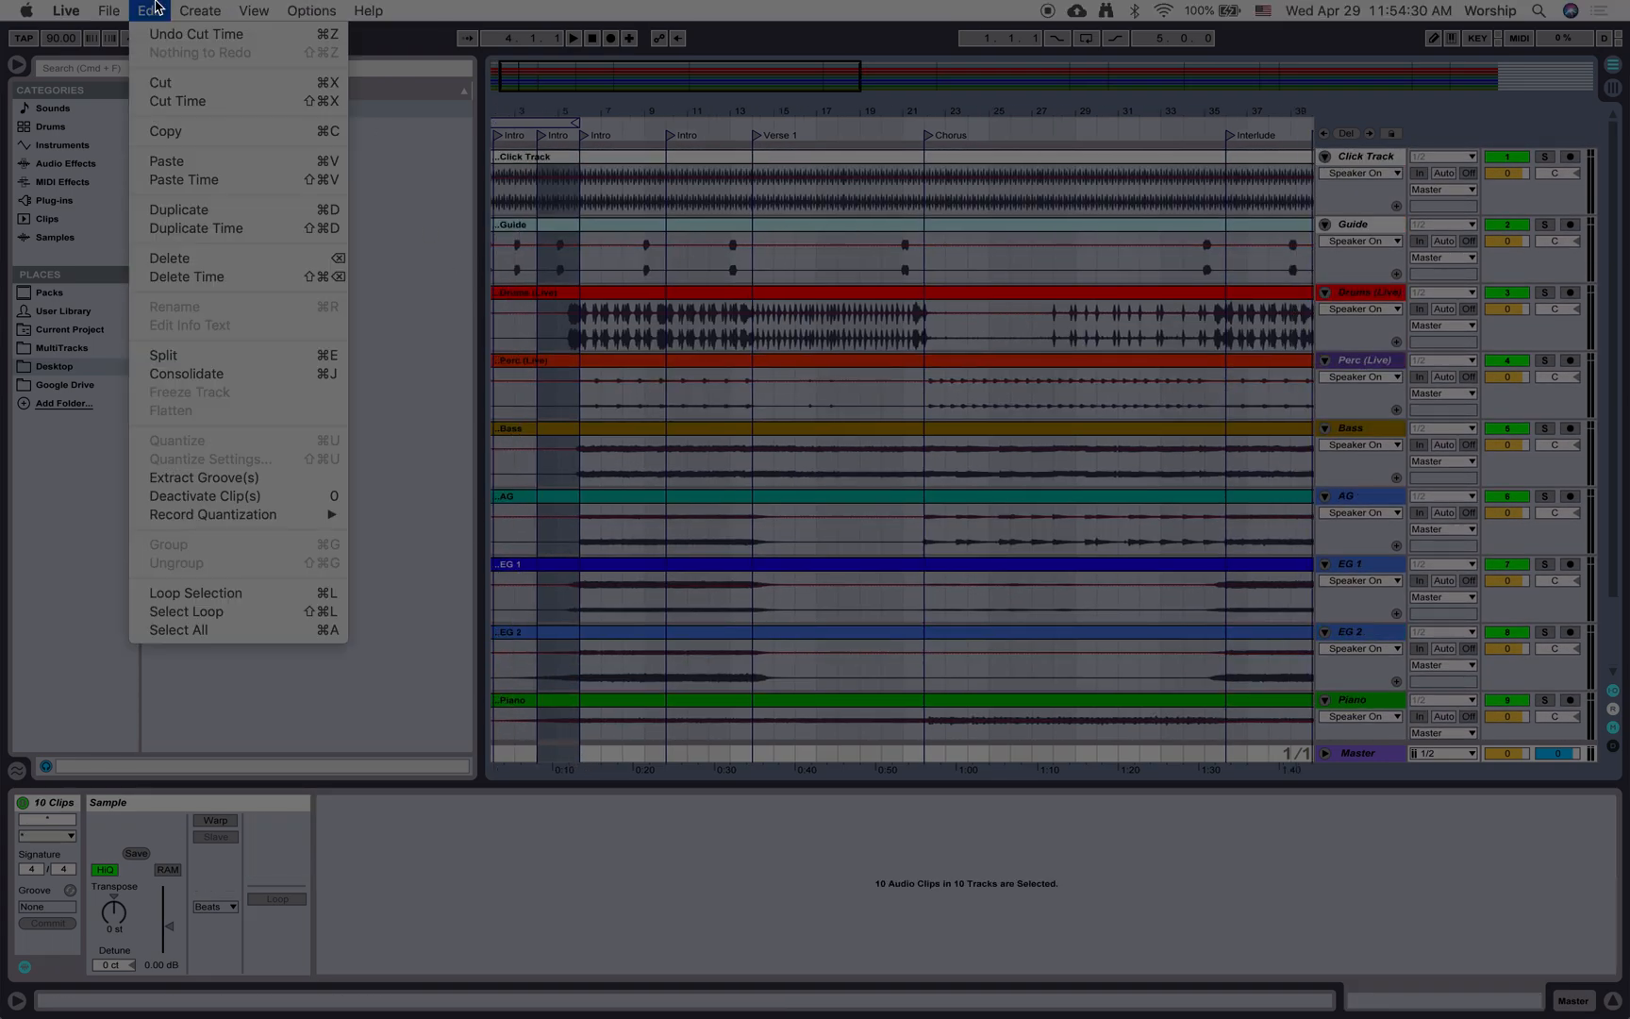
{"action": "left_click", "coordinate": [187, 113]}
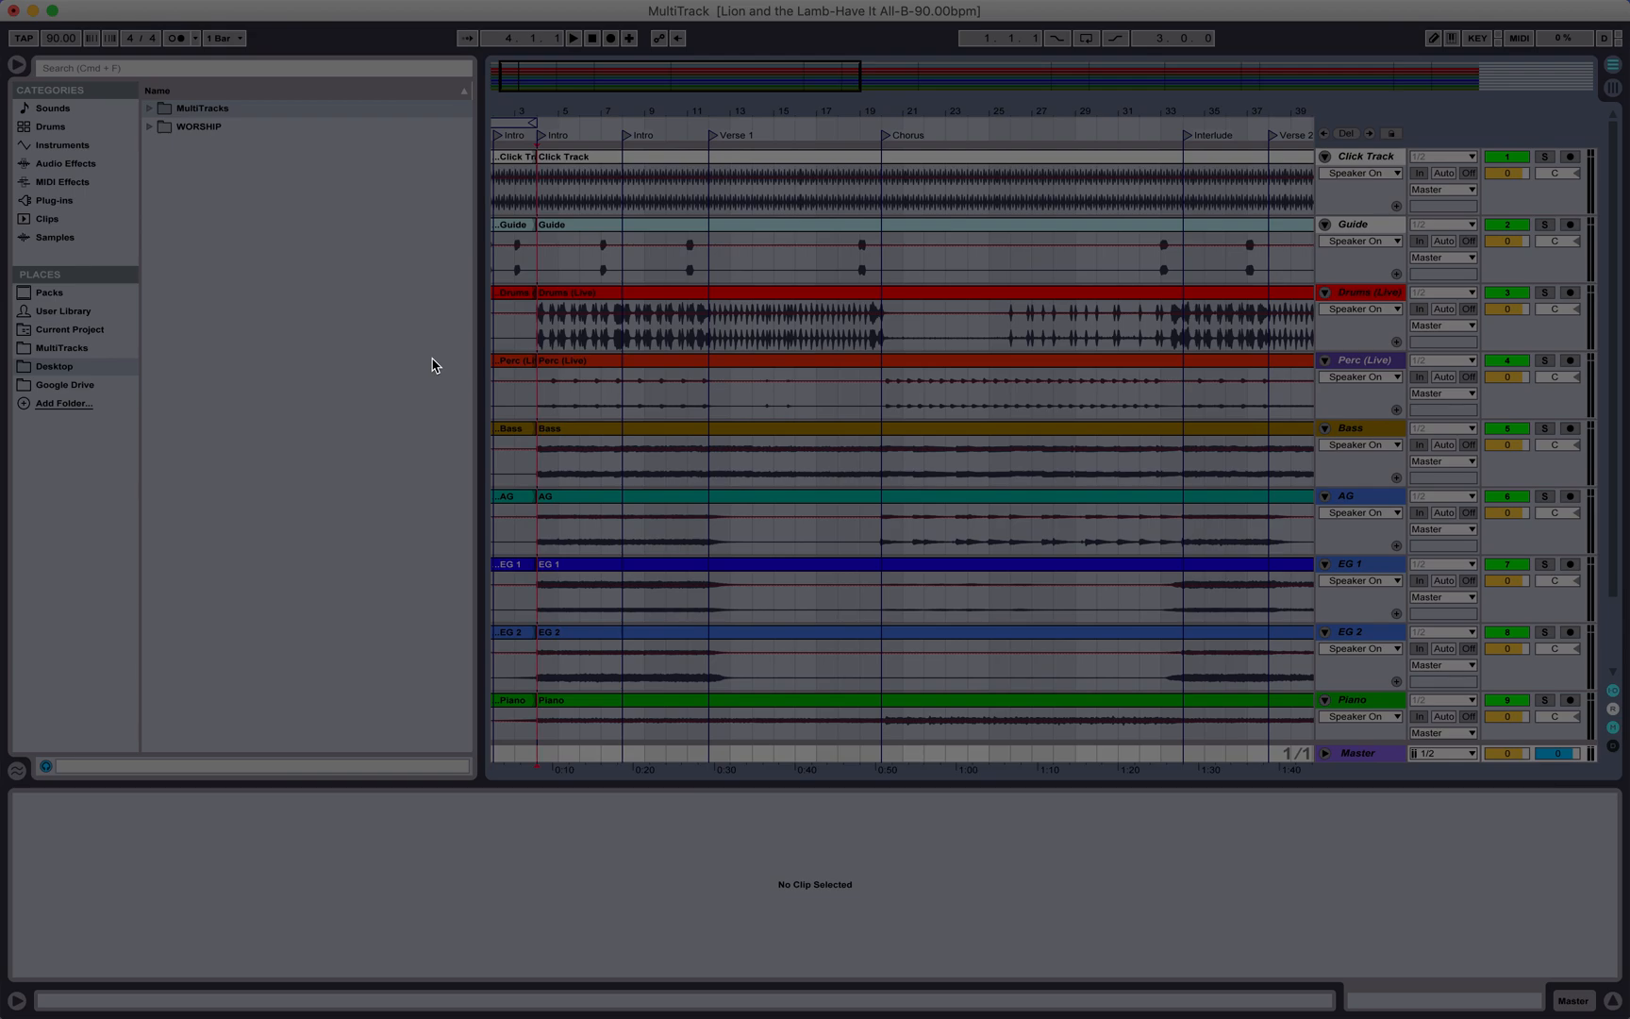
{"action": "key", "text": "super+z"}
Step: Try copying the opening bars and pasting them as time at bar 4, then undo the paste
{"action": "scroll", "coordinate": [512, 292], "scroll_direction": "left", "scroll_amount": 1}
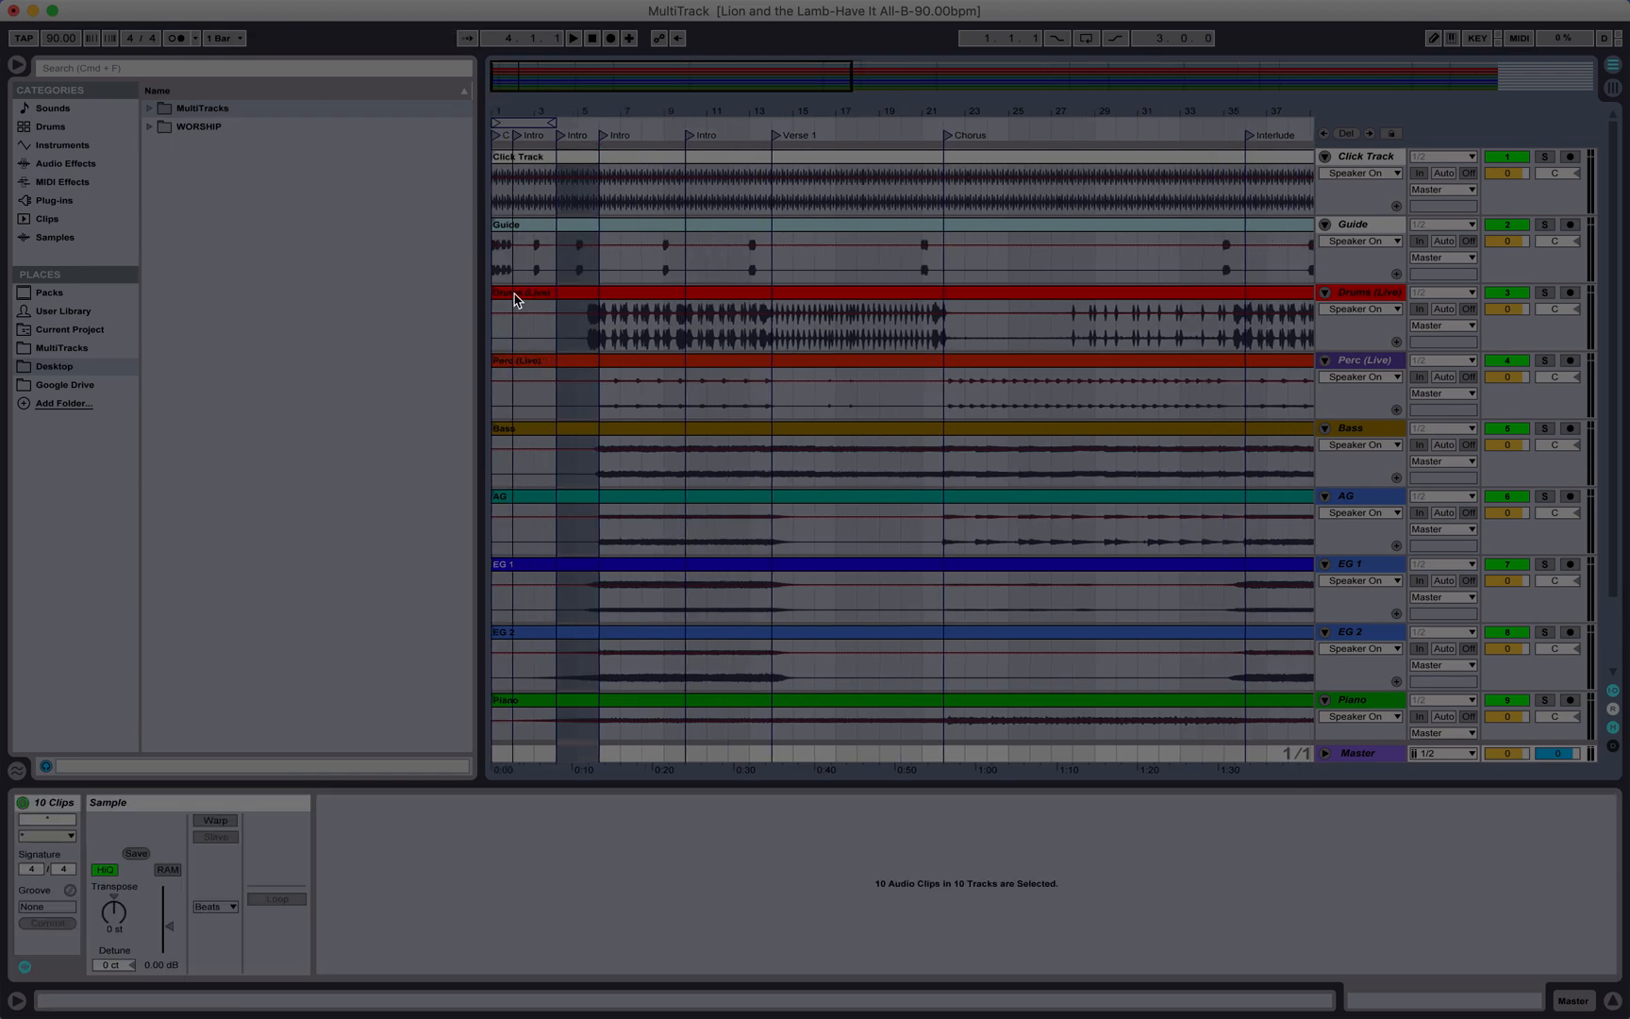
{"action": "left_click", "coordinate": [516, 199]}
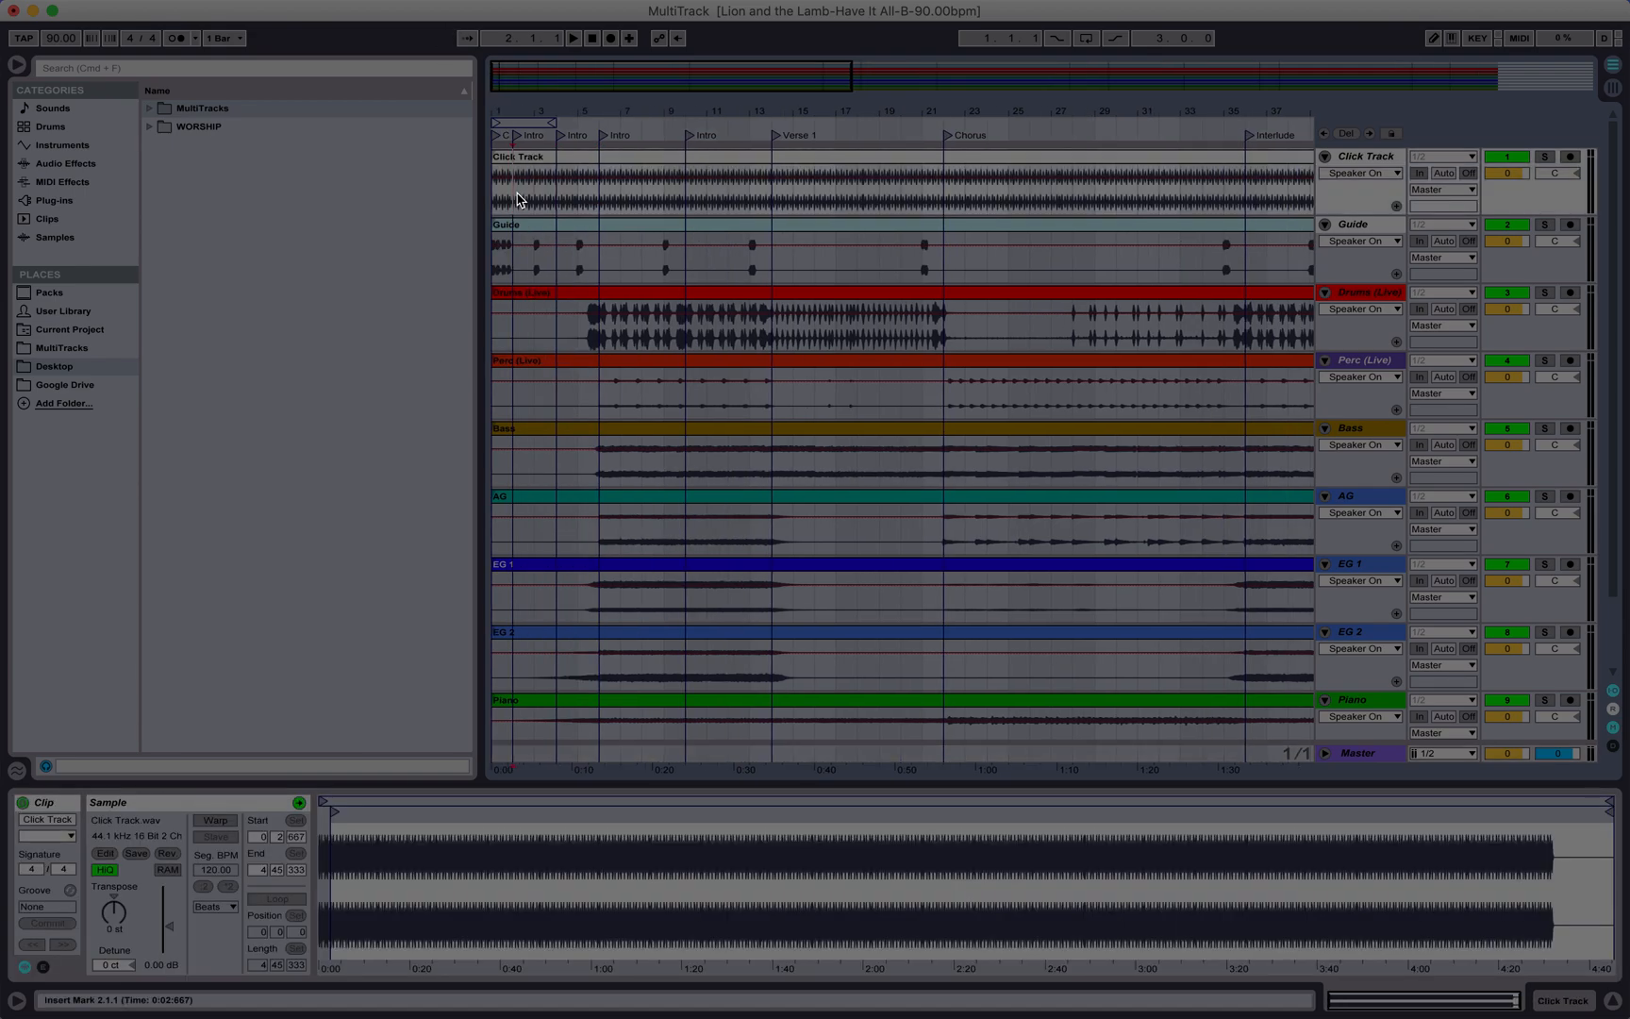
{"action": "left_click", "coordinate": [517, 199]}
{"action": "left_click_drag", "start_coordinate": [517, 199], "coordinate": [553, 768]}
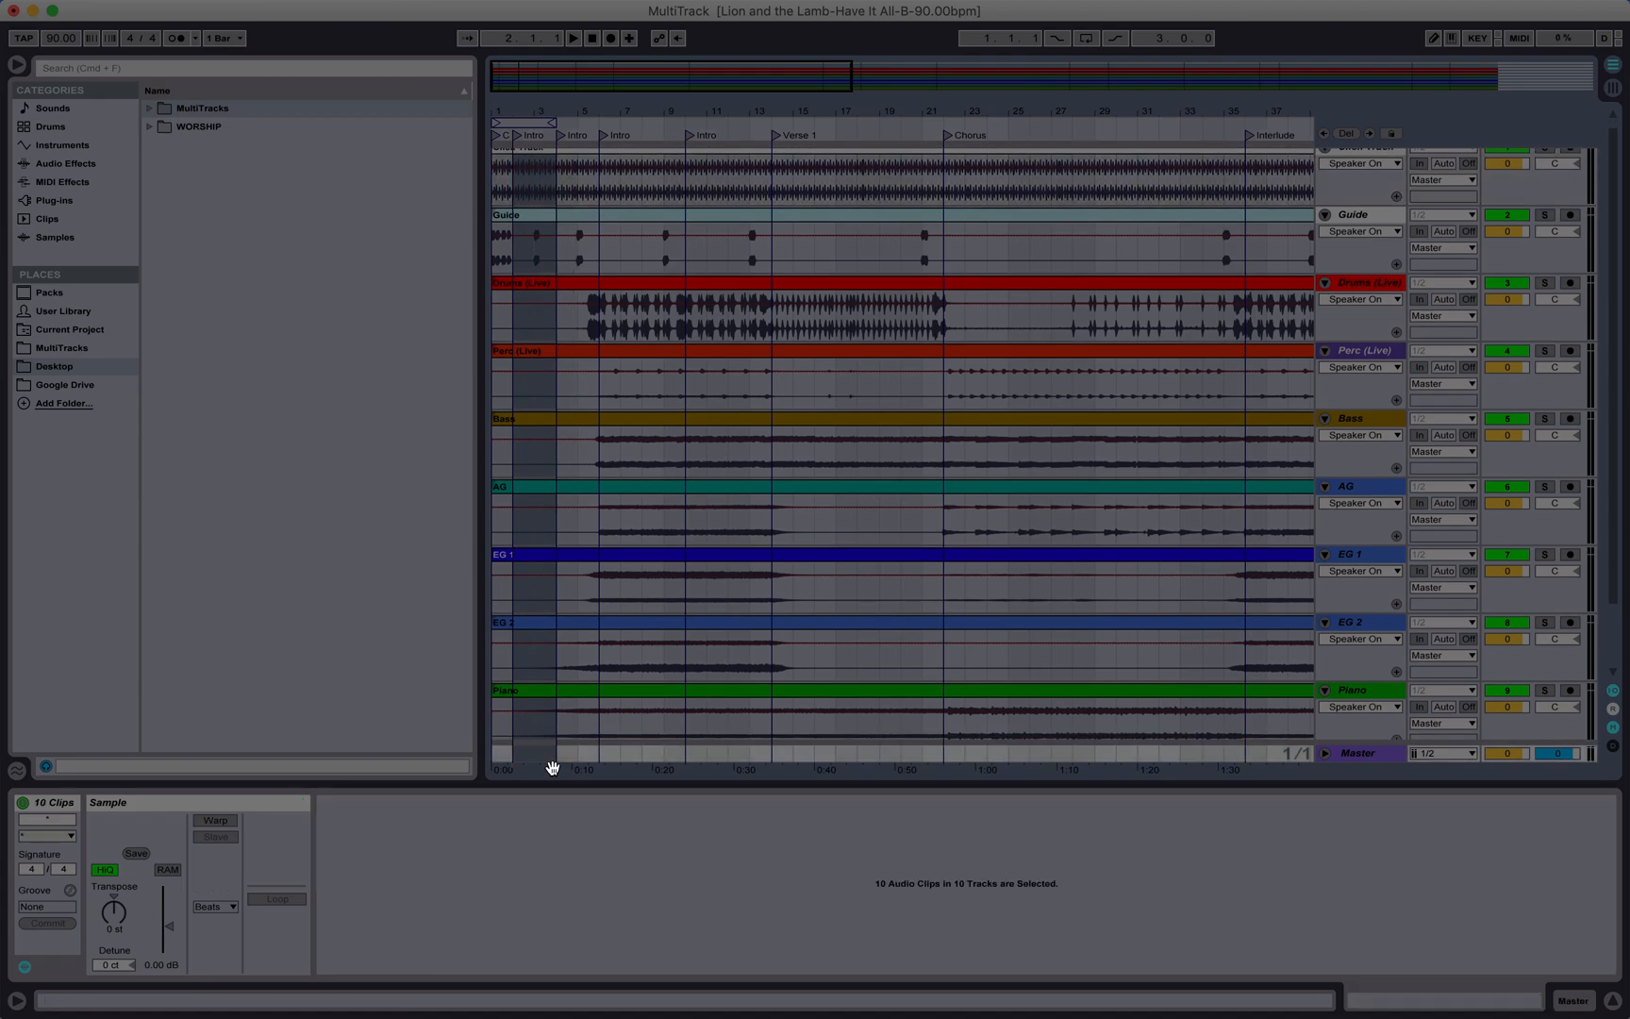
{"action": "scroll", "coordinate": [562, 474], "scroll_direction": "up", "scroll_amount": 1}
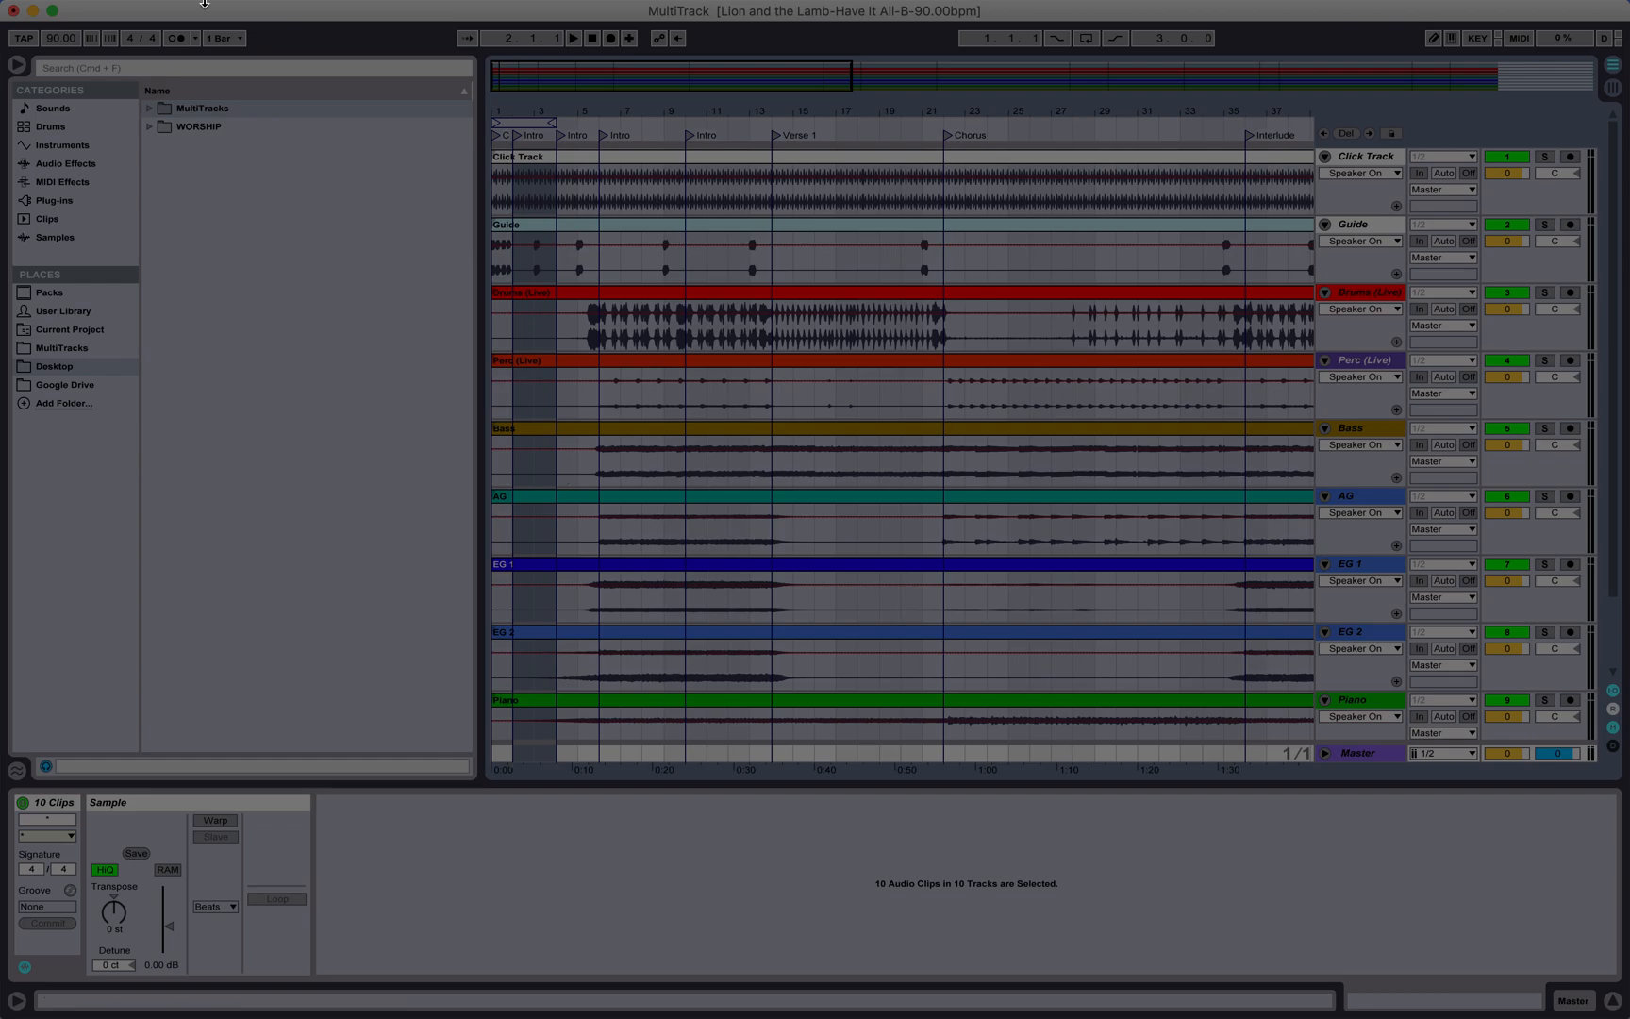
{"action": "left_click", "coordinate": [149, 11]}
{"action": "left_click", "coordinate": [151, 137]}
{"action": "left_click", "coordinate": [556, 203]}
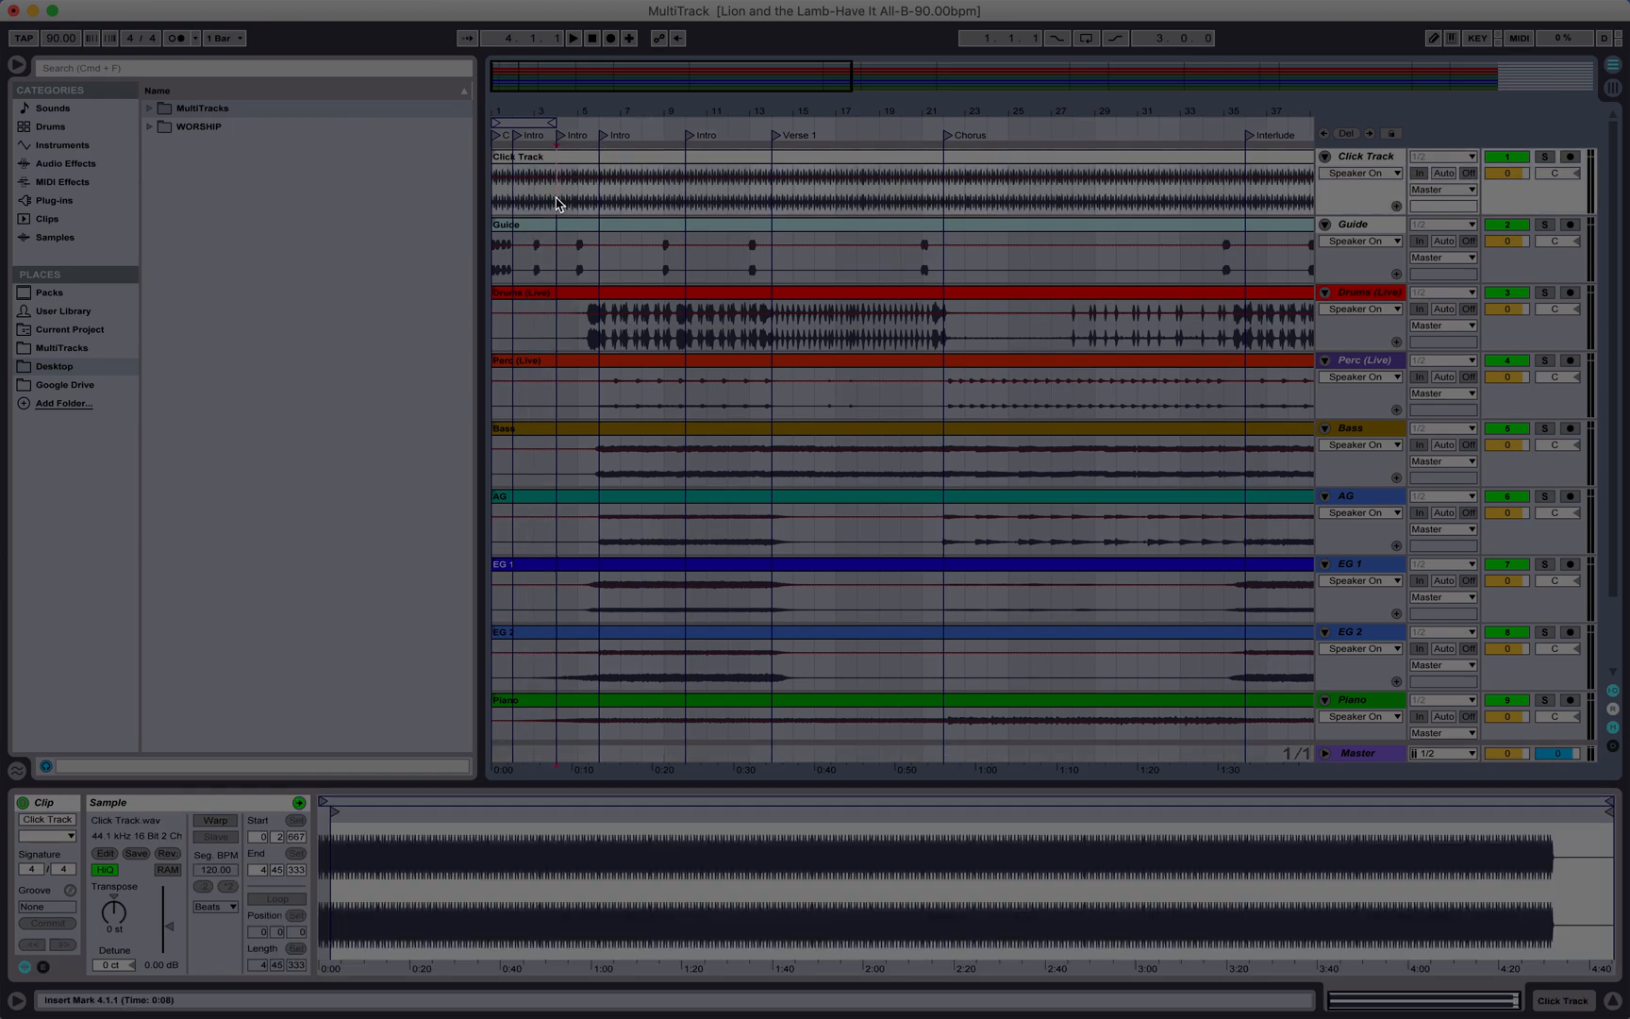
{"action": "left_click", "coordinate": [149, 10]}
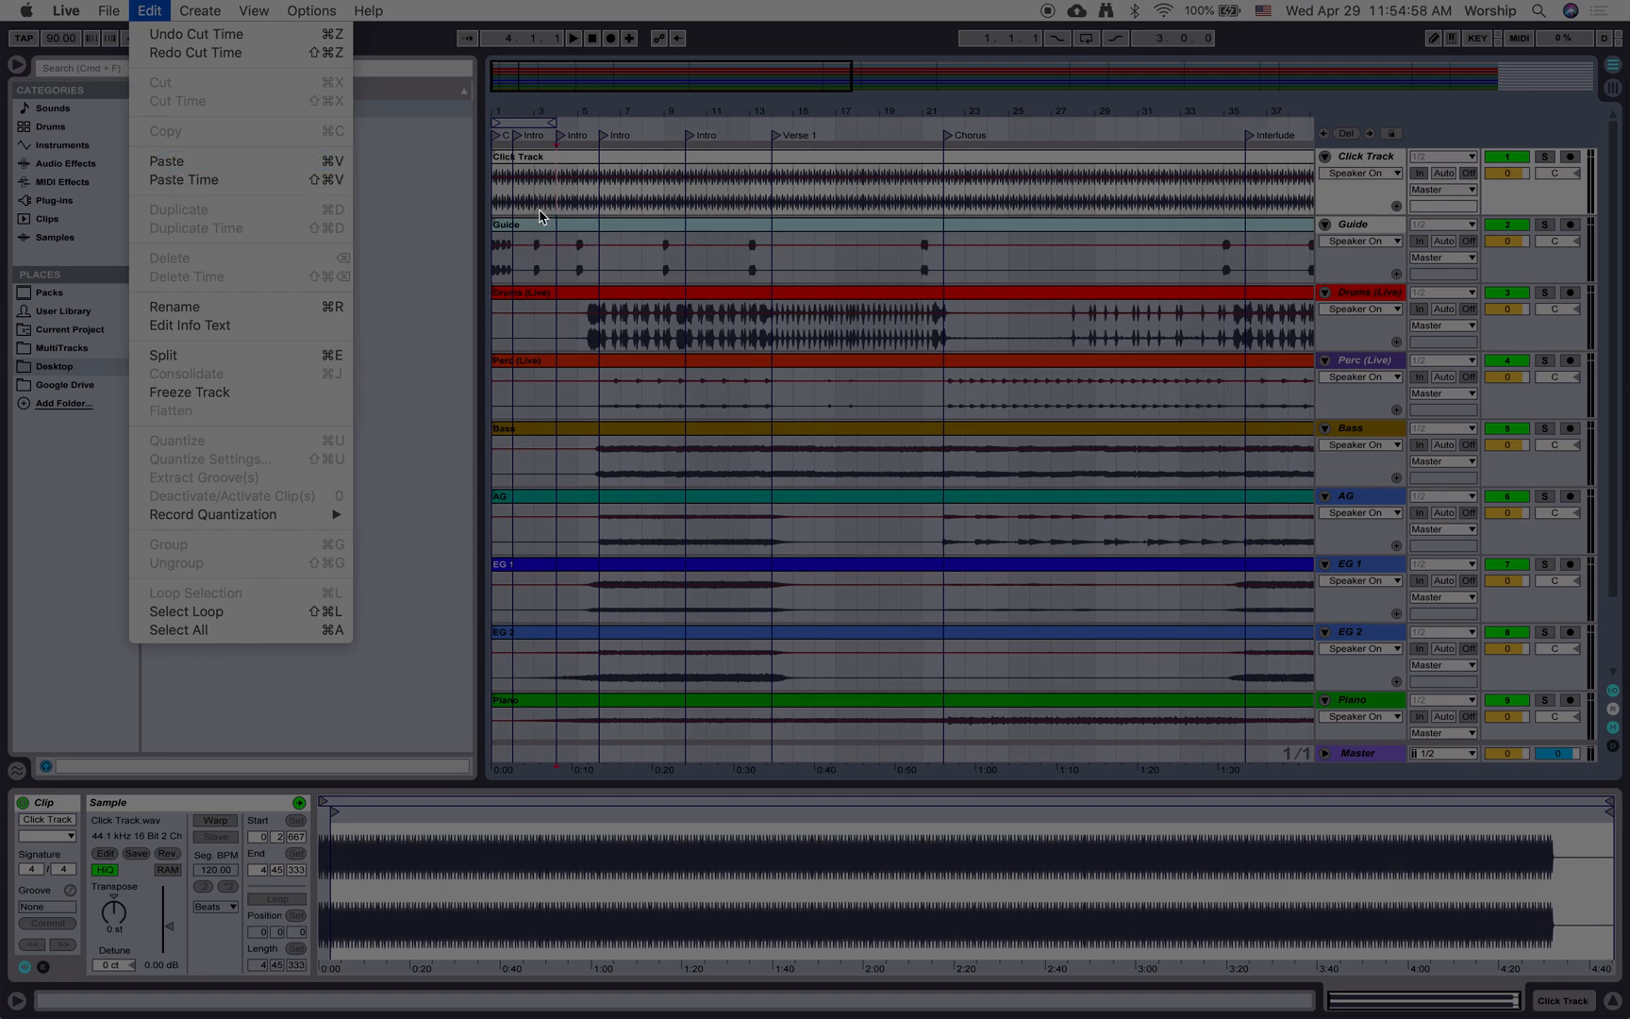
{"action": "left_click", "coordinate": [220, 180]}
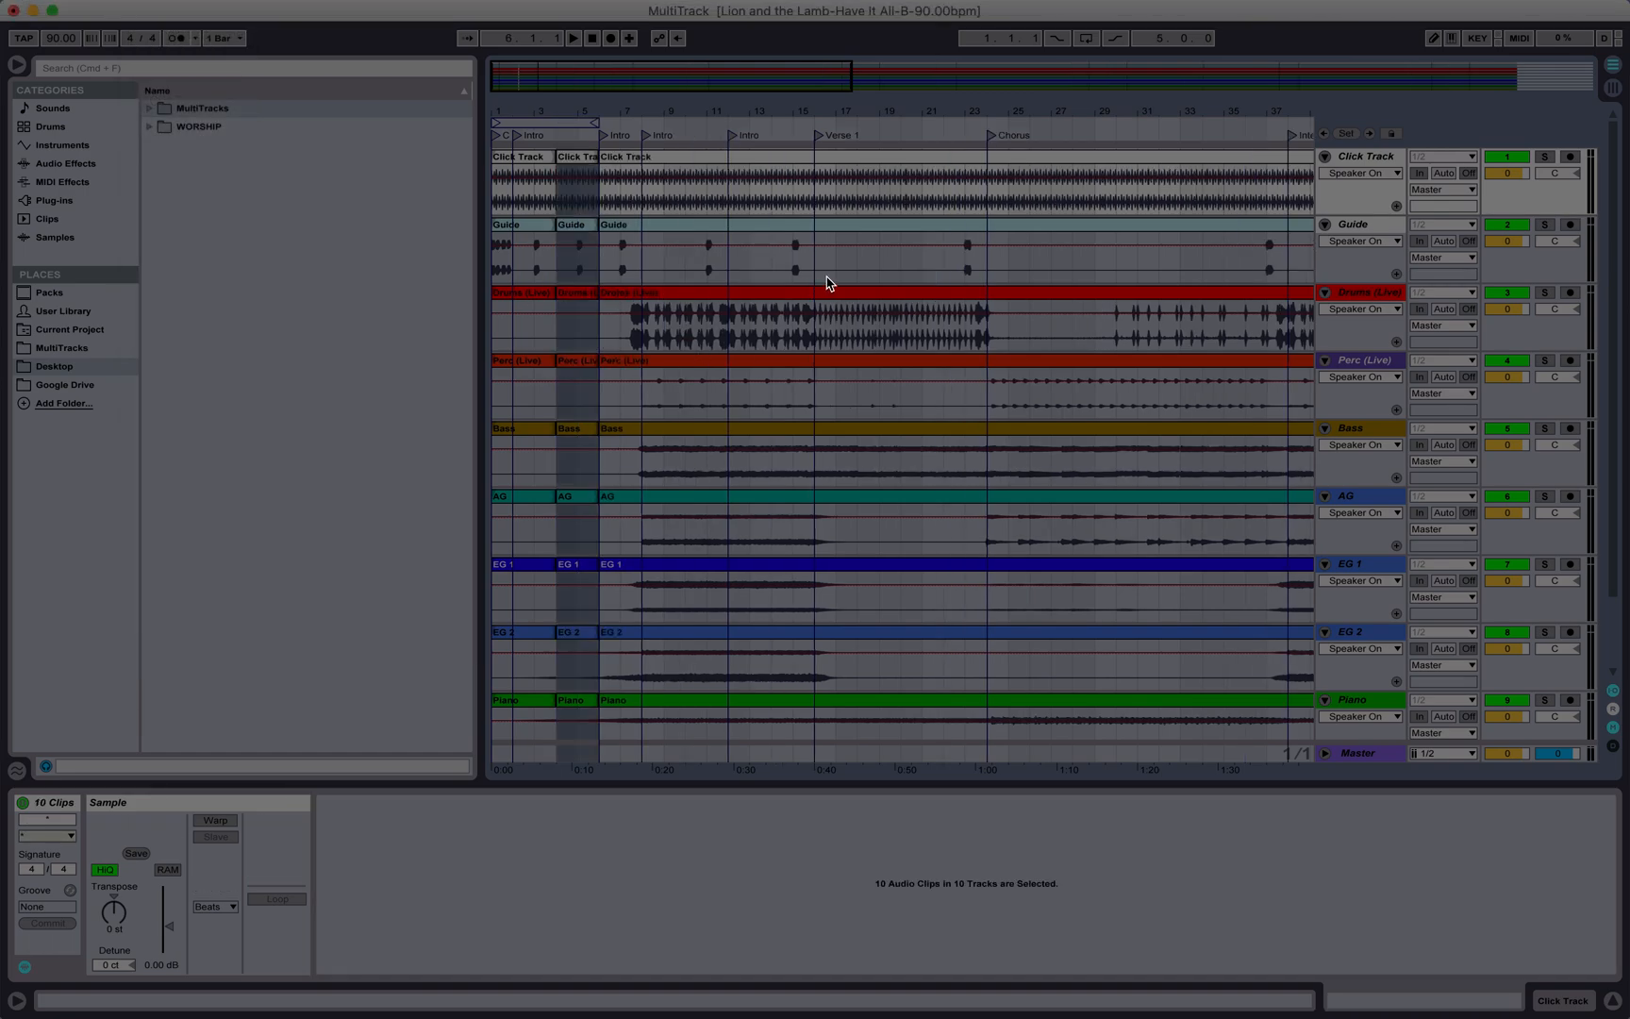
{"action": "key", "text": "super+z"}
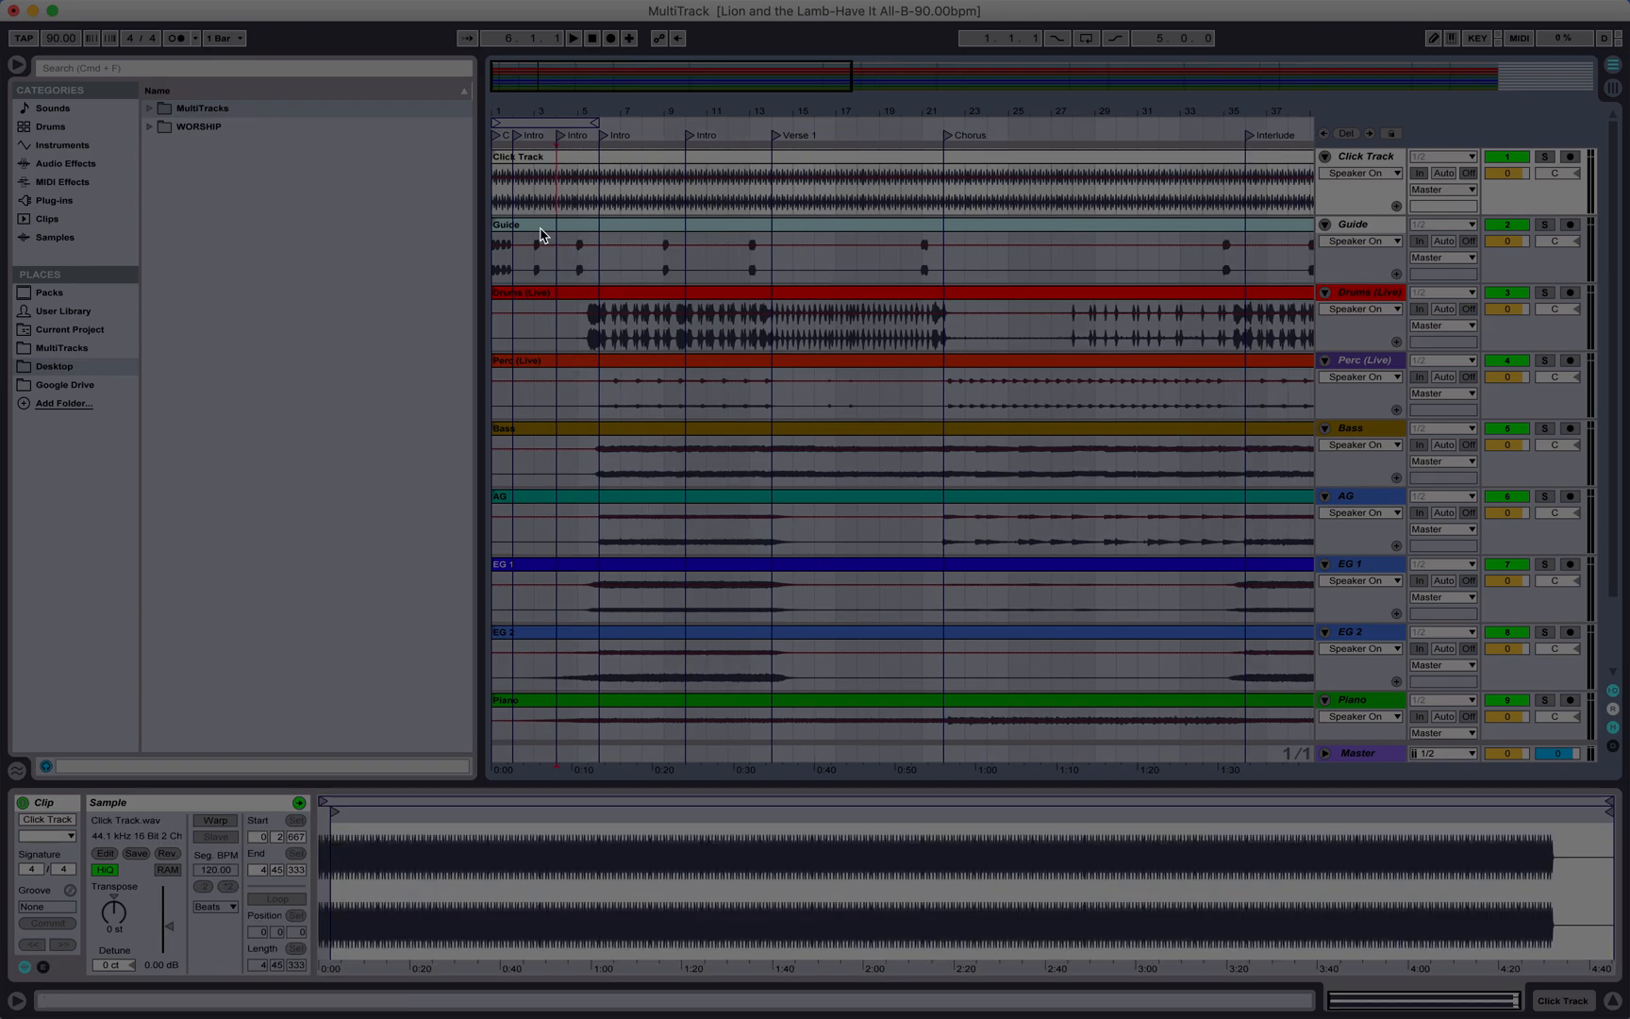
Step: Switch back and forth between Session and Arrangement views to compare the track layout
{"action": "left_click", "coordinate": [498, 189]}
{"action": "scroll", "coordinate": [808, 377], "scroll_direction": "right", "scroll_amount": 10}
{"action": "scroll", "coordinate": [808, 378], "scroll_direction": "left", "scroll_amount": 10}
{"action": "key", "text": "Tab"}
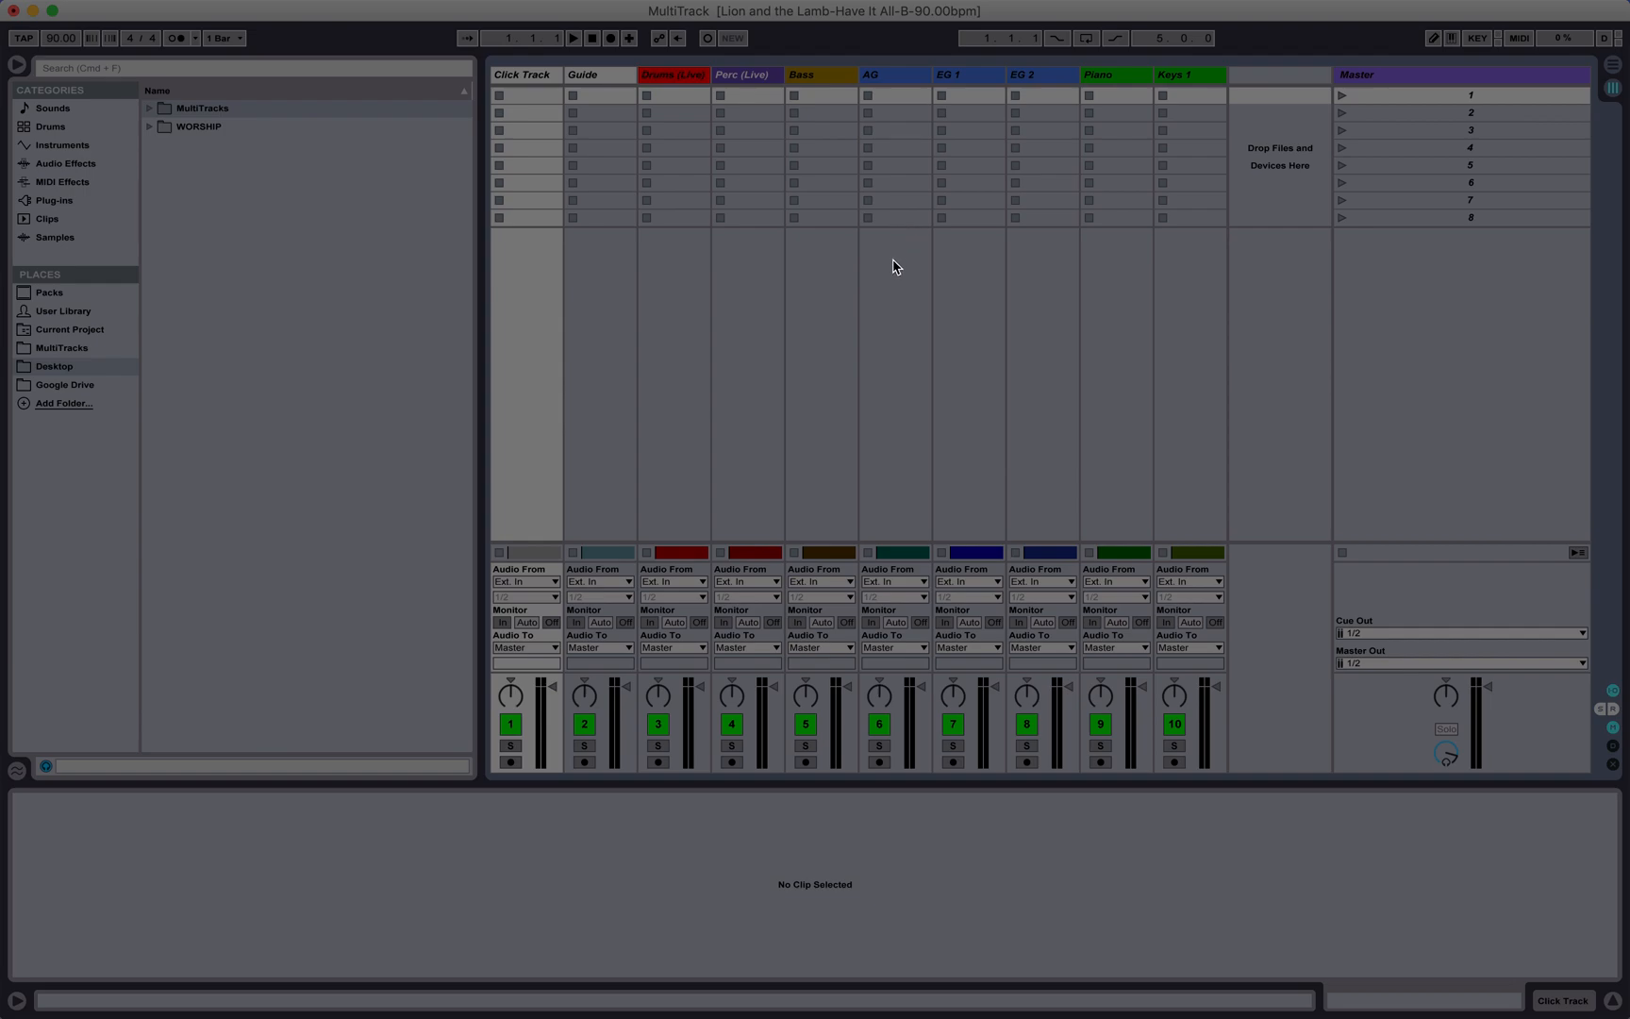
{"action": "key", "text": "Tab"}
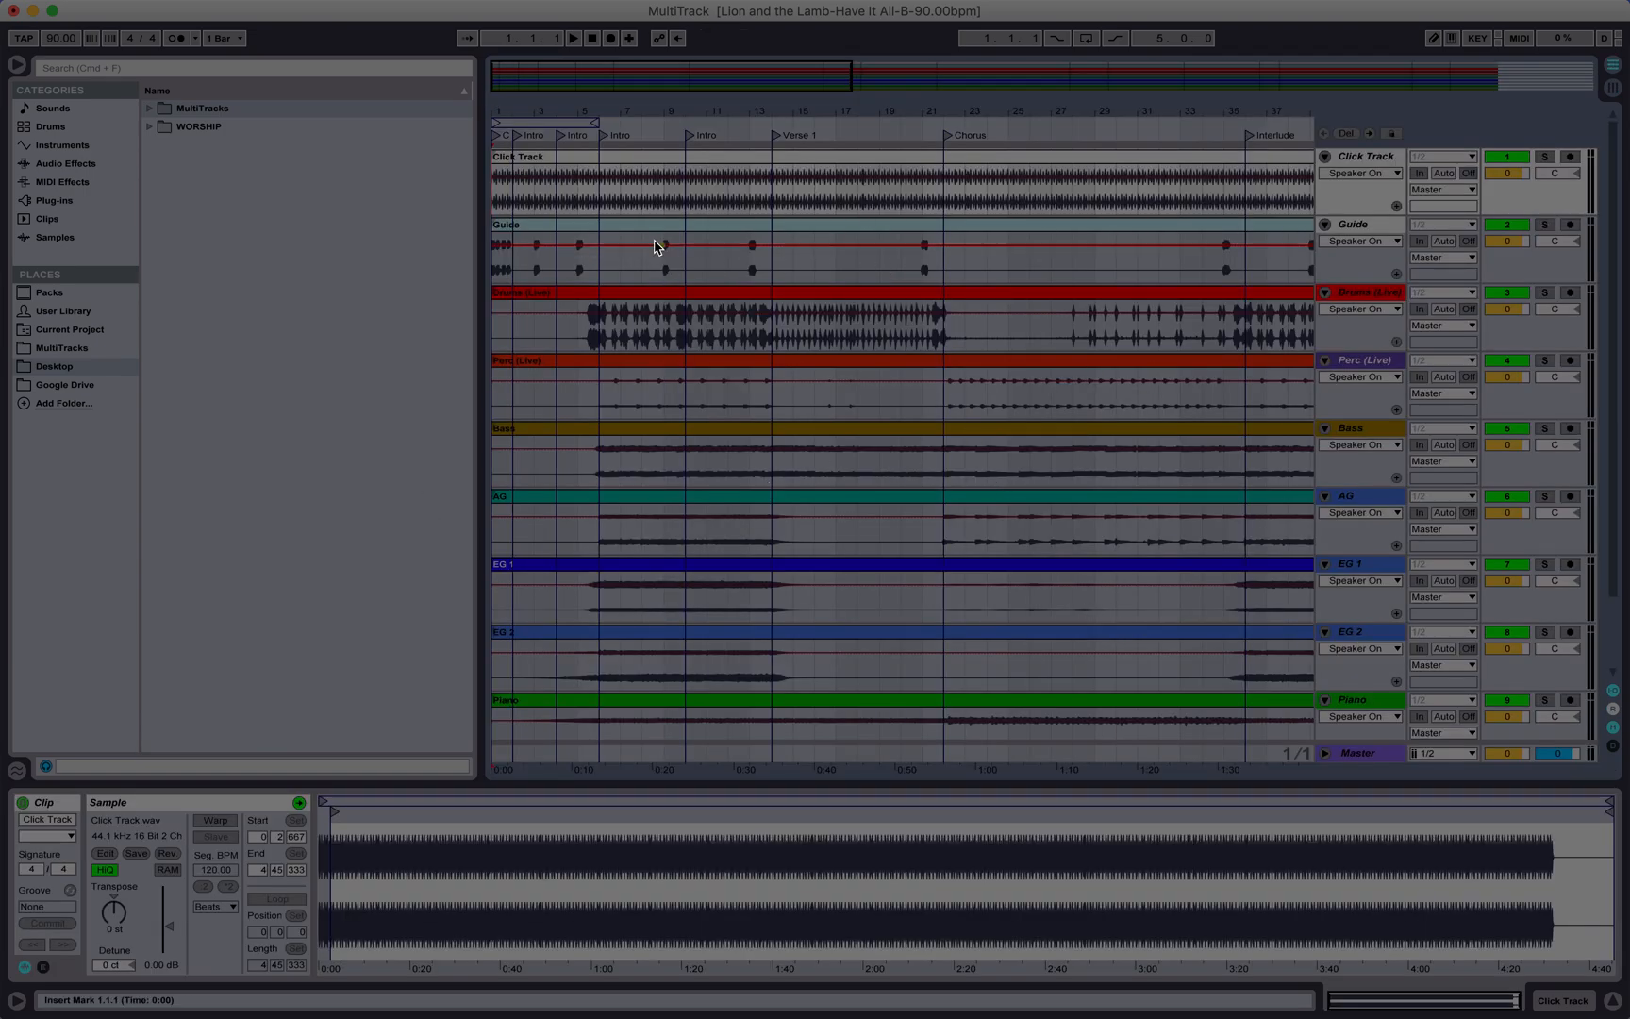
{"action": "key", "text": "Tab"}
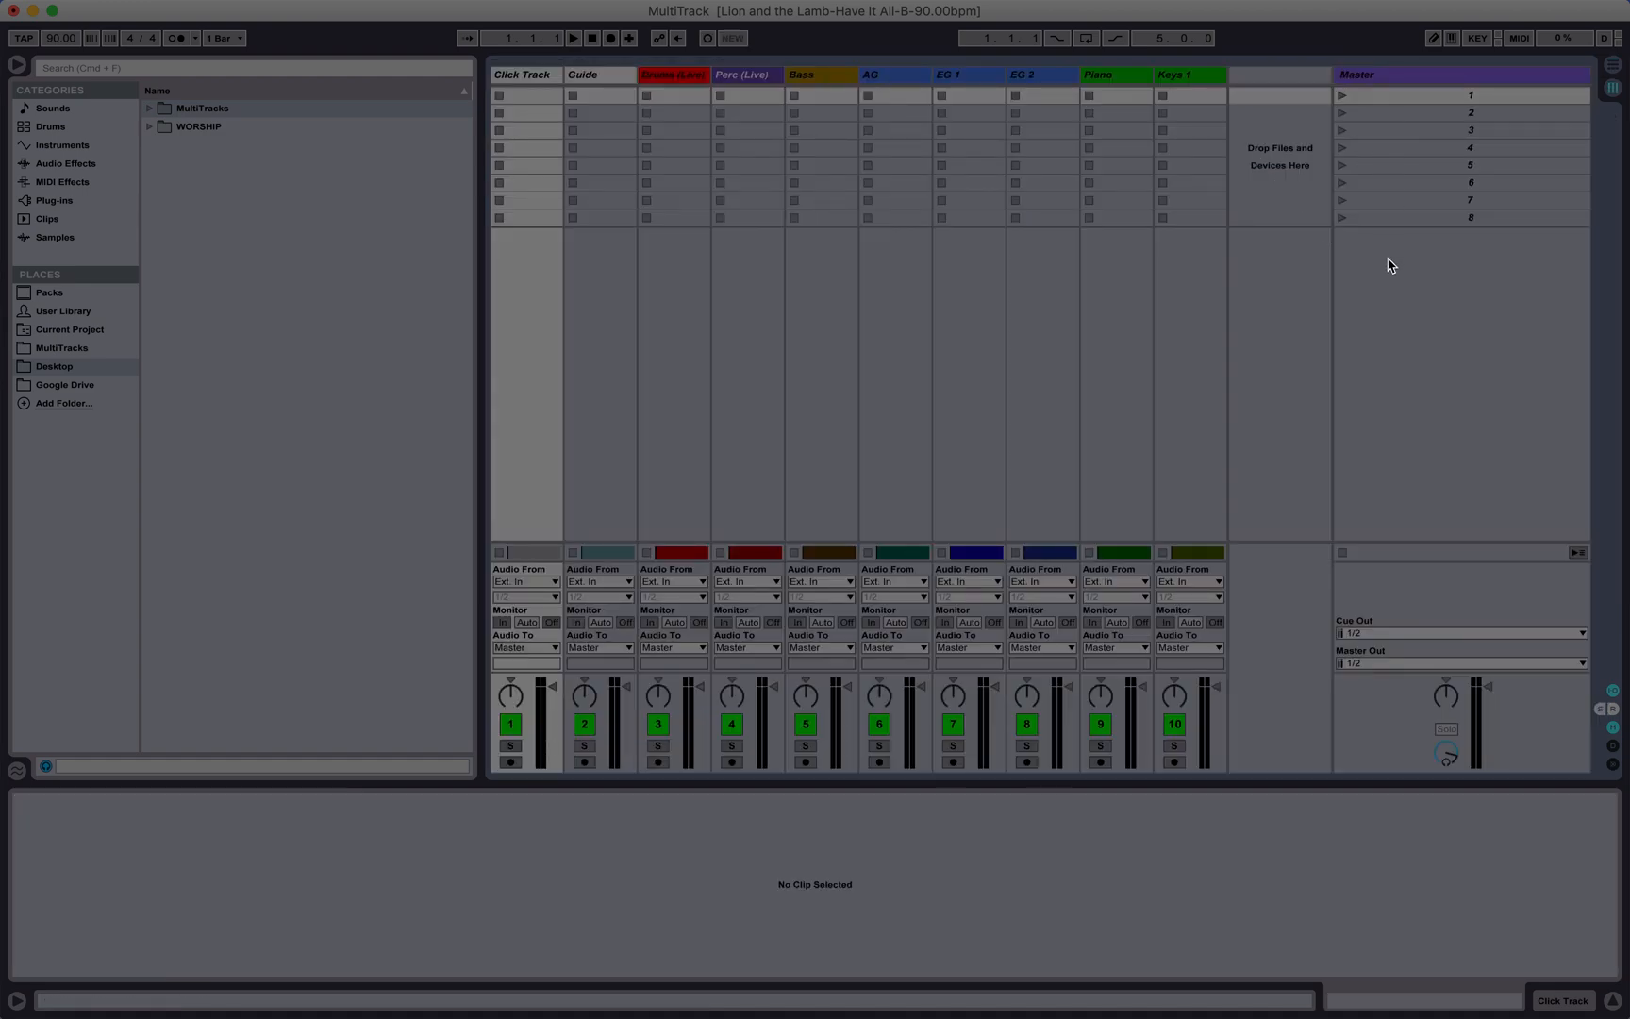
{"action": "key", "text": "Tab"}
{"action": "key", "text": "Tab"}
{"action": "key", "text": "Tab"}
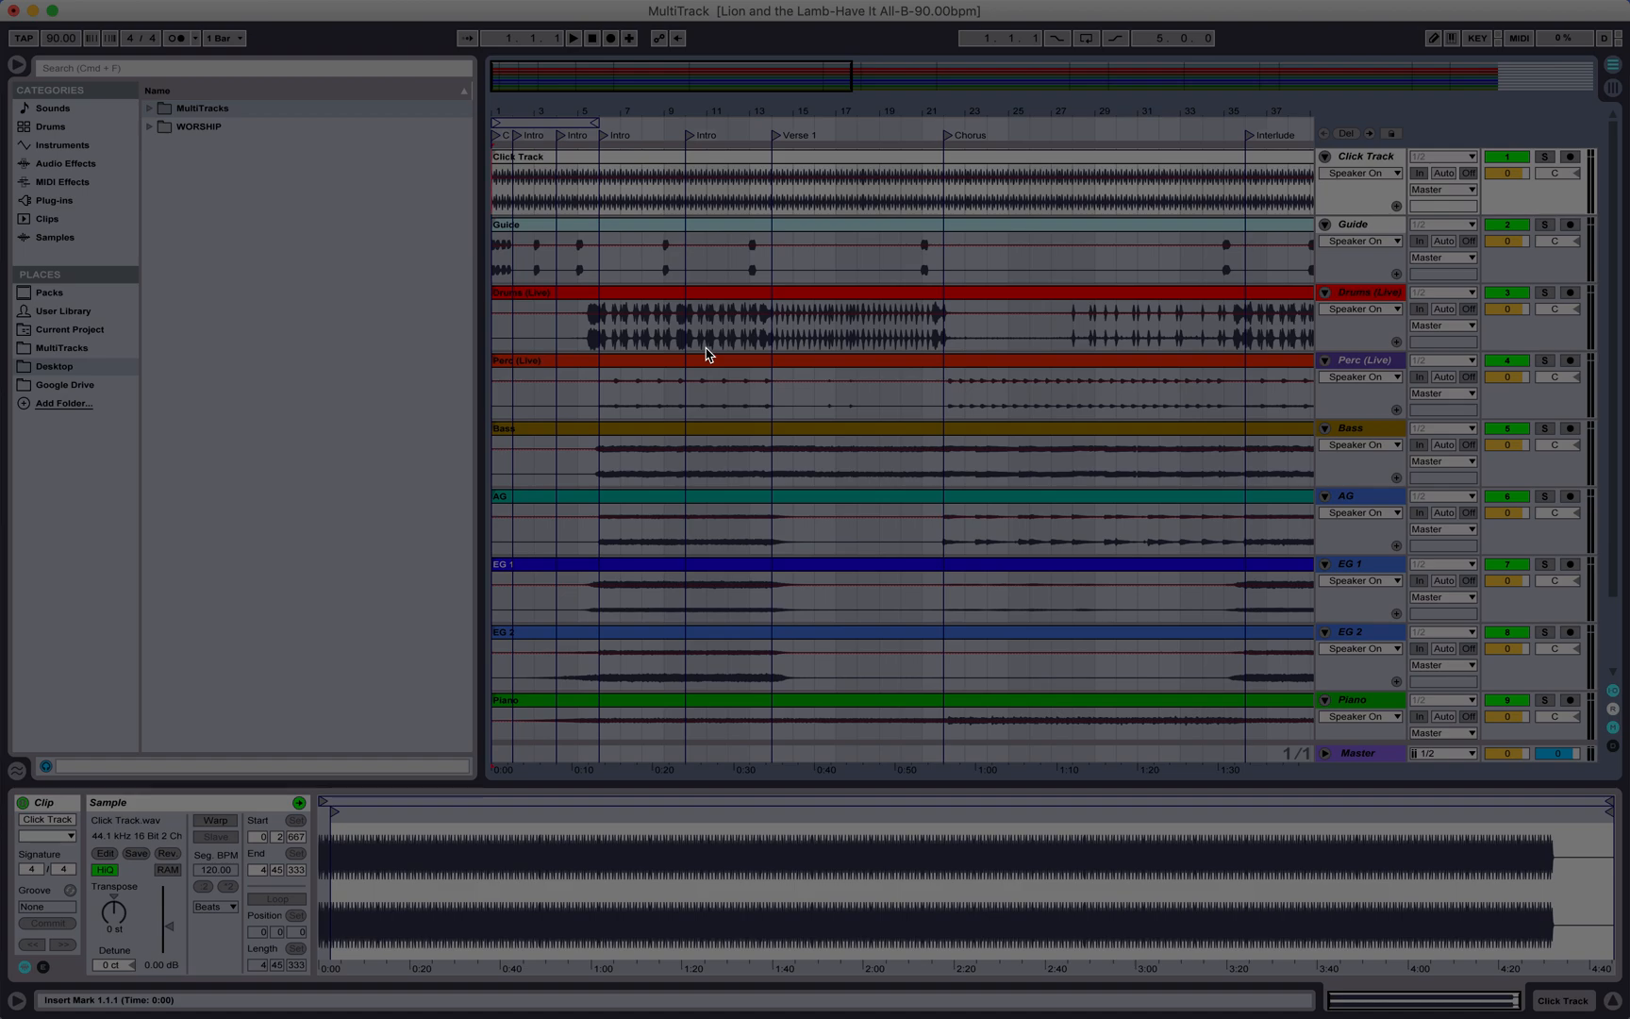
Step: Scroll to the end of the song to inspect the Outro and Ending sections
{"action": "scroll", "coordinate": [564, 163], "scroll_direction": "right", "scroll_amount": 15}
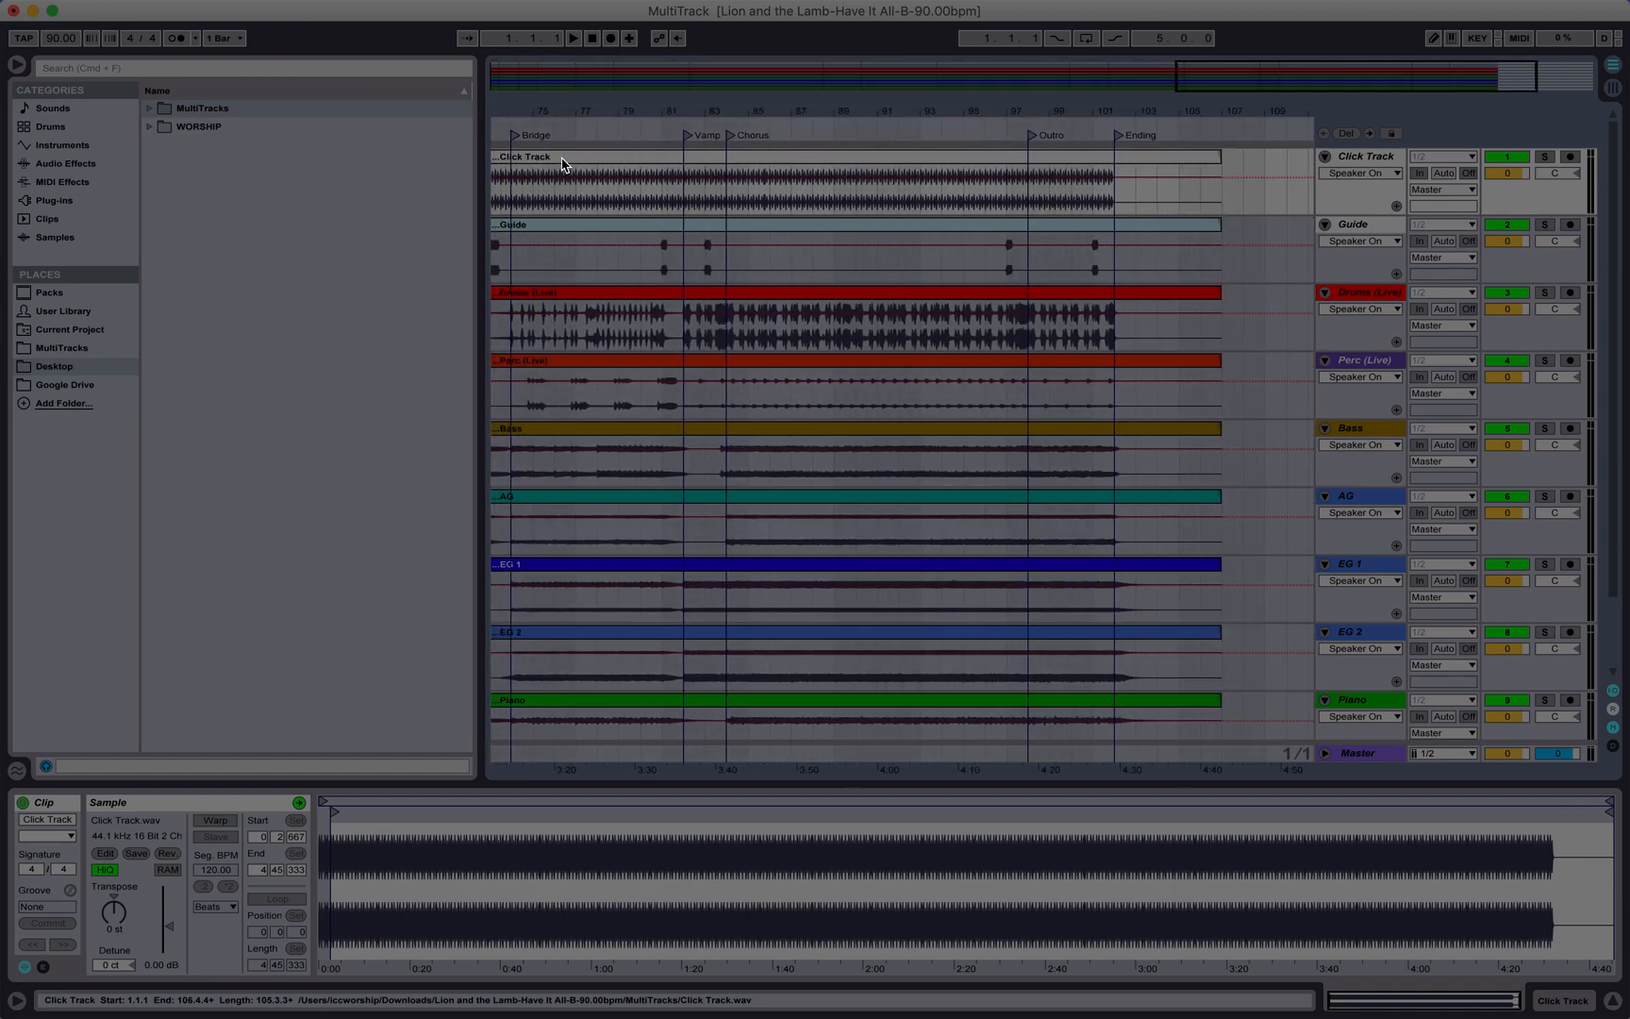
{"action": "scroll", "coordinate": [564, 163], "scroll_direction": "right", "scroll_amount": 2}
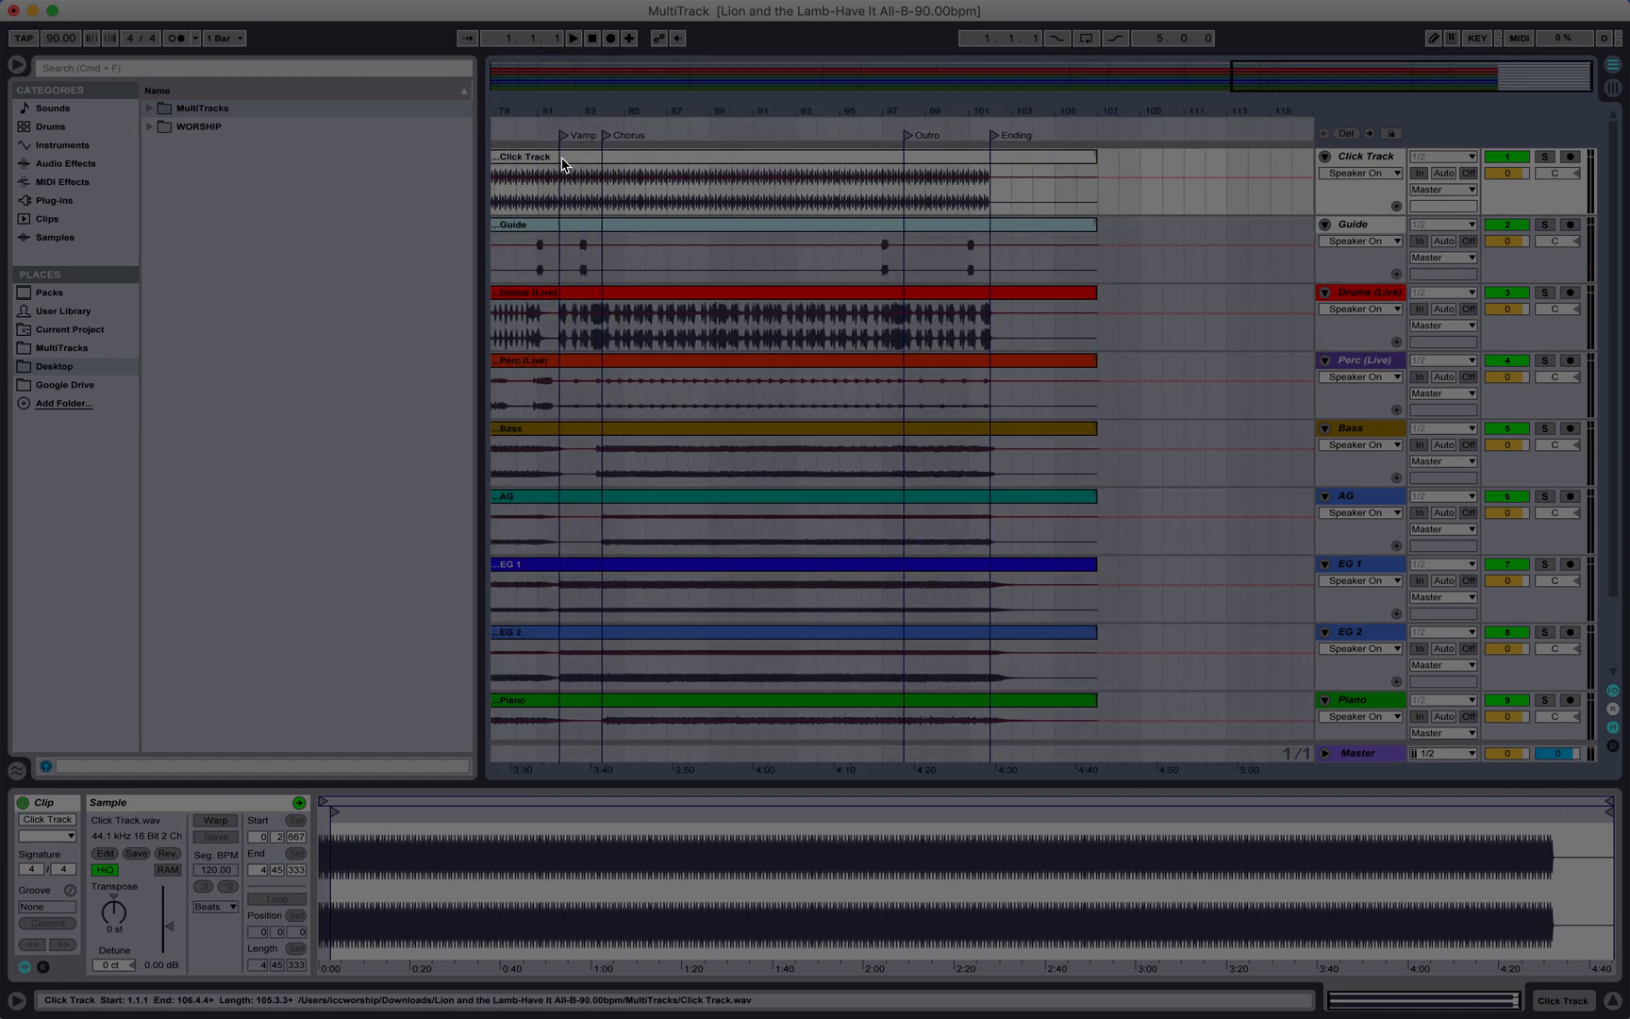
{"action": "left_click", "coordinate": [874, 129]}
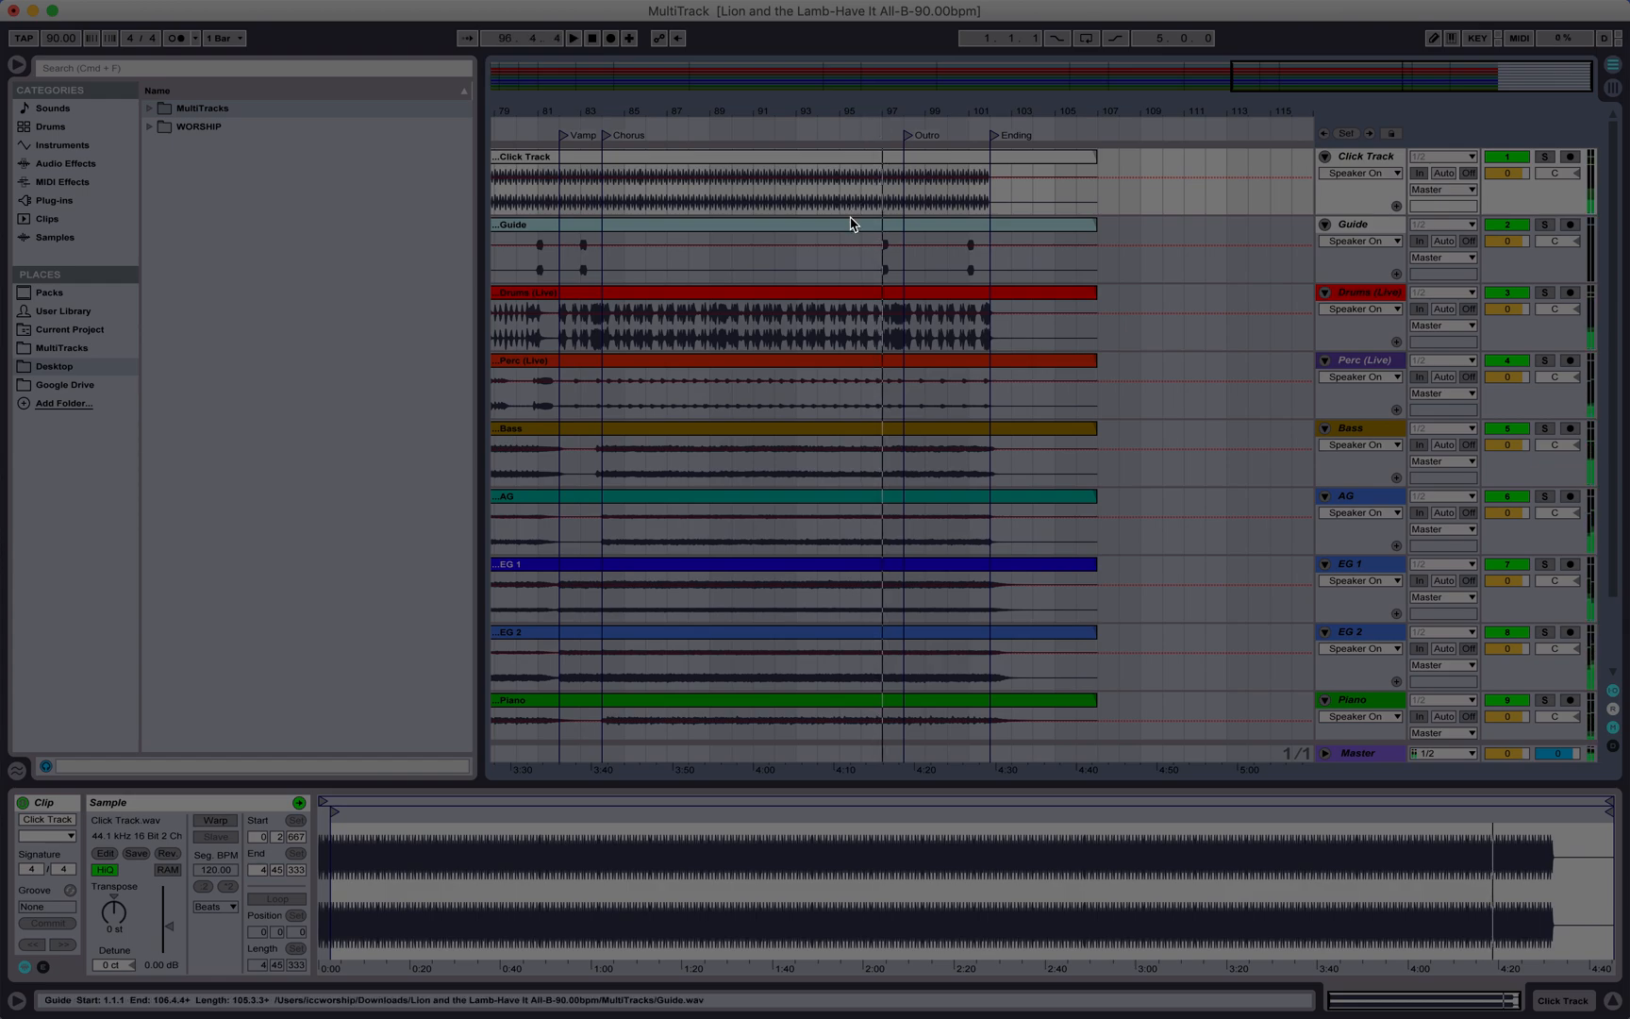
{"action": "scroll", "coordinate": [852, 223], "scroll_direction": "left", "scroll_amount": 15}
{"action": "key", "text": "Tab"}
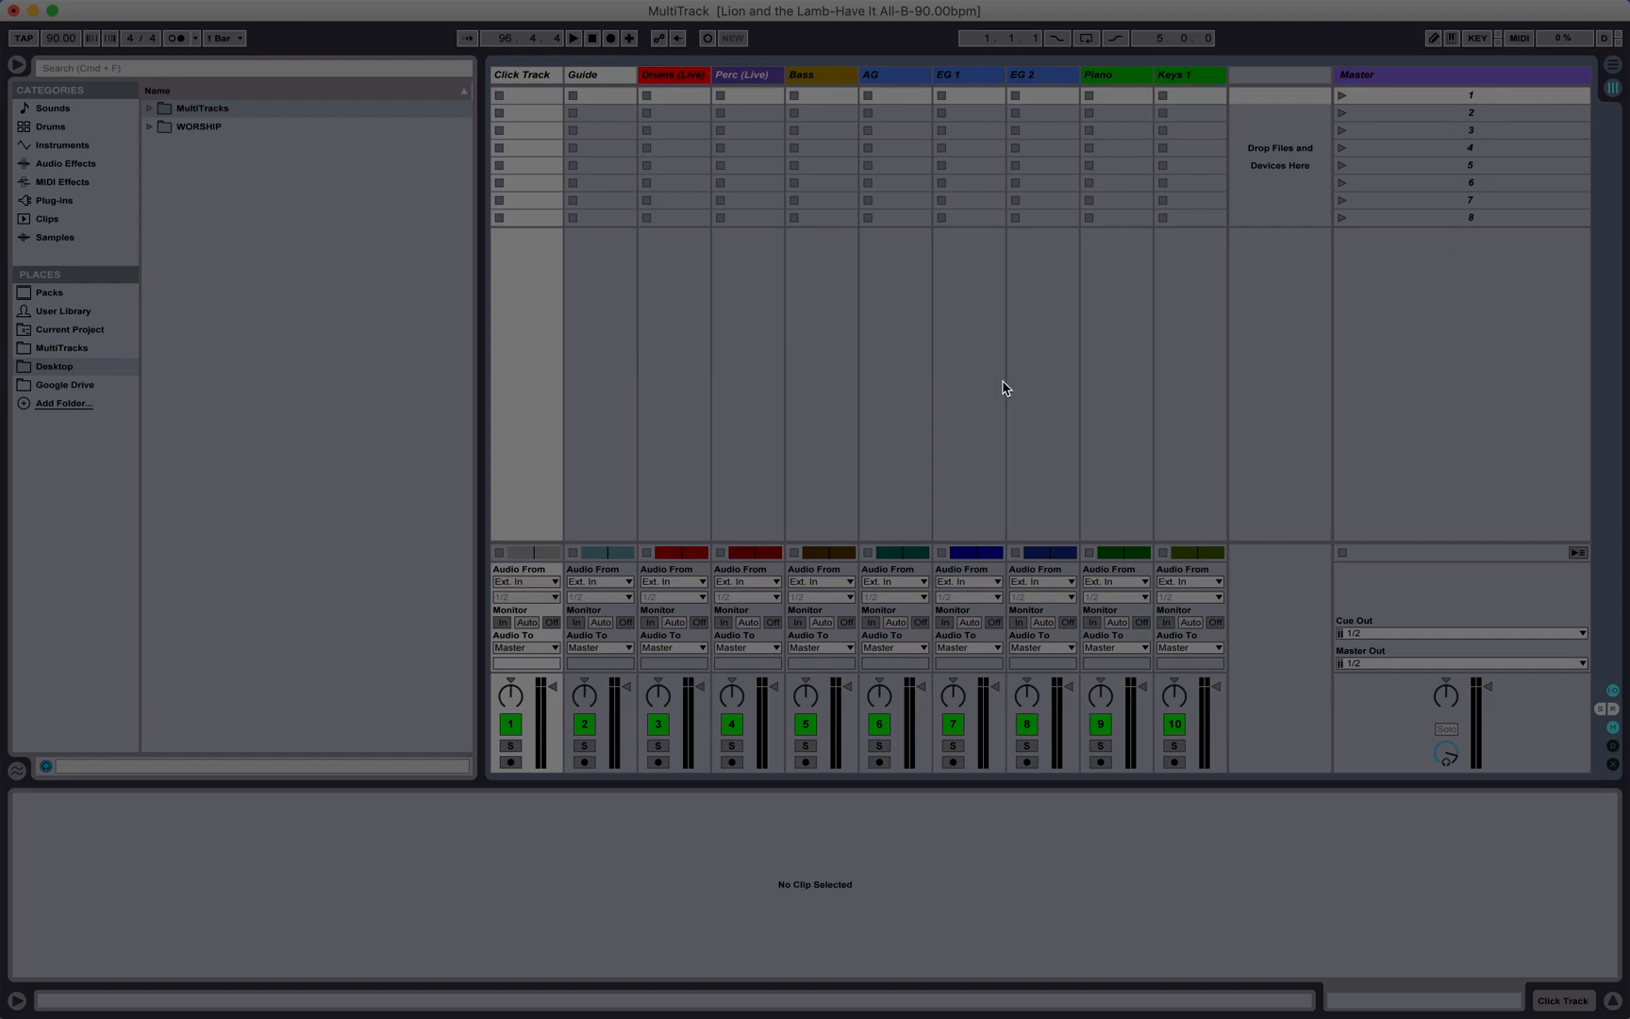
{"action": "key", "text": "Tab"}
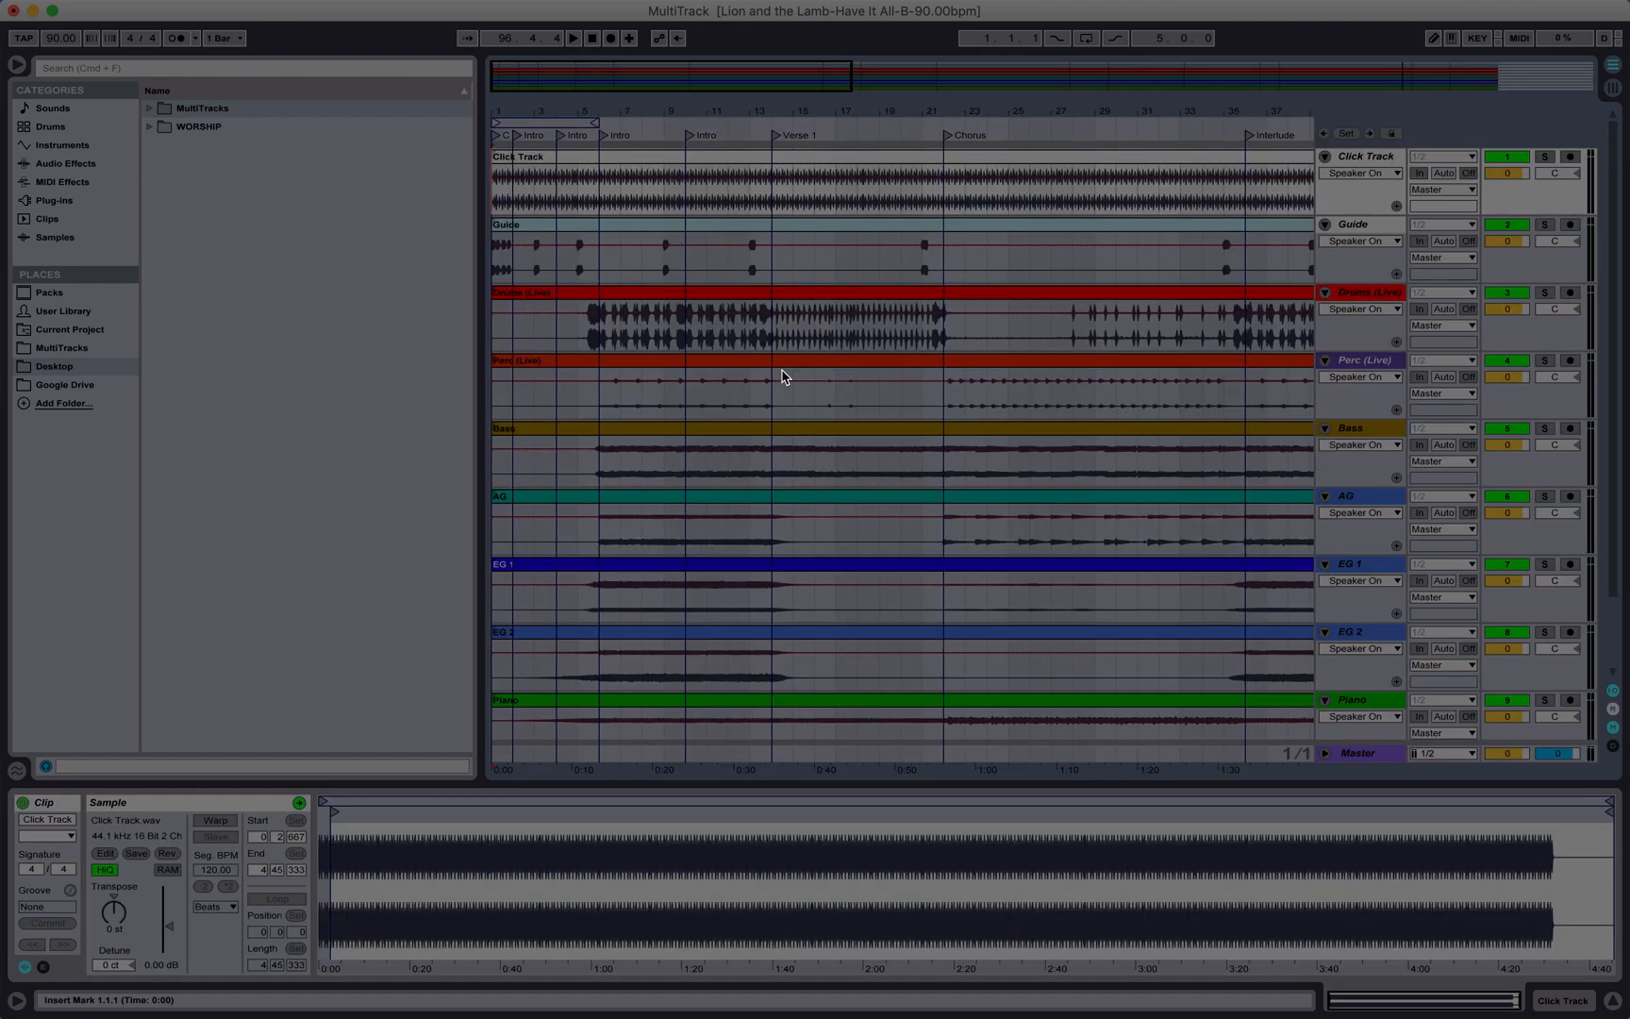
Step: Select all clips in the arrangement and set the insert mark at bar 2
{"action": "left_click", "coordinate": [507, 159]}
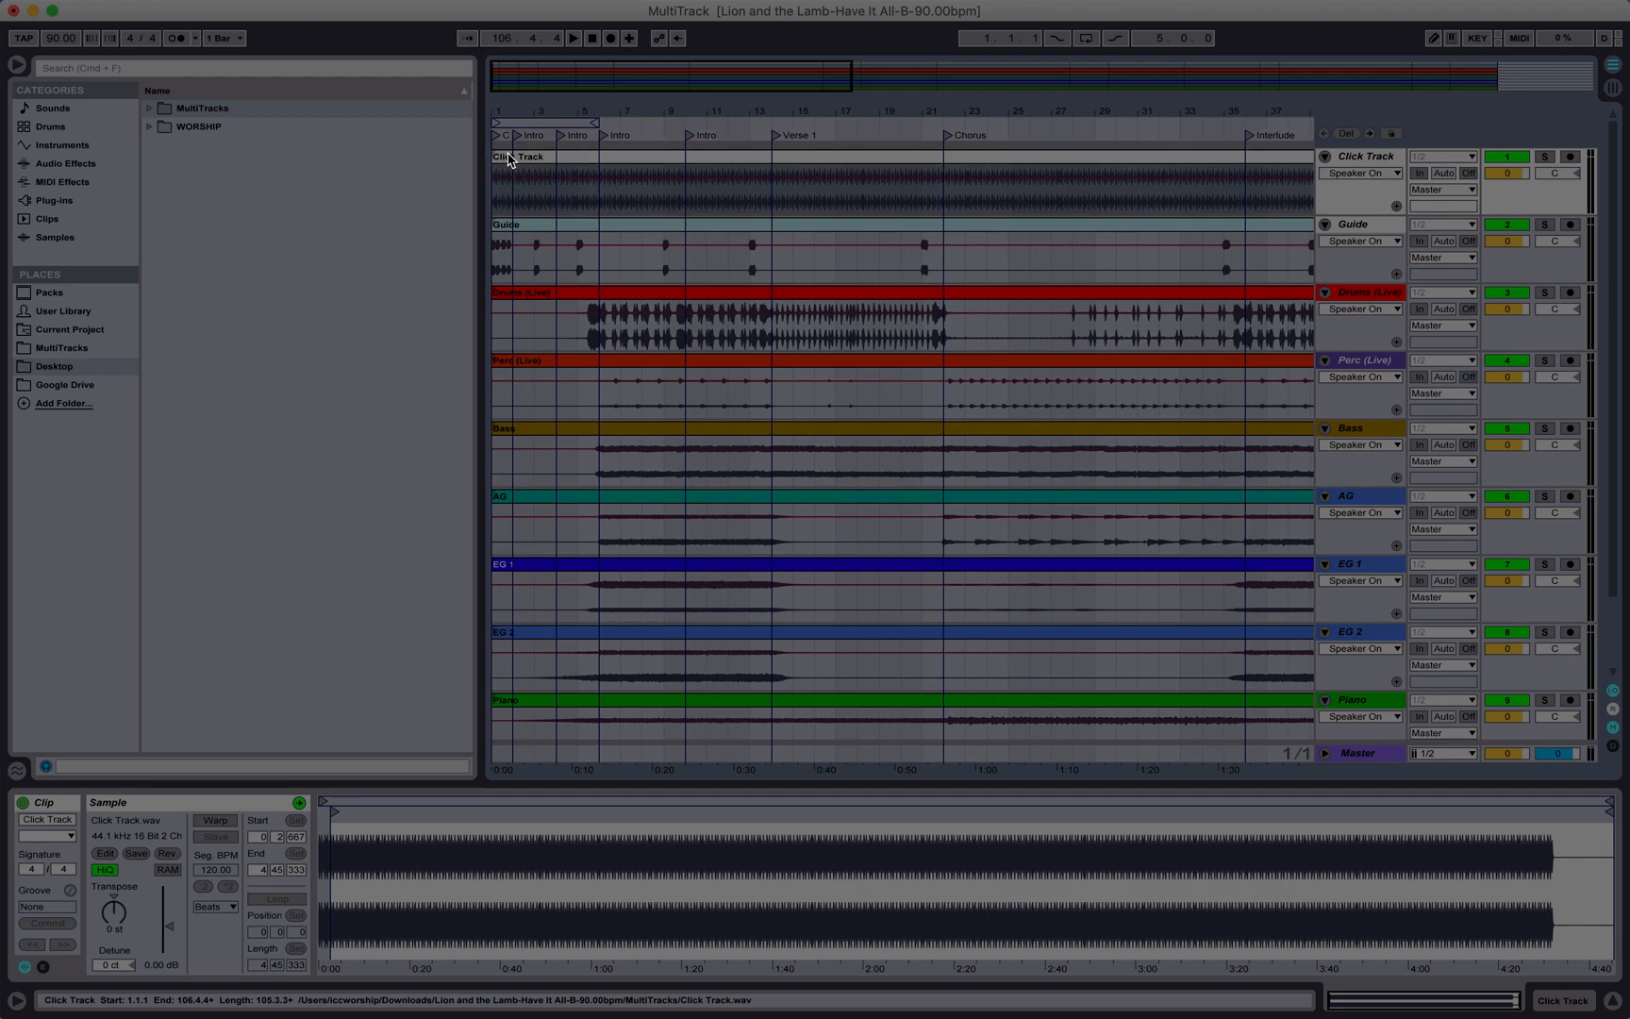
{"action": "mouse_move", "coordinate": [558, 972]}
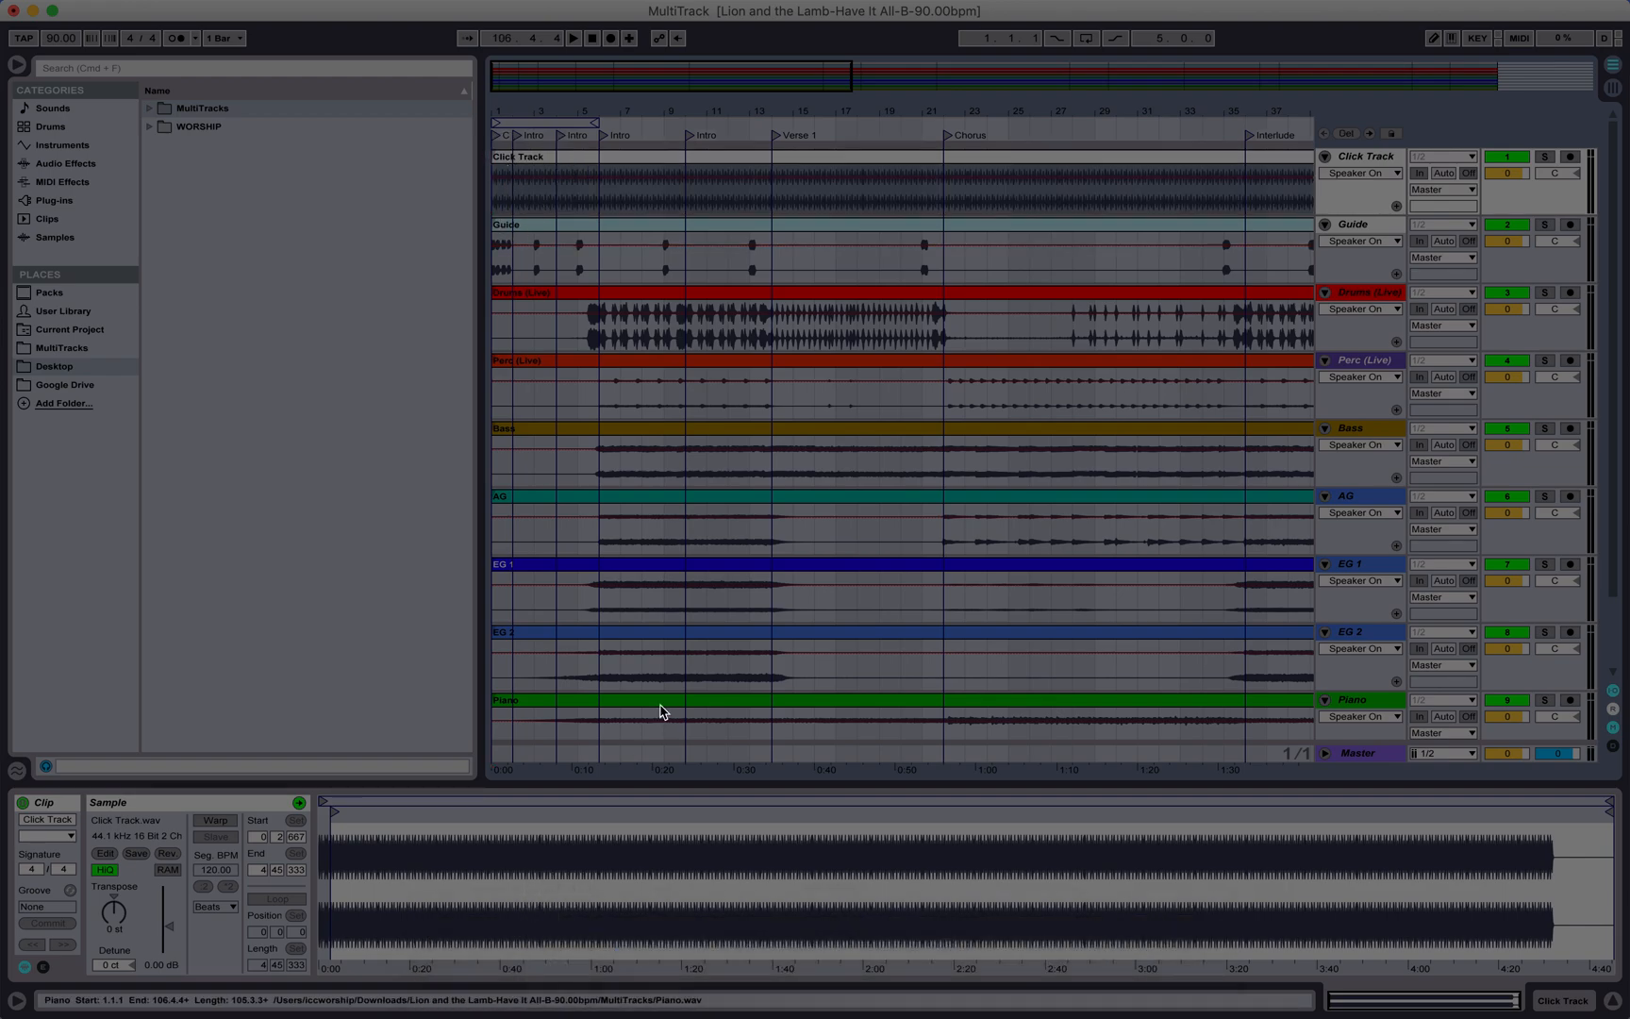
{"action": "key", "text": "super+a"}
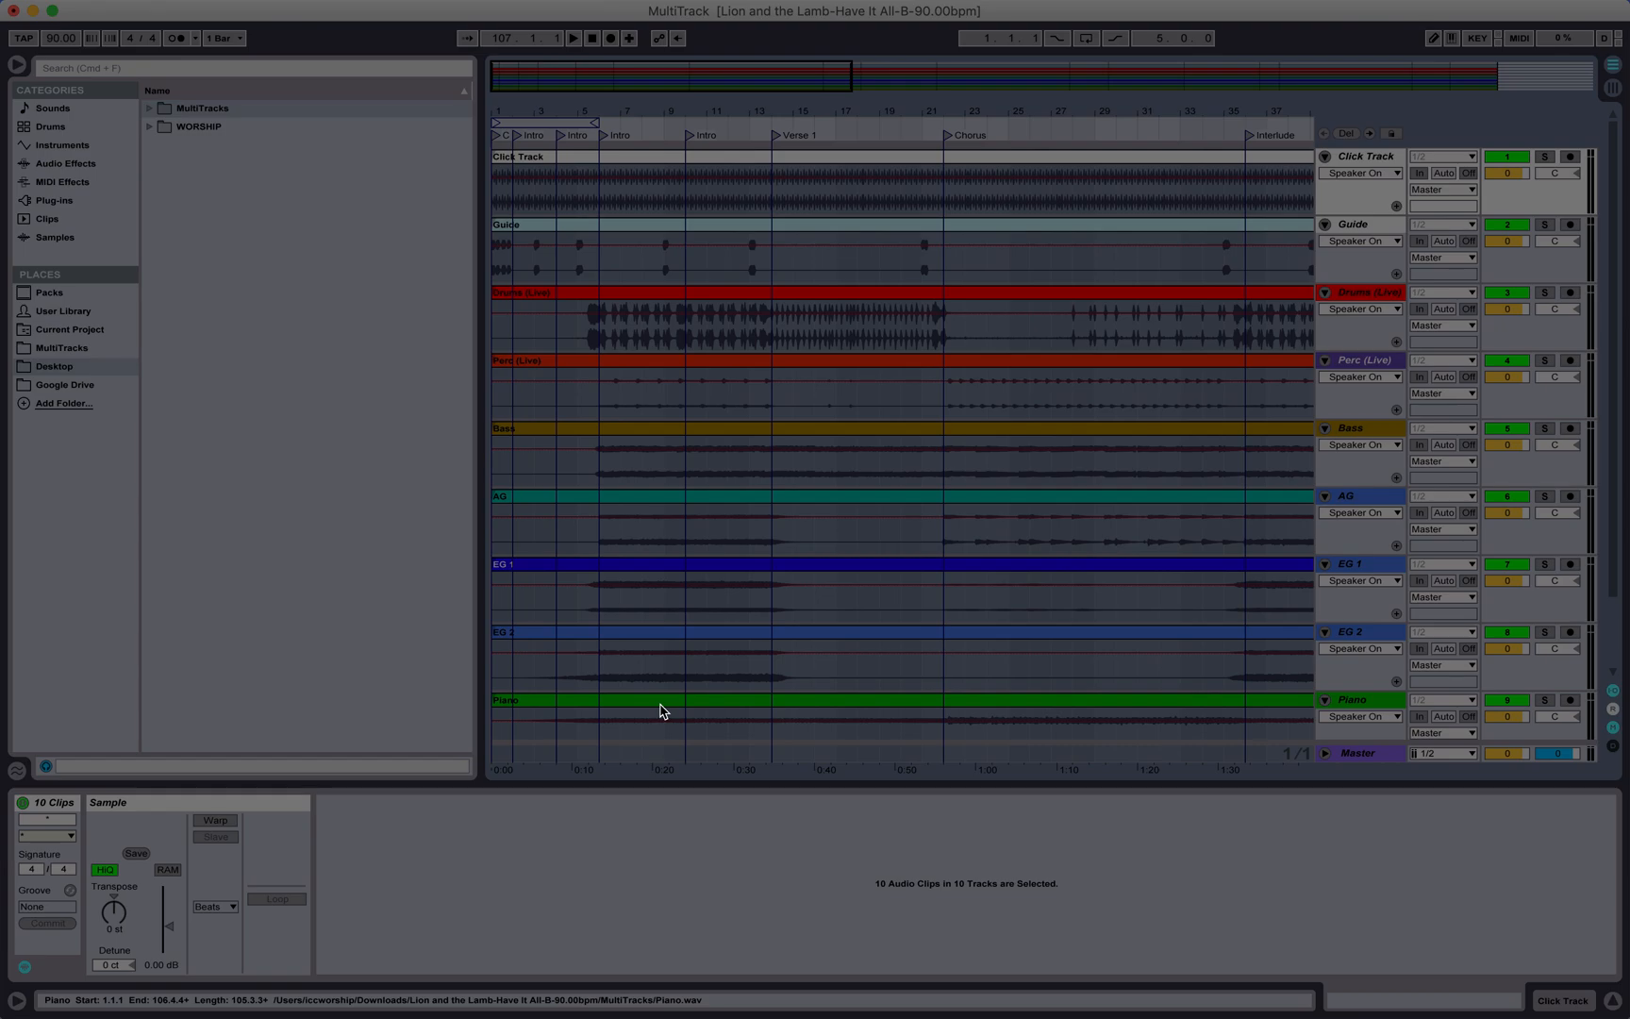
{"action": "left_click", "coordinate": [658, 707]}
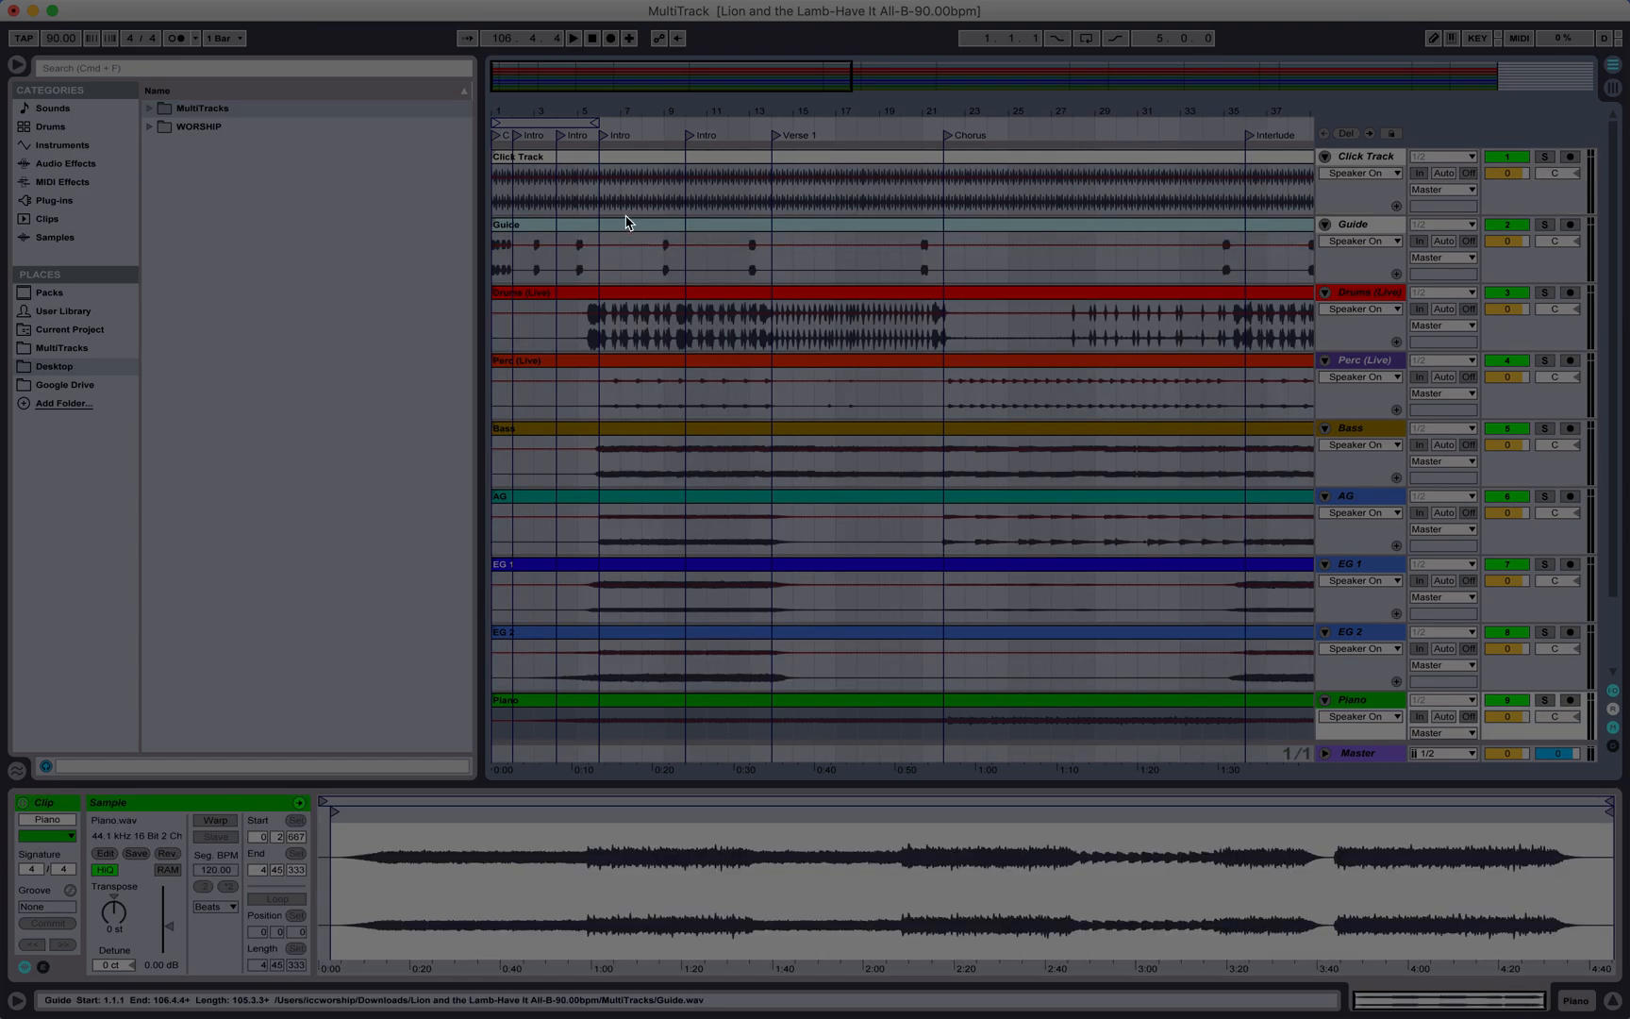
{"action": "left_click", "coordinate": [600, 368]}
{"action": "key", "text": "super+a"}
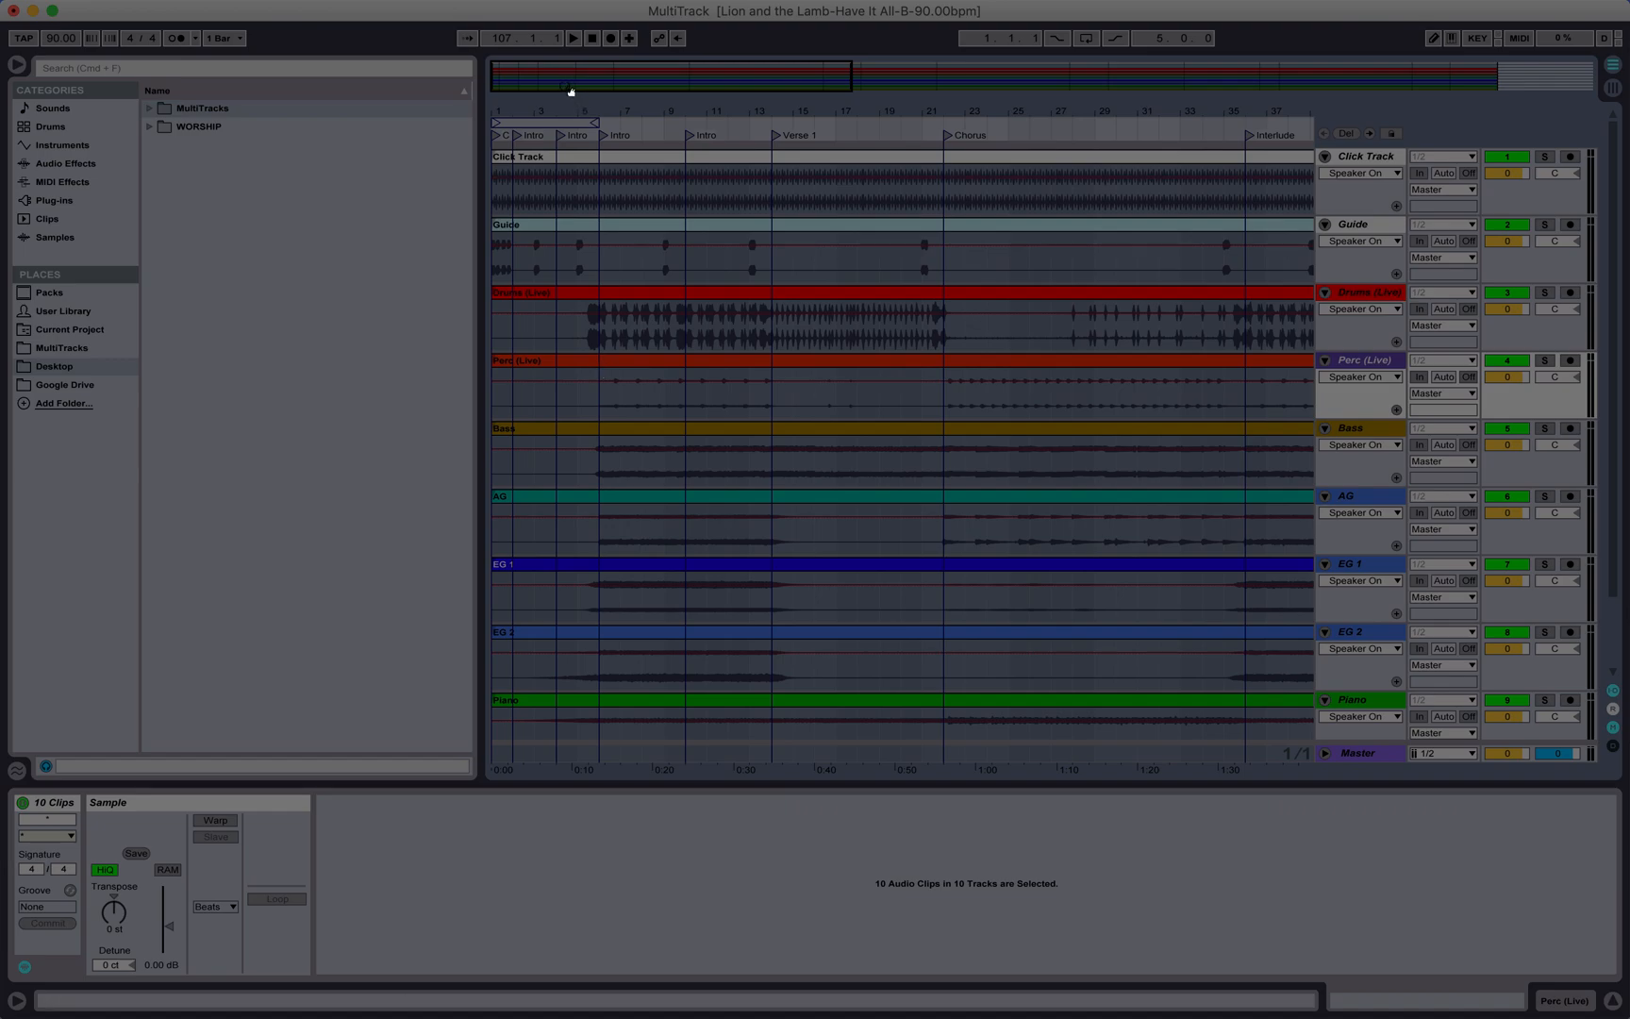
{"action": "left_click", "coordinate": [516, 142]}
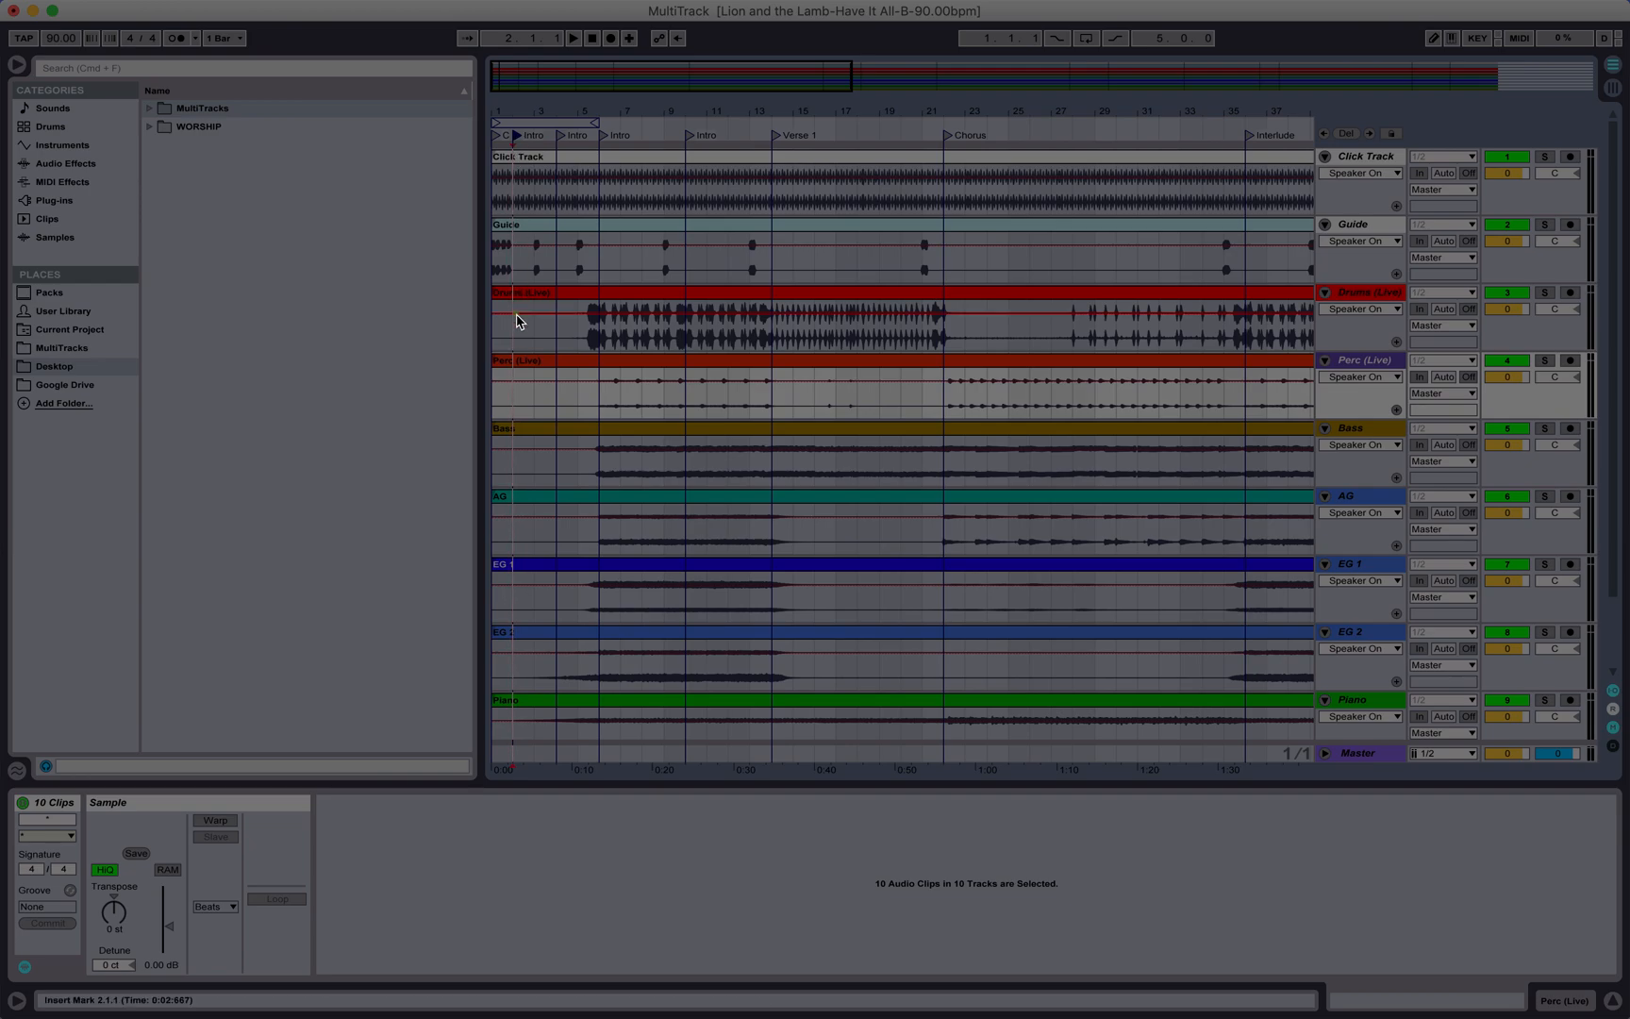
{"action": "scroll", "coordinate": [505, 657], "scroll_direction": "down", "scroll_amount": 3}
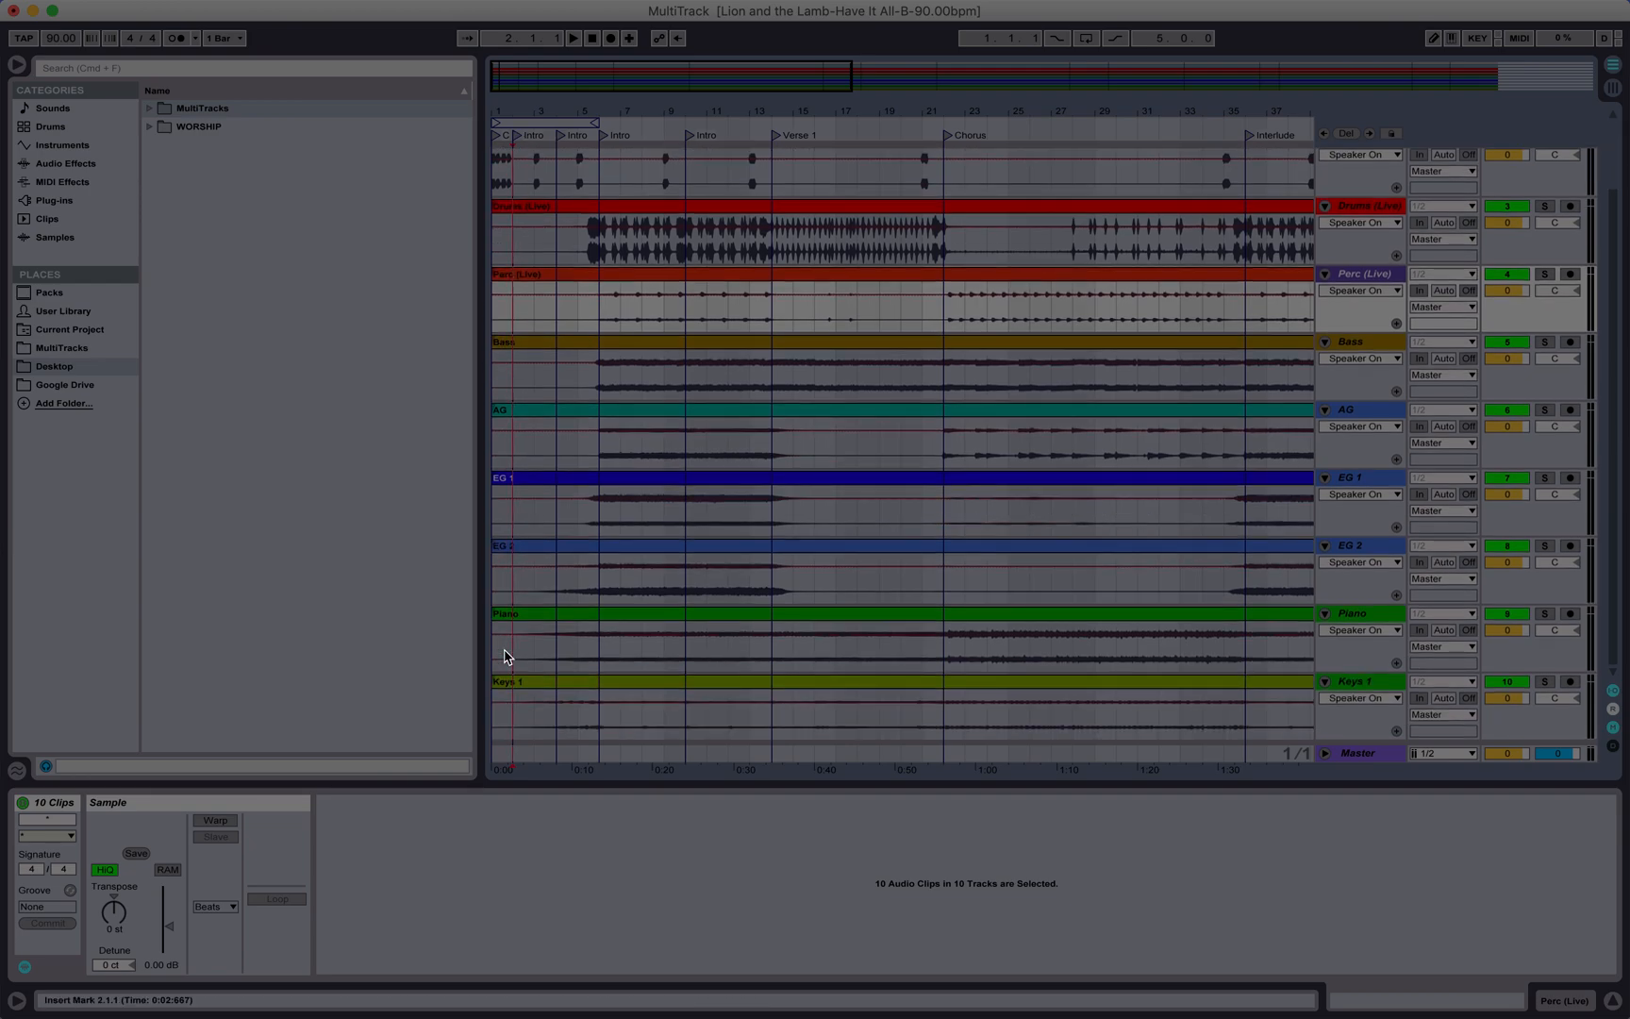
{"action": "scroll", "coordinate": [506, 651], "scroll_direction": "up", "scroll_amount": 3}
{"action": "scroll", "coordinate": [533, 559], "scroll_direction": "down", "scroll_amount": 3}
{"action": "scroll", "coordinate": [530, 557], "scroll_direction": "up", "scroll_amount": 3}
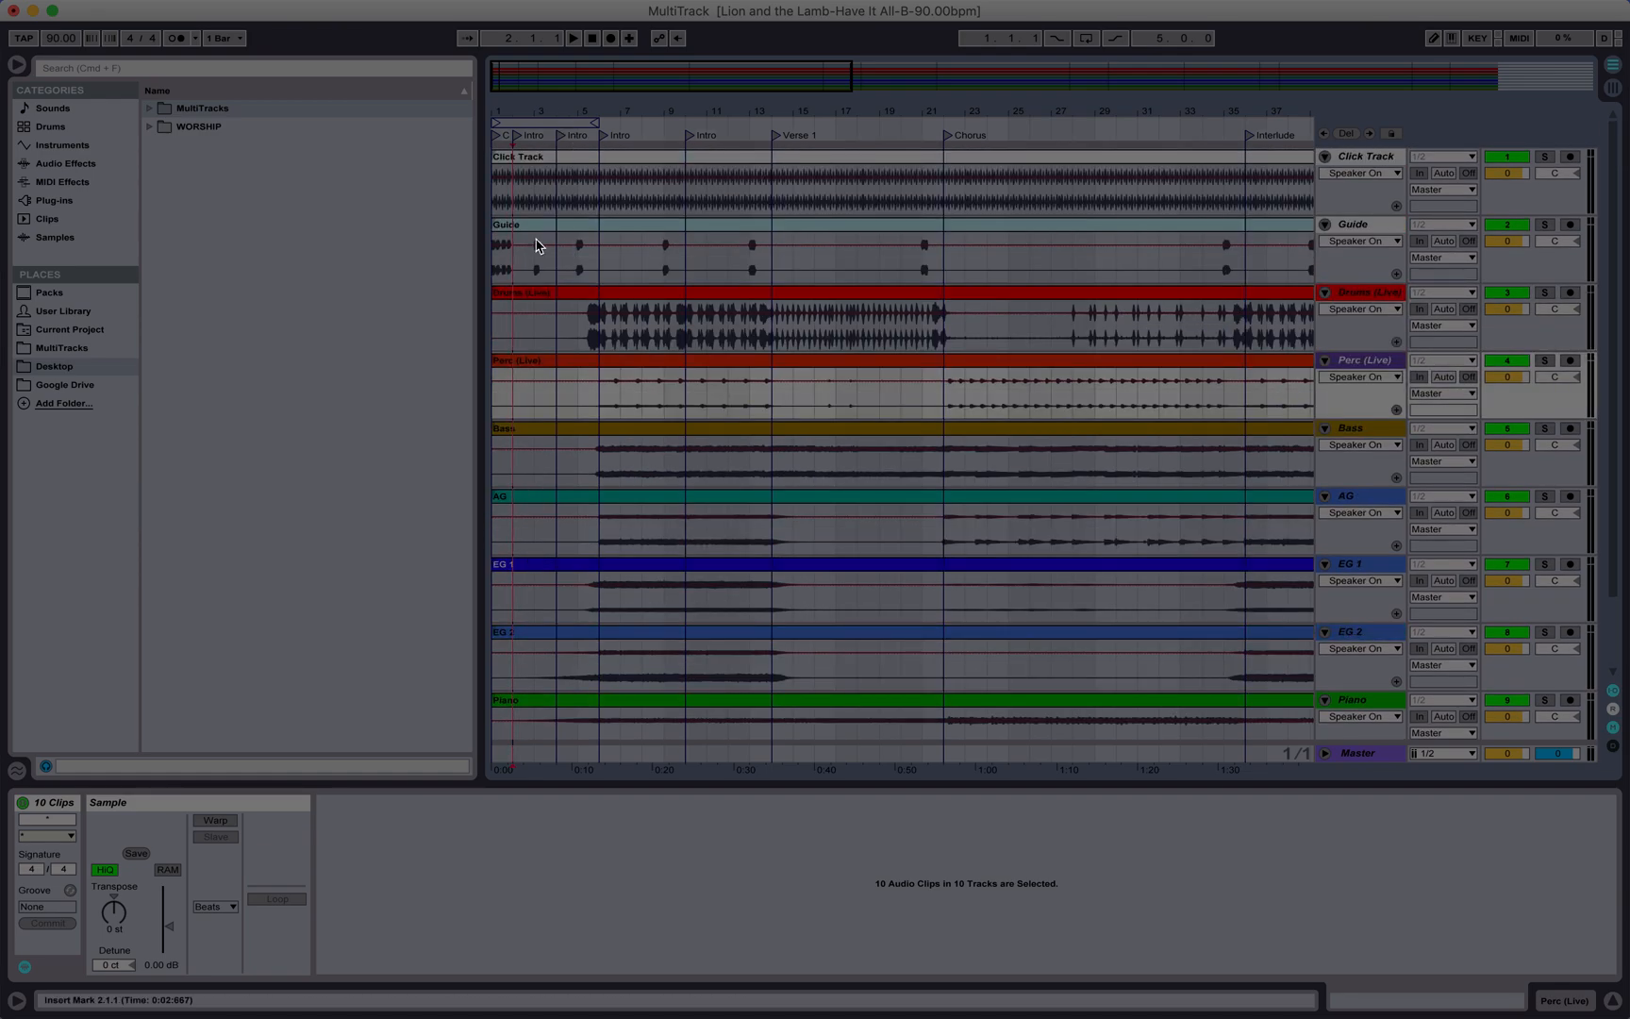
{"action": "scroll", "coordinate": [518, 474], "scroll_direction": "down", "scroll_amount": 3}
{"action": "scroll", "coordinate": [518, 473], "scroll_direction": "up", "scroll_amount": 3}
{"action": "scroll", "coordinate": [518, 474], "scroll_direction": "down", "scroll_amount": 3}
{"action": "scroll", "coordinate": [519, 473], "scroll_direction": "up", "scroll_amount": 3}
{"action": "left_click", "coordinate": [149, 10]}
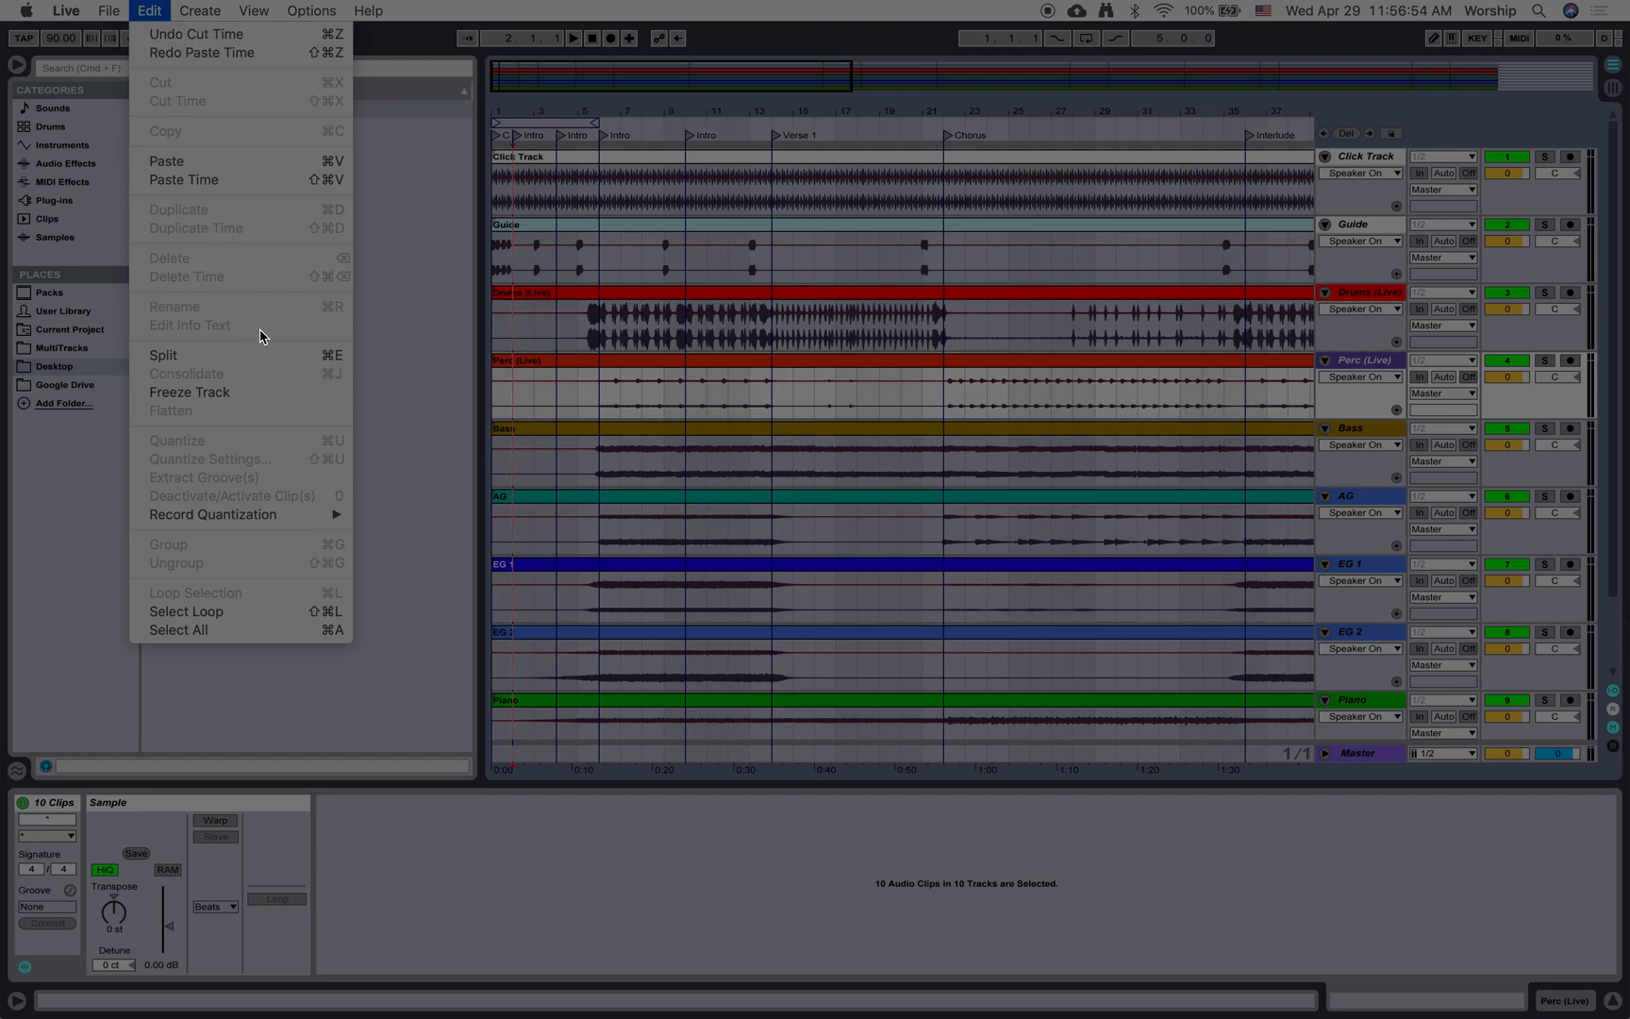
{"action": "mouse_move", "coordinate": [198, 8]}
{"action": "left_click", "coordinate": [517, 176]}
{"action": "left_click", "coordinate": [514, 175]}
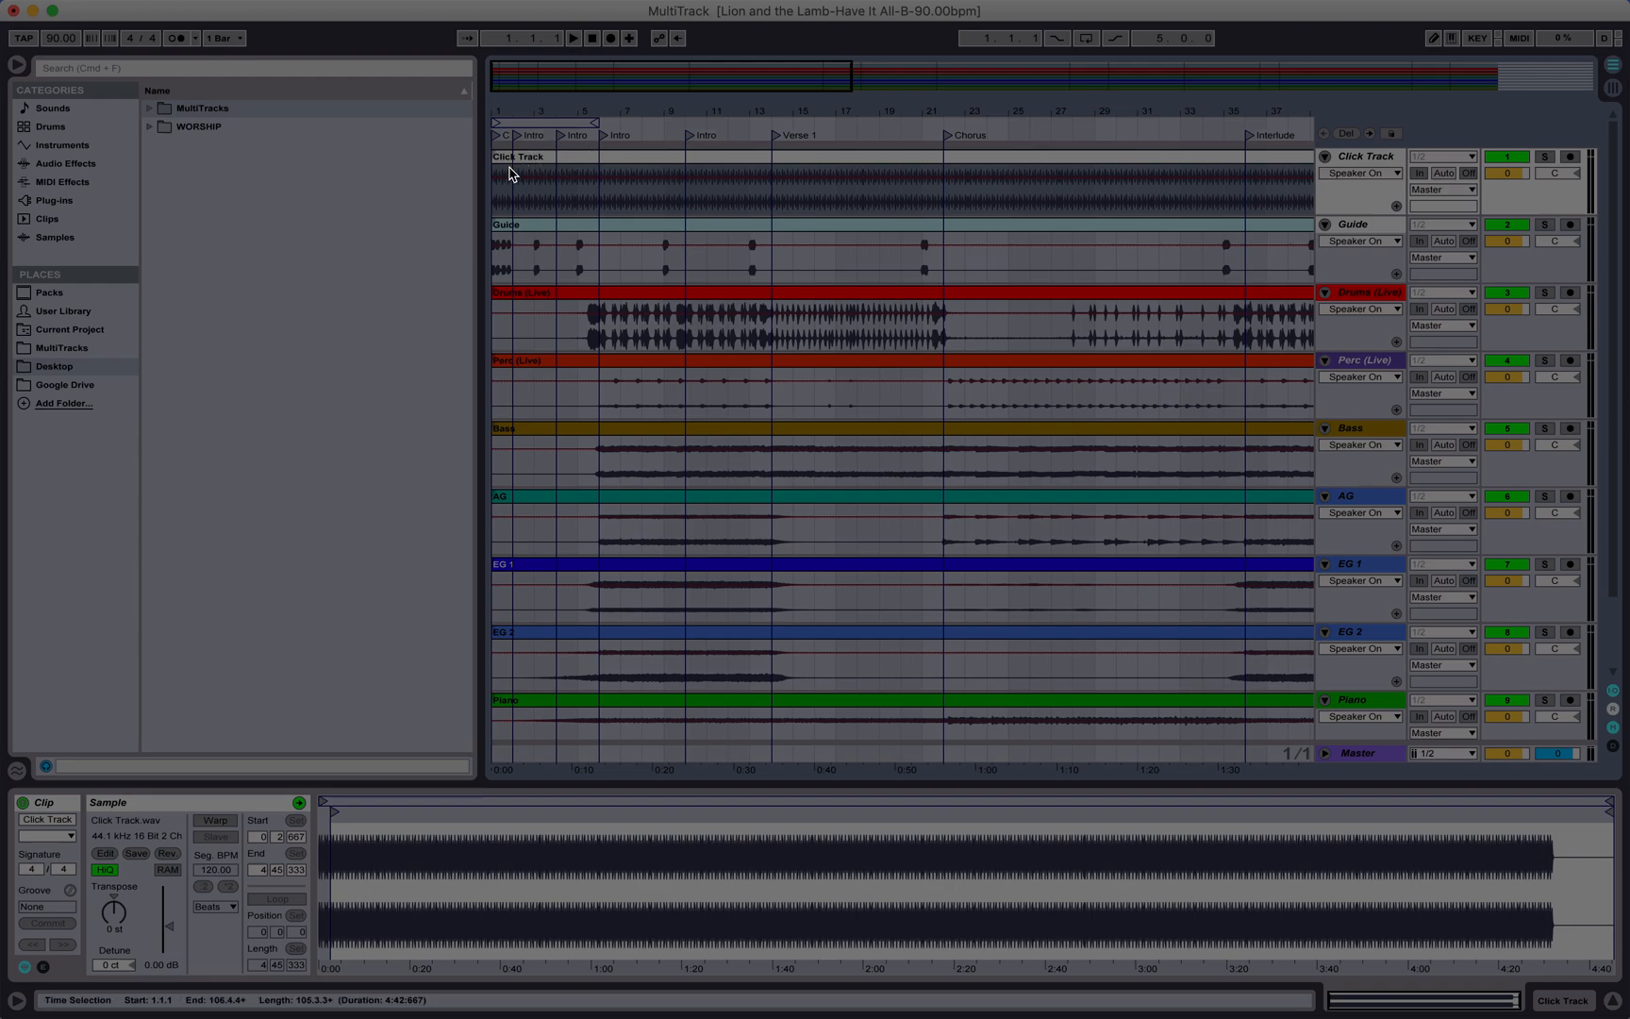
Step: Split all clips across every track at the first Intro marker at bar 2
{"action": "key", "text": "super+a"}
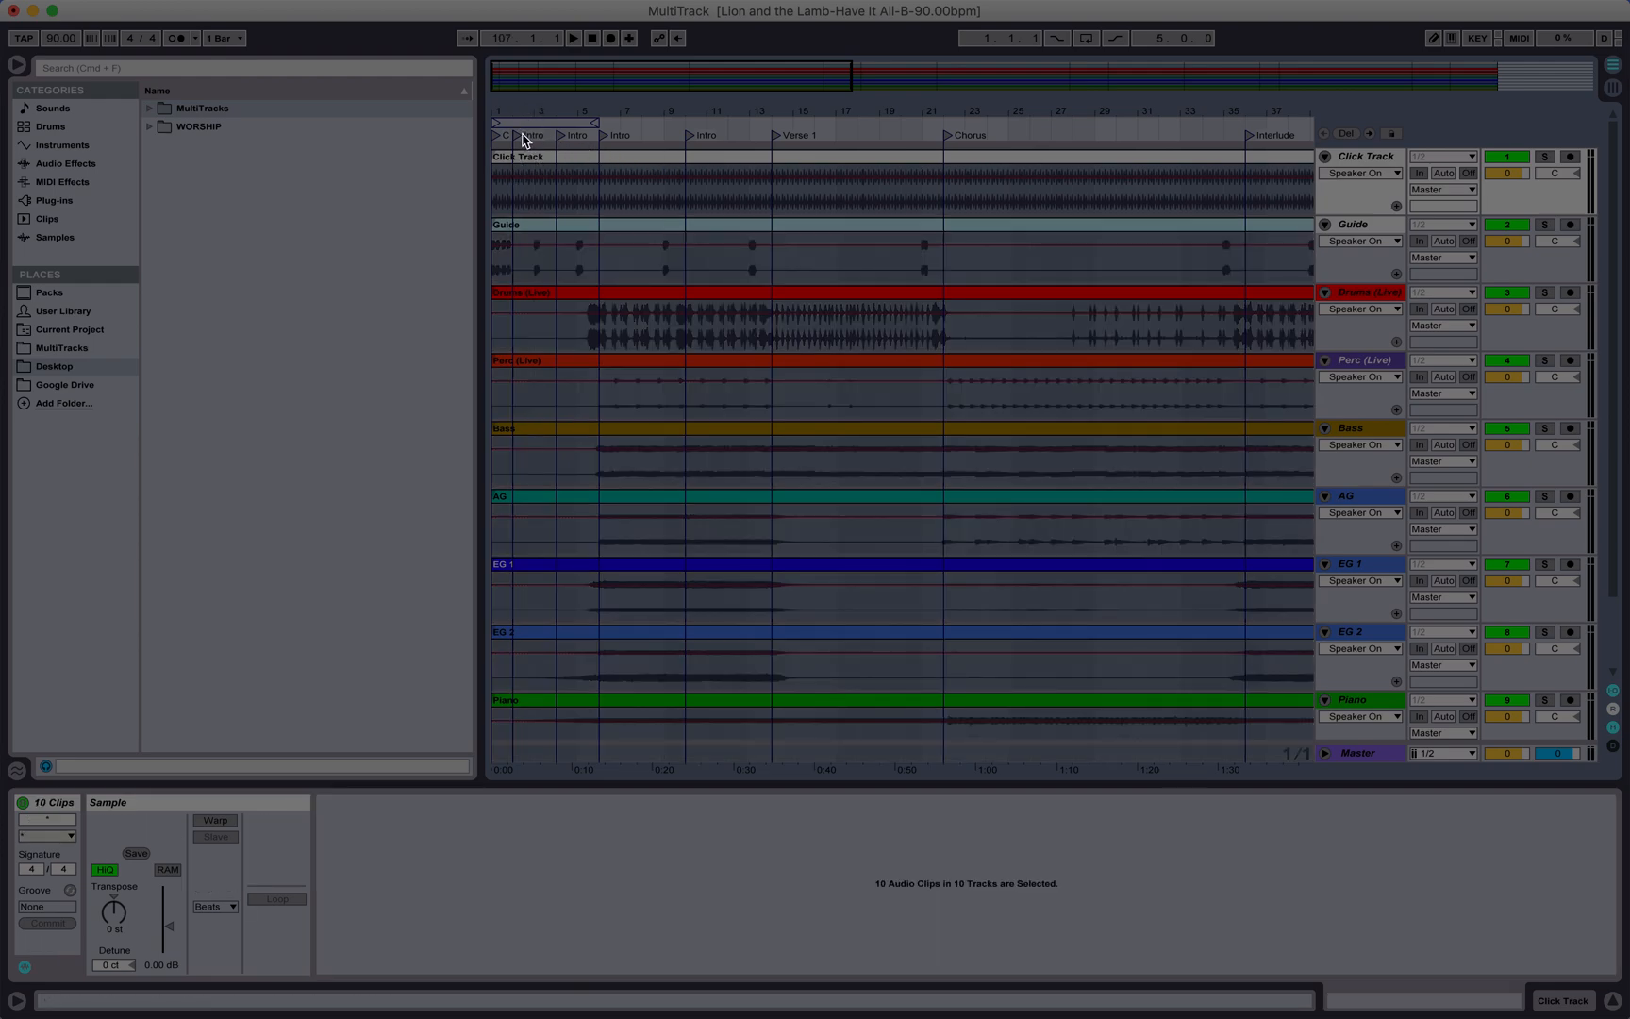
{"action": "left_click", "coordinate": [520, 141]}
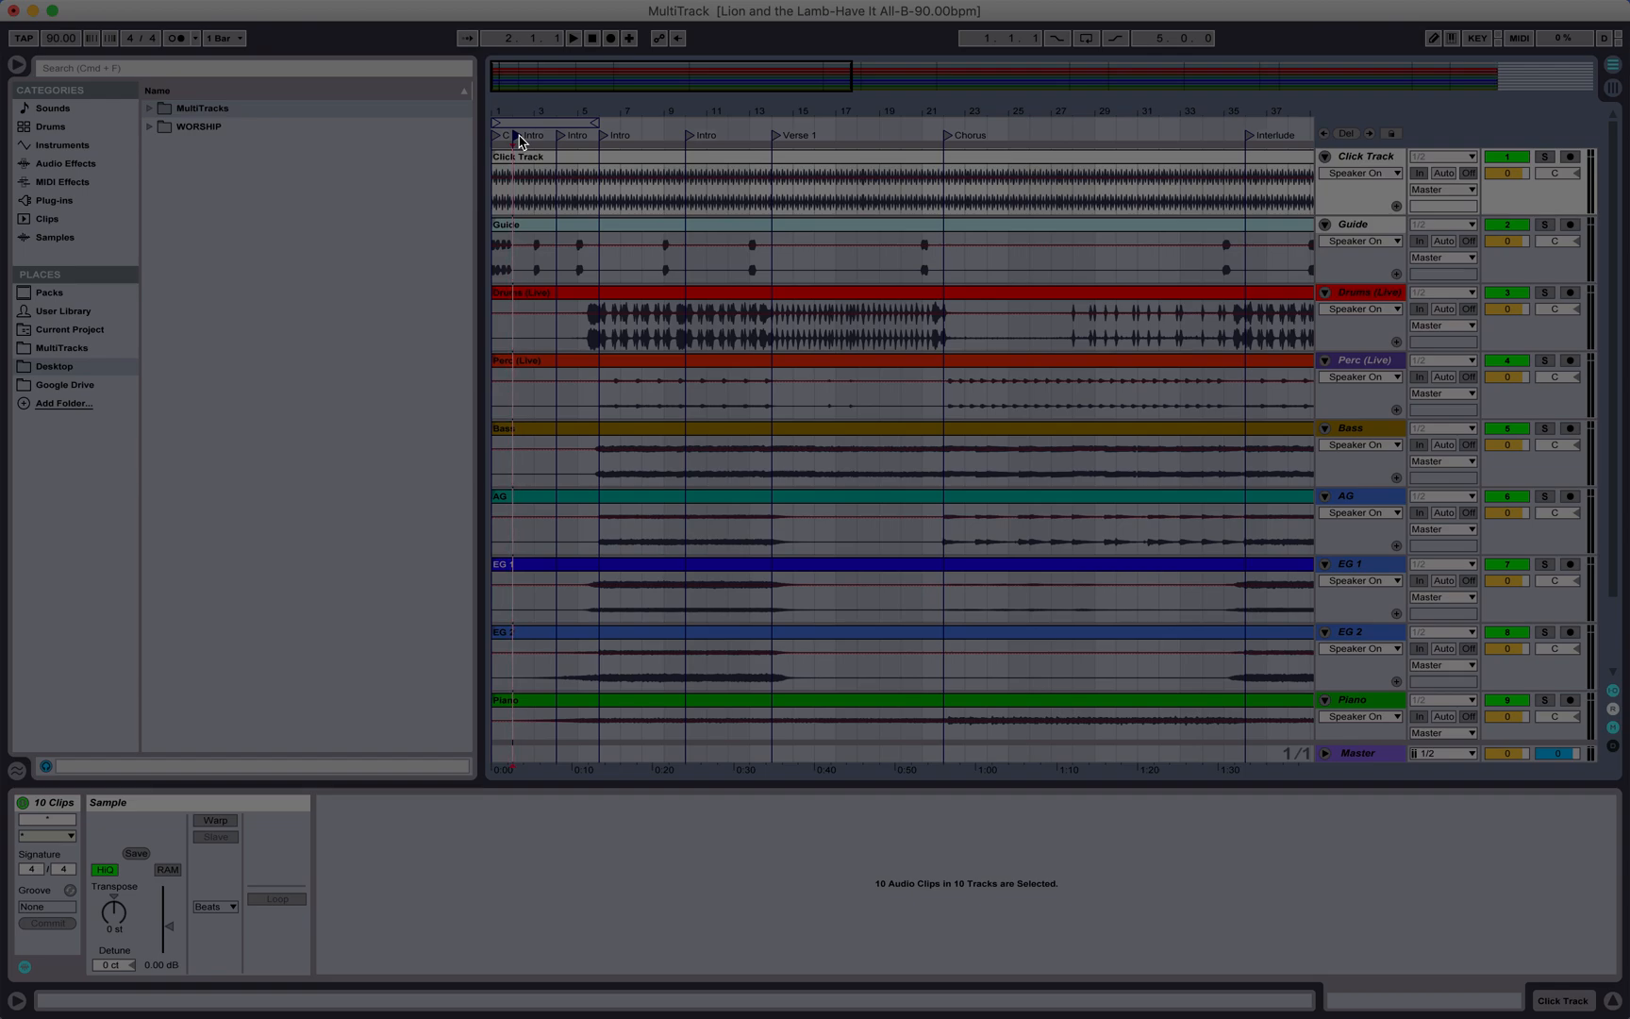
{"action": "key", "text": "super+e"}
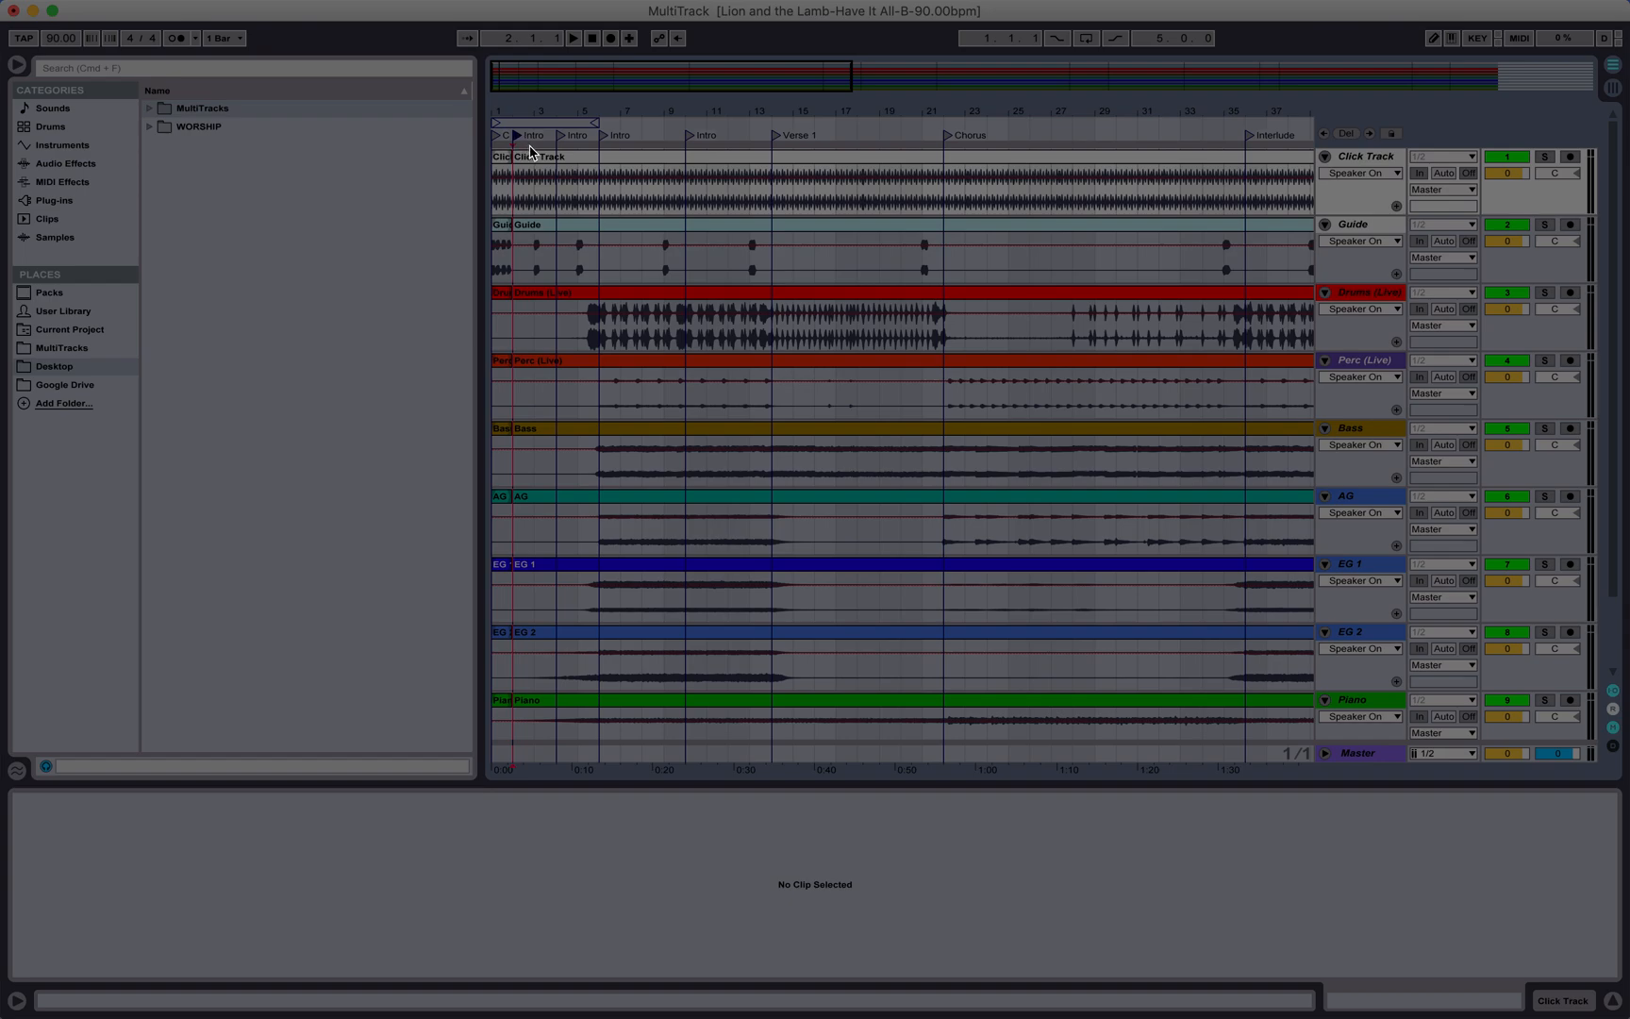
Step: Select the clip pieces on either side of the new split to check their start and end points
{"action": "left_click", "coordinate": [501, 162]}
{"action": "left_click", "coordinate": [526, 161]}
{"action": "left_click", "coordinate": [526, 160]}
{"action": "left_click", "coordinate": [505, 160]}
{"action": "left_click", "coordinate": [526, 161]}
{"action": "left_click", "coordinate": [524, 158]}
{"action": "left_click", "coordinate": [505, 159]}
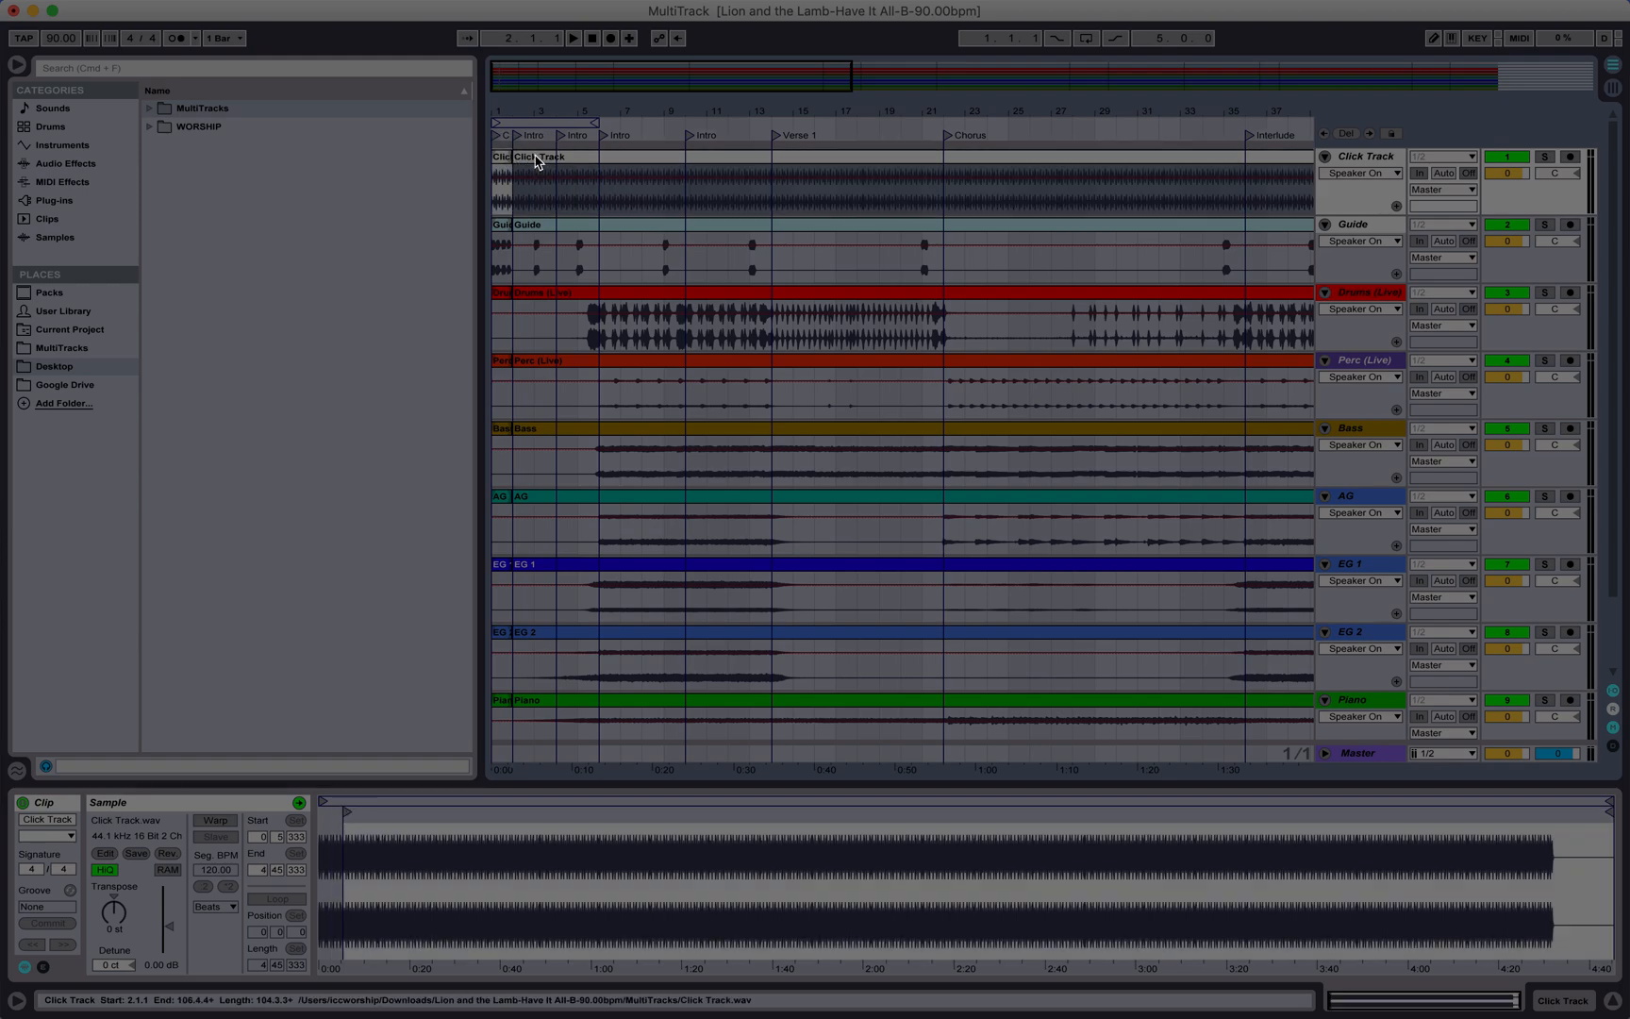
{"action": "left_click", "coordinate": [539, 159]}
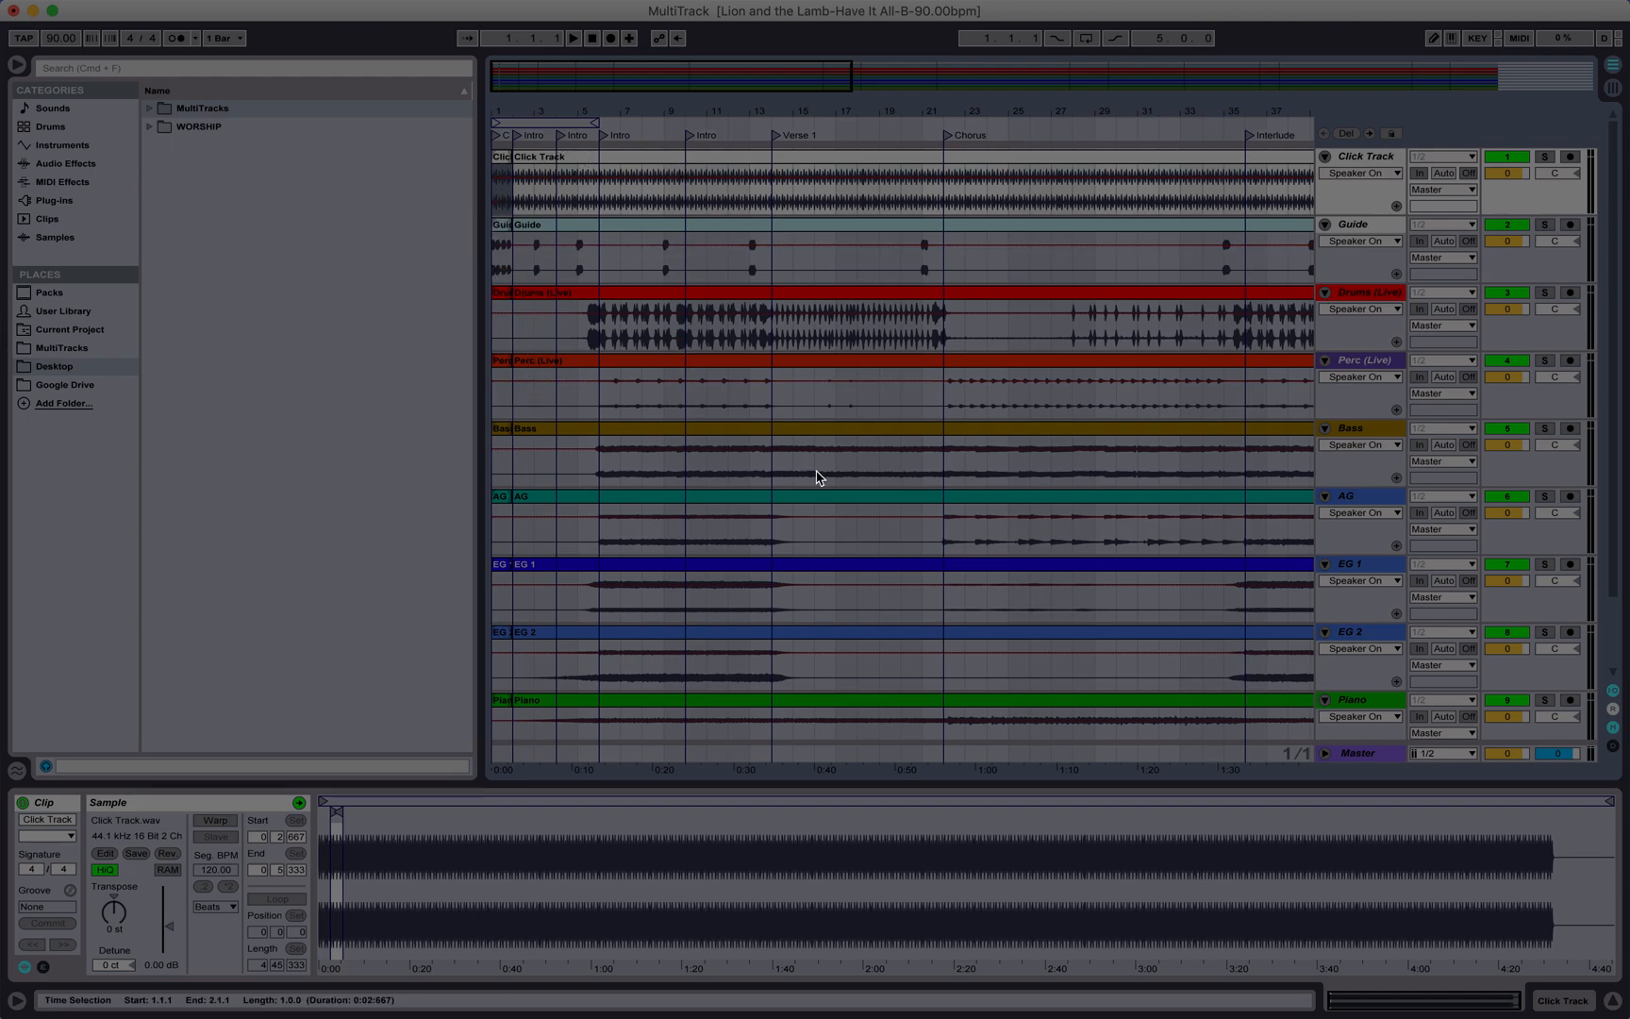
Step: Toggle repeatedly between Session and Arrangement views
{"action": "key", "text": "Tab"}
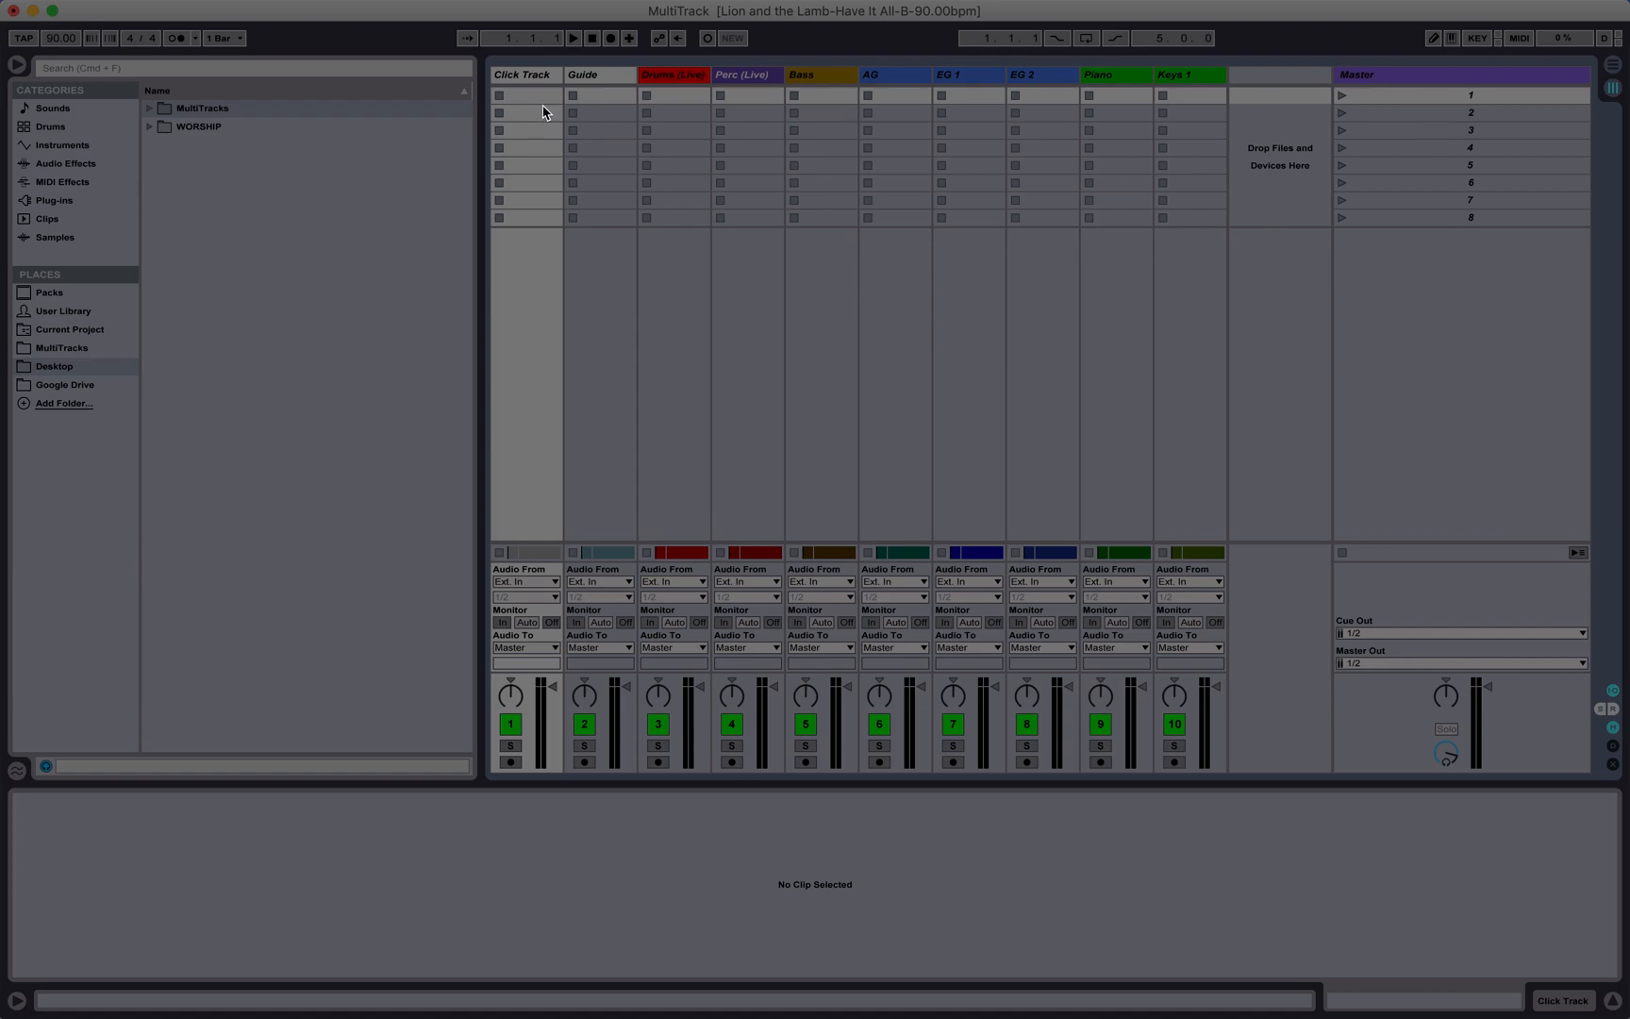
{"action": "key", "text": "Tab"}
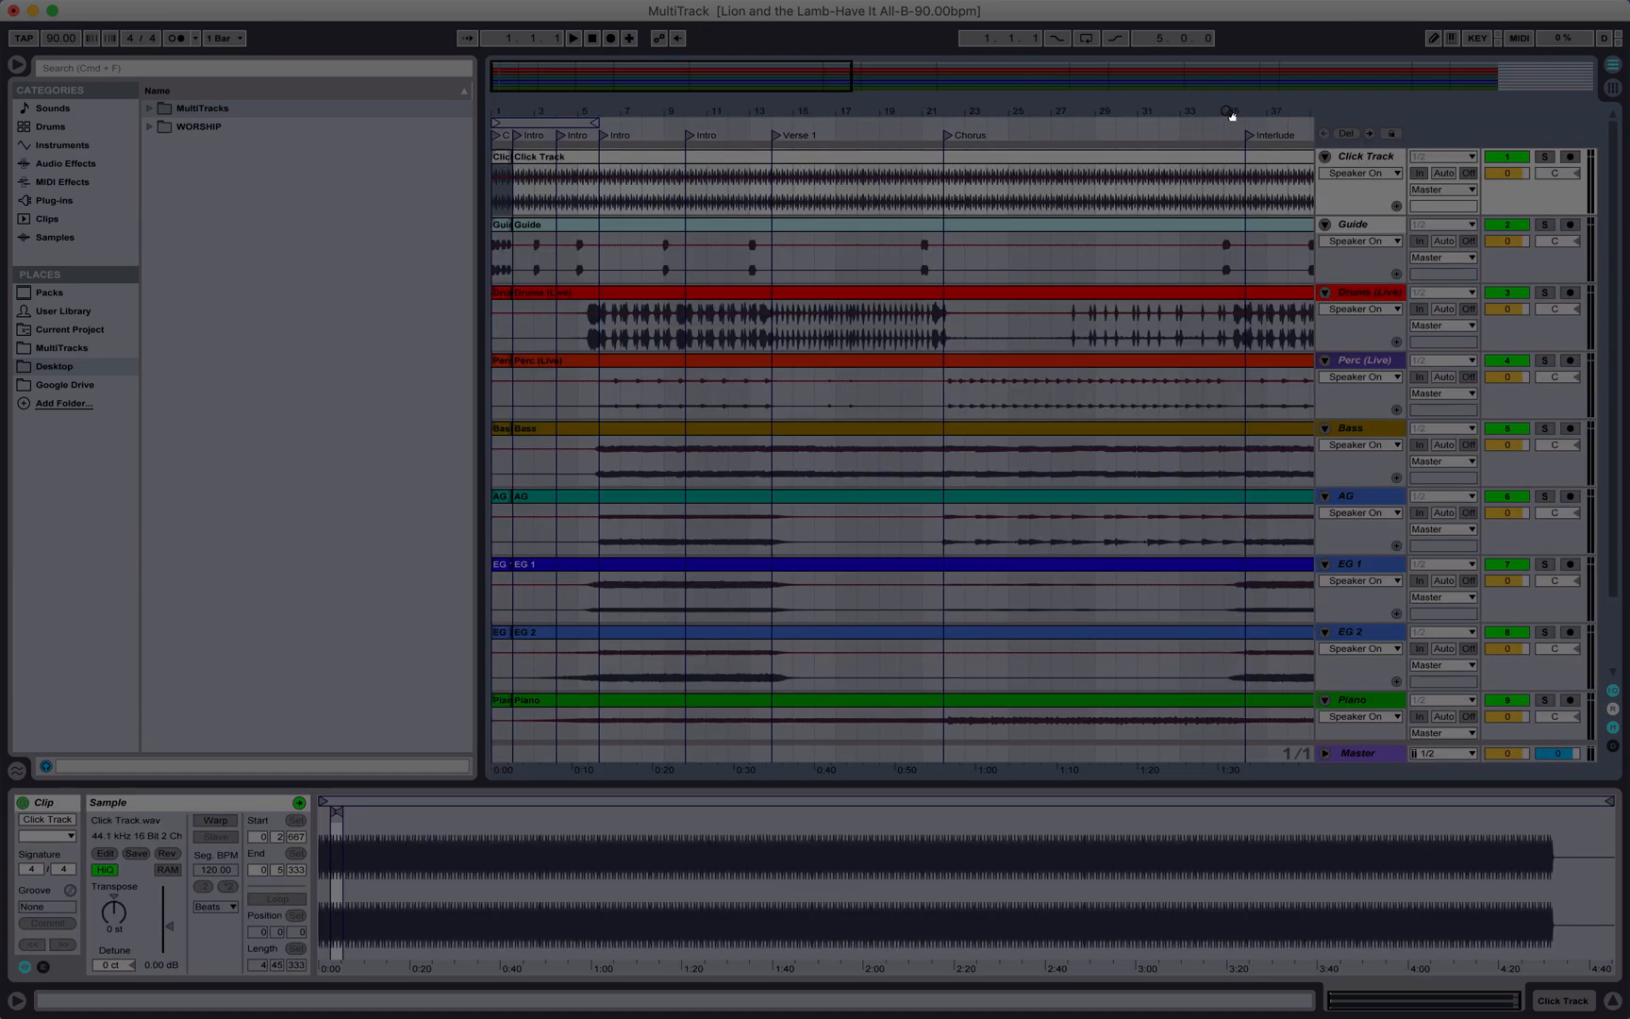
{"action": "key", "text": "Tab"}
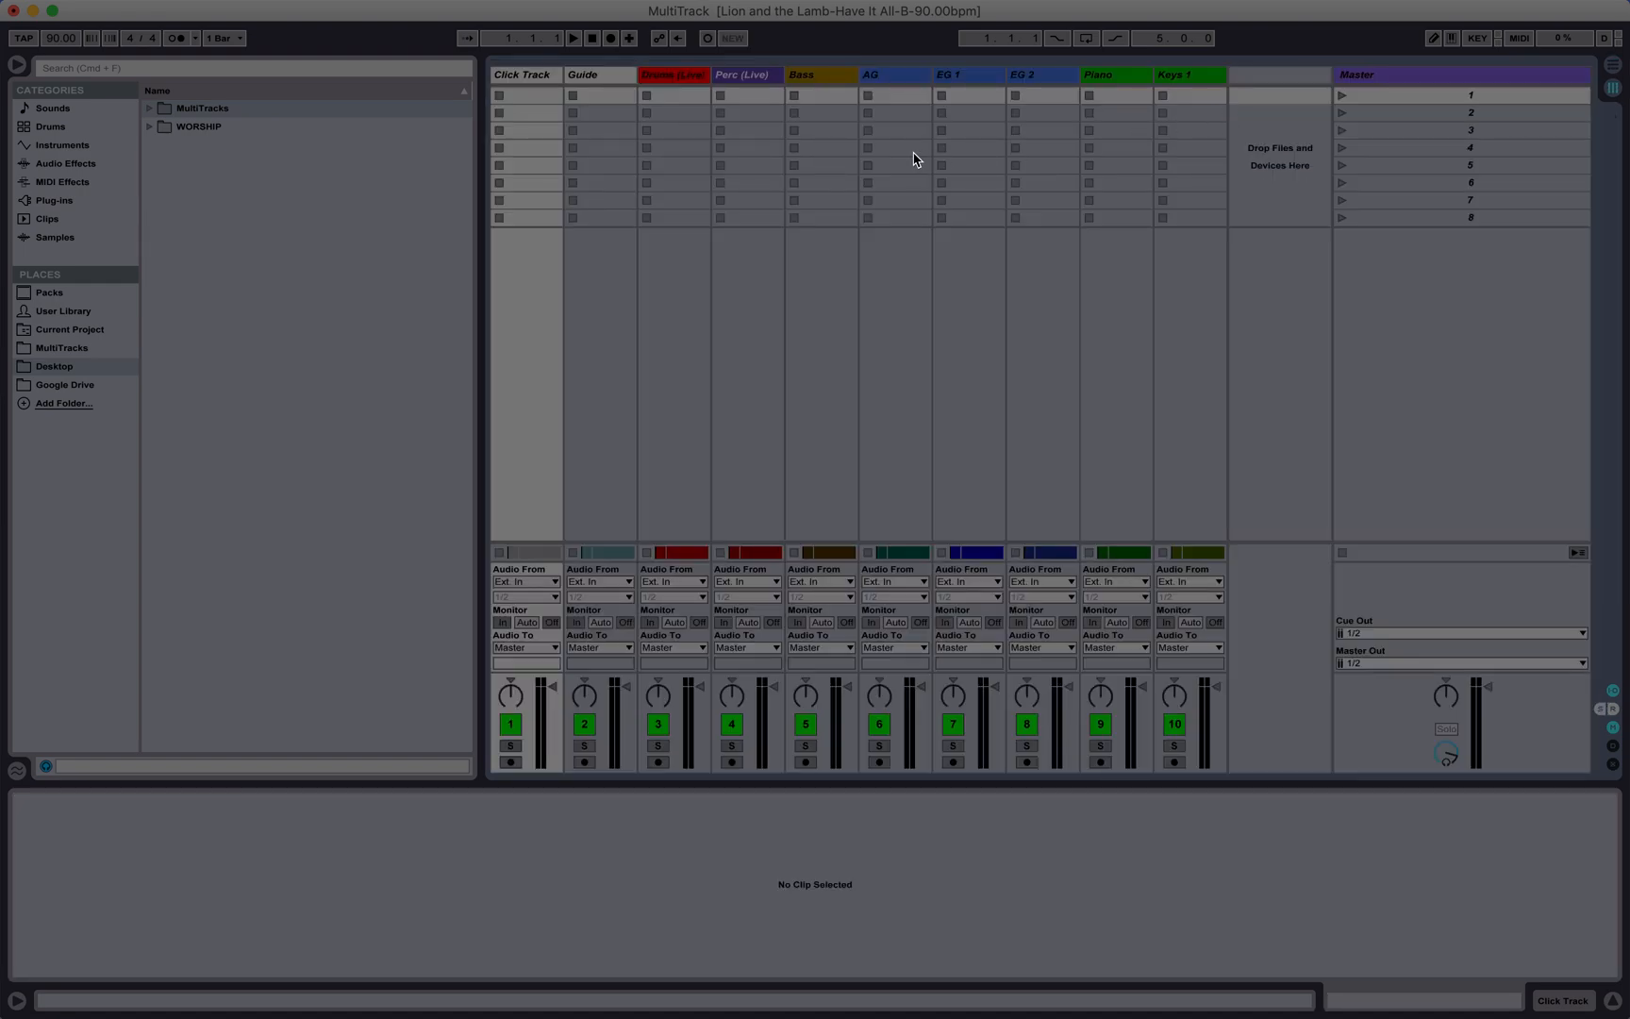
{"action": "key", "text": "Tab"}
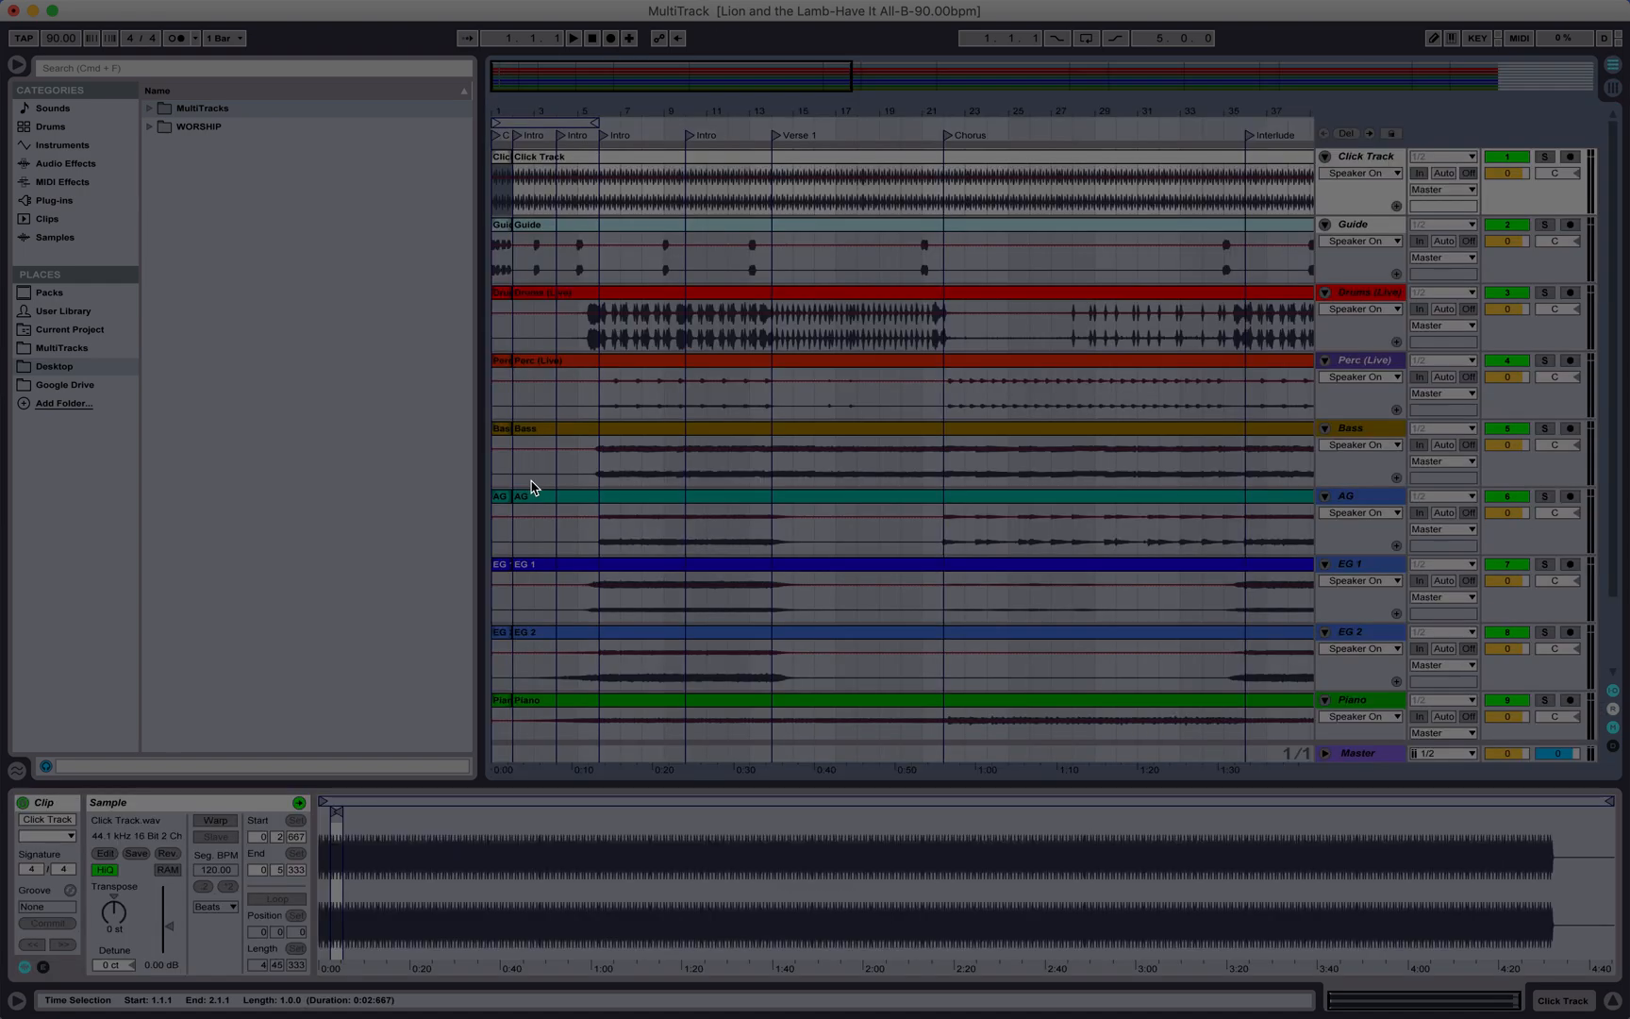
{"action": "key", "text": "Tab"}
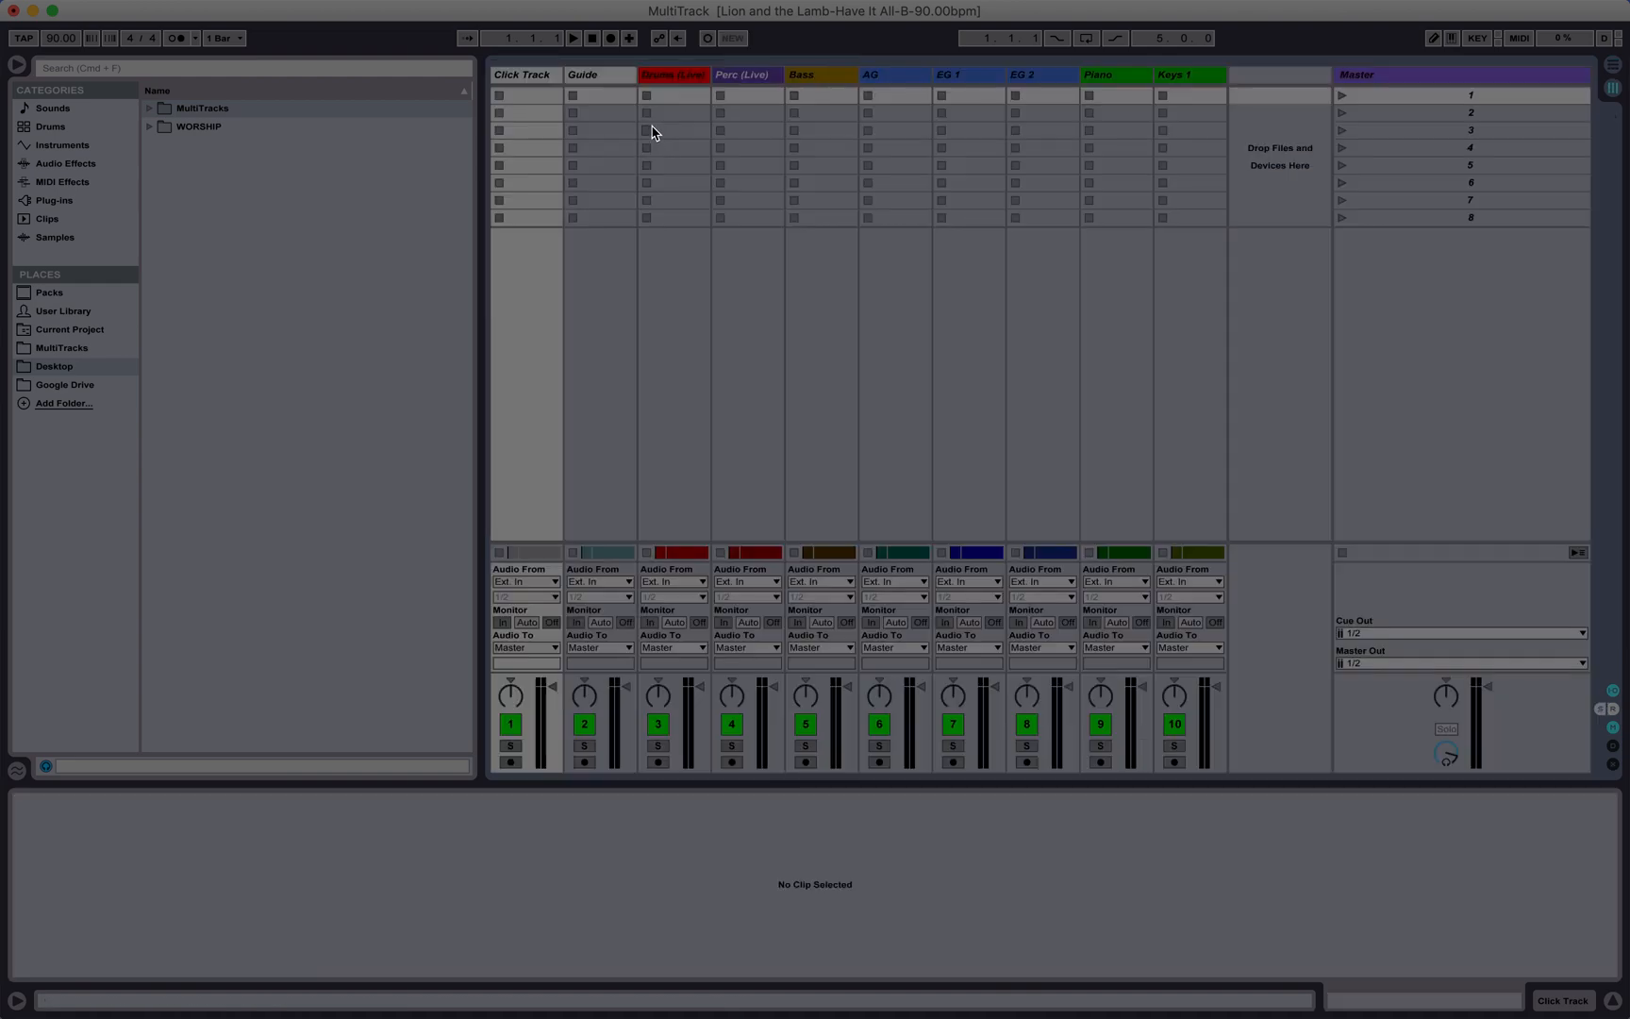
{"action": "key", "text": "Tab"}
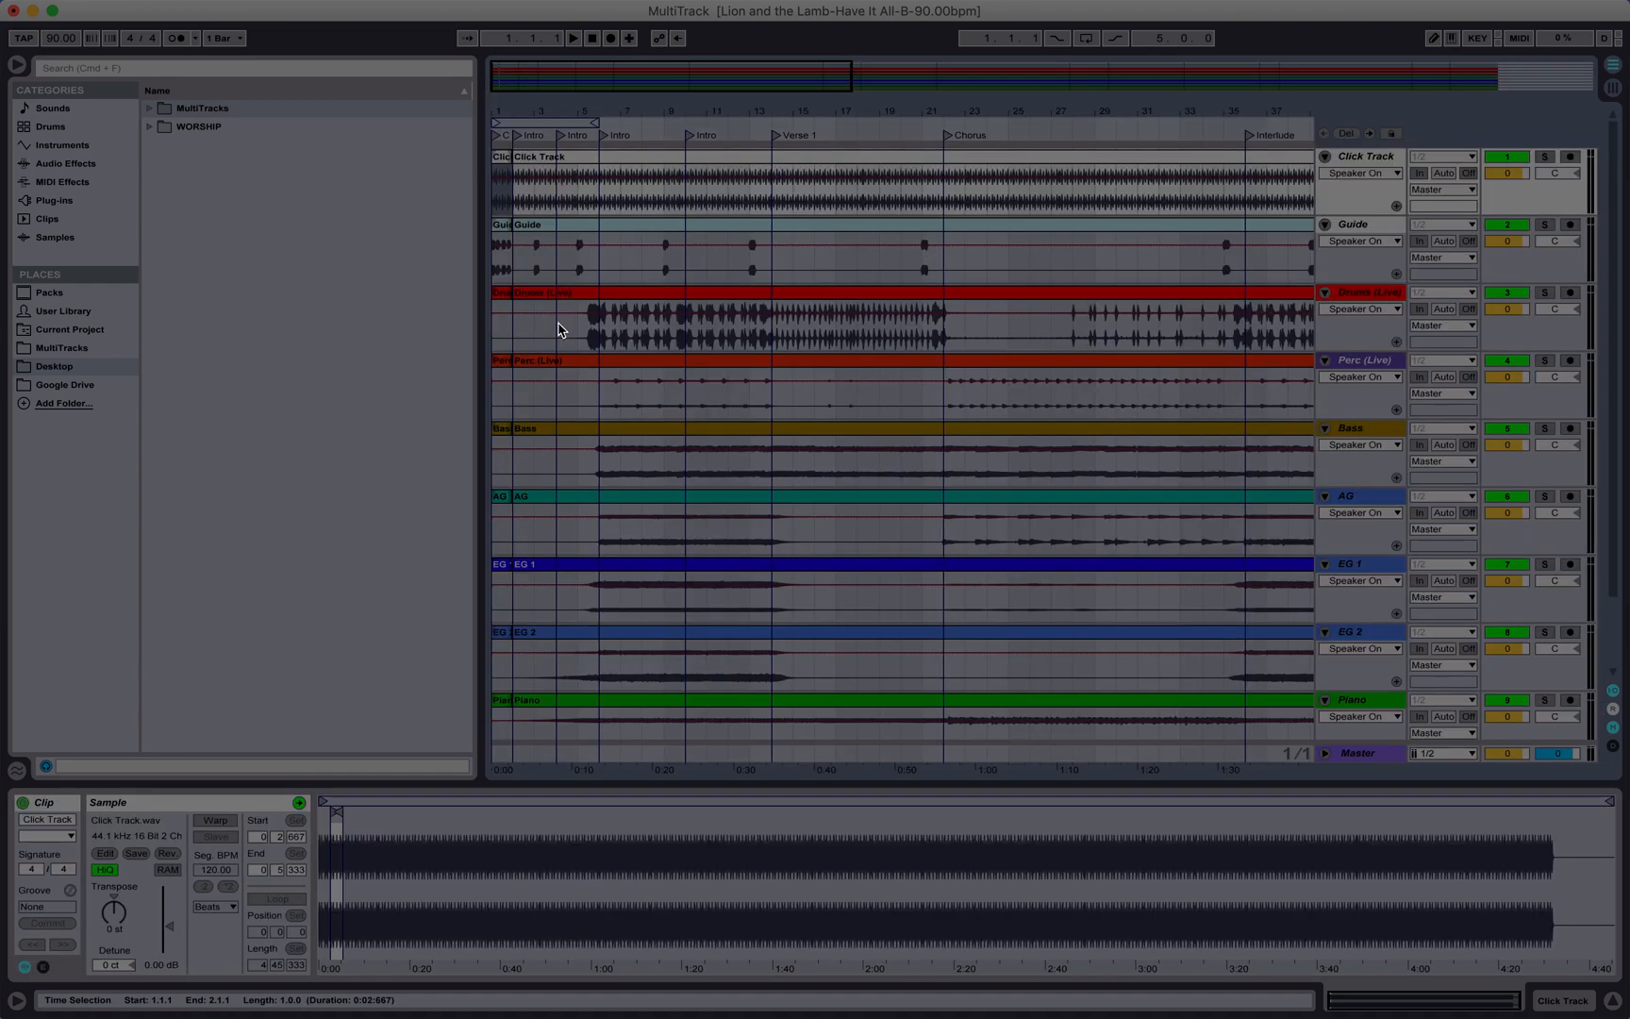
Step: Split all clips at the following Intro, Verse 1 and Chorus section markers
{"action": "left_click", "coordinate": [523, 160]}
{"action": "key", "text": "super+a"}
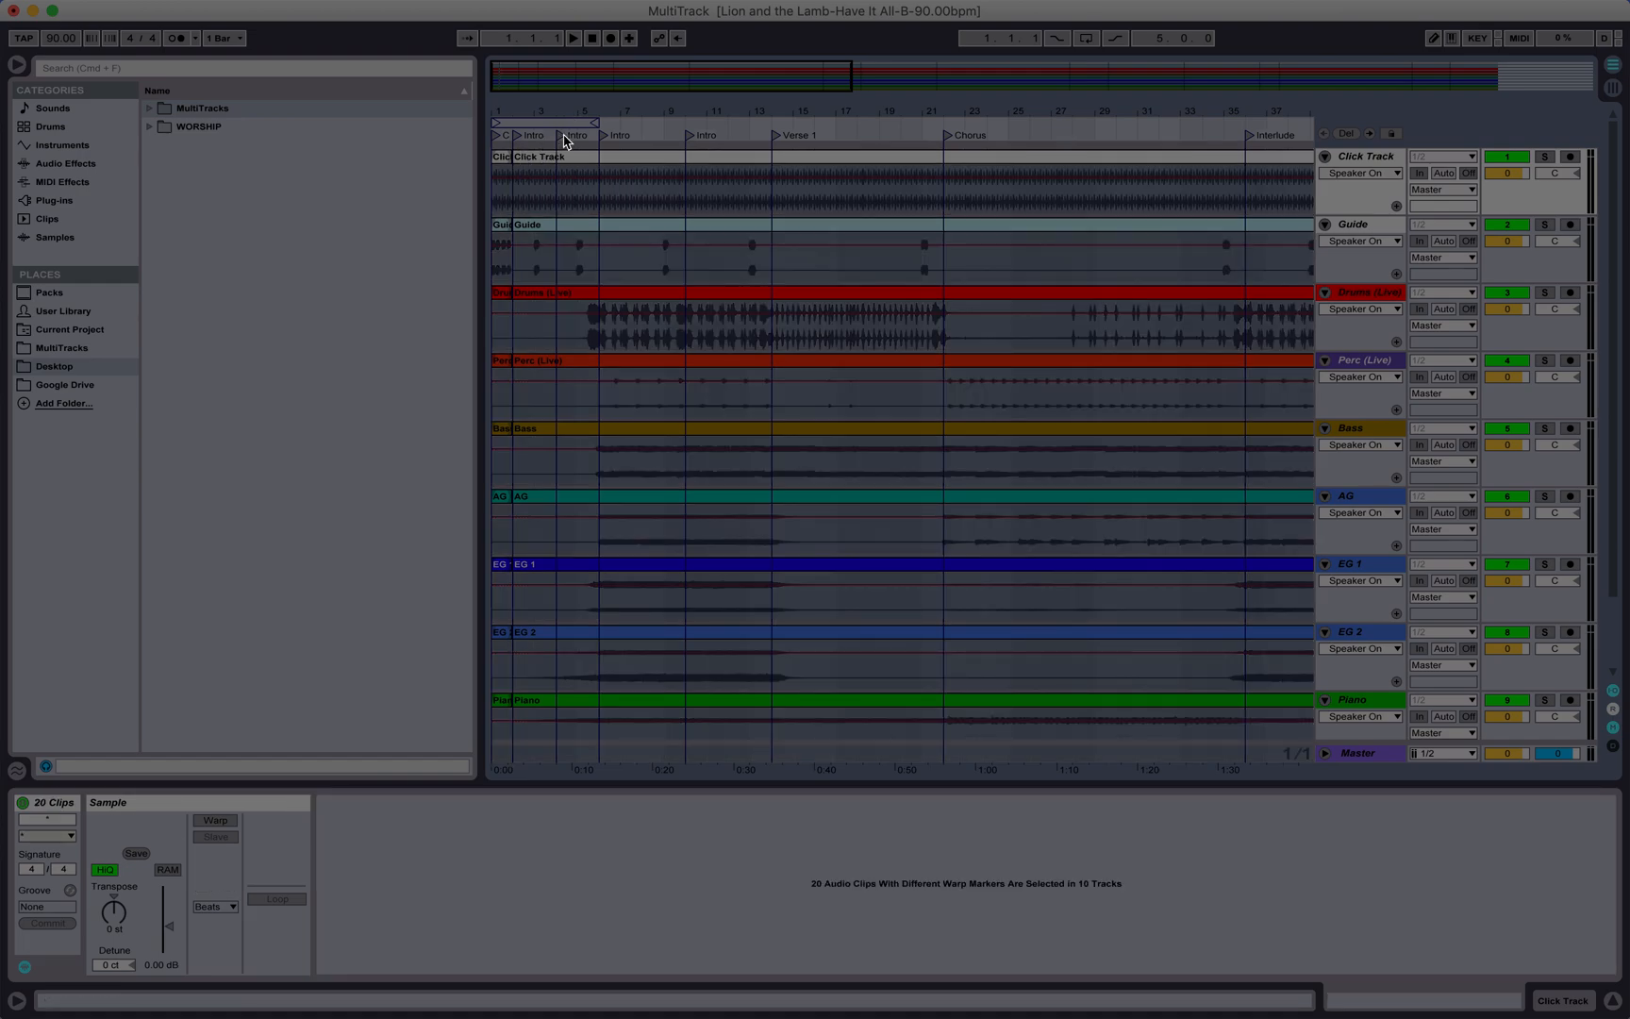
{"action": "left_click", "coordinate": [563, 138]}
{"action": "key", "text": "super+e"}
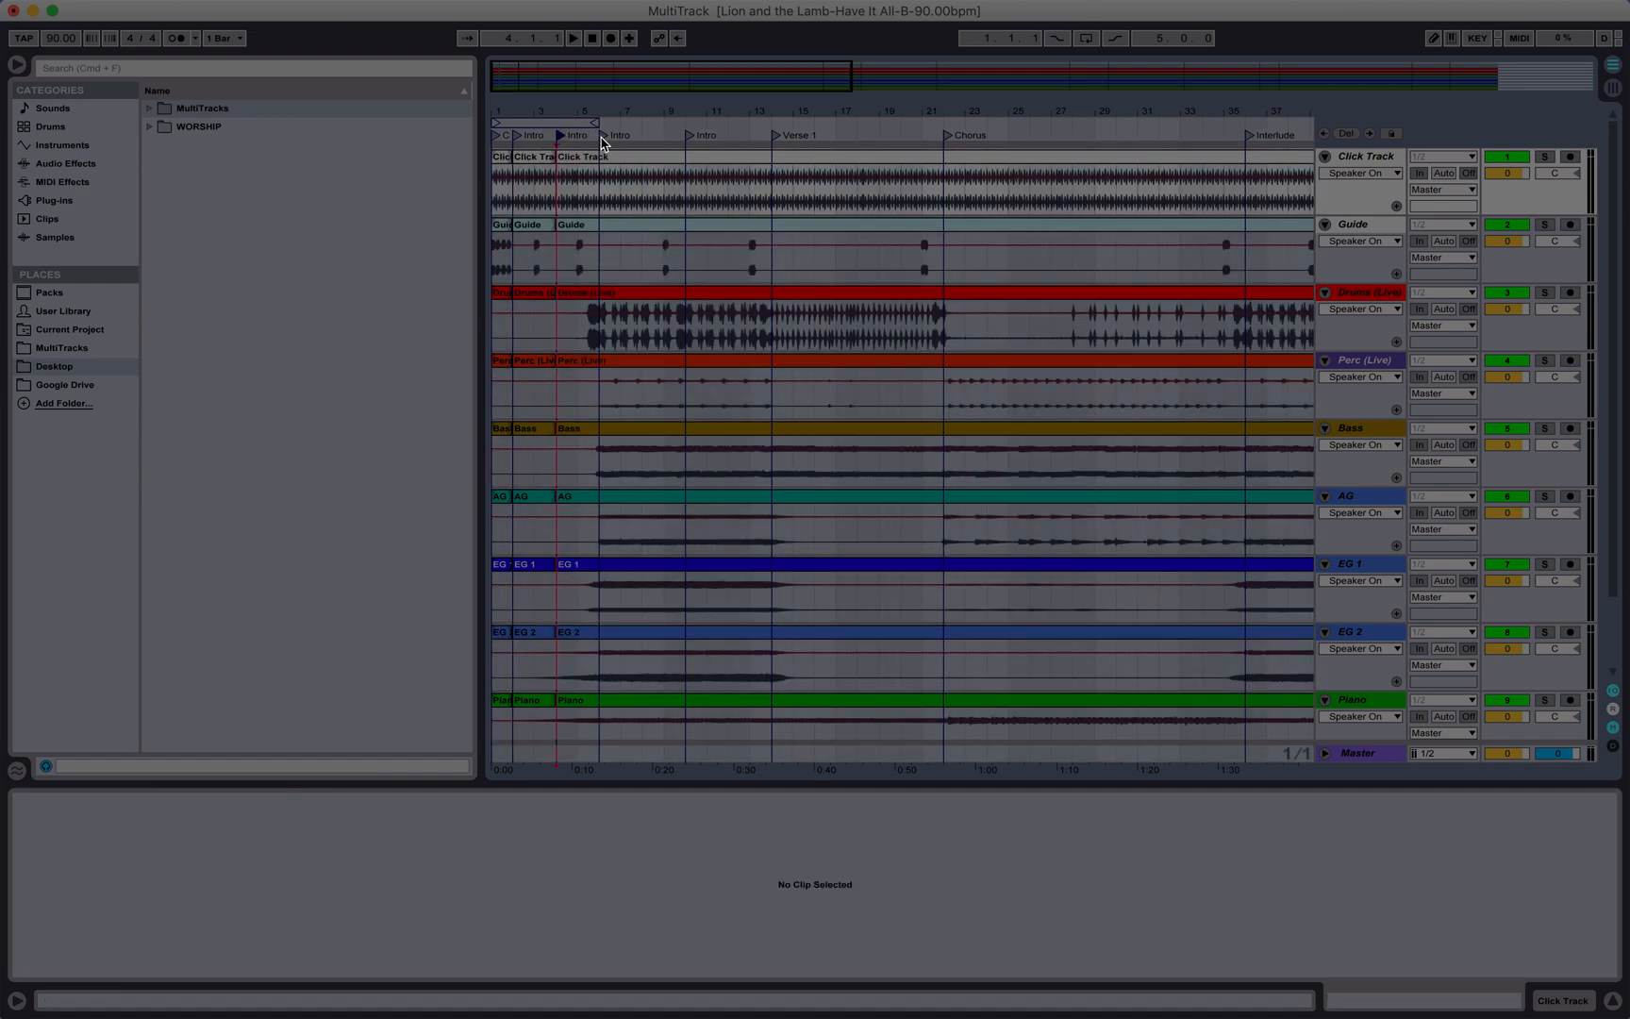
{"action": "left_click", "coordinate": [604, 137]}
{"action": "key", "text": "super+a"}
{"action": "key", "text": "super+e"}
{"action": "left_click", "coordinate": [687, 138]}
{"action": "key", "text": "super+a"}
{"action": "left_click", "coordinate": [779, 135]}
{"action": "key", "text": "super+e"}
{"action": "left_click", "coordinate": [948, 135]}
{"action": "key", "text": "super+e"}
{"action": "scroll", "coordinate": [920, 305], "scroll_direction": "right", "scroll_amount": 5}
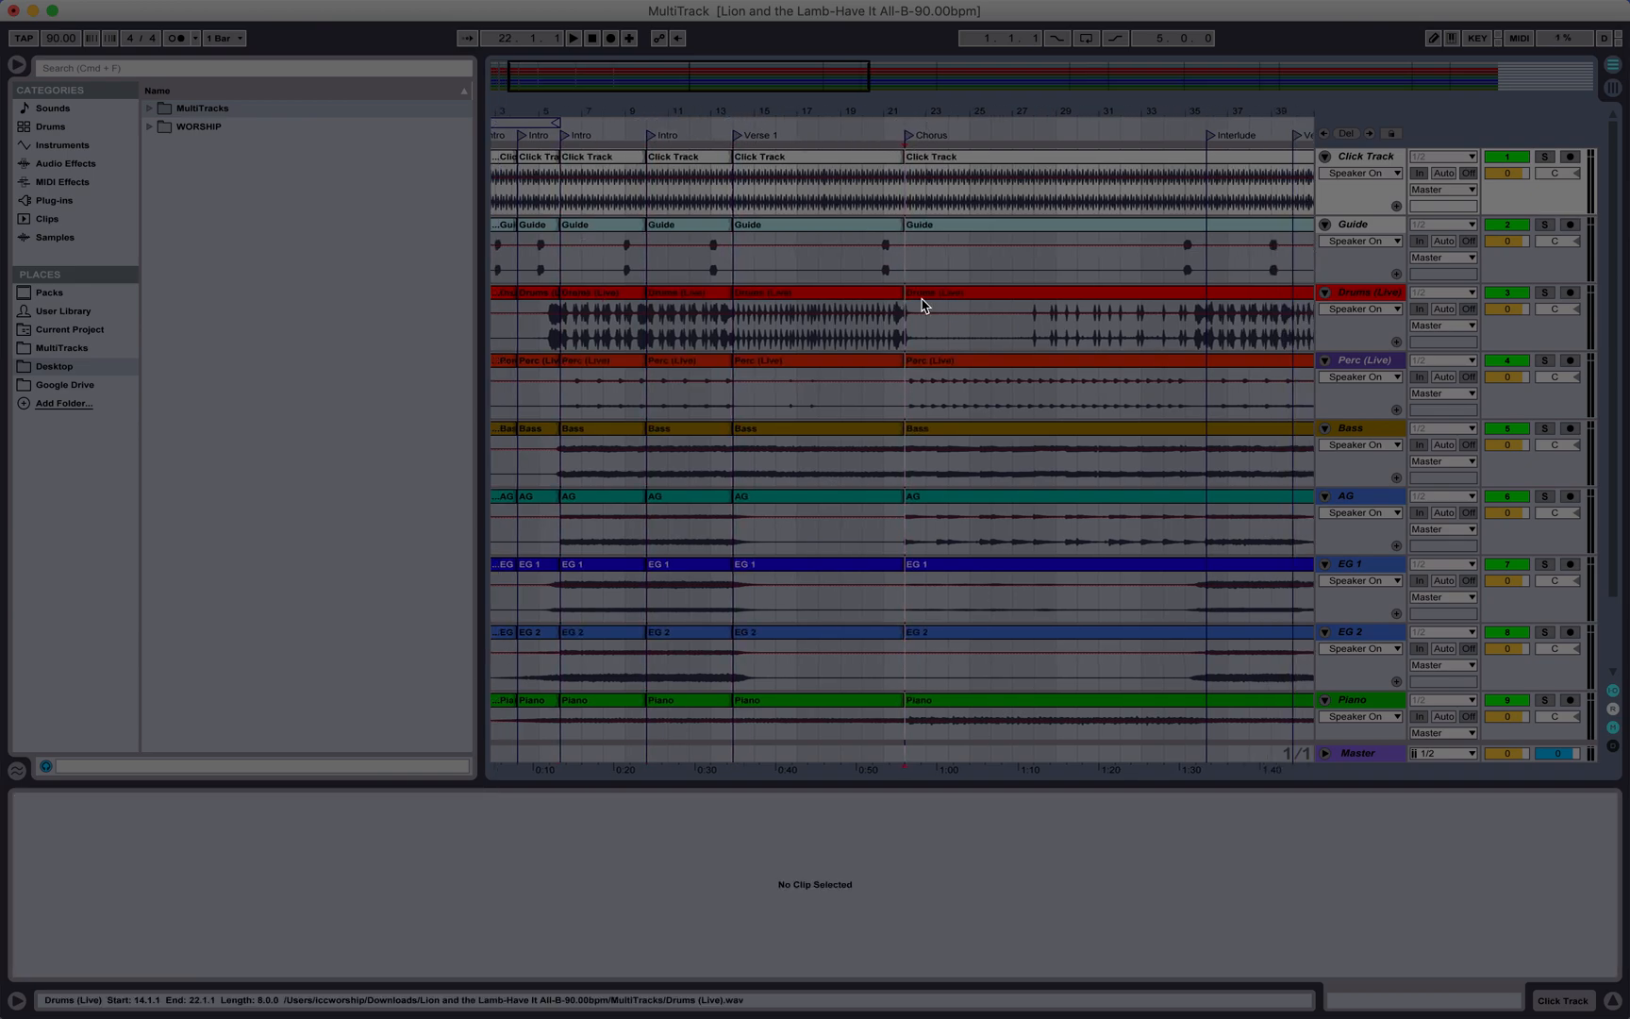
Step: Split all clips at each later section marker through the Interludes, Verse 2, Choruses, Bridges and Vamp
{"action": "left_click", "coordinate": [998, 136]}
{"action": "key", "text": "super+e"}
{"action": "scroll", "coordinate": [990, 198], "scroll_direction": "right", "scroll_amount": 3}
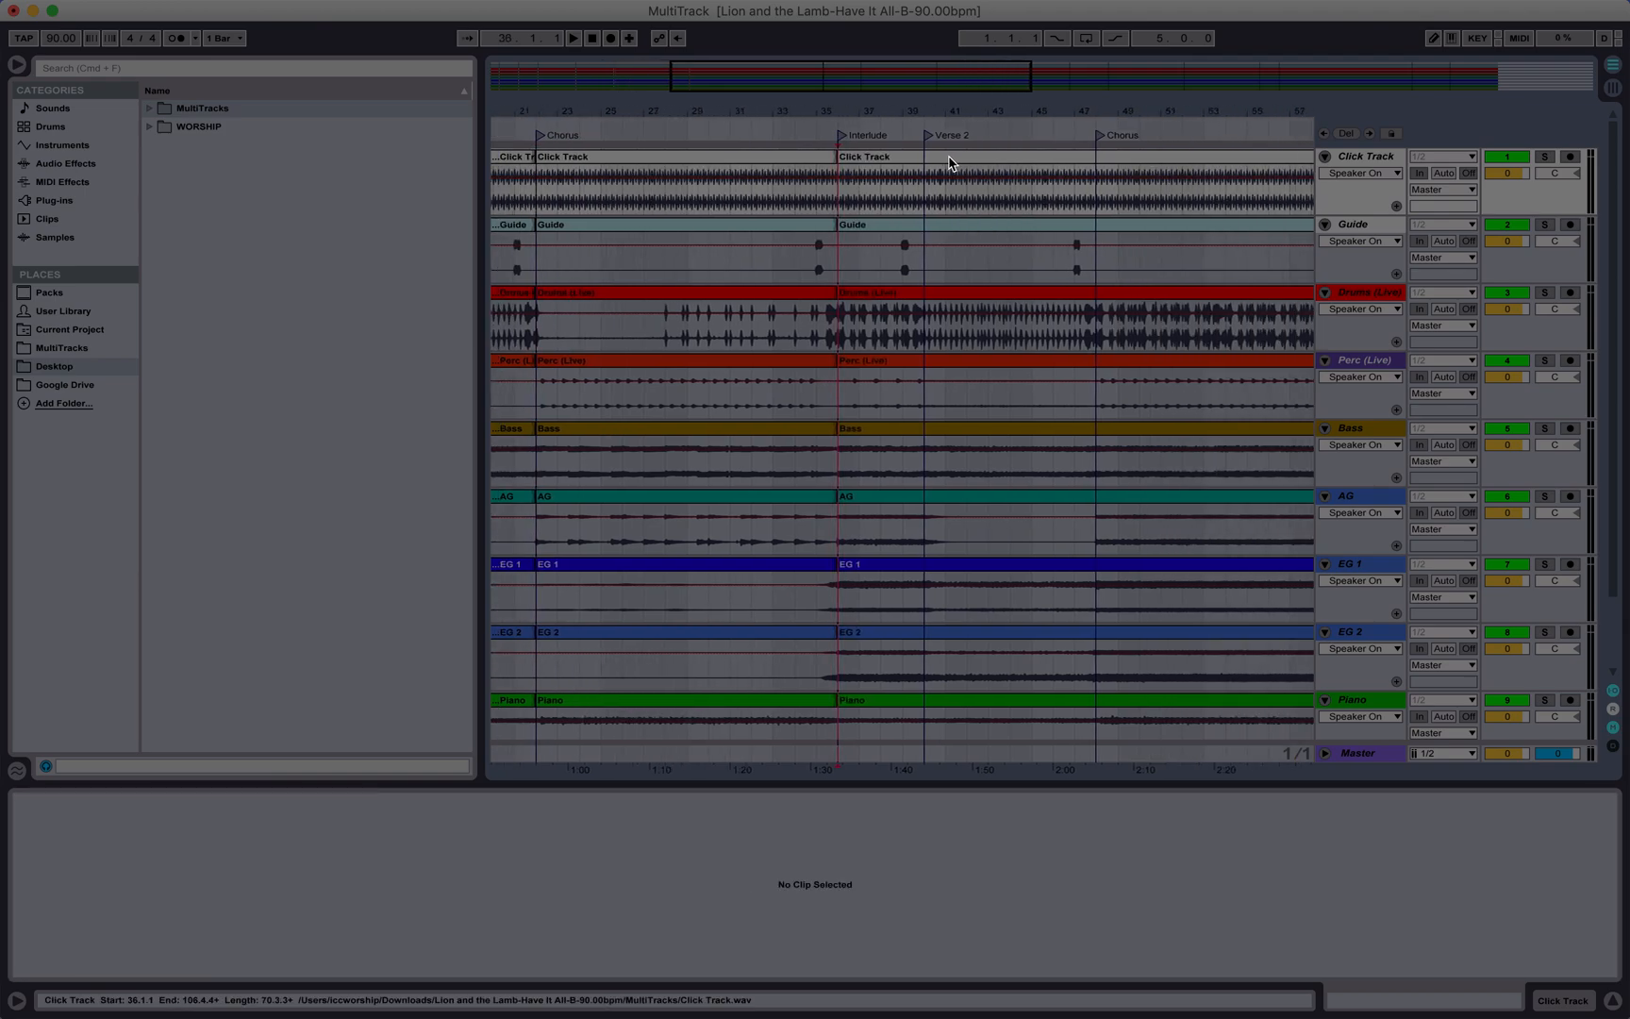
{"action": "left_click", "coordinate": [932, 136]}
{"action": "key", "text": "super+e"}
{"action": "scroll", "coordinate": [1108, 295], "scroll_direction": "right", "scroll_amount": 2}
{"action": "scroll", "coordinate": [1108, 295], "scroll_direction": "right", "scroll_amount": 3}
{"action": "left_click", "coordinate": [853, 138]}
{"action": "key", "text": "super+e"}
{"action": "scroll", "coordinate": [924, 220], "scroll_direction": "right", "scroll_amount": 4}
{"action": "left_click", "coordinate": [956, 136]}
{"action": "key", "text": "super+e"}
{"action": "left_click", "coordinate": [1042, 136]}
{"action": "key", "text": "super+e"}
{"action": "scroll", "coordinate": [1103, 218], "scroll_direction": "right", "scroll_amount": 3}
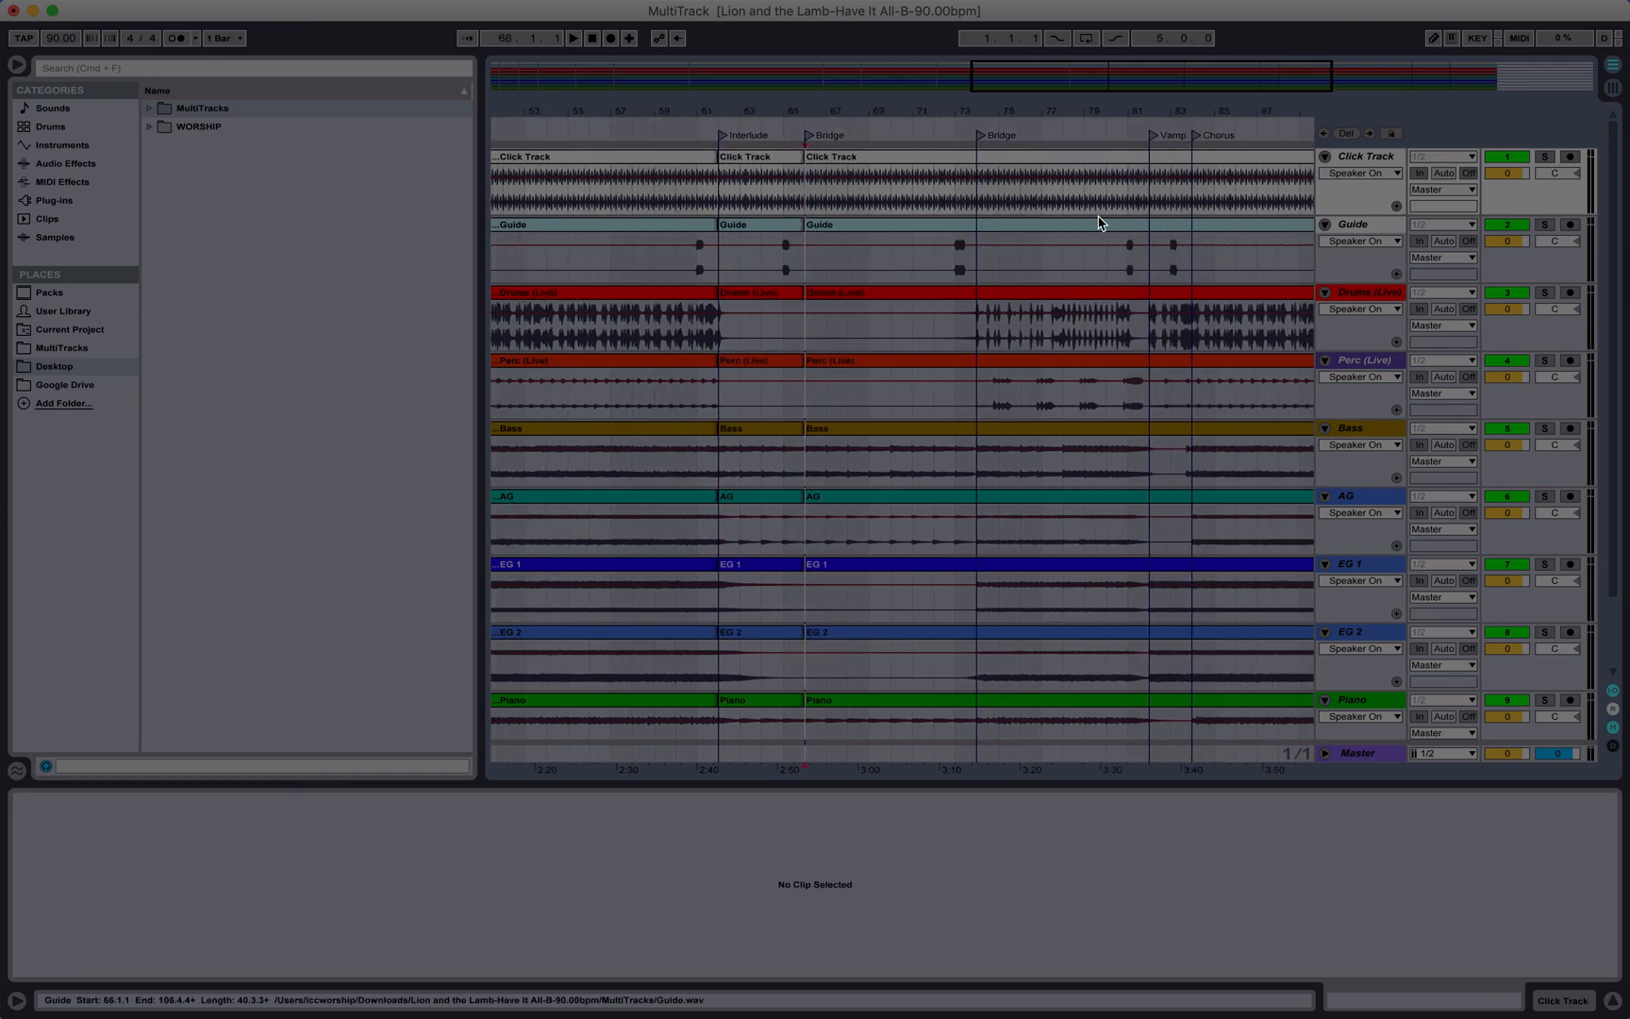
{"action": "left_click", "coordinate": [980, 137]}
{"action": "key", "text": "super+e"}
{"action": "left_click", "coordinate": [1159, 139]}
{"action": "key", "text": "super+e"}
{"action": "left_click", "coordinate": [1196, 136]}
{"action": "key", "text": "super+e"}
{"action": "scroll", "coordinate": [1179, 208], "scroll_direction": "right", "scroll_amount": 3}
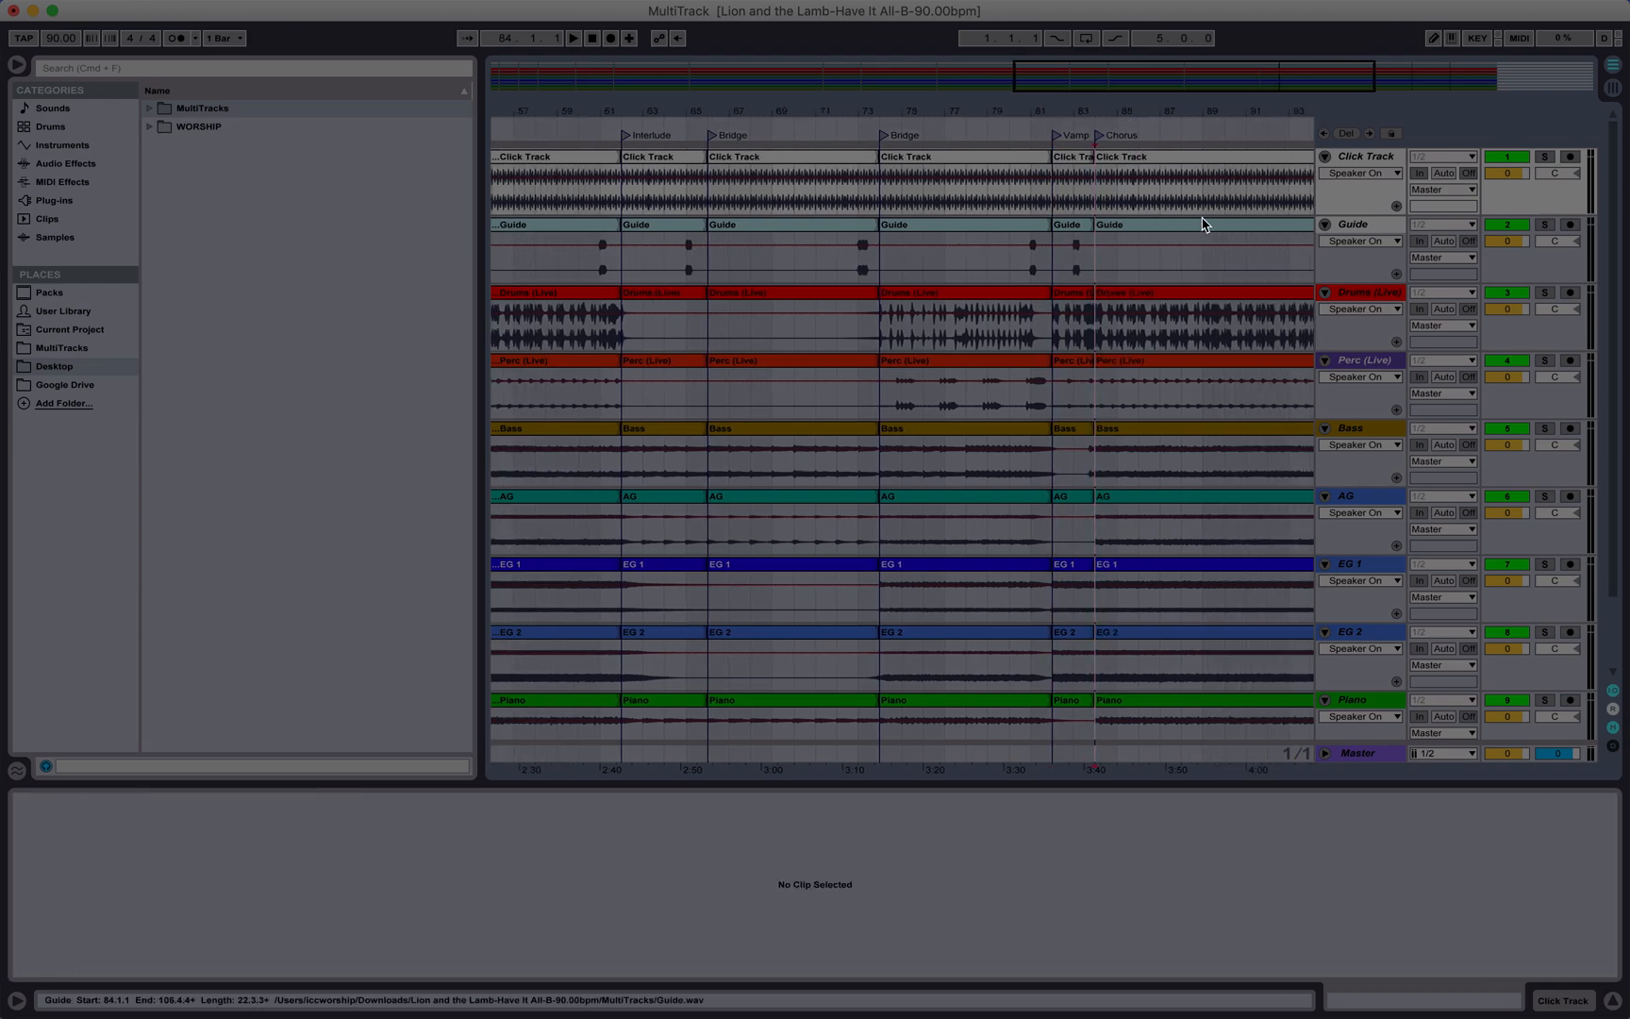
{"action": "scroll", "coordinate": [528, 171], "scroll_direction": "left", "scroll_amount": 5}
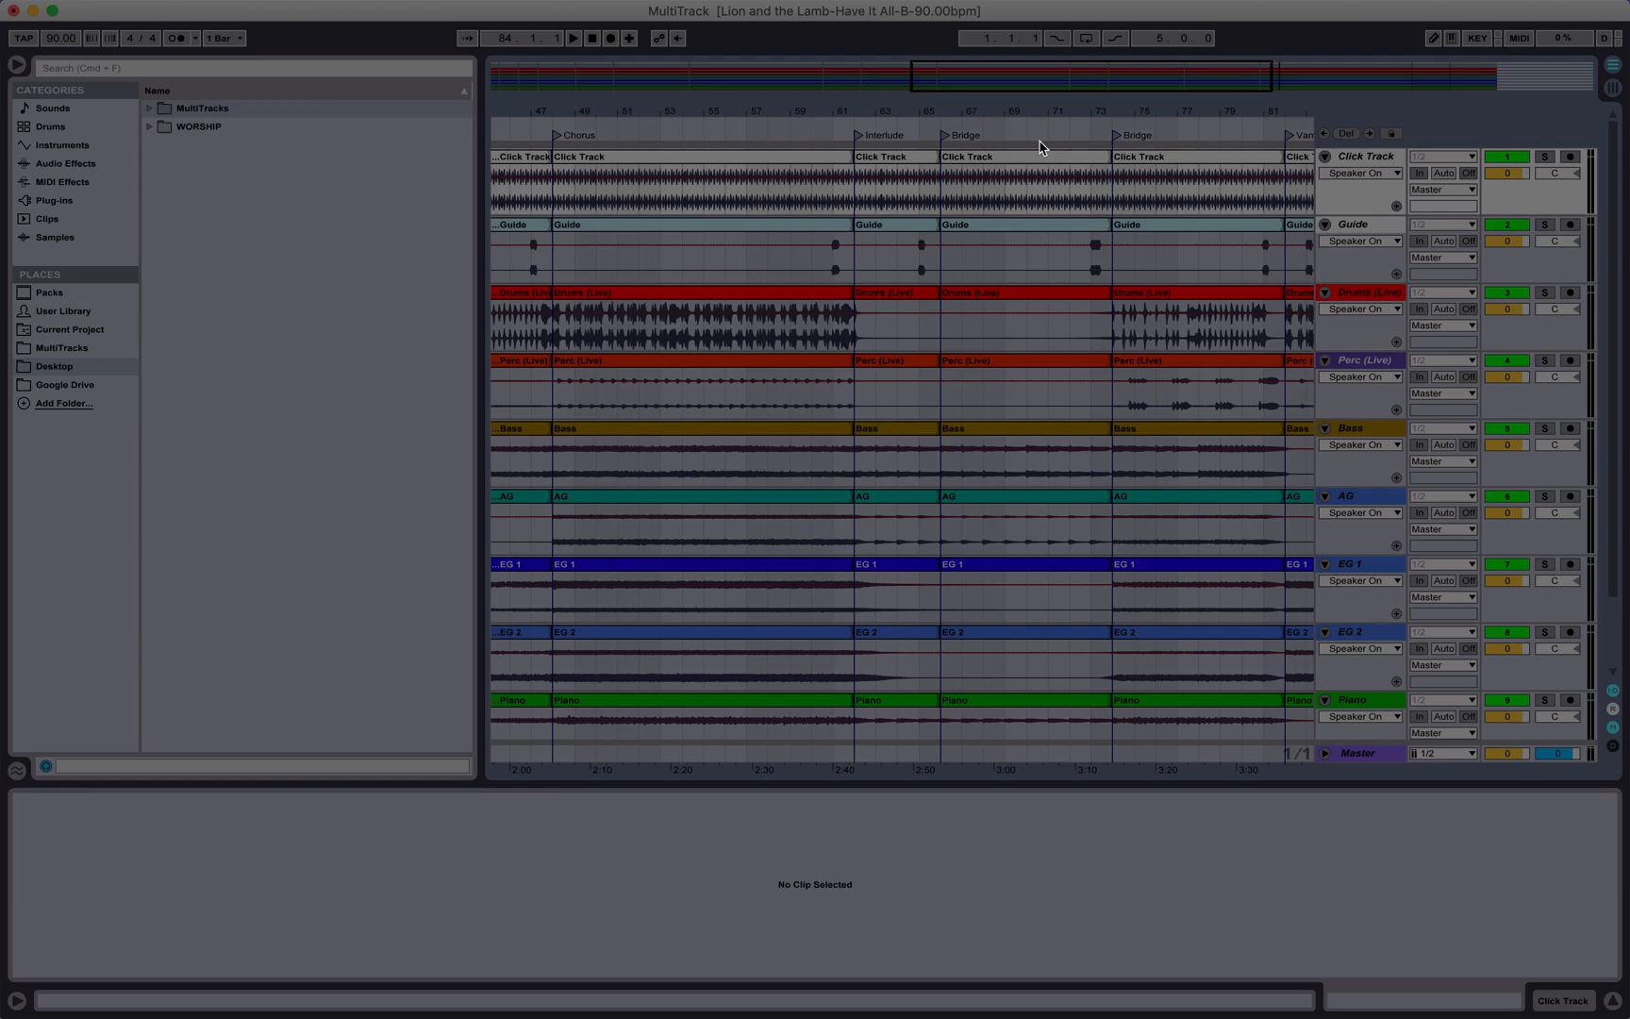
{"action": "scroll", "coordinate": [910, 283], "scroll_direction": "right", "scroll_amount": 2}
{"action": "scroll", "coordinate": [910, 283], "scroll_direction": "down", "scroll_amount": 1}
{"action": "scroll", "coordinate": [910, 283], "scroll_direction": "left", "scroll_amount": 15}
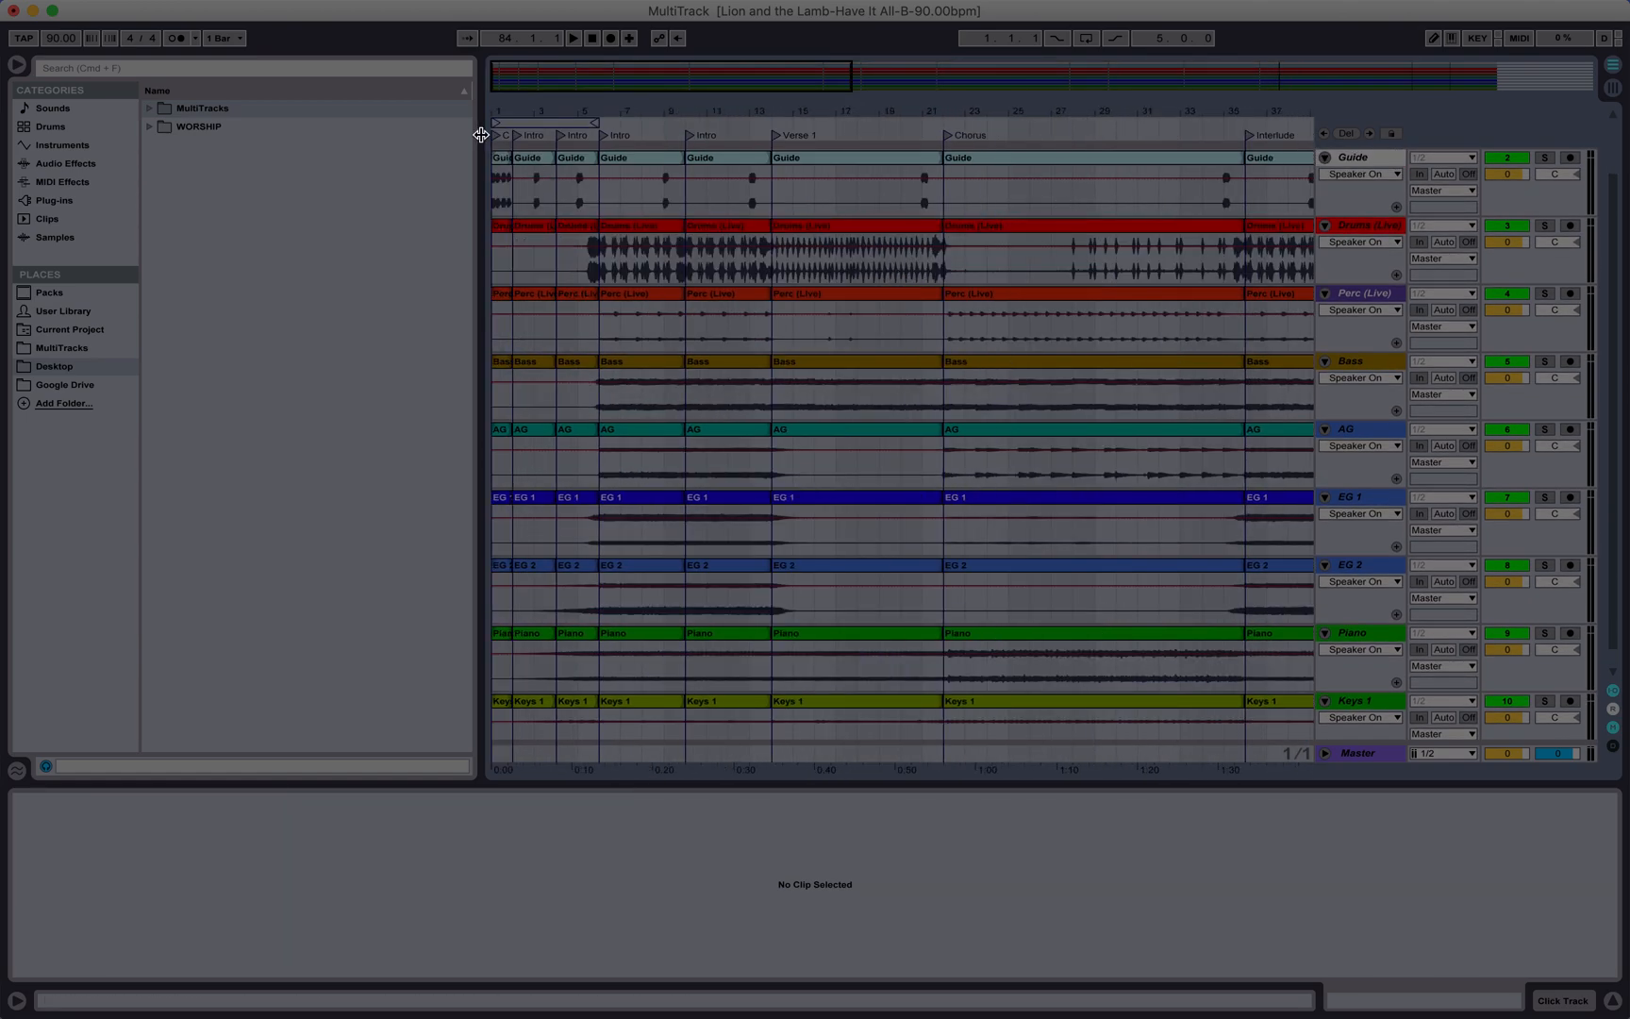
Step: Toggle between Session and Arrangement views once more
{"action": "key", "text": "Tab"}
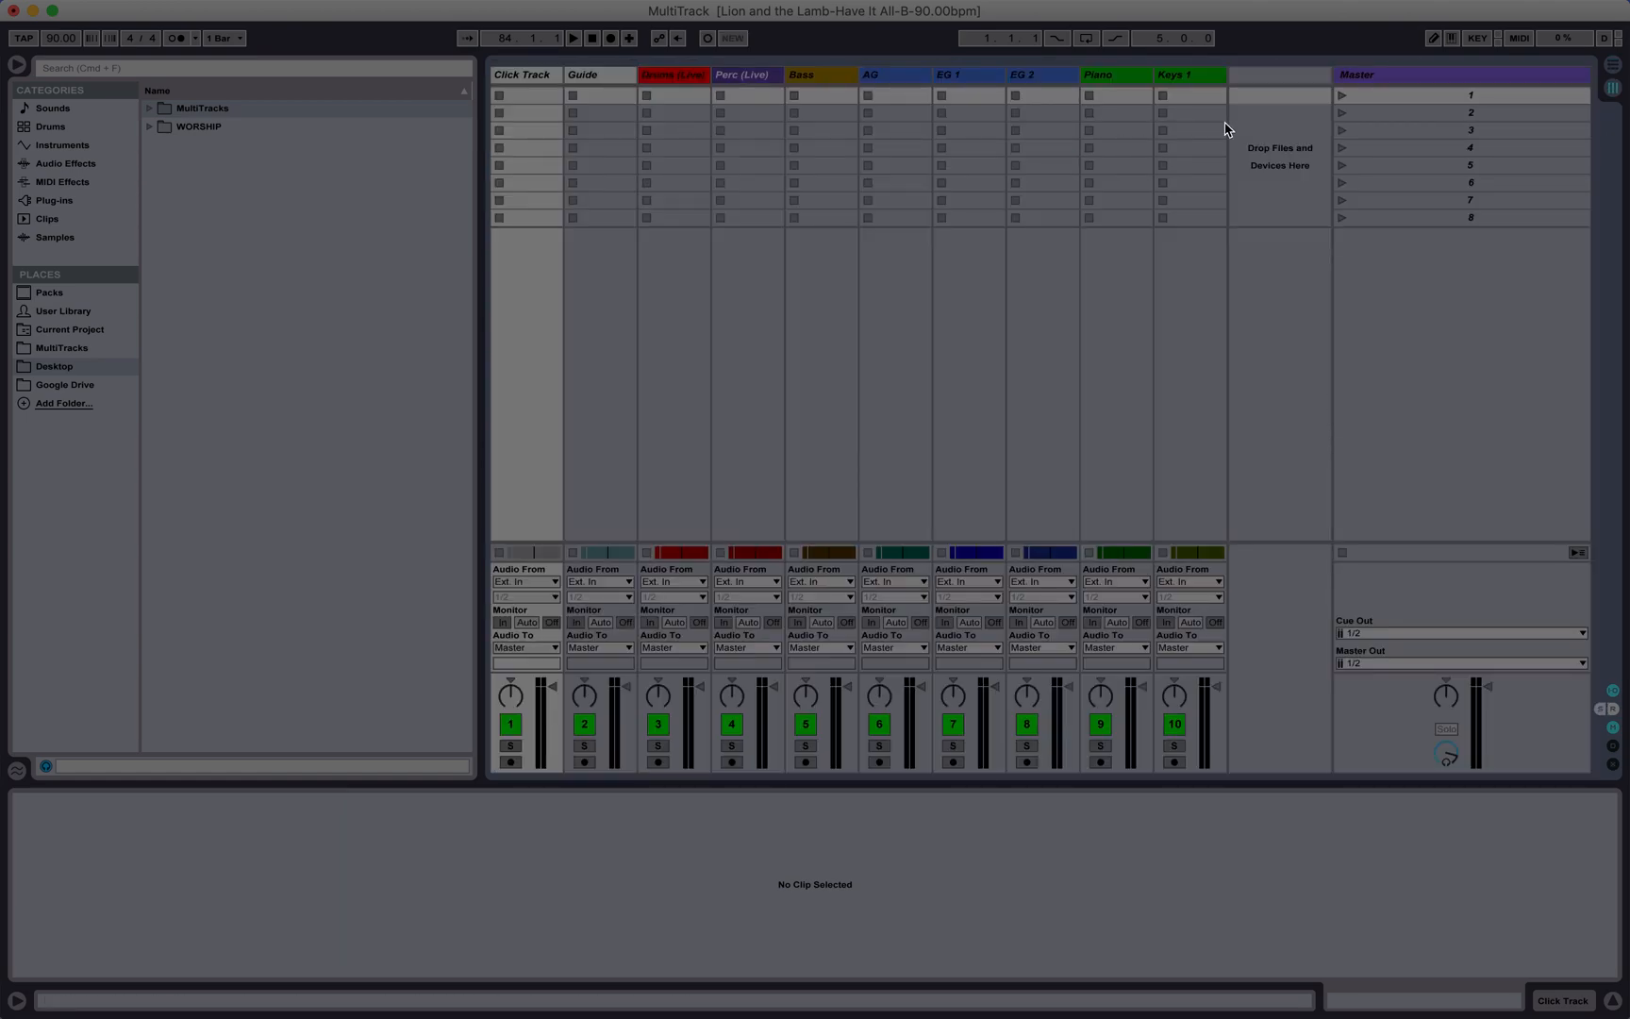
{"action": "key", "text": "Tab"}
{"action": "key", "text": "Tab"}
{"action": "key", "text": "Tab"}
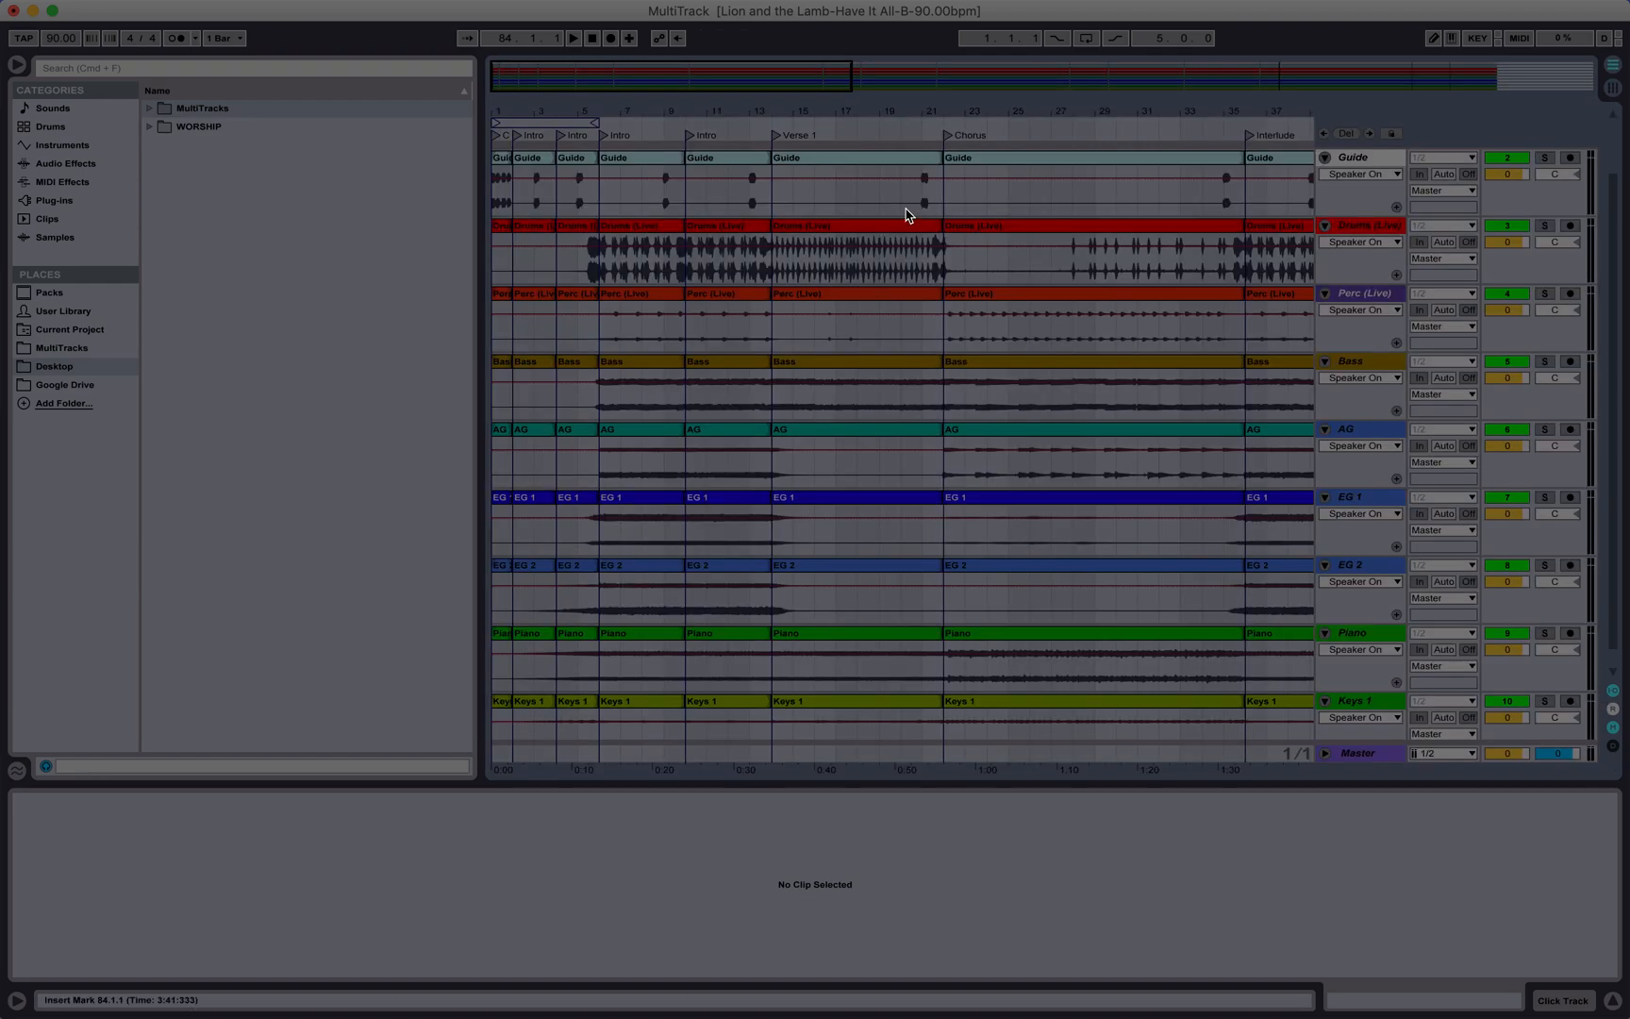
{"action": "scroll", "coordinate": [580, 169], "scroll_direction": "up", "scroll_amount": 1}
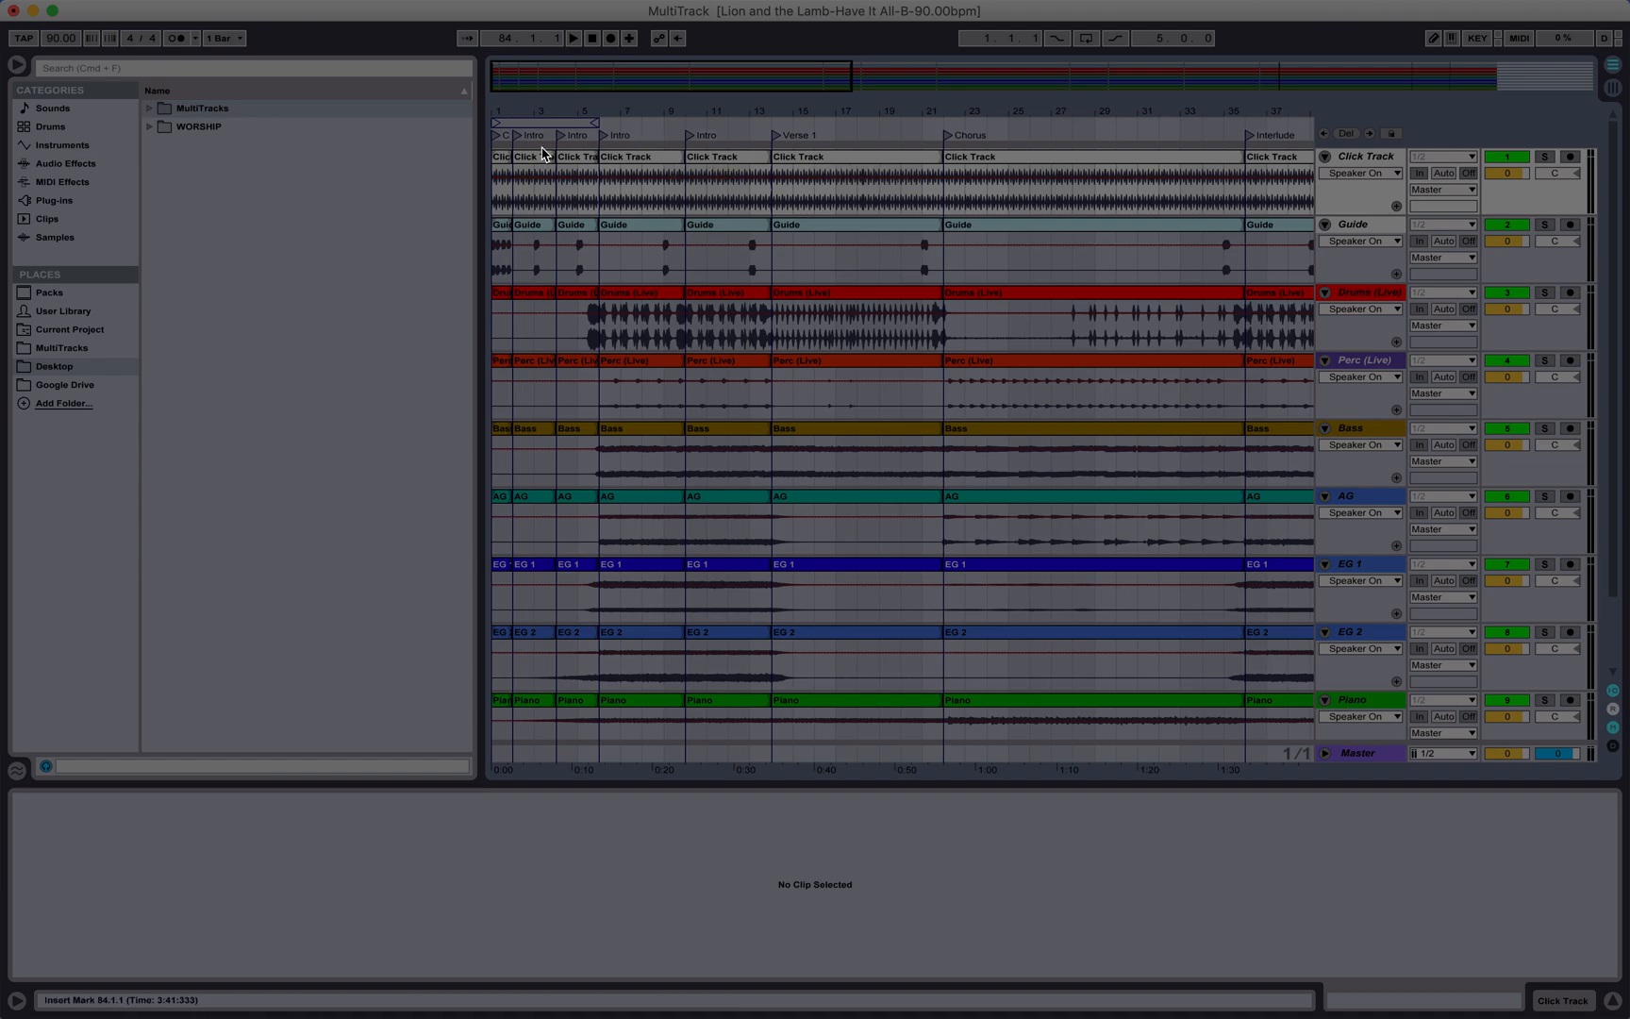
Step: Split all clips at the Outro and Ending section markers near the end of the song
{"action": "scroll", "coordinate": [764, 177], "scroll_direction": "right", "scroll_amount": 10}
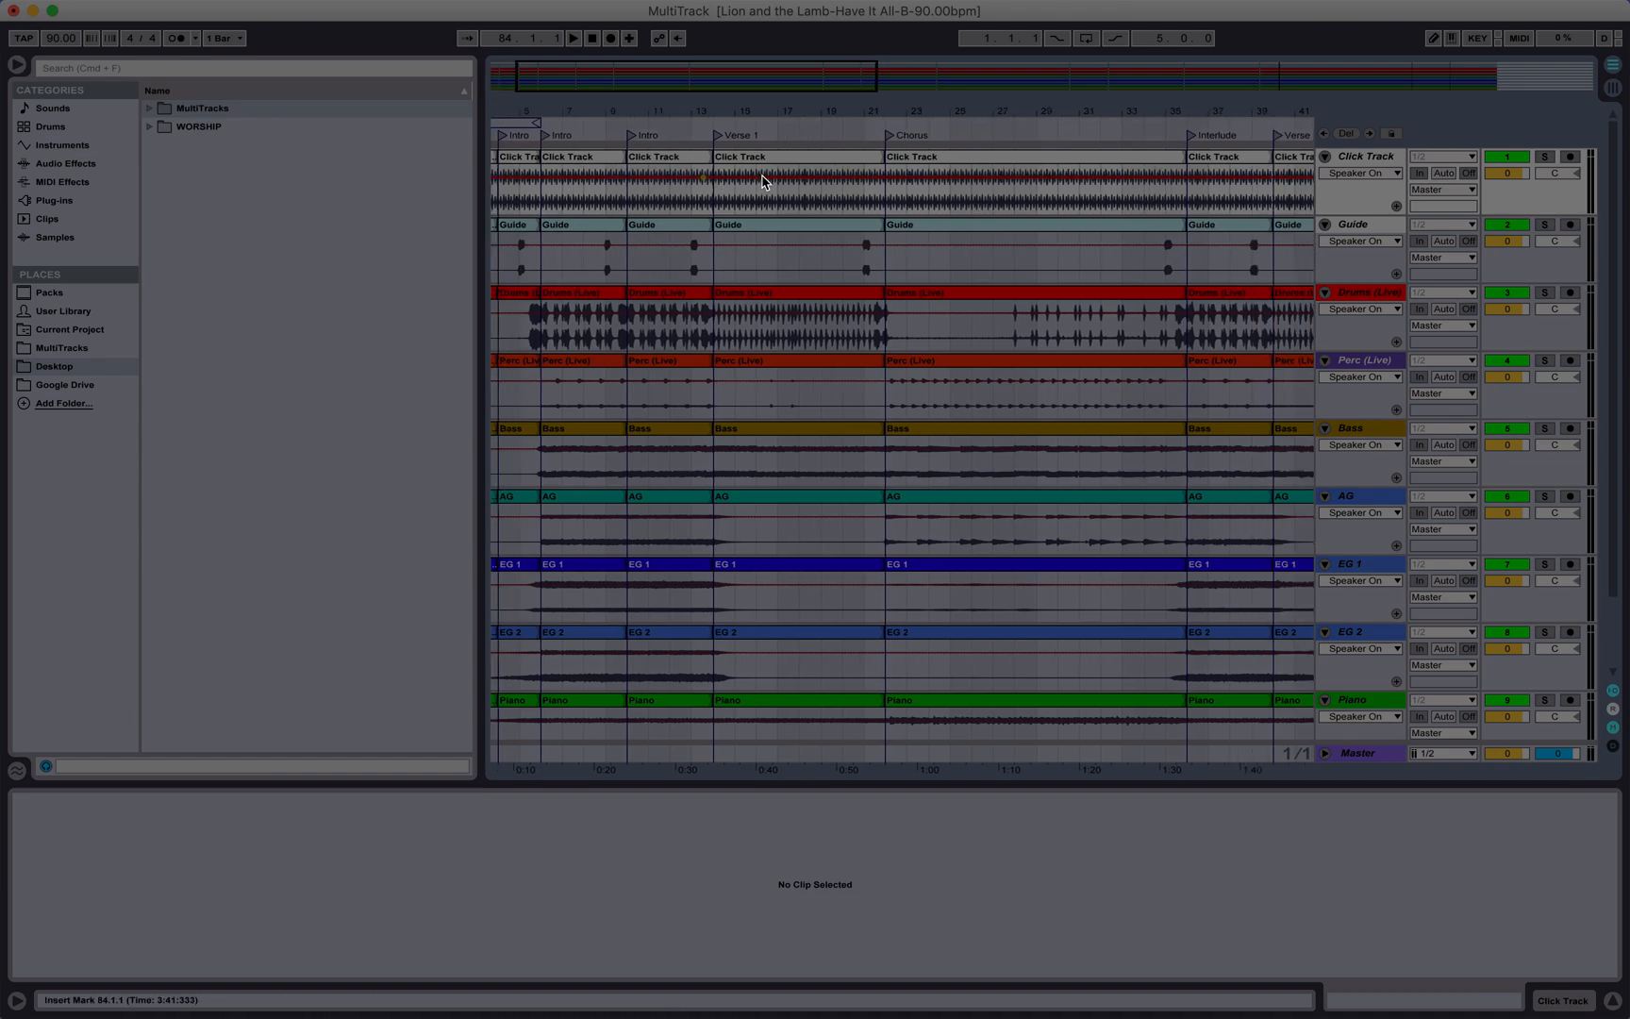
{"action": "scroll", "coordinate": [764, 181], "scroll_direction": "right", "scroll_amount": 3}
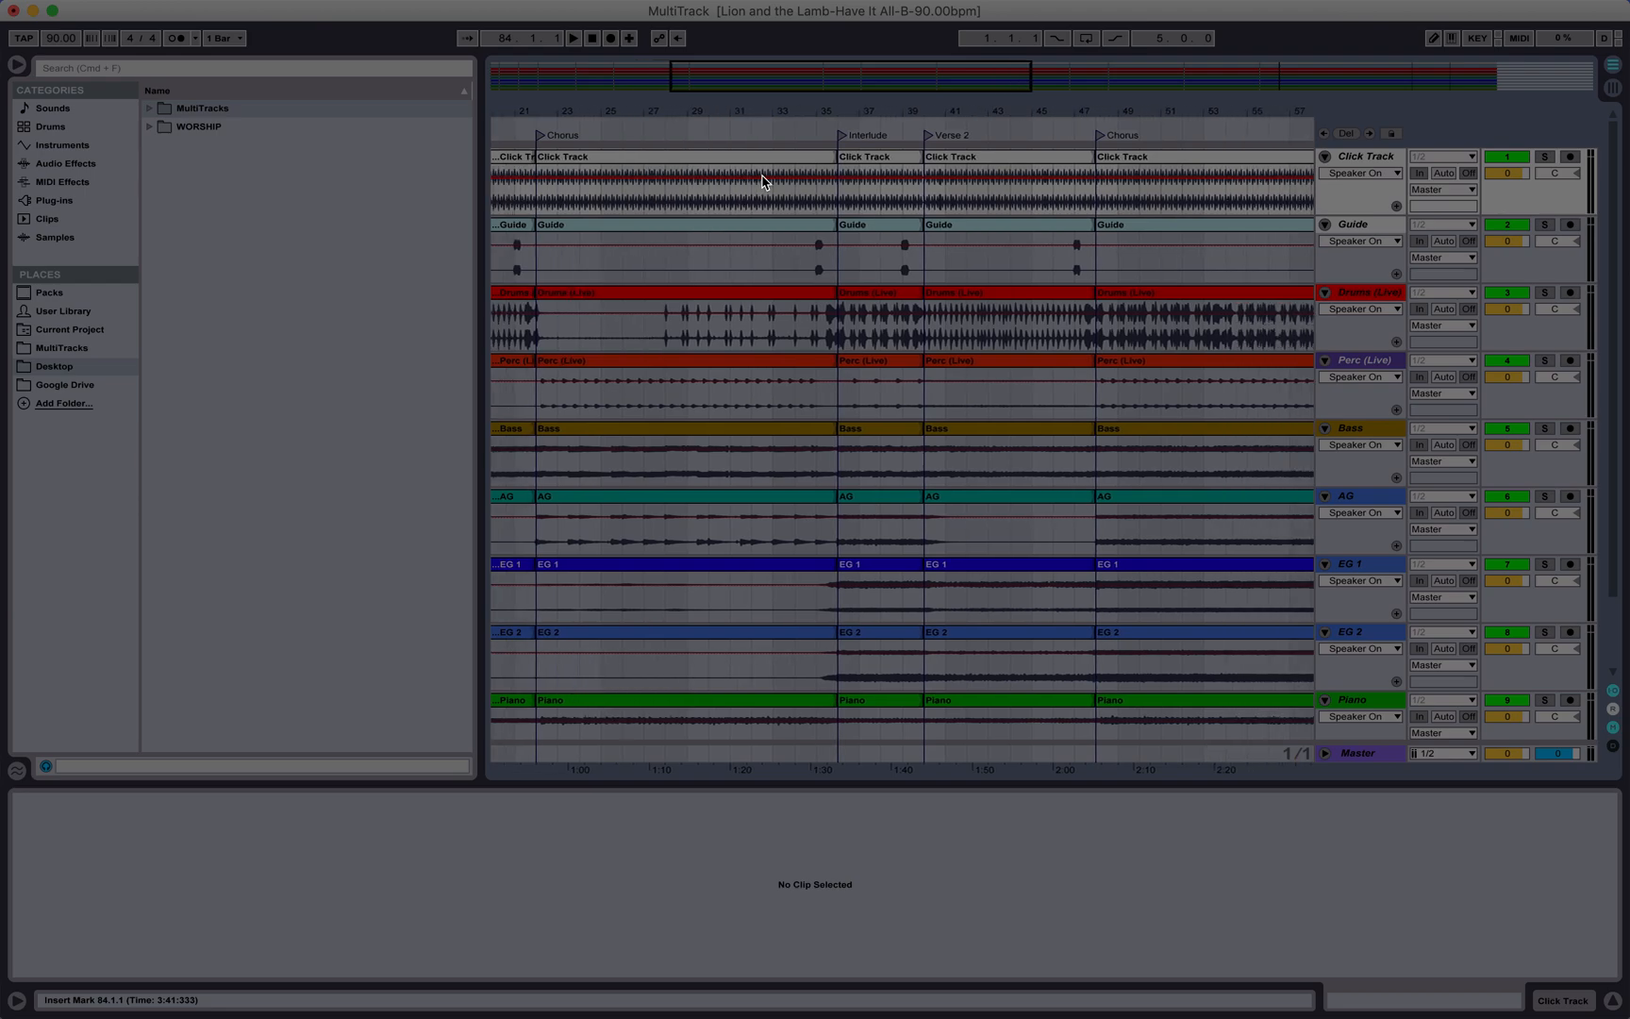
{"action": "scroll", "coordinate": [764, 179], "scroll_direction": "right", "scroll_amount": 8}
{"action": "scroll", "coordinate": [764, 179], "scroll_direction": "down", "scroll_amount": 1}
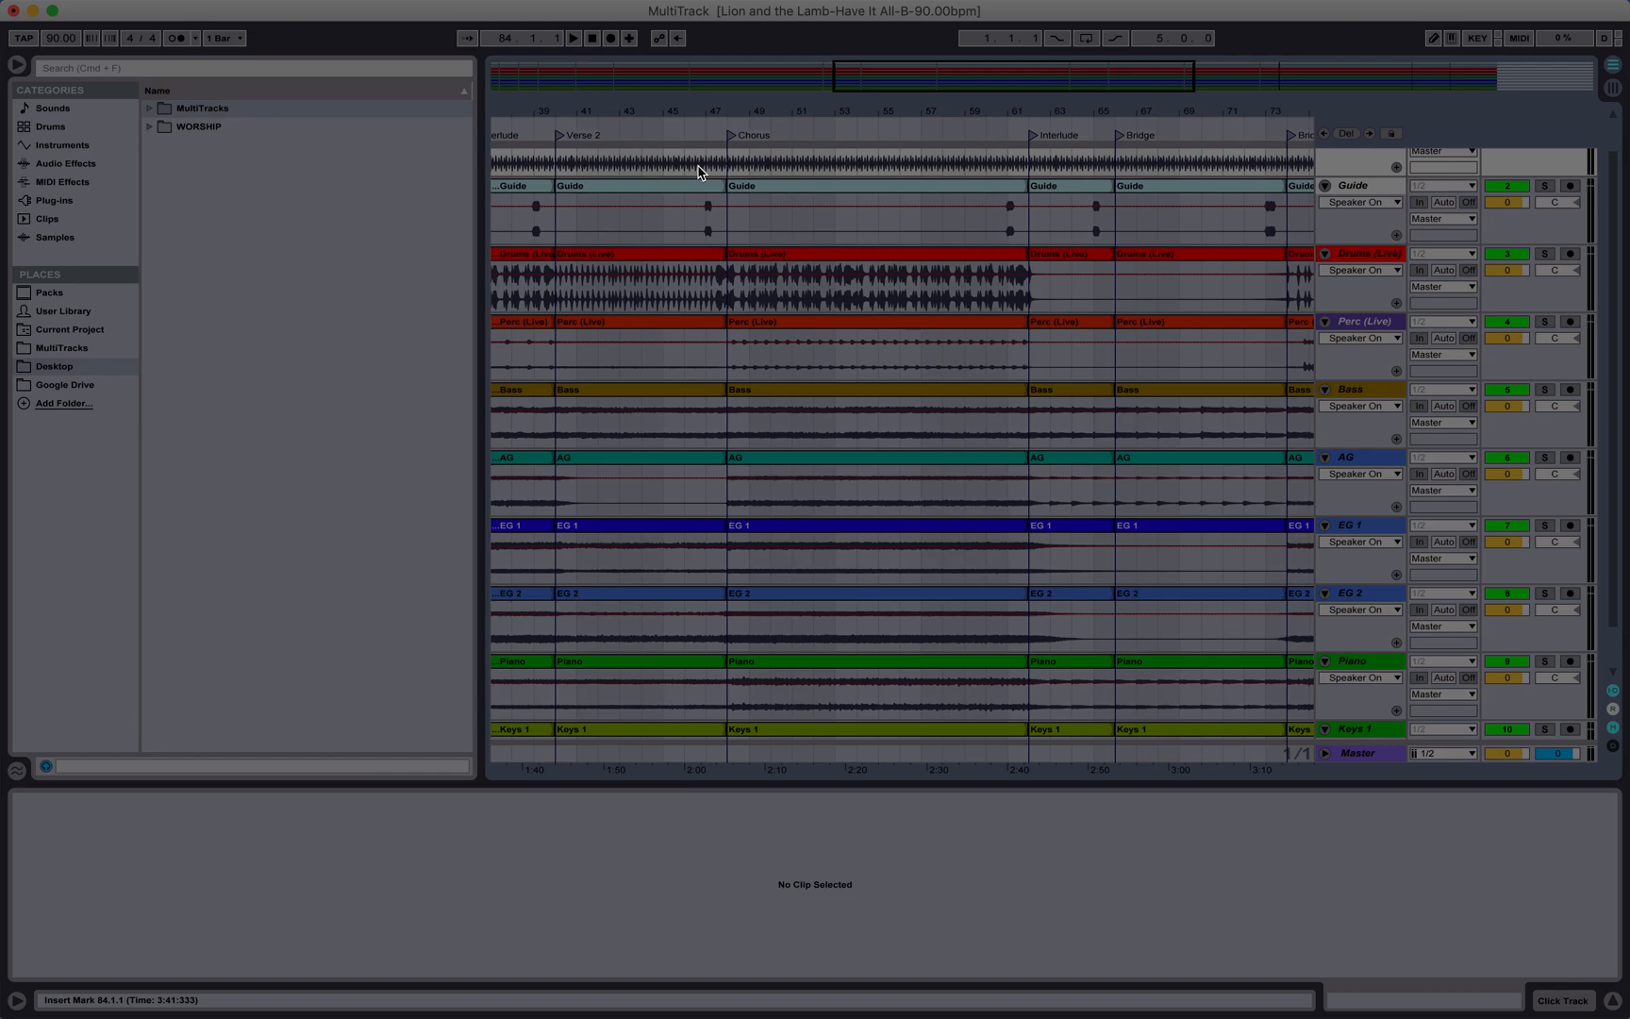
{"action": "scroll", "coordinate": [939, 162], "scroll_direction": "right", "scroll_amount": 12}
{"action": "scroll", "coordinate": [941, 168], "scroll_direction": "up", "scroll_amount": 1}
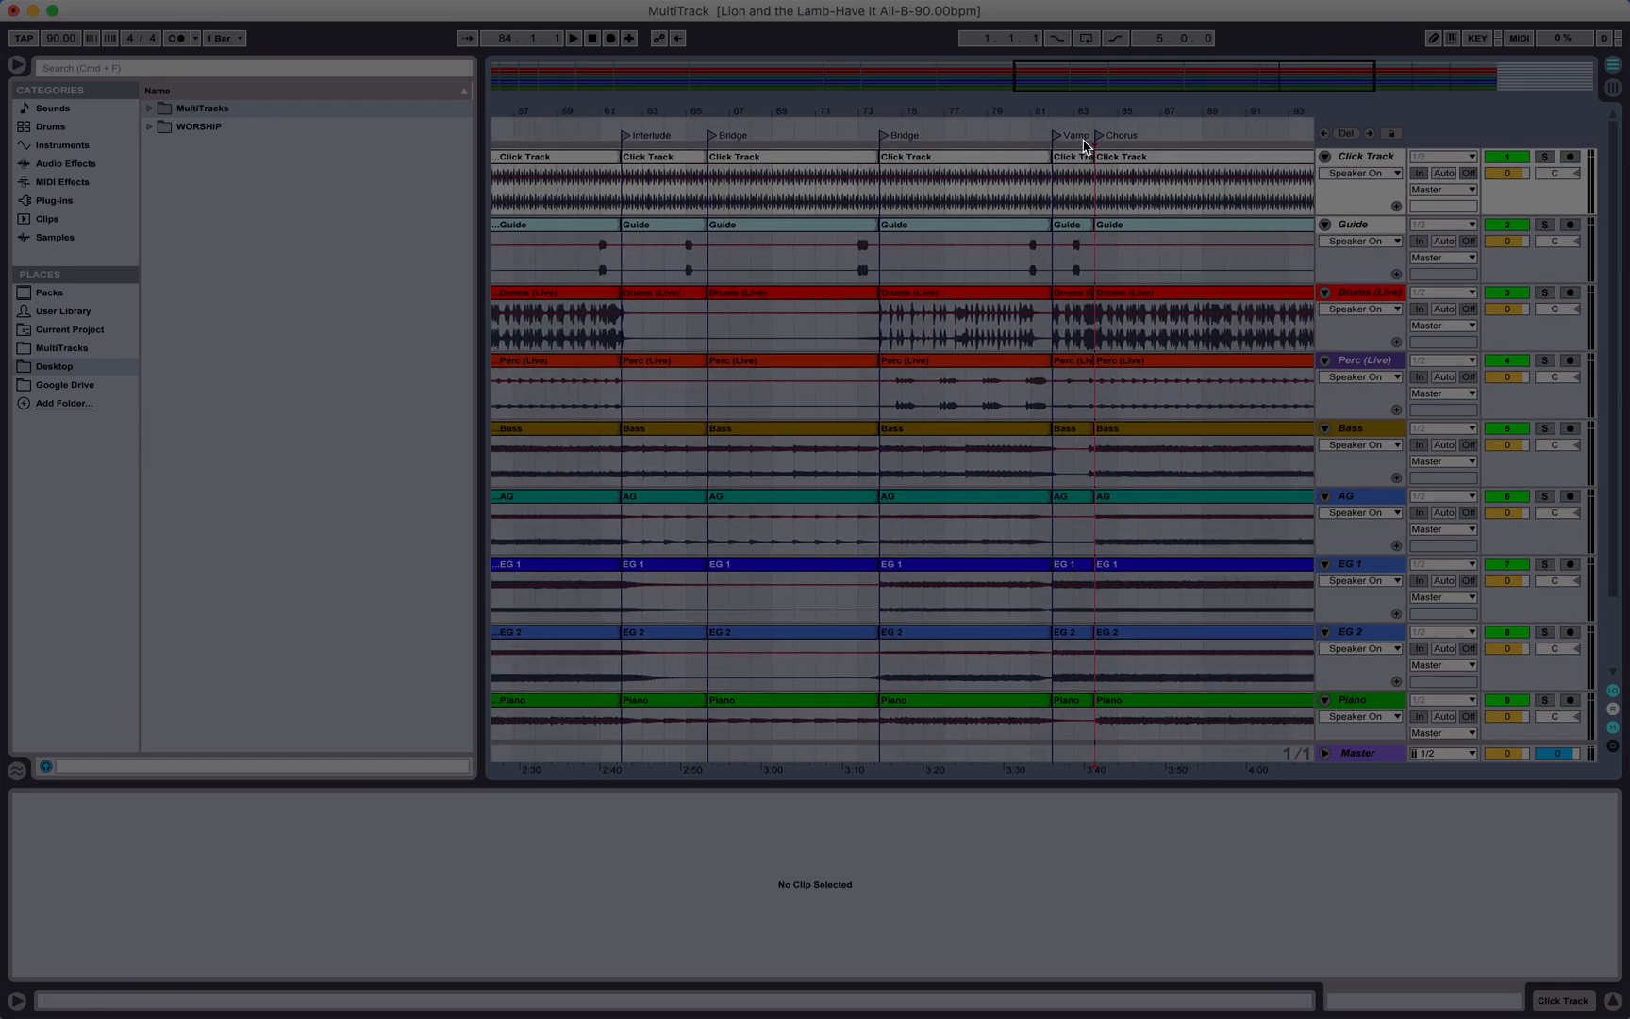
{"action": "scroll", "coordinate": [1136, 245], "scroll_direction": "right", "scroll_amount": 4}
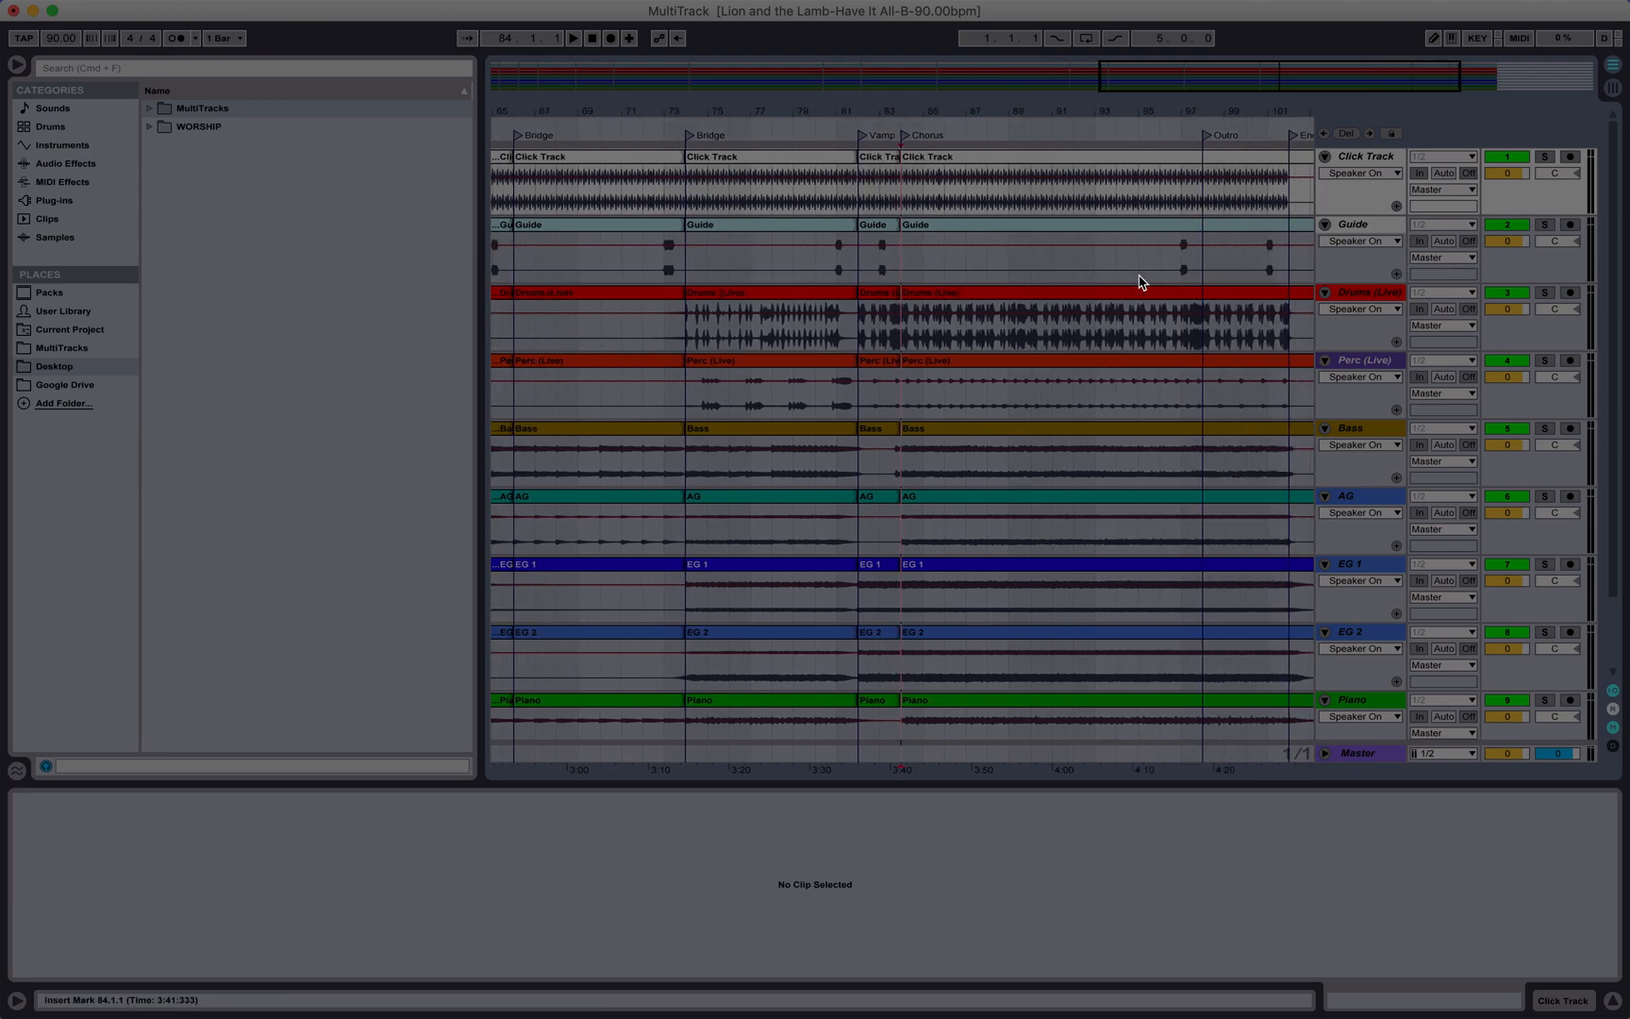
{"action": "left_click", "coordinate": [1205, 137]}
{"action": "key", "text": "super+e"}
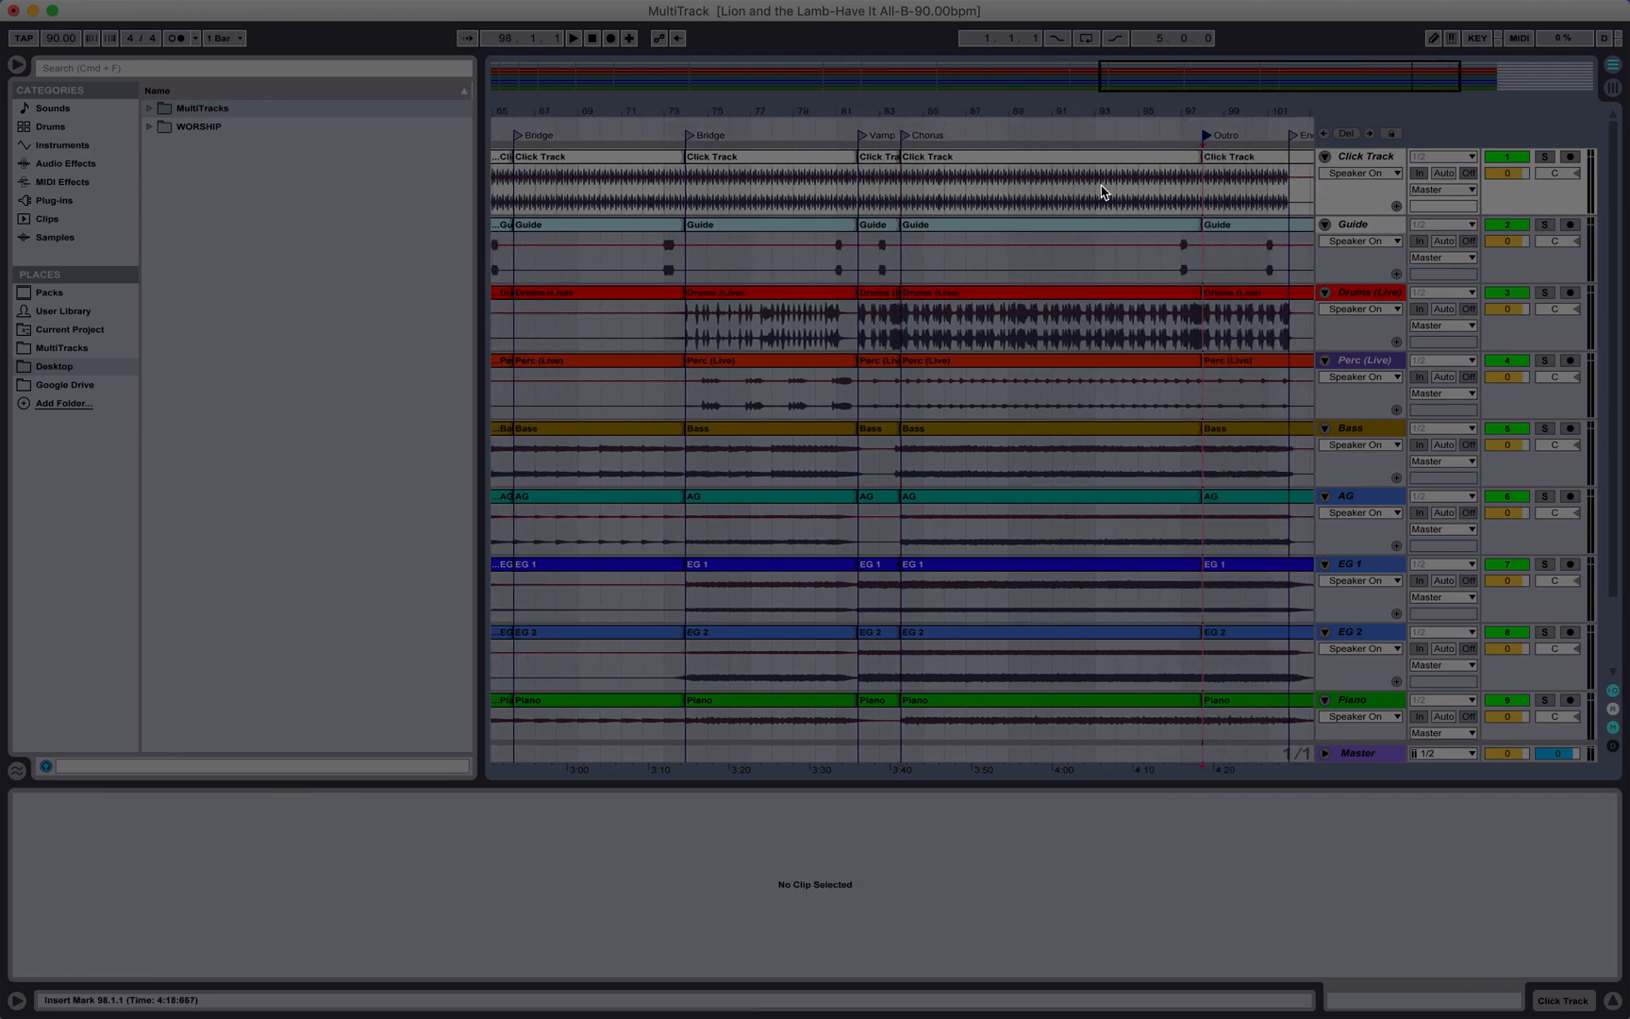
{"action": "scroll", "coordinate": [1101, 189], "scroll_direction": "right", "scroll_amount": 3}
{"action": "left_click", "coordinate": [1196, 136]}
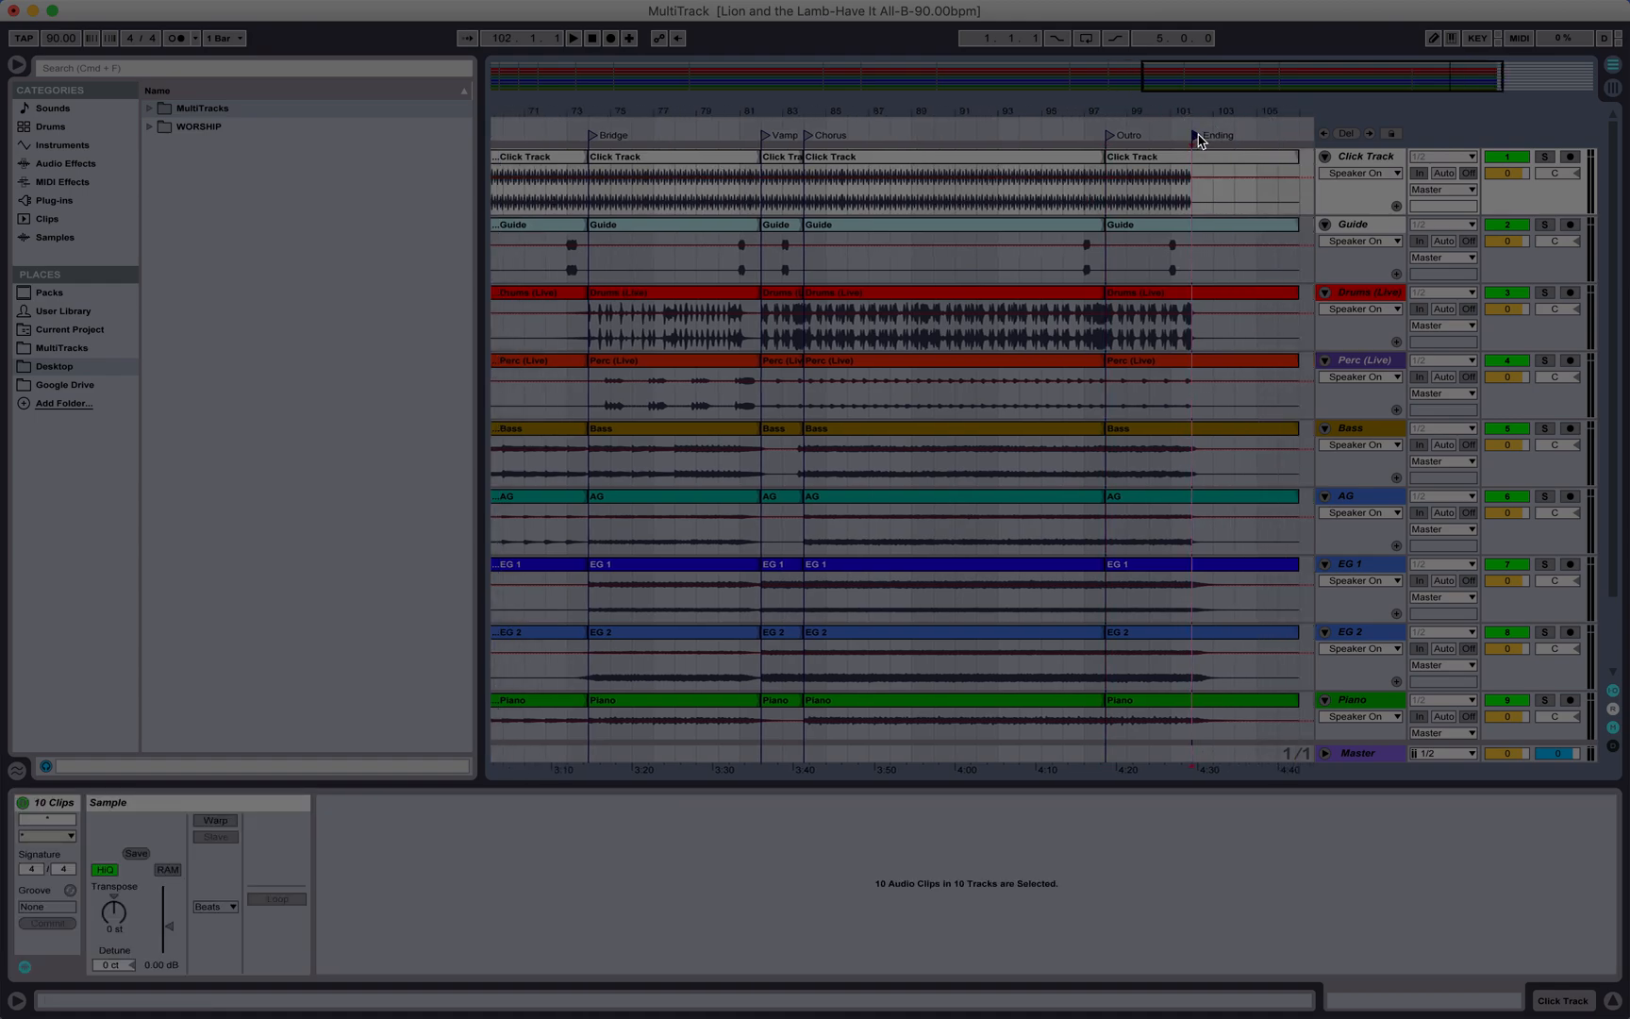
{"action": "key", "text": "super+e"}
Step: Return to the song's start and select all the split clips in the arrangement
{"action": "scroll", "coordinate": [1210, 403], "scroll_direction": "left", "scroll_amount": 15}
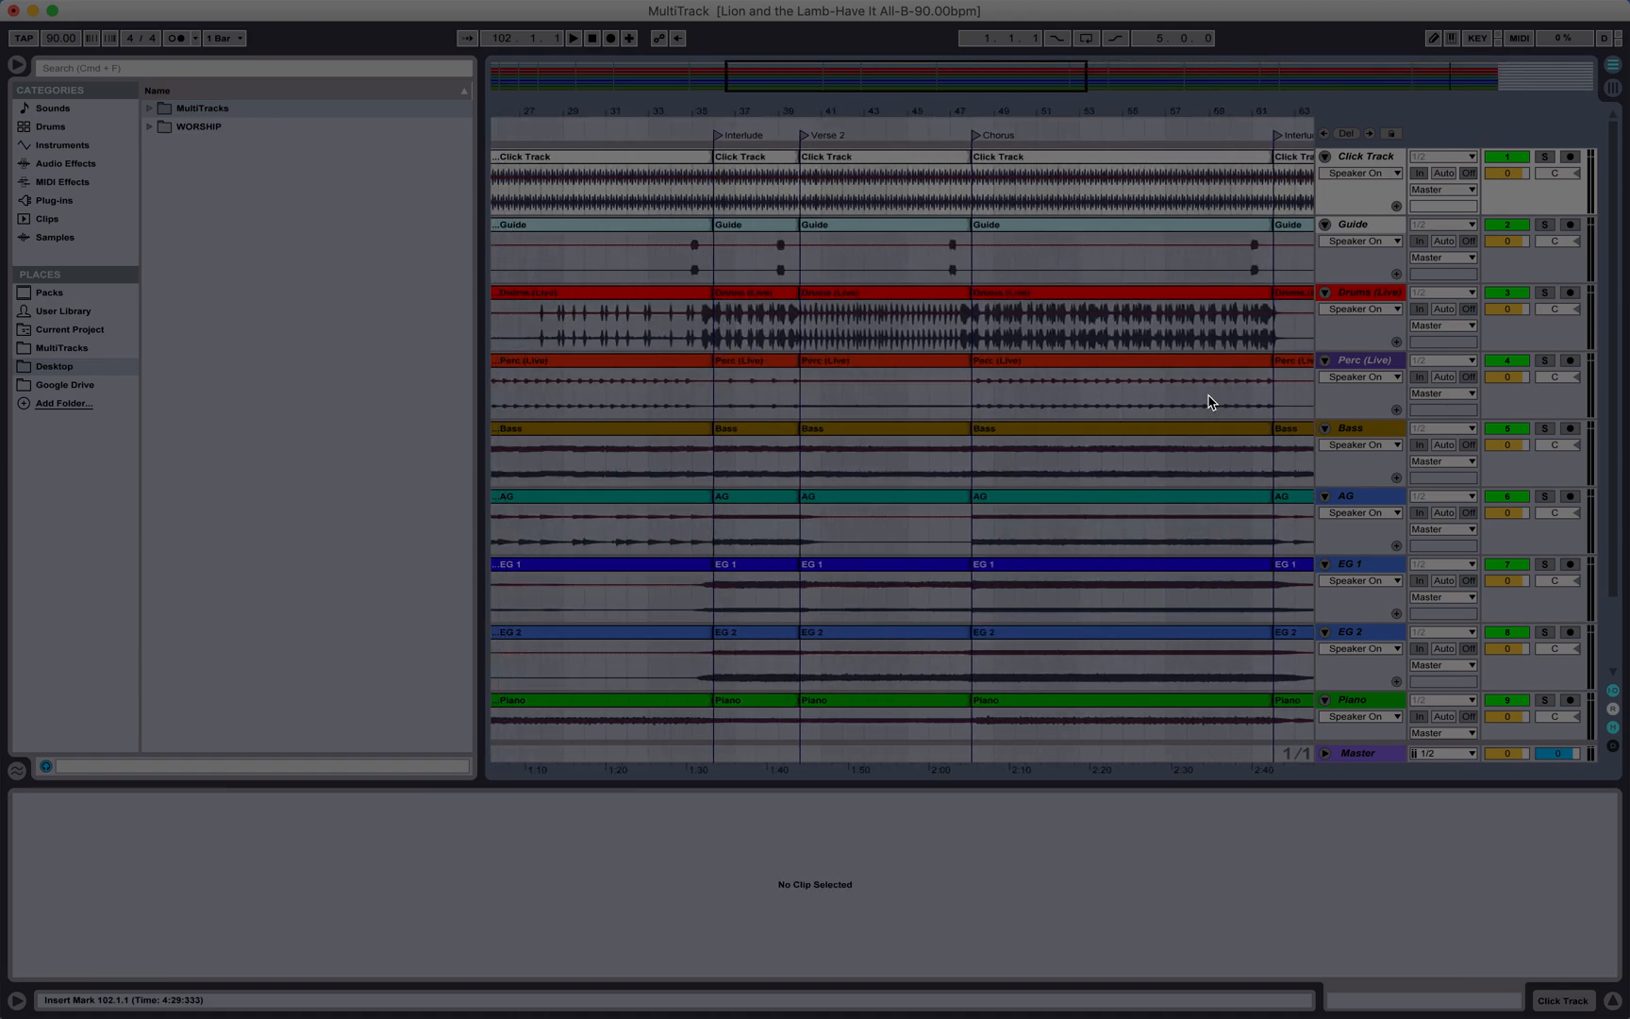
{"action": "scroll", "coordinate": [864, 547], "scroll_direction": "right", "scroll_amount": 15}
{"action": "scroll", "coordinate": [863, 547], "scroll_direction": "down", "scroll_amount": 1}
{"action": "scroll", "coordinate": [844, 559], "scroll_direction": "left", "scroll_amount": 20}
{"action": "scroll", "coordinate": [844, 559], "scroll_direction": "up", "scroll_amount": 1}
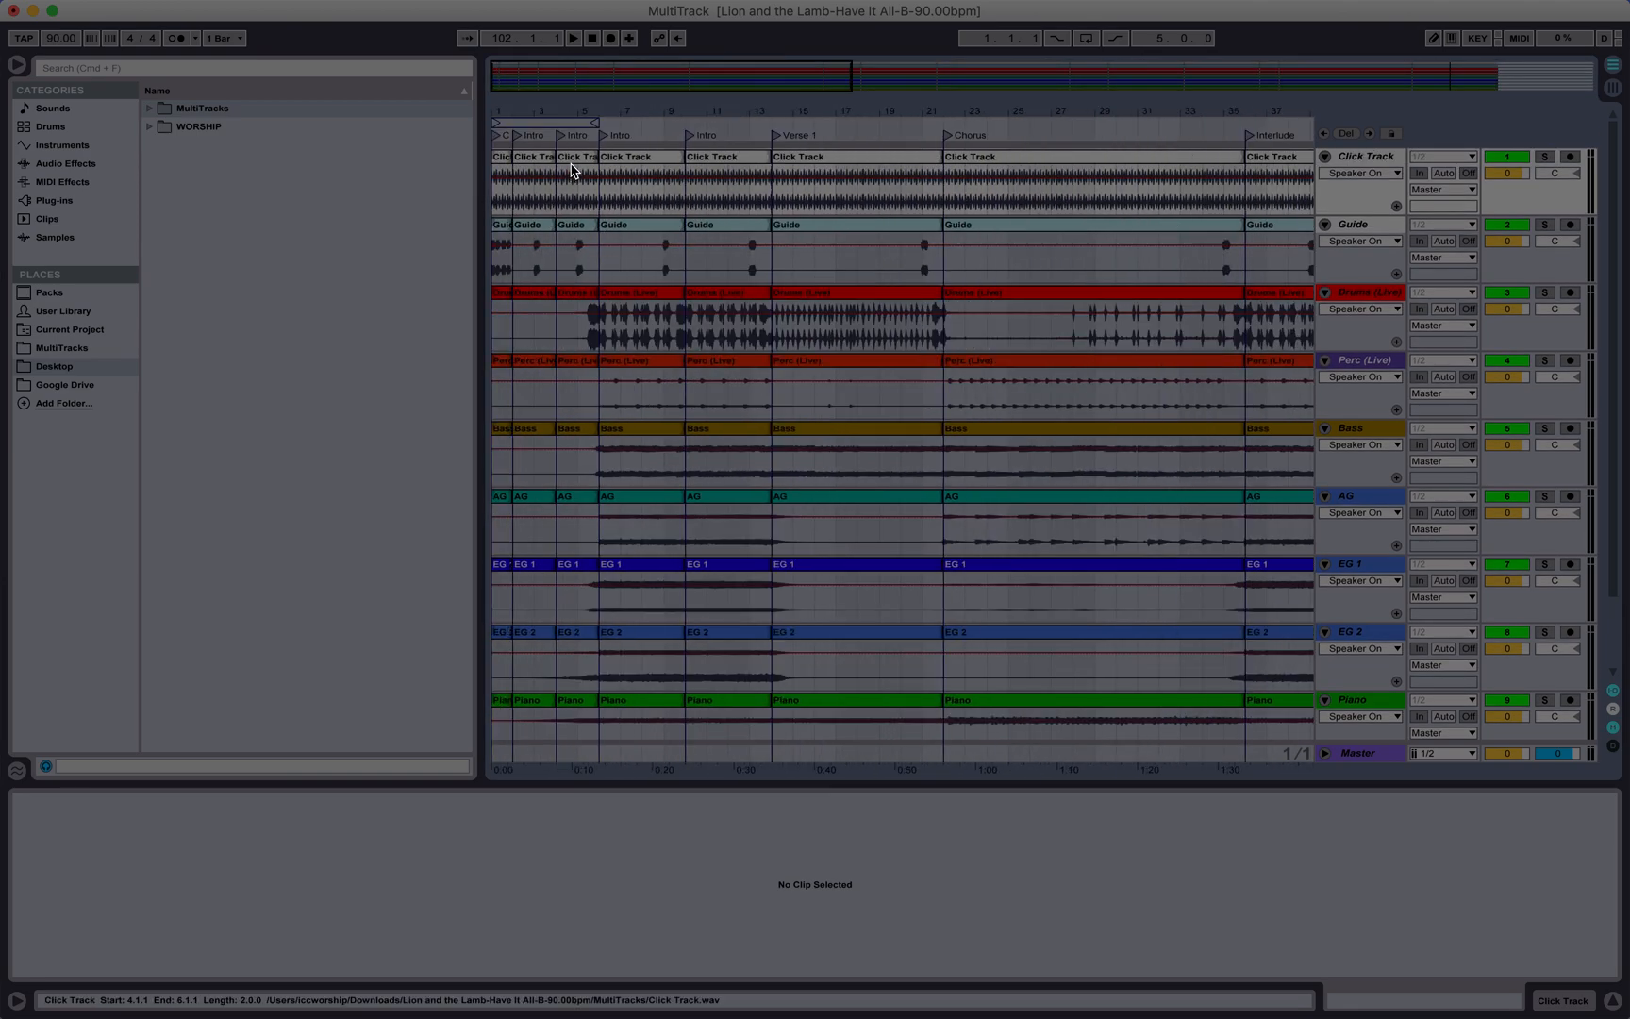
{"action": "left_click", "coordinate": [577, 166]}
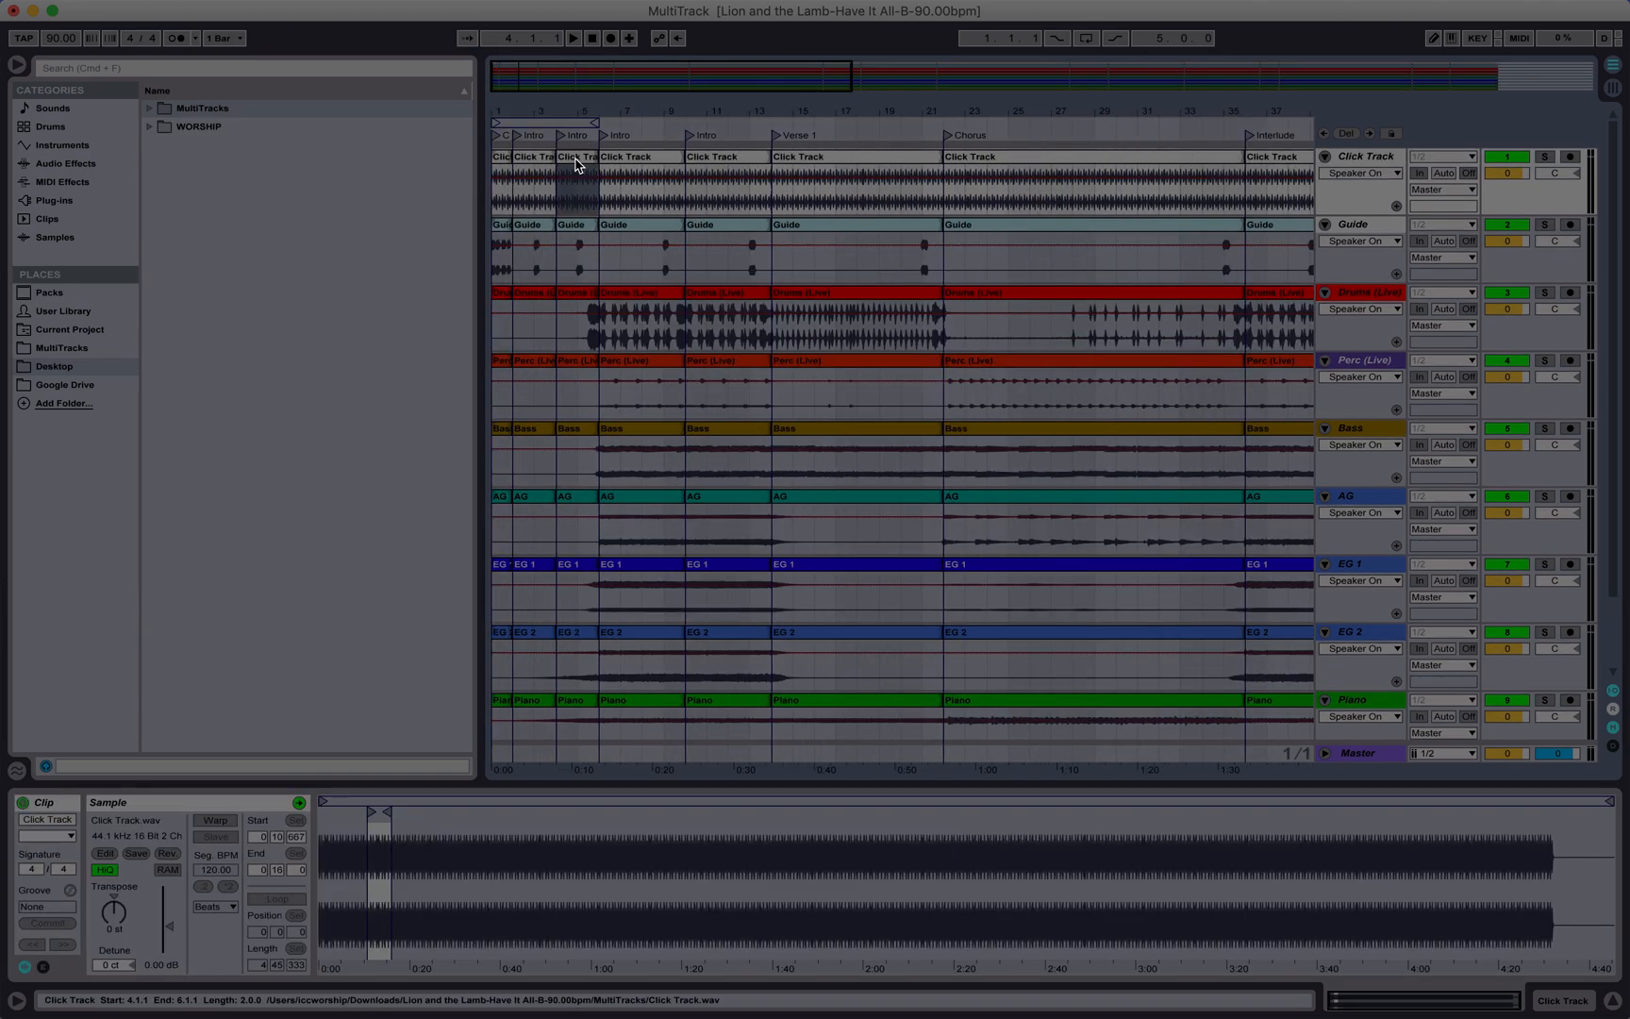
{"action": "key", "text": "super+a"}
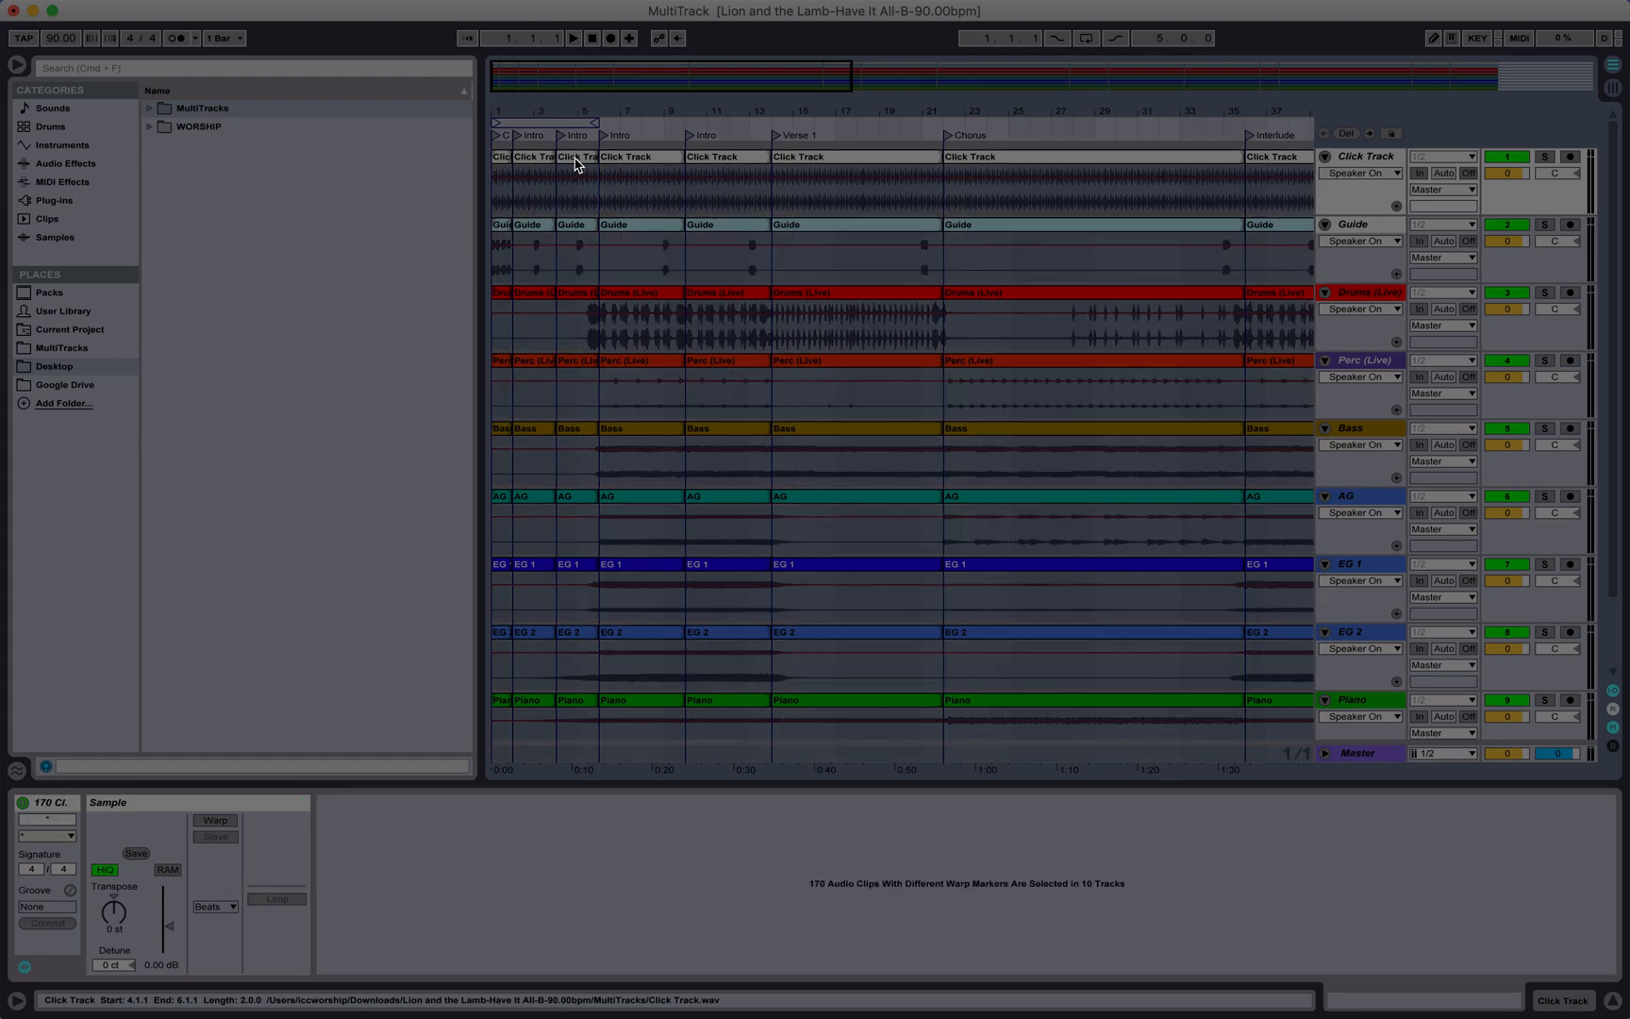
Step: Turn on Warp for all the selected split clips
{"action": "key", "text": "Tab"}
{"action": "key", "text": "Tab"}
{"action": "left_click", "coordinate": [214, 821]}
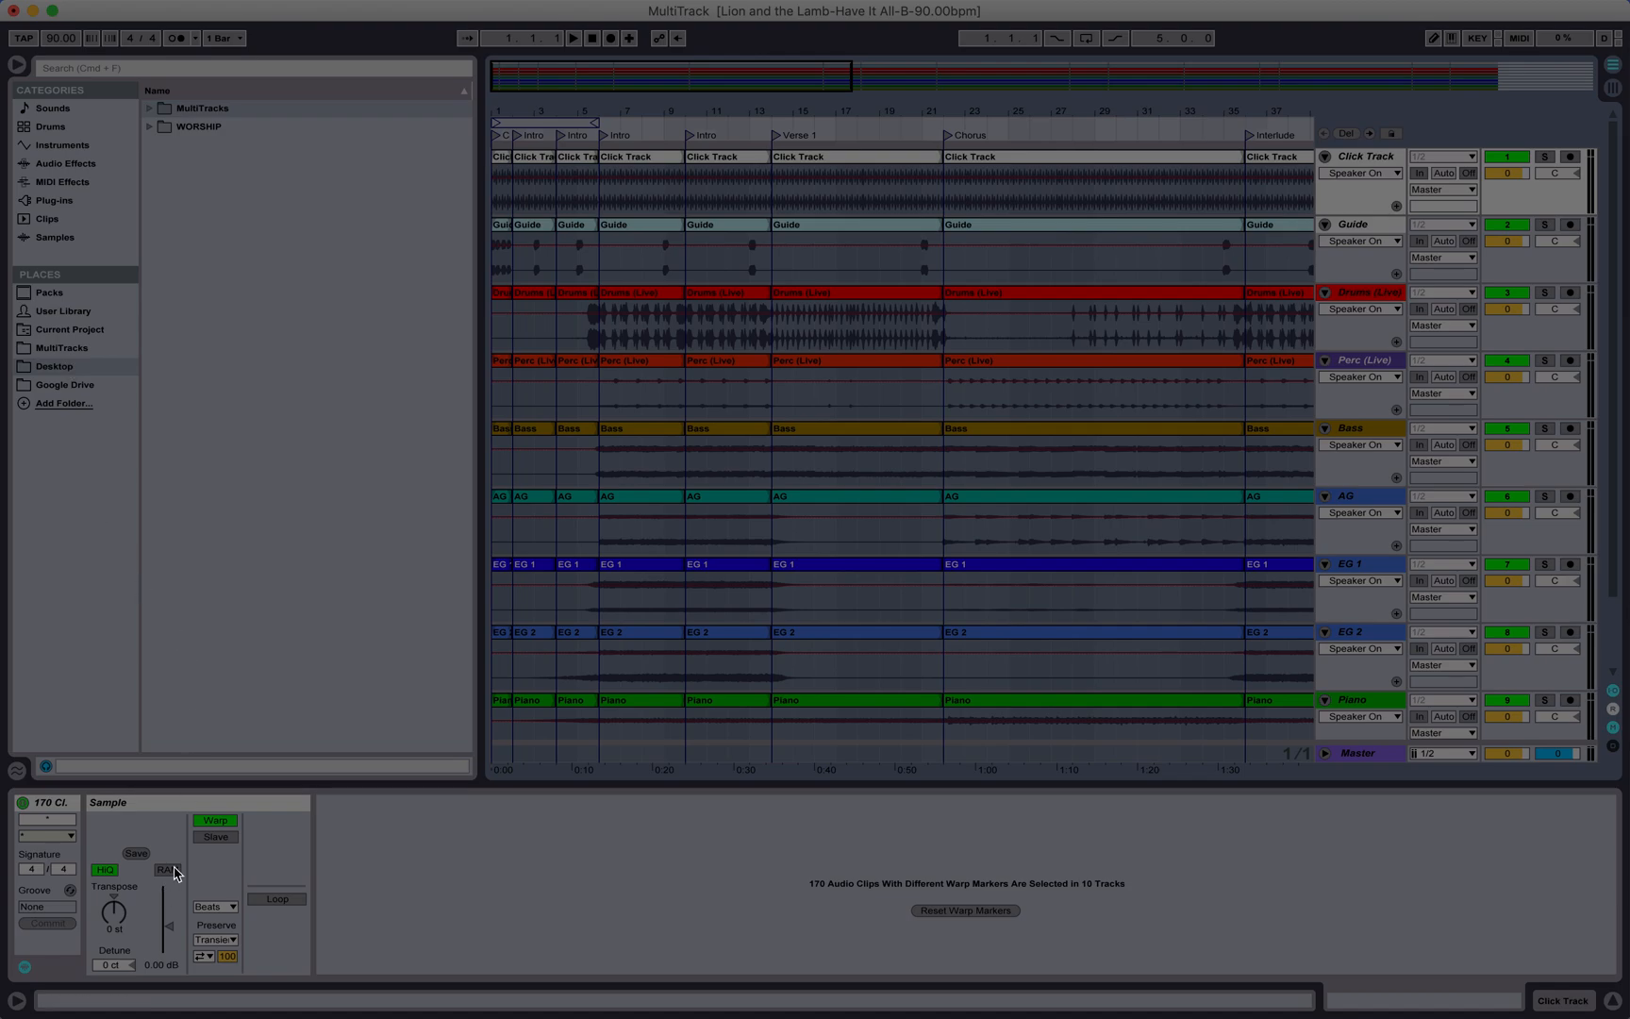
Step: Move all selected arrangement clips into the Session view clip slots, one scene per song section
{"action": "left_click", "coordinate": [504, 157]}
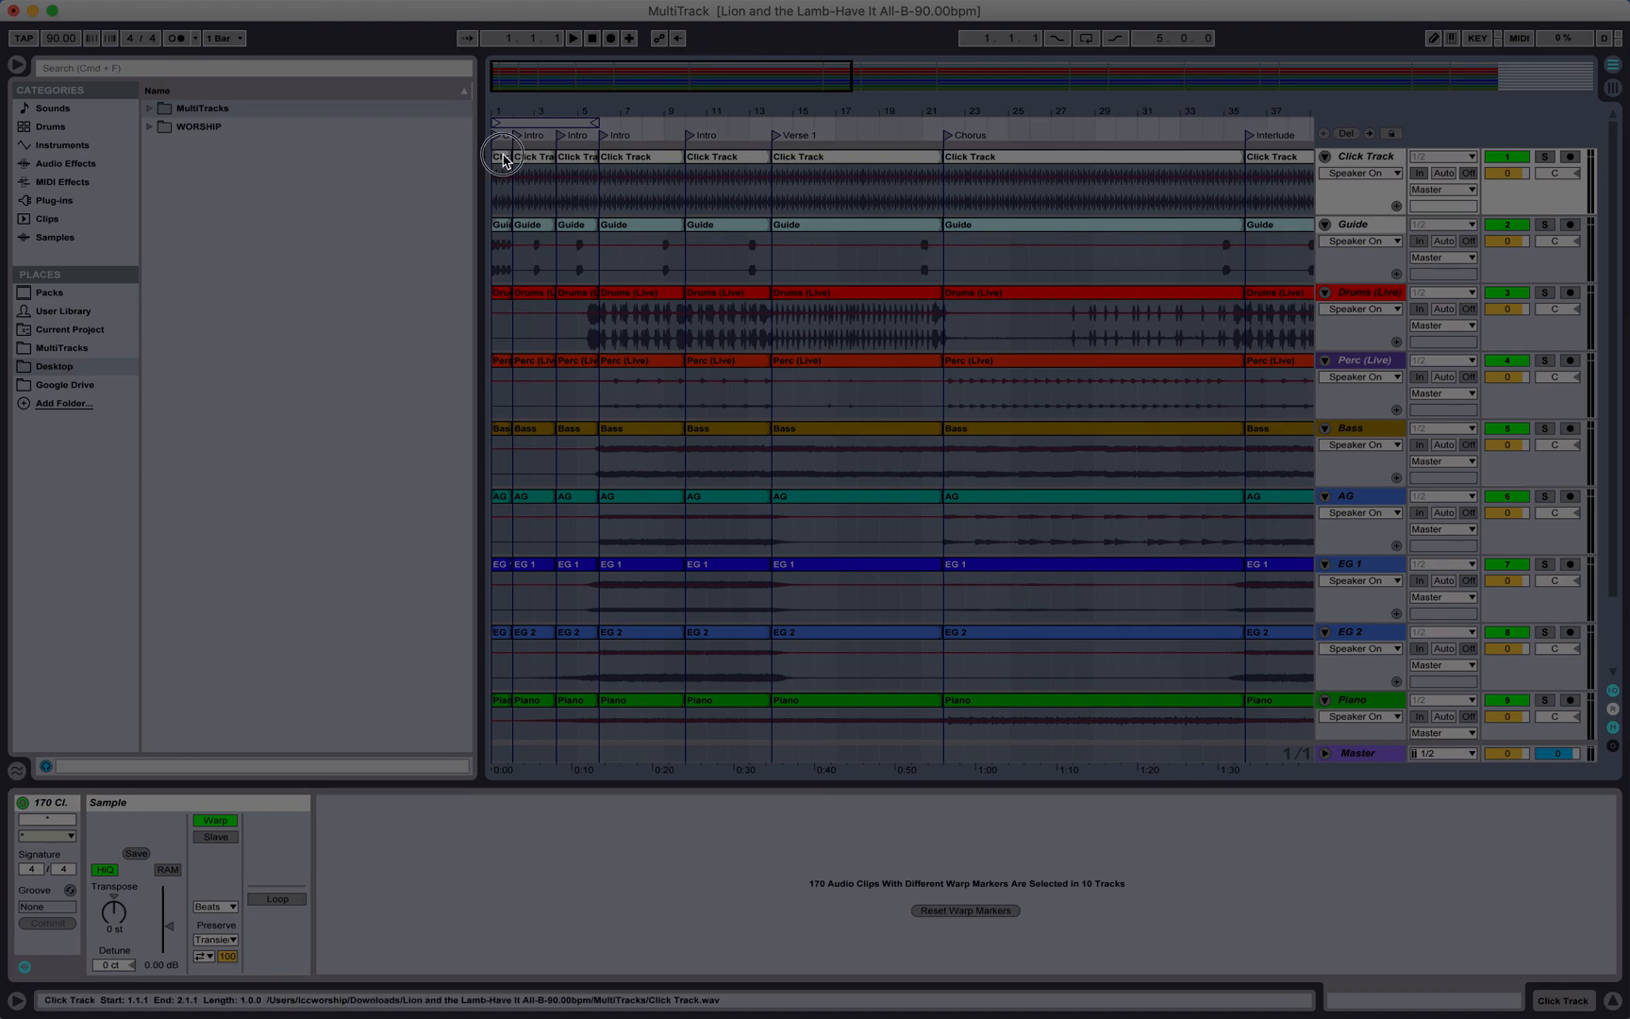
{"action": "left_click_drag", "start_coordinate": [504, 157], "coordinate": [666, 387]}
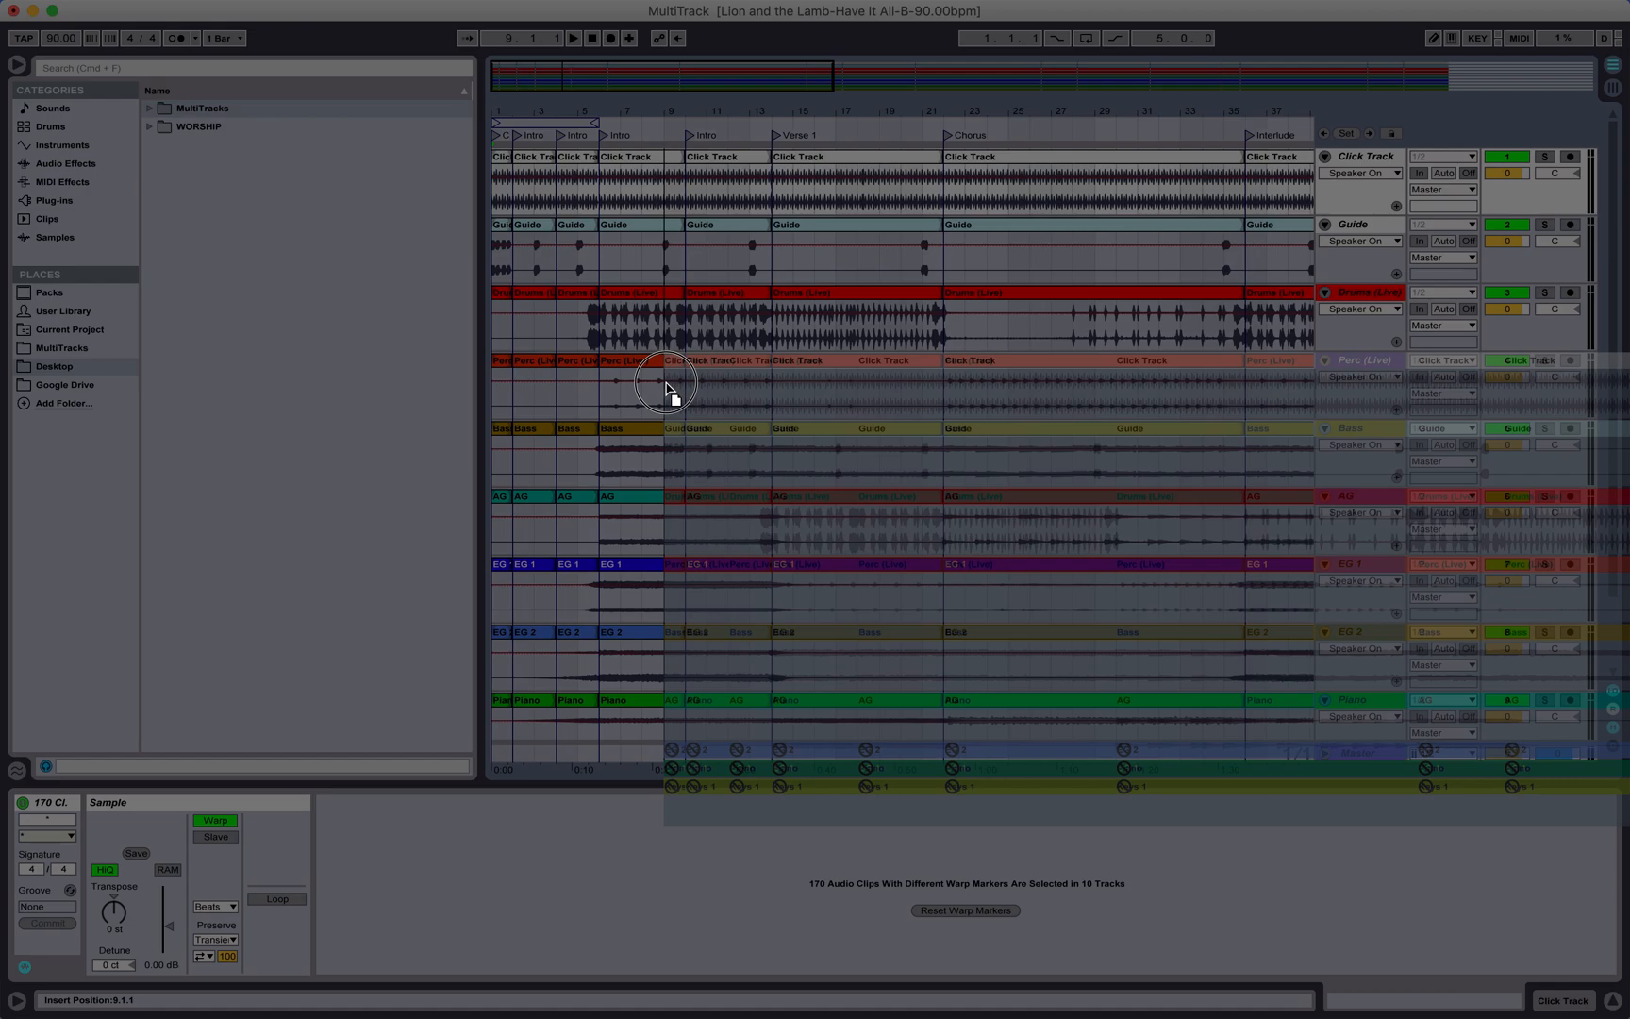
{"action": "key", "text": "Tab"}
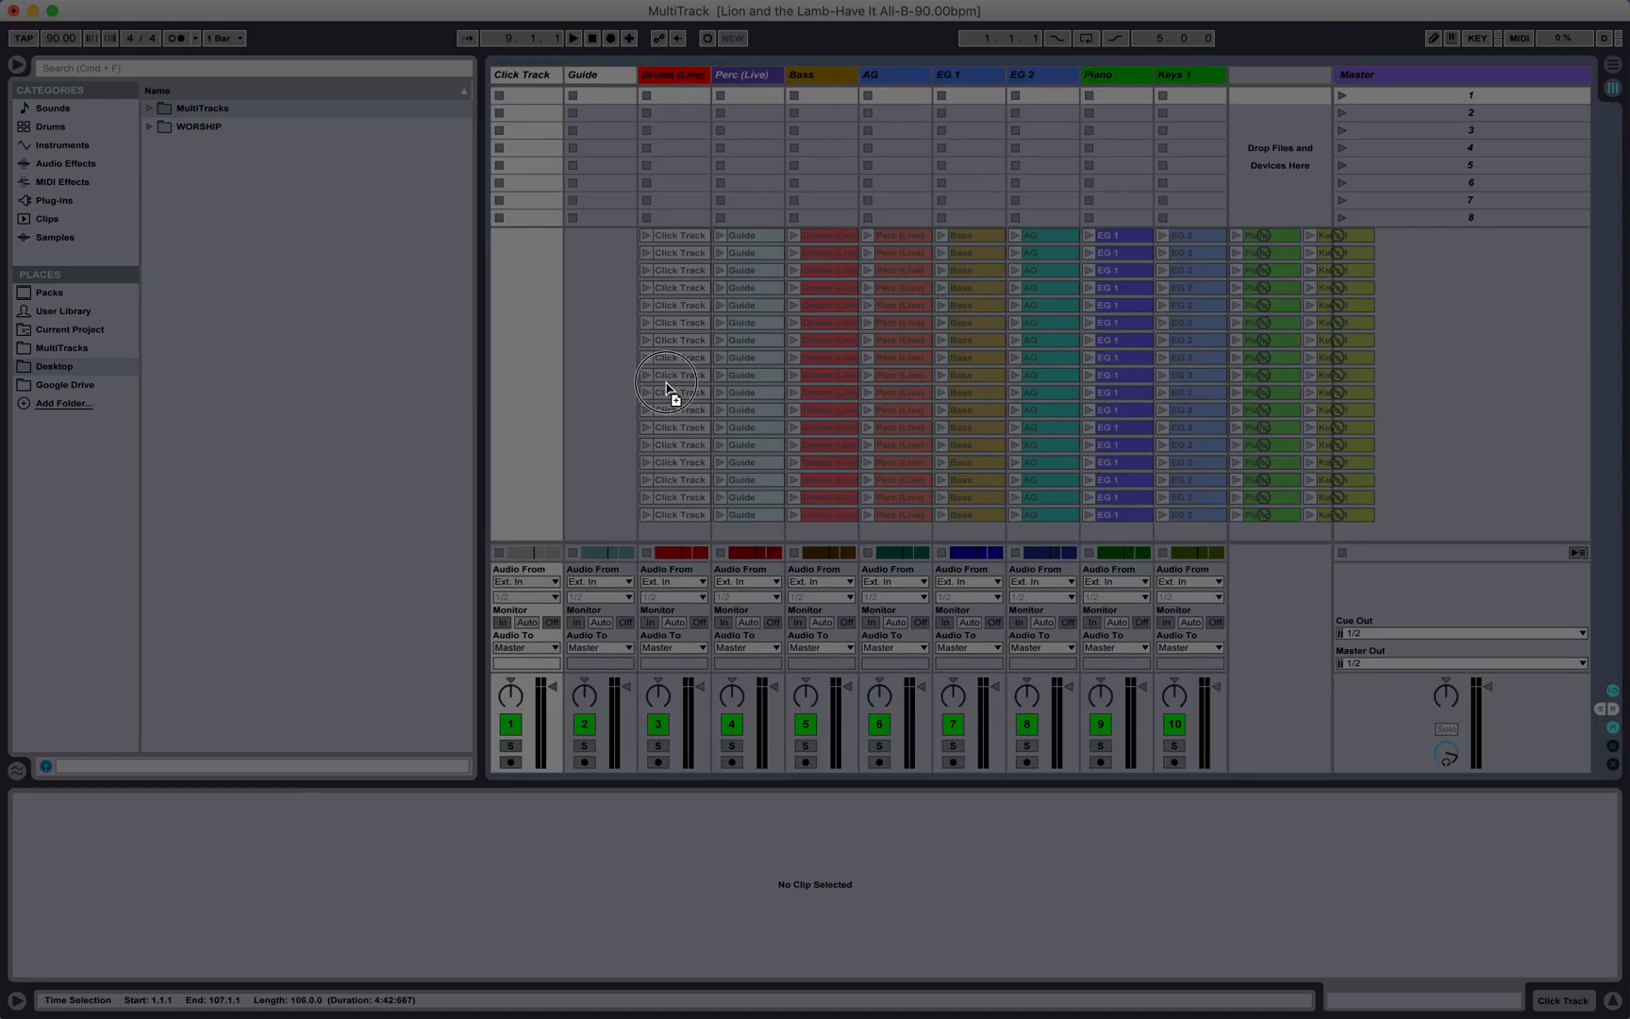
{"action": "left_click_drag", "start_coordinate": [666, 387], "coordinate": [532, 92]}
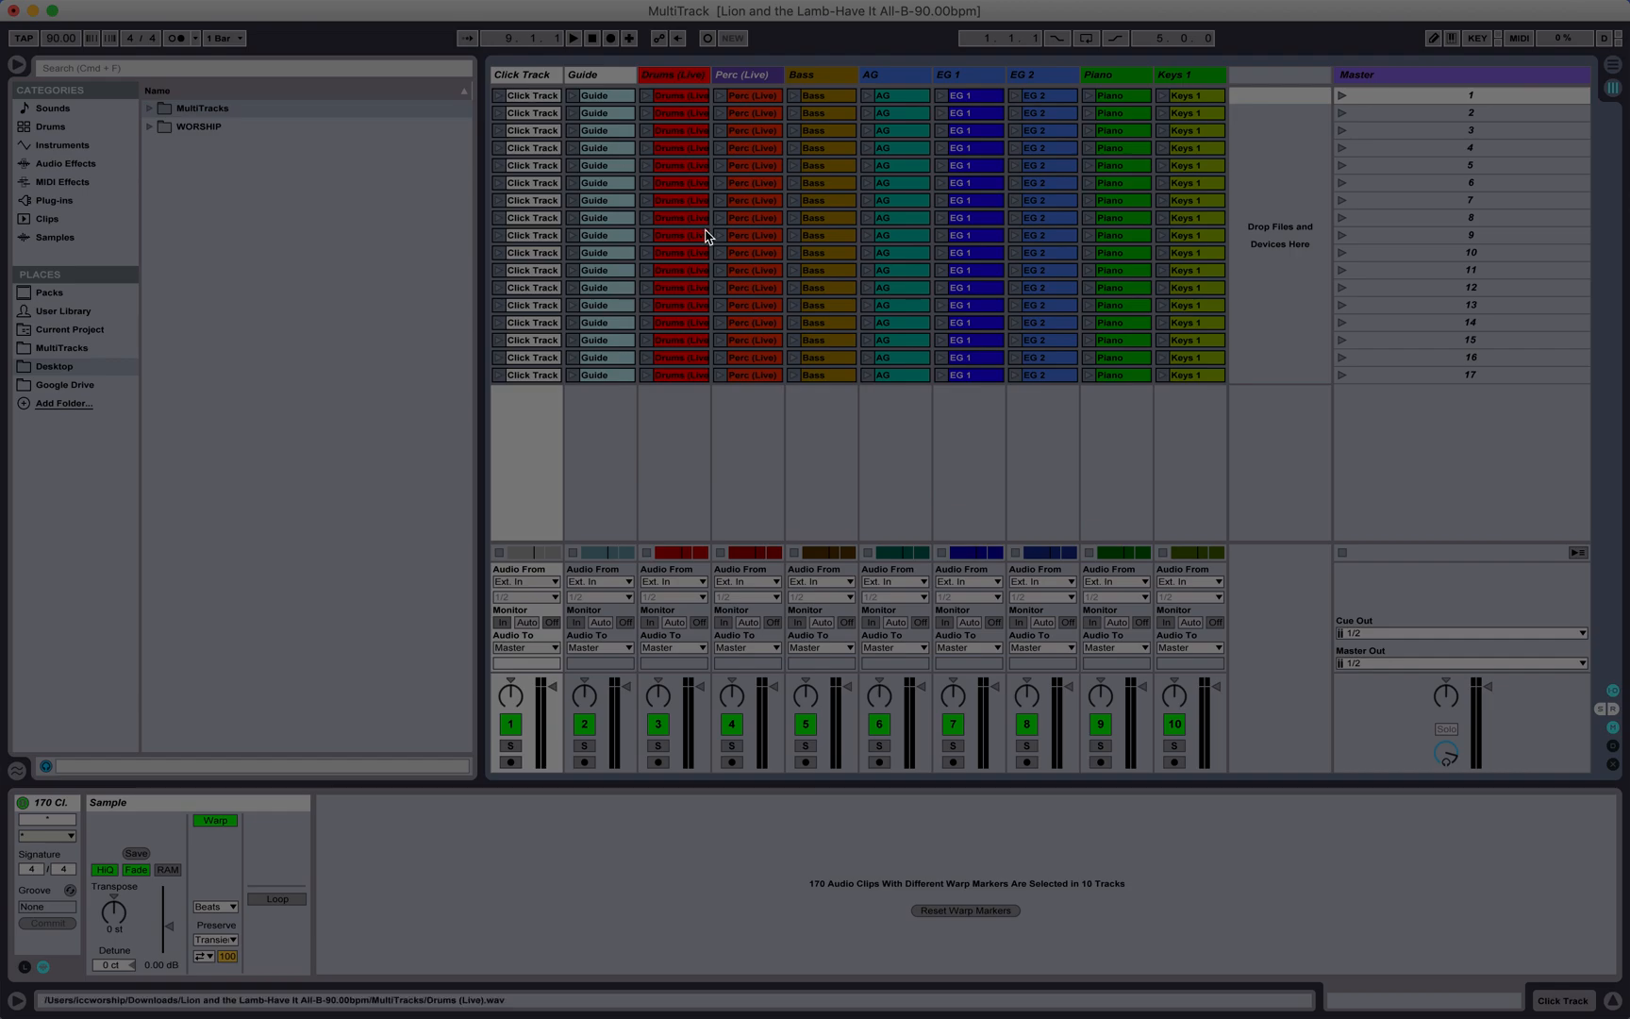
Step: Compare the new Session scenes with the arrangement sections from start to end of the song
{"action": "key", "text": "Tab"}
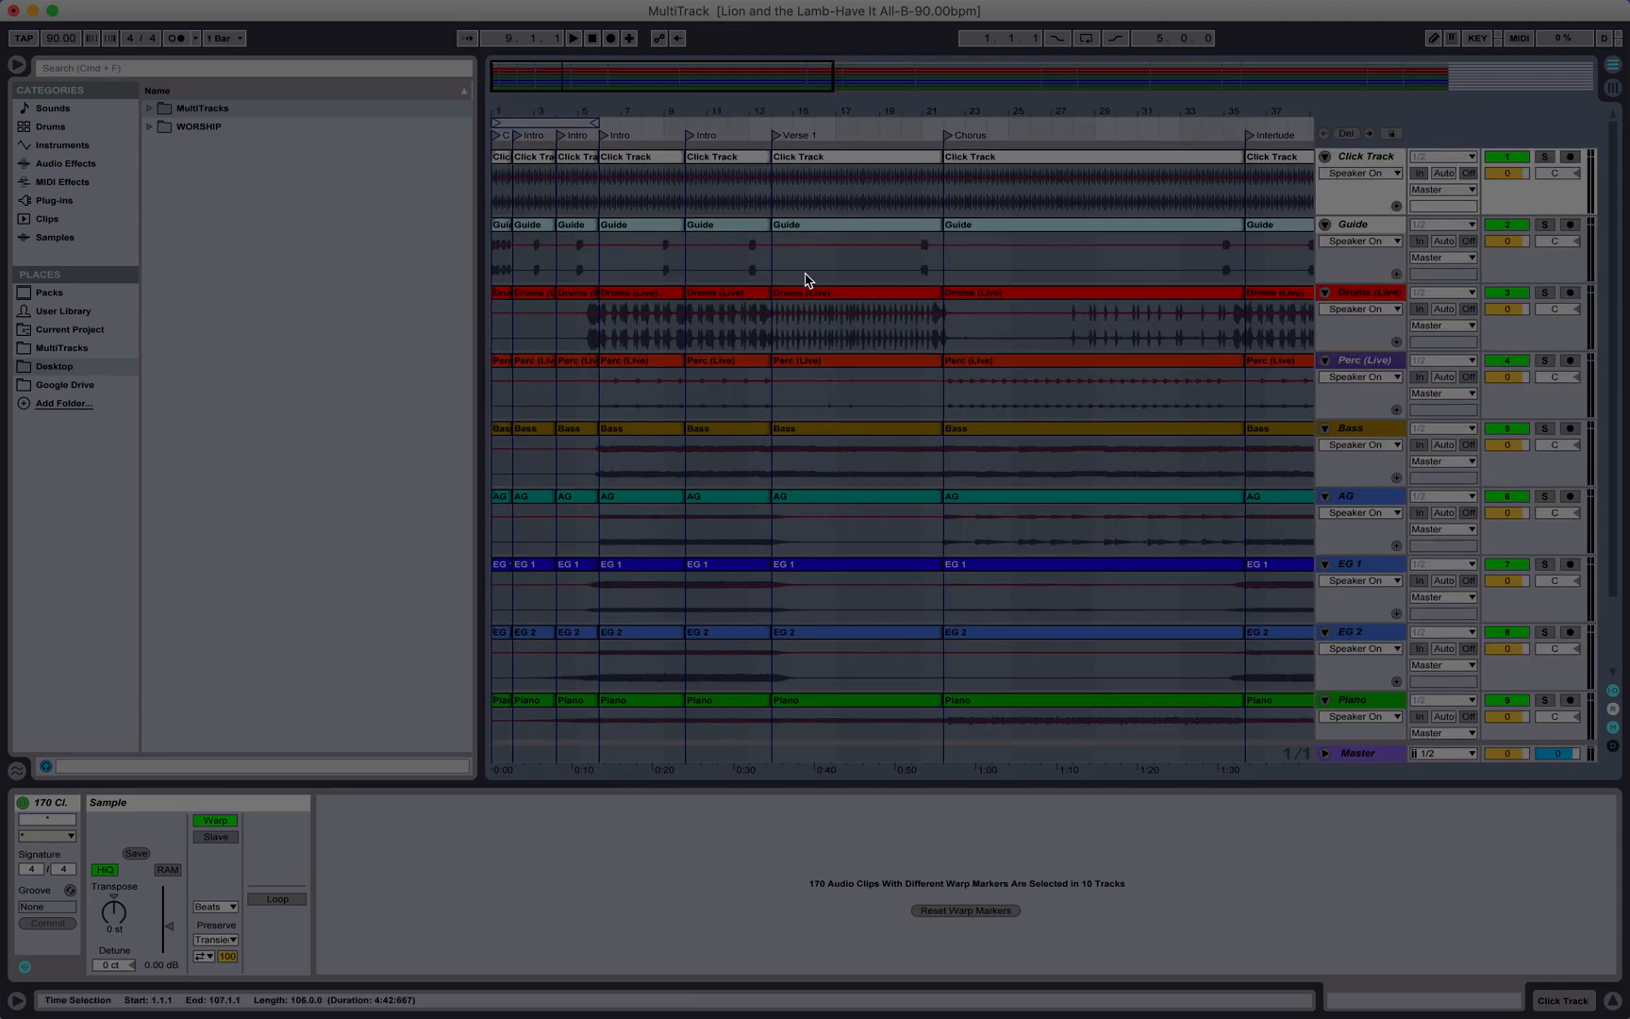
{"action": "key", "text": "Tab"}
{"action": "key", "text": "Tab"}
{"action": "key", "text": "Tab"}
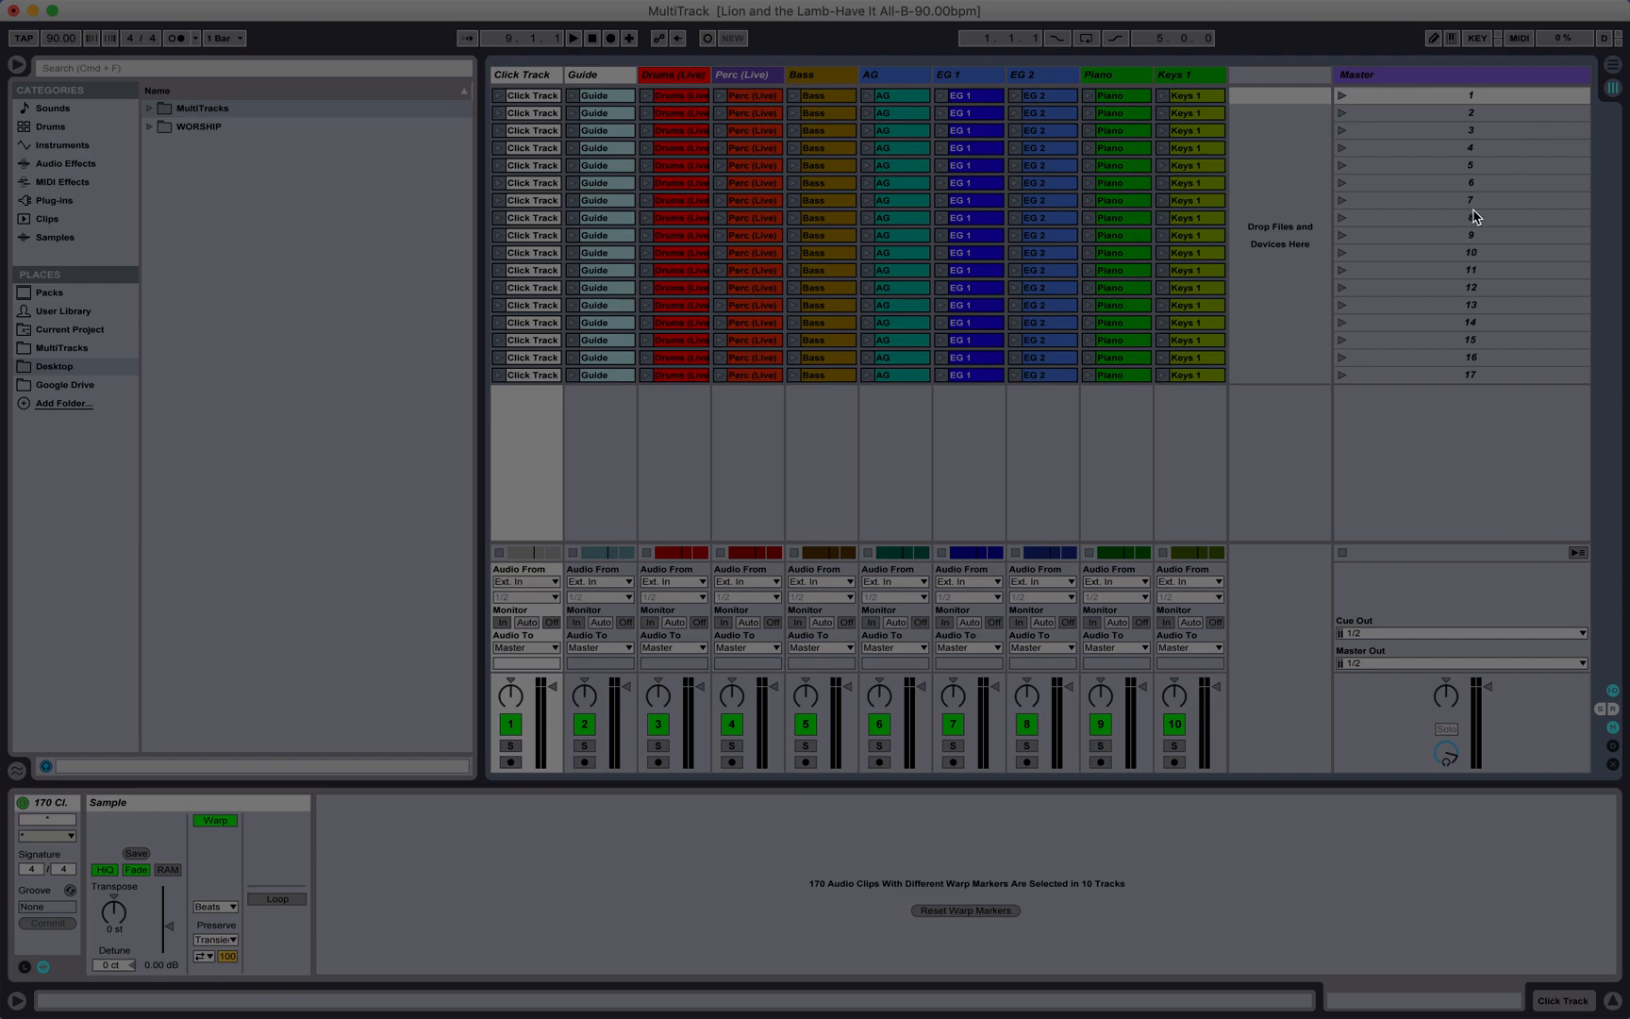
{"action": "left_click", "coordinate": [1474, 97]}
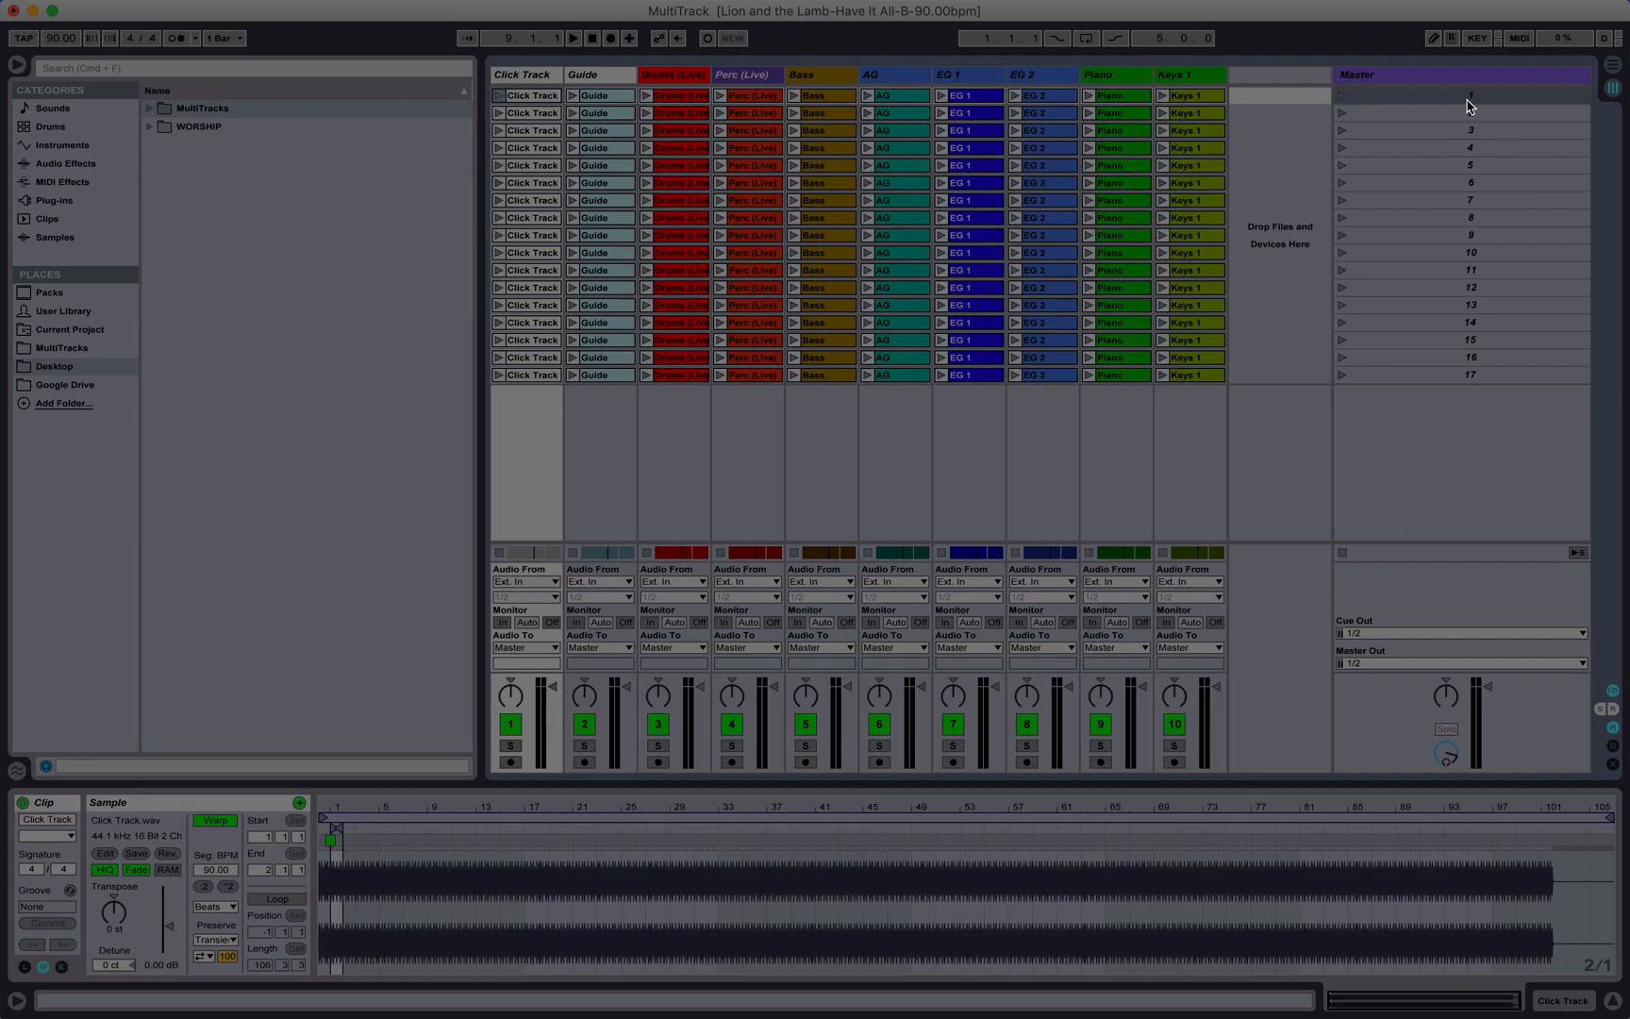
{"action": "key", "text": "Tab"}
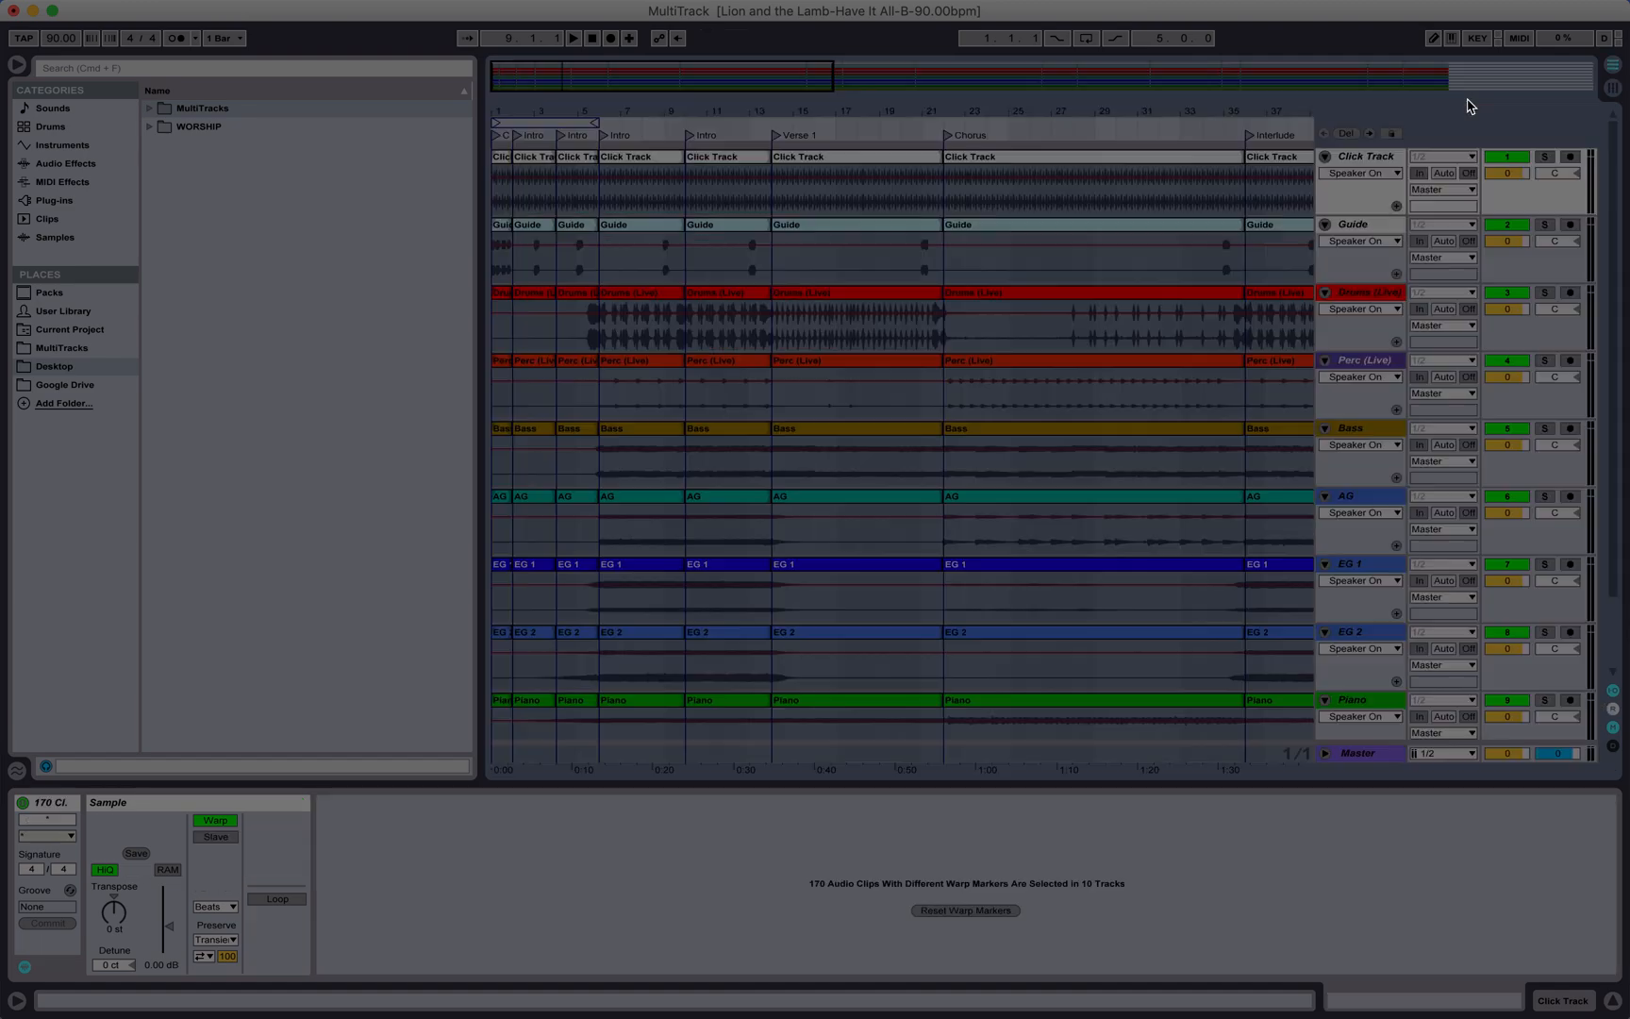
{"action": "scroll", "coordinate": [756, 223], "scroll_direction": "right", "scroll_amount": 15}
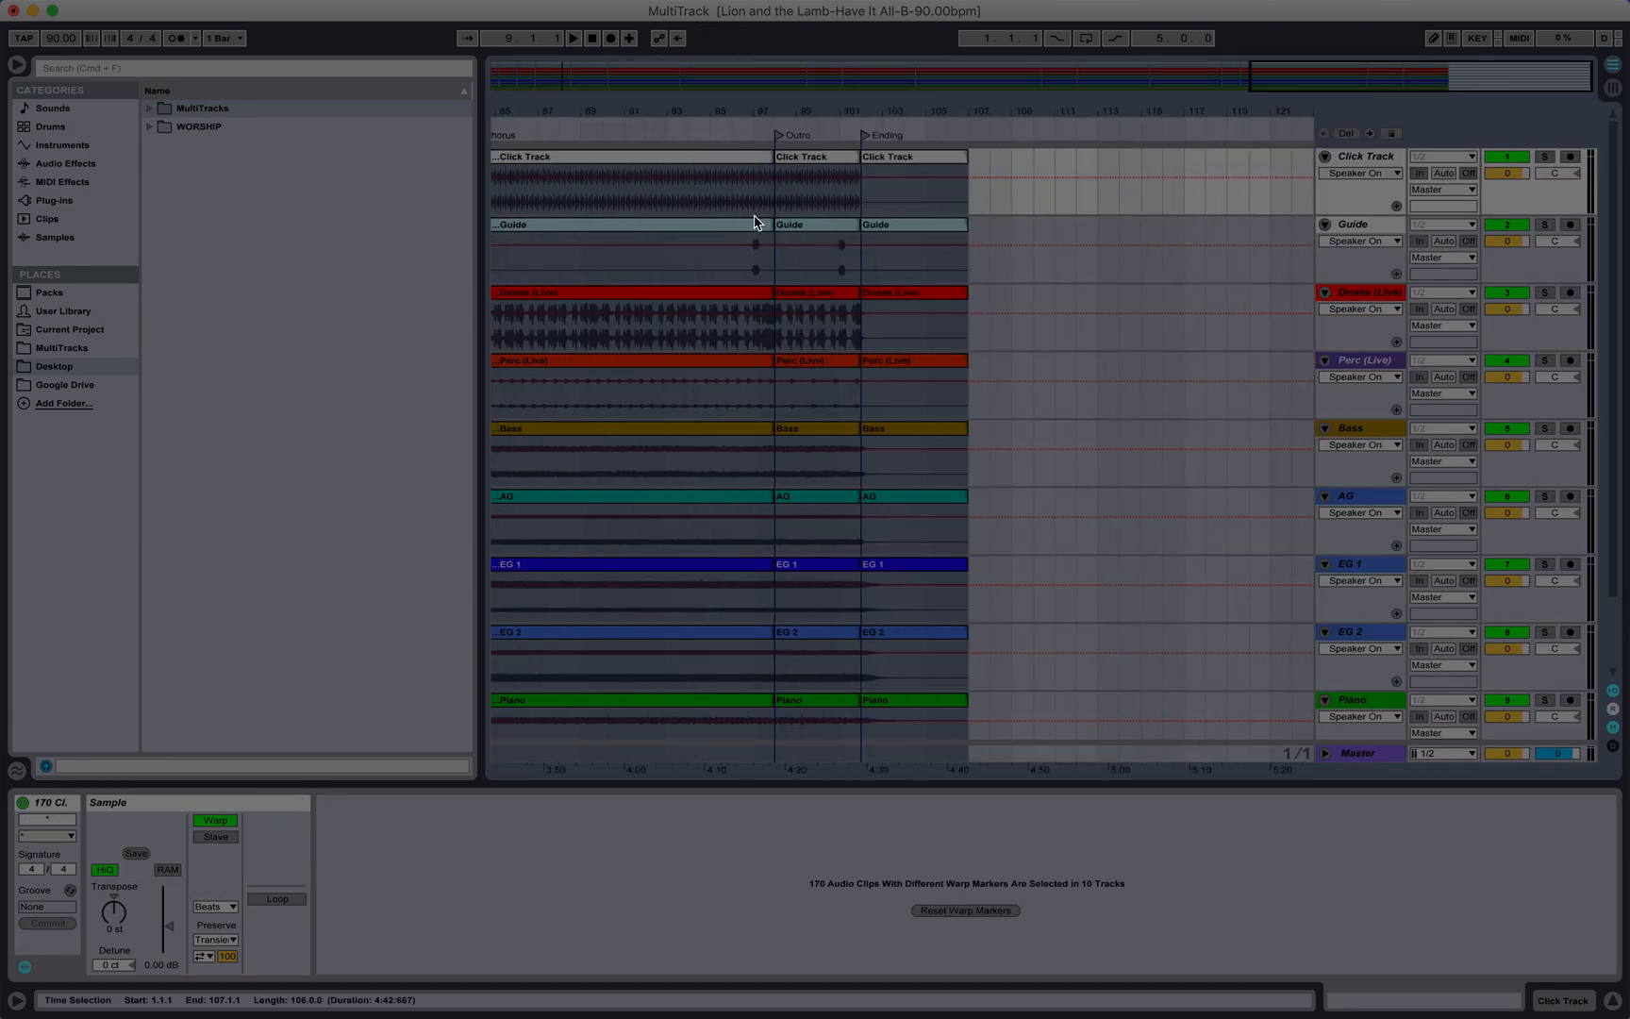
{"action": "scroll", "coordinate": [756, 223], "scroll_direction": "left", "scroll_amount": 15}
{"action": "scroll", "coordinate": [756, 223], "scroll_direction": "right", "scroll_amount": 14}
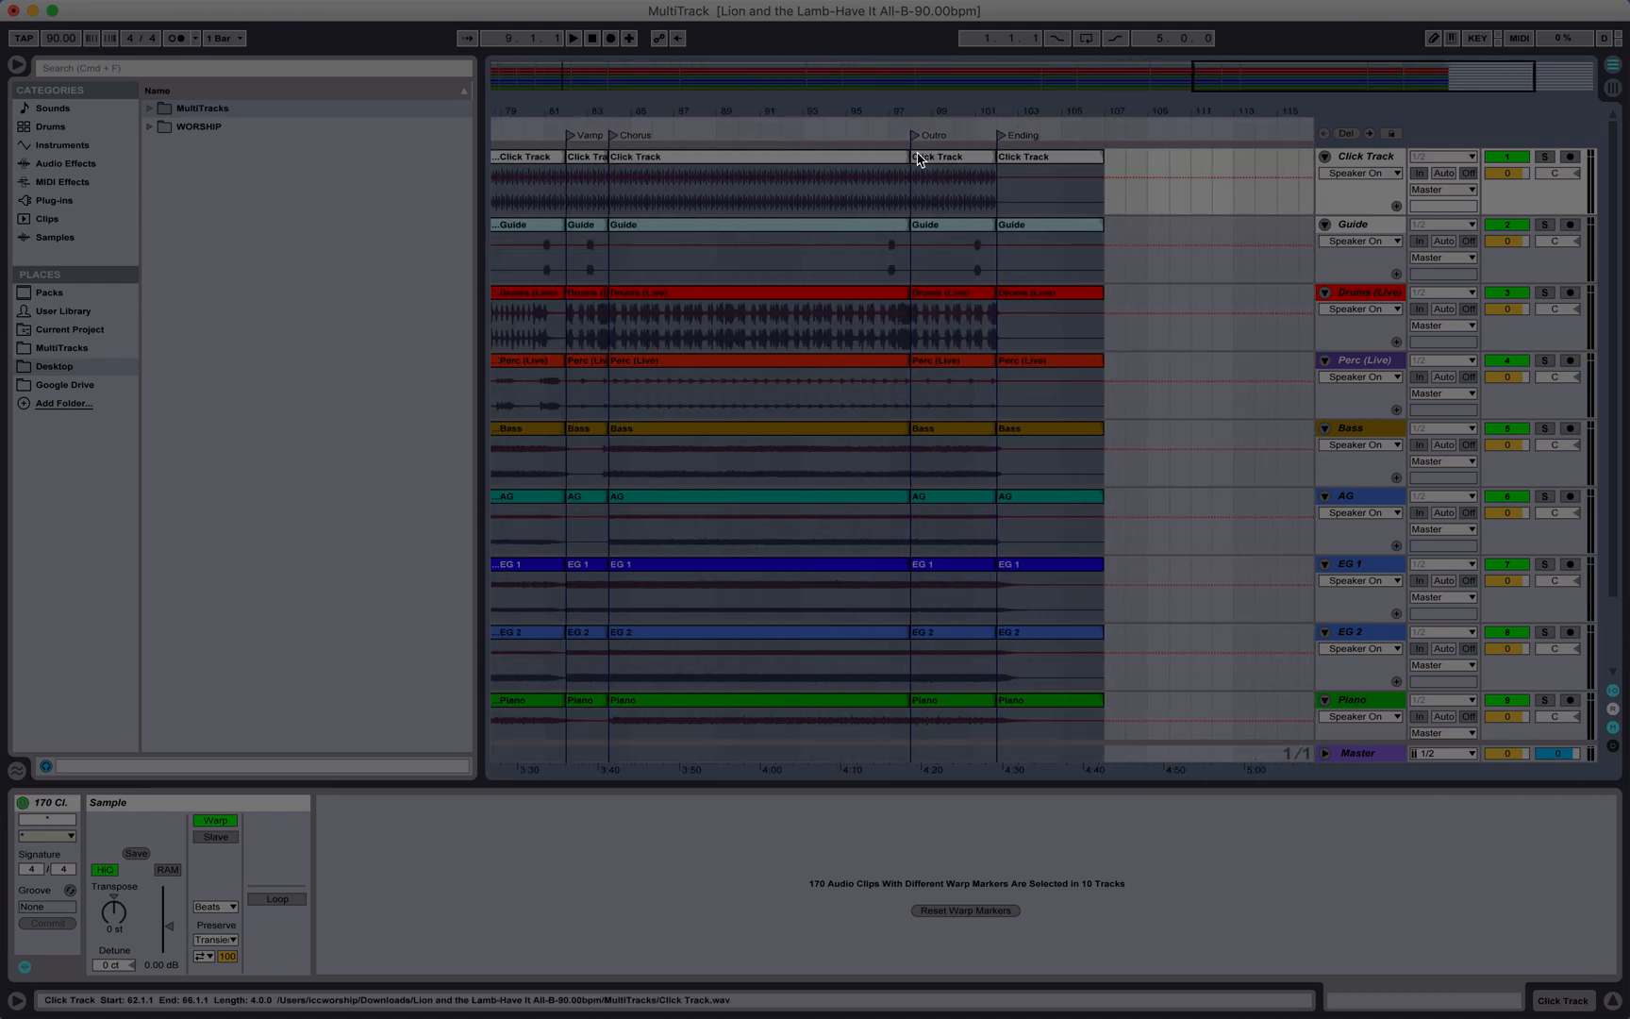
{"action": "scroll", "coordinate": [918, 159], "scroll_direction": "left", "scroll_amount": 14}
{"action": "key", "text": "Tab"}
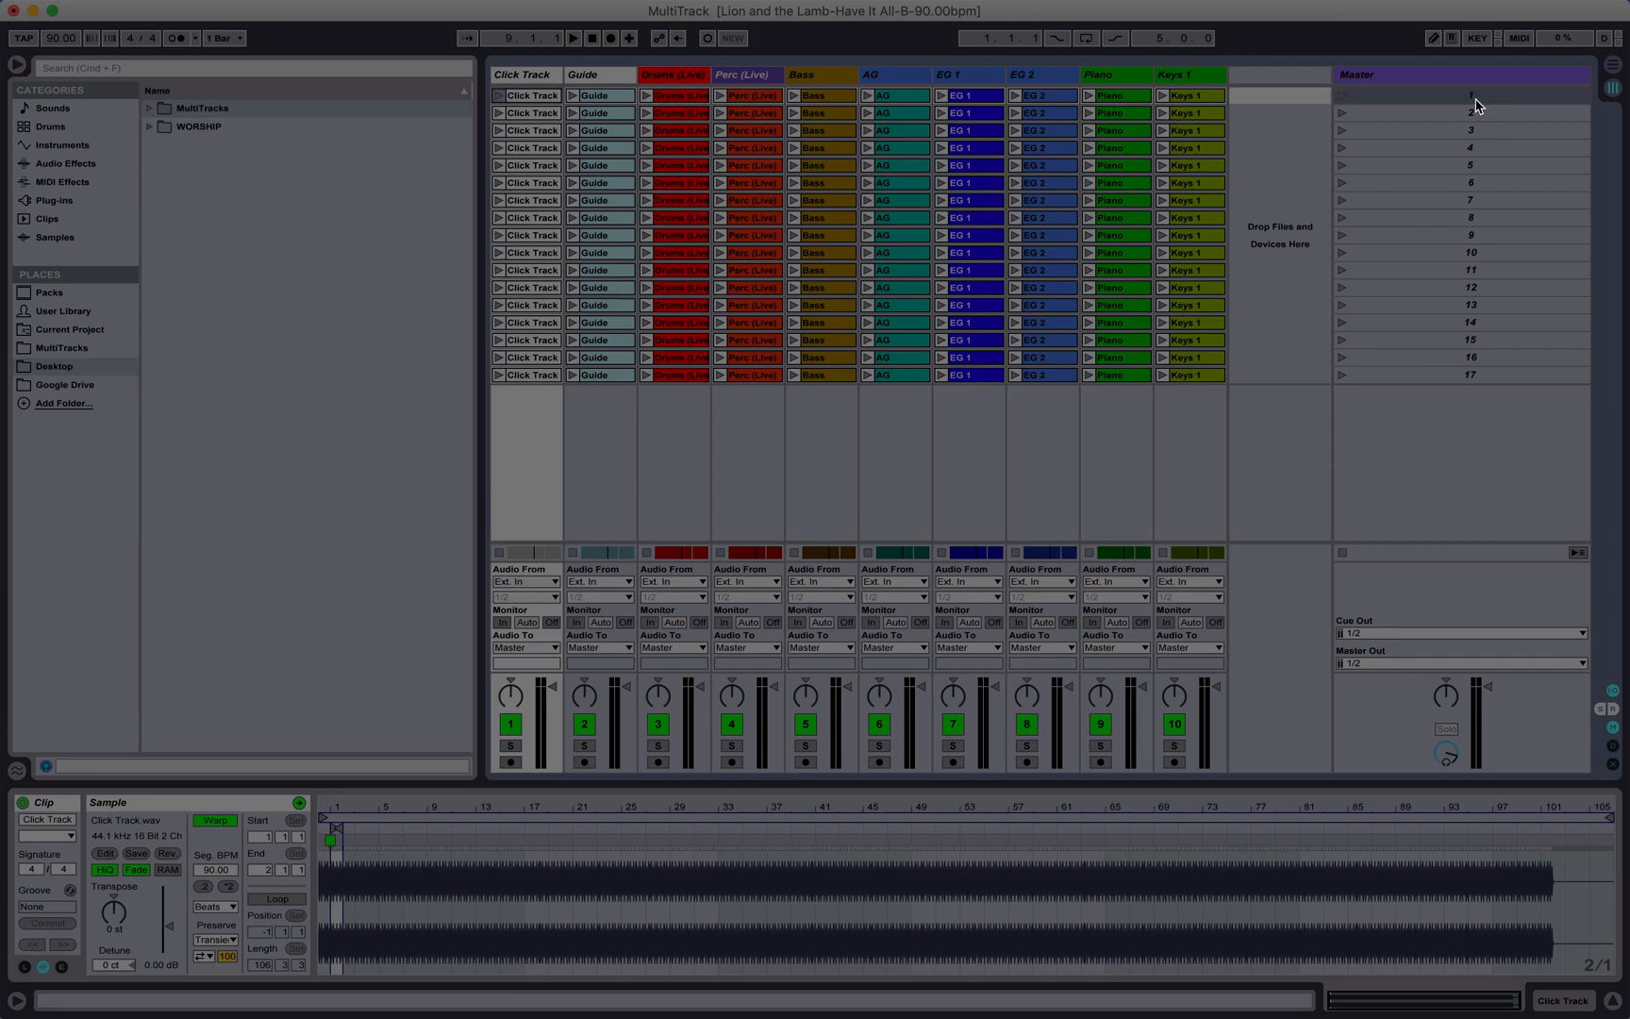
Step: Rename the first scene LION AND THE LAMB (B) 90bpm 4/8
{"action": "left_click", "coordinate": [1340, 100]}
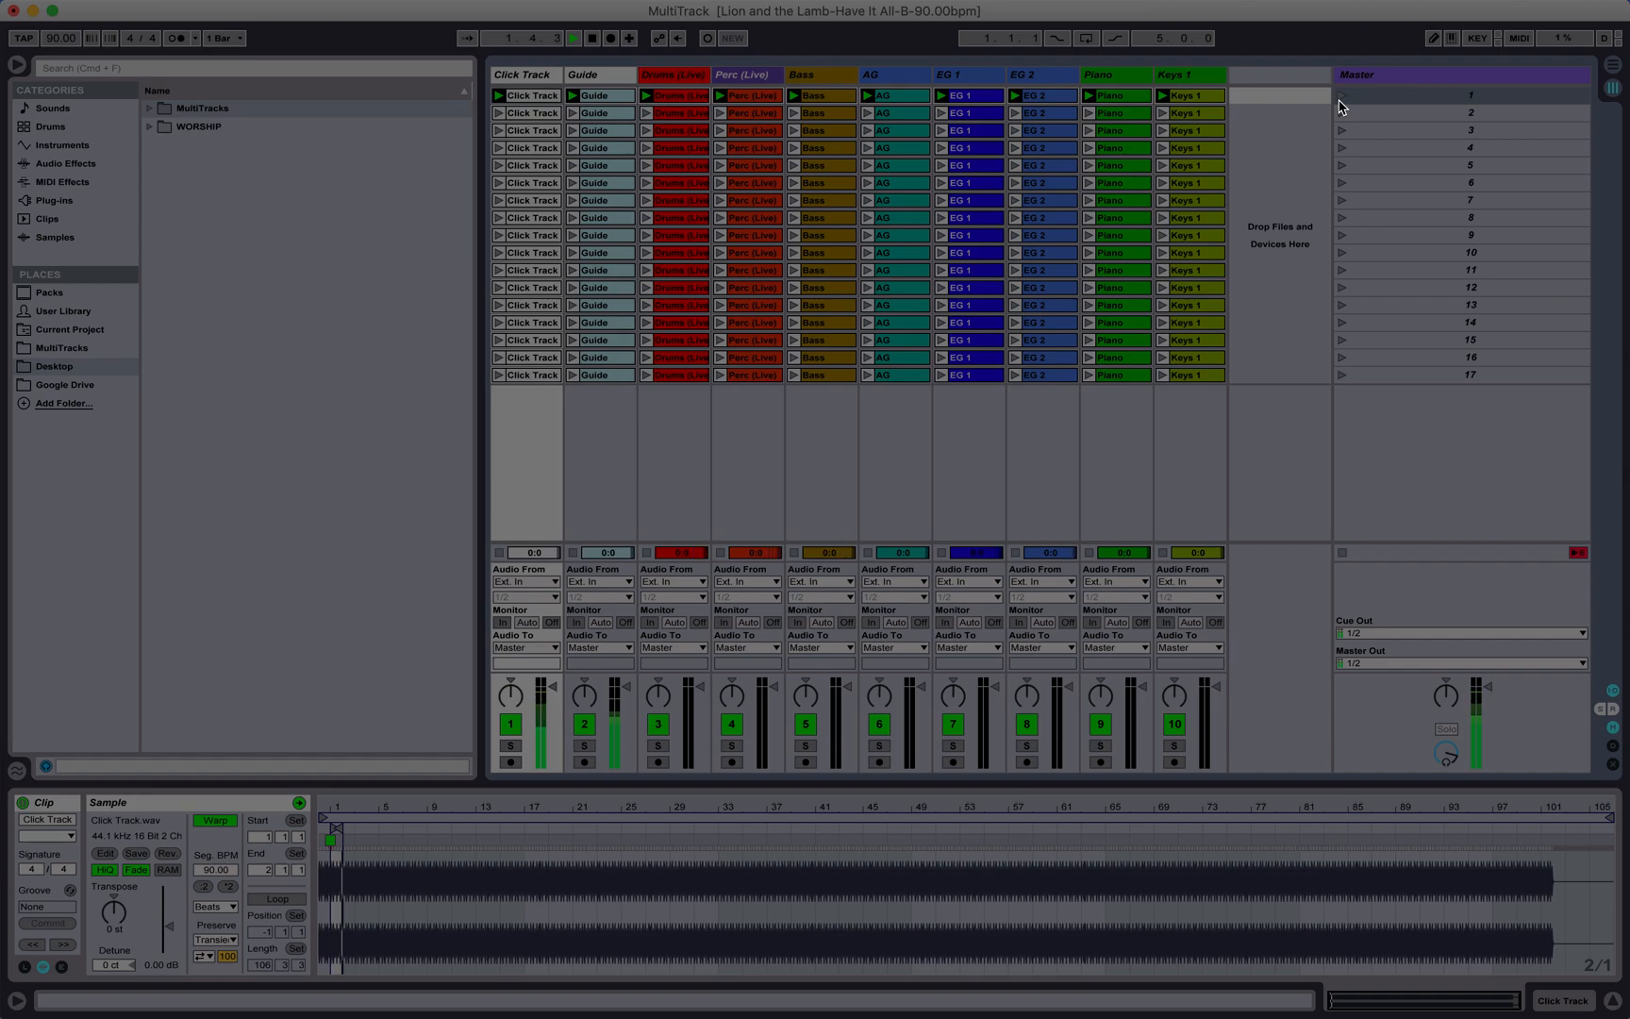
{"action": "key", "text": "super+r"}
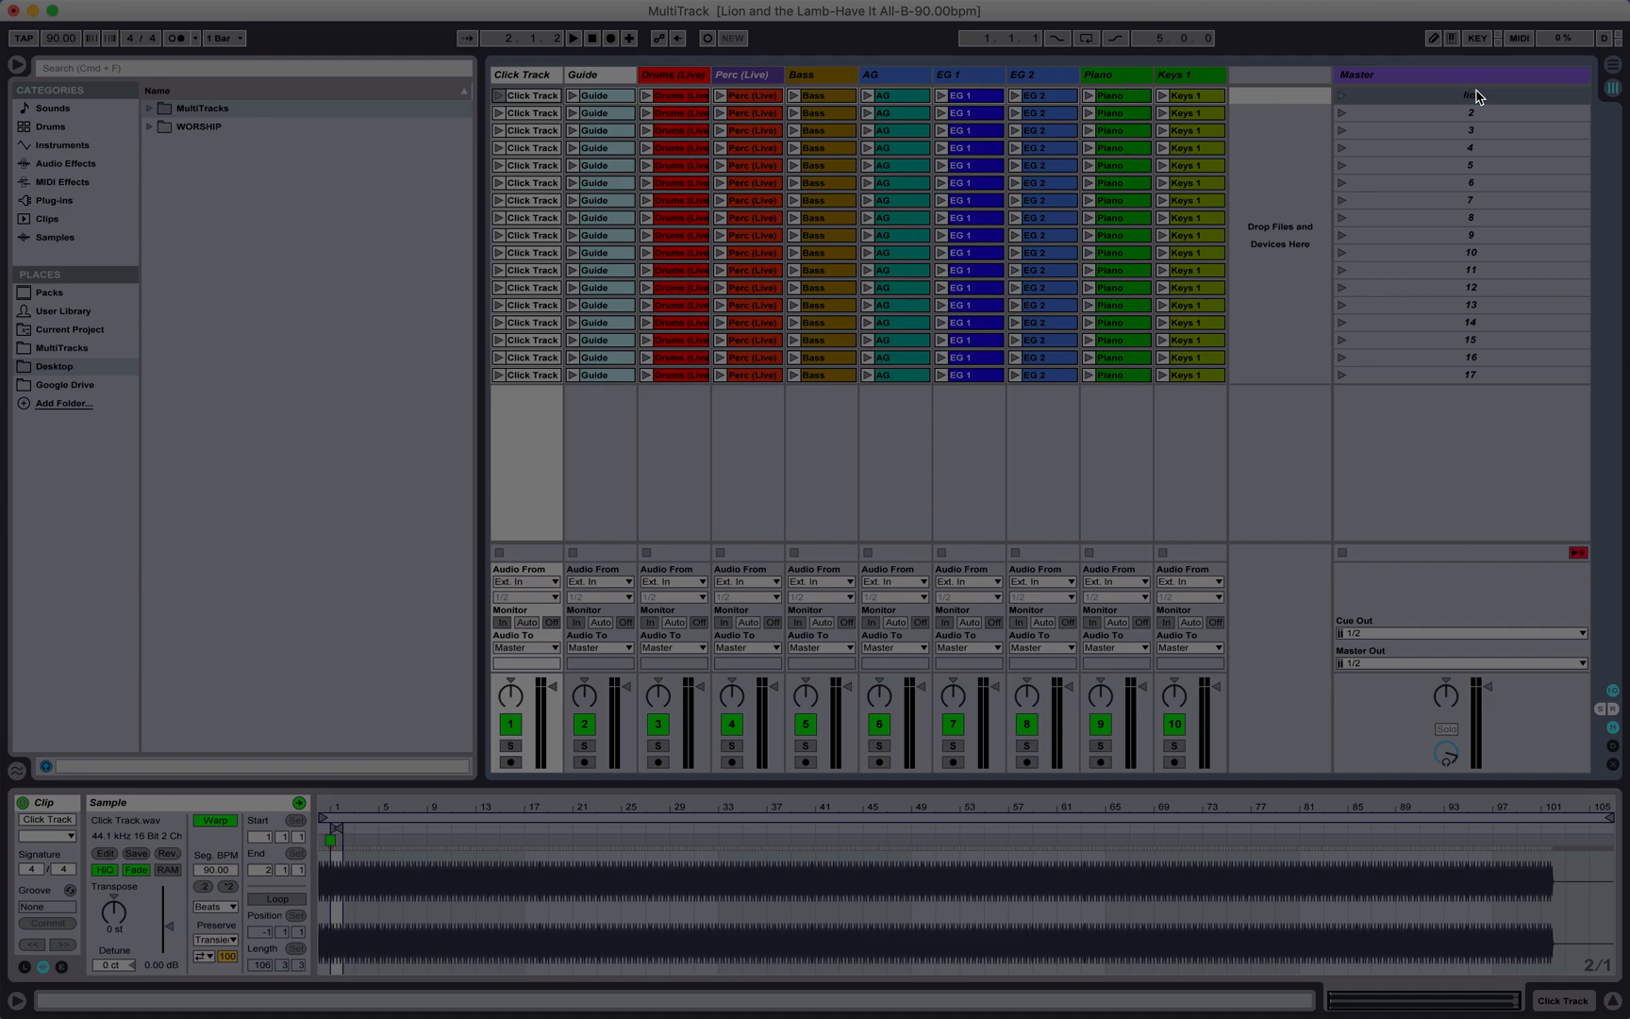
{"action": "type", "text": "LION AND THE LAMP"}
{"action": "type", "text": "(B"}
{"action": "type", "text": ")"}
{"action": "type", "text": " 90"}
{"action": "type", "text": "bpm"}
{"action": "type", "text": " 4/4"}
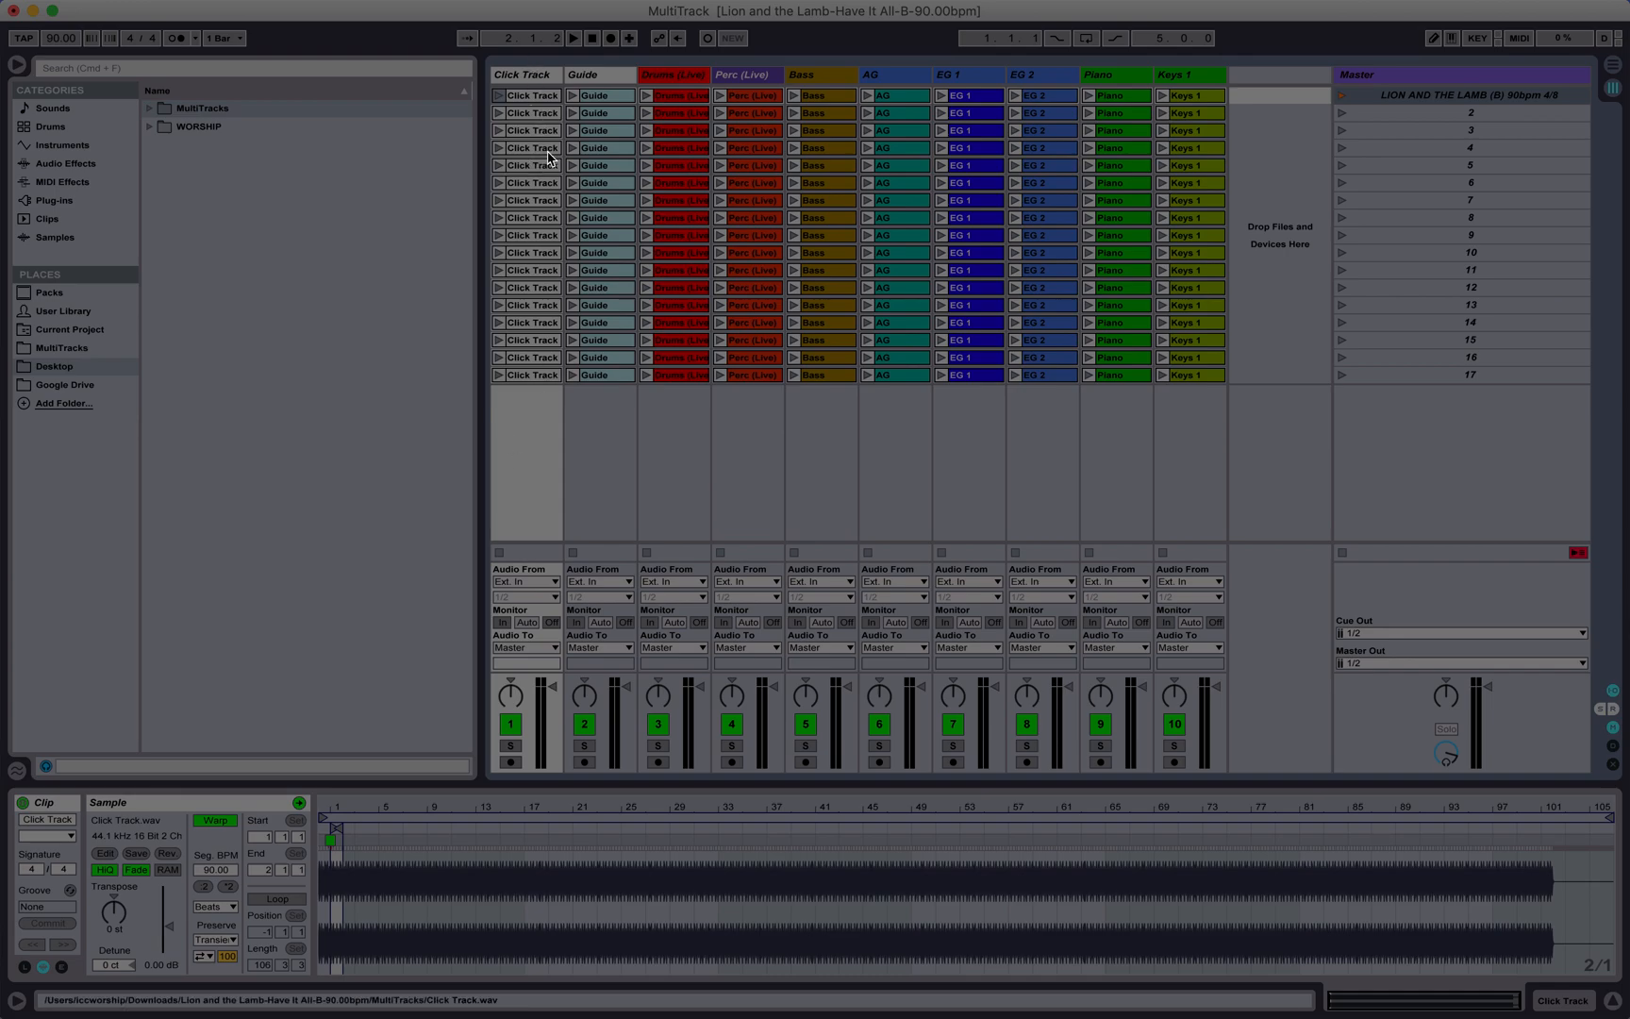
Step: Play the first scene with the metronome on, muting and unmuting the Click Track while it plays
{"action": "left_click", "coordinate": [1340, 95]}
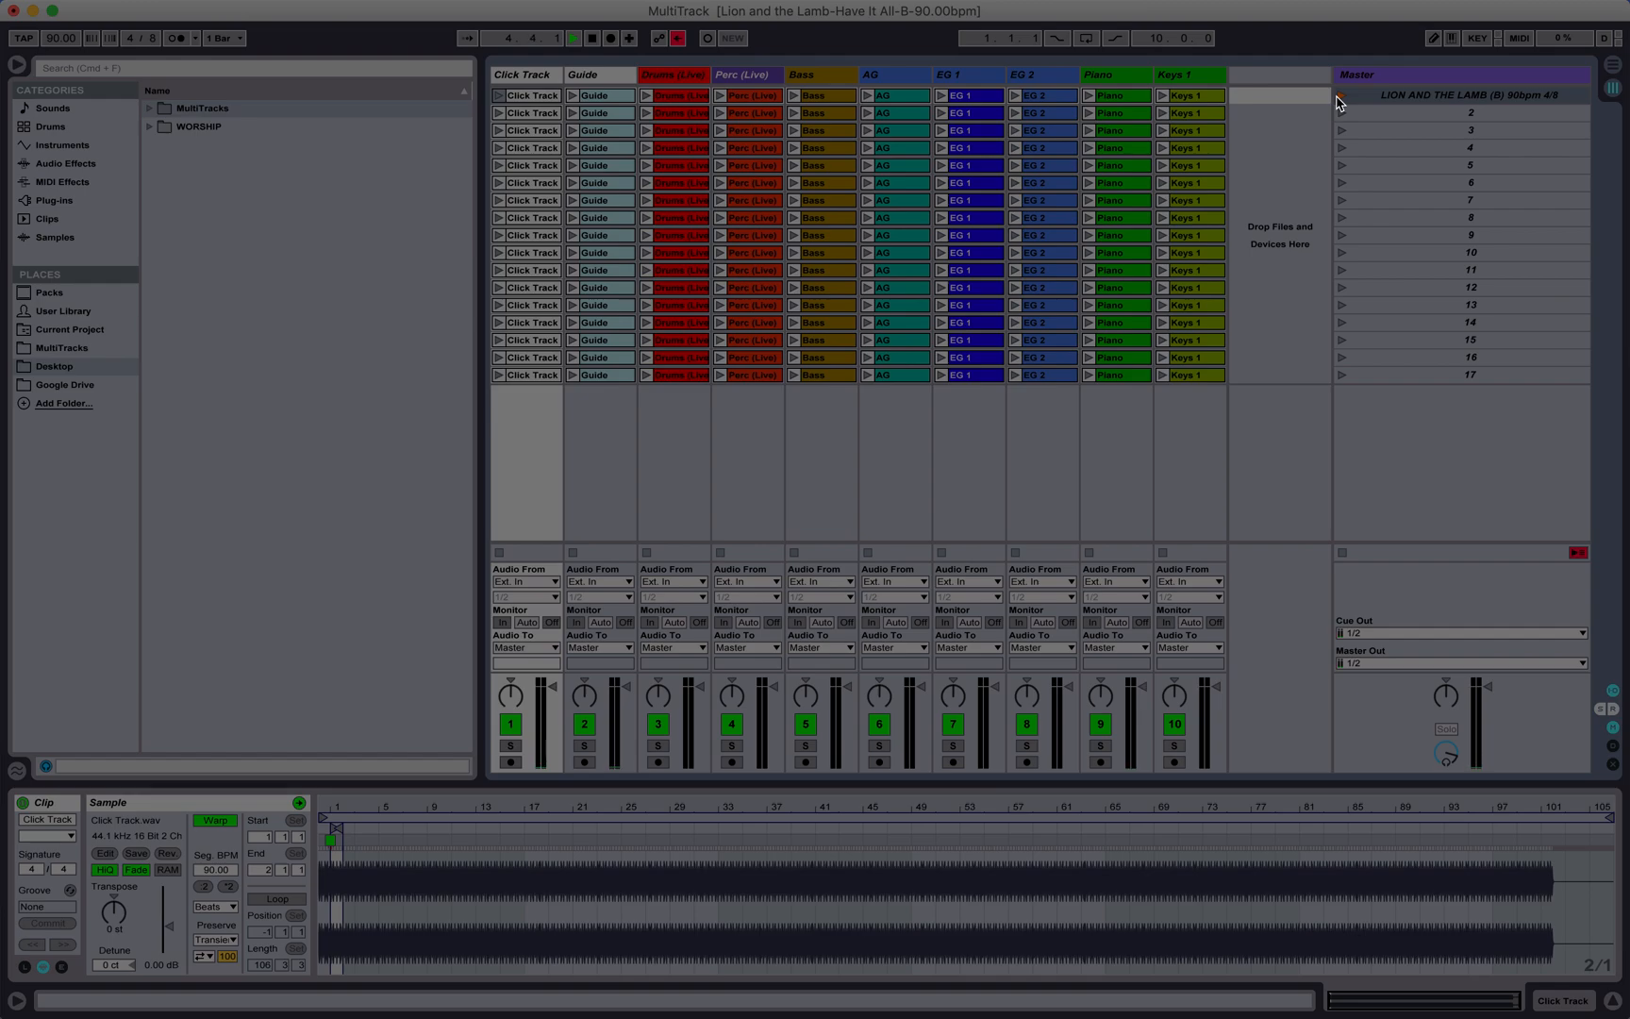
{"action": "left_click", "coordinate": [1345, 96]}
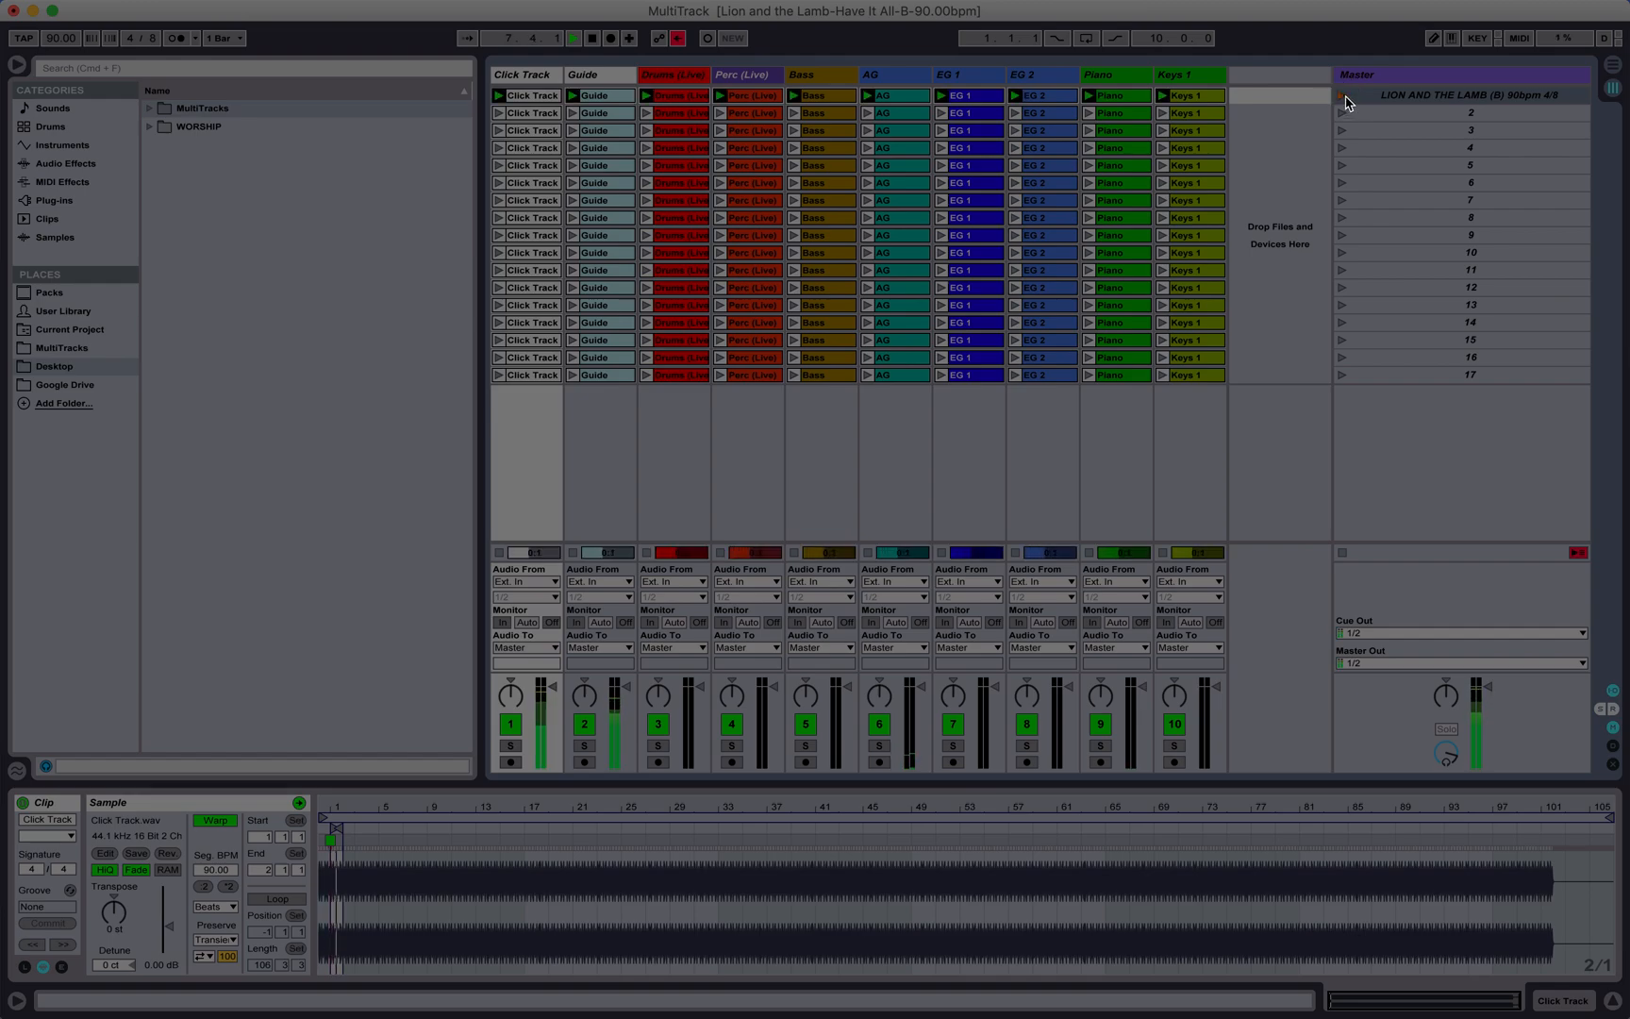
{"action": "key", "text": "space"}
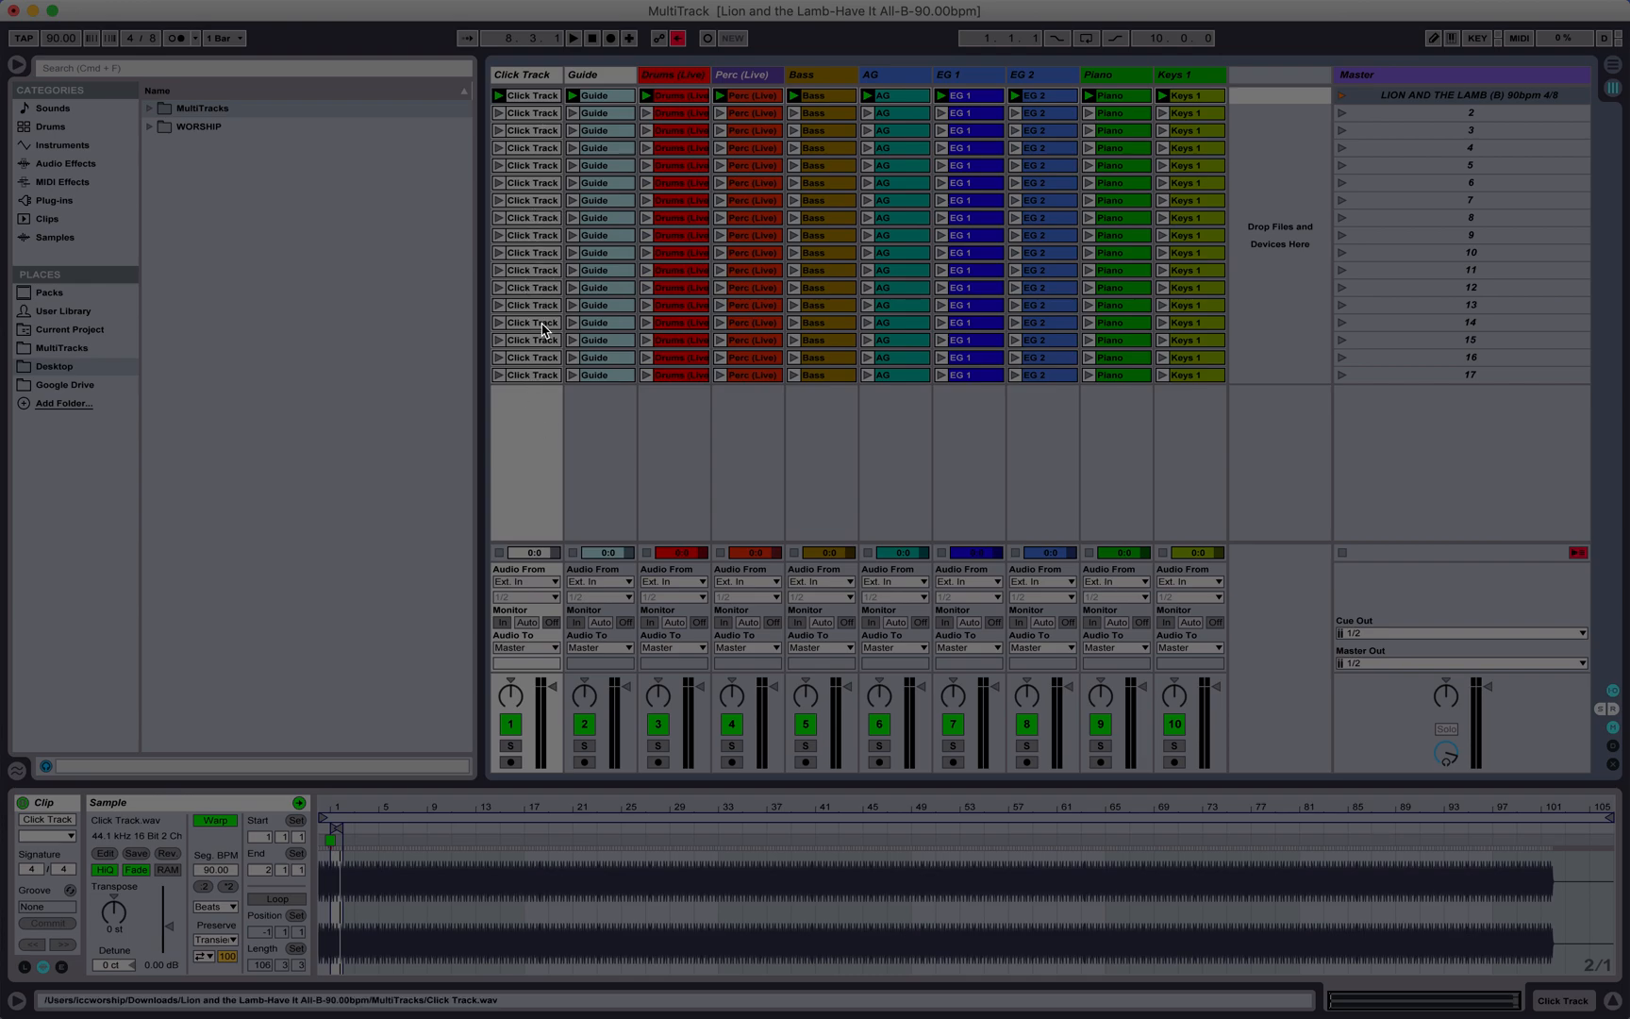
{"action": "left_click", "coordinate": [176, 38]}
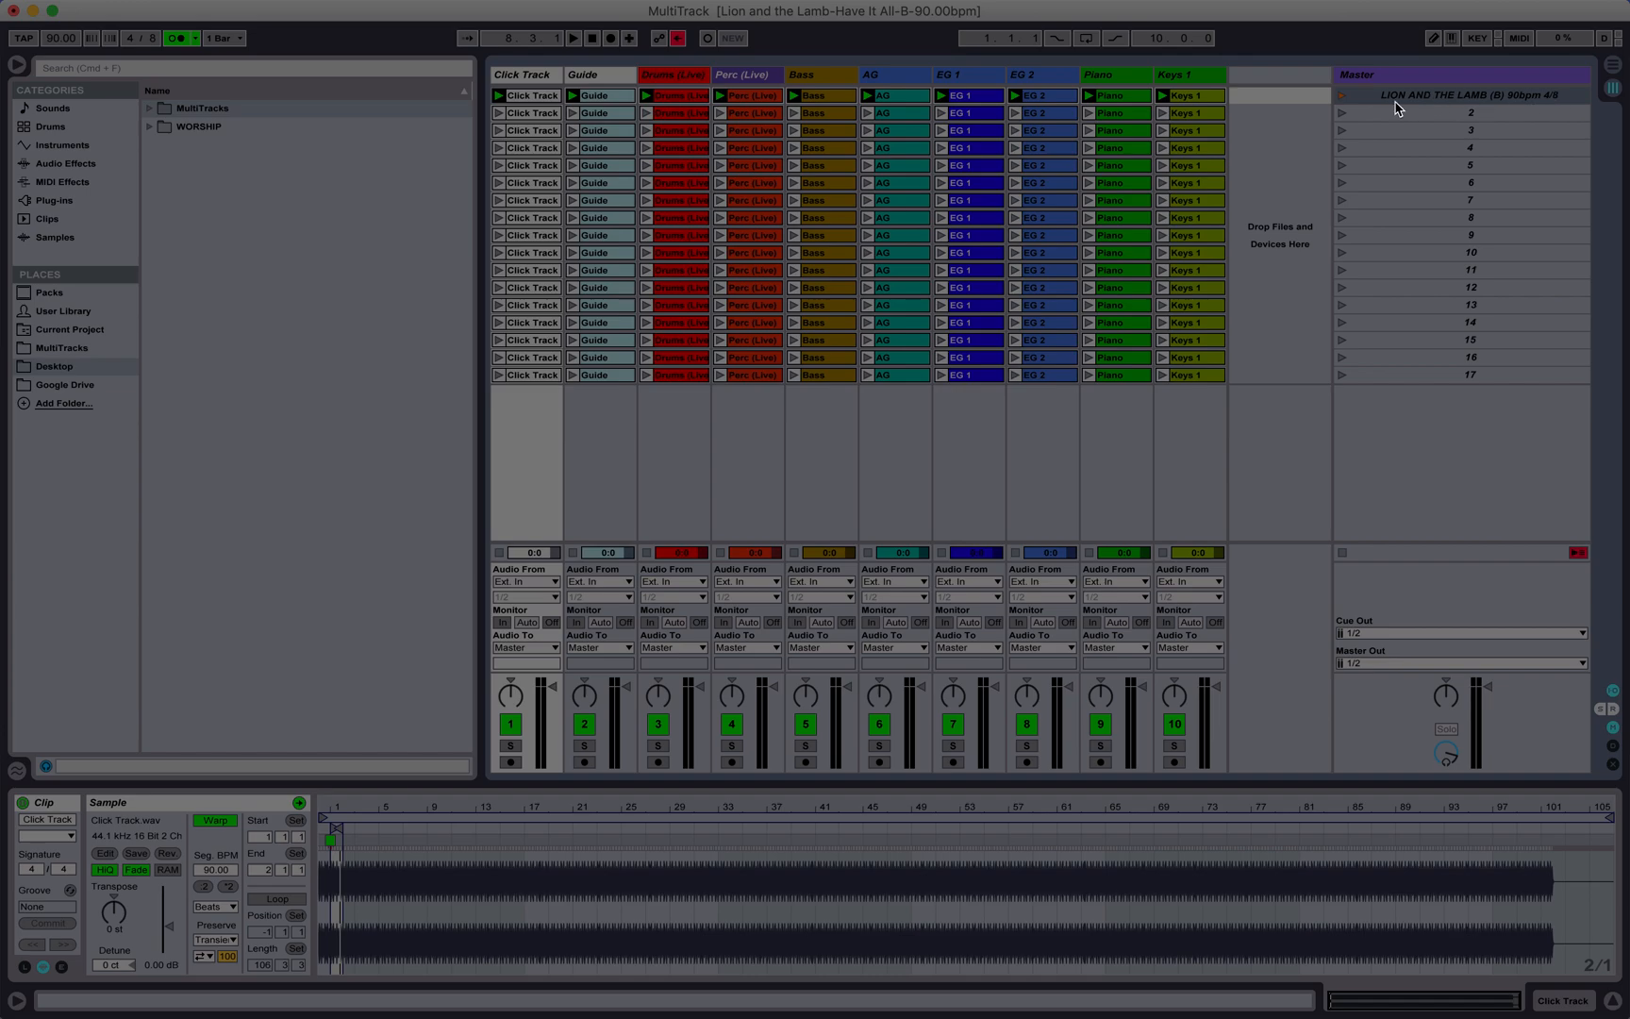
{"action": "left_click", "coordinate": [1342, 96]}
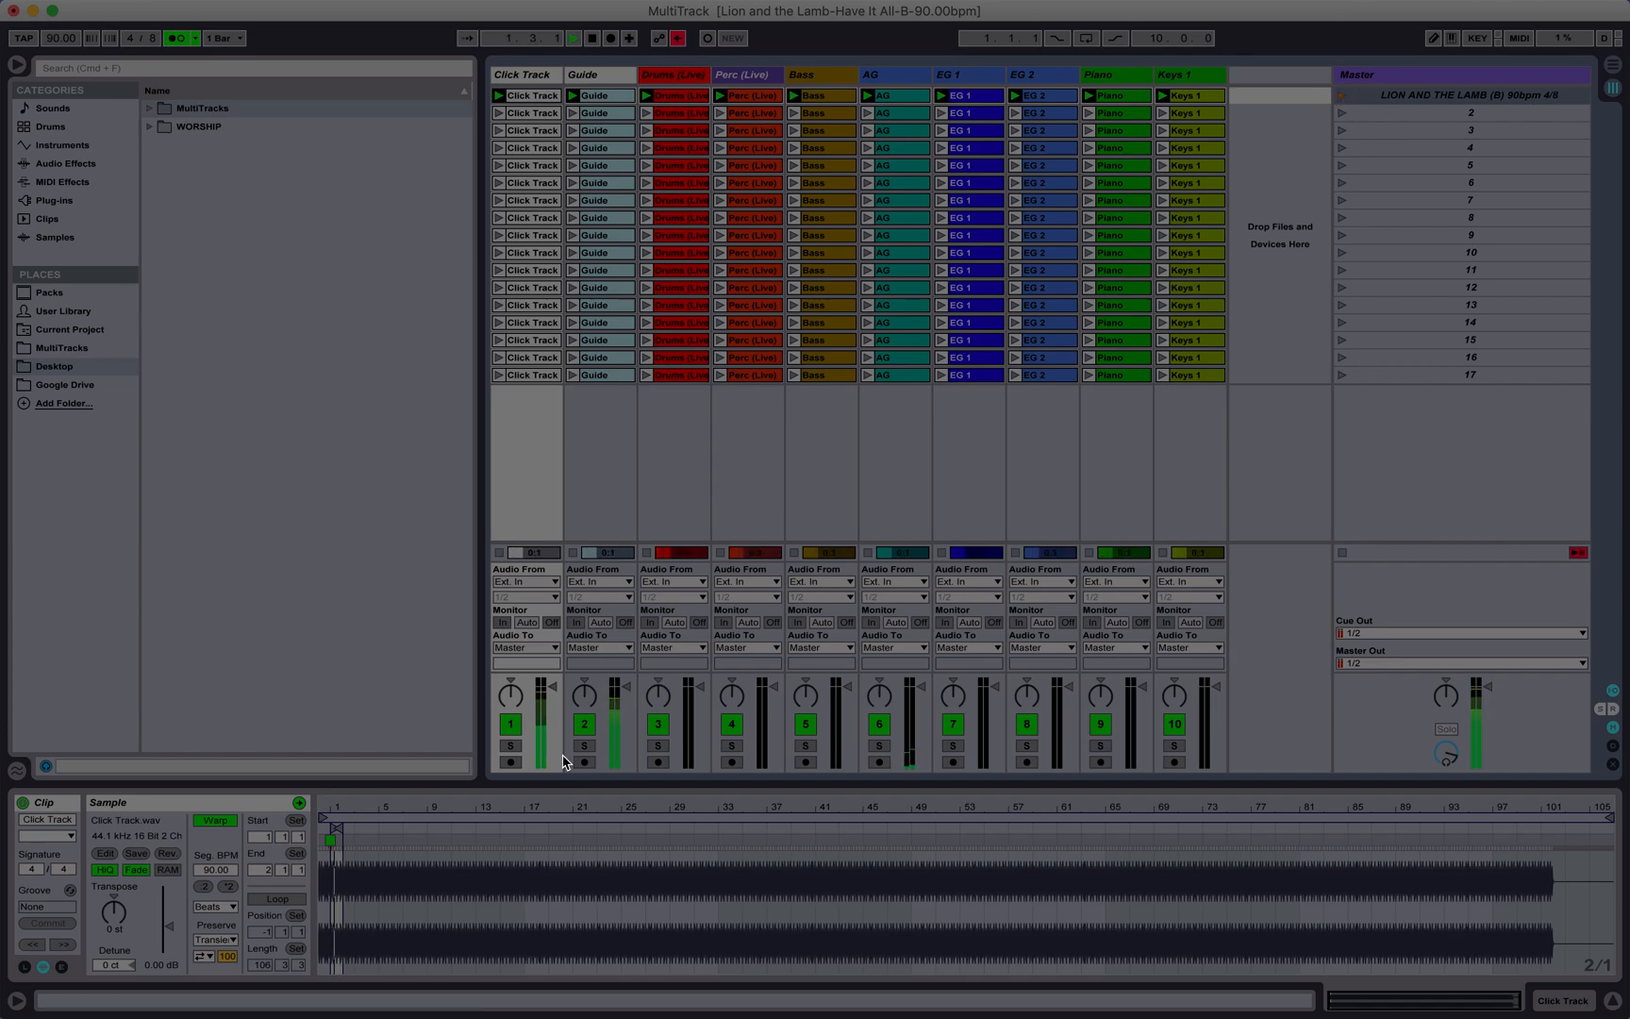
{"action": "left_click", "coordinate": [509, 725]}
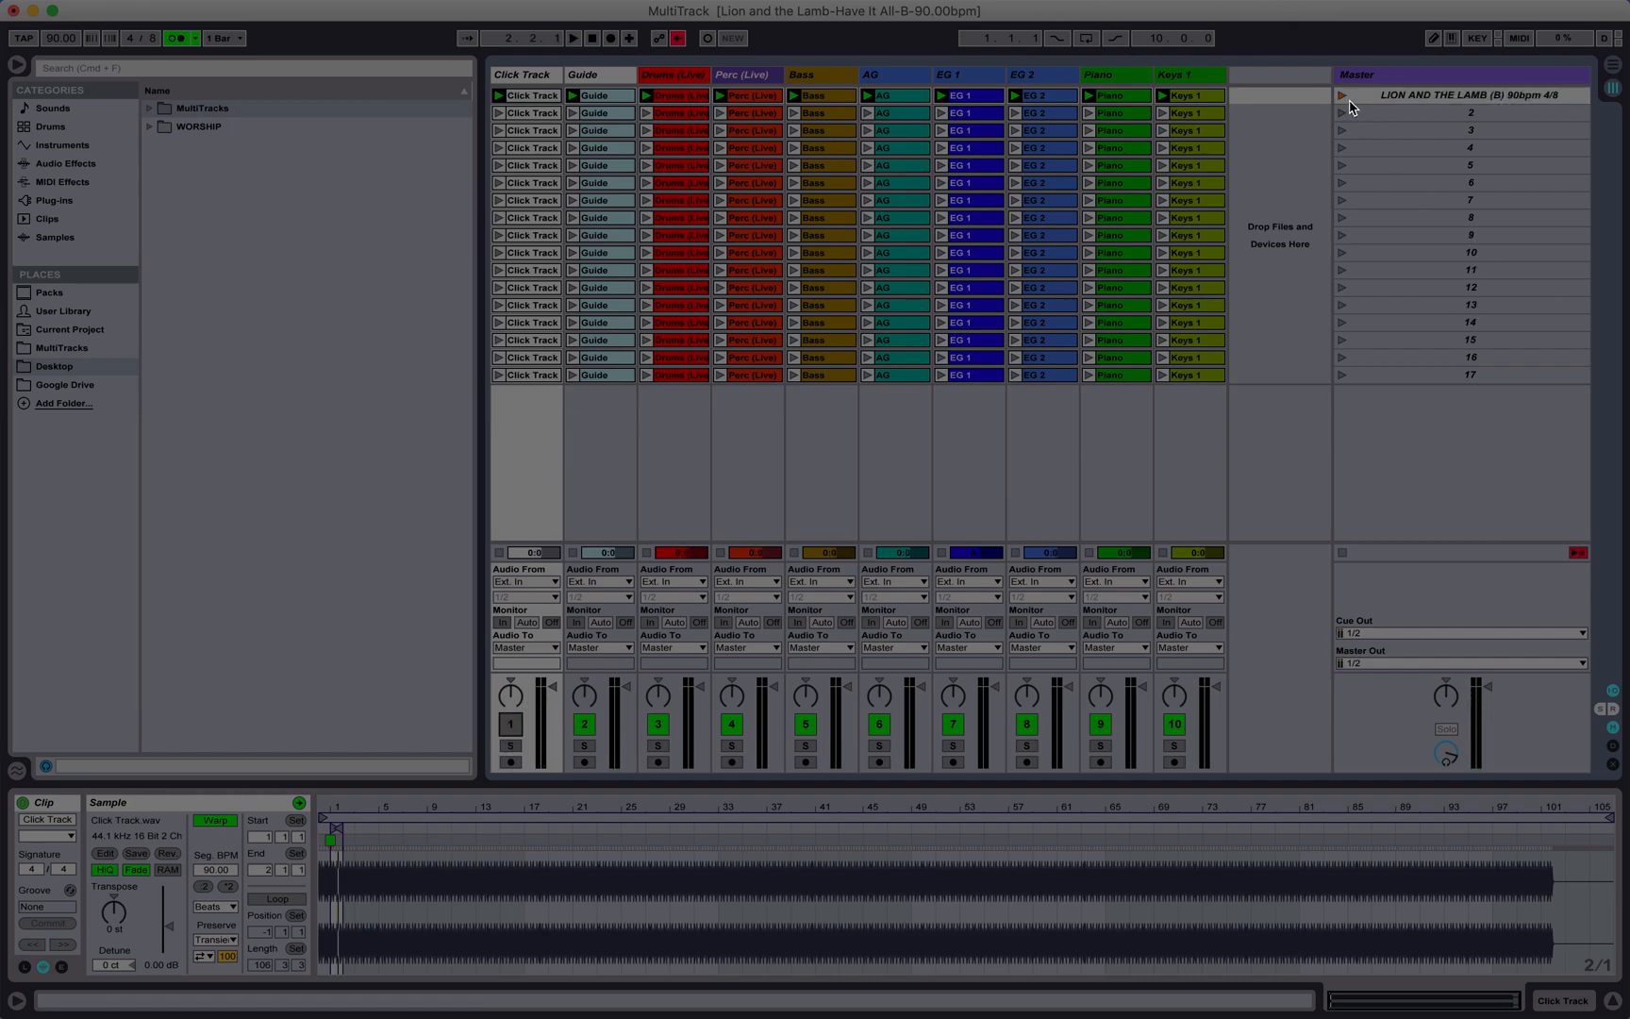
{"action": "left_click", "coordinate": [1343, 97]}
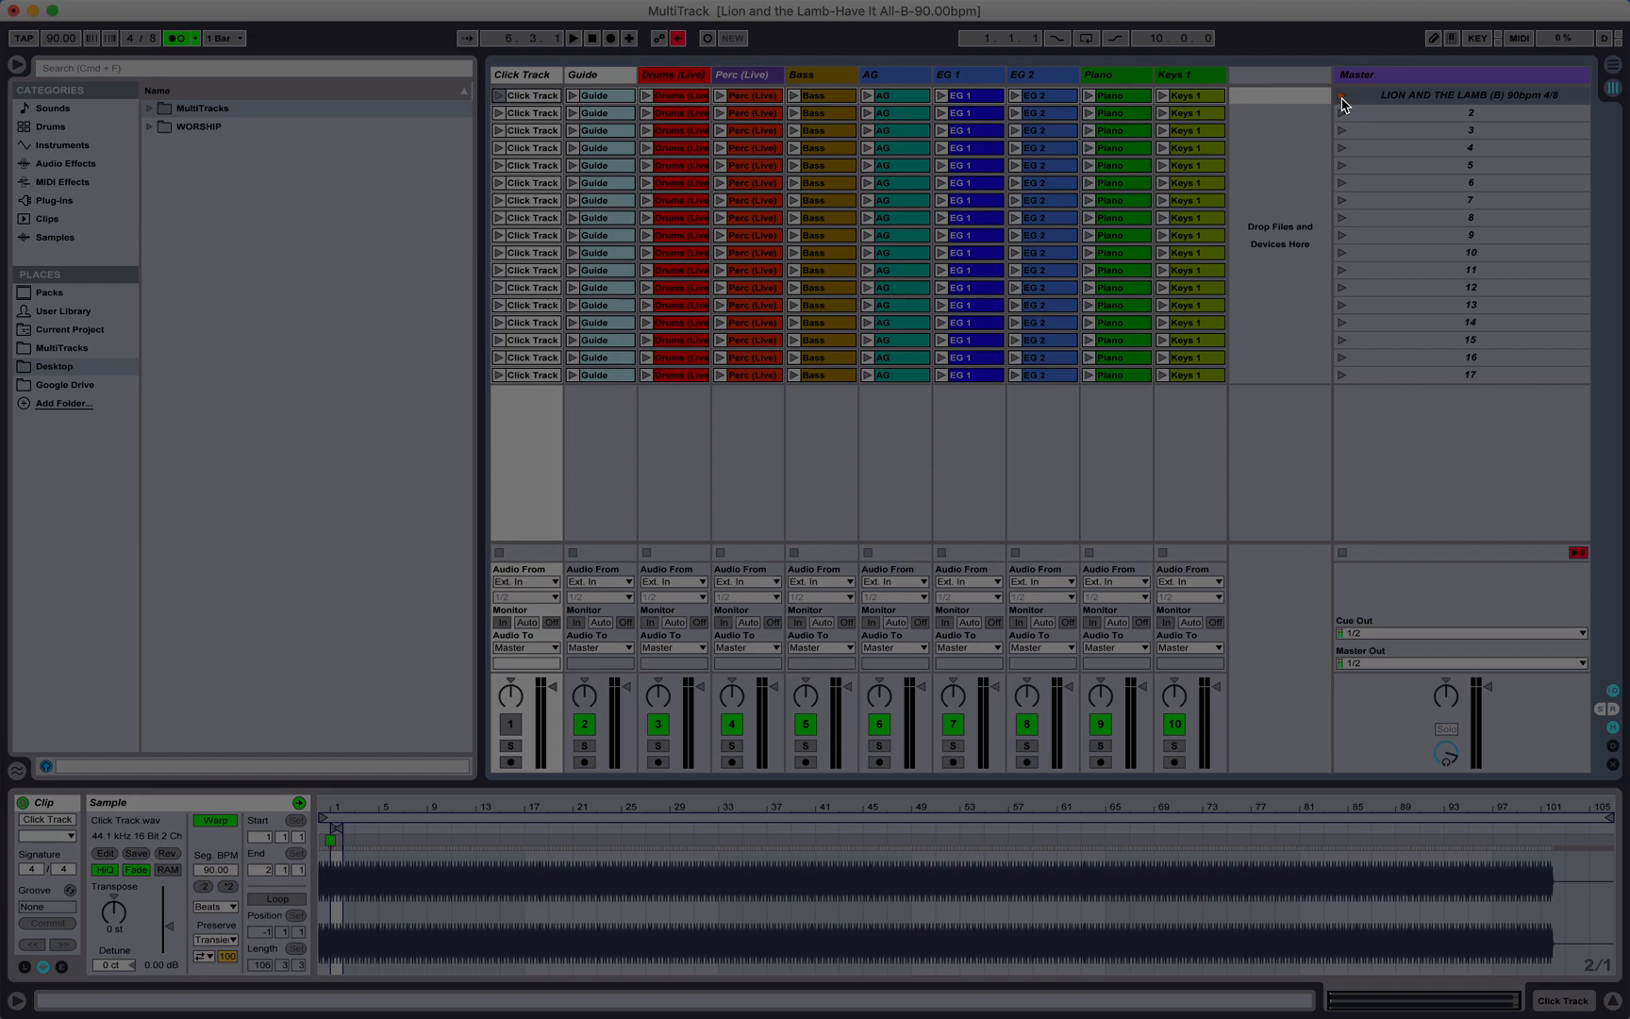
{"action": "left_click", "coordinate": [511, 724]}
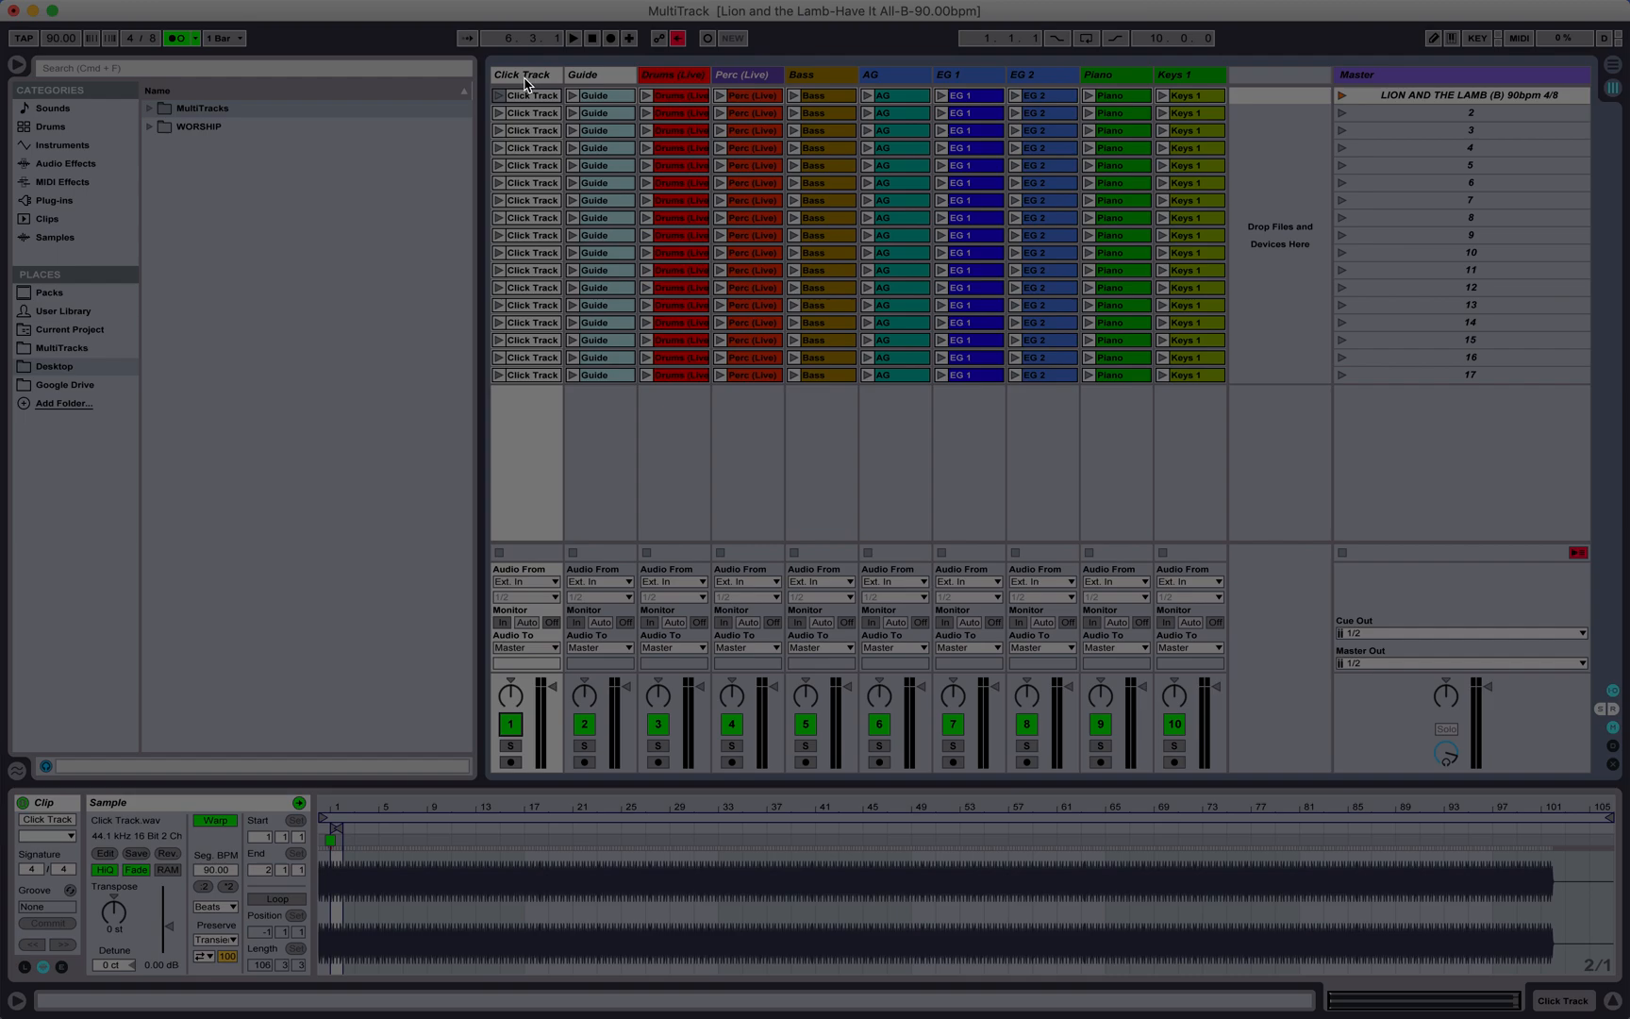
{"action": "left_click", "coordinate": [1517, 117]}
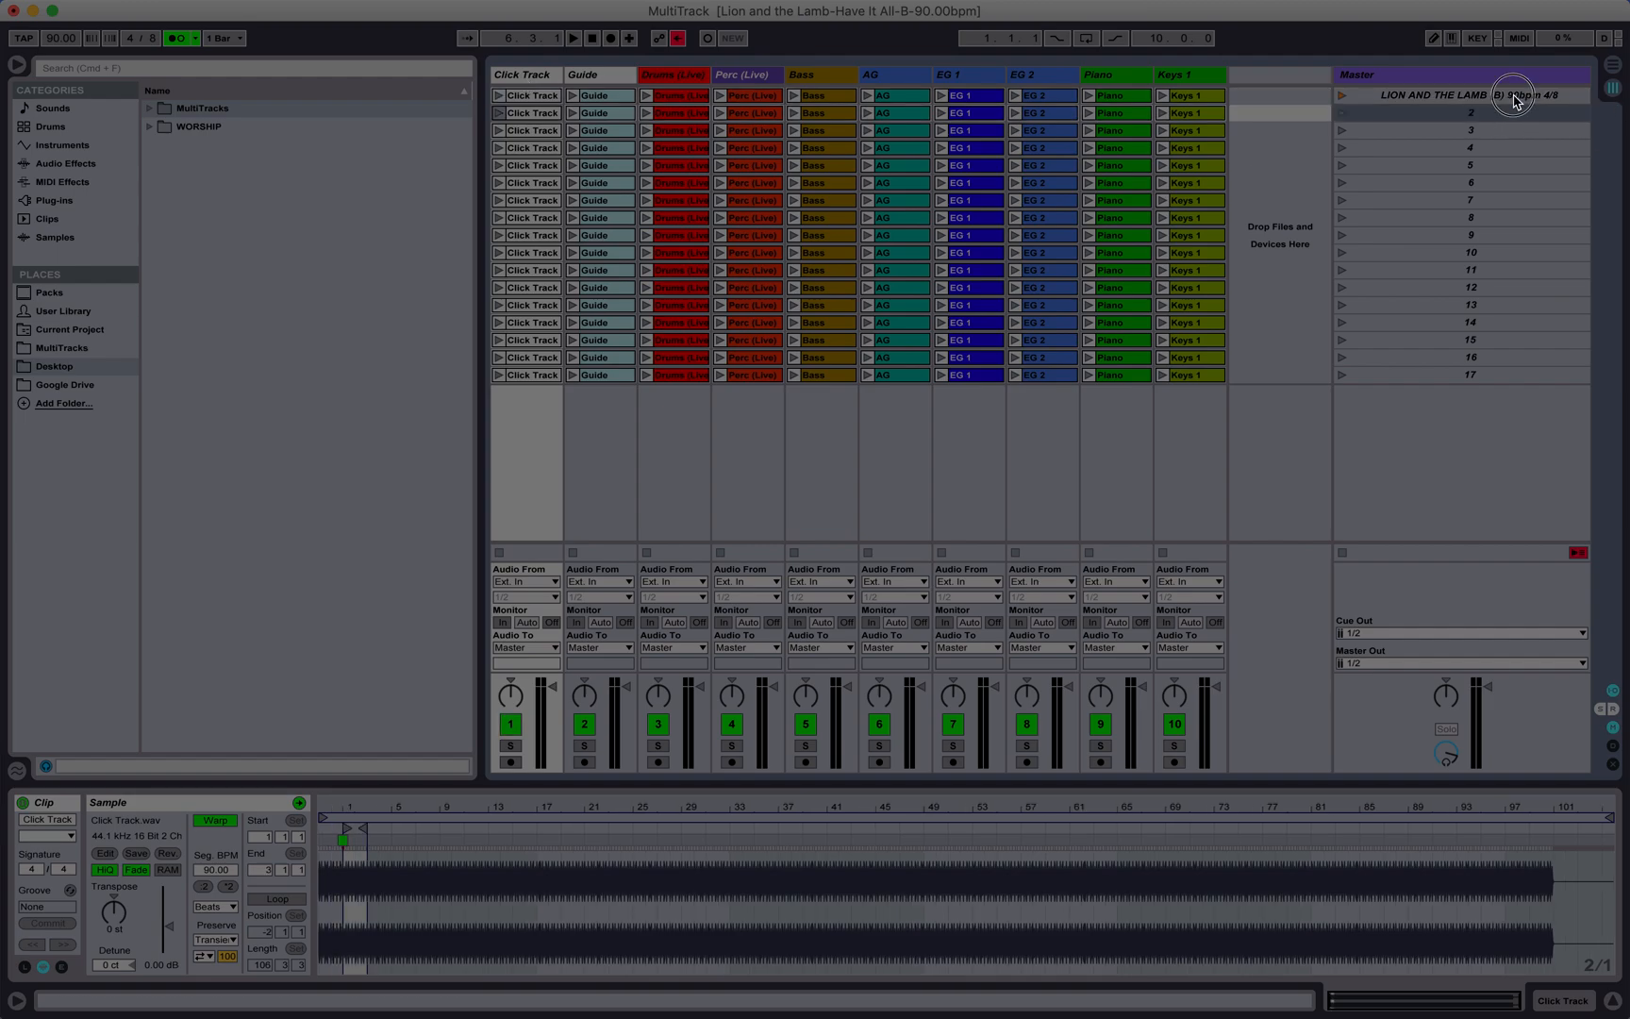
{"action": "left_click", "coordinate": [1516, 101]}
{"action": "key", "text": "super+r"}
{"action": "left_click", "coordinate": [1511, 96]}
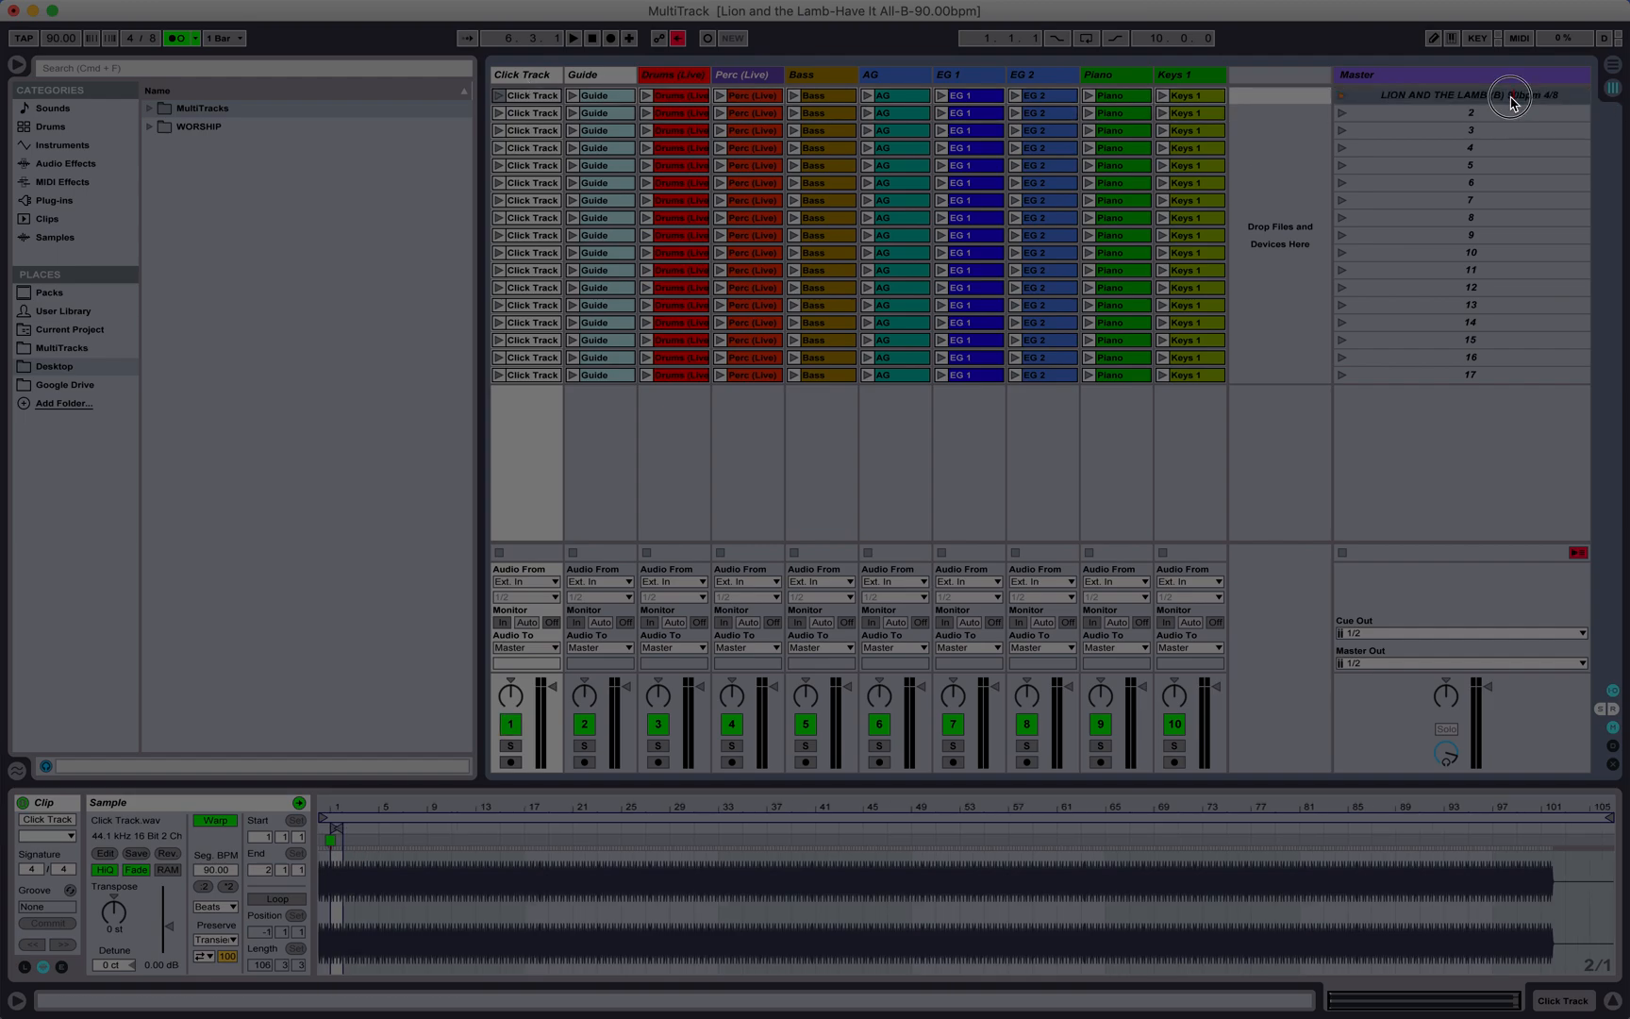
{"action": "left_click", "coordinate": [1509, 96]}
{"action": "left_click_drag", "start_coordinate": [1510, 102], "coordinate": [1580, 102]}
Step: Name the second and third scenes INTRO 90bpm 4/8
{"action": "left_click", "coordinate": [1477, 110]}
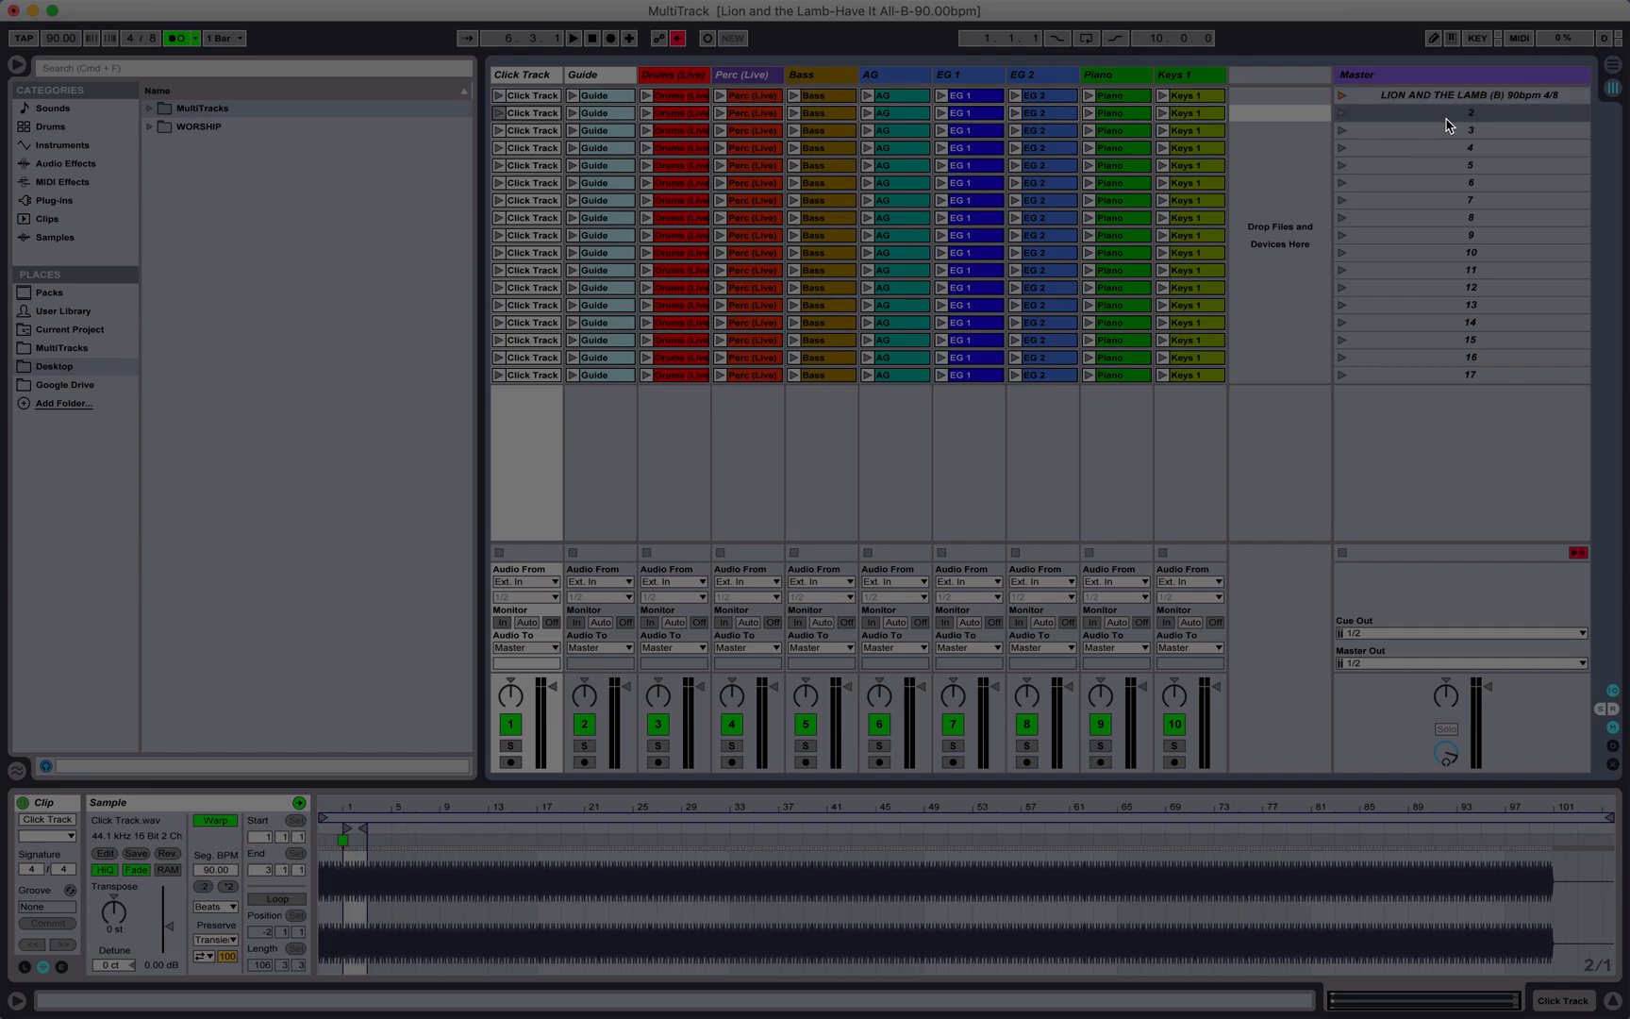
{"action": "key", "text": "super+r"}
{"action": "type", "text": "INTRO"}
{"action": "type", "text": "90bpm 4/8"}
{"action": "key", "text": "super+a"}
{"action": "key", "text": "super+c"}
{"action": "left_click", "coordinate": [1477, 131]}
{"action": "key", "text": "super+r"}
{"action": "key", "text": "super+v"}
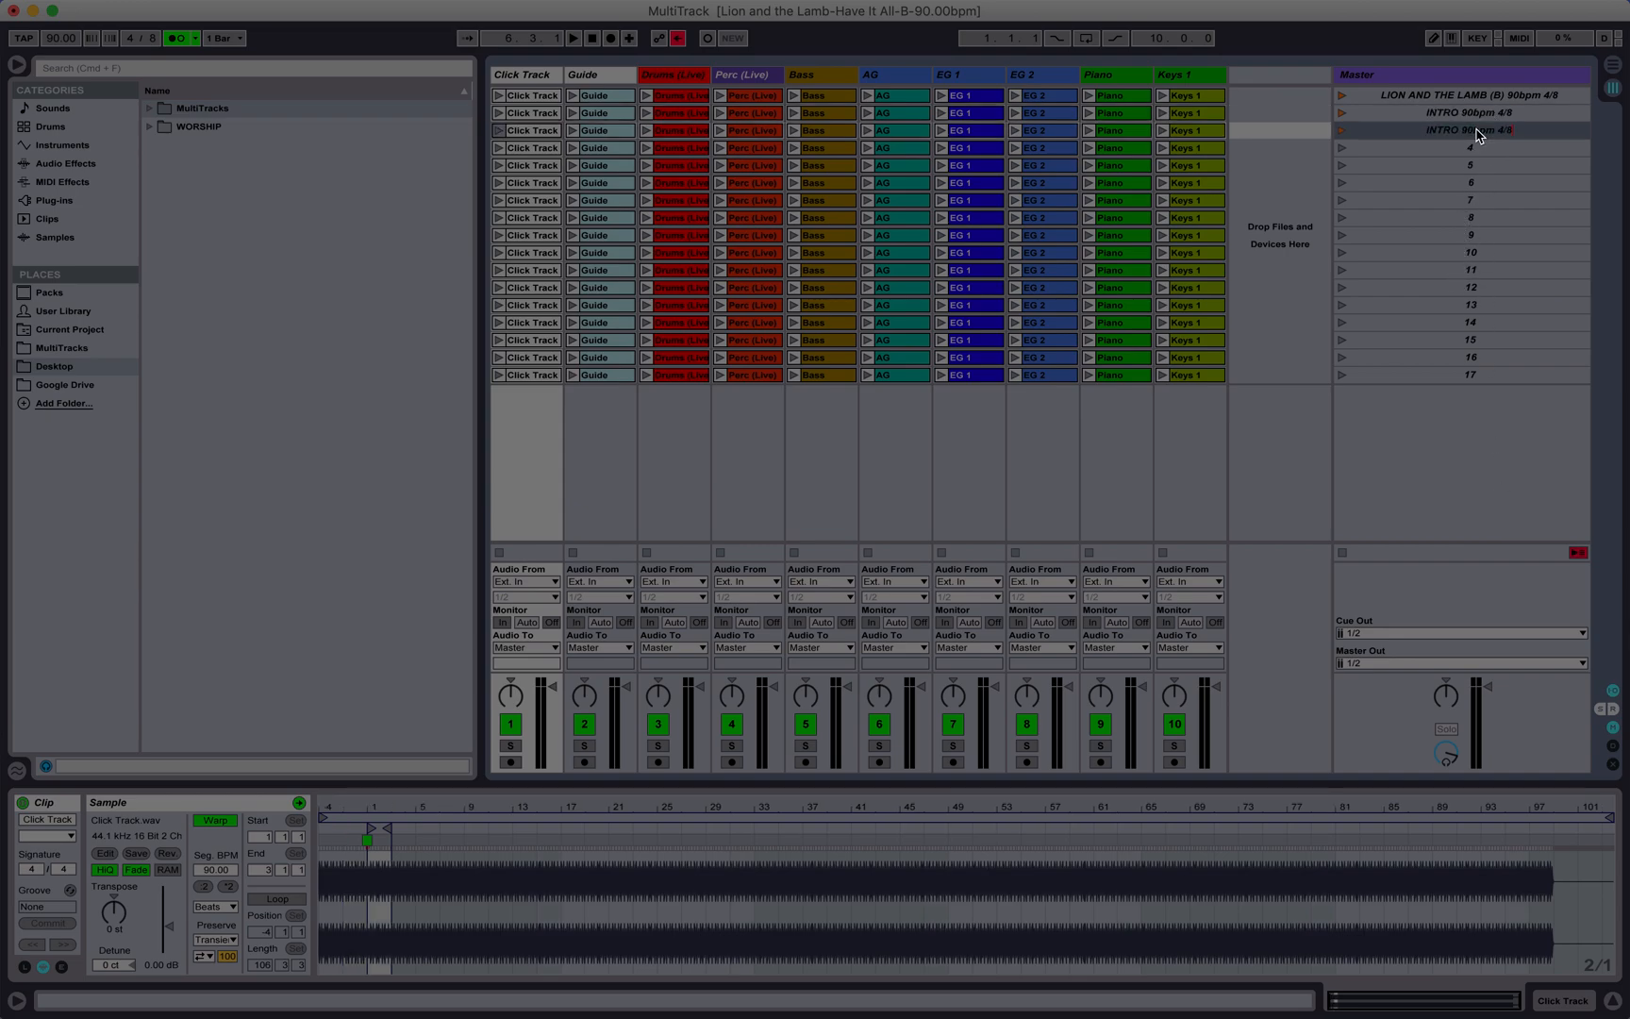
Step: Name the fourth and fifth scenes INTRO 90bpm 4/8 as well
{"action": "left_click", "coordinate": [1450, 159]}
{"action": "key", "text": "super+r"}
{"action": "type", "text": "INT"}
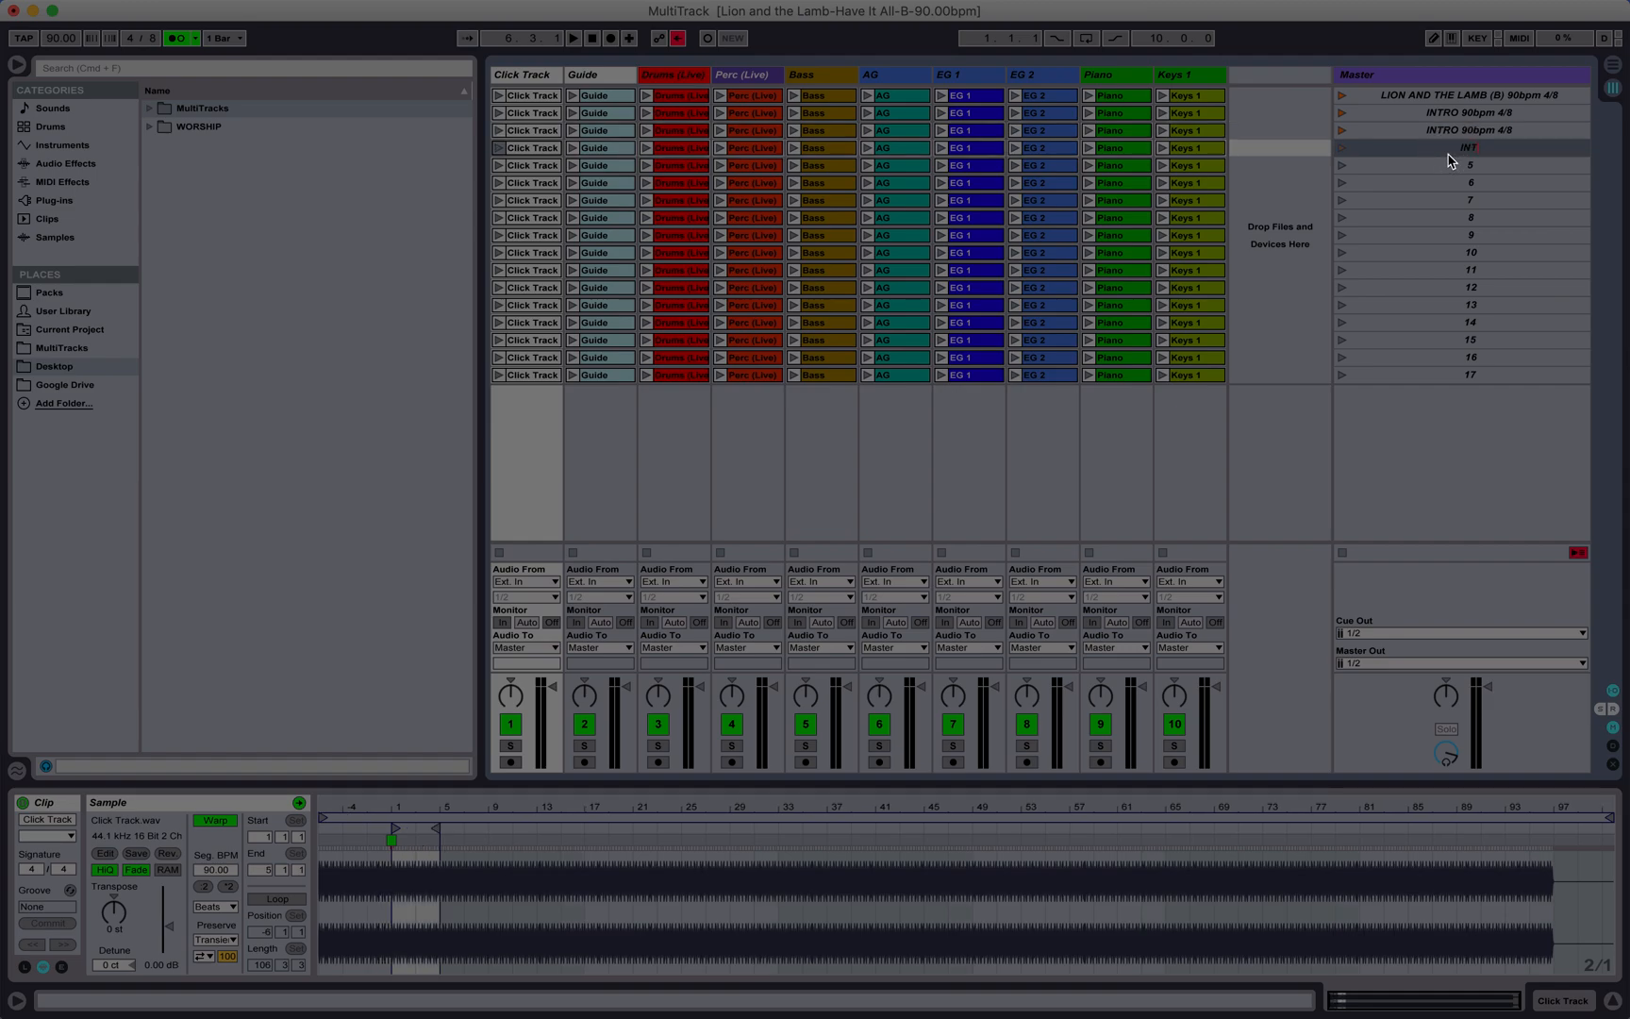
{"action": "type", "text": "ROb"}
{"action": "type", "text": " 90bpm 4/8"}
{"action": "left_click", "coordinate": [1458, 170]}
{"action": "type", "text": "INTRO 90bpm 4/8"}
Step: Name the sixth and seventh scenes V1 90bpm 4/8 and CH1 90bpm 4/8
{"action": "left_click", "coordinate": [1461, 184]}
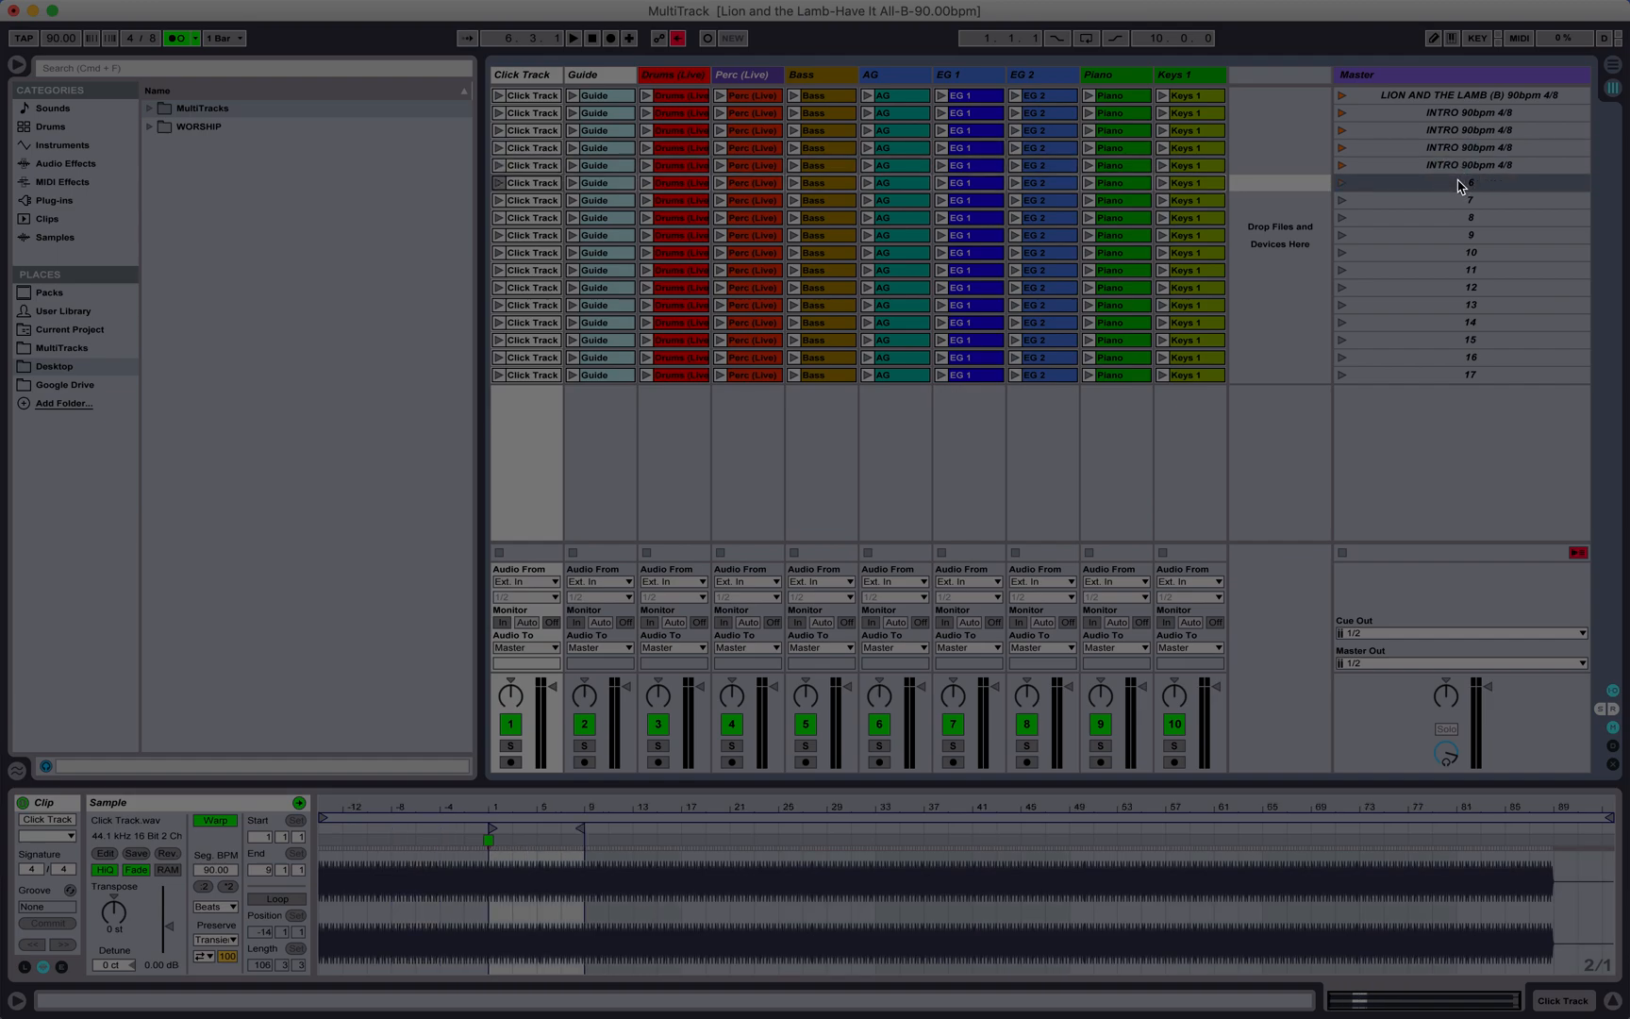
{"action": "key", "text": "super+r"}
{"action": "type", "text": "V1 90bpm 4/8"}
{"action": "left_click", "coordinate": [1478, 202]}
{"action": "key", "text": "super+r"}
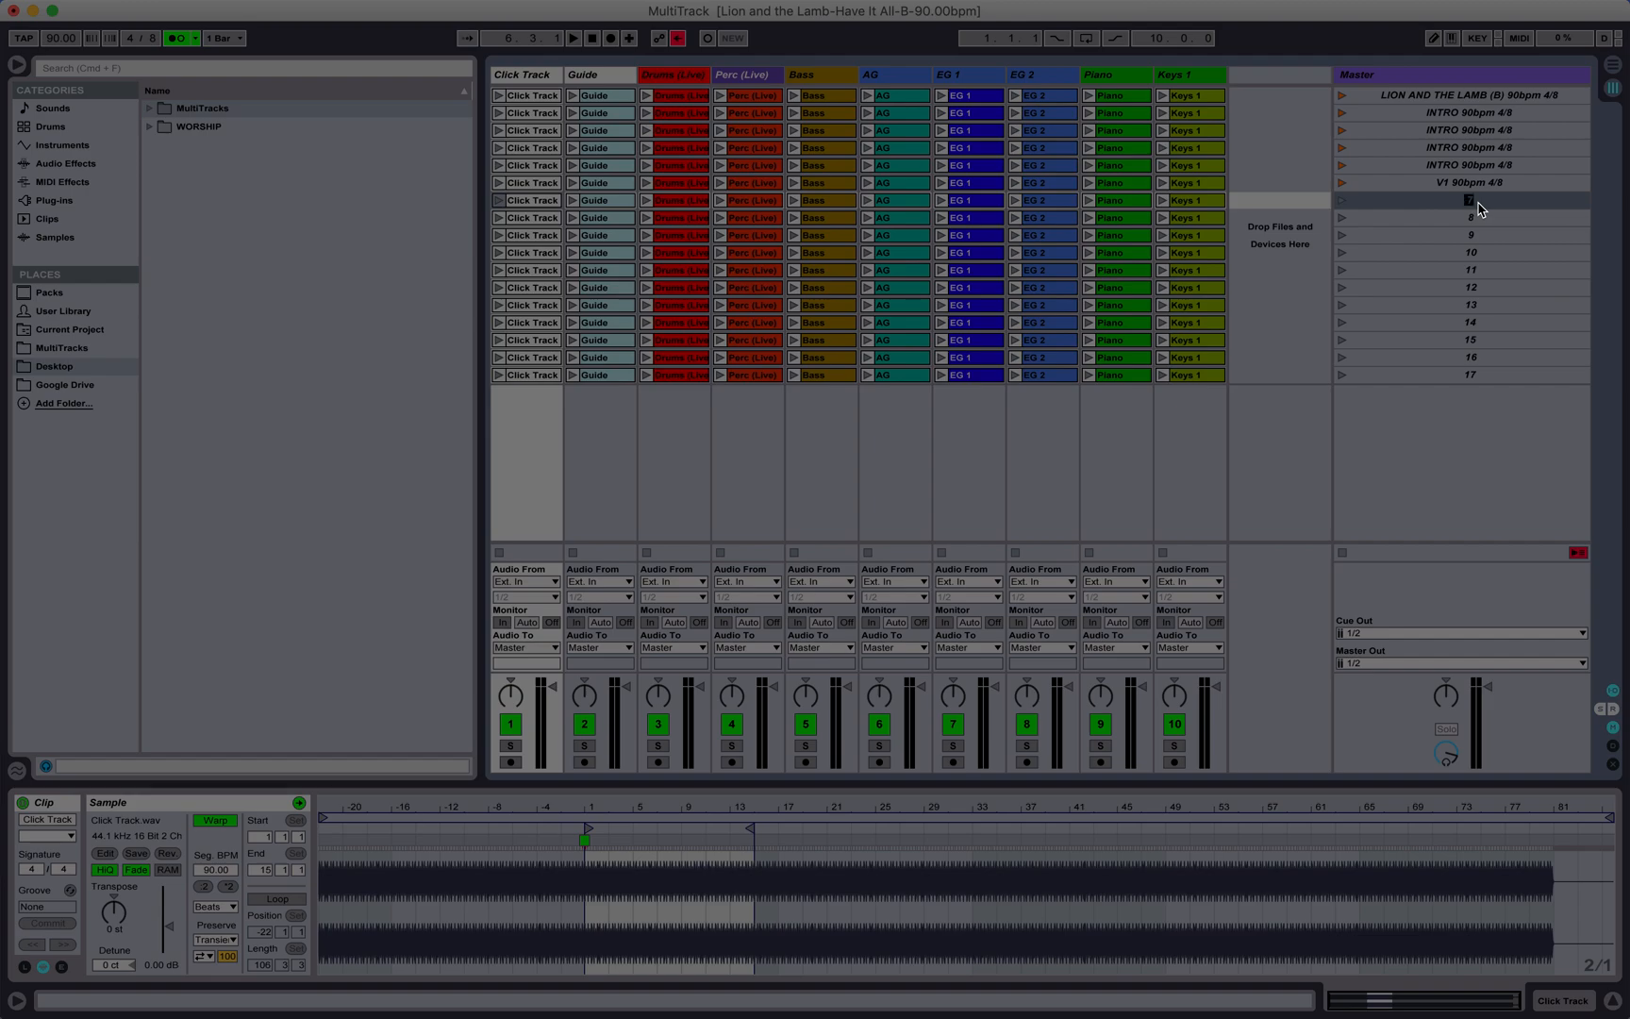
{"action": "type", "text": "C1 90bpm 4/8"}
Step: Name the eighth and ninth scenes INTER 90bpm 4/8 and V2 90bpm 4/8
{"action": "left_click", "coordinate": [1464, 213]}
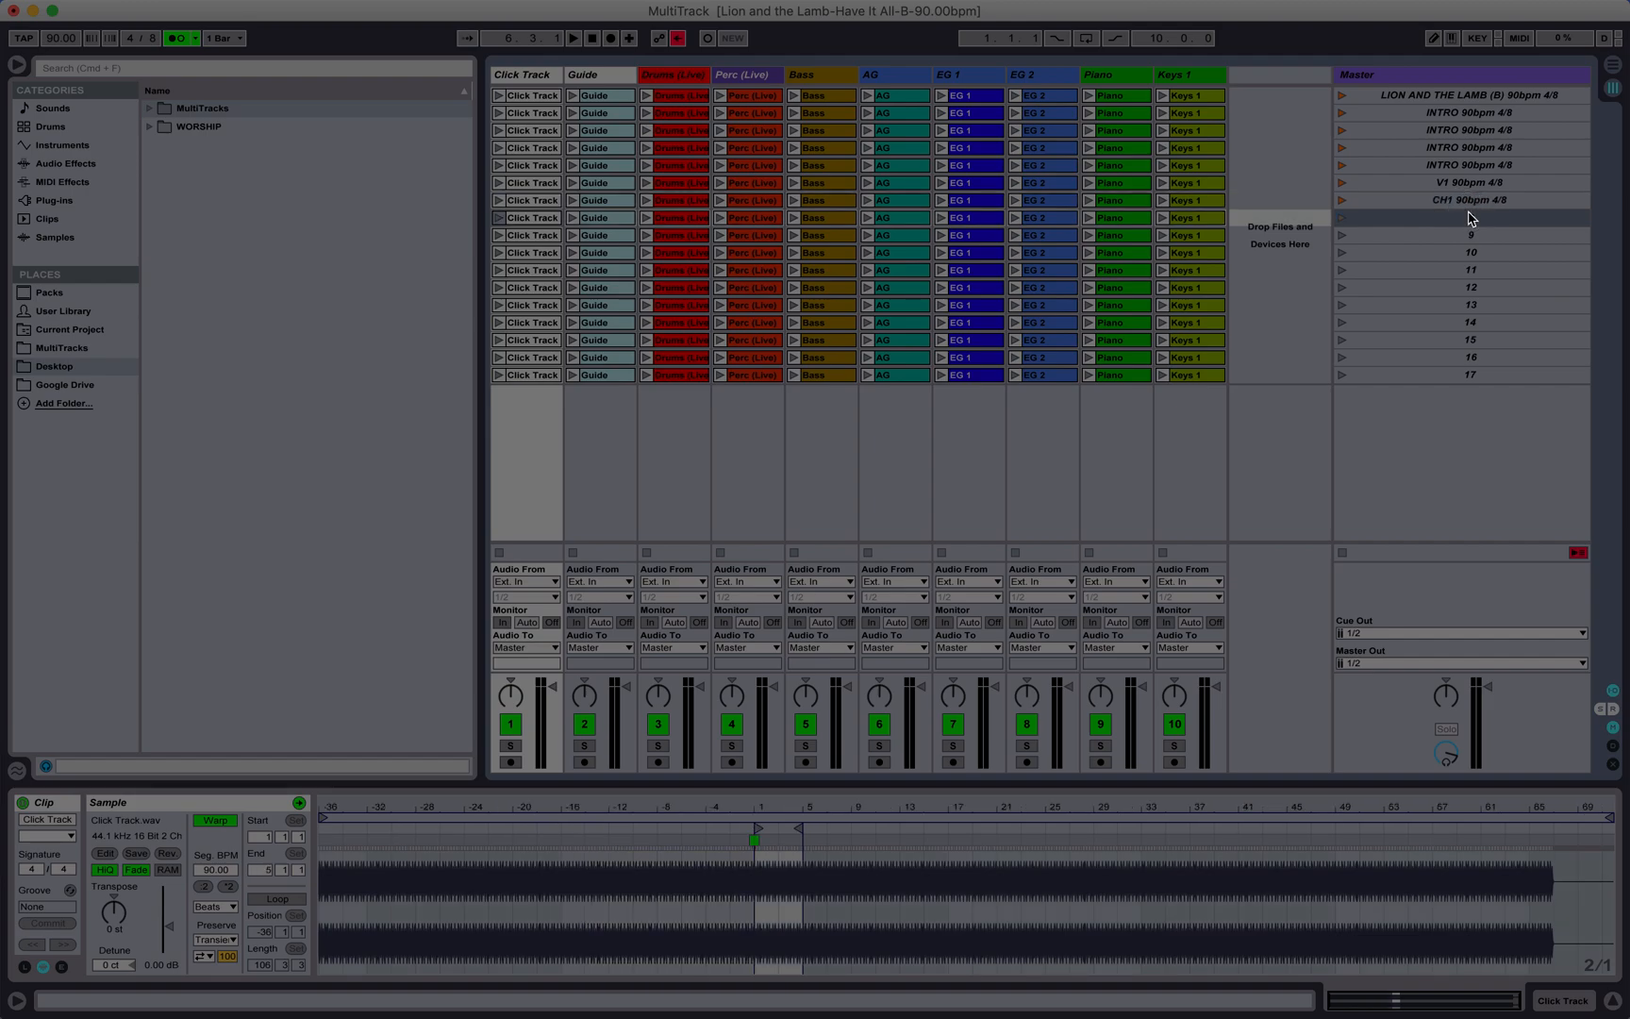
{"action": "type", "text": "INTER 90bpm 4/8"}
{"action": "key", "text": "Tab"}
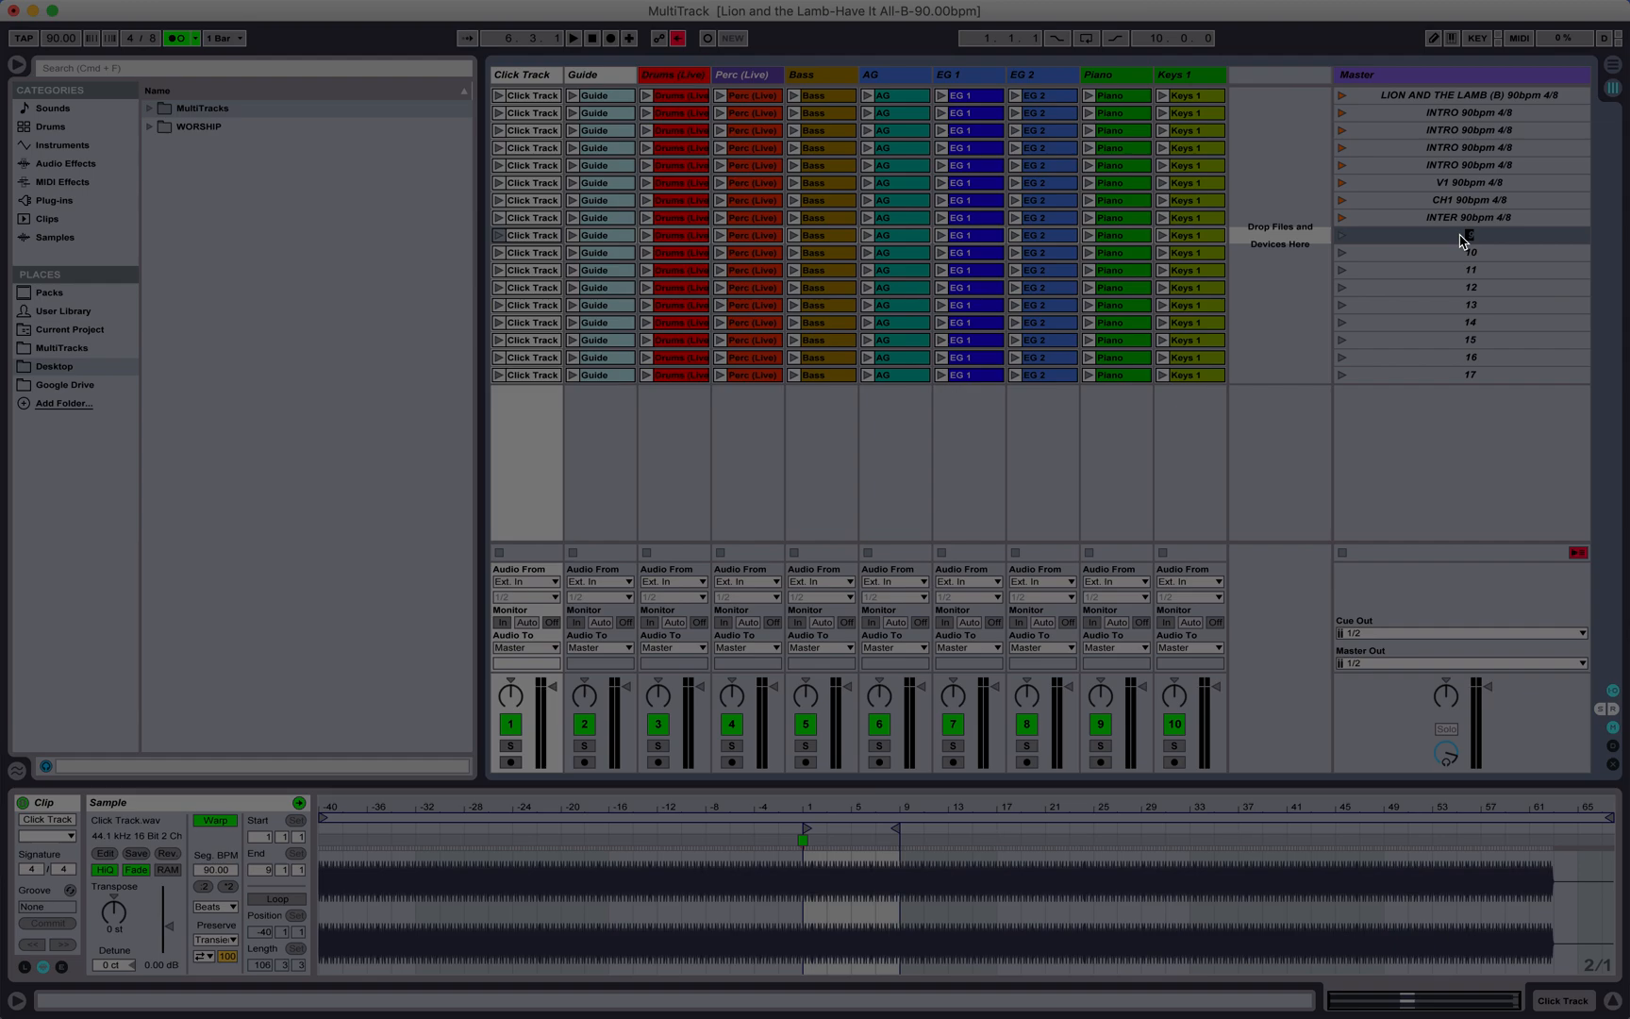
{"action": "type", "text": "V2 90bpm 4/8"}
{"action": "key", "text": "Tab"}
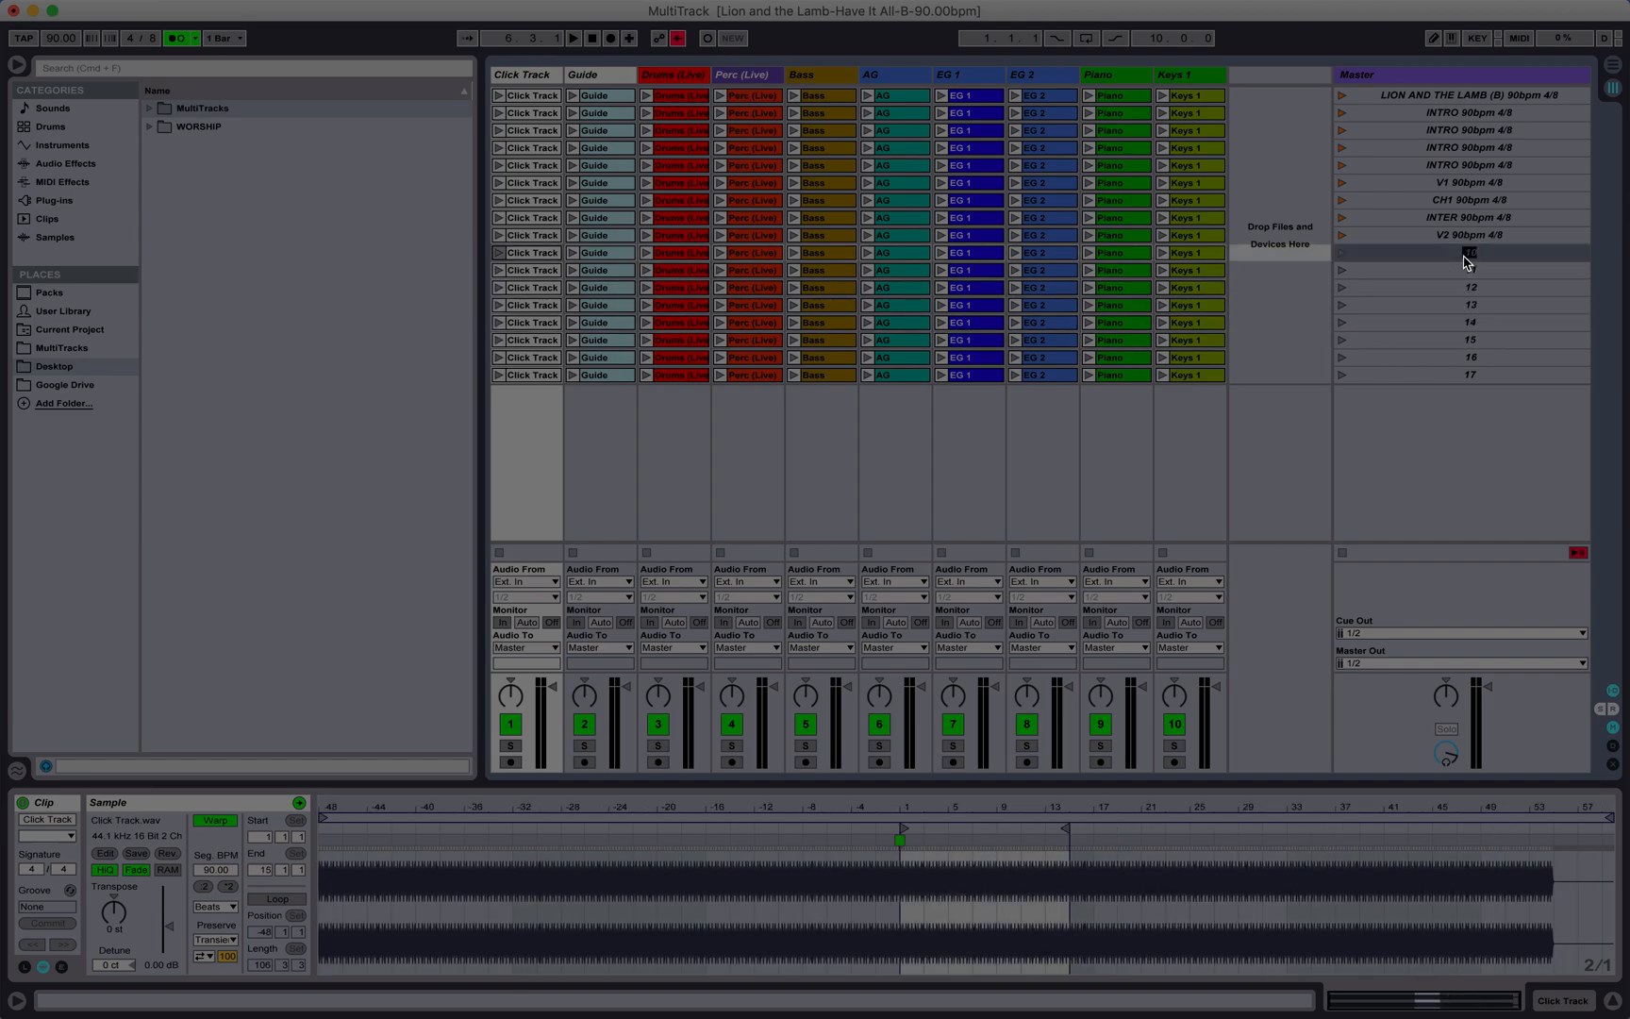
Step: Name the tenth and eleventh scenes CH2 90bpm 4/8 and INTER 90bpm 4/8
{"action": "type", "text": "CH2 90bpm 4/8"}
{"action": "key", "text": "Tab"}
{"action": "type", "text": "INTER 90bpm 4/8"}
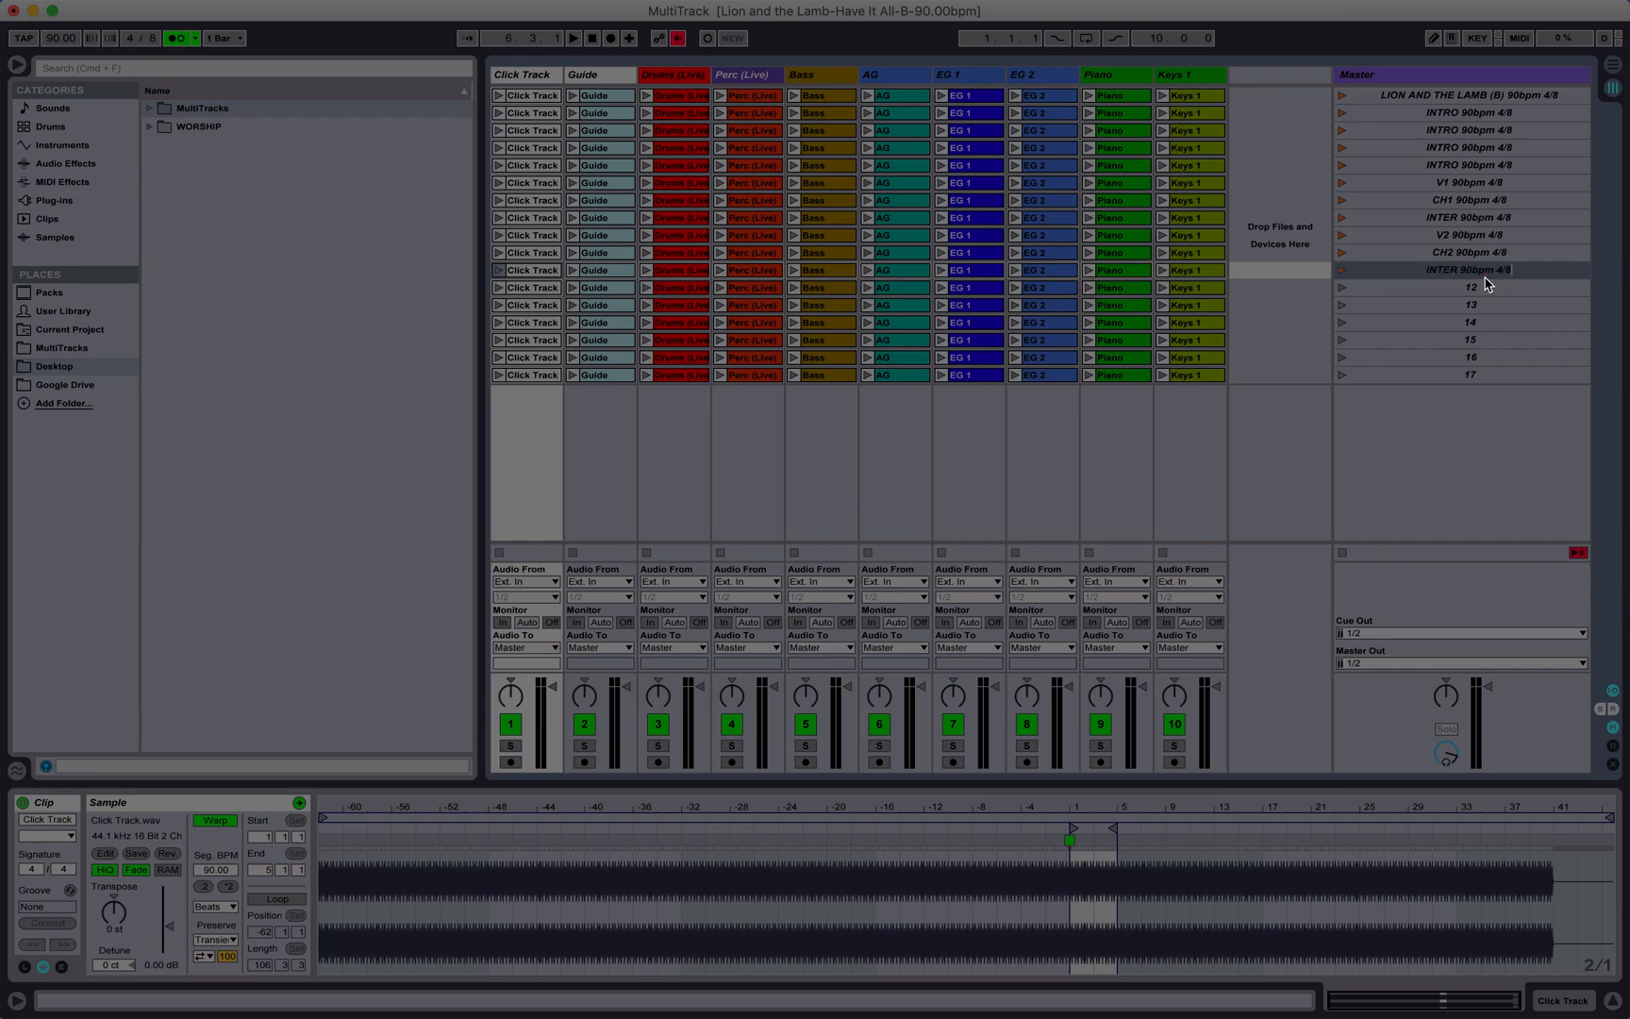
{"action": "key", "text": "Tab"}
Step: Name the twelfth and thirteenth scenes B1 90bpm 4/8 and B2 90bpm 4/8
{"action": "type", "text": "B1"}
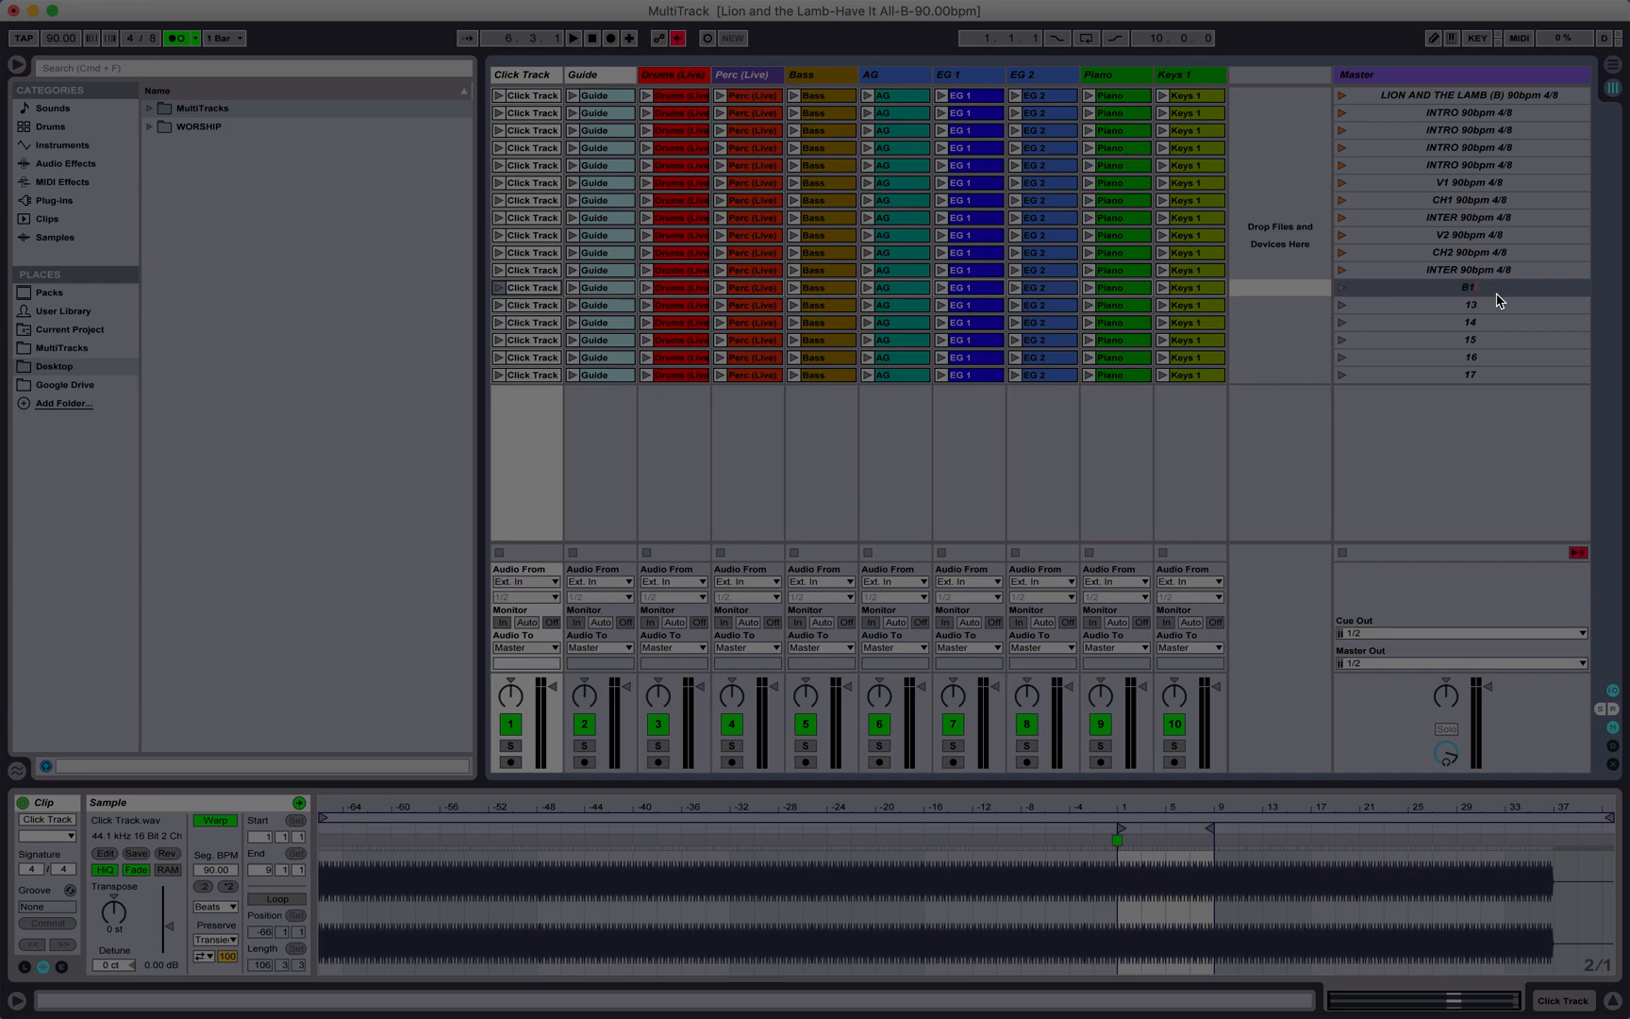
{"action": "type", "text": "90bpm 4/8"}
{"action": "key", "text": "Tab"}
{"action": "type", "text": "B"}
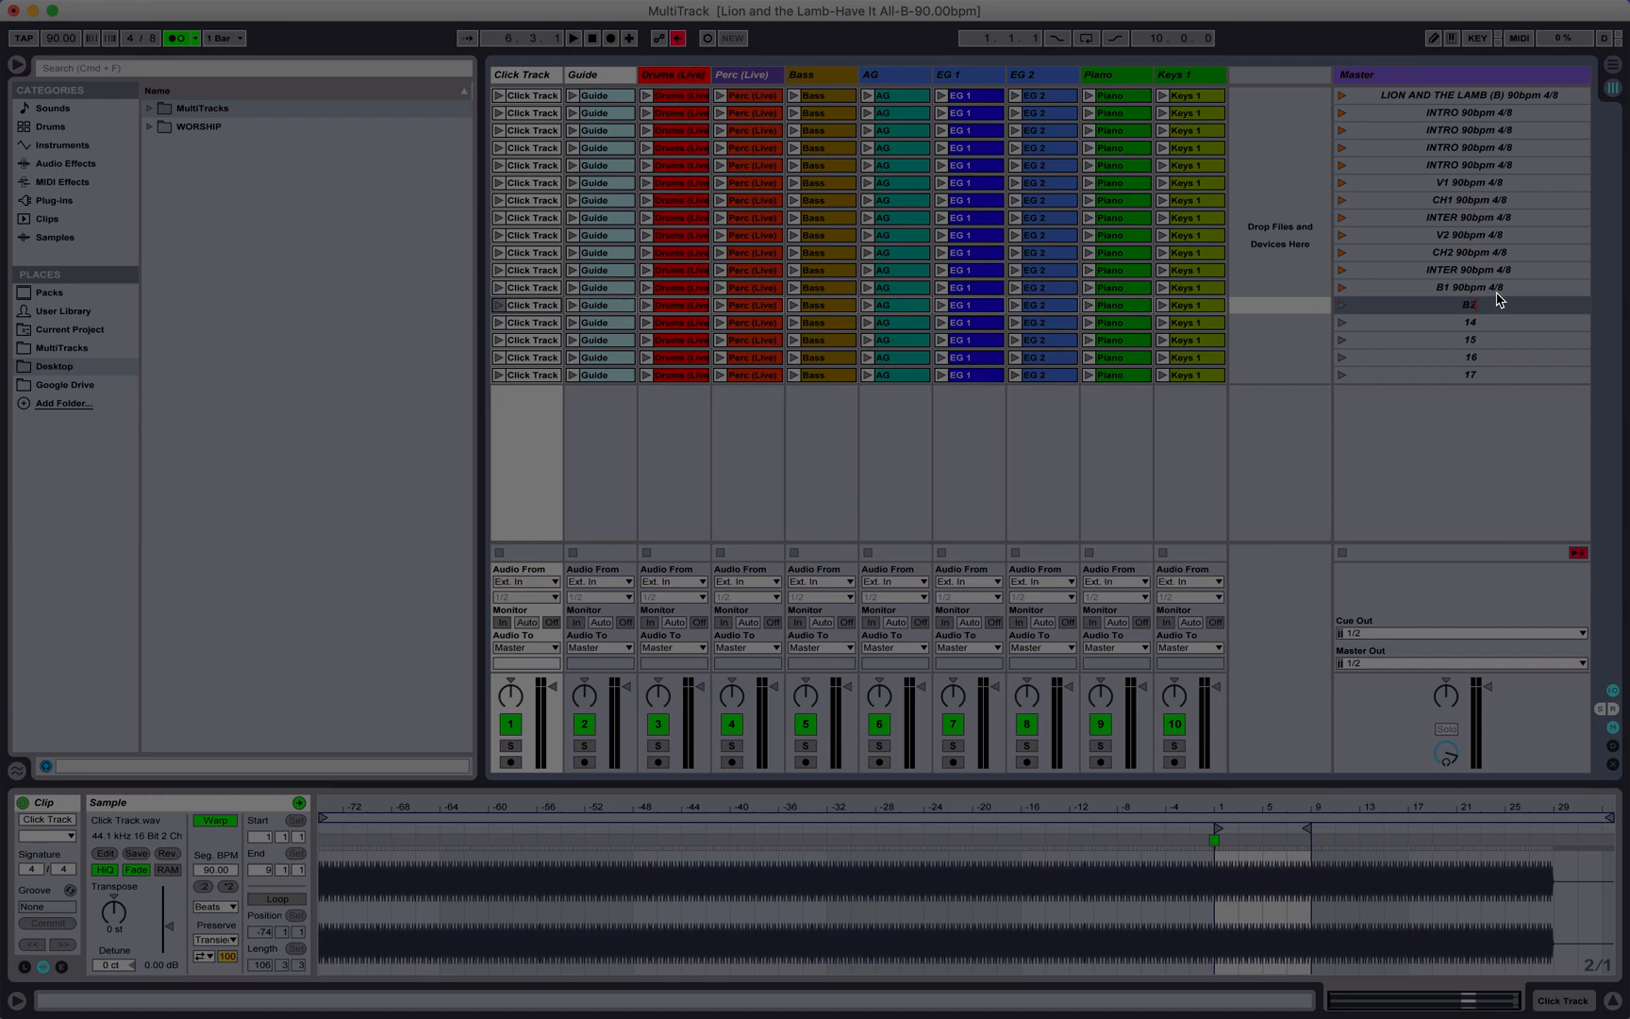
{"action": "type", "text": "2"}
{"action": "type", "text": "90bpm 4/8"}
{"action": "key", "text": "Tab"}
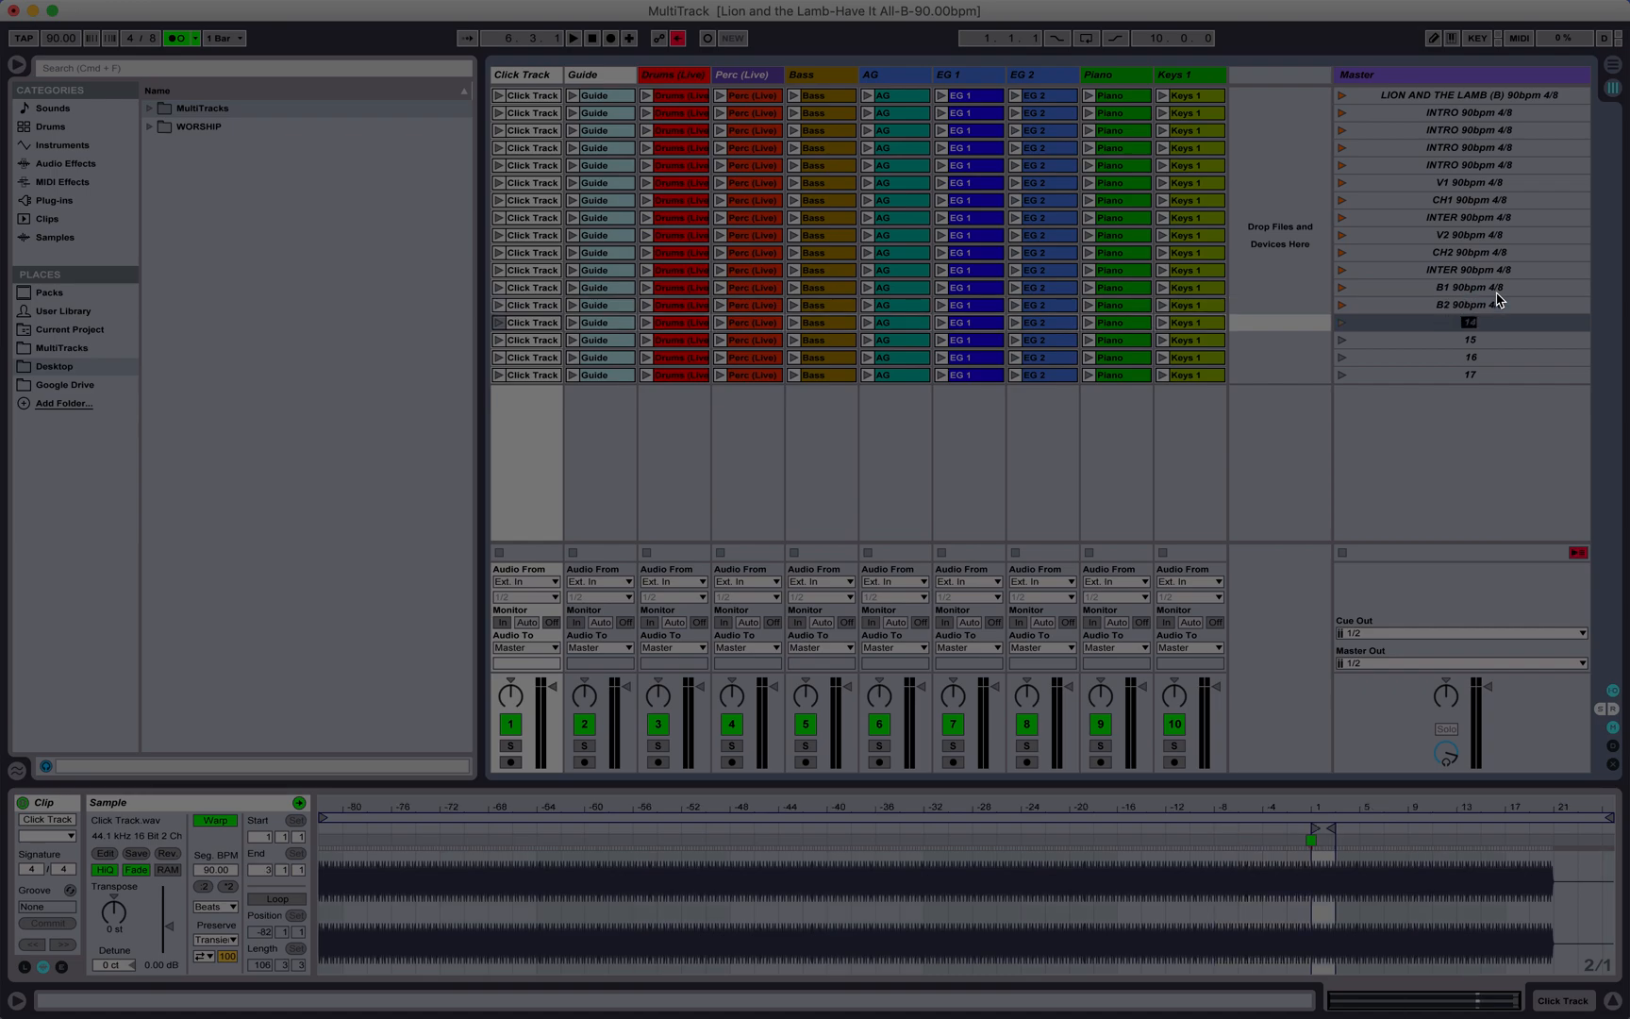
Step: Name the fourteenth and fifteenth scenes VAMP 90bpm 4/8 and CH3 90bpm 4/8
{"action": "type", "text": "VAMP"}
{"action": "type", "text": "90bpm 4/8"}
{"action": "key", "text": "Tab"}
{"action": "type", "text": "CH"}
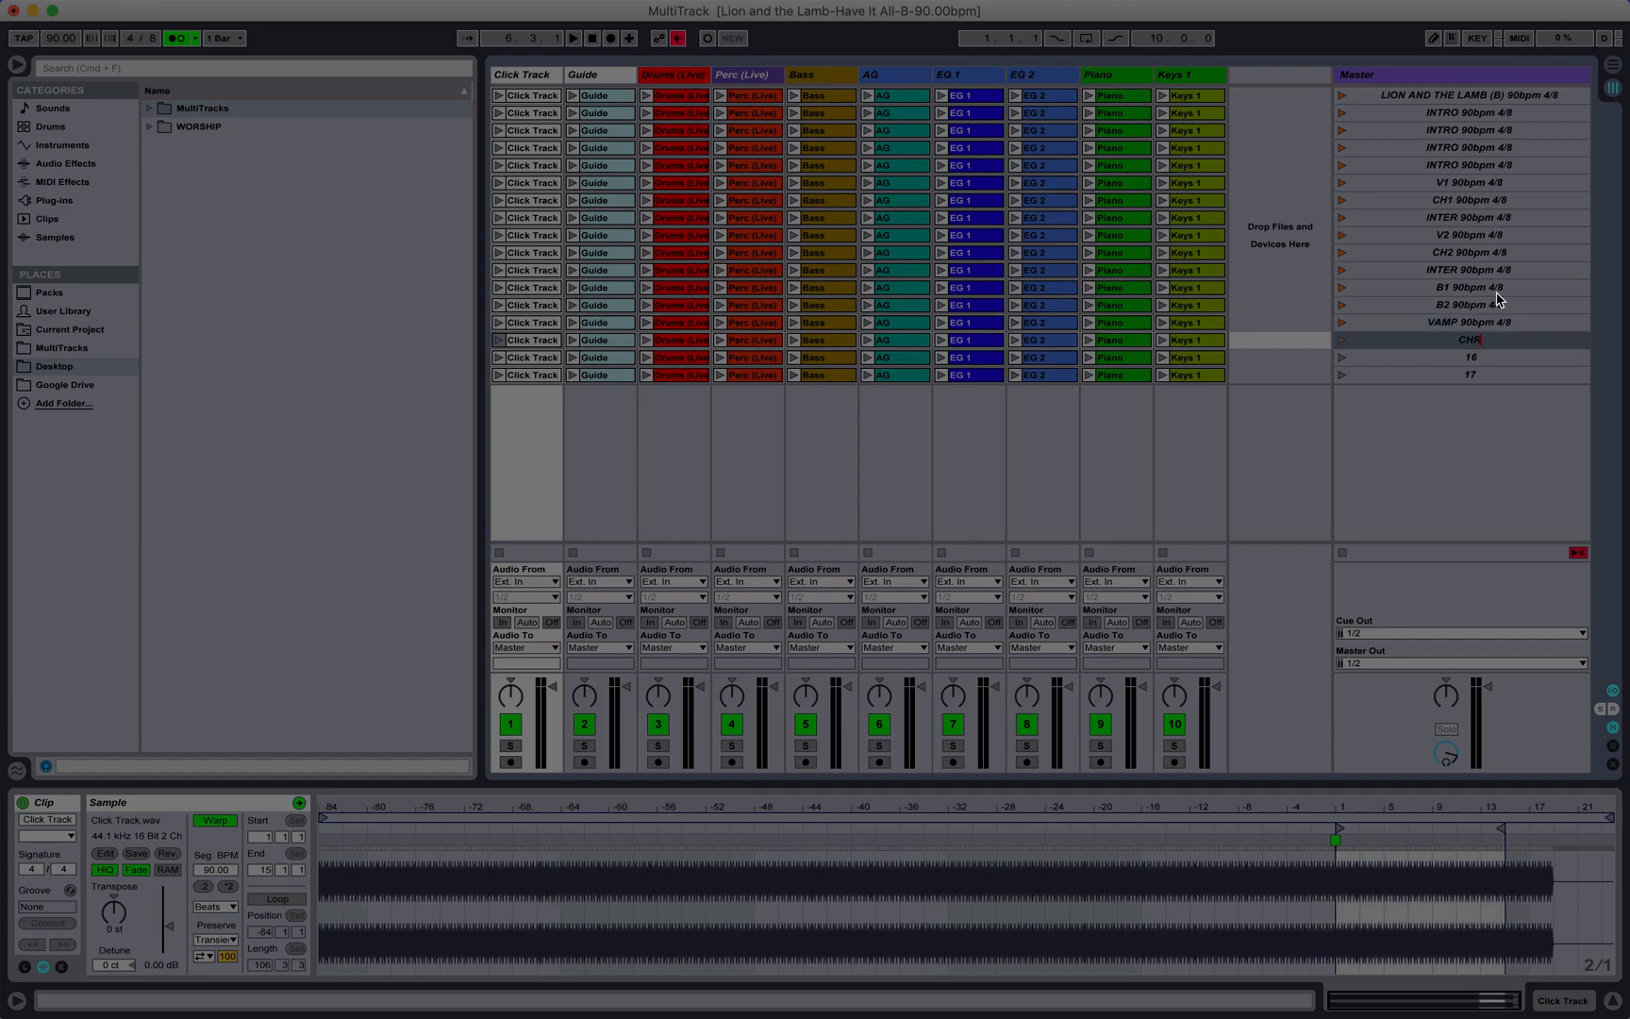
{"action": "type", "text": "3"}
{"action": "type", "text": "90bpm 4/8"}
{"action": "key", "text": "Tab"}
Step: Name the sixteenth and seventeenth scenes OUTRO 90bpm 4/8 and ENDING 90bpm 4/8
{"action": "type", "text": "OUTRO"}
{"action": "type", "text": "90bpm 4/8"}
{"action": "key", "text": "Tab"}
{"action": "type", "text": "ENDING"}
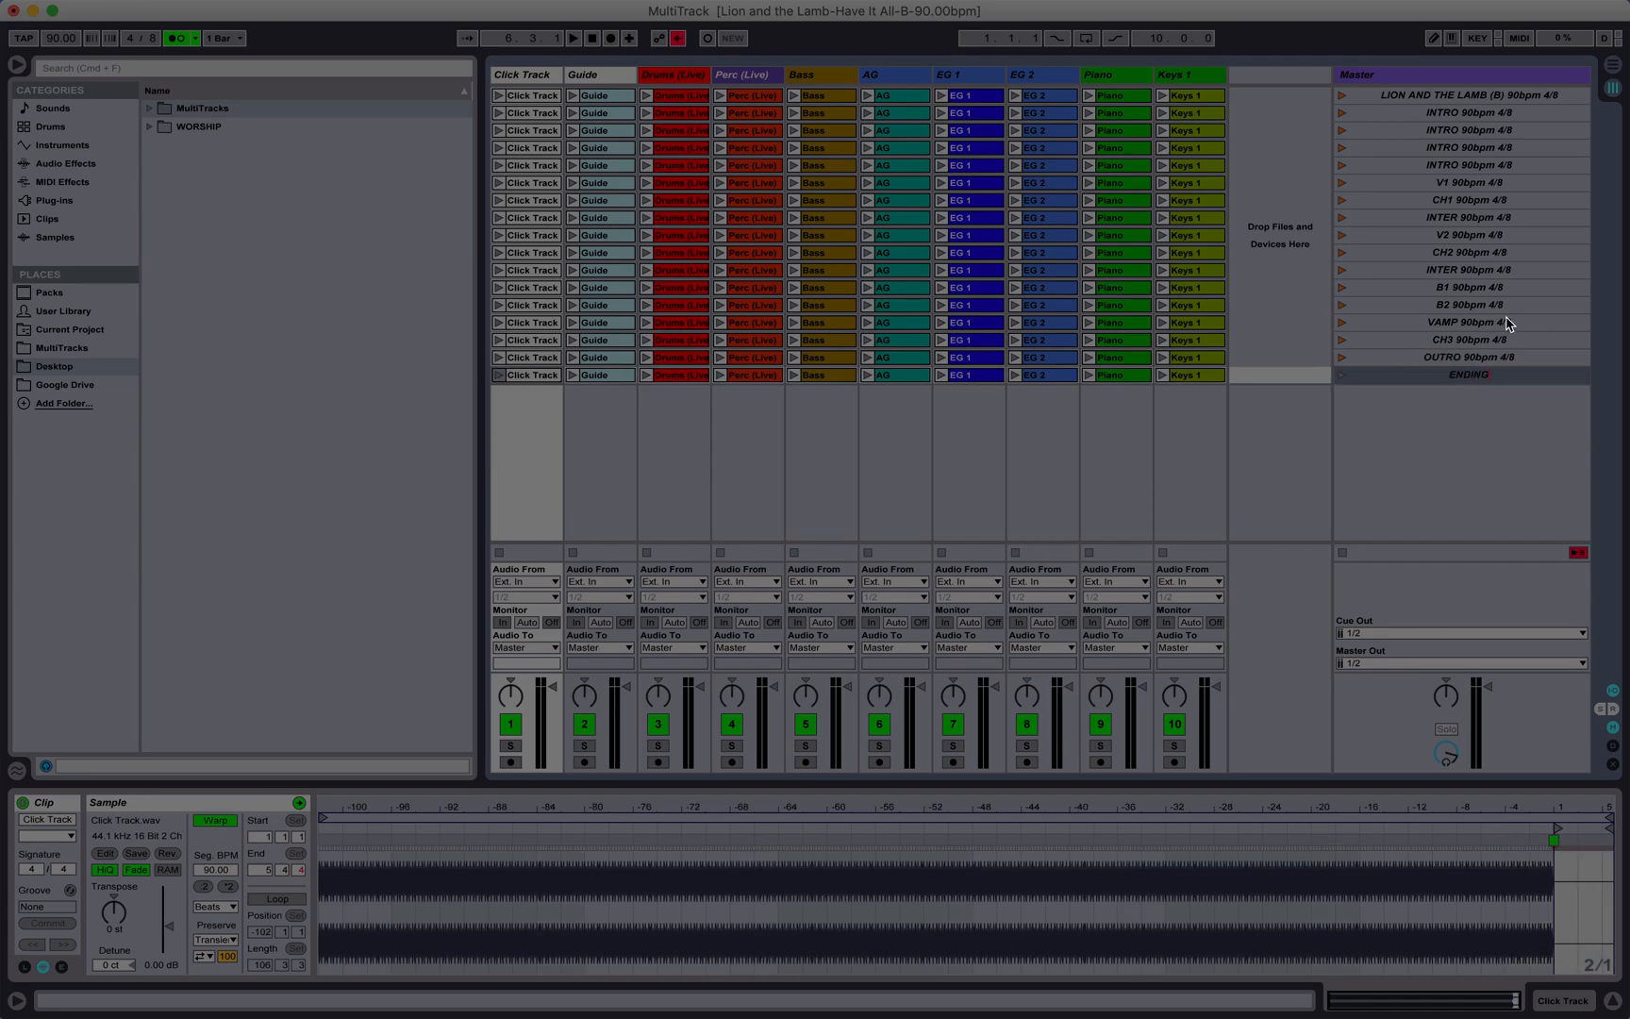
{"action": "key", "text": "super+v"}
{"action": "key", "text": "Tab"}
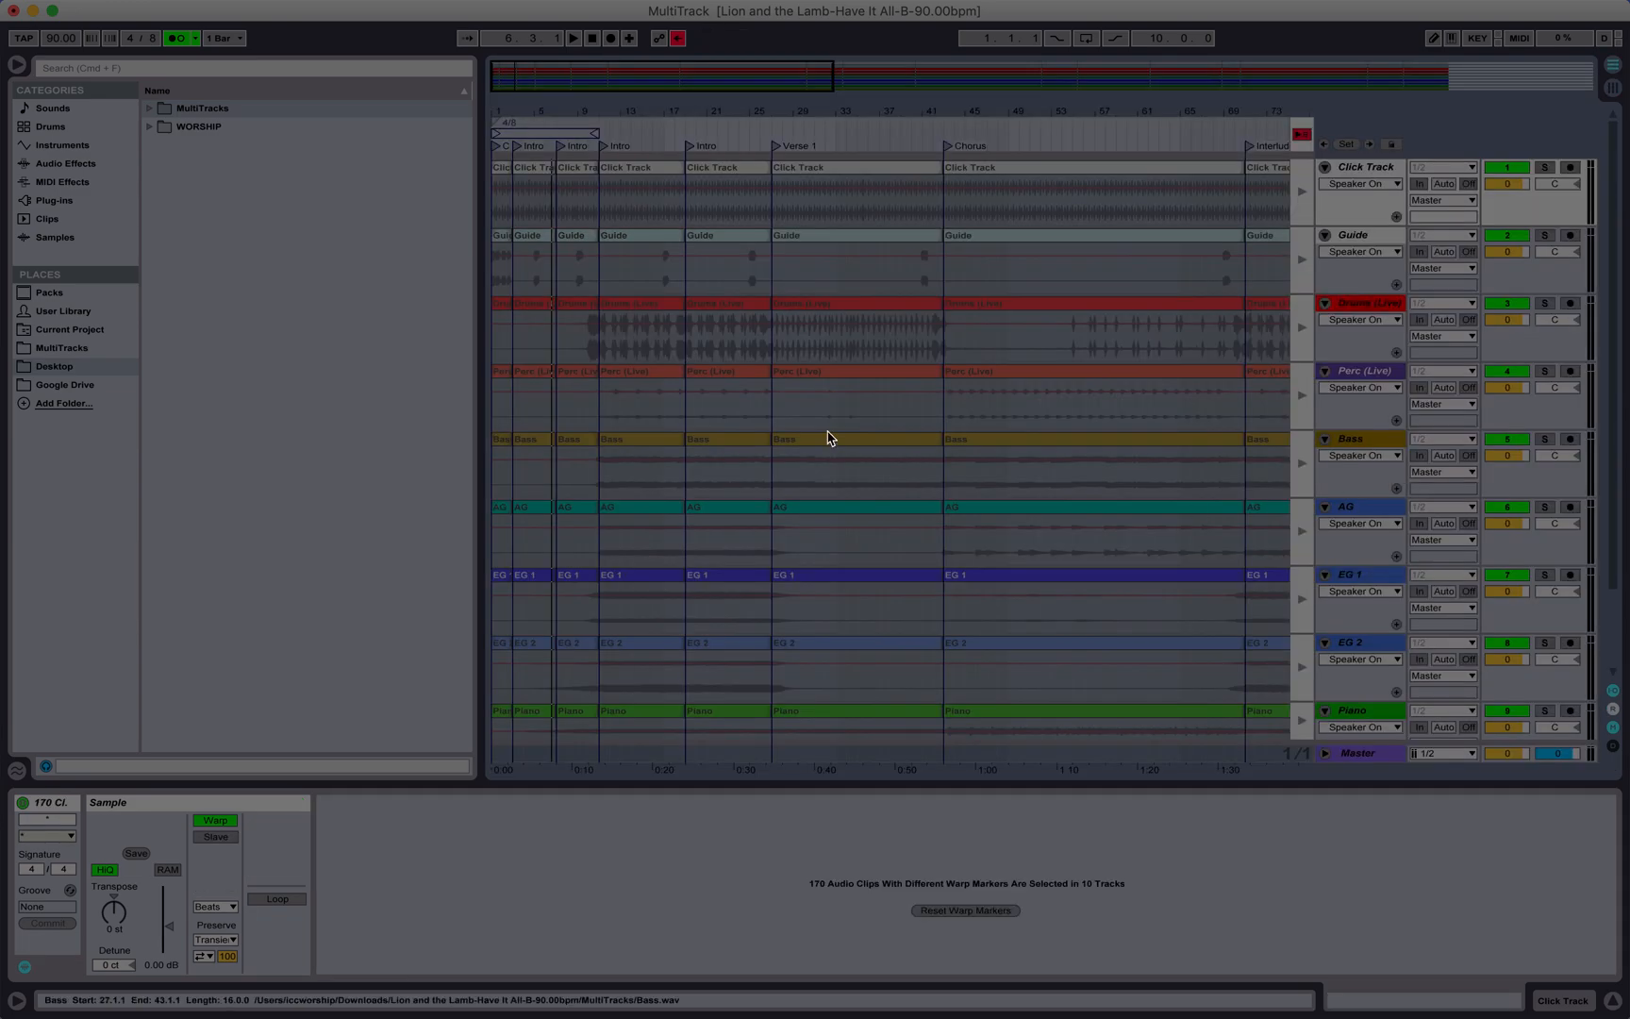
Step: Examine the song sections along the arrangement timeline and compare them with the named scene list
{"action": "scroll", "coordinate": [830, 440], "scroll_direction": "right", "scroll_amount": 5}
{"action": "scroll", "coordinate": [820, 438], "scroll_direction": "left", "scroll_amount": 15}
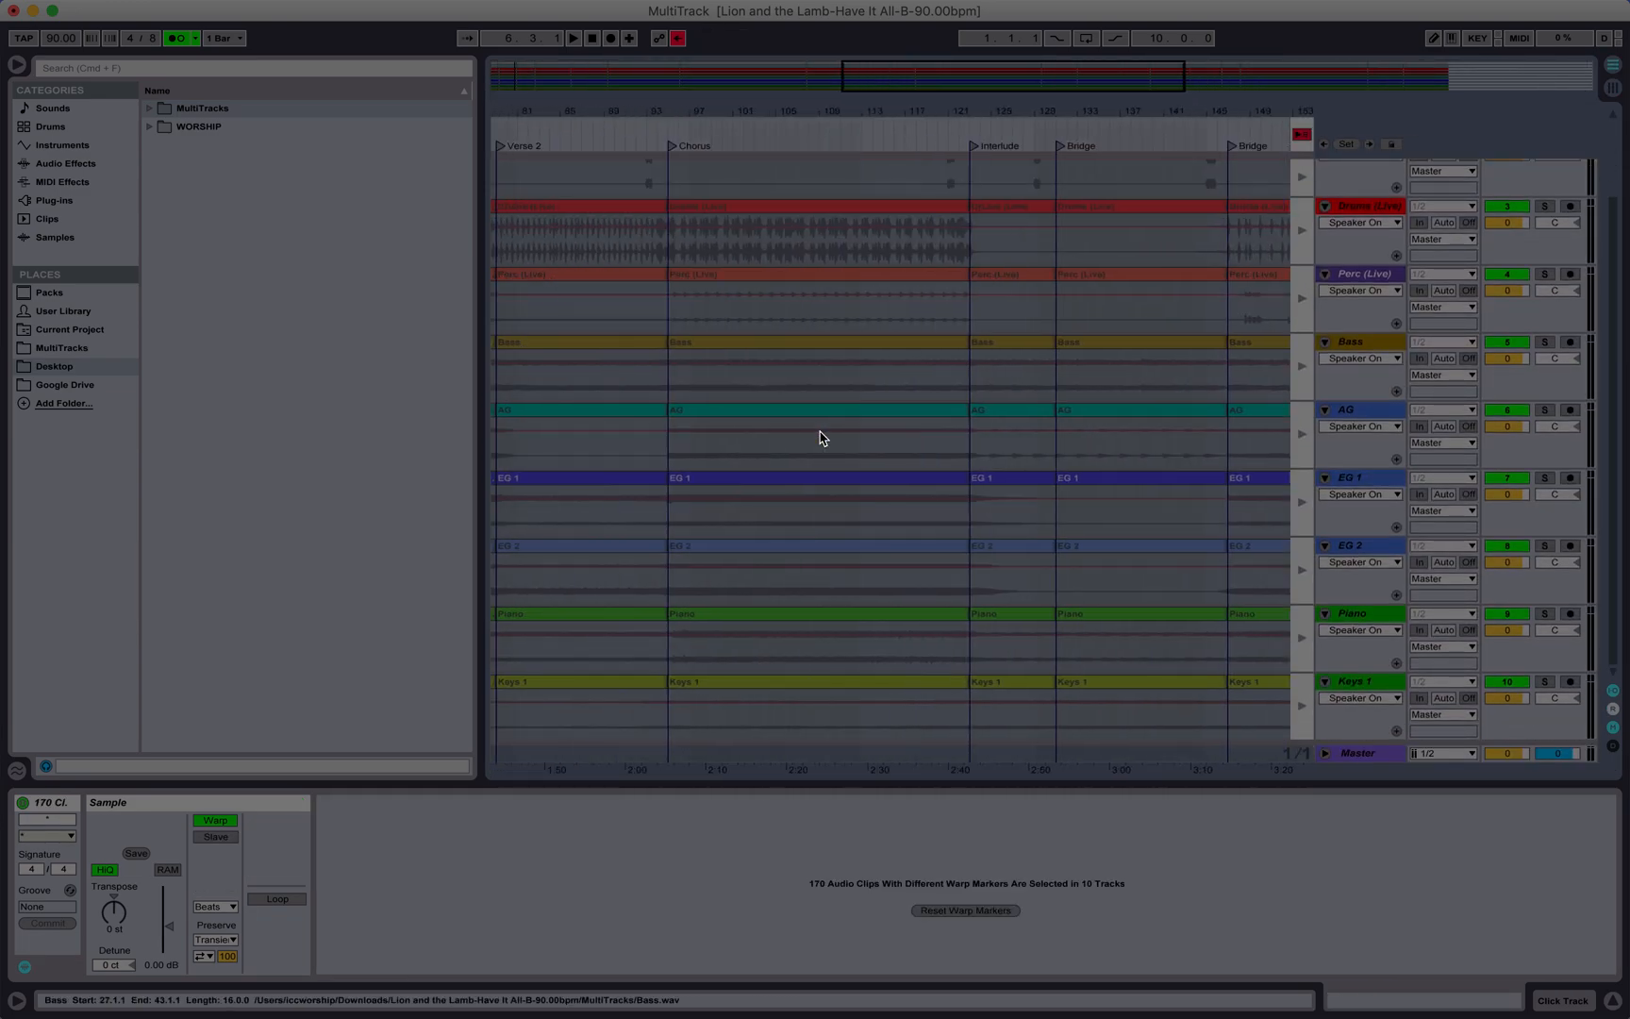
{"action": "scroll", "coordinate": [820, 438], "scroll_direction": "up", "scroll_amount": 2}
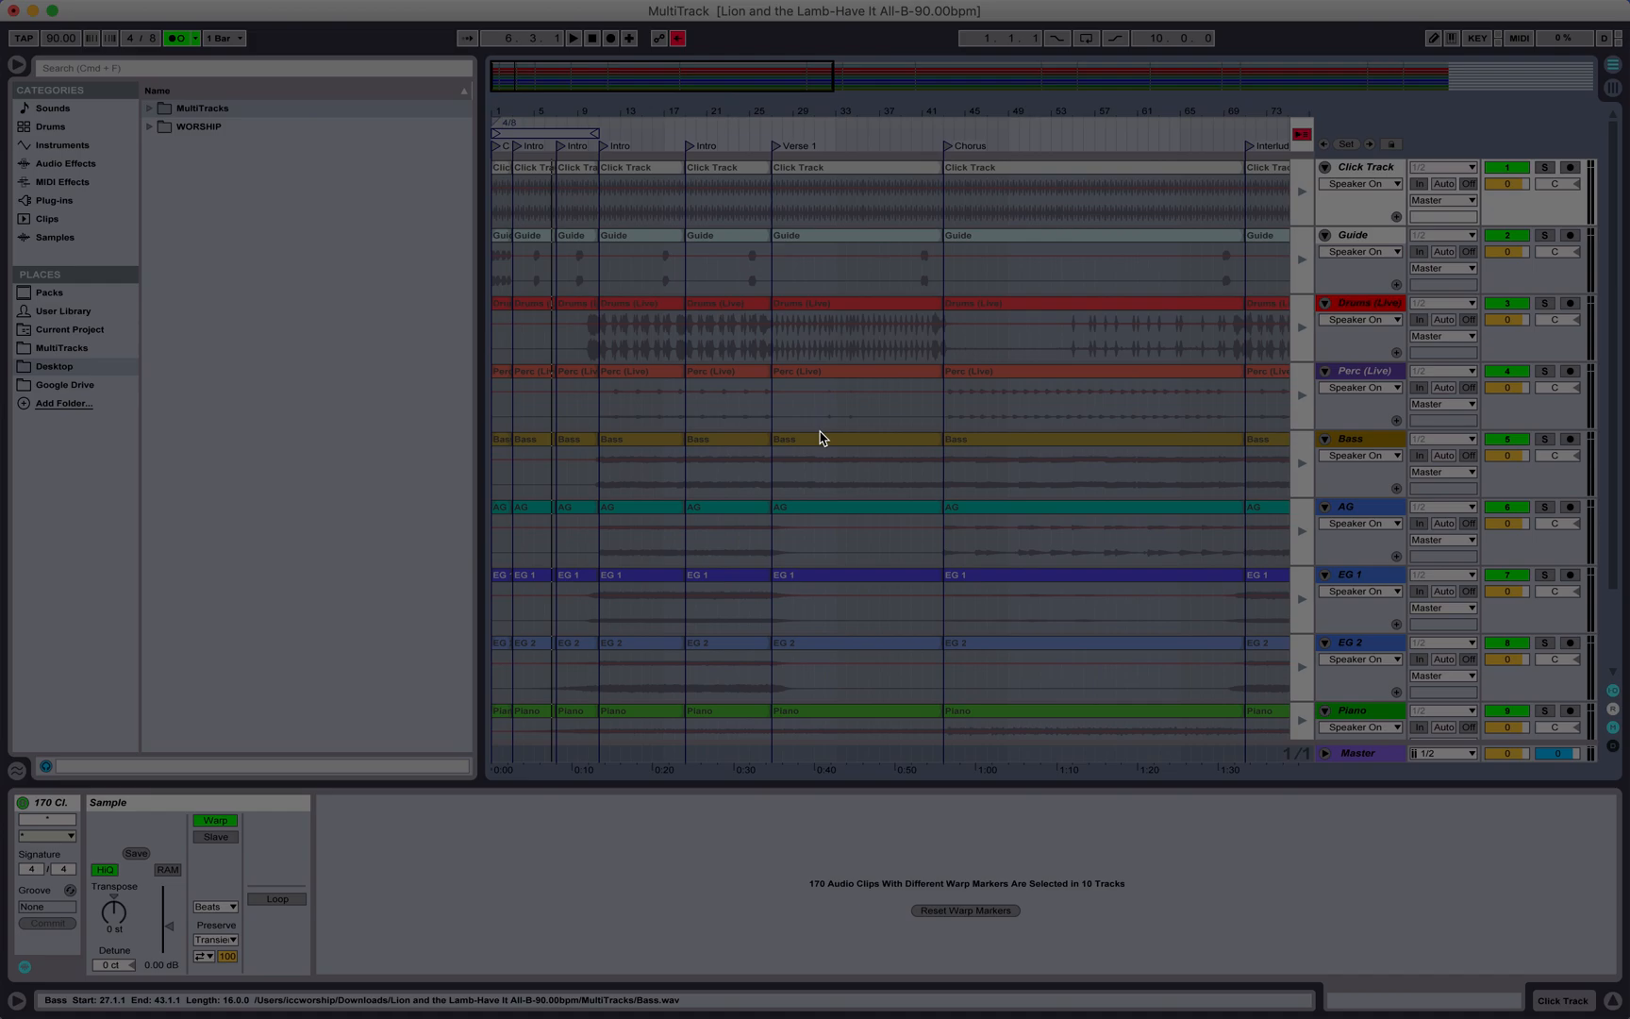
{"action": "key", "text": "Tab"}
{"action": "key", "text": "Tab"}
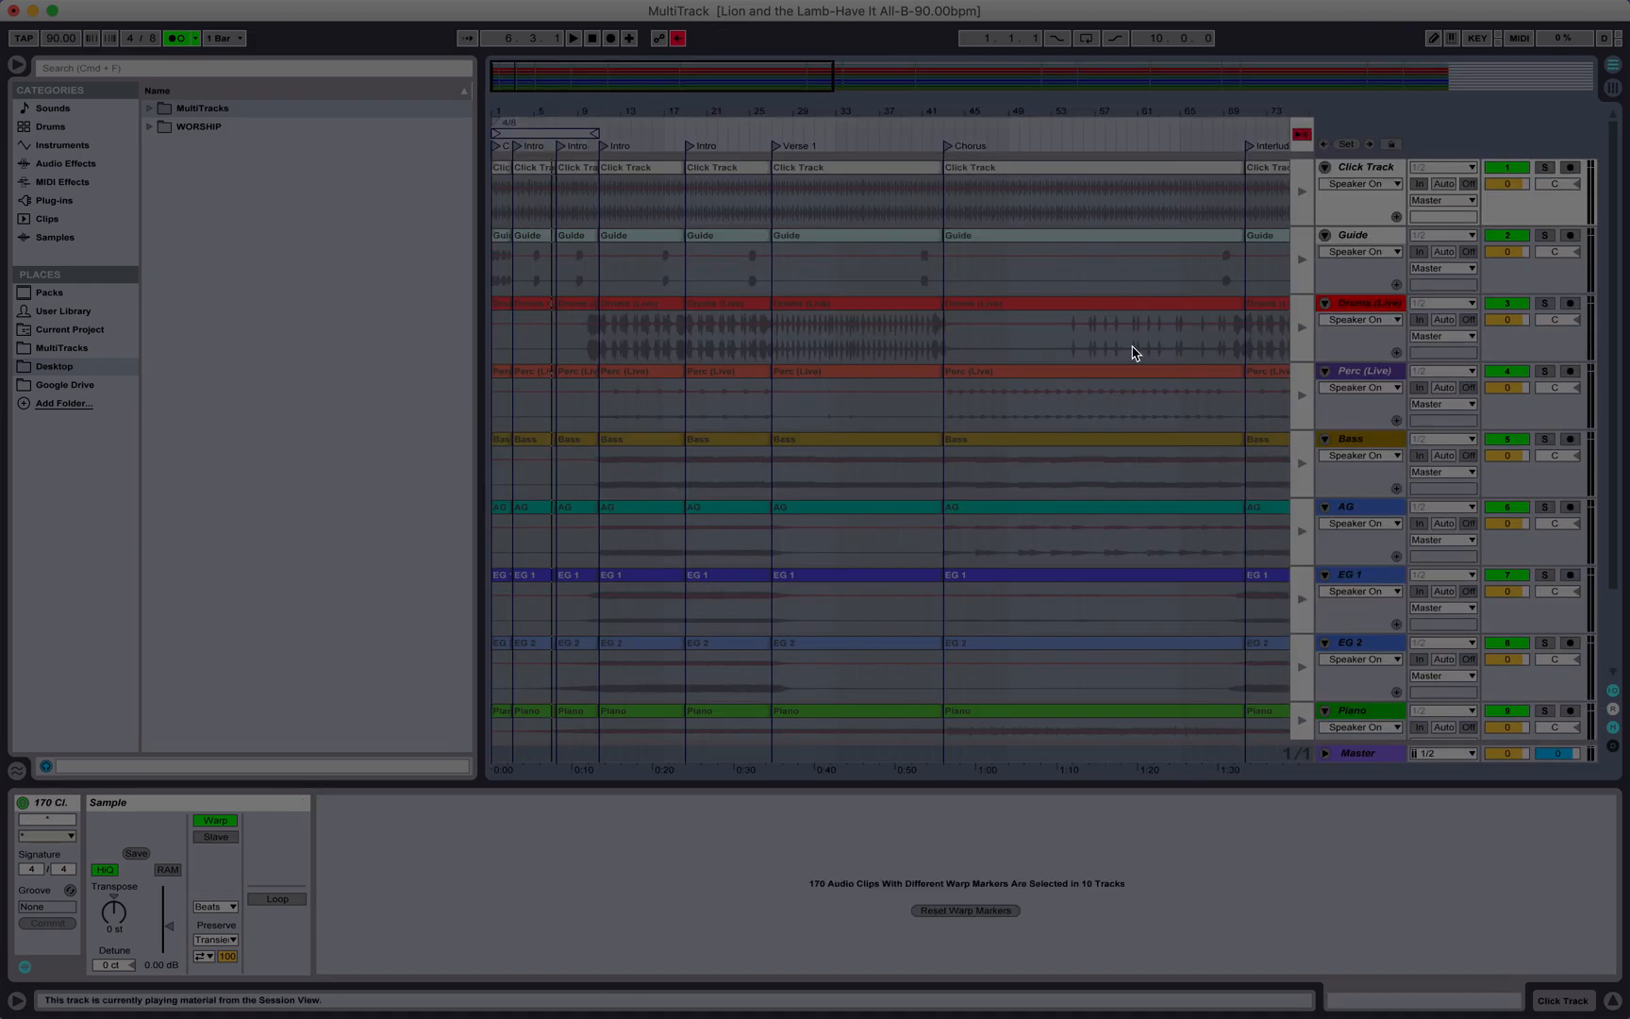
{"action": "scroll", "coordinate": [1135, 353], "scroll_direction": "right", "scroll_amount": 6}
{"action": "scroll", "coordinate": [1134, 353], "scroll_direction": "right", "scroll_amount": 3}
{"action": "scroll", "coordinate": [1135, 352], "scroll_direction": "right", "scroll_amount": 4}
{"action": "key", "text": "Tab"}
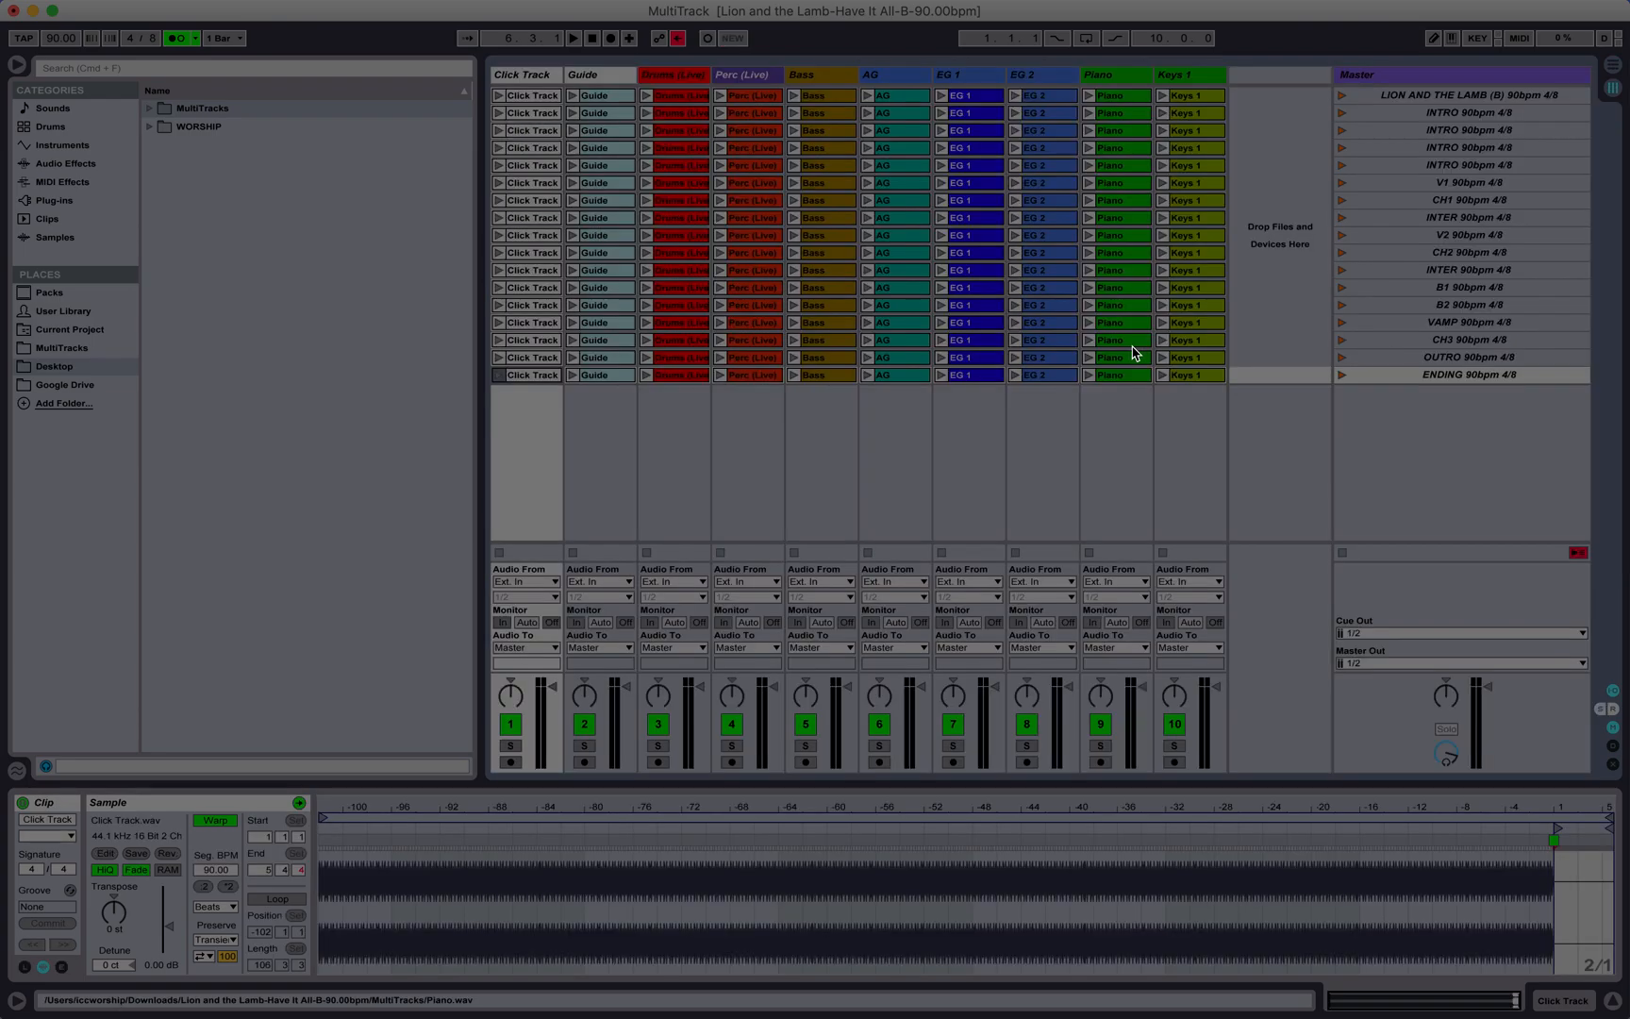
{"action": "key", "text": "Tab"}
{"action": "scroll", "coordinate": [1426, 337], "scroll_direction": "right", "scroll_amount": 3}
{"action": "key", "text": "Tab"}
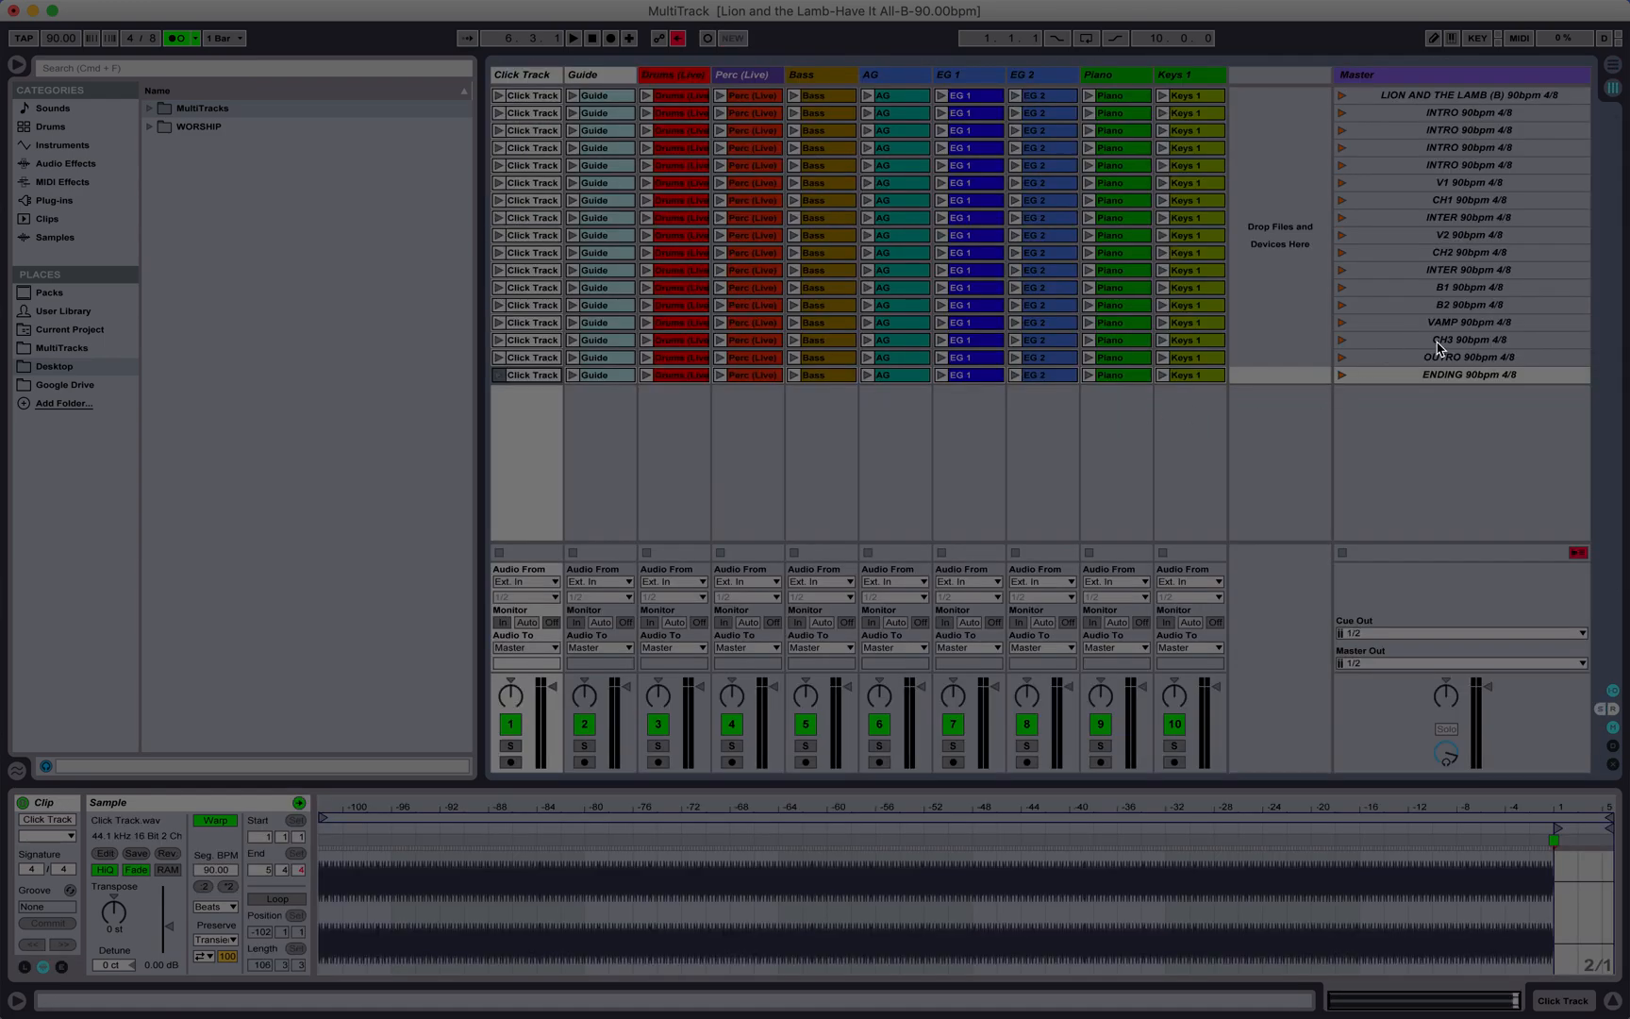
Step: Launch the LION AND THE LAMB title scene and inspect the first Click Track clip's launch settings
{"action": "left_click", "coordinate": [1494, 100]}
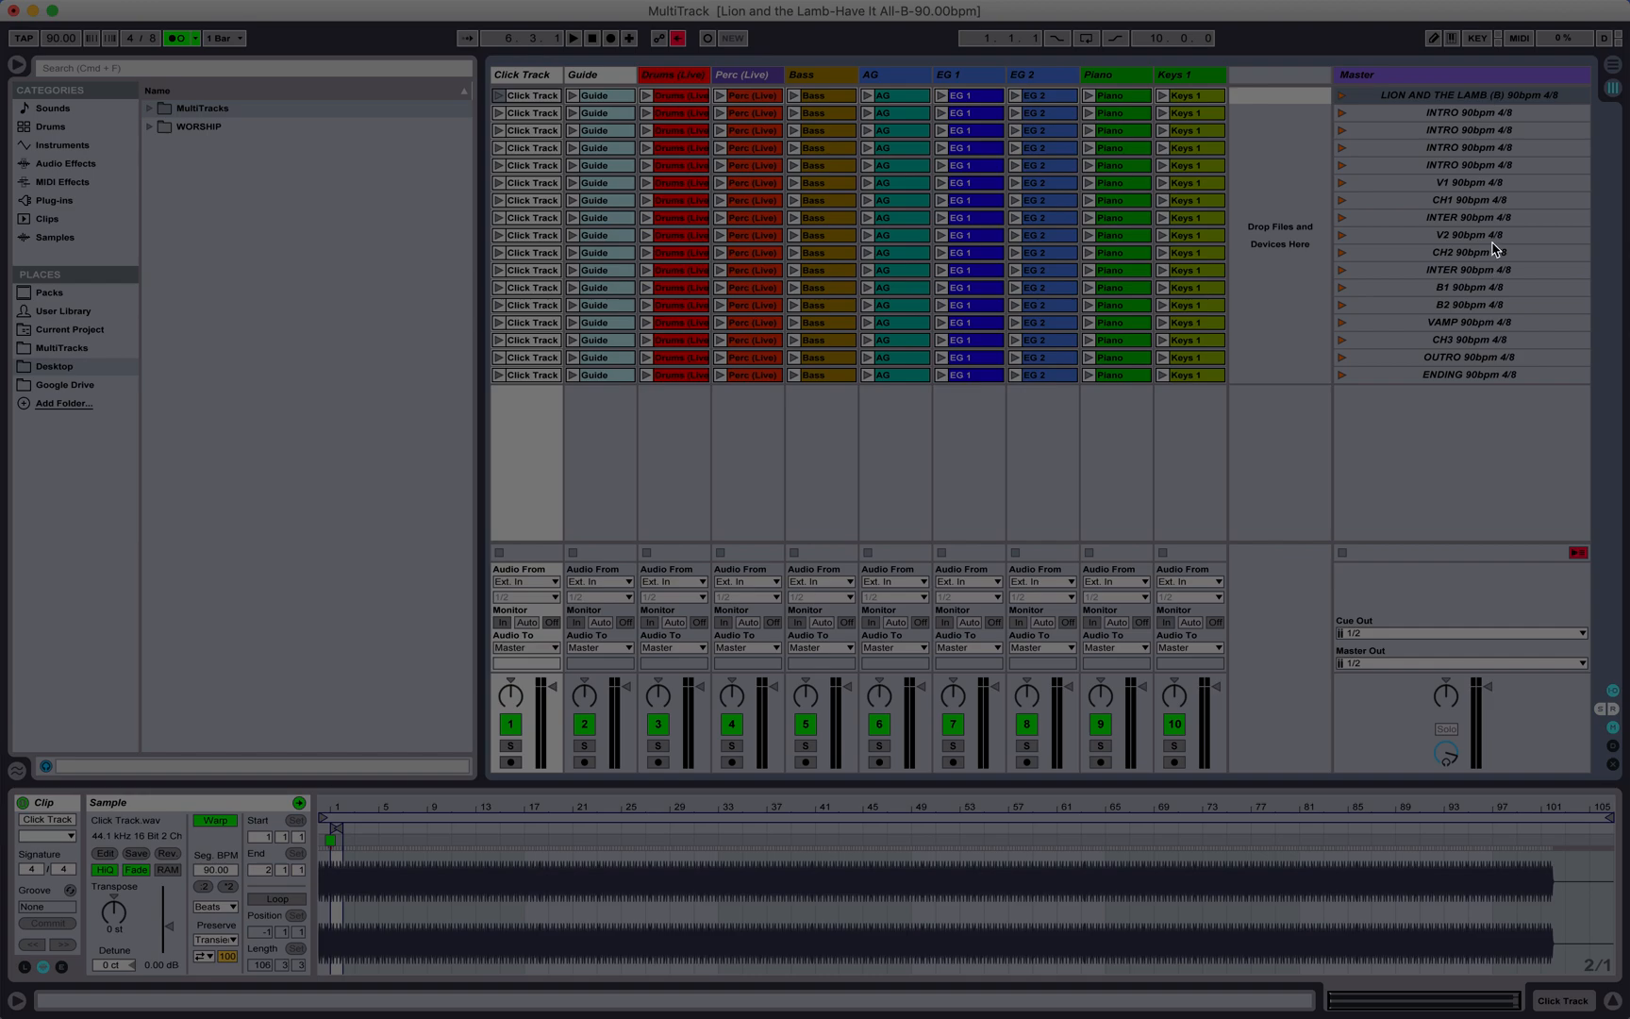
{"action": "left_click", "coordinate": [1345, 97]}
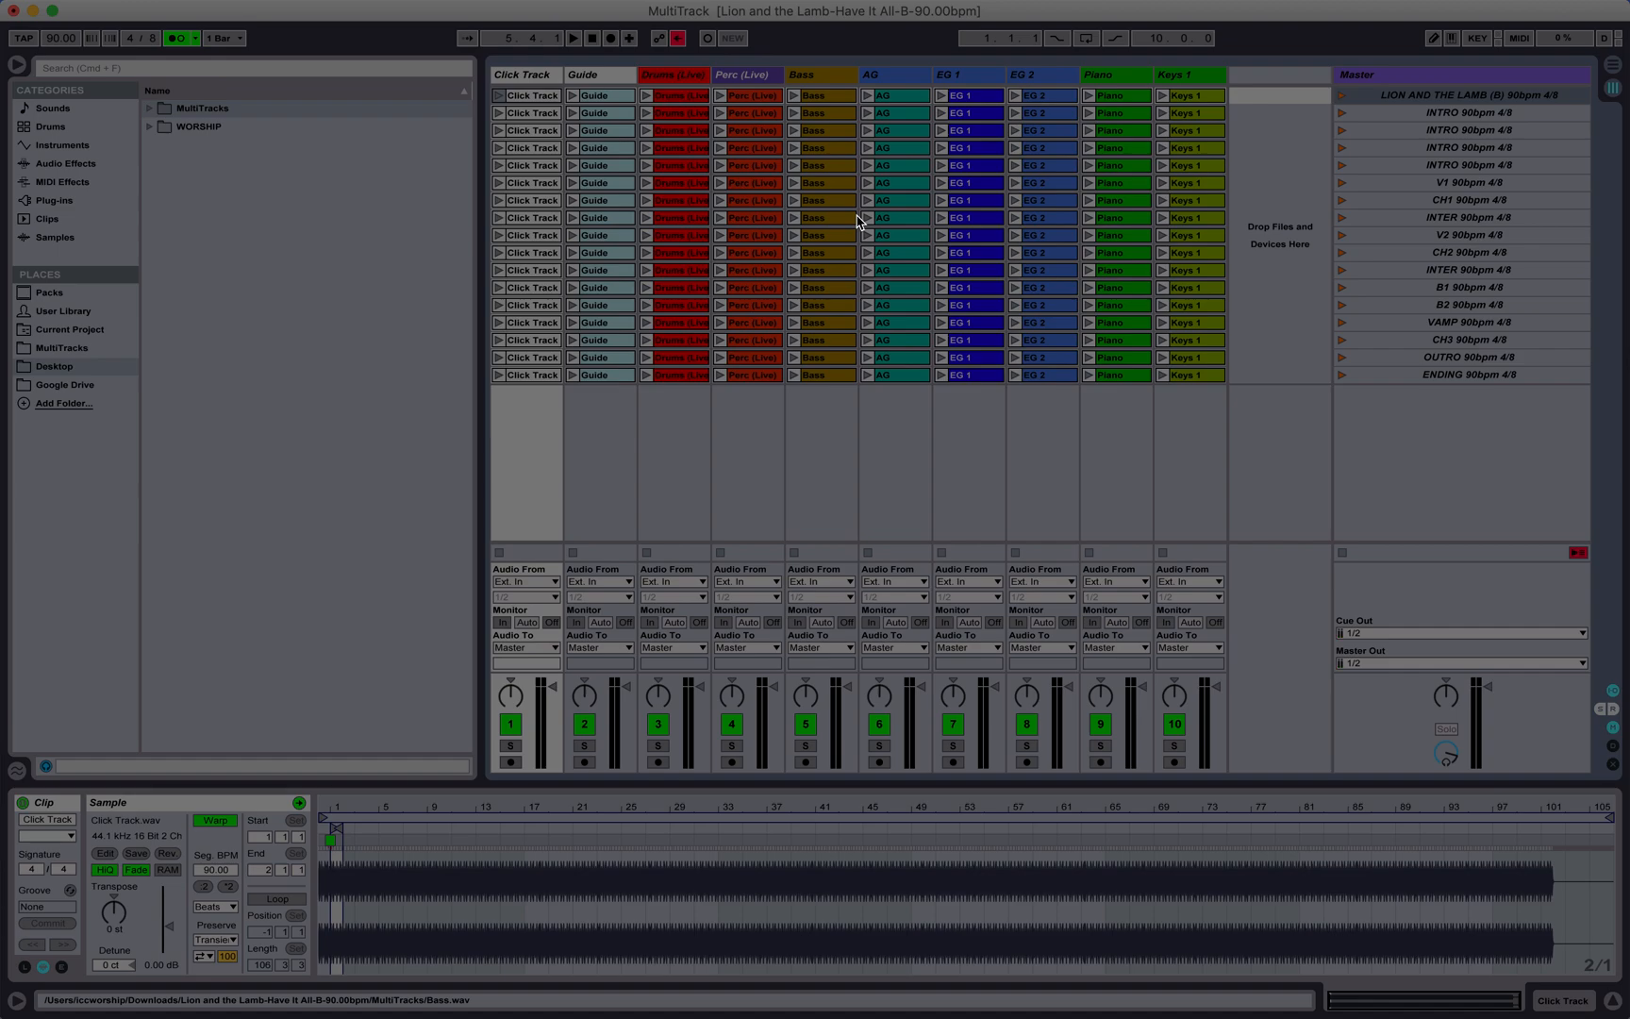
{"action": "left_click", "coordinate": [1462, 114]}
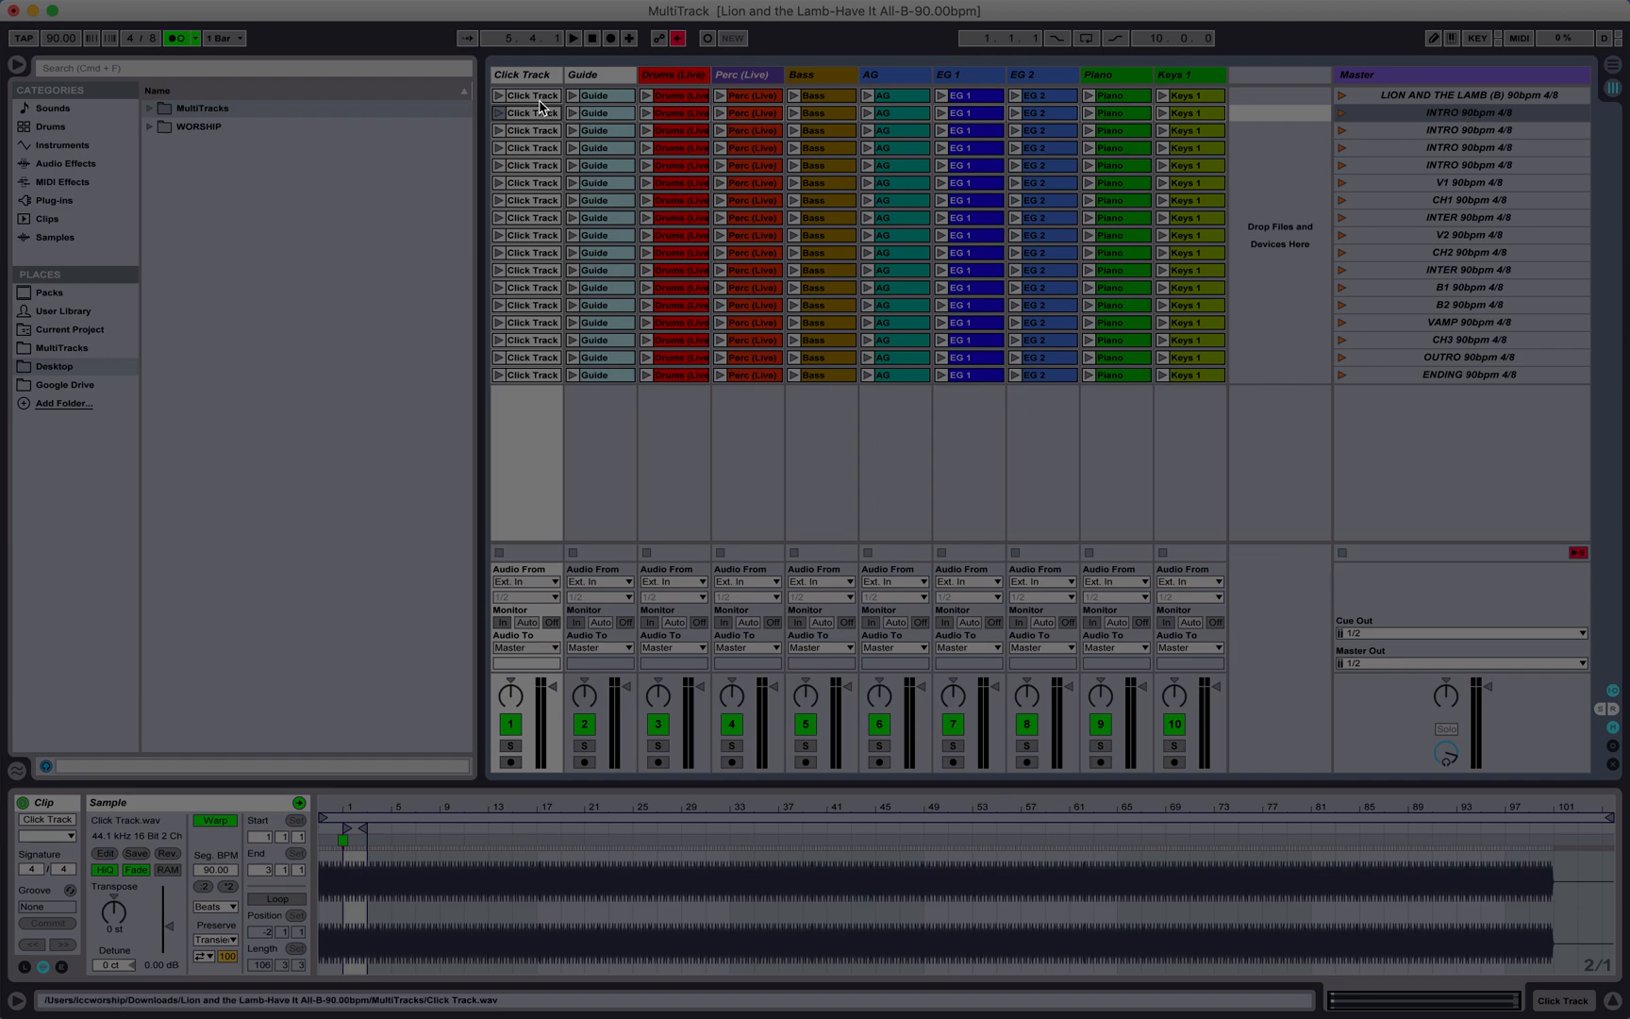
{"action": "left_click", "coordinate": [25, 967]}
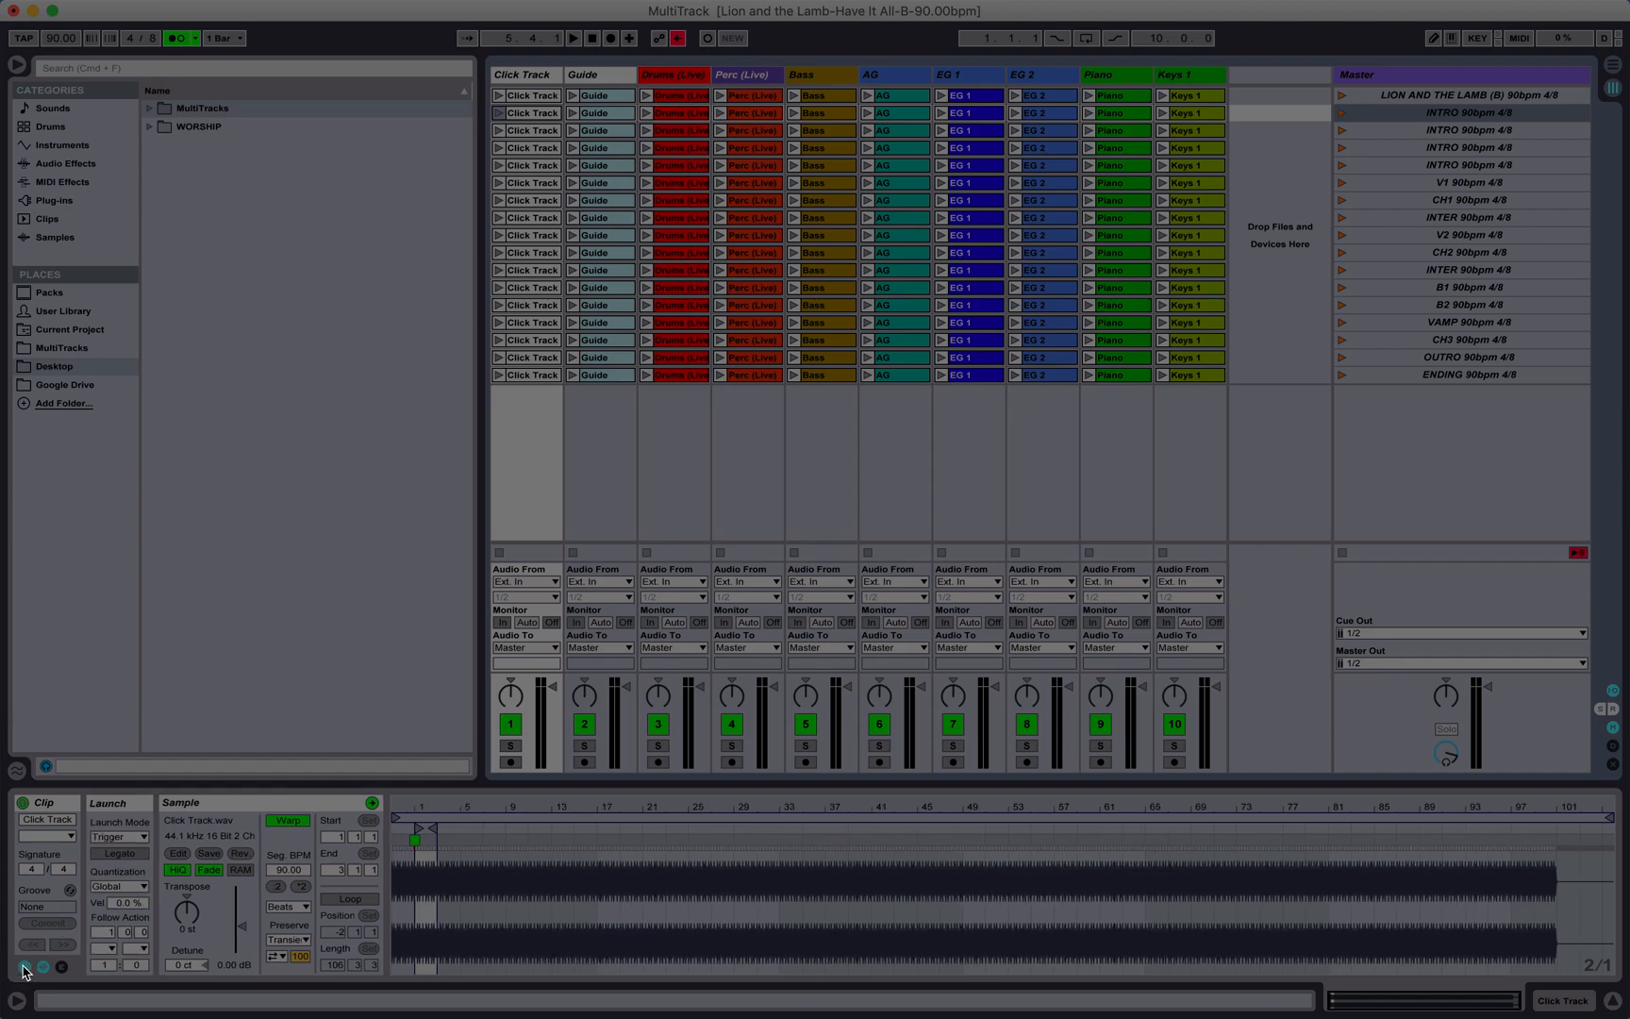
{"action": "left_click", "coordinate": [25, 967]}
{"action": "left_click", "coordinate": [533, 98]}
{"action": "left_click", "coordinate": [1530, 94]}
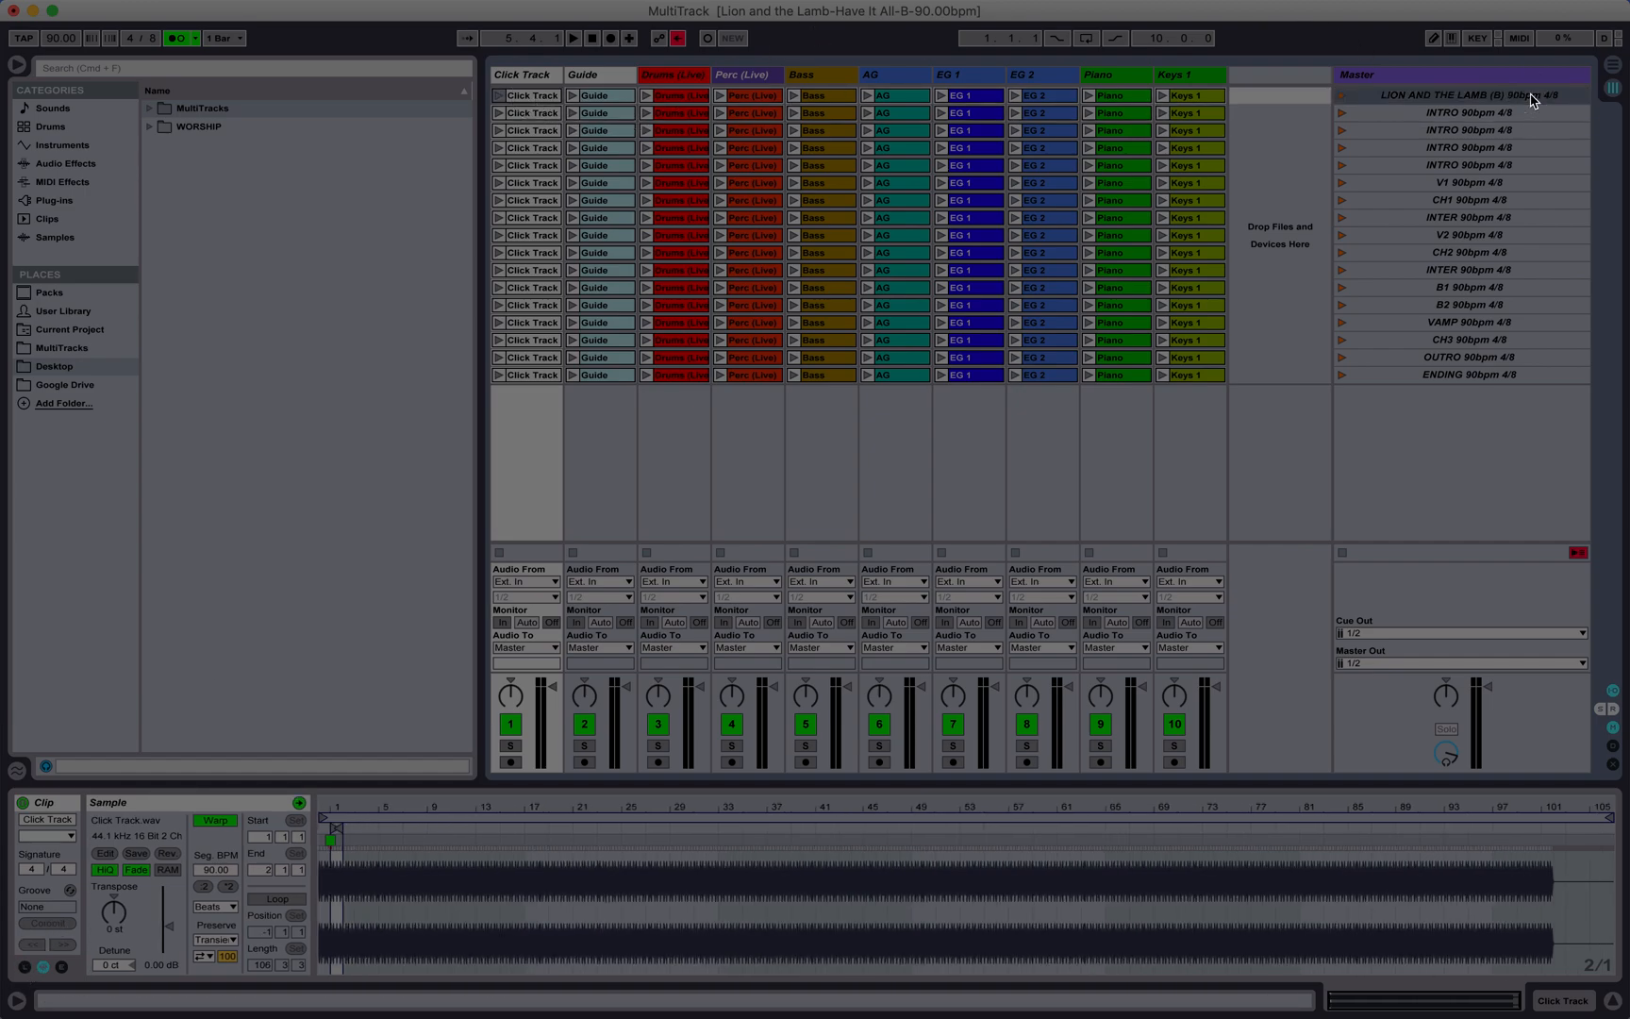
{"action": "key", "text": "Down"}
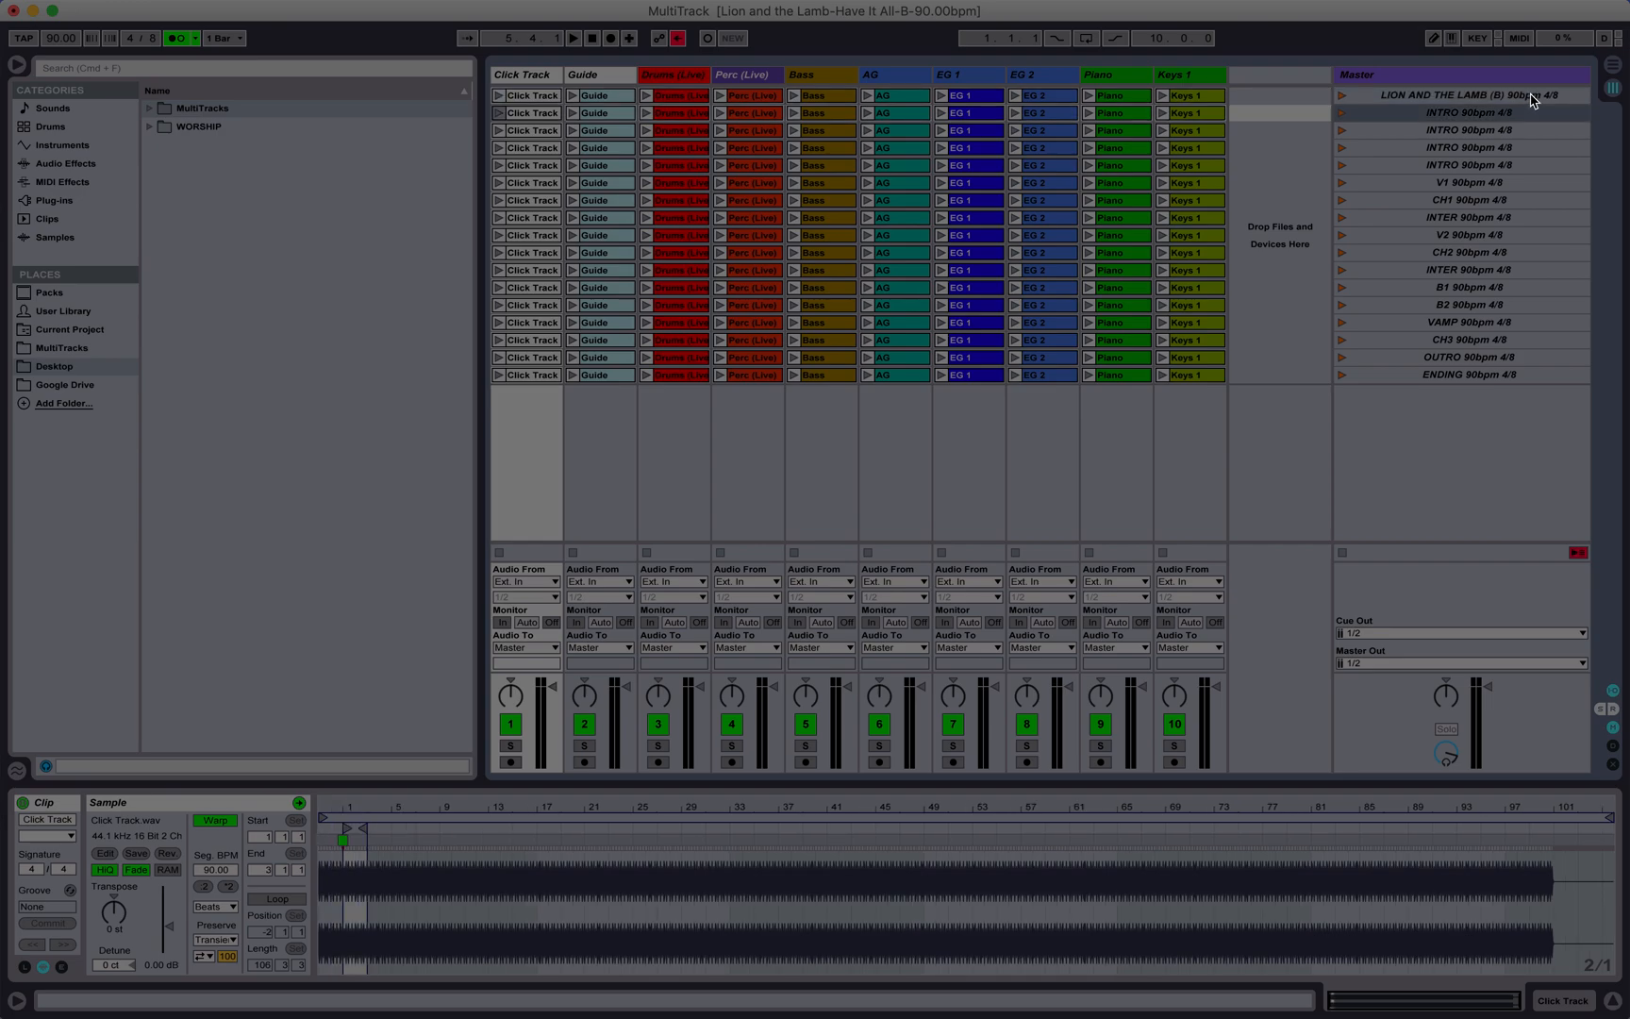
Step: Audition the INTRO scenes by launching each one in turn, and stop playback
{"action": "left_click", "coordinate": [1343, 113]}
{"action": "left_click", "coordinate": [1342, 131]}
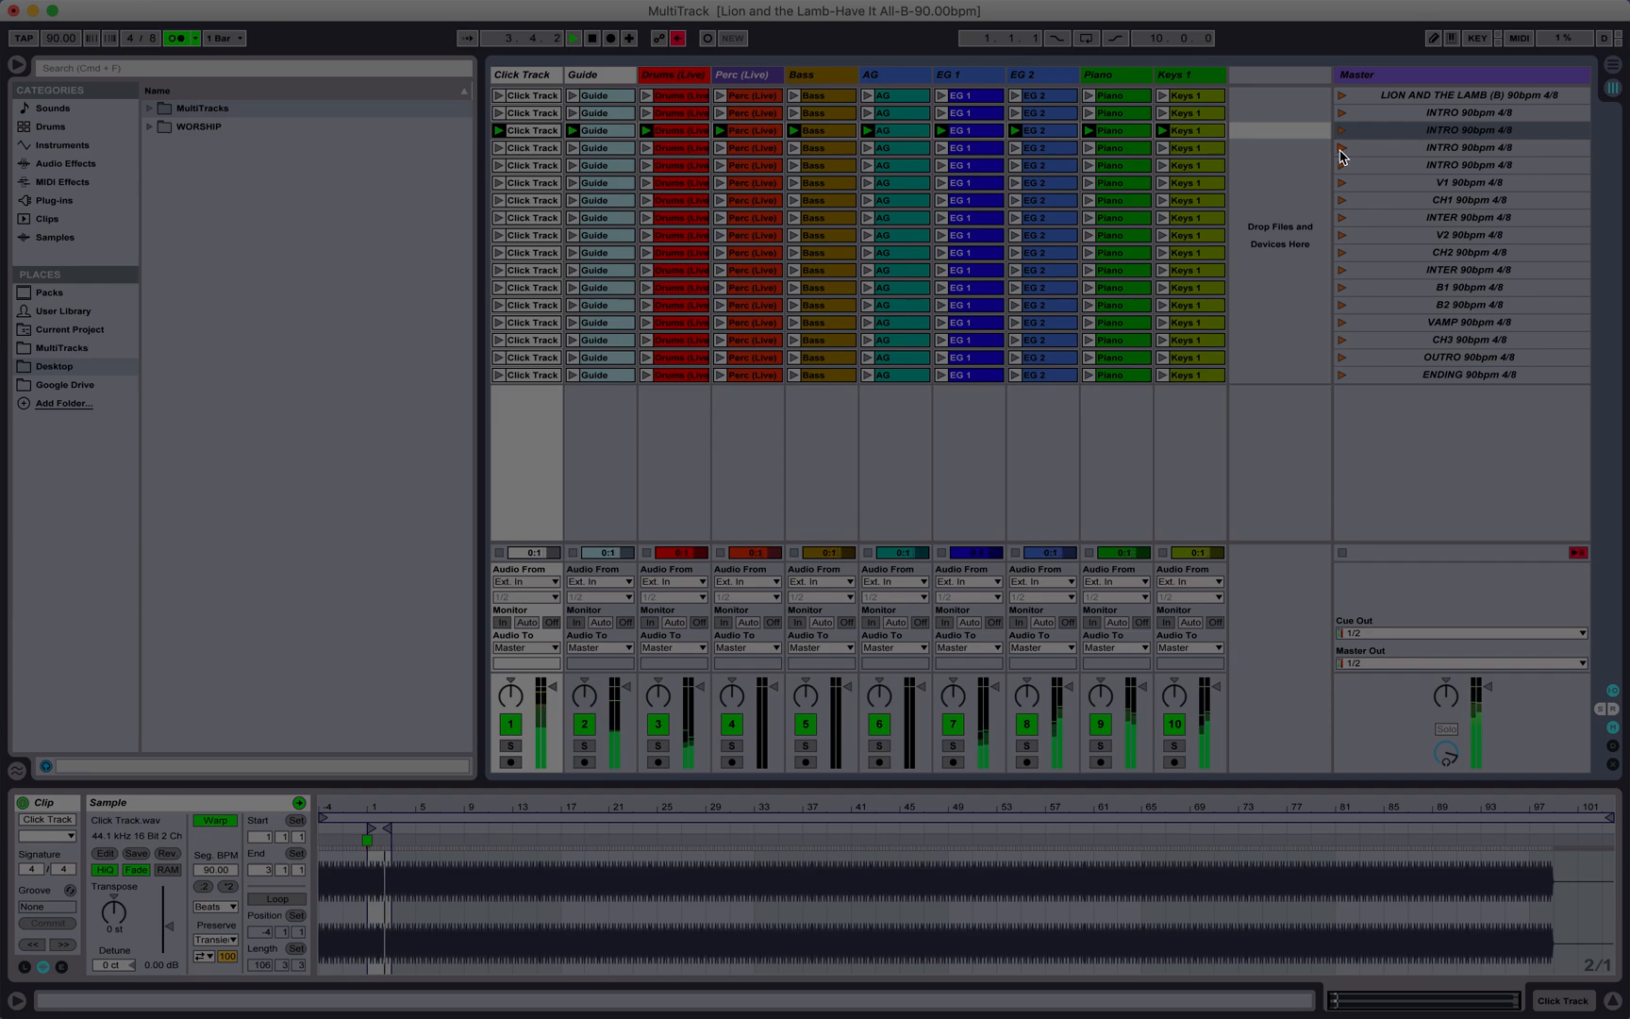
{"action": "left_click", "coordinate": [1422, 114]}
{"action": "left_click", "coordinate": [1429, 131]}
{"action": "left_click", "coordinate": [1428, 117]}
{"action": "left_click", "coordinate": [1421, 148]}
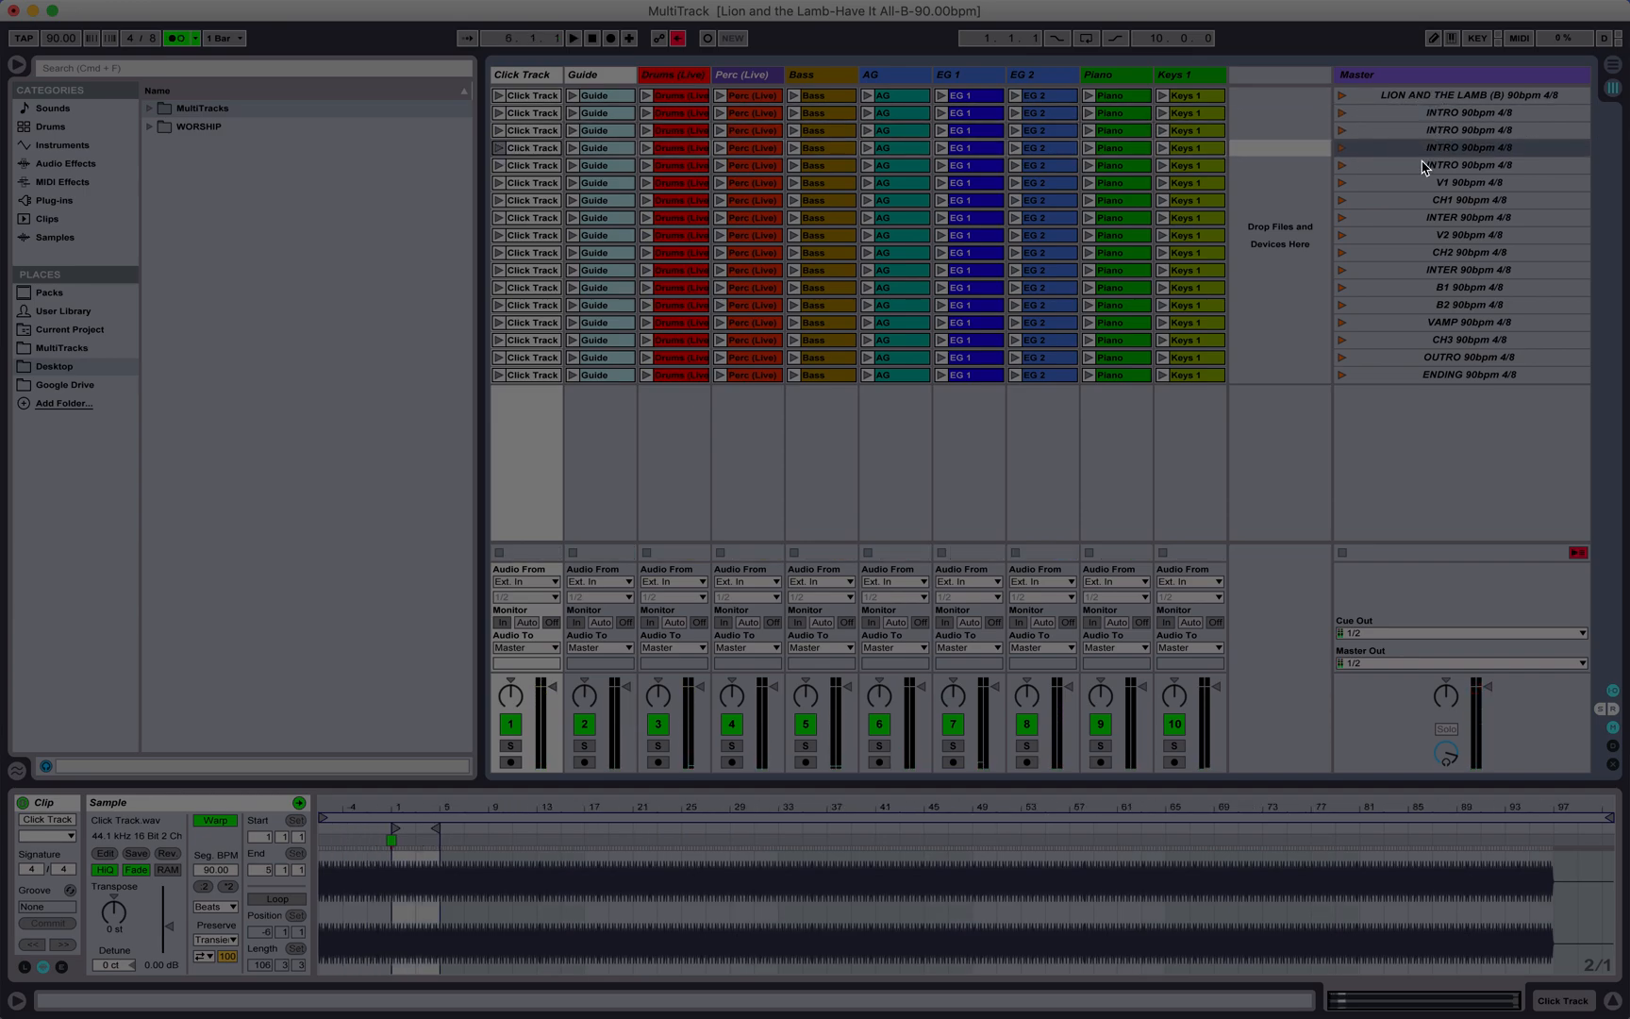
{"action": "left_click", "coordinate": [1423, 165]}
{"action": "left_click", "coordinate": [1343, 149]}
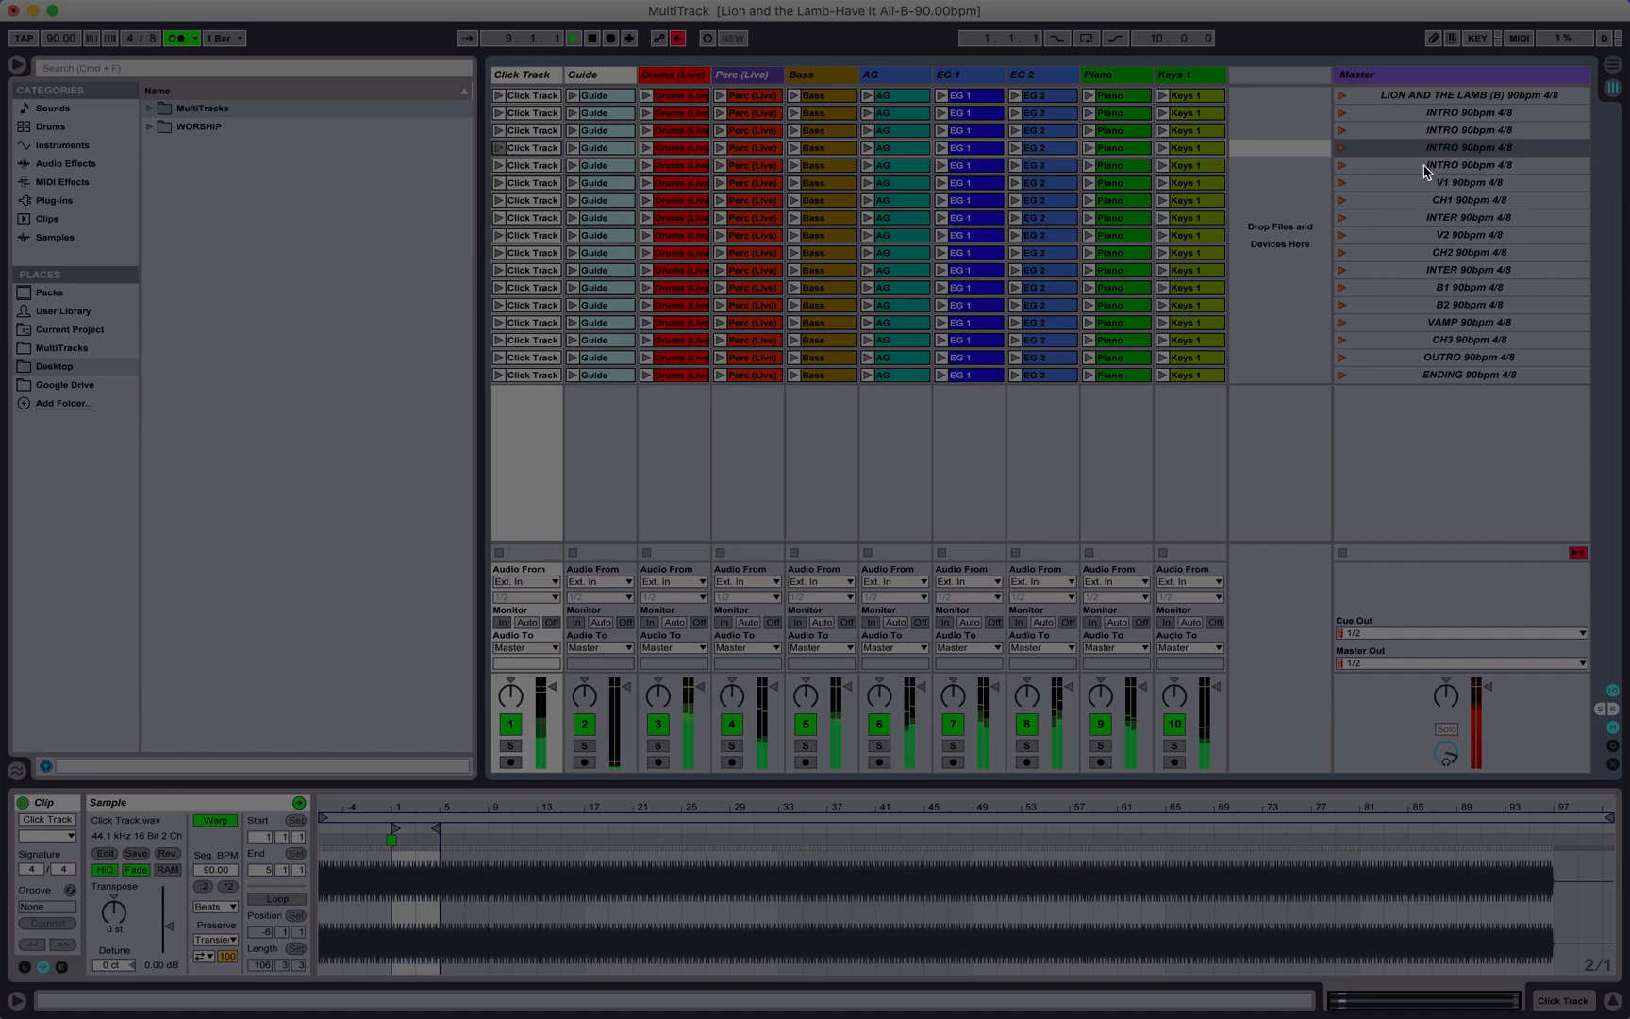
{"action": "left_click", "coordinate": [1343, 166]}
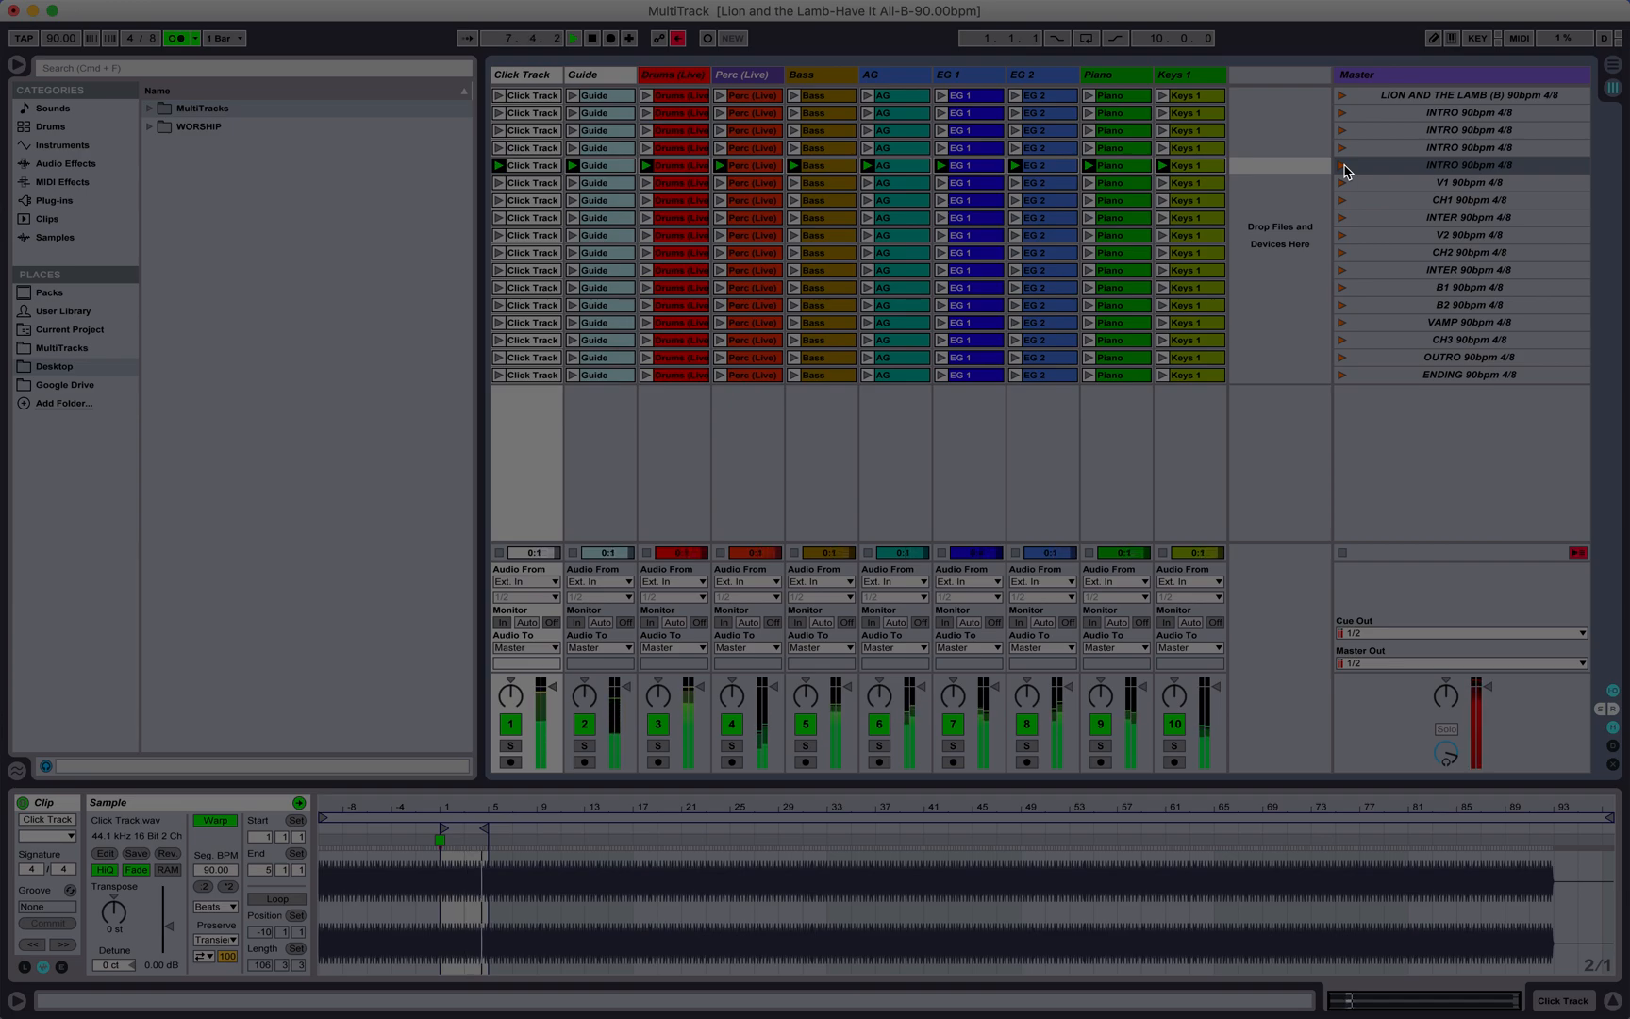
{"action": "key", "text": "space"}
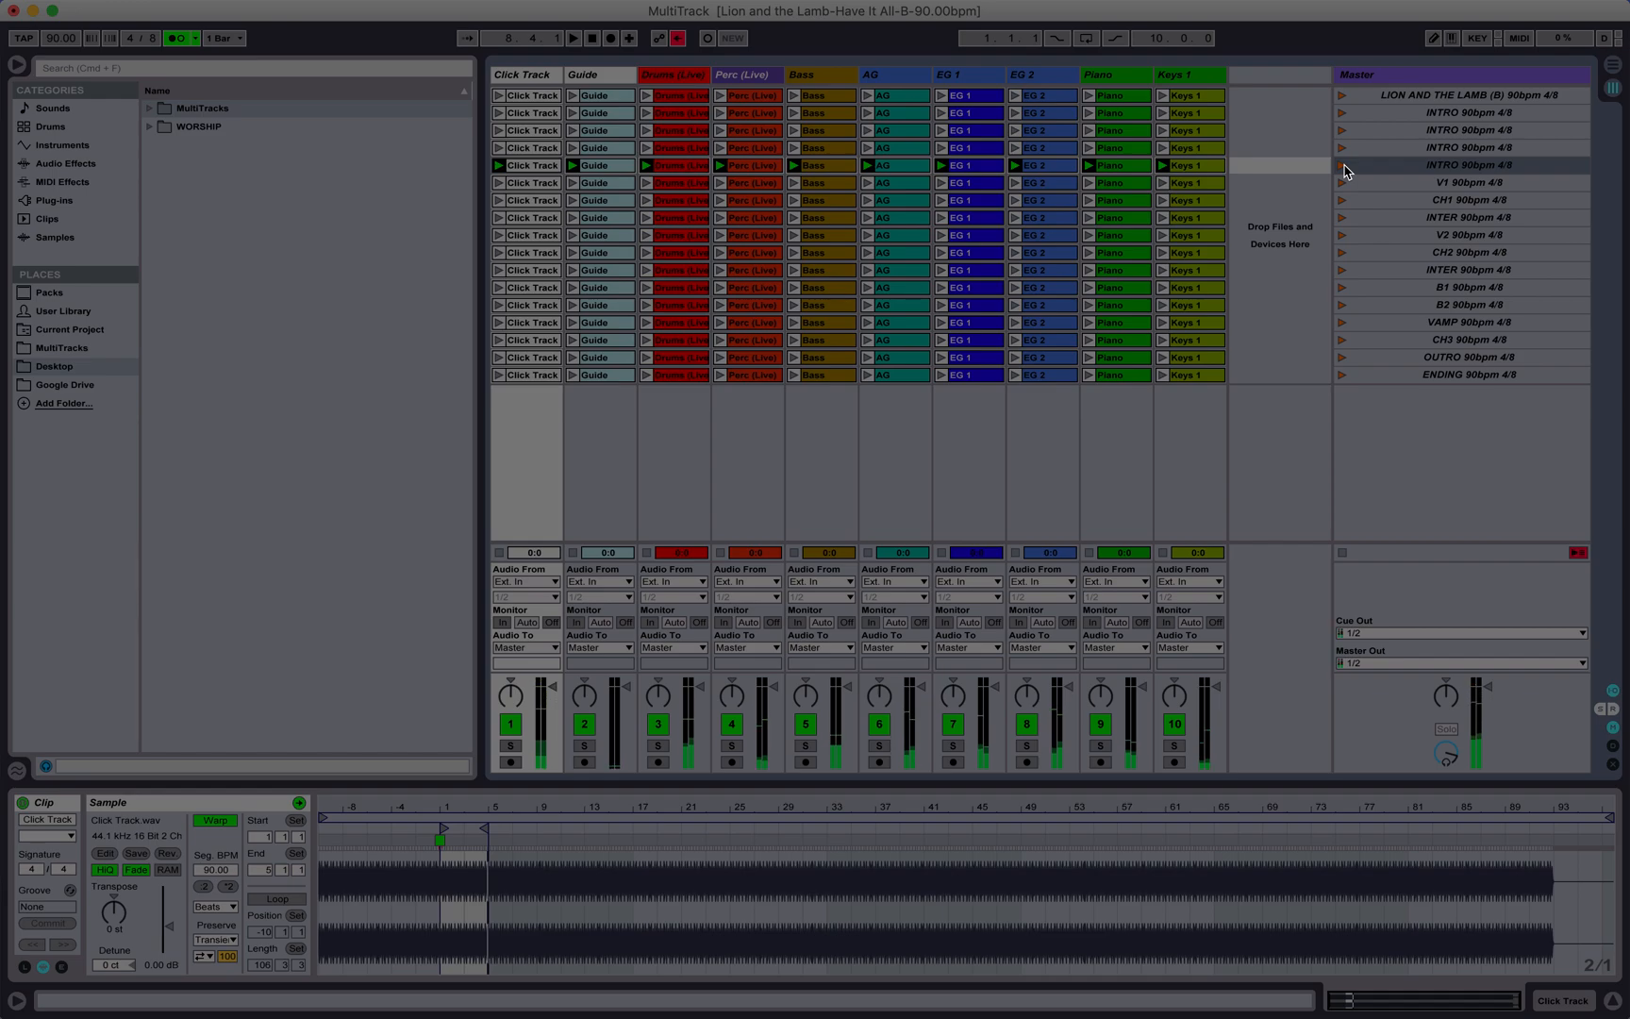
Step: Select all ten clips in the first scene row and show their shared clip launch settings
{"action": "left_click", "coordinate": [1468, 130]}
{"action": "left_click", "coordinate": [1471, 95]}
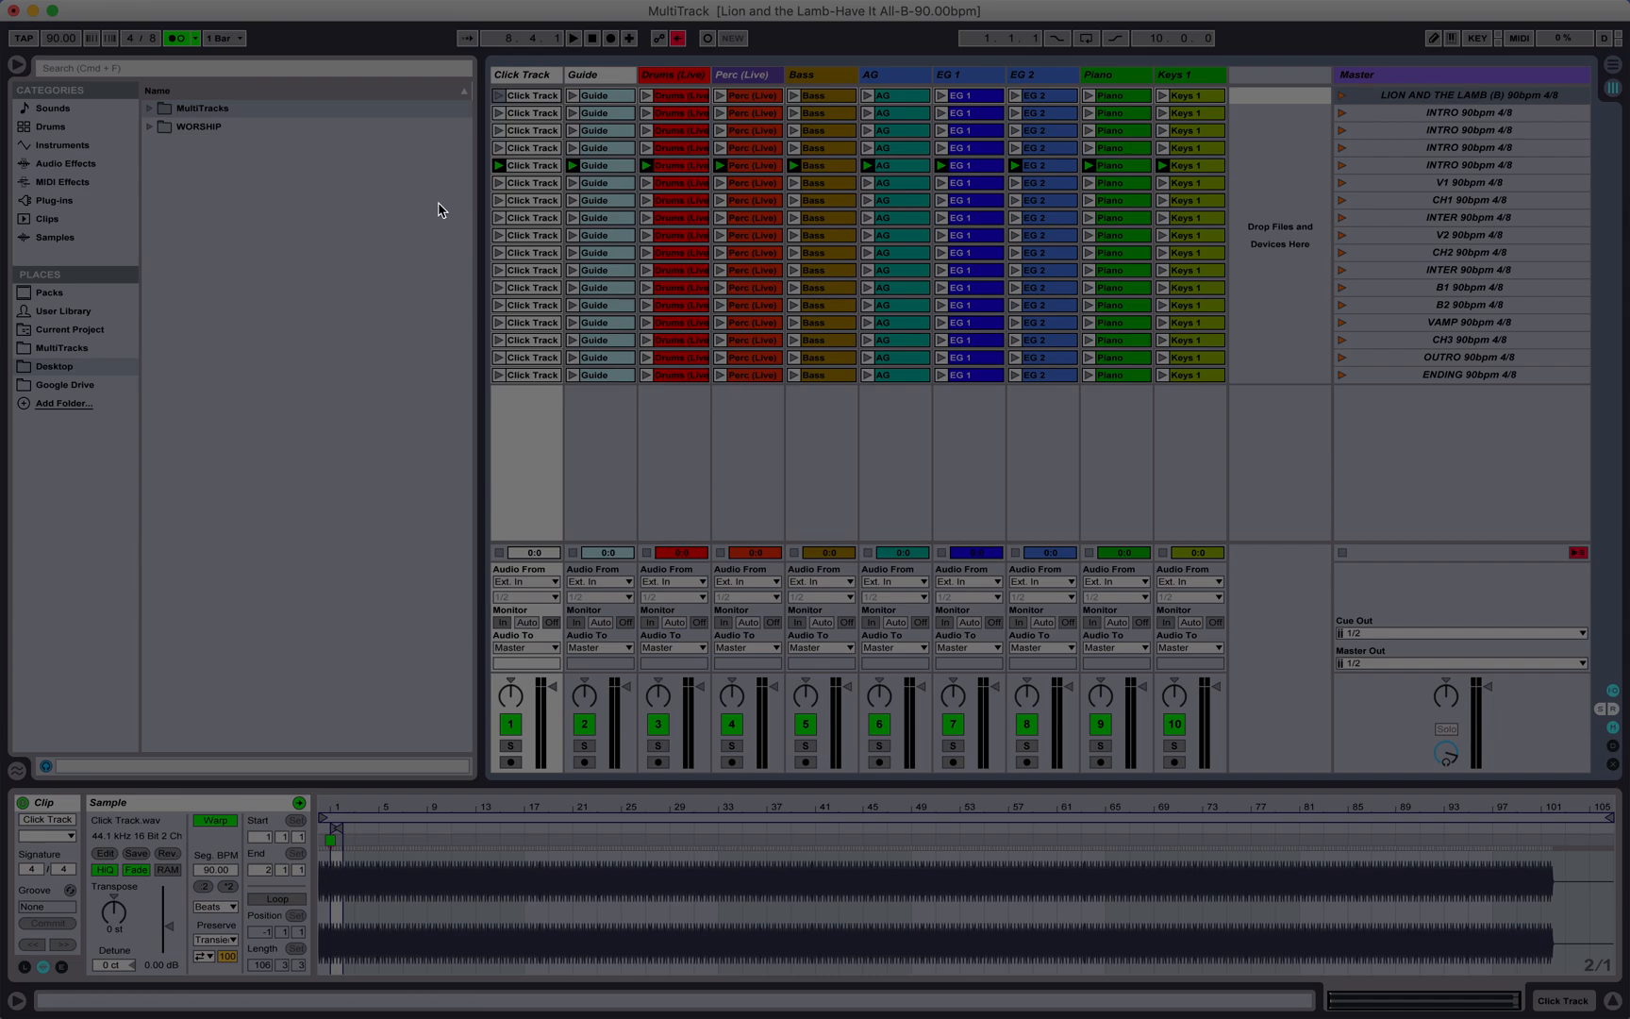
{"action": "left_click", "coordinate": [531, 98]}
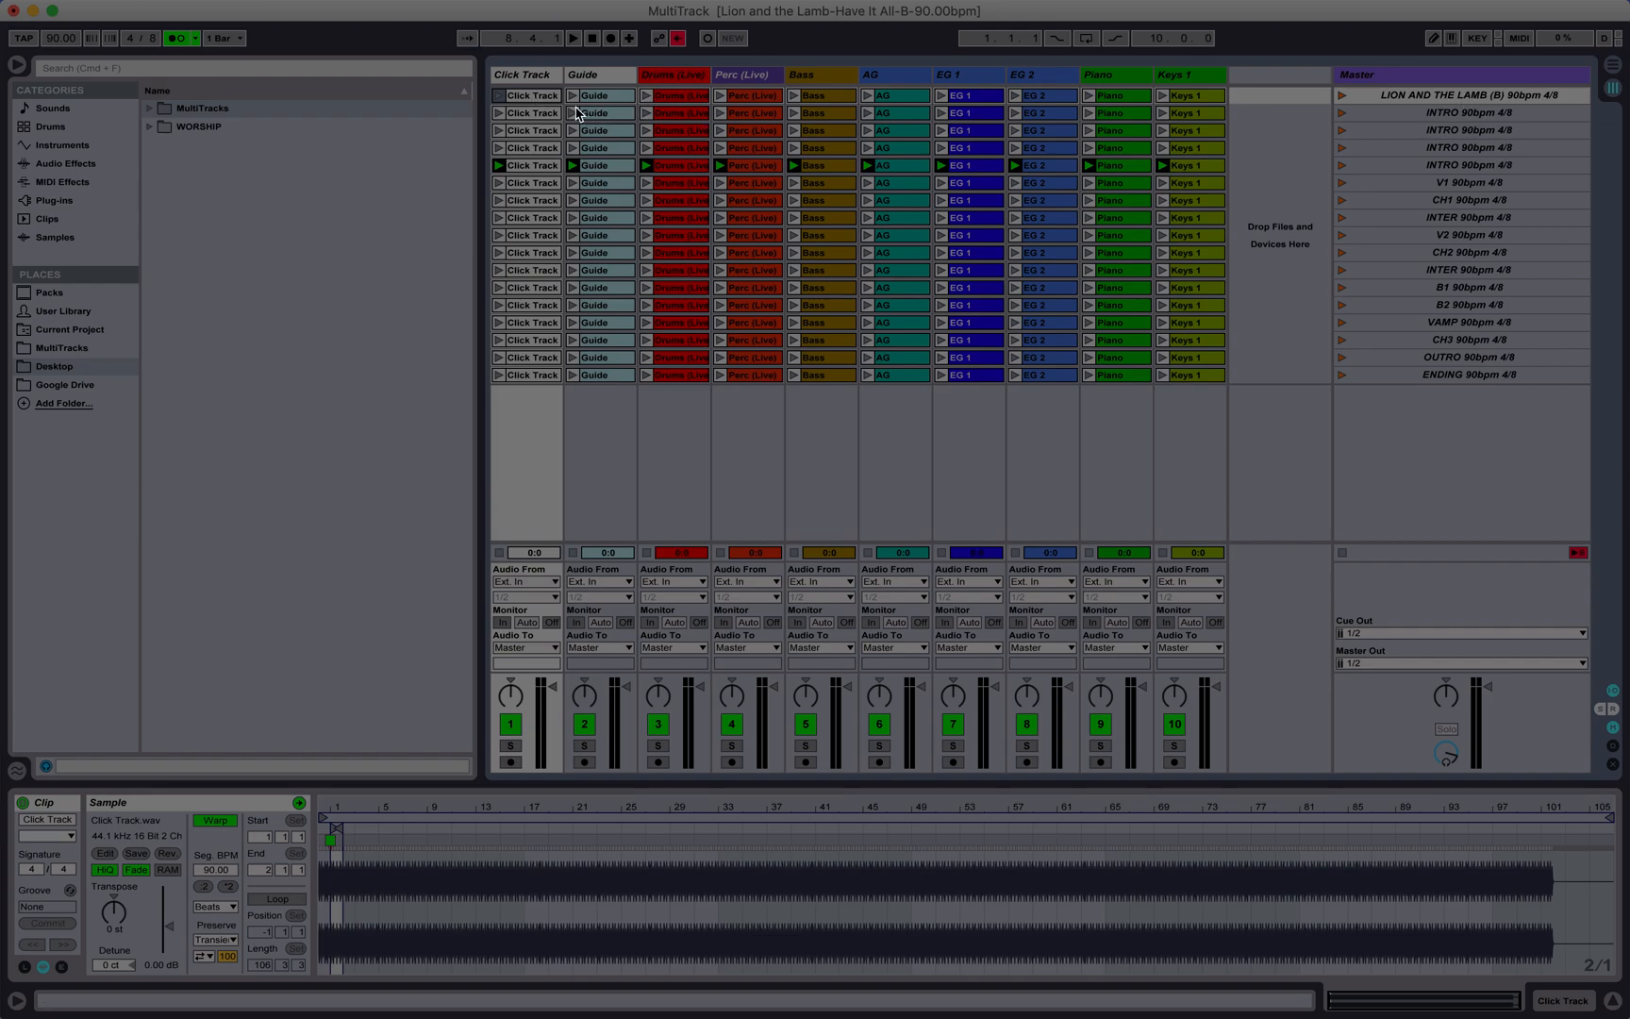
{"action": "left_click", "coordinate": [535, 114]}
{"action": "left_click", "coordinate": [536, 165]}
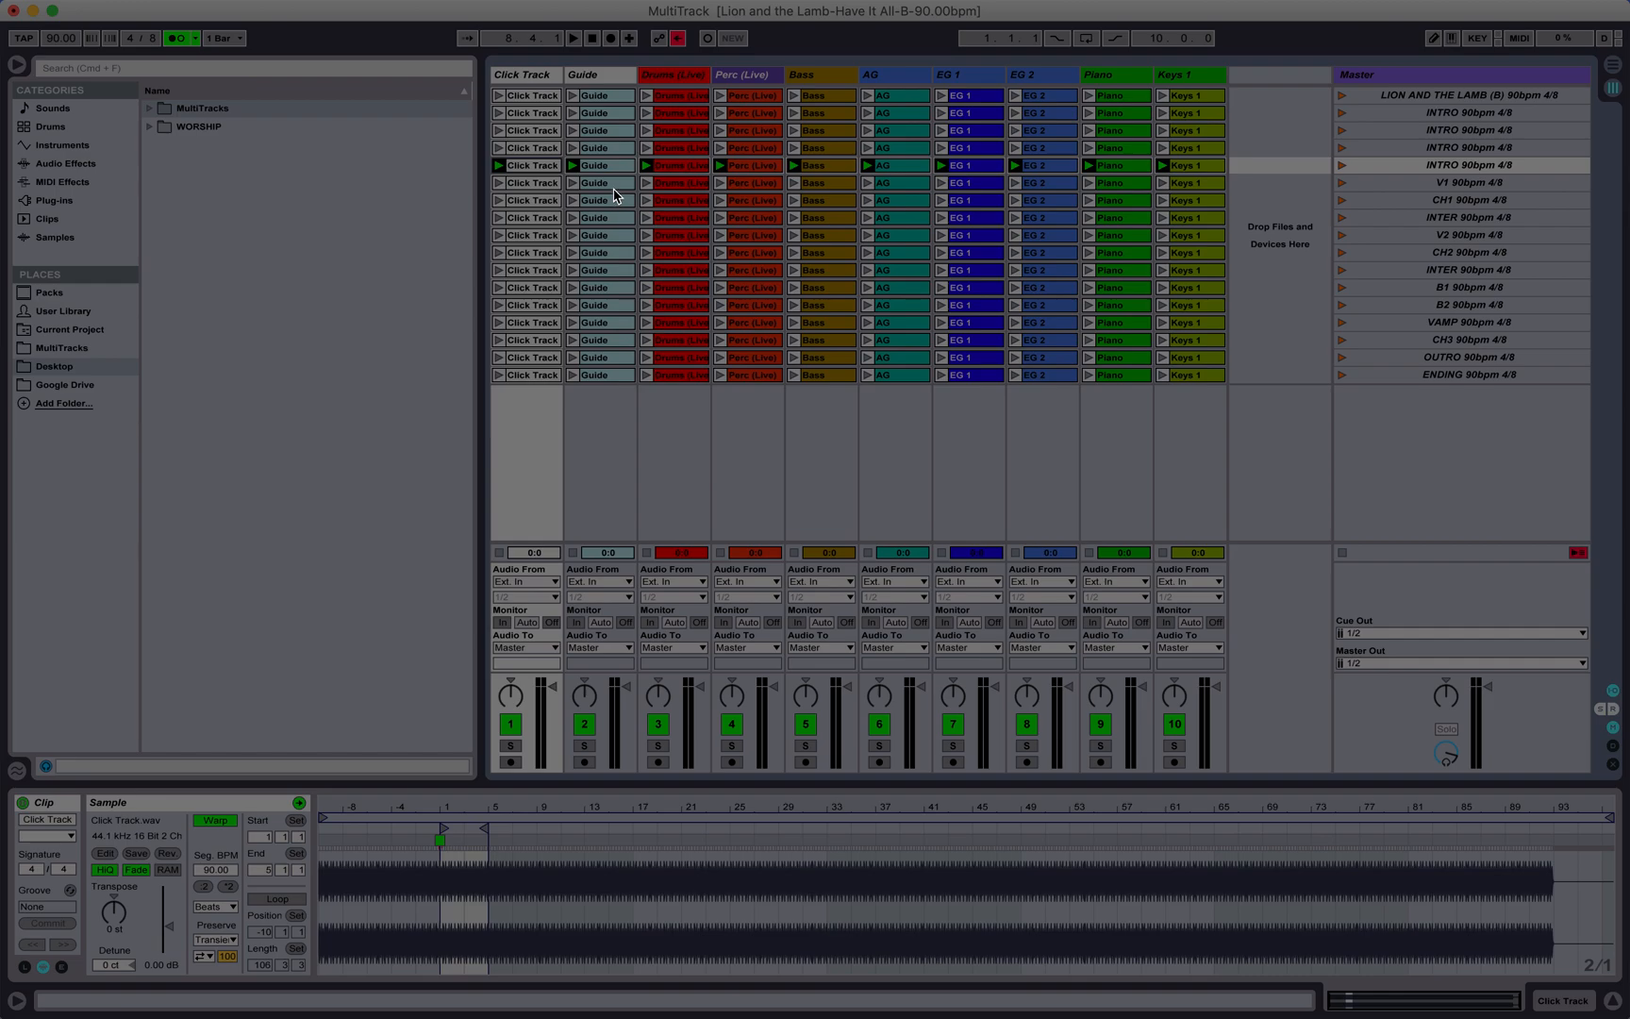
{"action": "left_click", "coordinate": [536, 96]}
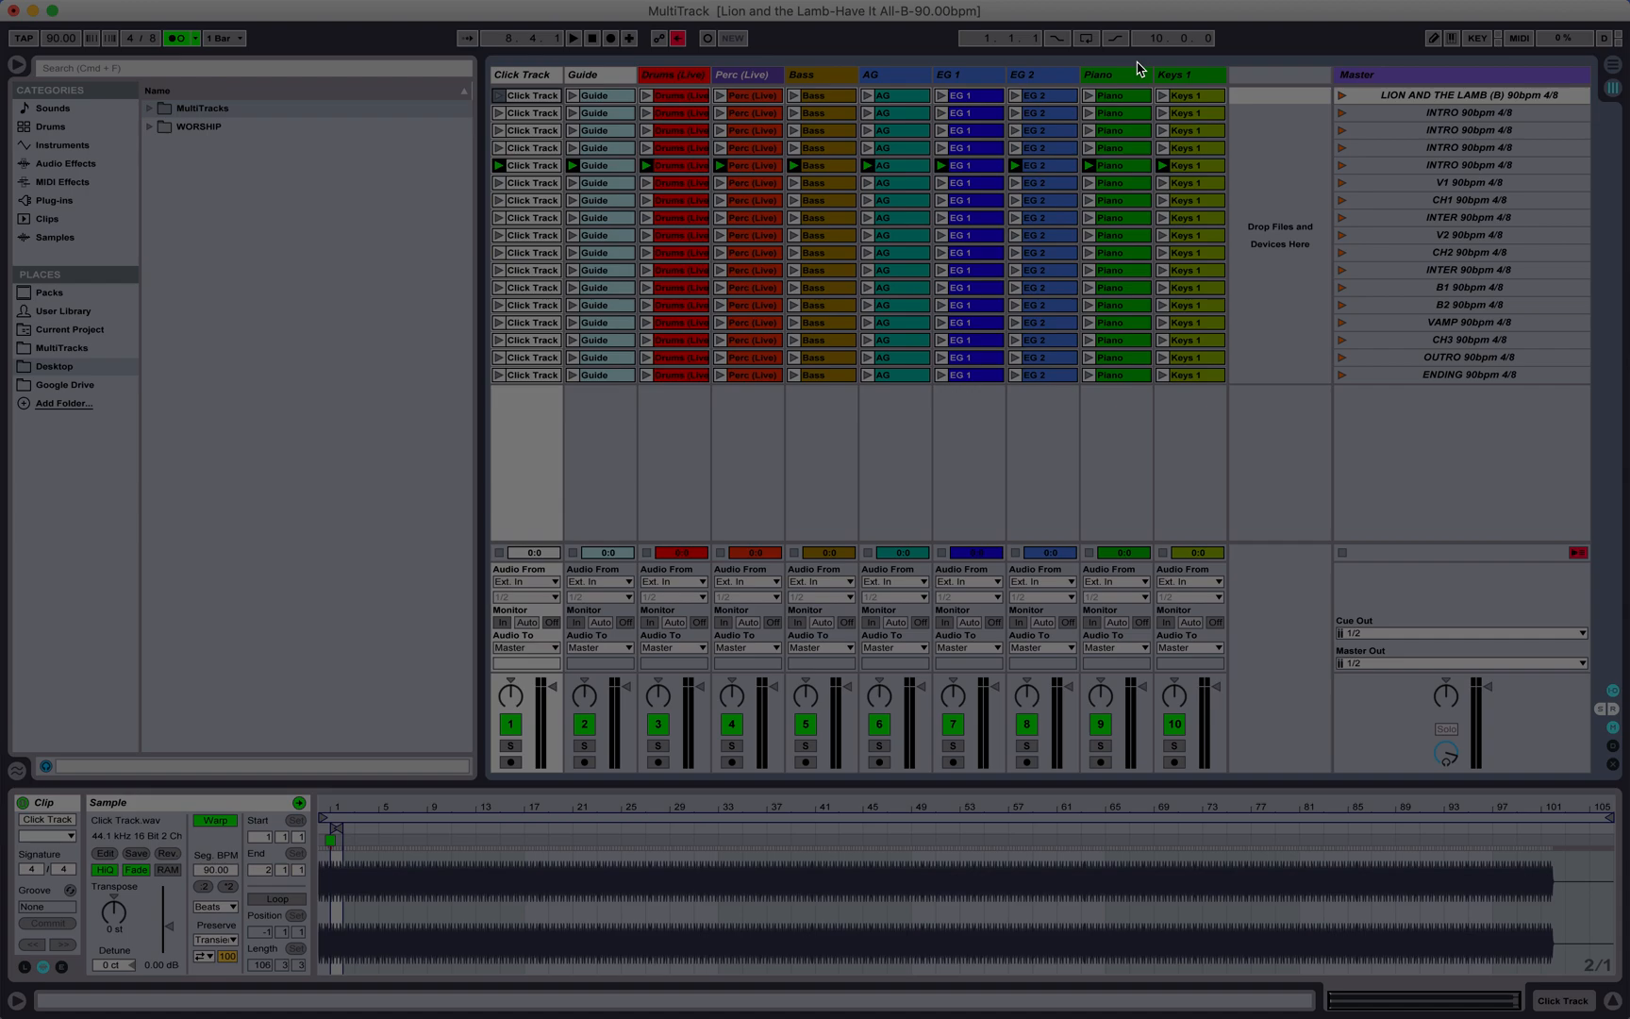
{"action": "left_click", "coordinate": [1187, 97], "text": "shift"}
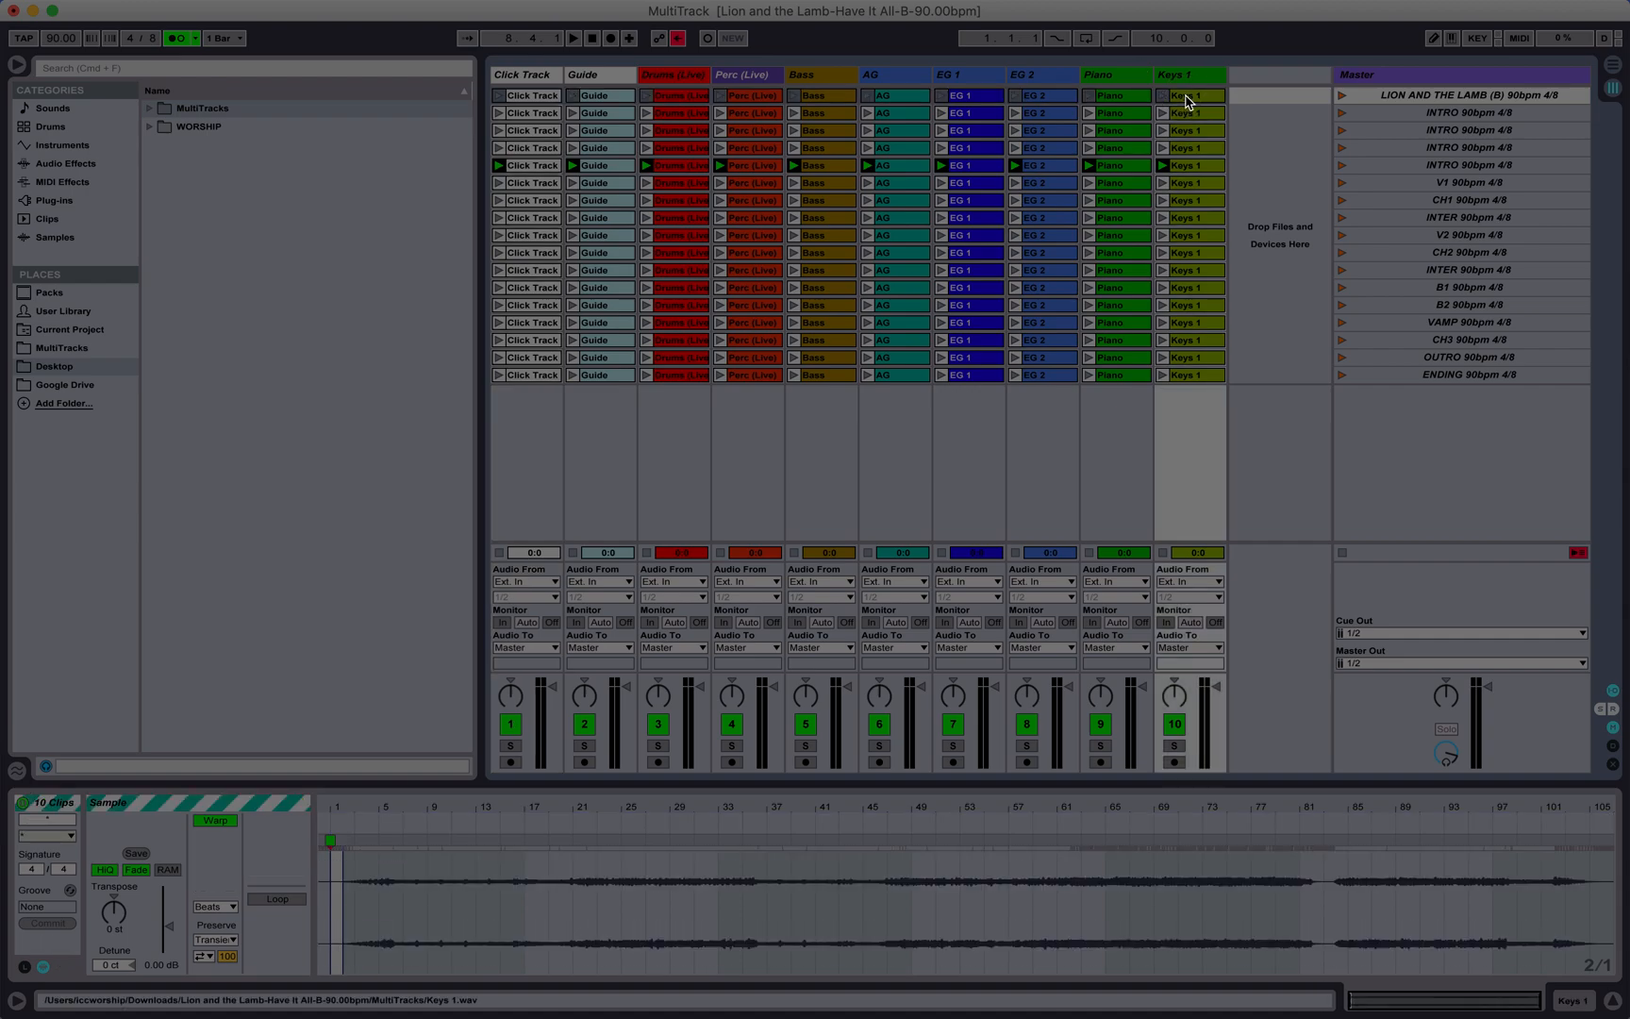
{"action": "left_click", "coordinate": [1186, 98]}
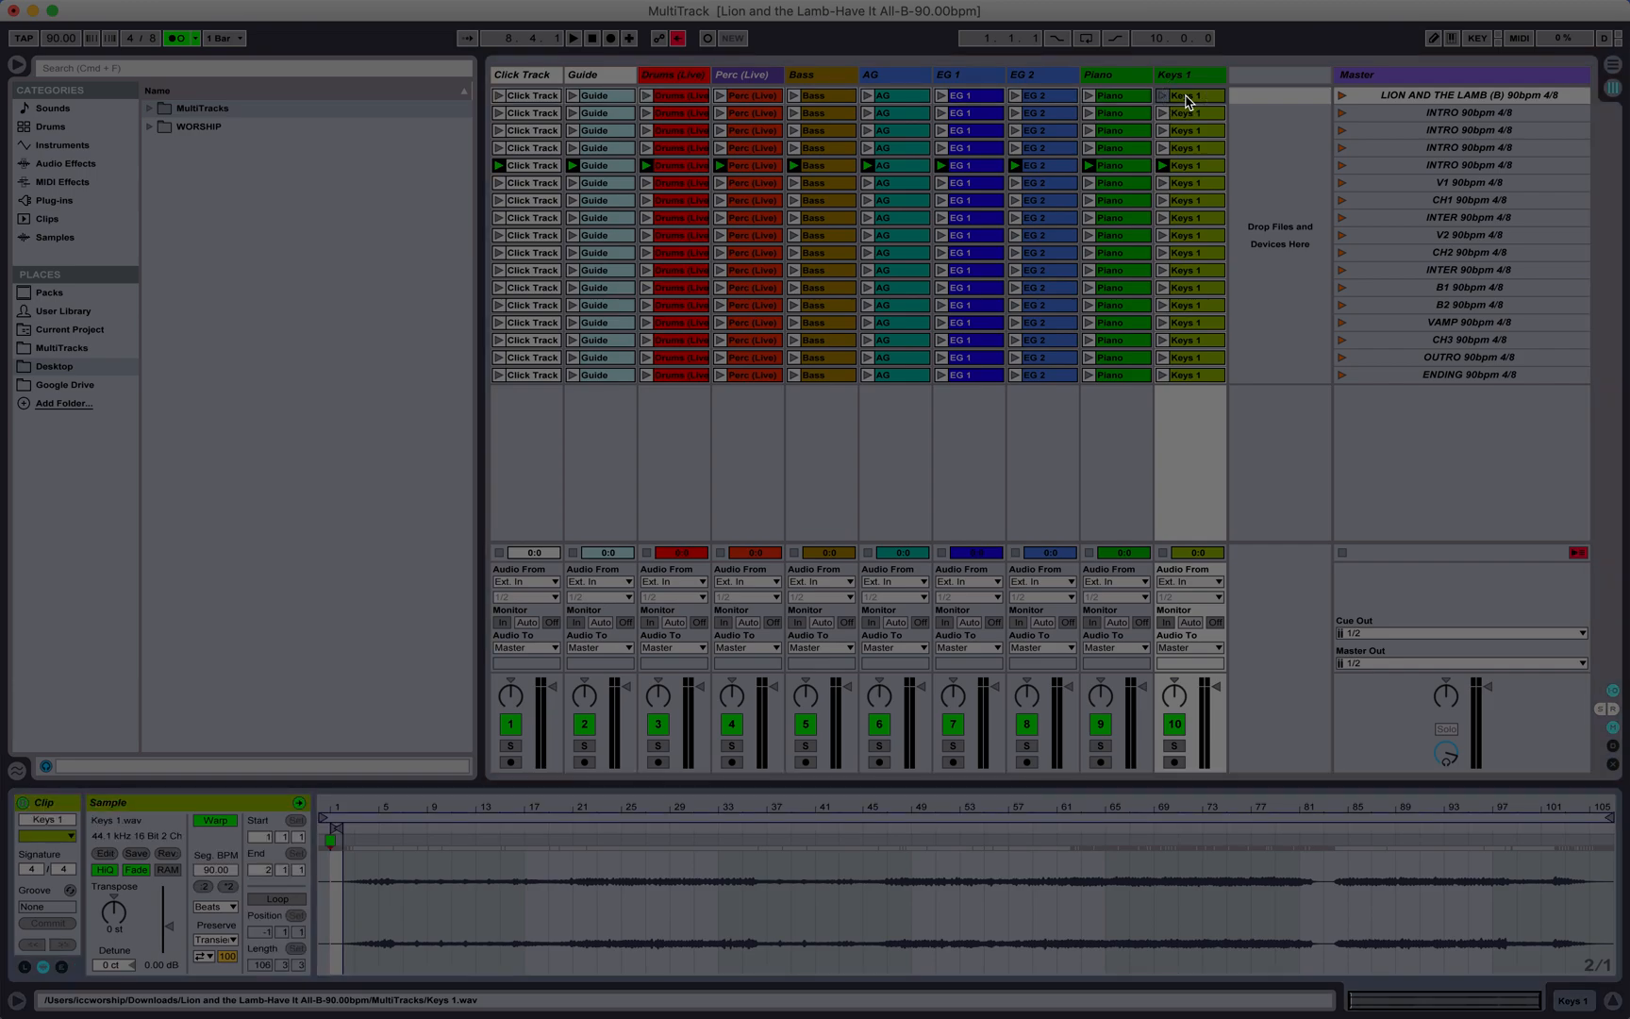
{"action": "left_click", "coordinate": [545, 98]}
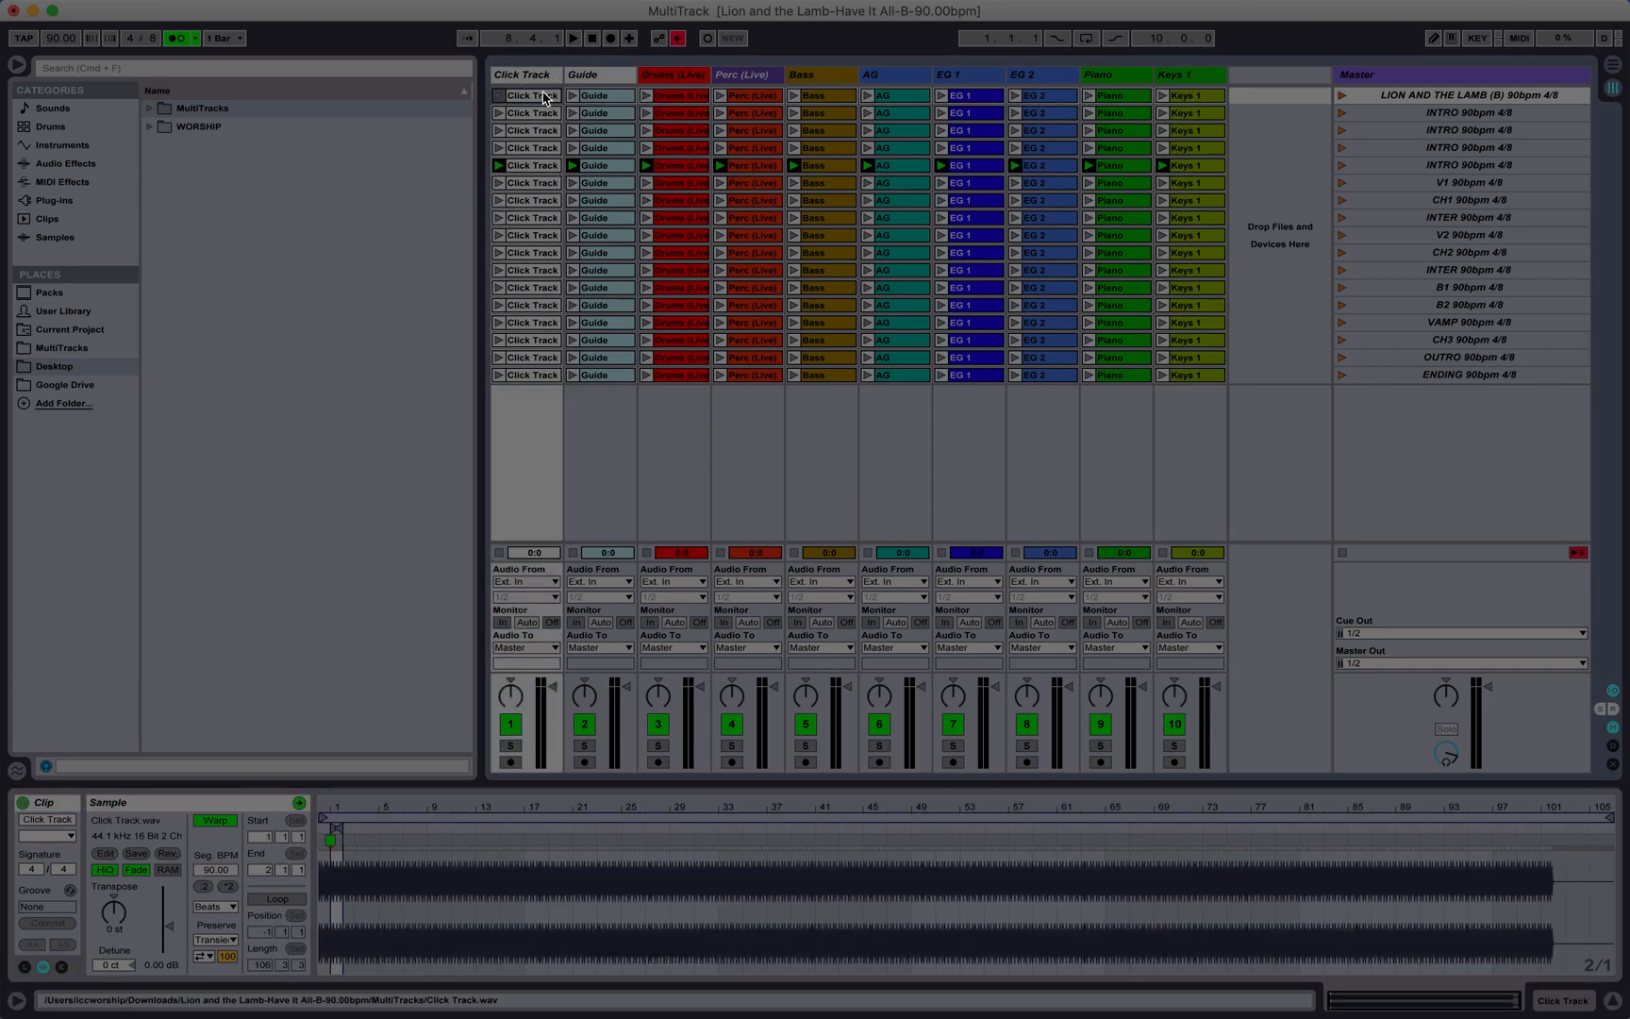
{"action": "left_click", "coordinate": [1194, 101], "text": "shift"}
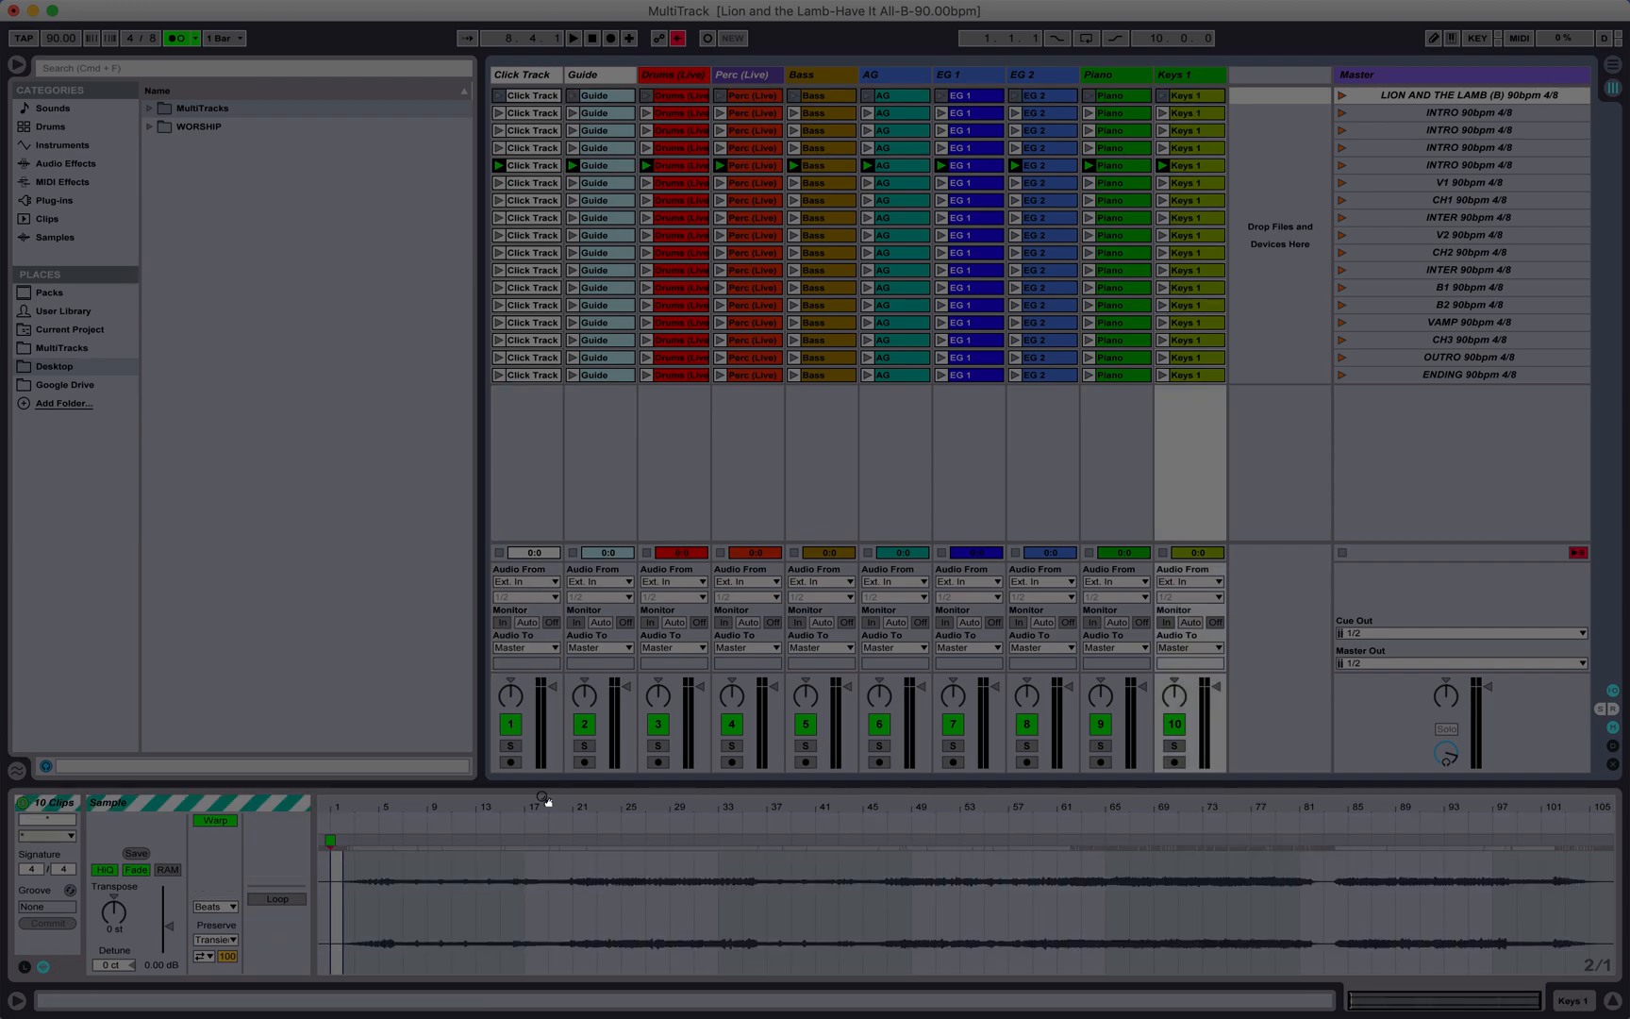
{"action": "left_click", "coordinate": [24, 968]}
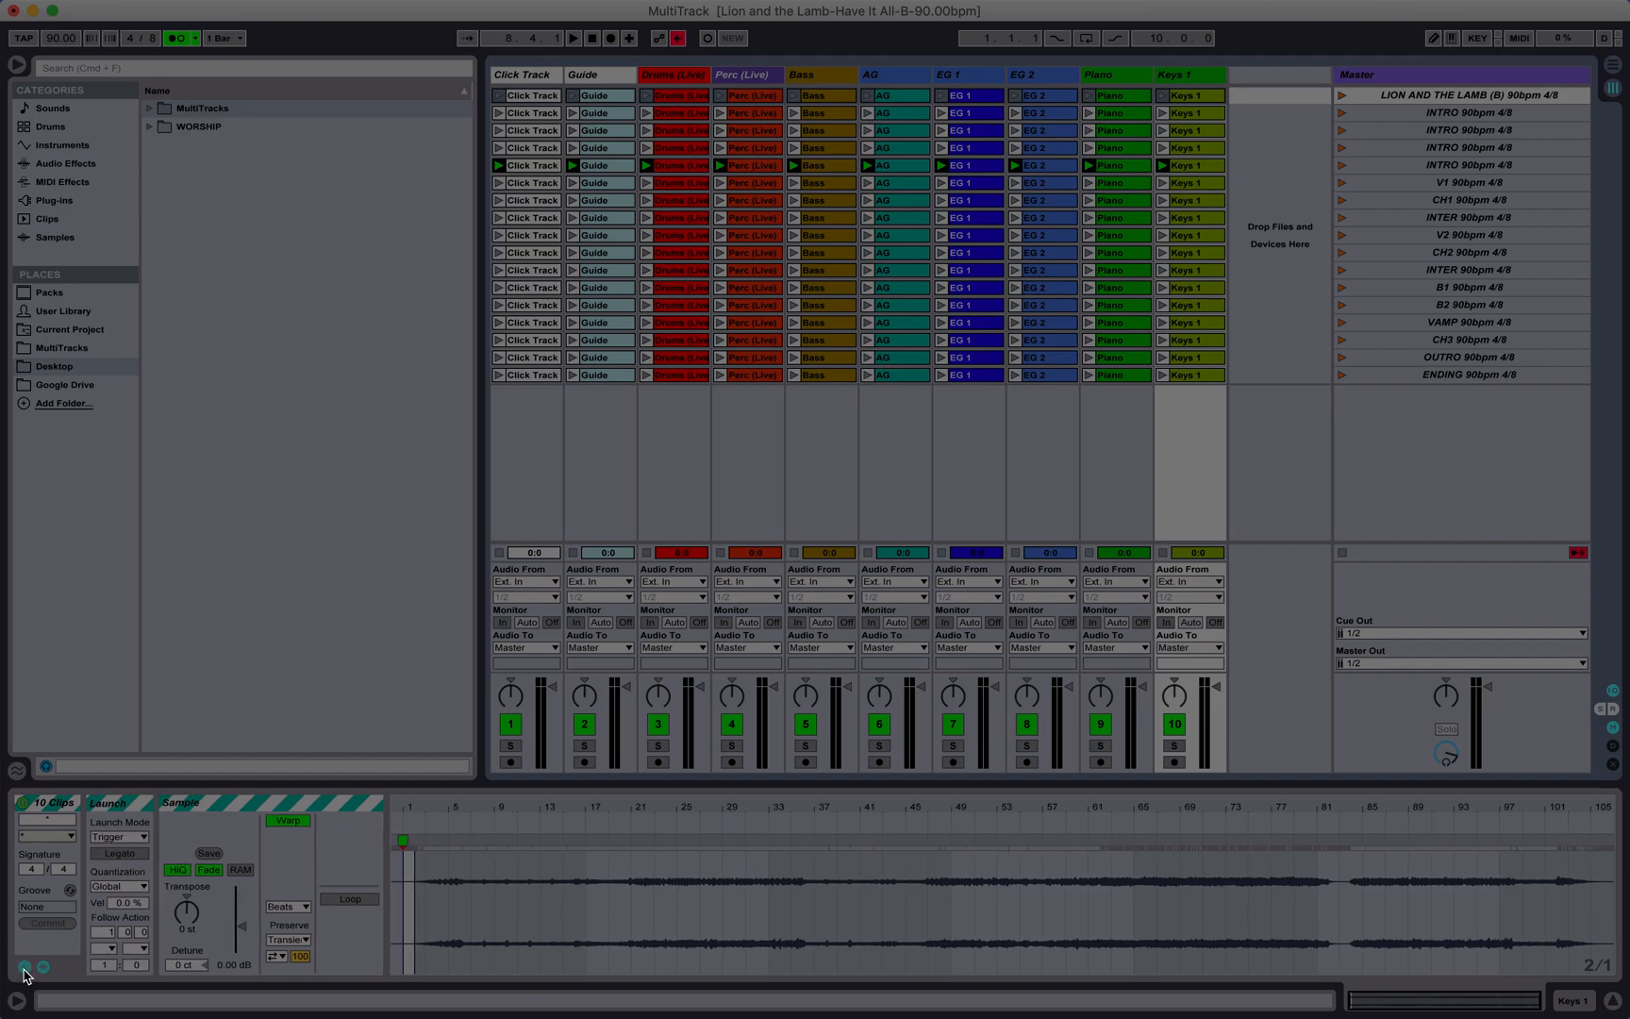
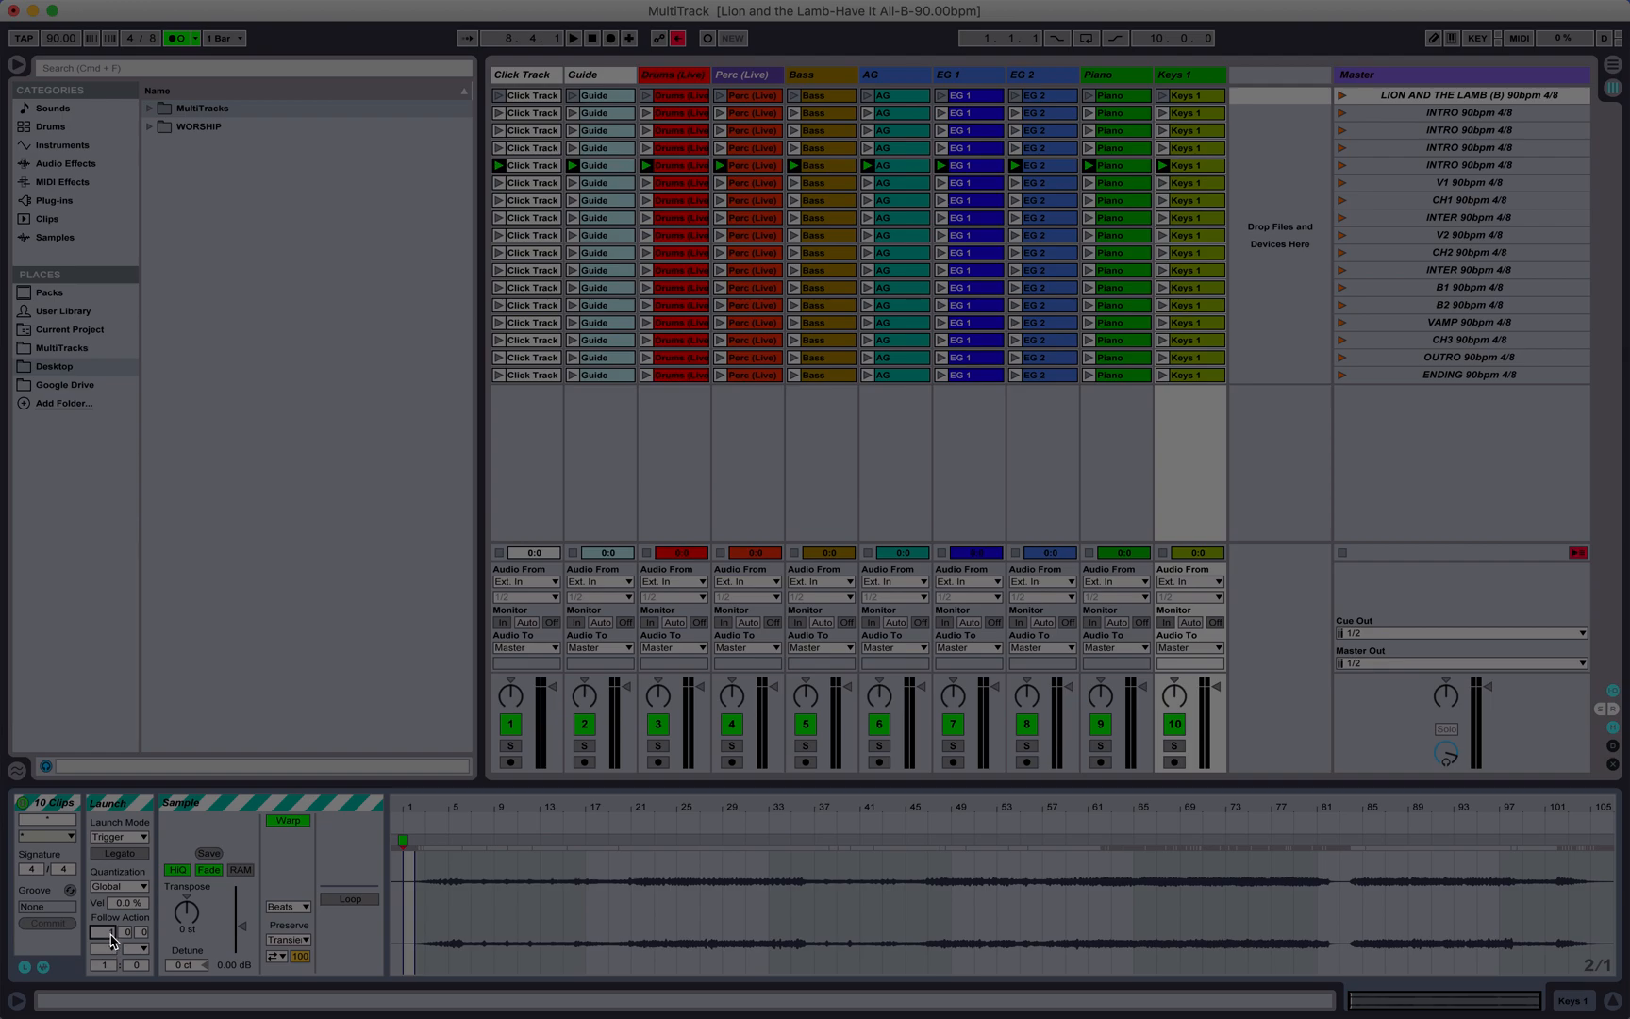
Step: Set the follow action of the ten clips in the LION AND THE LAMB title scene to Next after 1 bar
{"action": "left_click", "coordinate": [106, 949]}
{"action": "left_click", "coordinate": [109, 953]}
{"action": "left_click", "coordinate": [108, 950]}
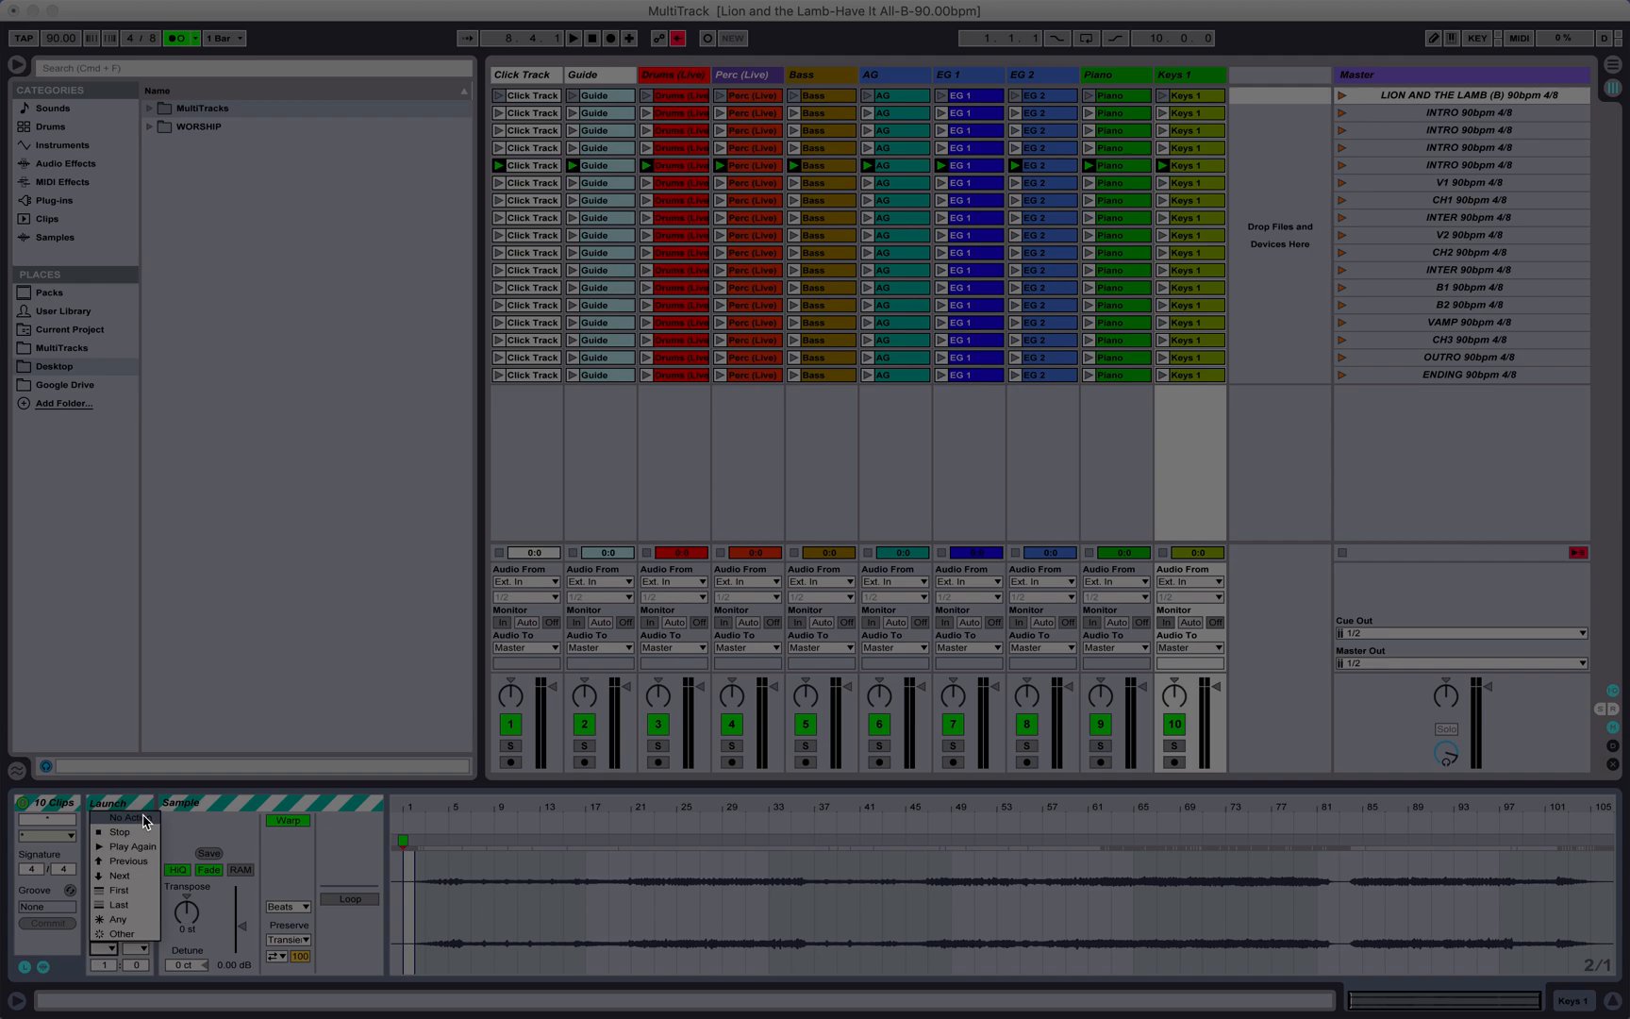
{"action": "left_click", "coordinate": [140, 884]}
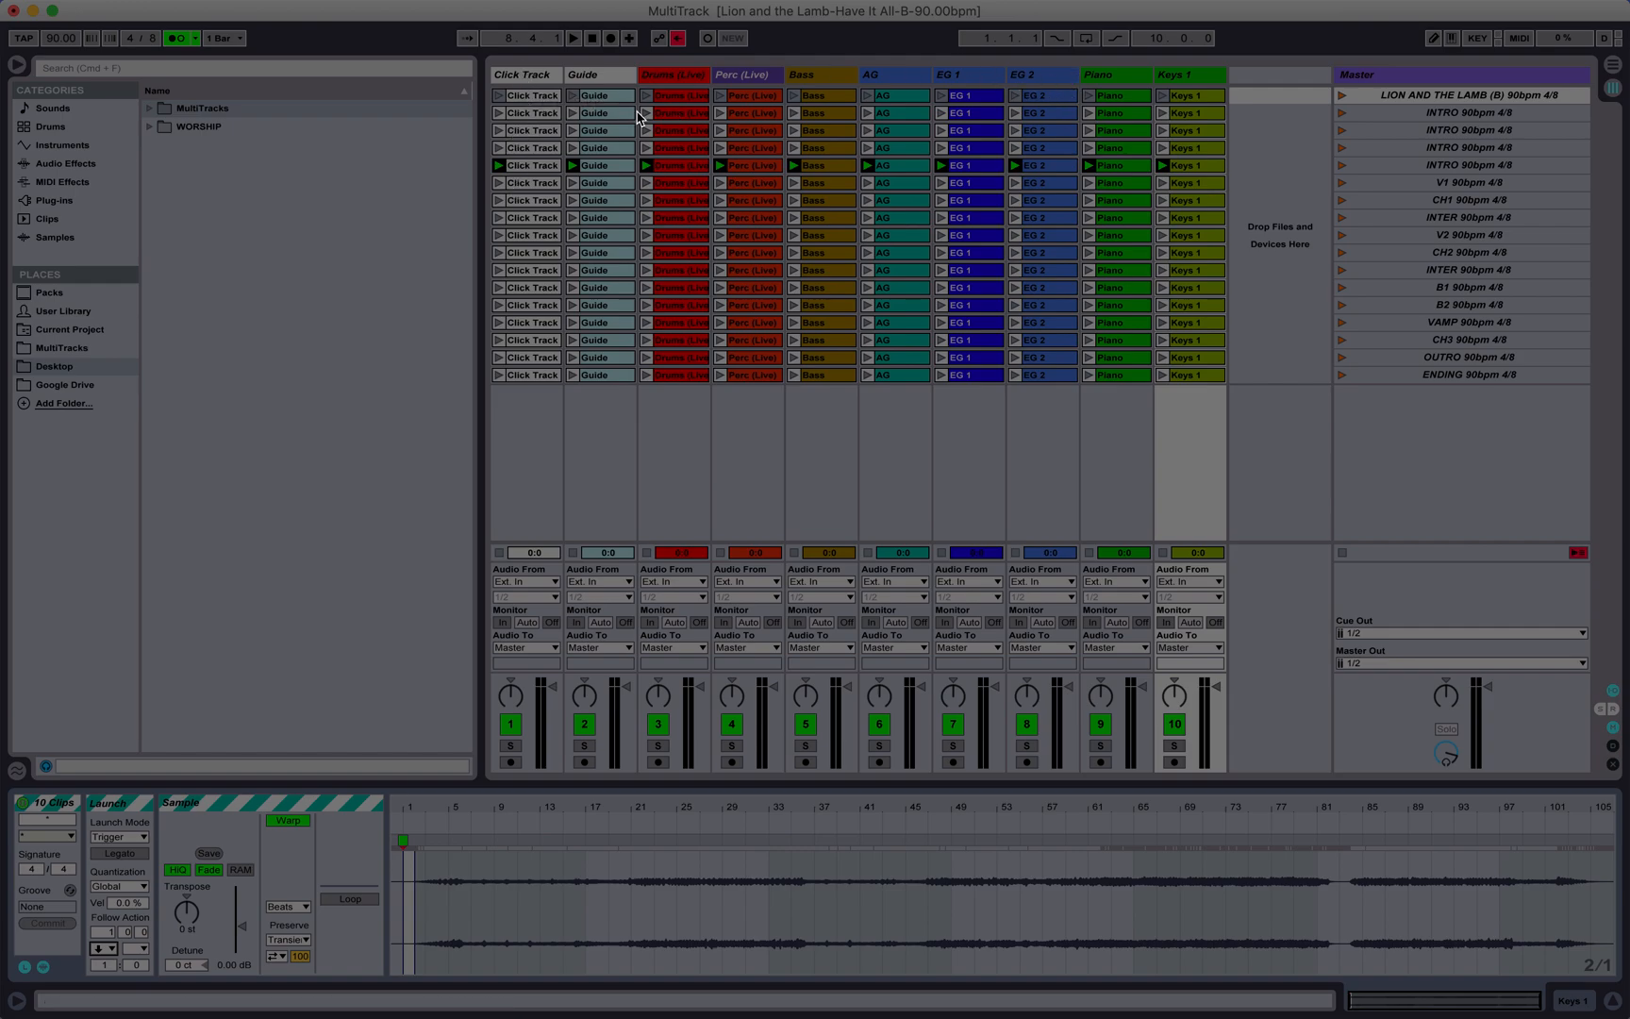
Step: Launch the LION AND THE LAMB title scene repeatedly to test its automatic move to the following scene
{"action": "left_click", "coordinate": [1342, 98]}
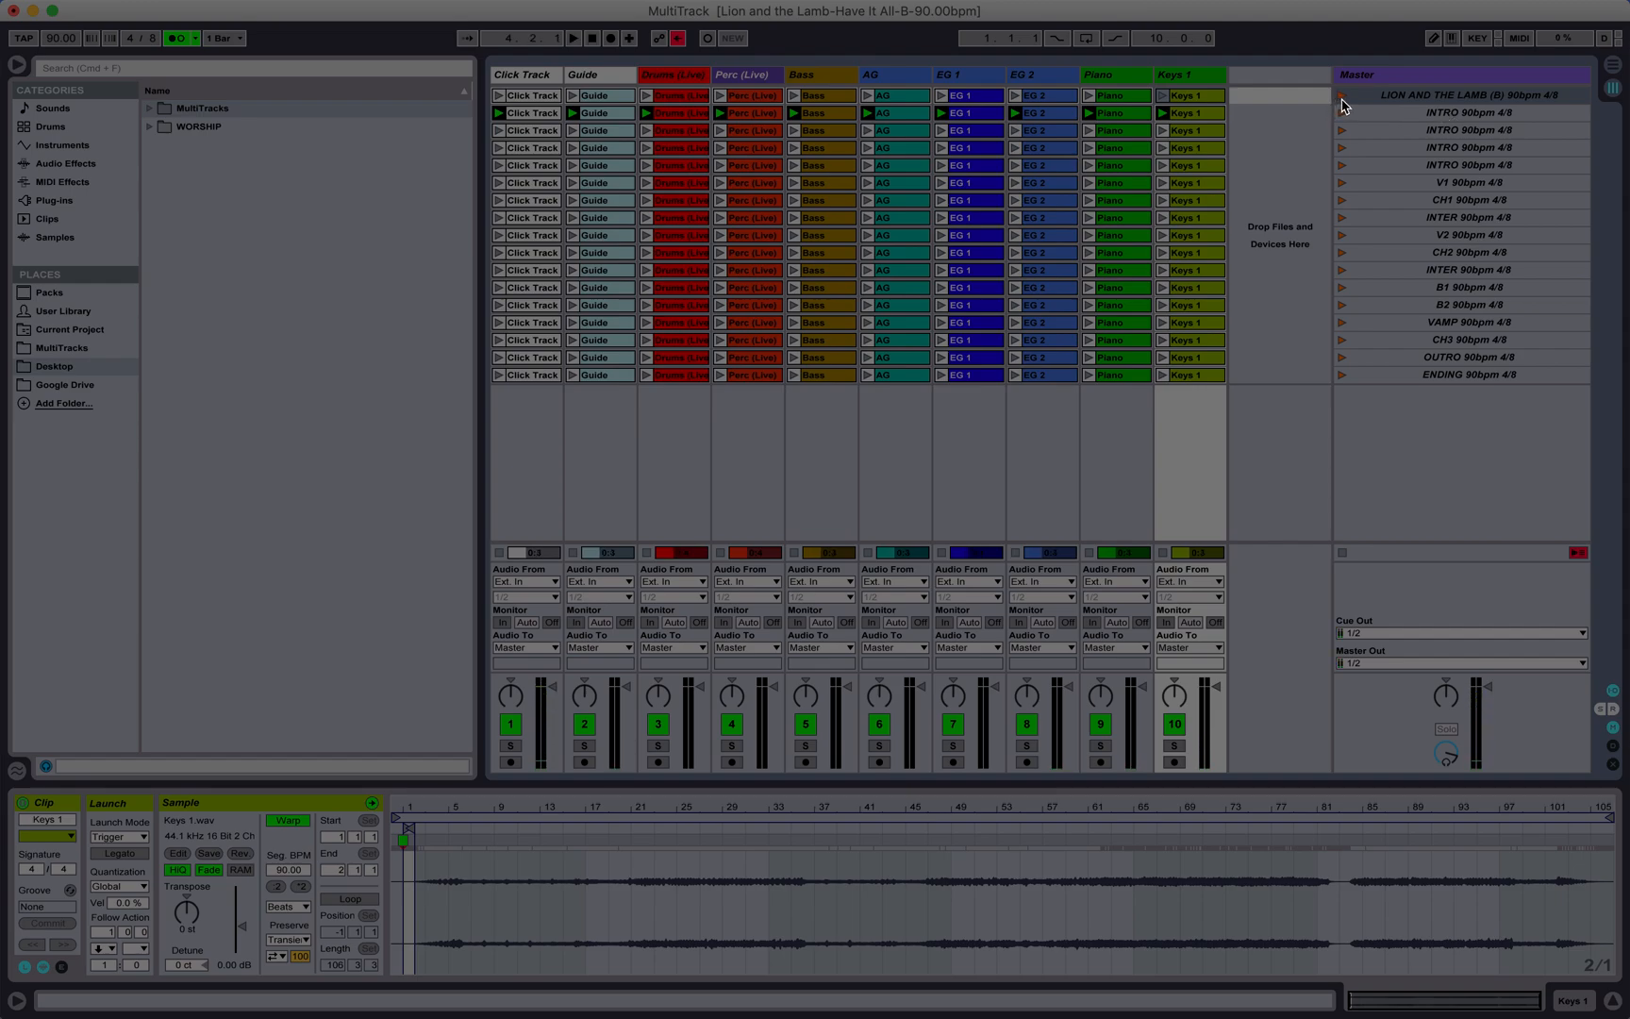
{"action": "left_click", "coordinate": [1343, 100]}
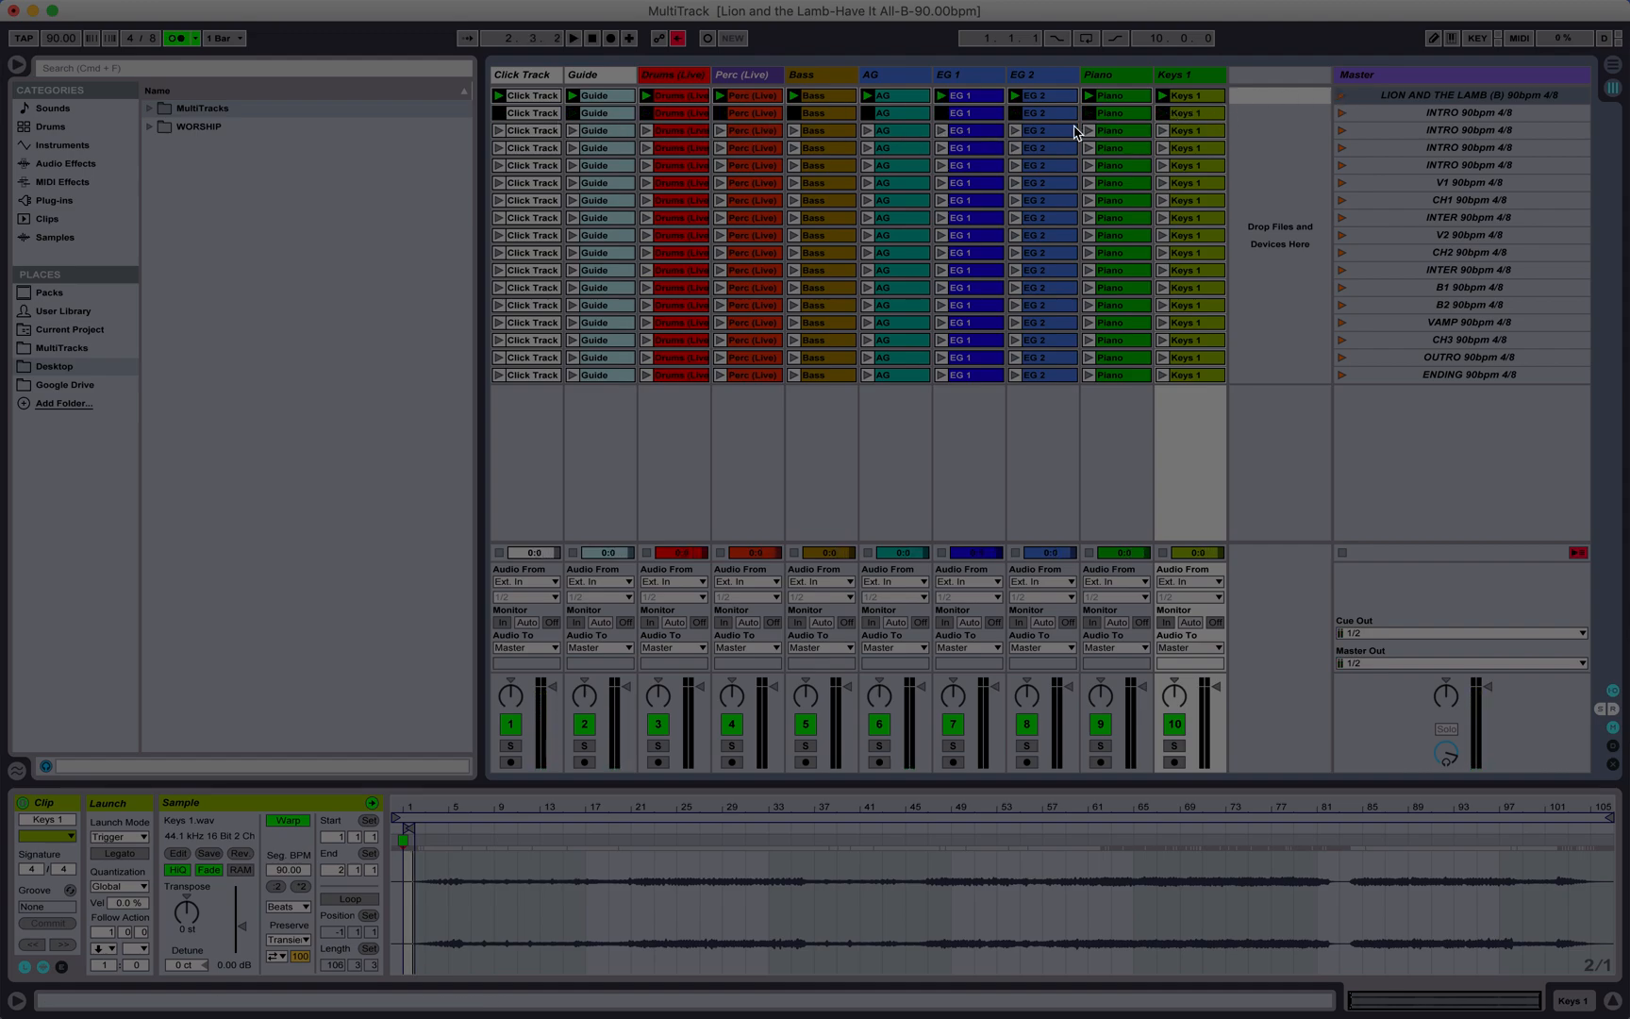
{"action": "left_click", "coordinate": [1341, 98]}
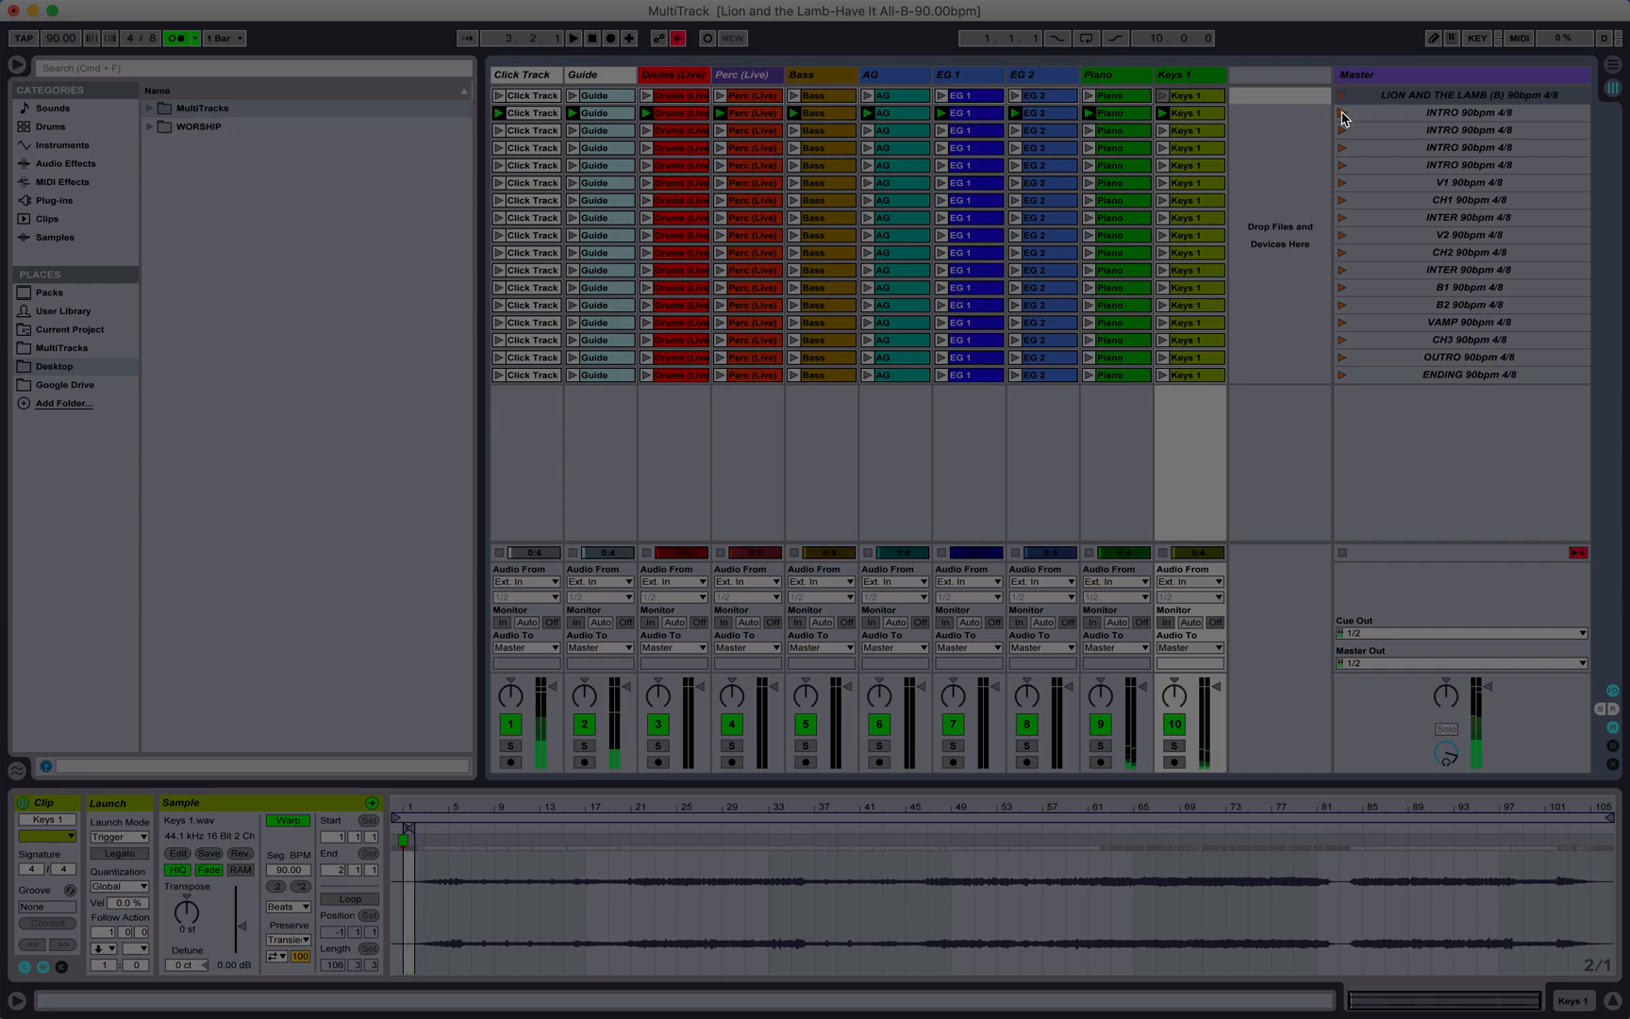
Step: Inspect the clips in the first INTRO scene and magnify its Click Track clip's waveform to check the length in bars
{"action": "left_click", "coordinate": [1342, 113]}
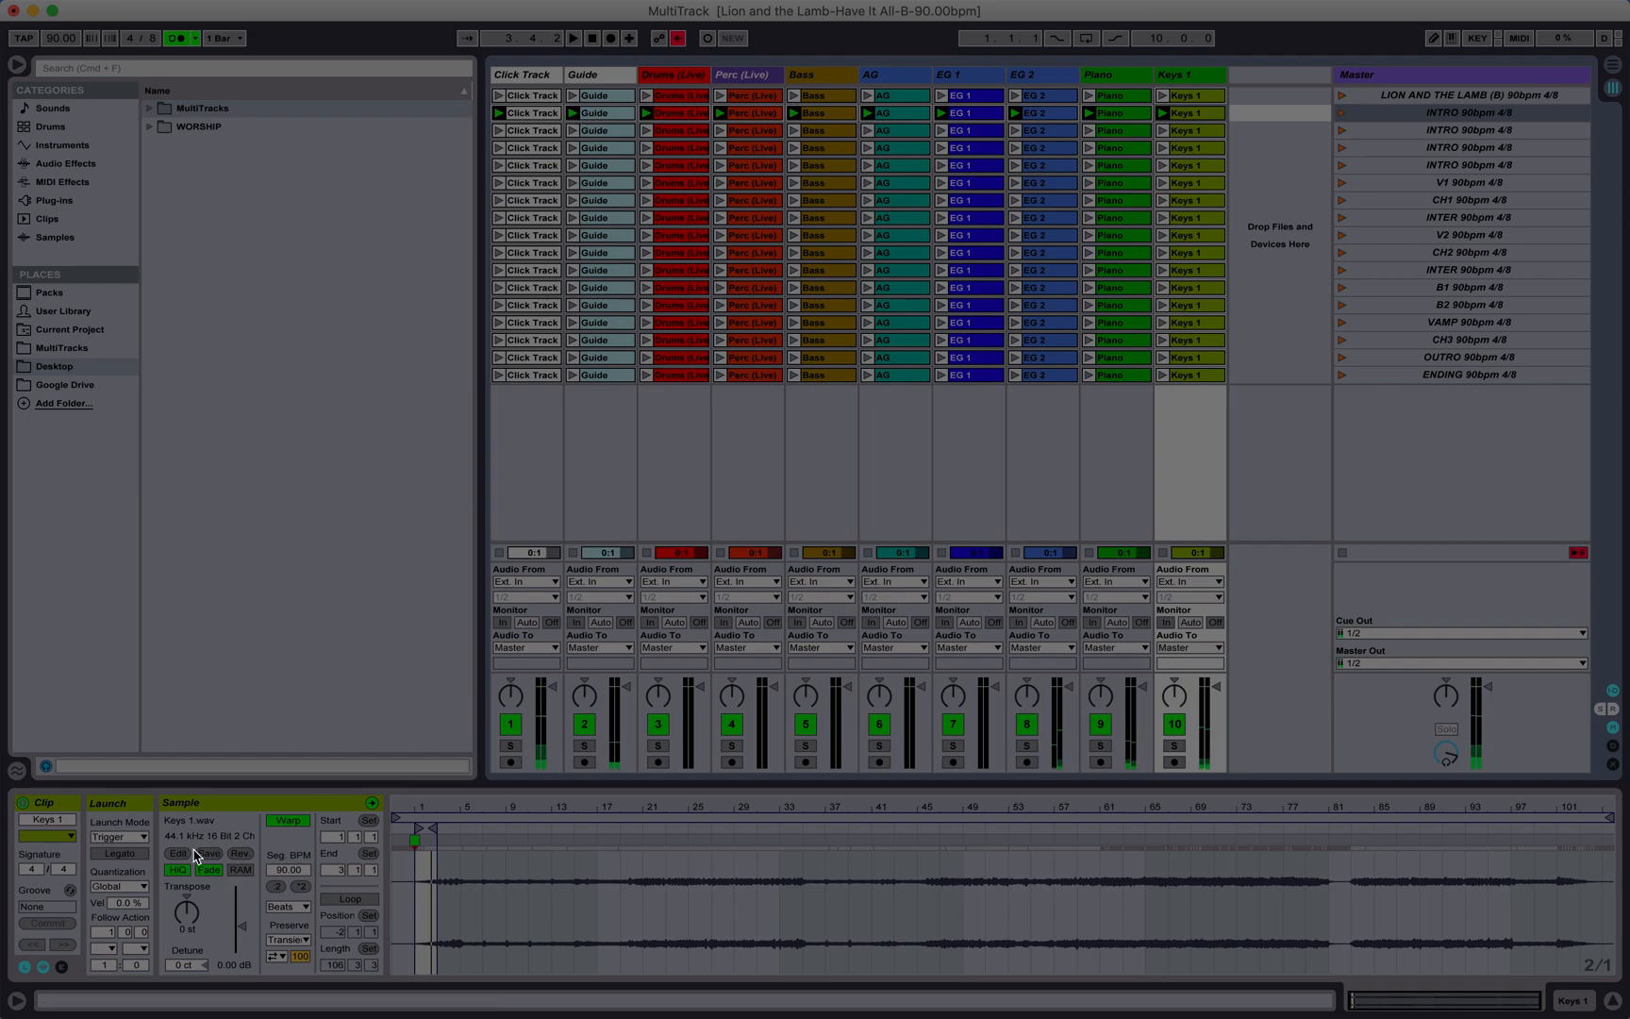
{"action": "left_click", "coordinate": [533, 116]}
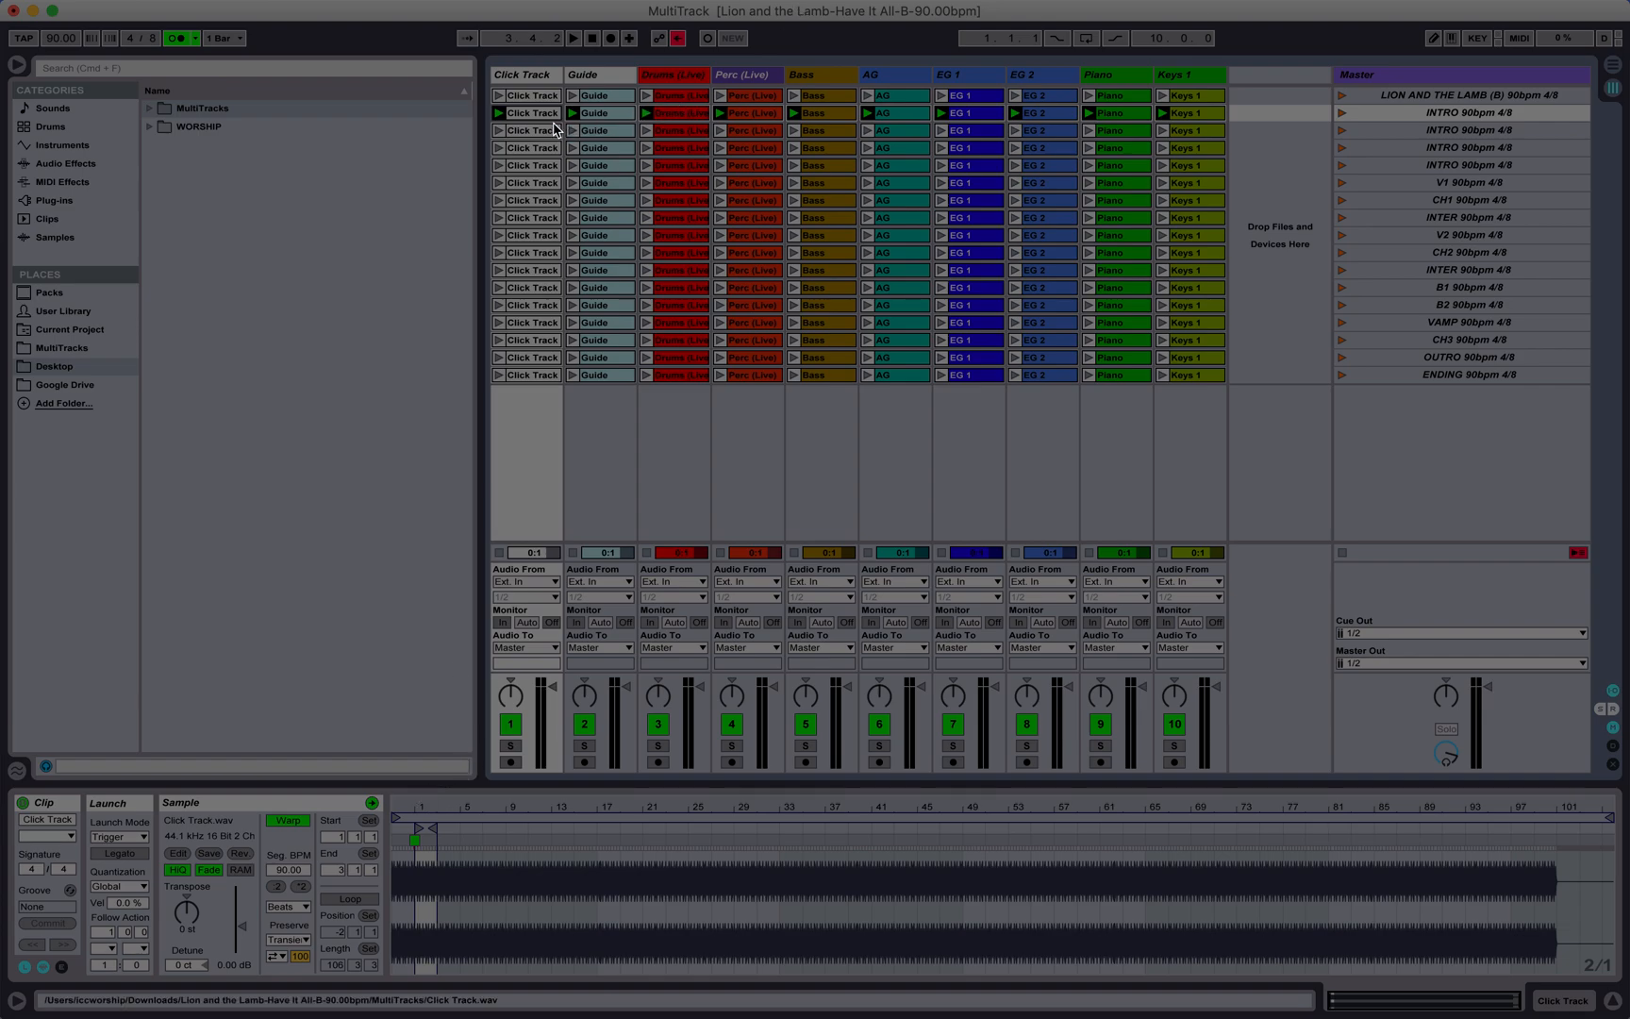
{"action": "left_click", "coordinate": [603, 116]}
{"action": "left_click", "coordinate": [681, 115]}
{"action": "left_click", "coordinate": [764, 113]}
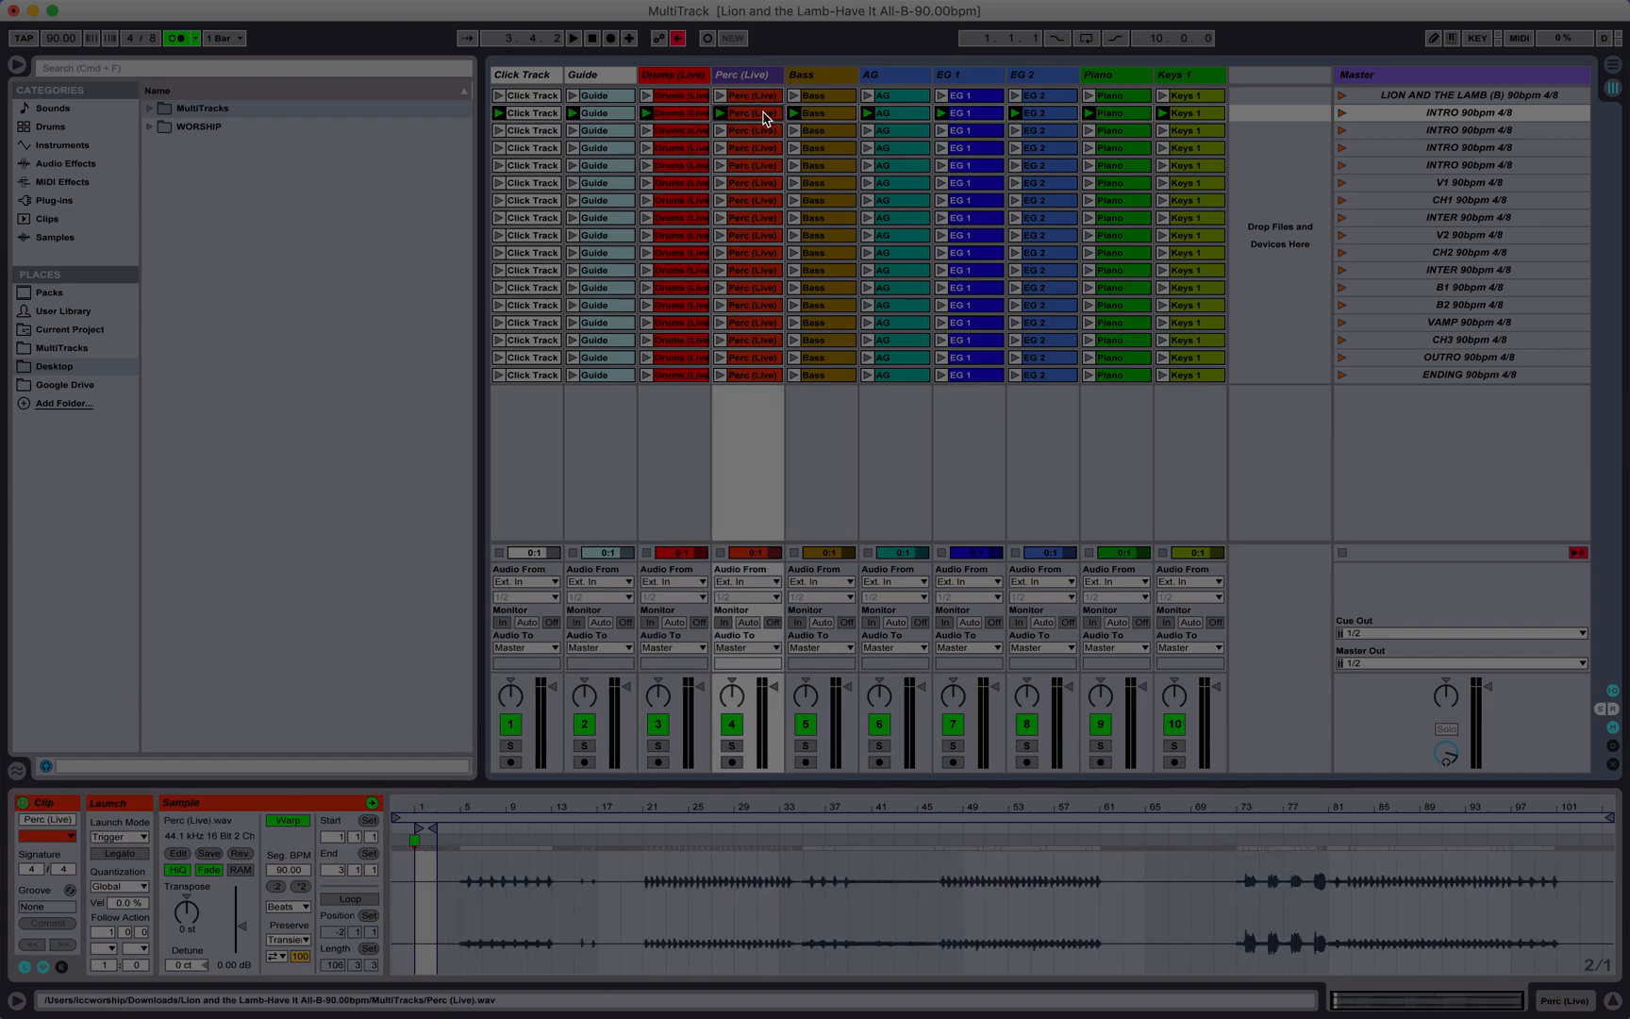
{"action": "left_click", "coordinate": [534, 115]}
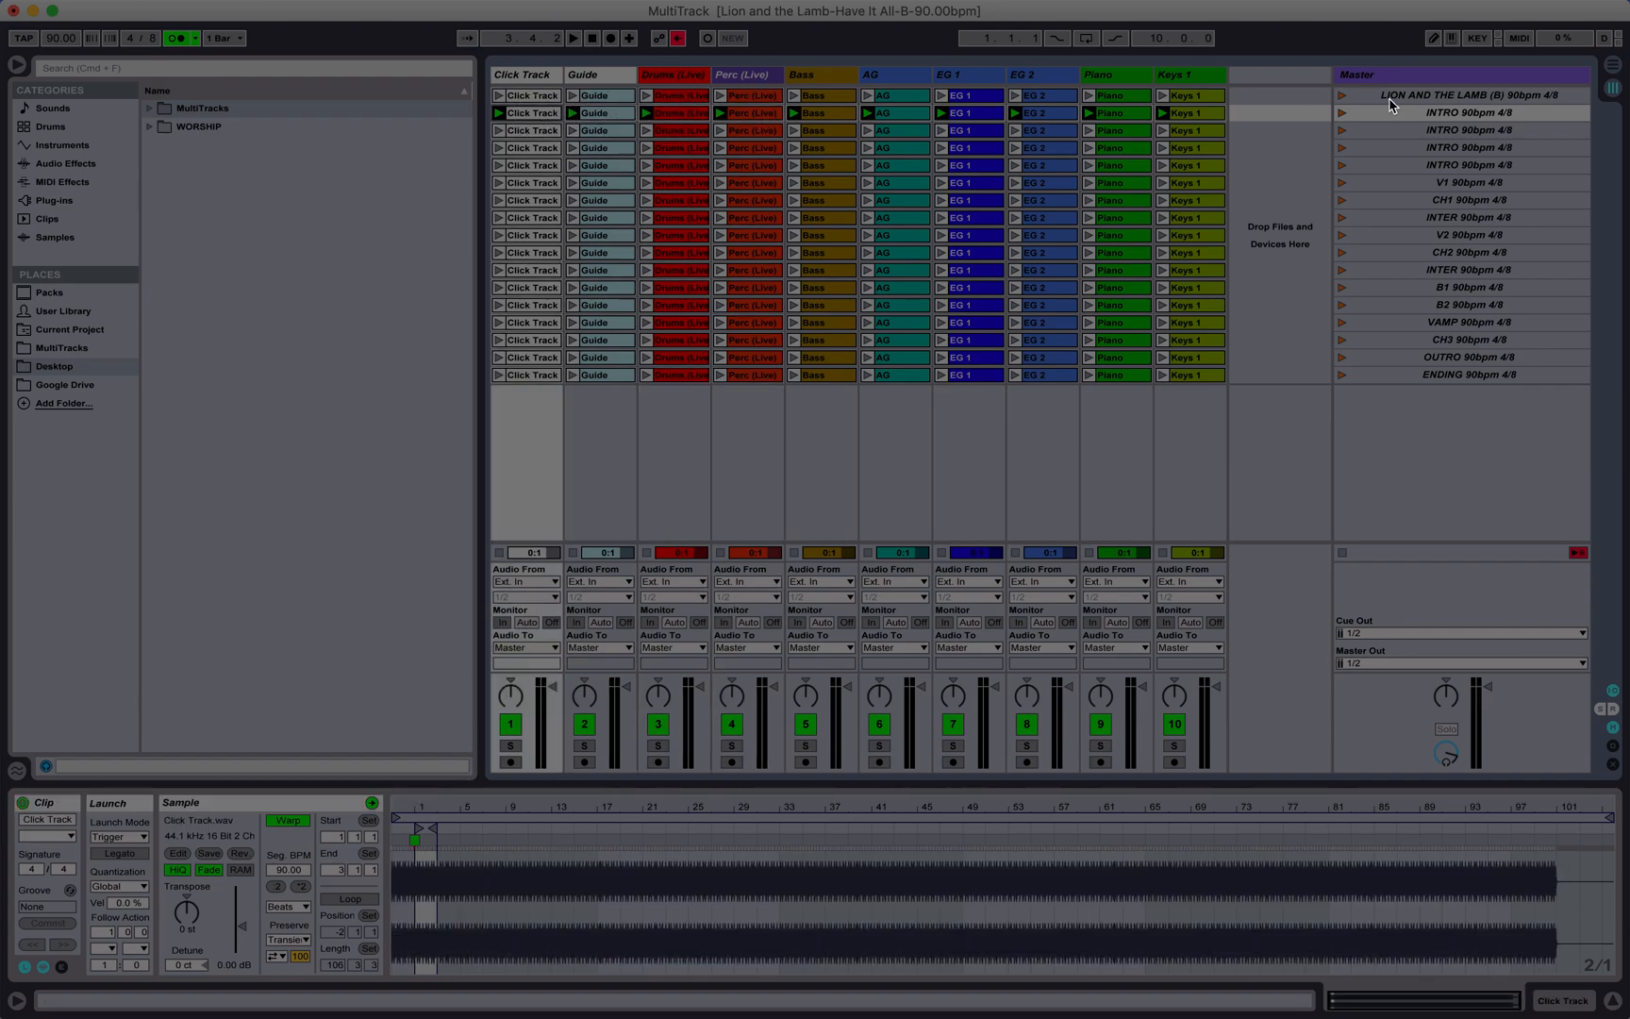
{"action": "left_click", "coordinate": [434, 805]}
{"action": "left_click_drag", "start_coordinate": [434, 805], "coordinate": [435, 929]}
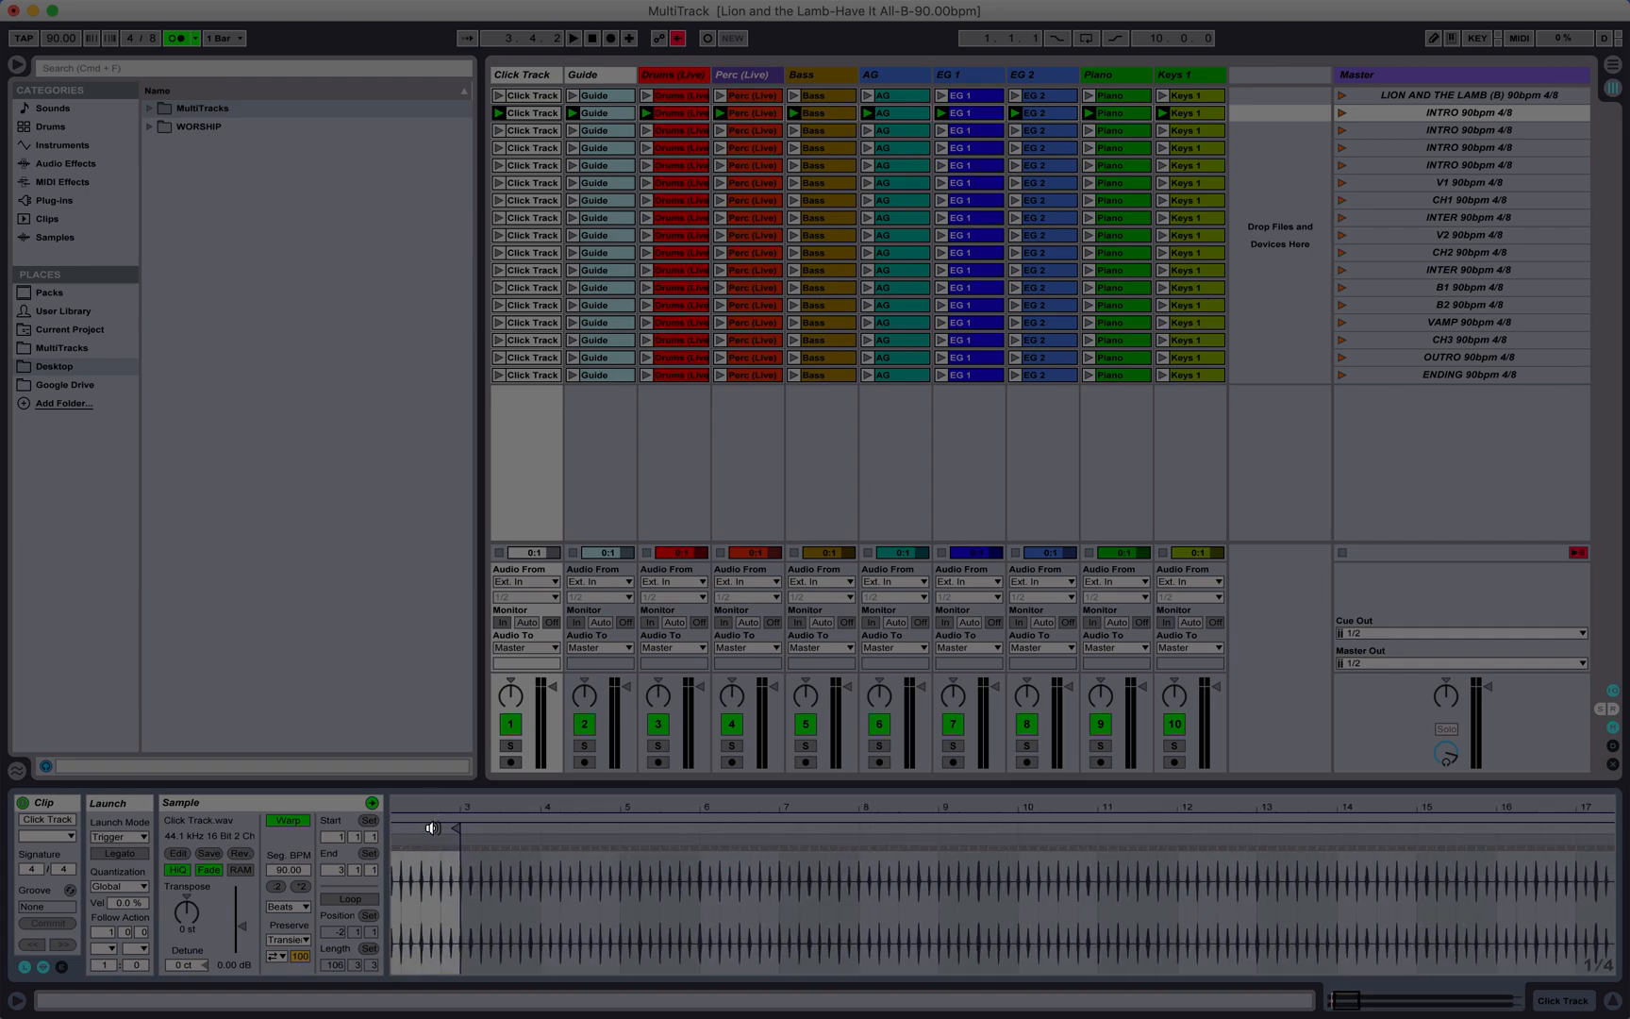
{"action": "scroll", "coordinate": [429, 827], "scroll_direction": "left", "scroll_amount": 5}
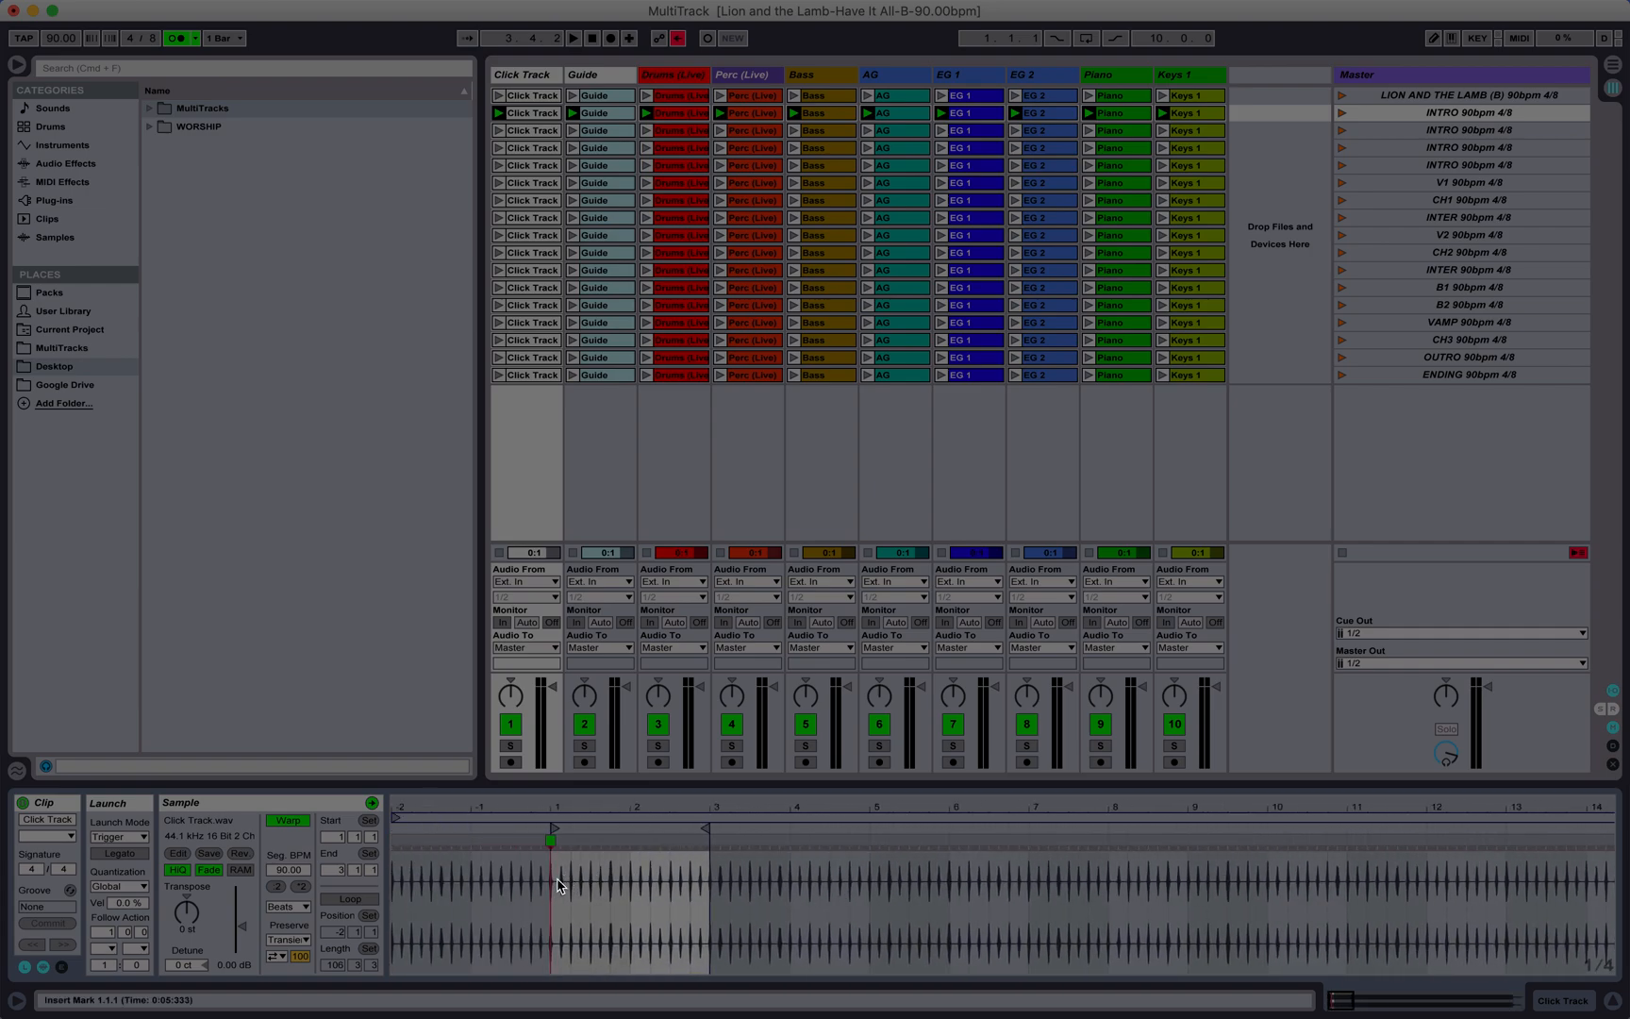
Step: Magnify the title scene's Click Track clip waveform to check where it starts and ends in bars
{"action": "left_click", "coordinate": [533, 96]}
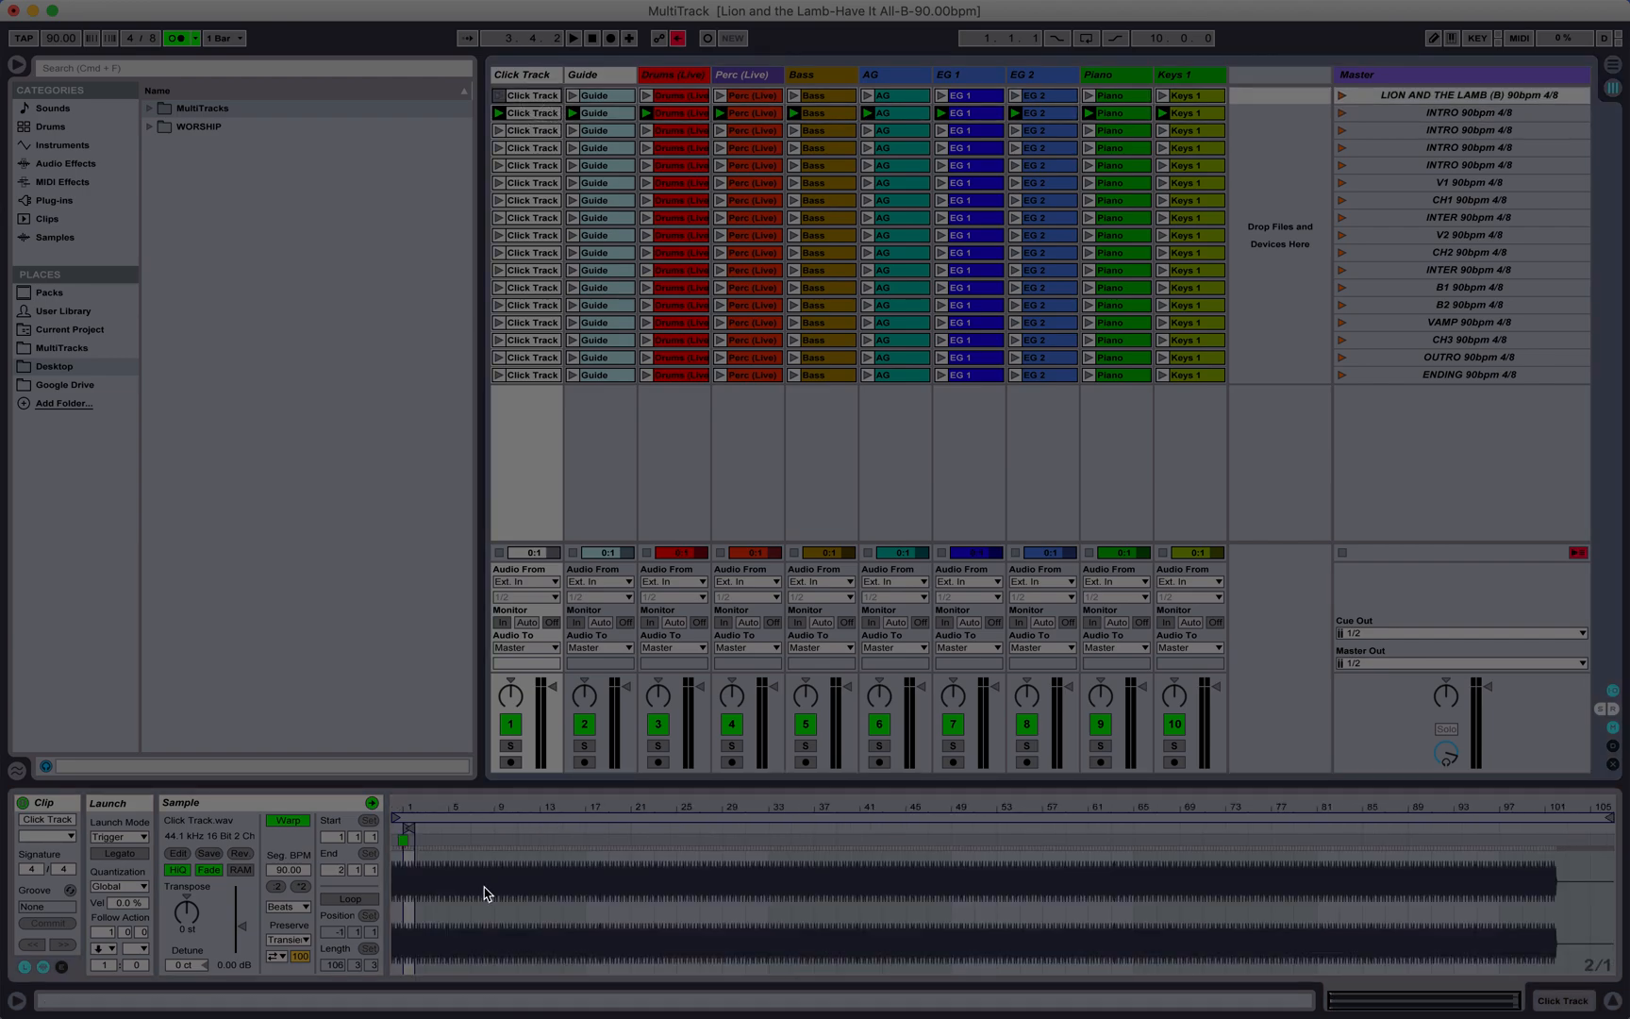
{"action": "left_click_drag", "start_coordinate": [430, 826], "coordinate": [421, 841]}
{"action": "scroll", "coordinate": [421, 841], "scroll_direction": "left", "scroll_amount": 5}
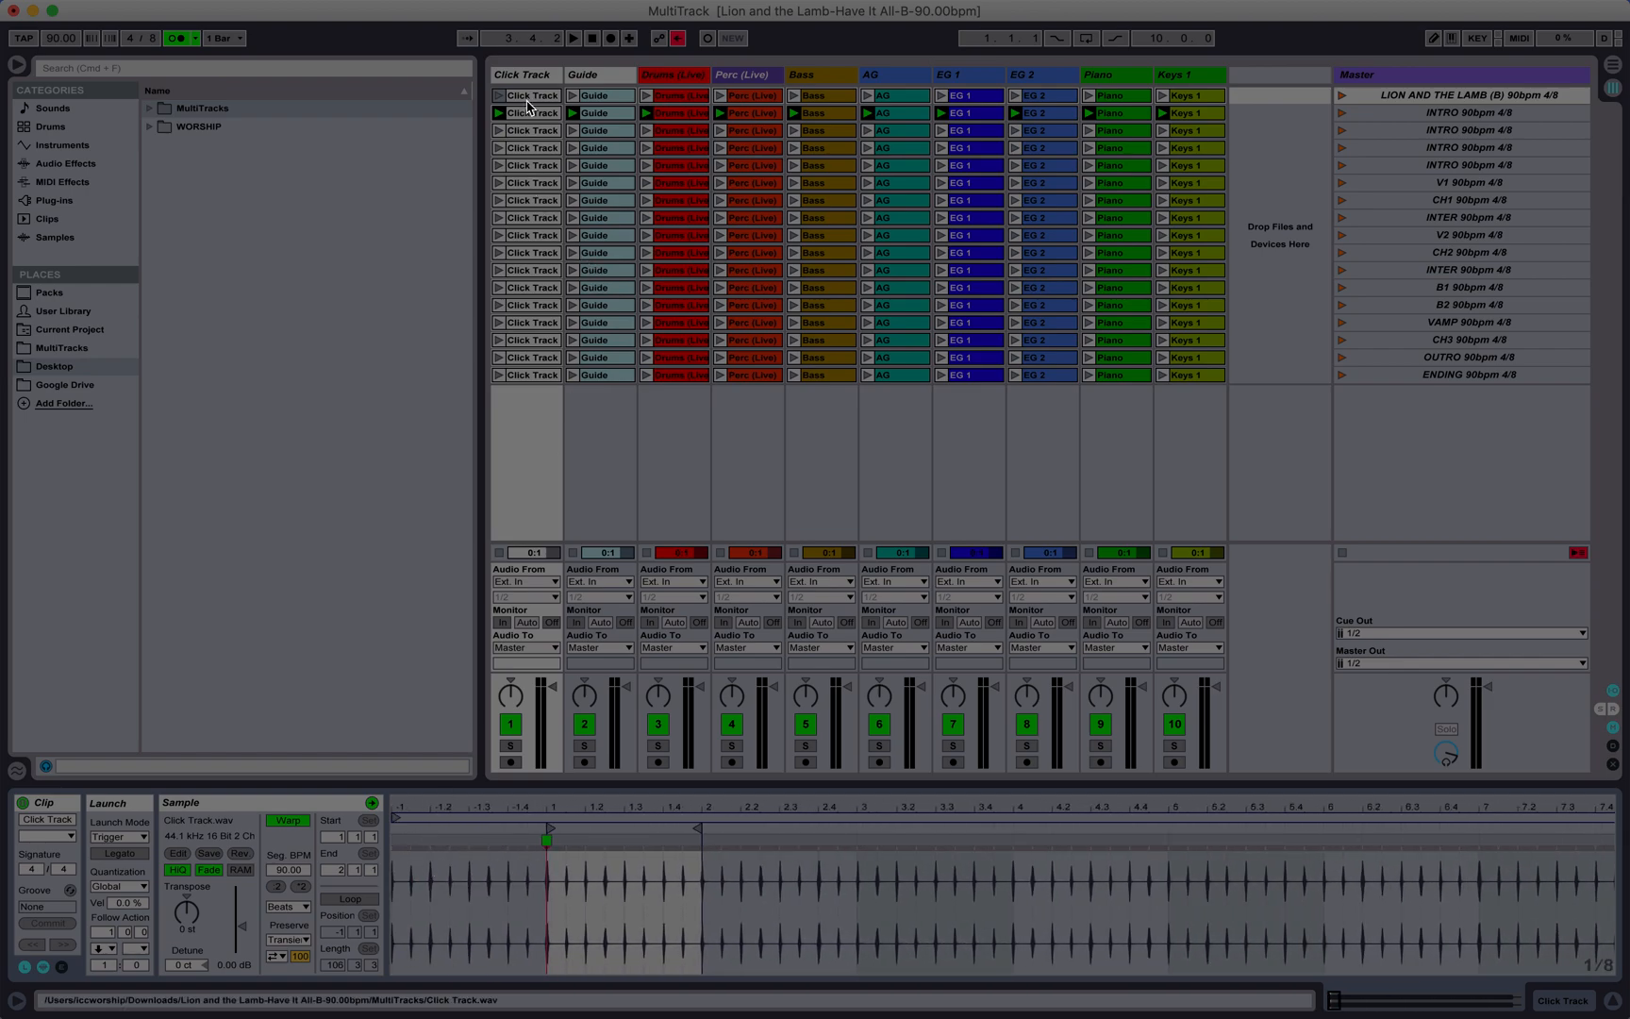
{"action": "mouse_move", "coordinate": [677, 807]}
{"action": "left_mouse_down"}
{"action": "mouse_move", "coordinate": [594, 791]}
{"action": "mouse_move", "coordinate": [594, 838]}
{"action": "mouse_move", "coordinate": [586, 802]}
{"action": "mouse_move", "coordinate": [568, 805]}
{"action": "left_mouse_up"}
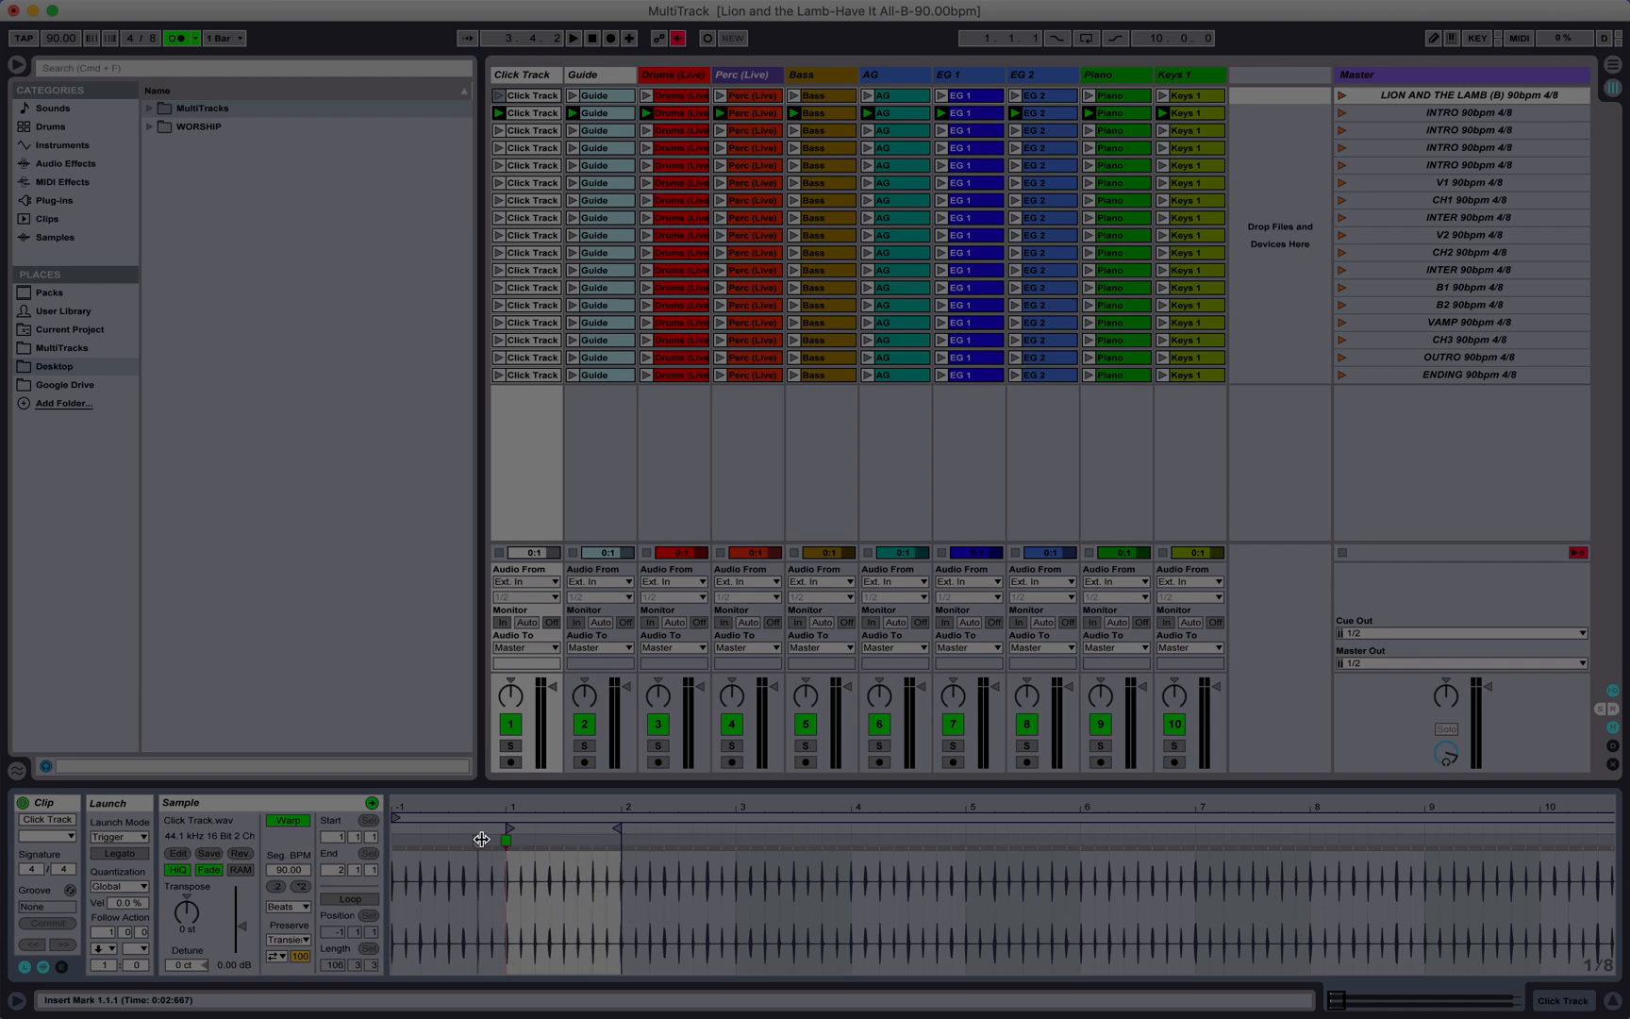
Step: Compare the bar lengths of the Click Track clips in the title scene and the first three INTRO scenes
{"action": "left_click", "coordinate": [539, 116]}
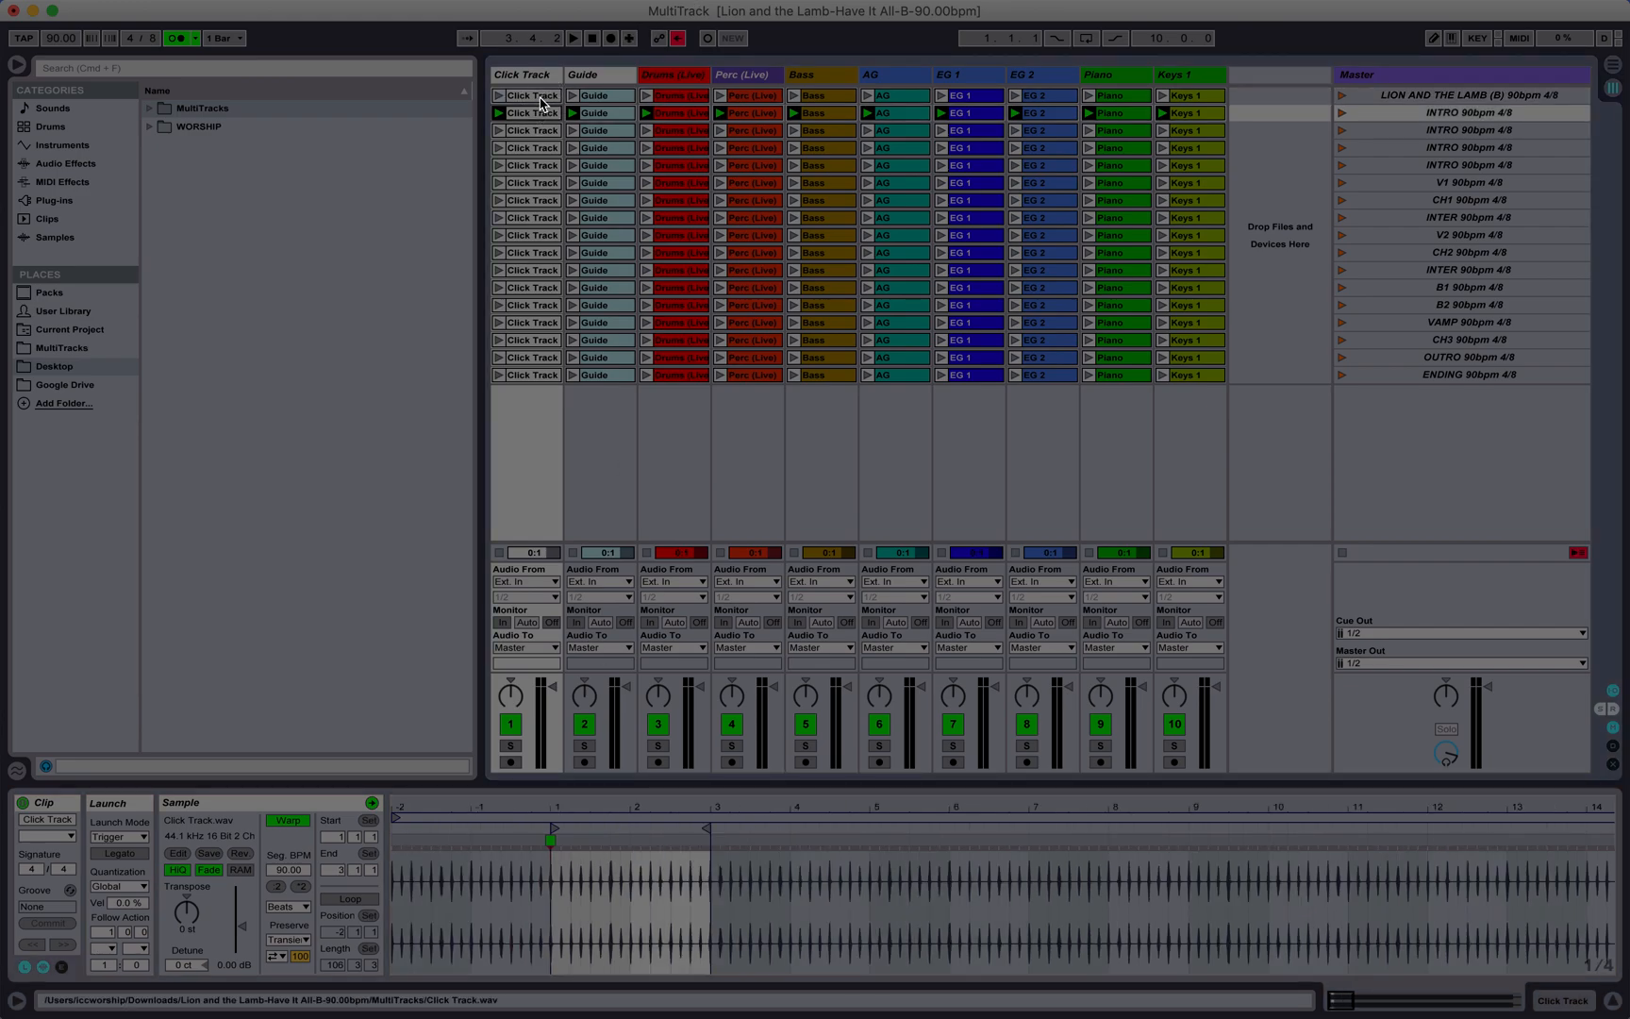
{"action": "left_click", "coordinate": [540, 97]}
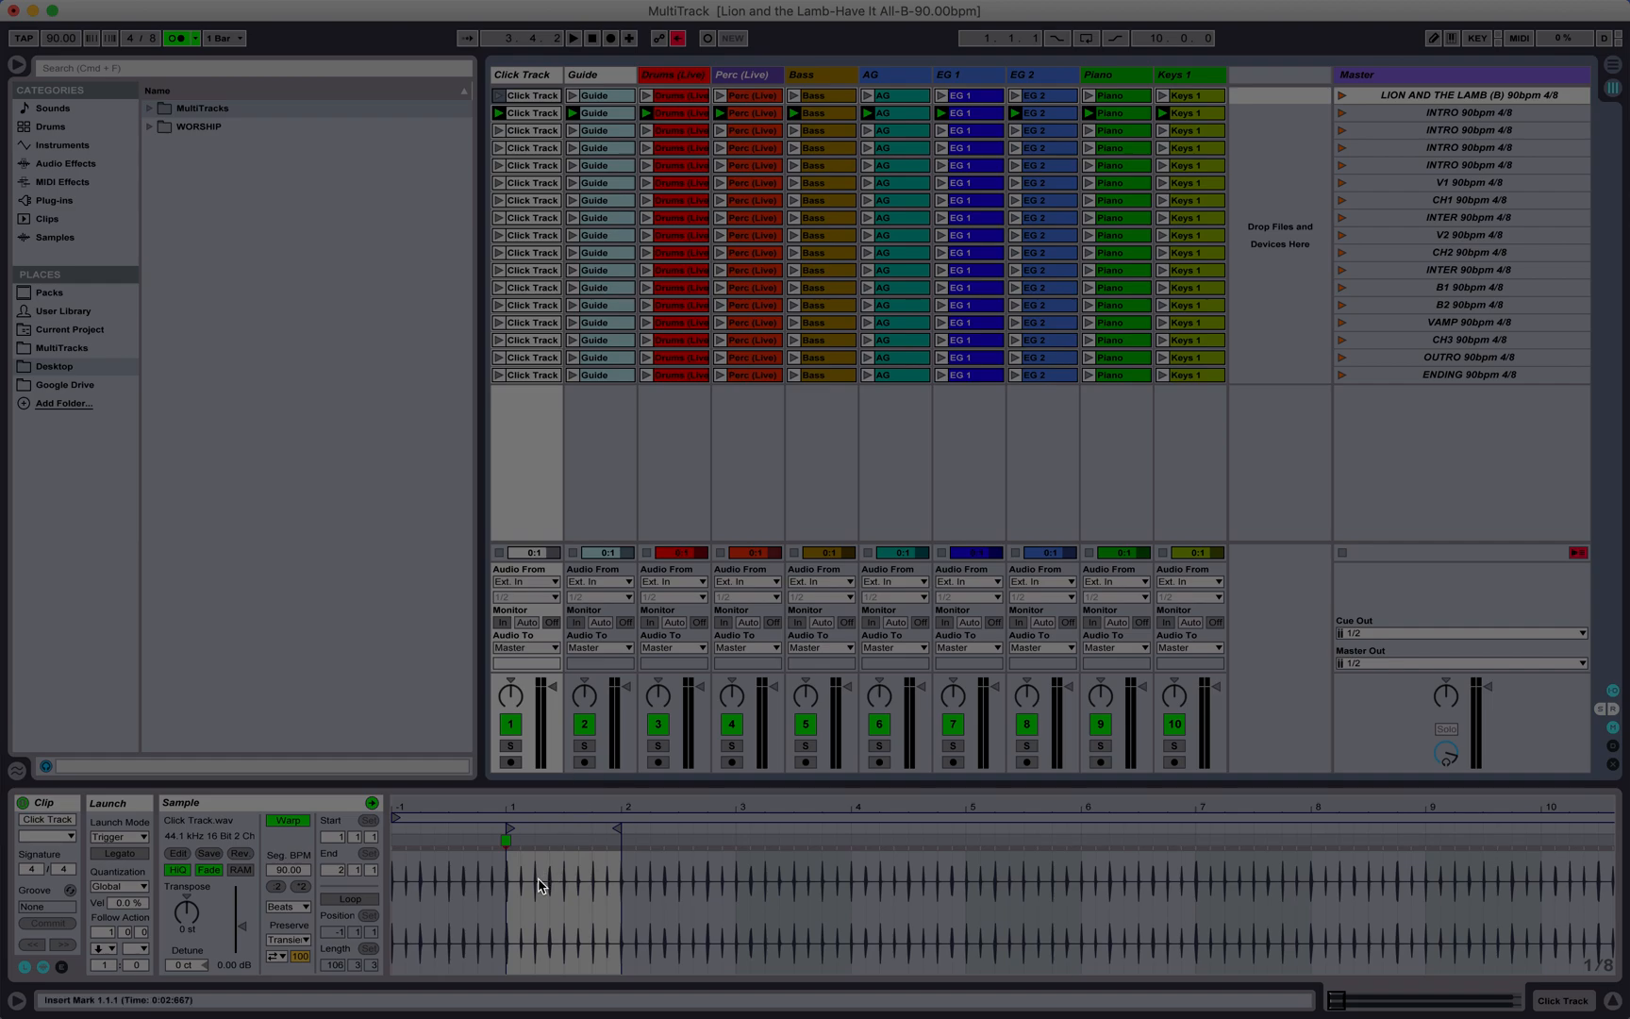
{"action": "left_click", "coordinate": [528, 133]}
{"action": "left_click", "coordinate": [528, 149]}
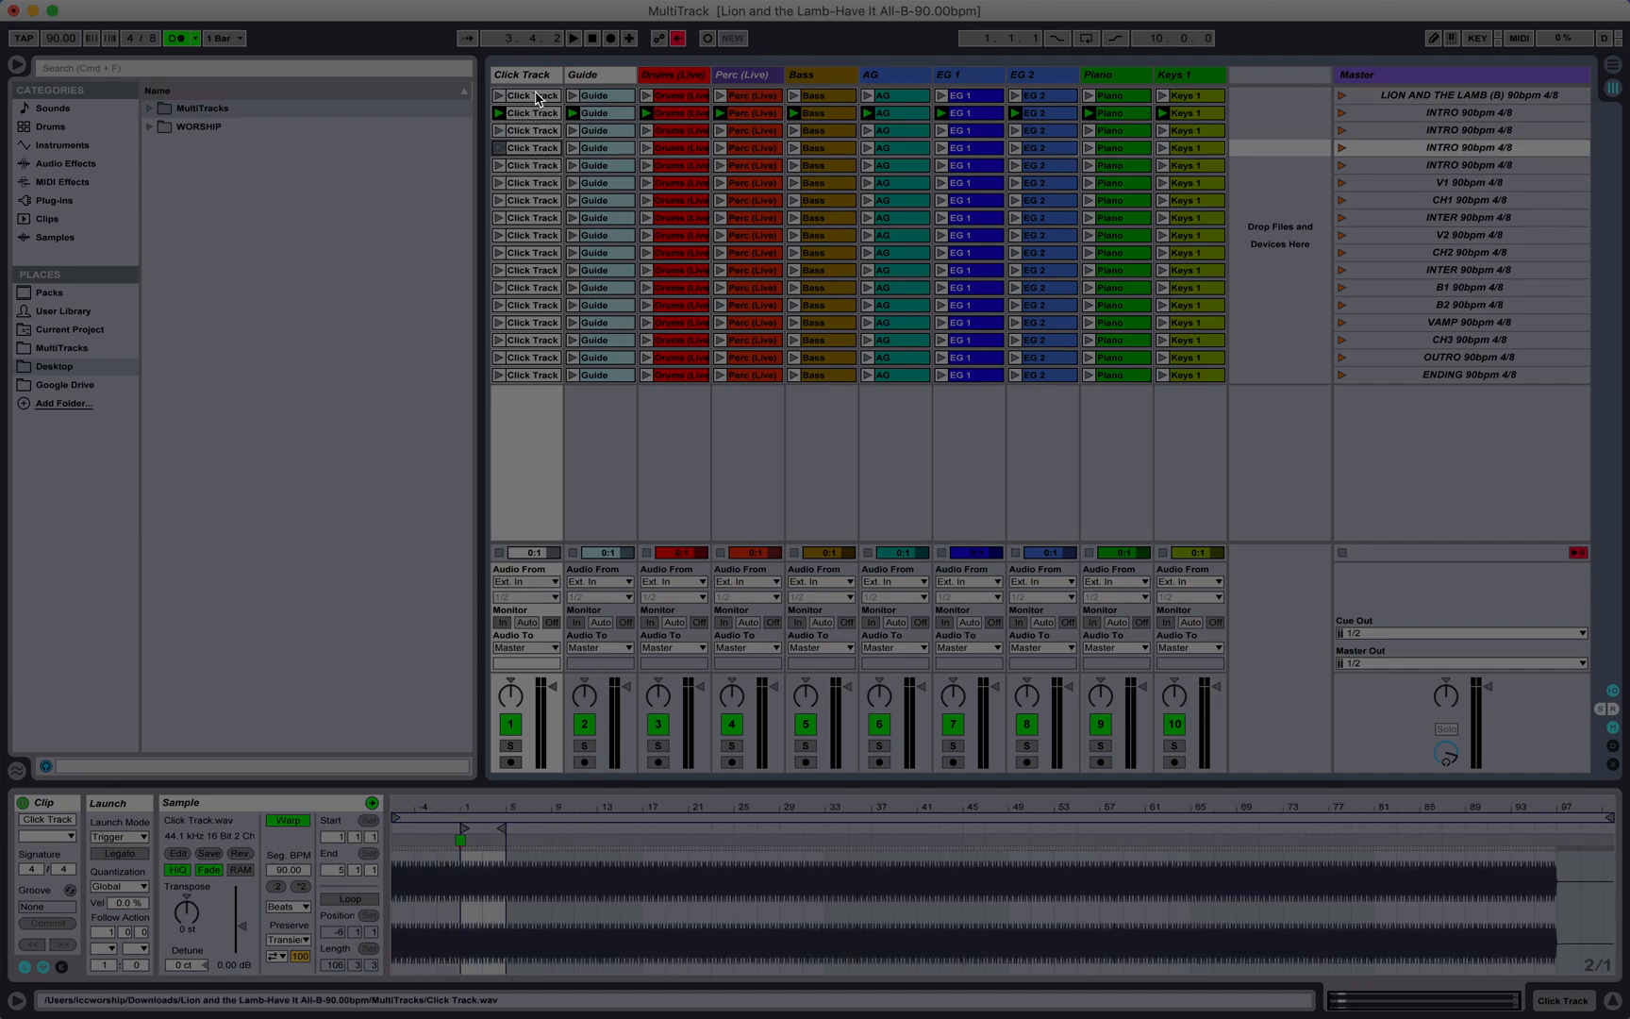
{"action": "left_click", "coordinate": [537, 98]}
{"action": "left_click", "coordinate": [537, 113]}
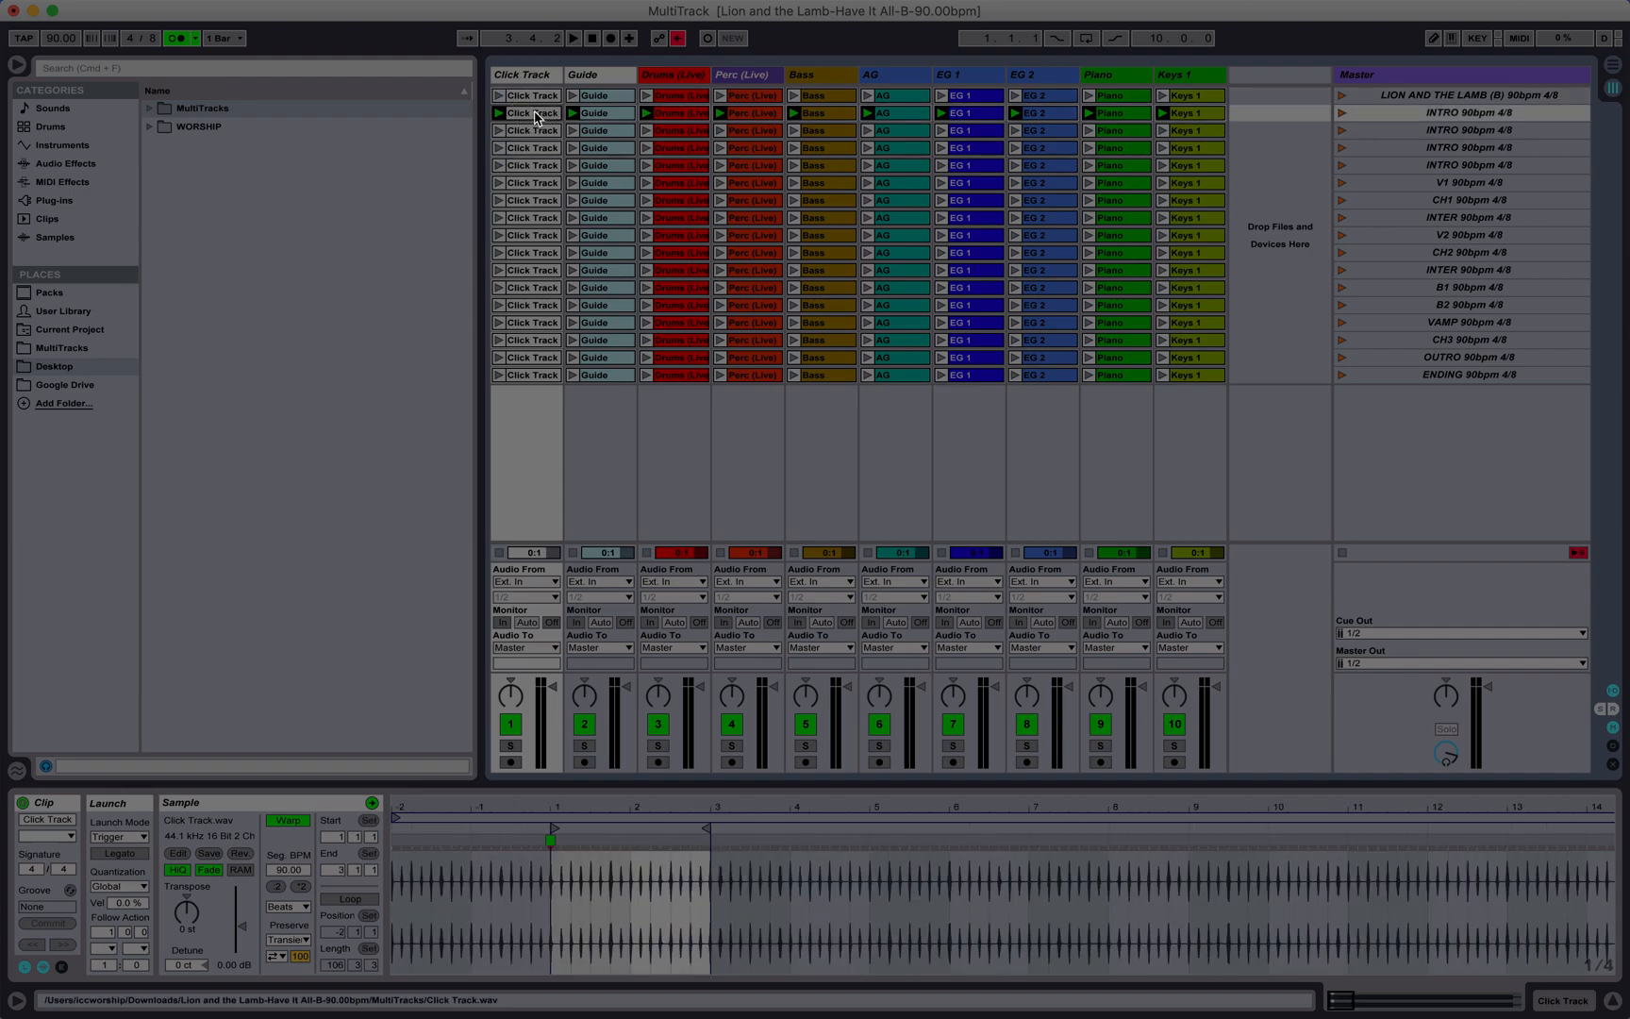
{"action": "left_click", "coordinate": [542, 135]}
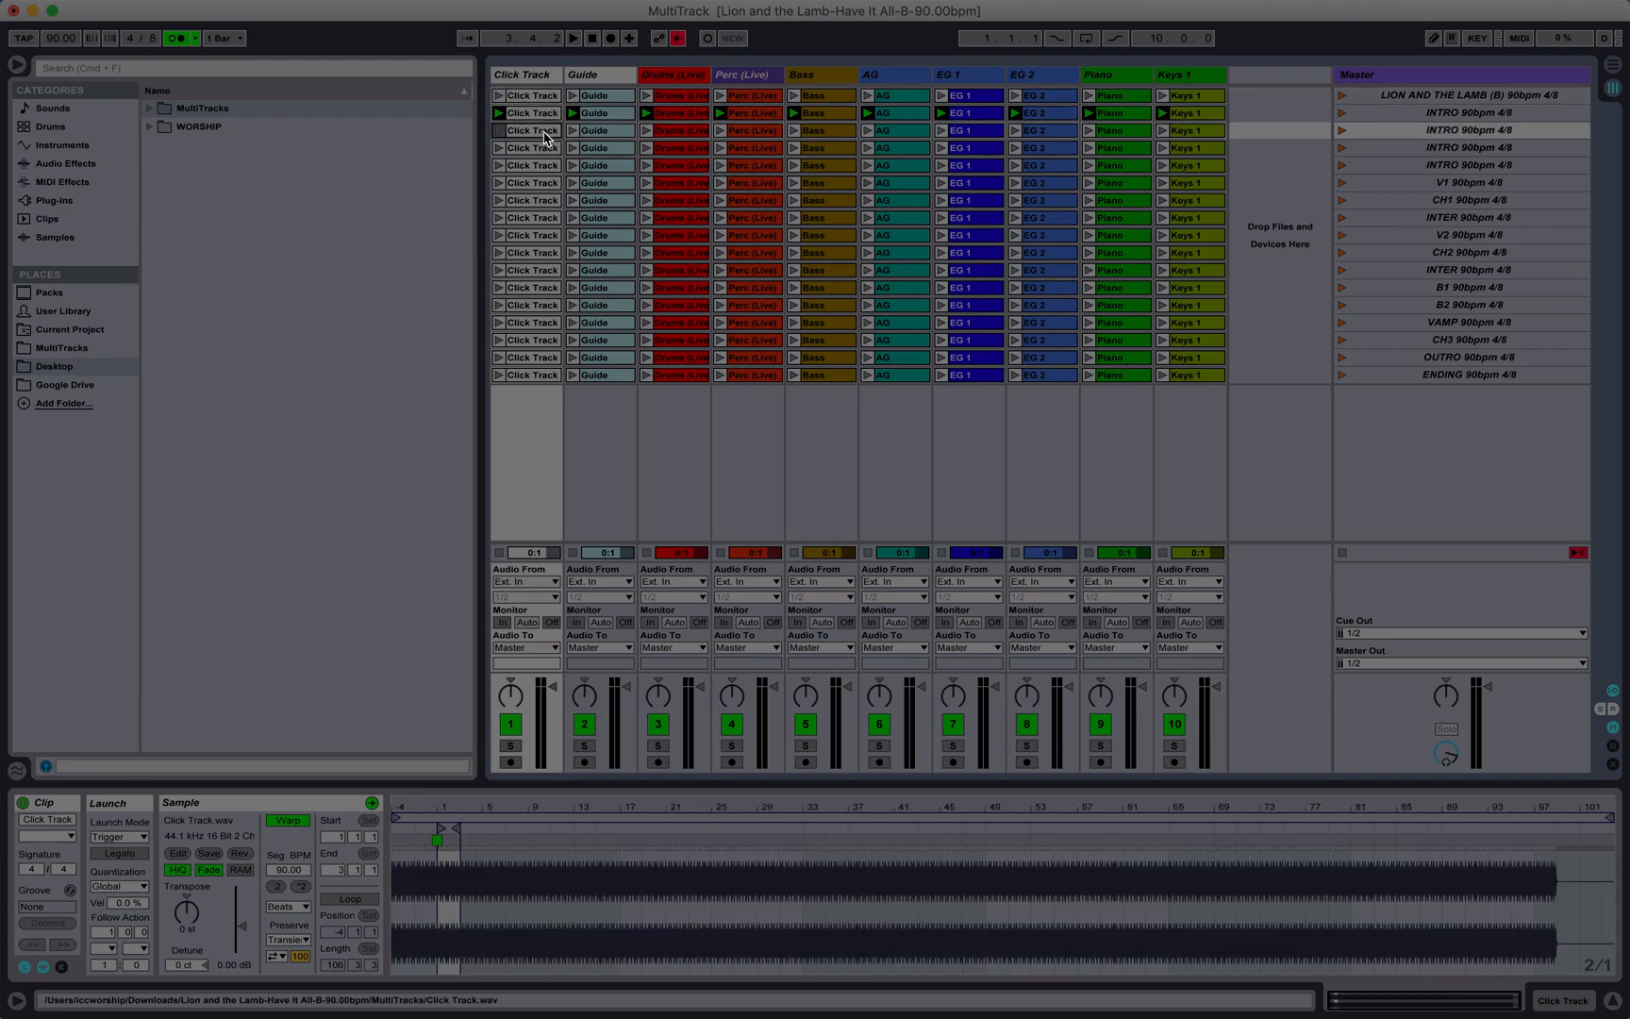
{"action": "left_click", "coordinate": [537, 97]}
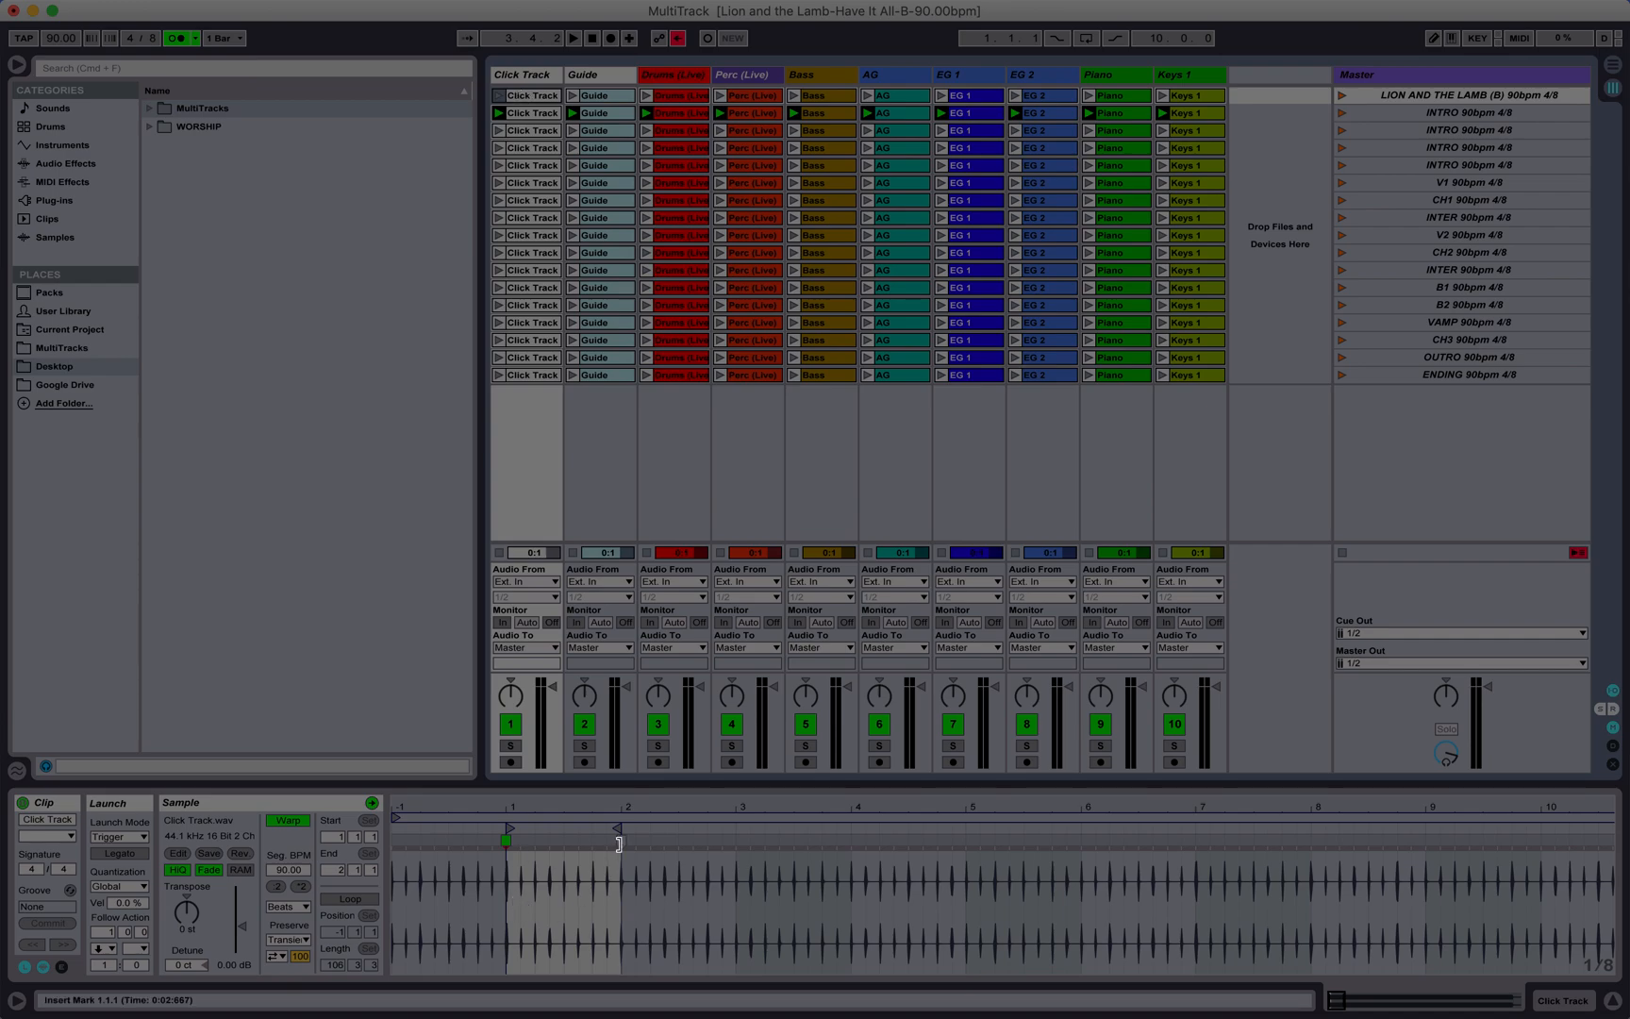
Step: Set the follow action of all ten first INTRO clips to Next after 2 bars, and test the scene by launching it
{"action": "left_click", "coordinate": [539, 115]}
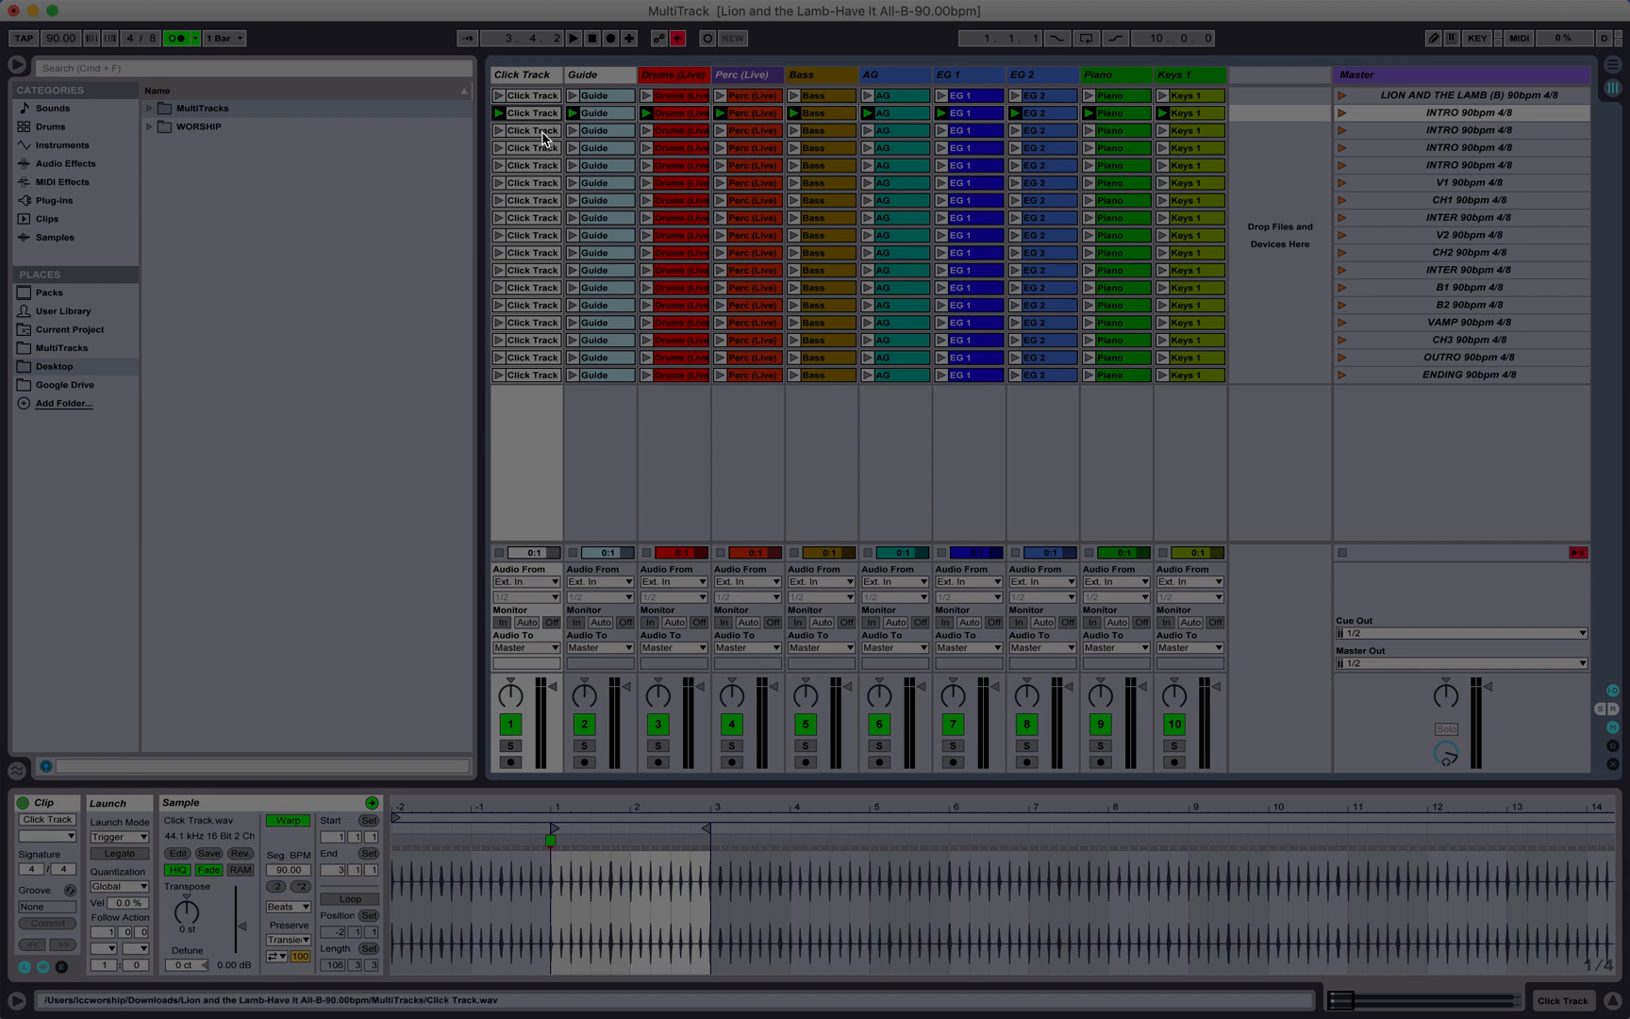
{"action": "left_click", "coordinate": [1211, 117], "text": "shift"}
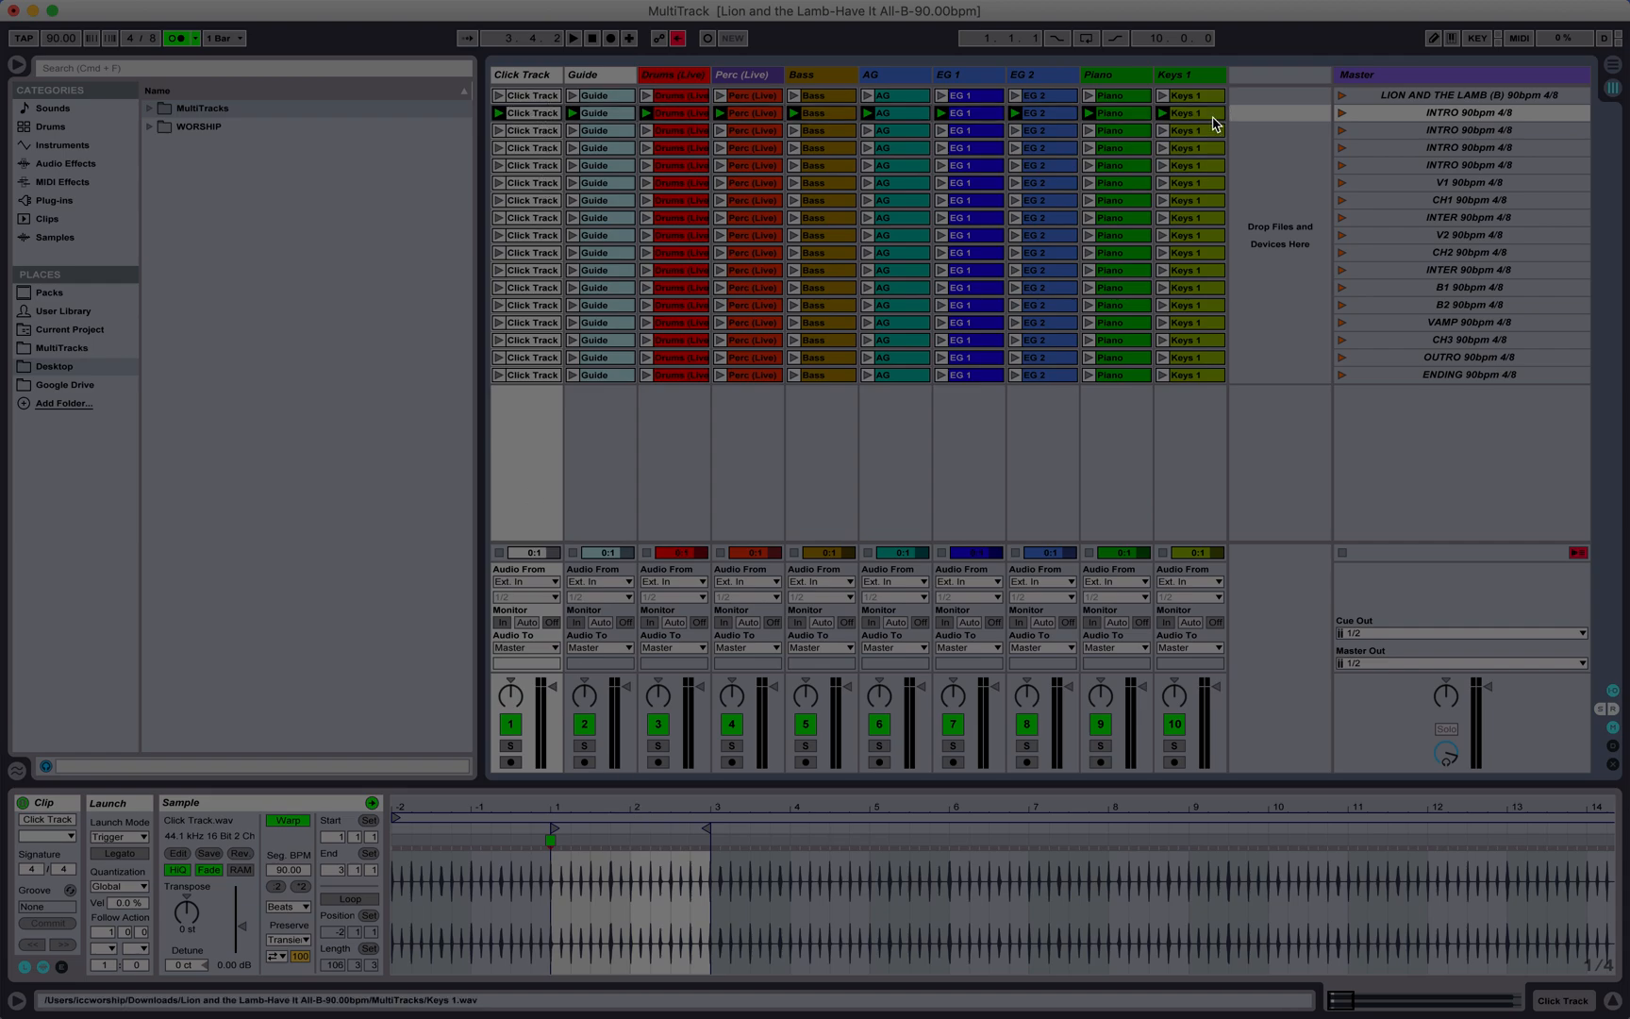
{"action": "left_click", "coordinate": [113, 933]}
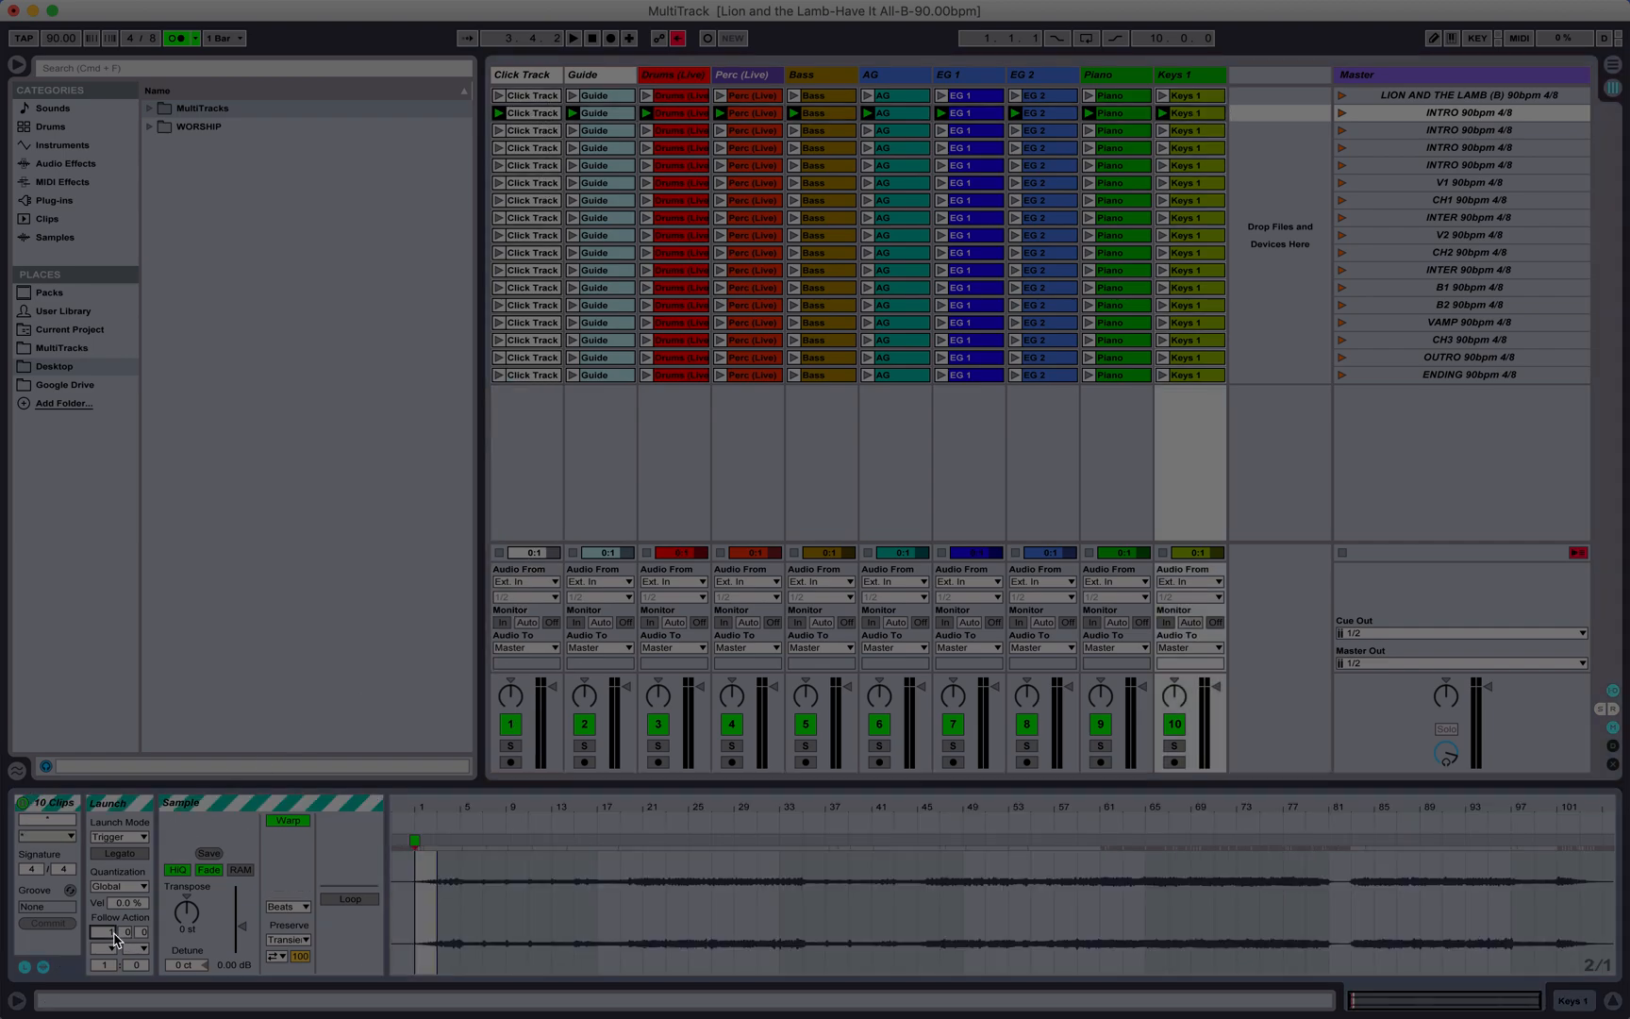
{"action": "left_click", "coordinate": [110, 948]}
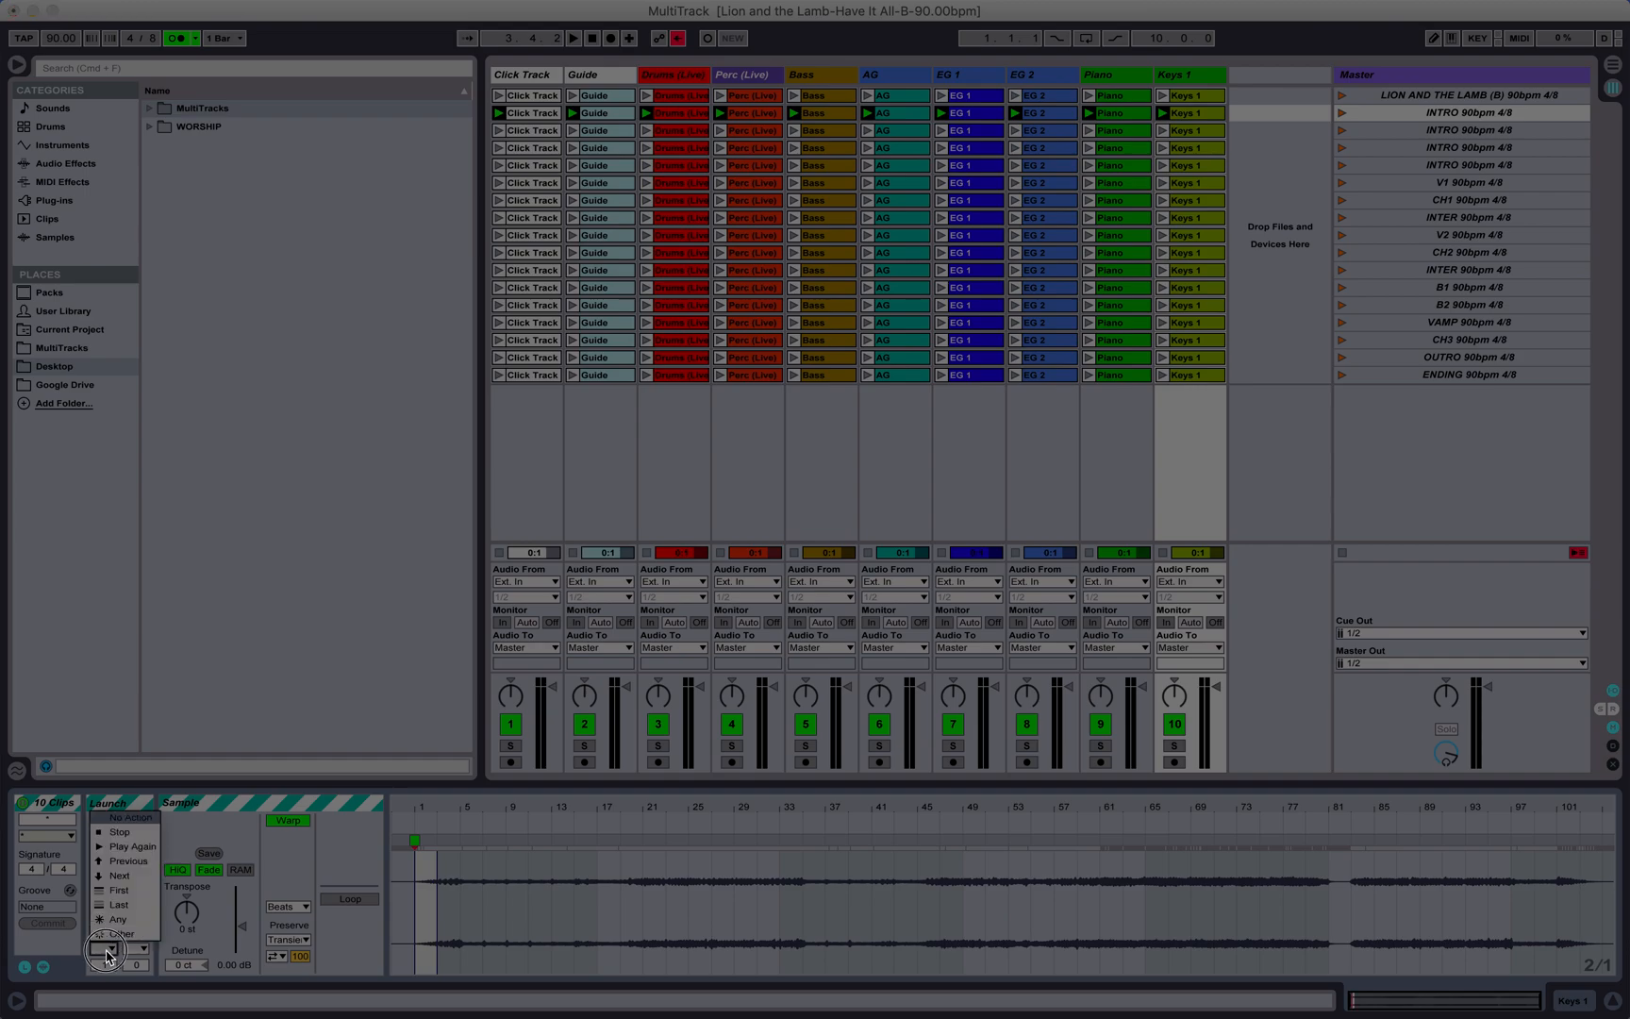
{"action": "left_click", "coordinate": [140, 885]}
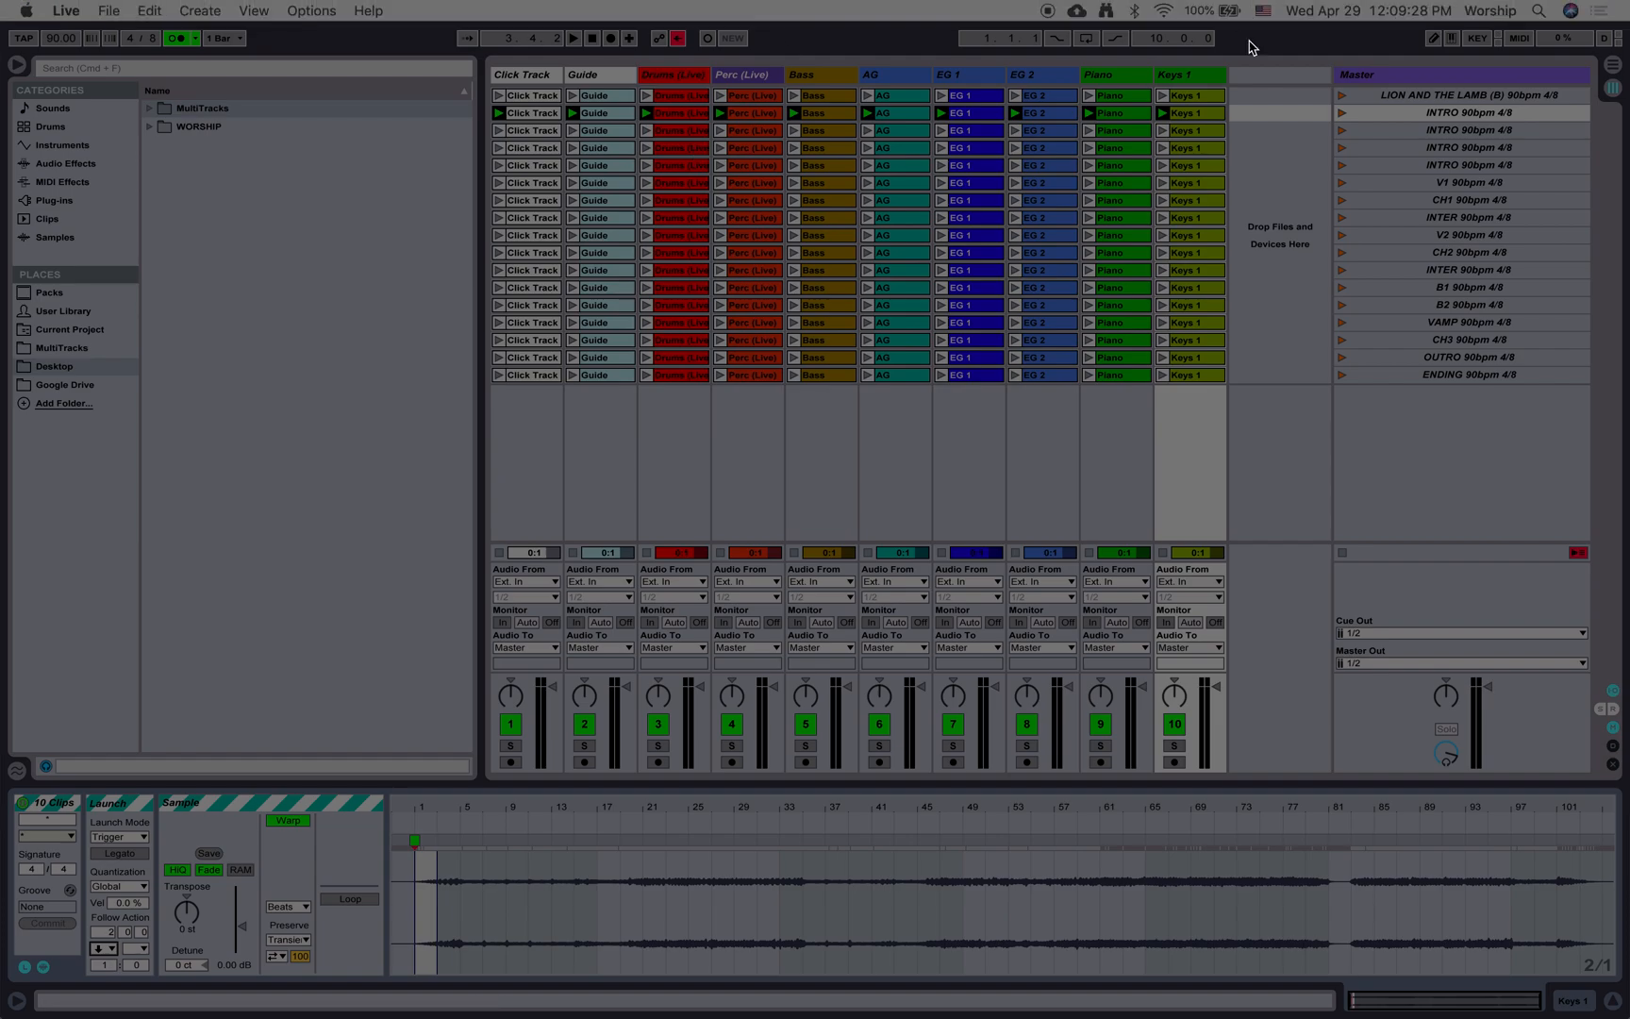
{"action": "left_click", "coordinate": [1346, 114]}
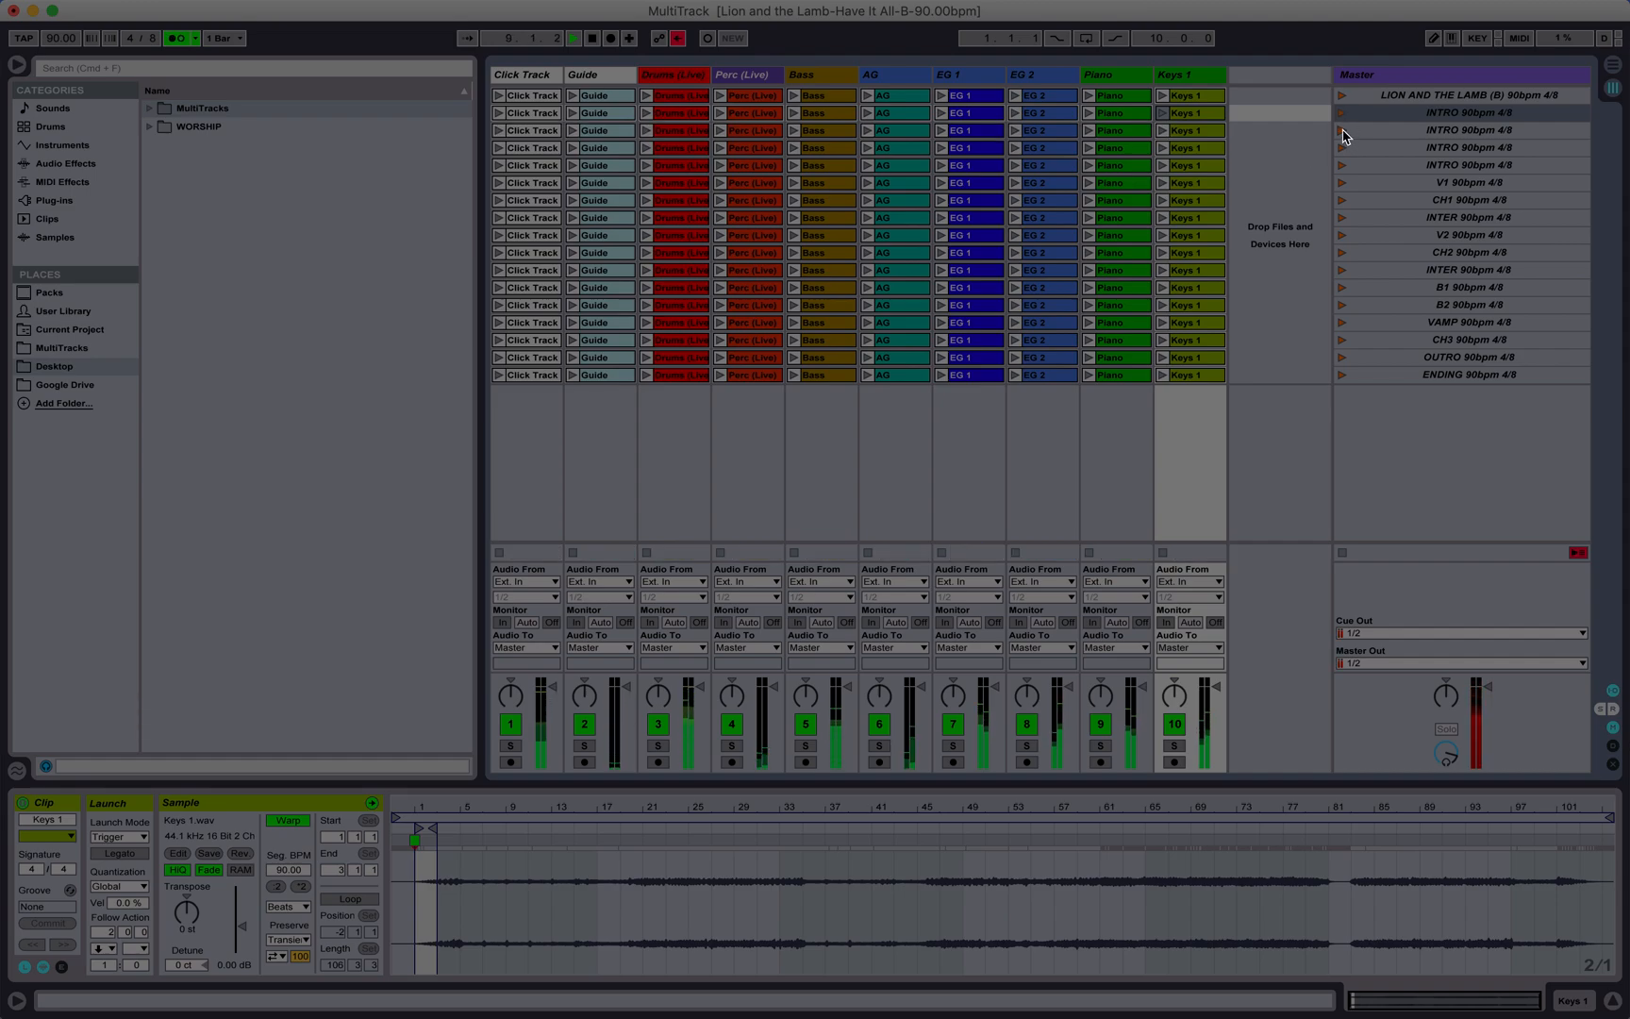
{"action": "key", "text": "space"}
Step: Set the follow action of all ten clips in the second INTRO scene to Next after 2 bars
{"action": "left_click", "coordinate": [554, 129]}
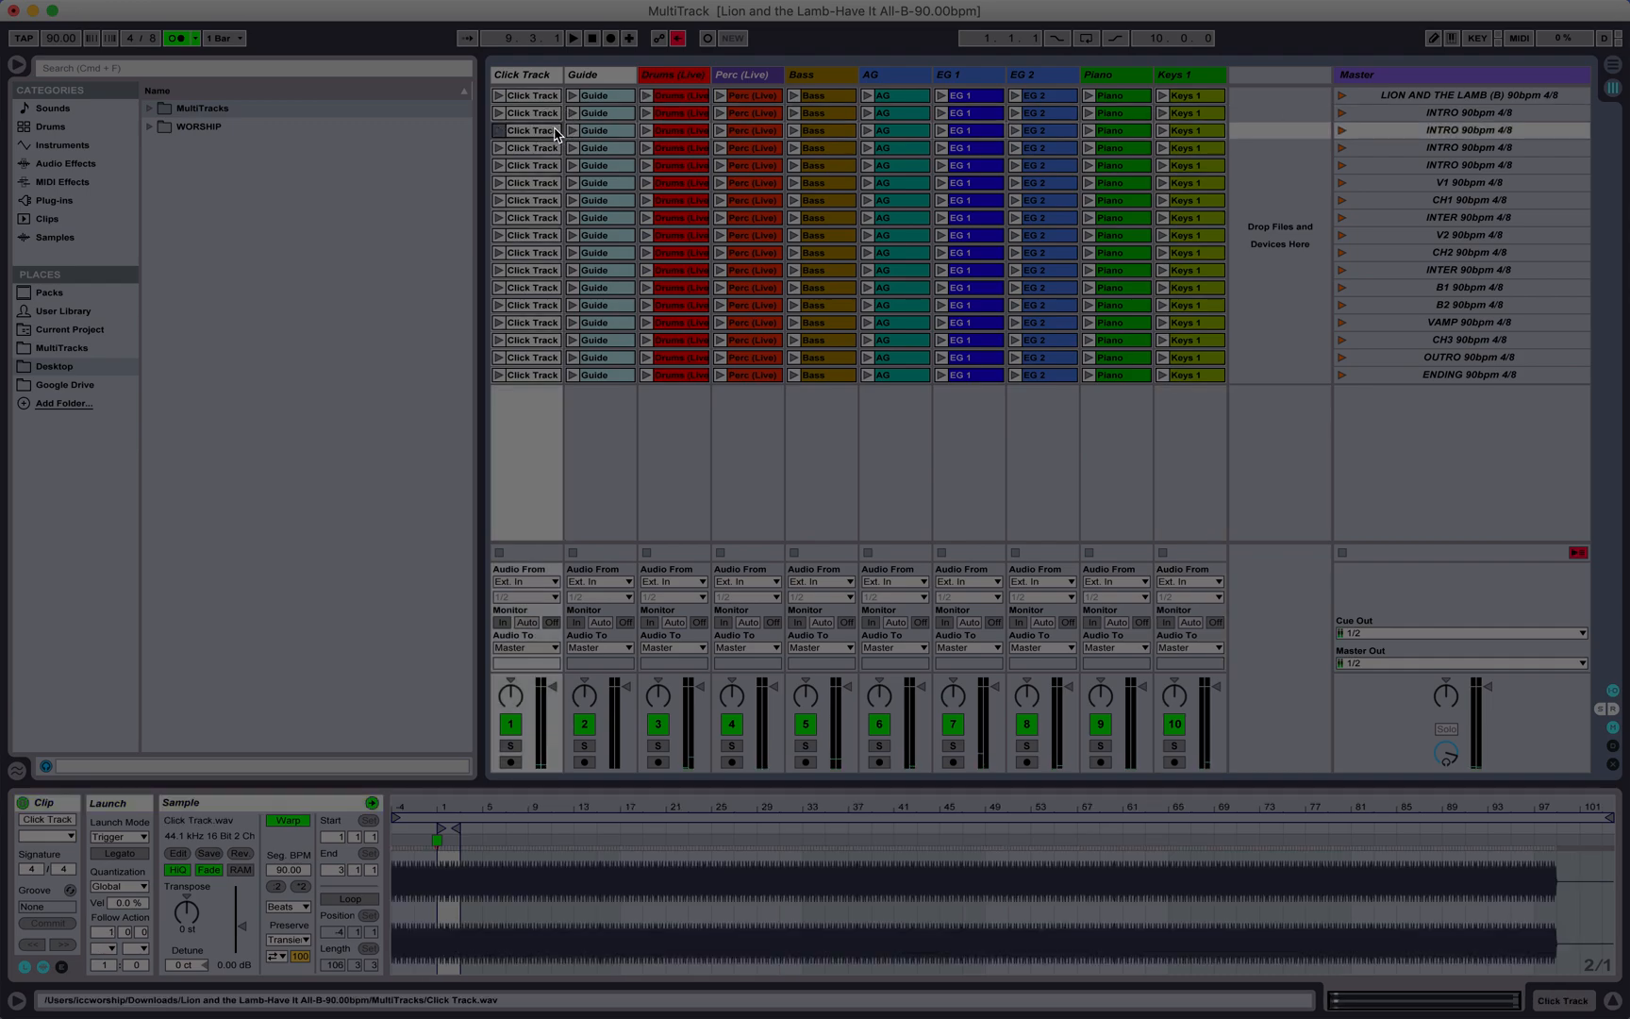
{"action": "left_click", "coordinate": [1218, 137], "text": "shift"}
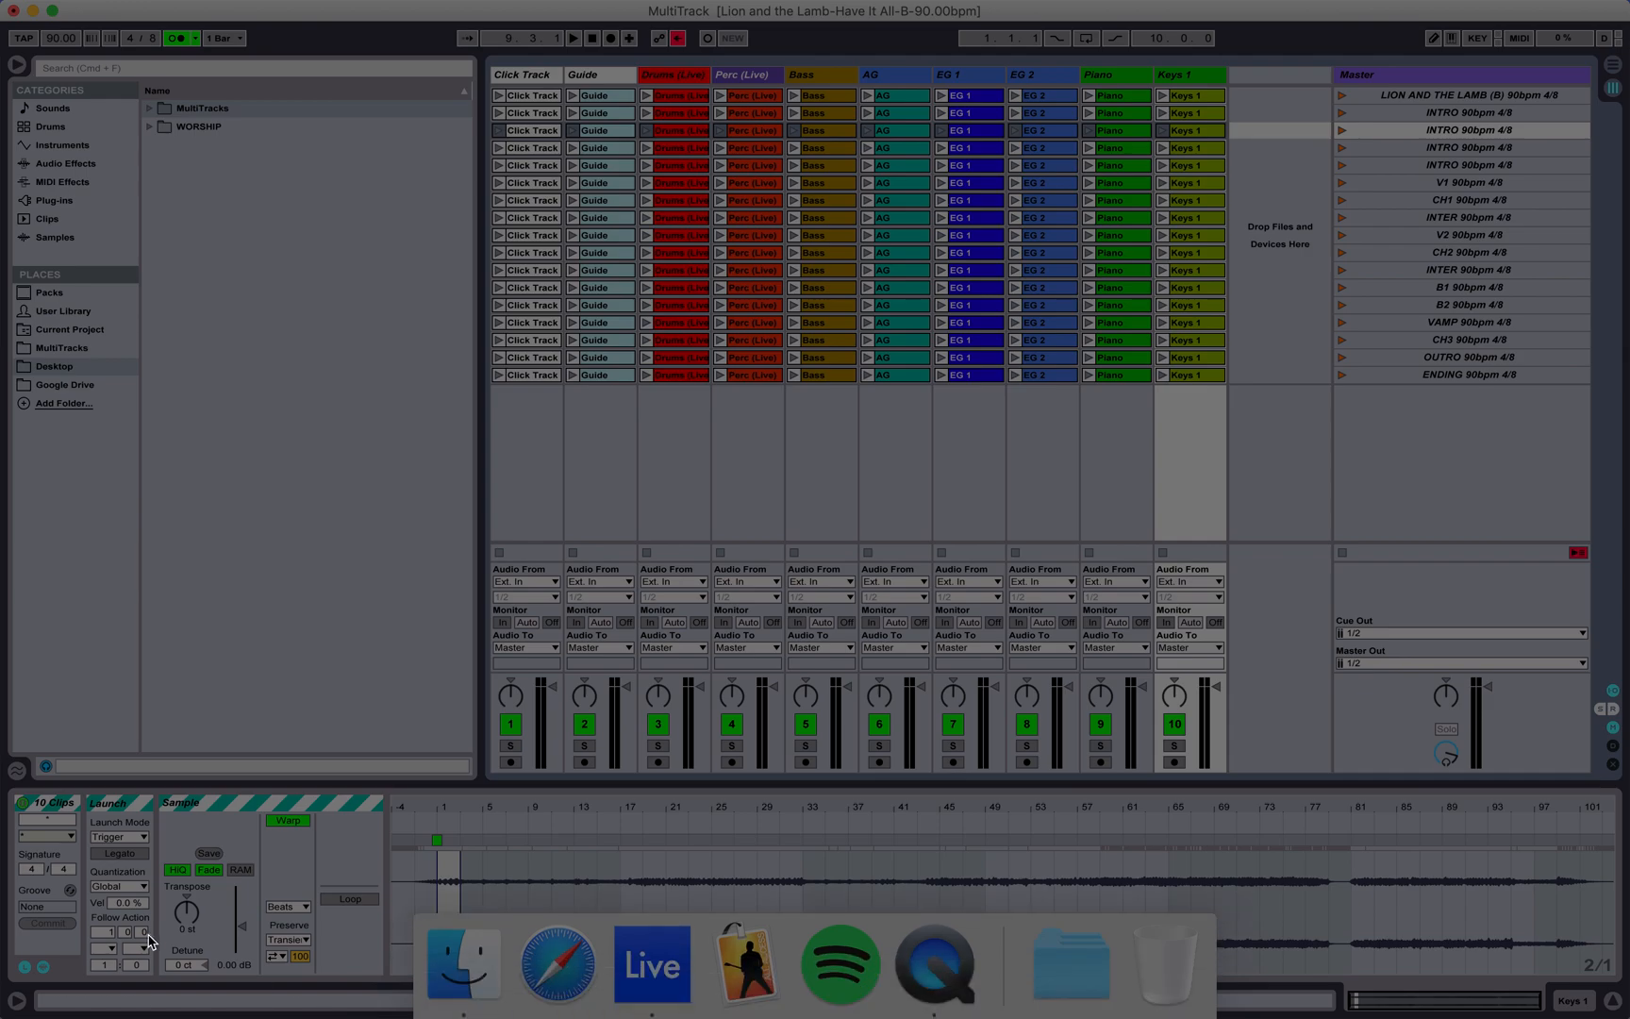
{"action": "left_click", "coordinate": [106, 949]}
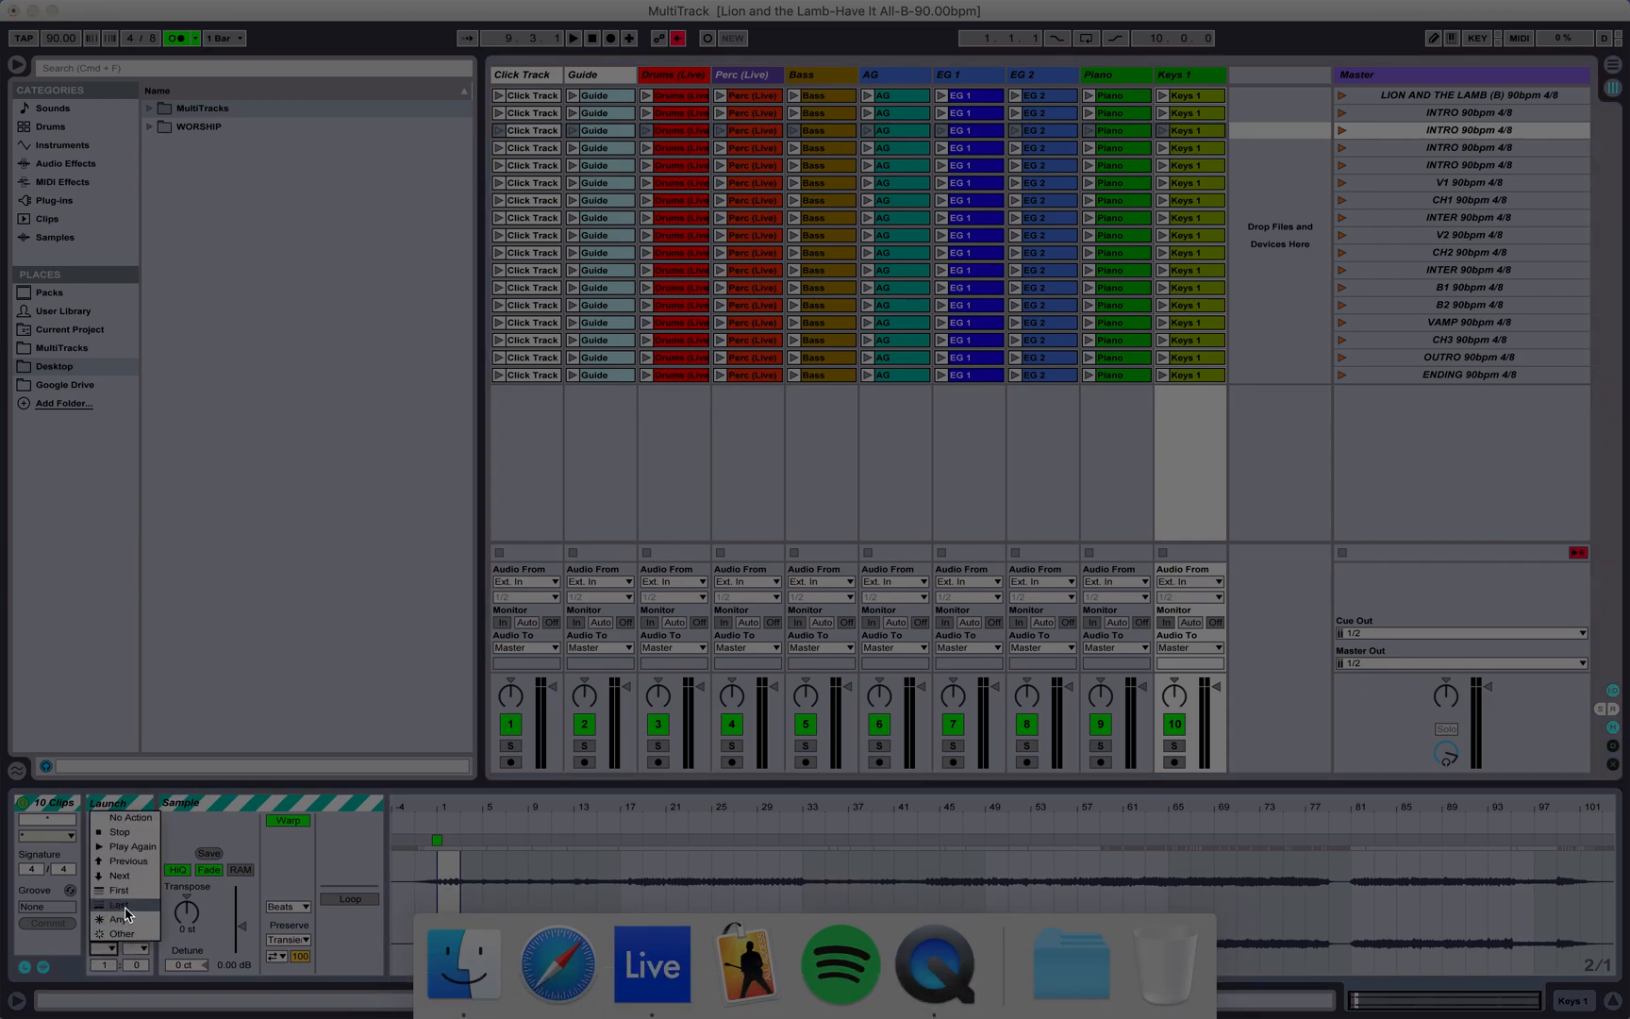
{"action": "left_click", "coordinate": [133, 885]}
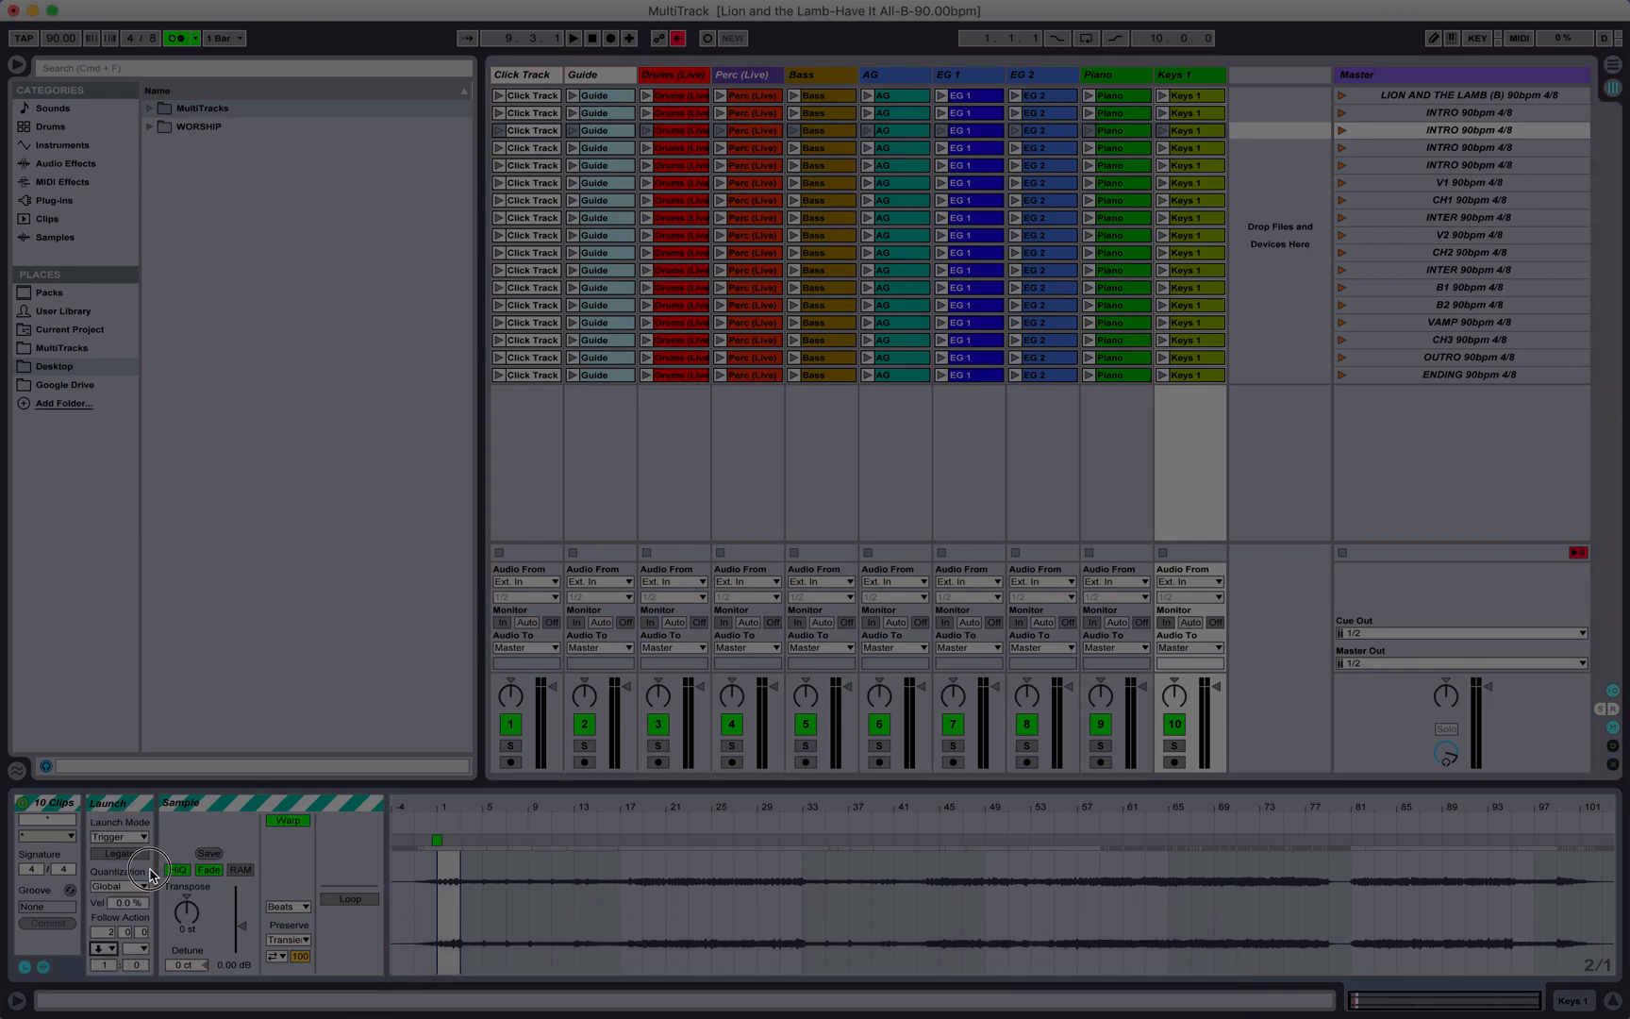
{"action": "left_click", "coordinate": [172, 828]}
Step: Magnify the third INTRO scene's Click Track clip waveform to check its length in bars
{"action": "left_click", "coordinate": [1369, 150]}
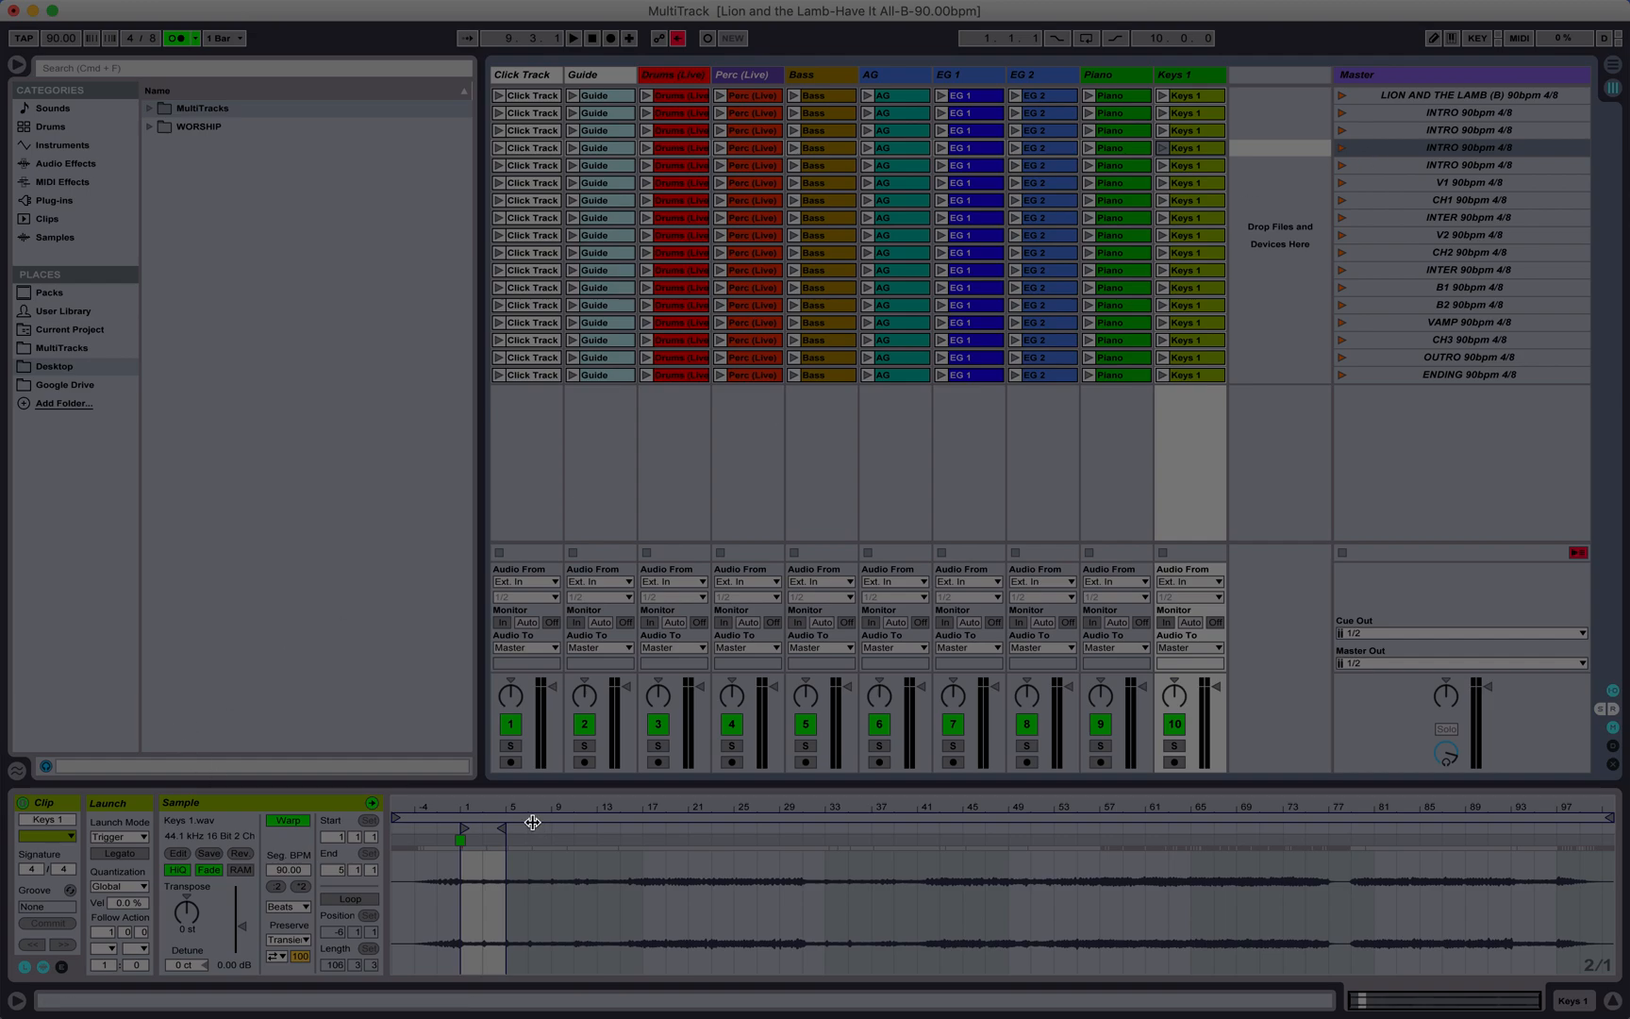
{"action": "left_click", "coordinate": [530, 152]}
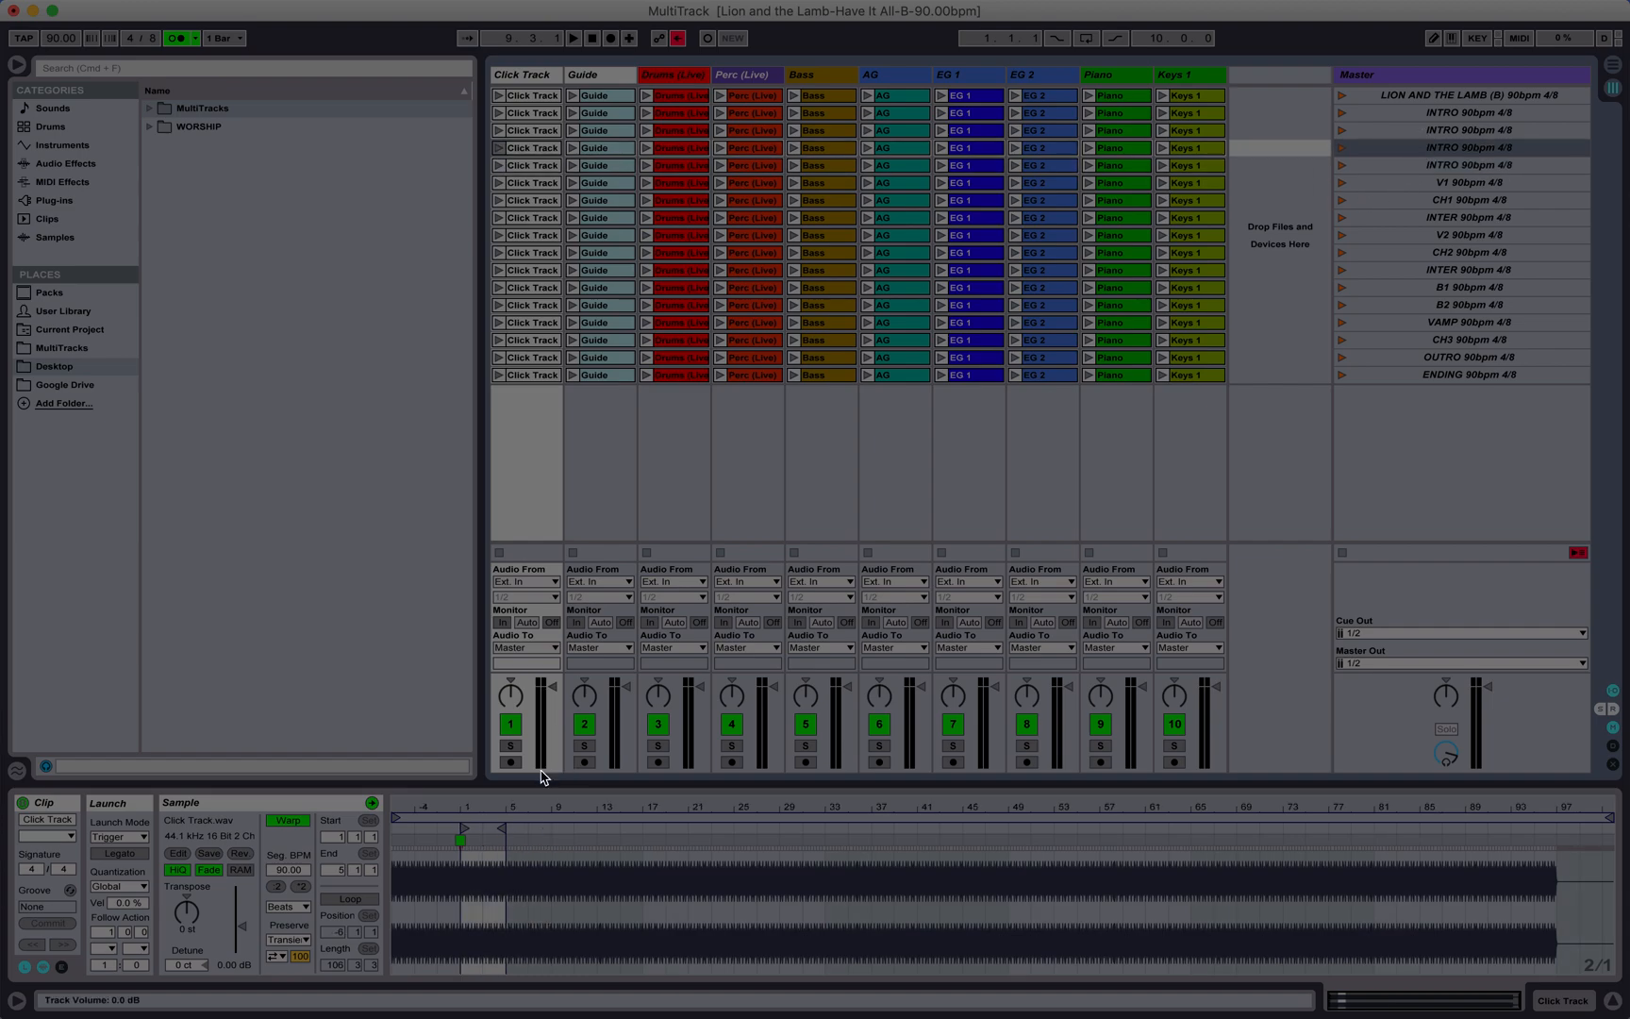
{"action": "left_click_drag", "start_coordinate": [479, 899], "coordinate": [479, 970]}
{"action": "scroll", "coordinate": [479, 905], "scroll_direction": "left", "scroll_amount": 4}
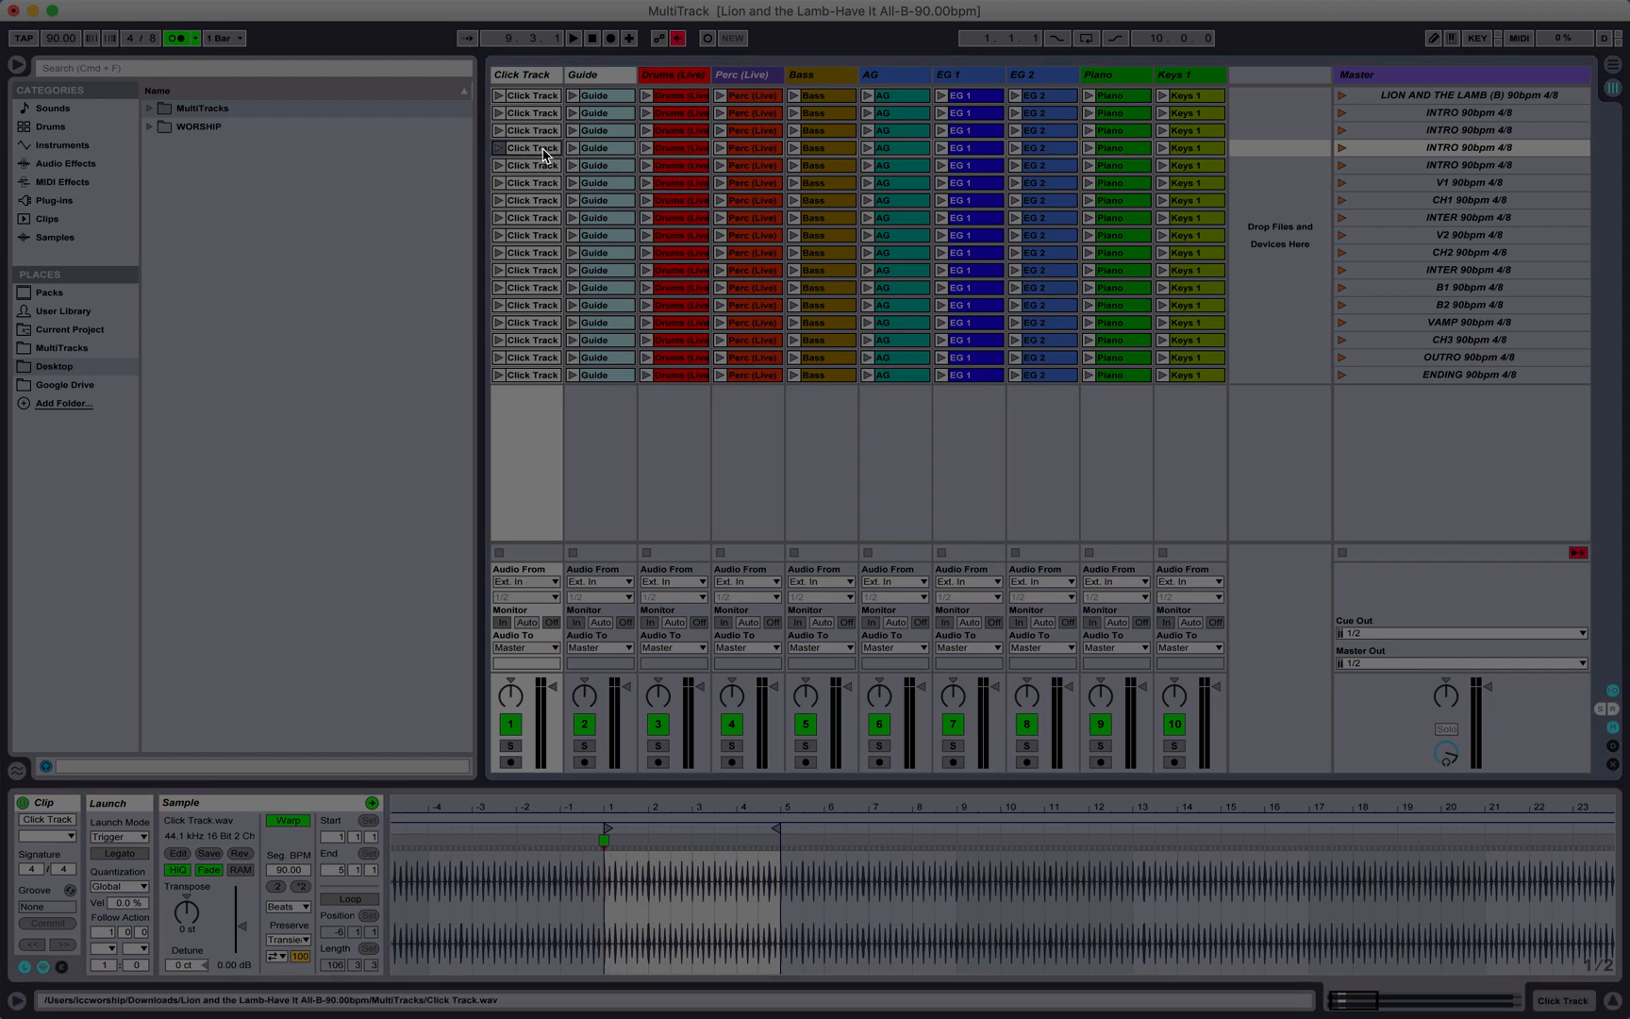
Step: Magnify the fourth INTRO scene's Click Track clip waveform to check its length in bars
{"action": "left_click", "coordinate": [1415, 166]}
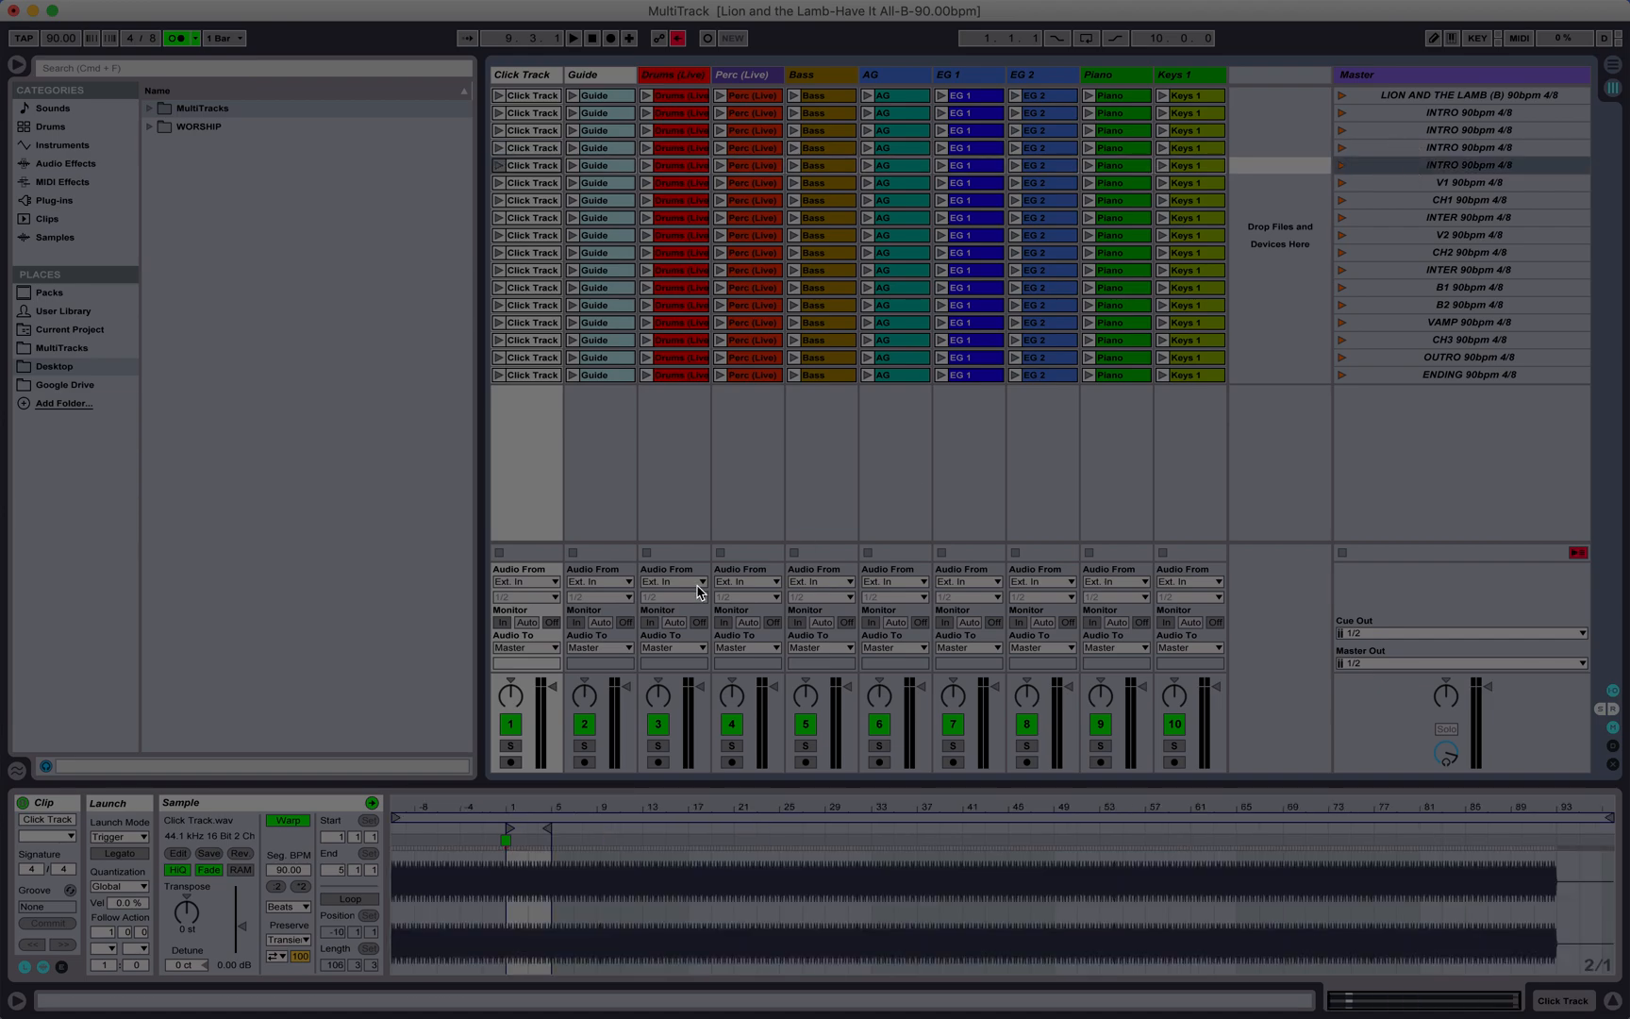
{"action": "left_click_drag", "start_coordinate": [522, 808], "coordinate": [571, 892]}
{"action": "scroll", "coordinate": [528, 903], "scroll_direction": "left", "scroll_amount": 1}
{"action": "scroll", "coordinate": [528, 903], "scroll_direction": "left", "scroll_amount": 3}
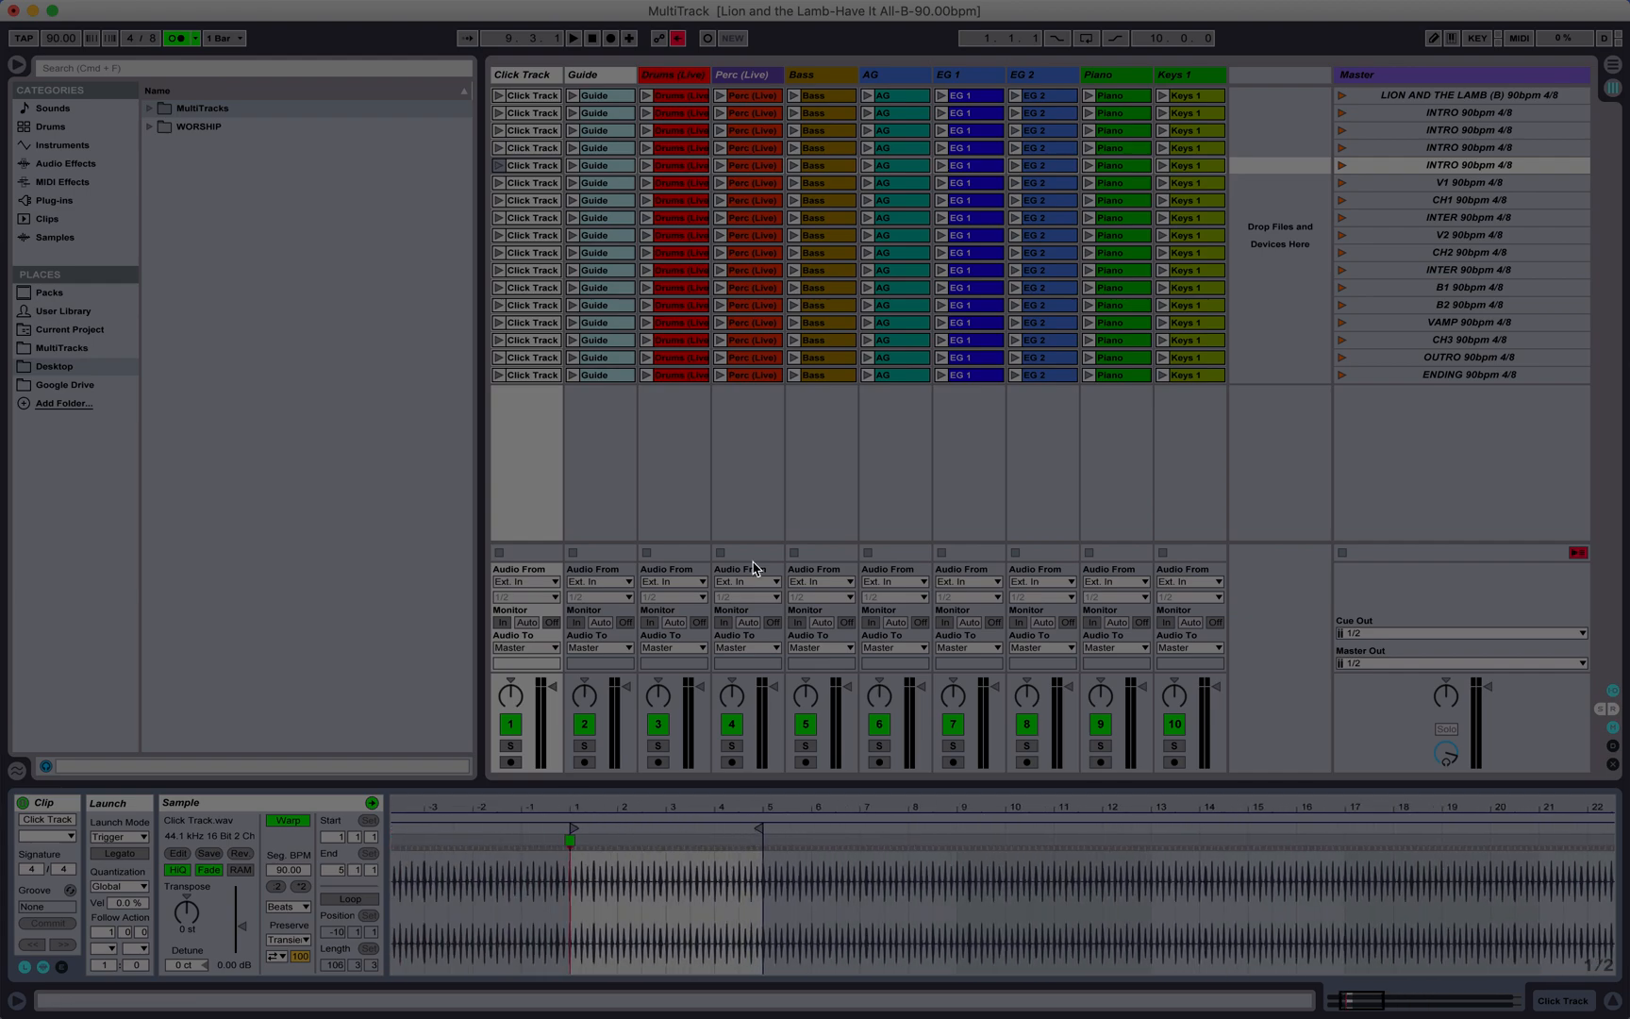
Step: Set the follow action of all 20 clips in the third and fourth INTRO scenes to Next after 4 bars, and test by launching the song's title scene
{"action": "left_click", "coordinate": [541, 151]}
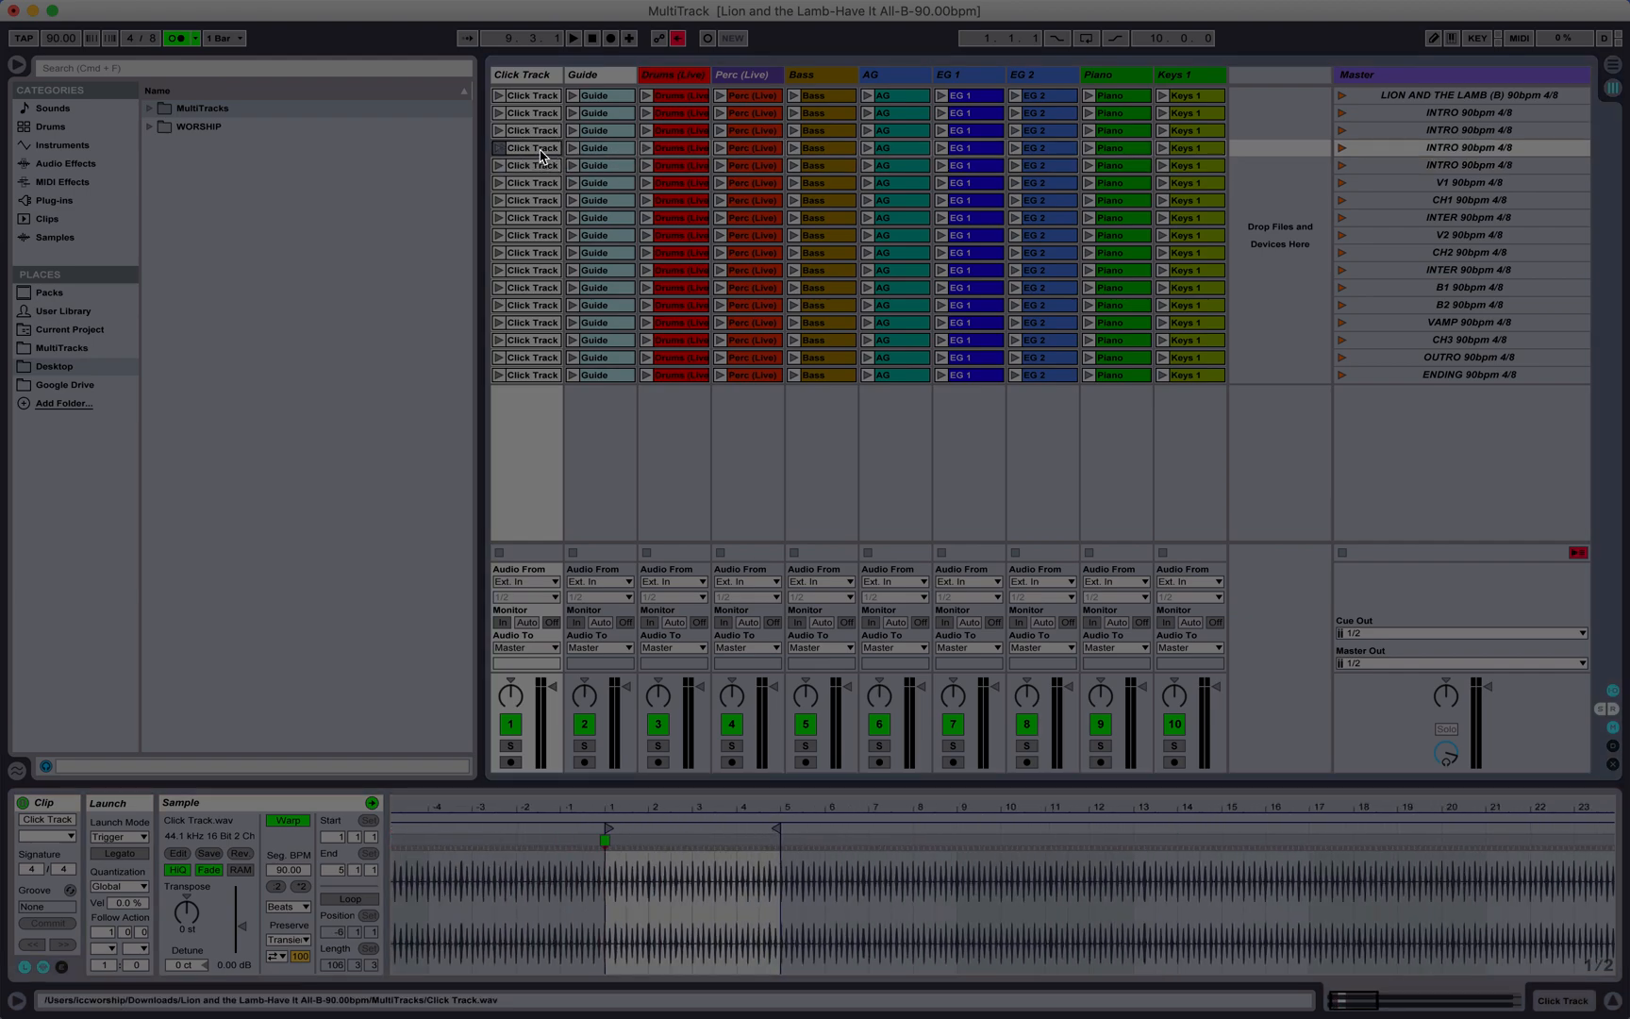
{"action": "left_click", "coordinate": [1222, 168], "text": "shift"}
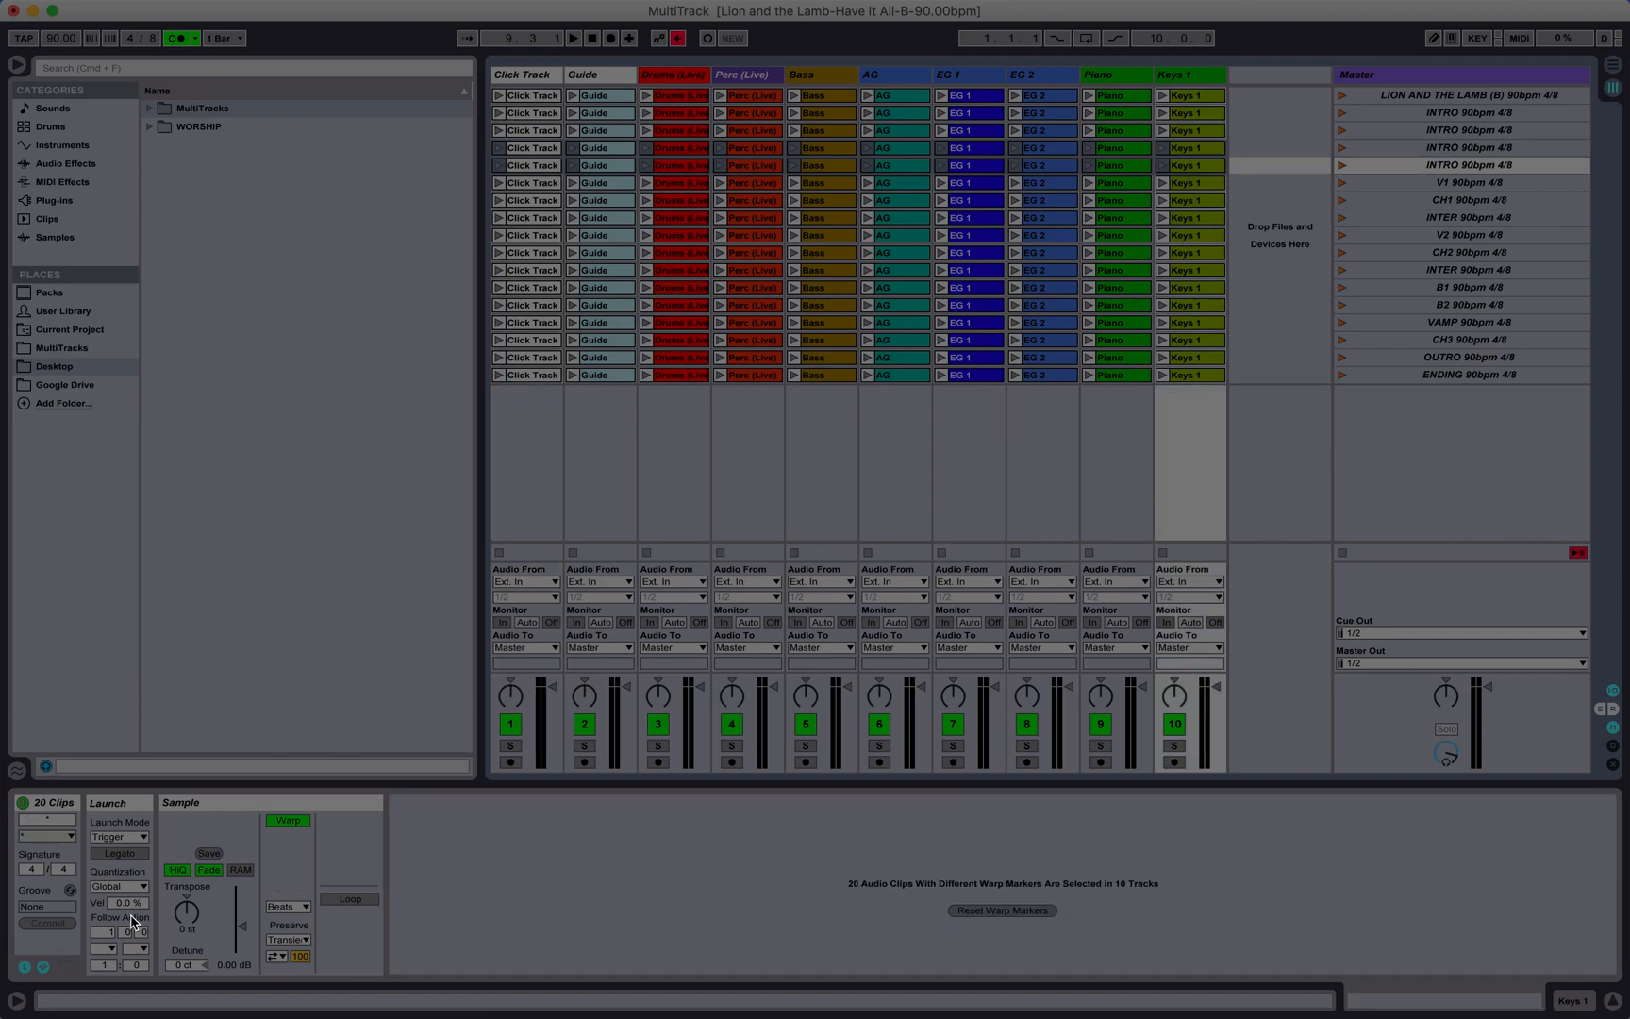
{"action": "left_click", "coordinate": [112, 949]}
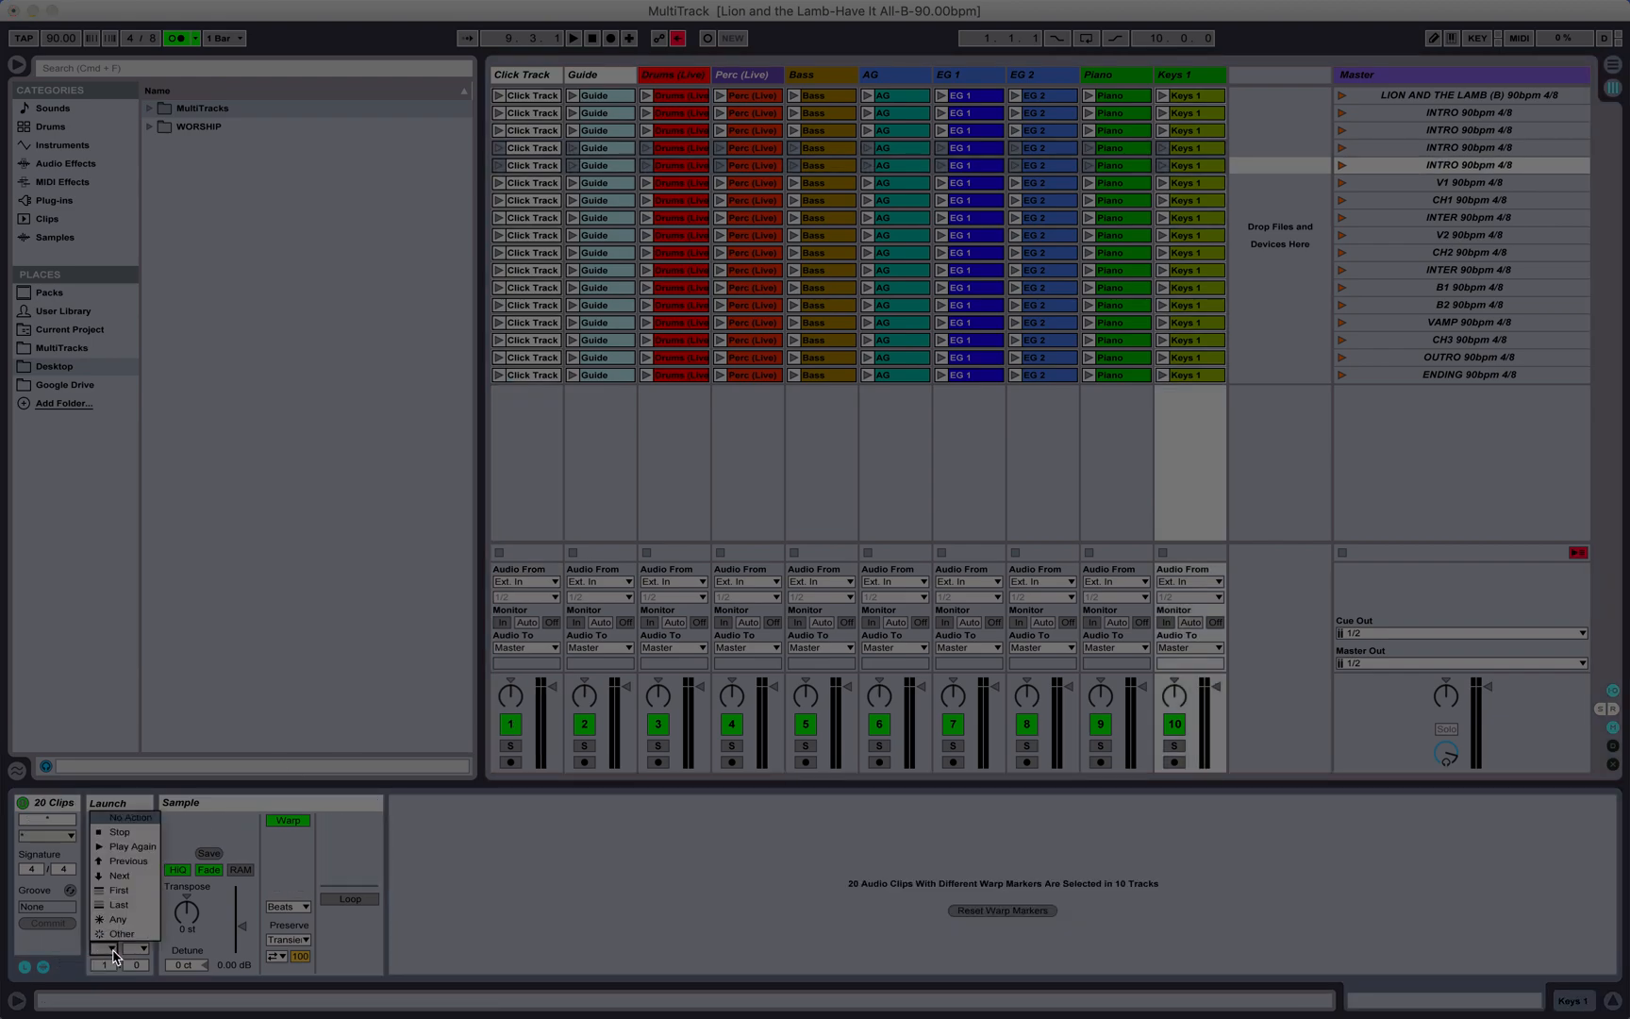
{"action": "left_click", "coordinate": [142, 880]}
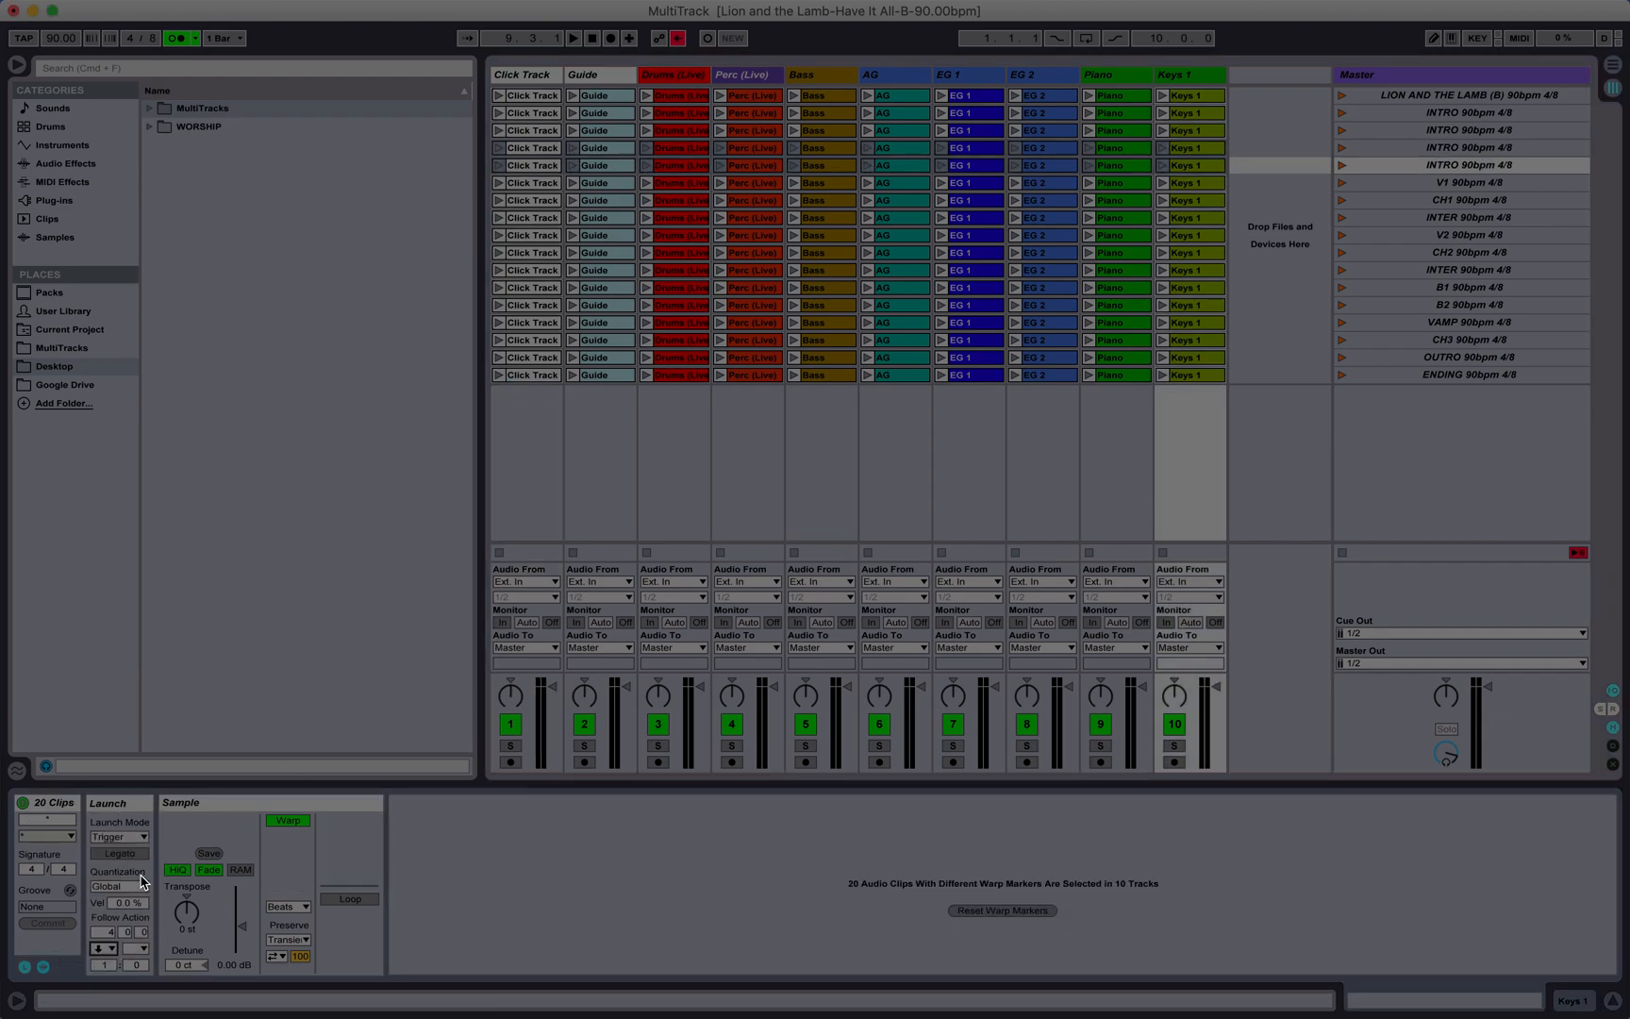
{"action": "left_click", "coordinate": [1342, 97]}
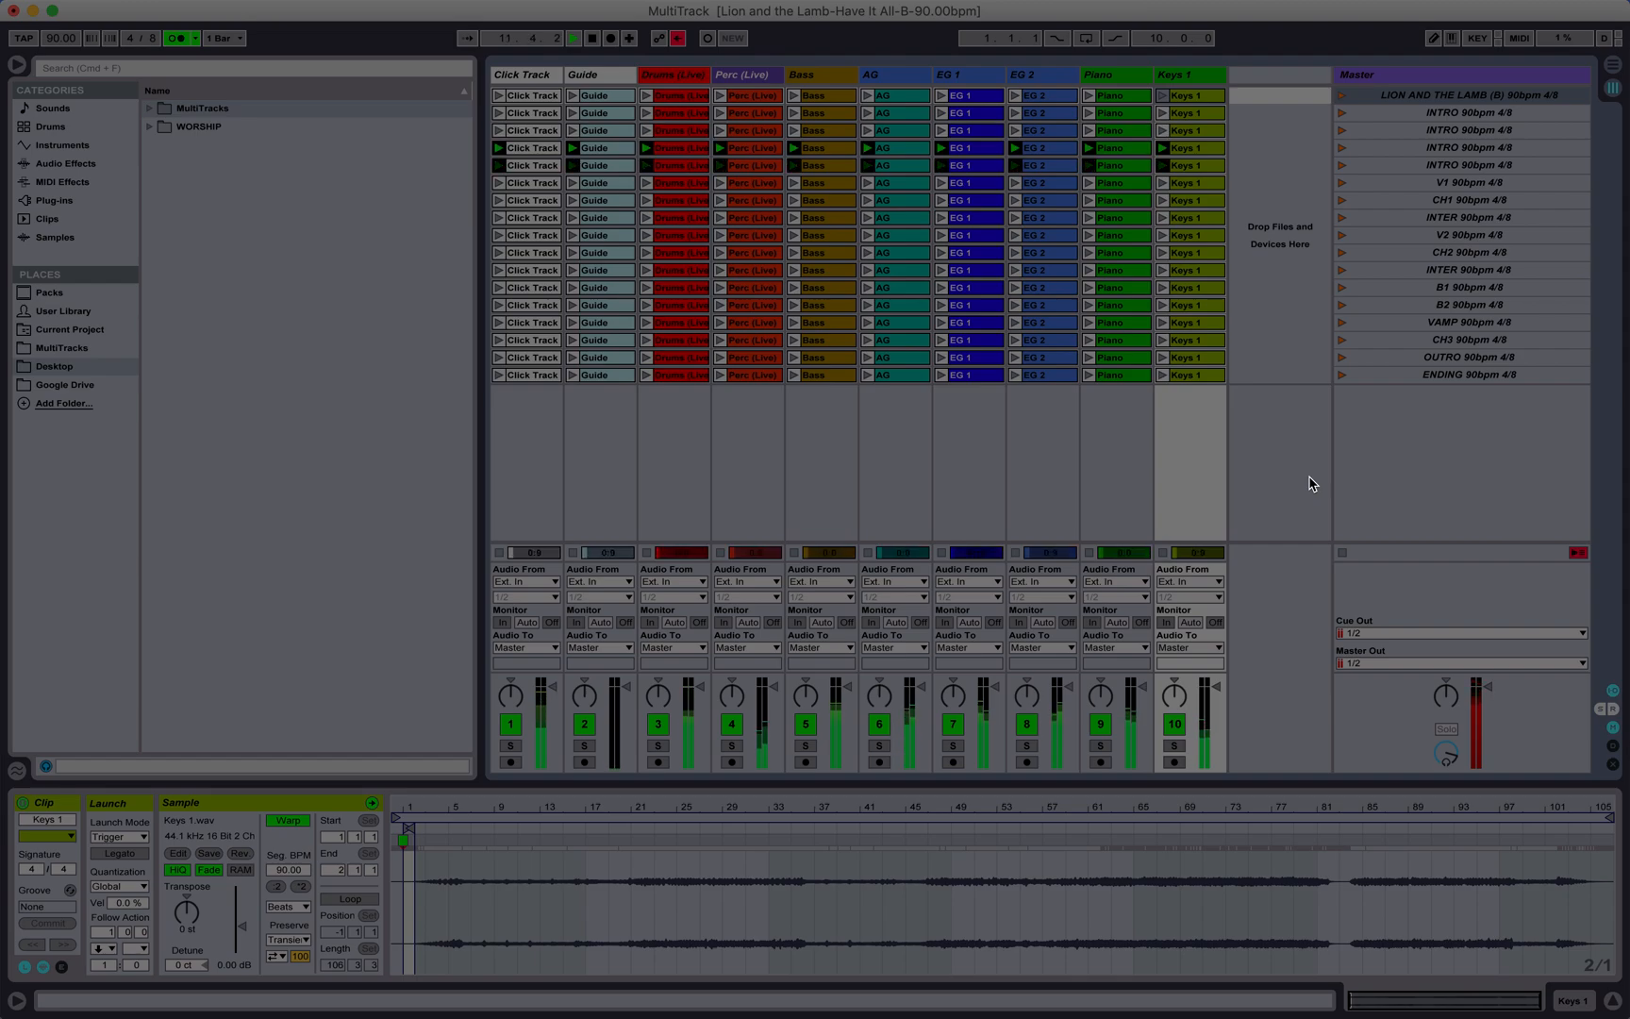
Step: Check the V1 clip length in bars and set the follow action of all ten V1 clips to Next after 8 bars
{"action": "left_click", "coordinate": [1415, 185]}
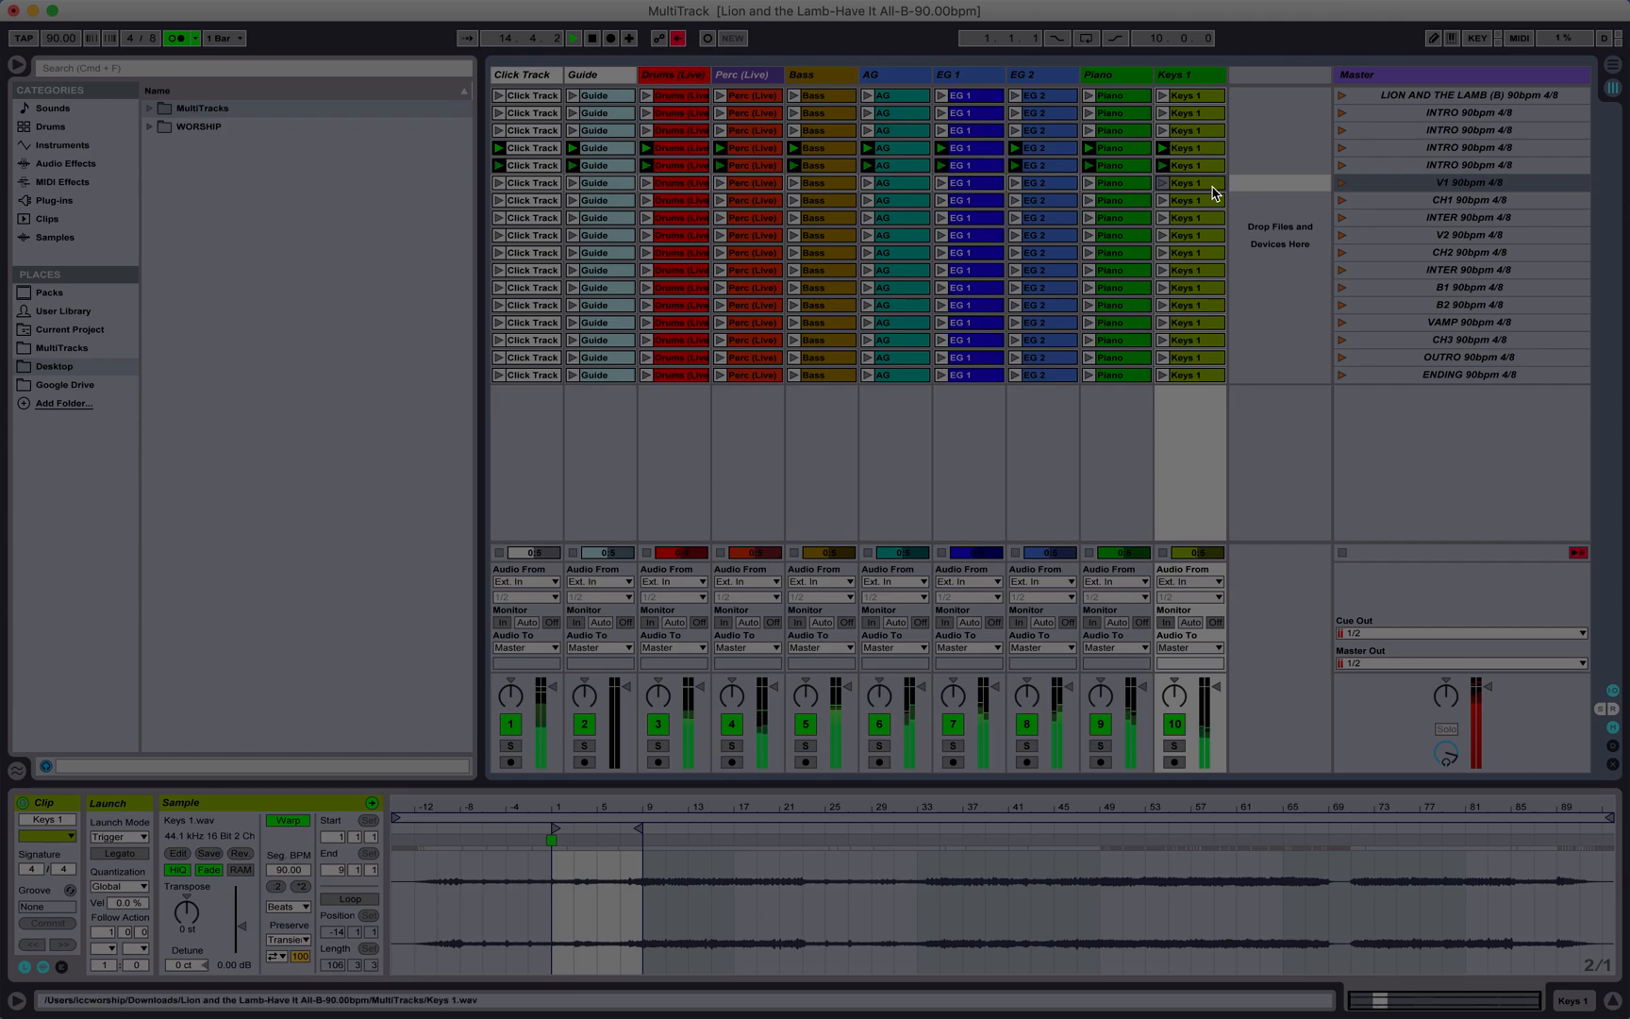
{"action": "left_click_drag", "start_coordinate": [603, 809], "coordinate": [605, 810]}
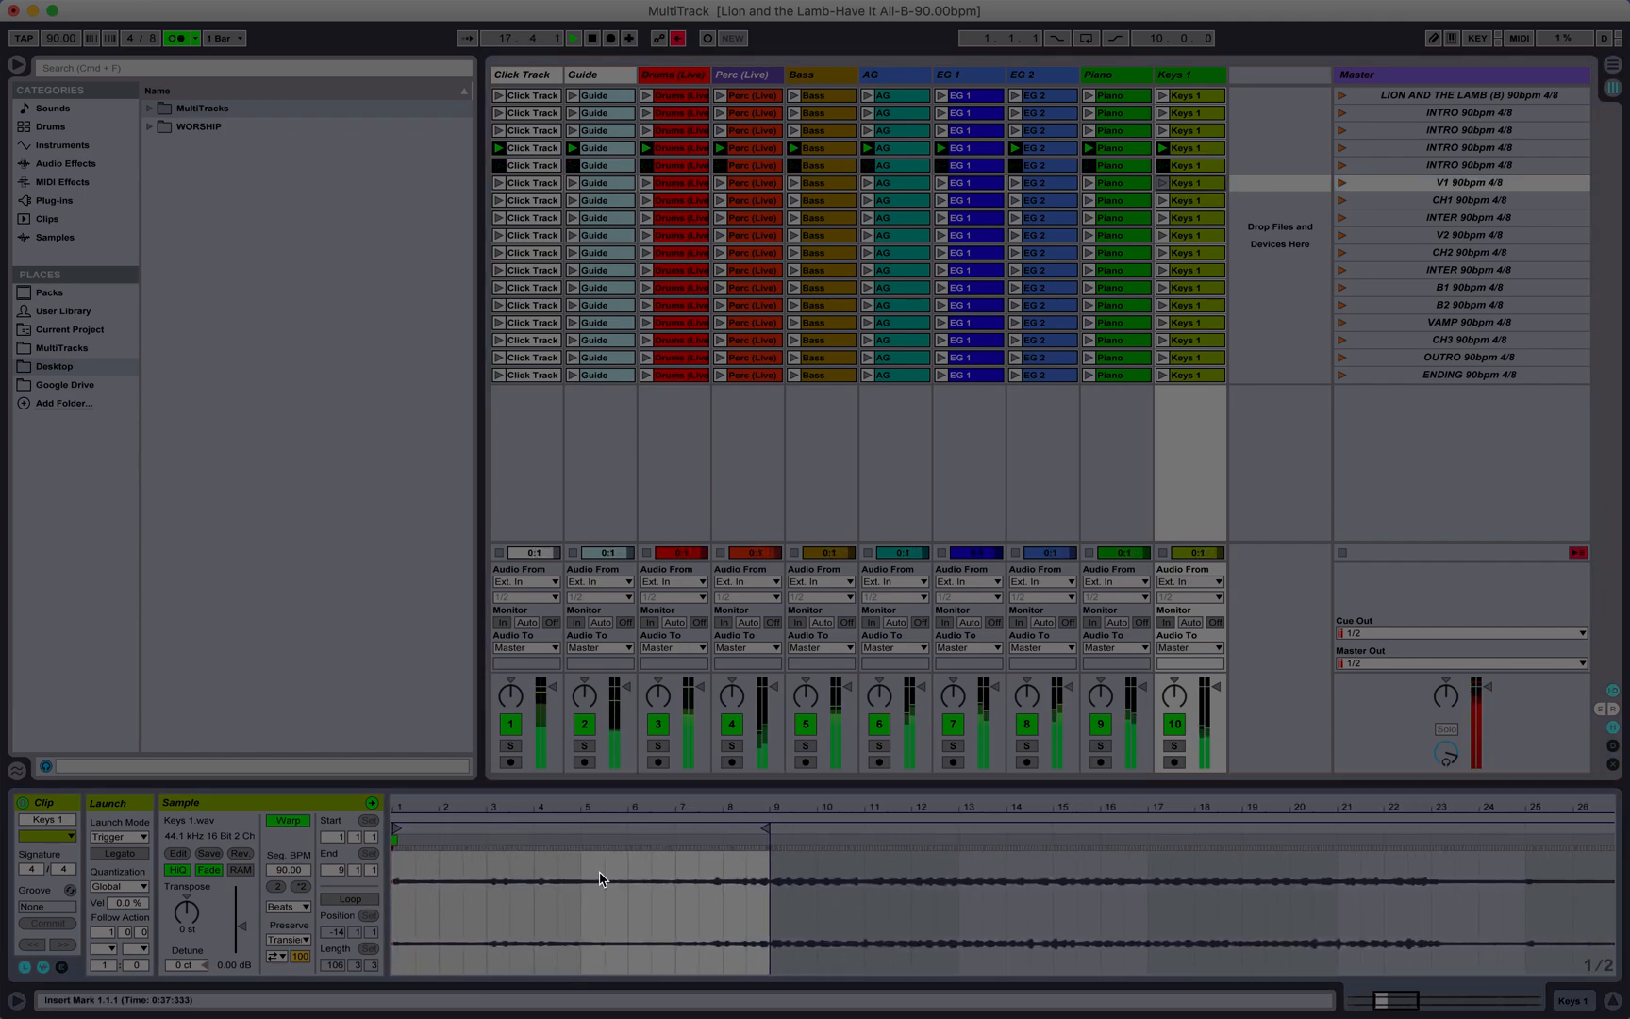
{"action": "scroll", "coordinate": [602, 874], "scroll_direction": "left", "scroll_amount": 5}
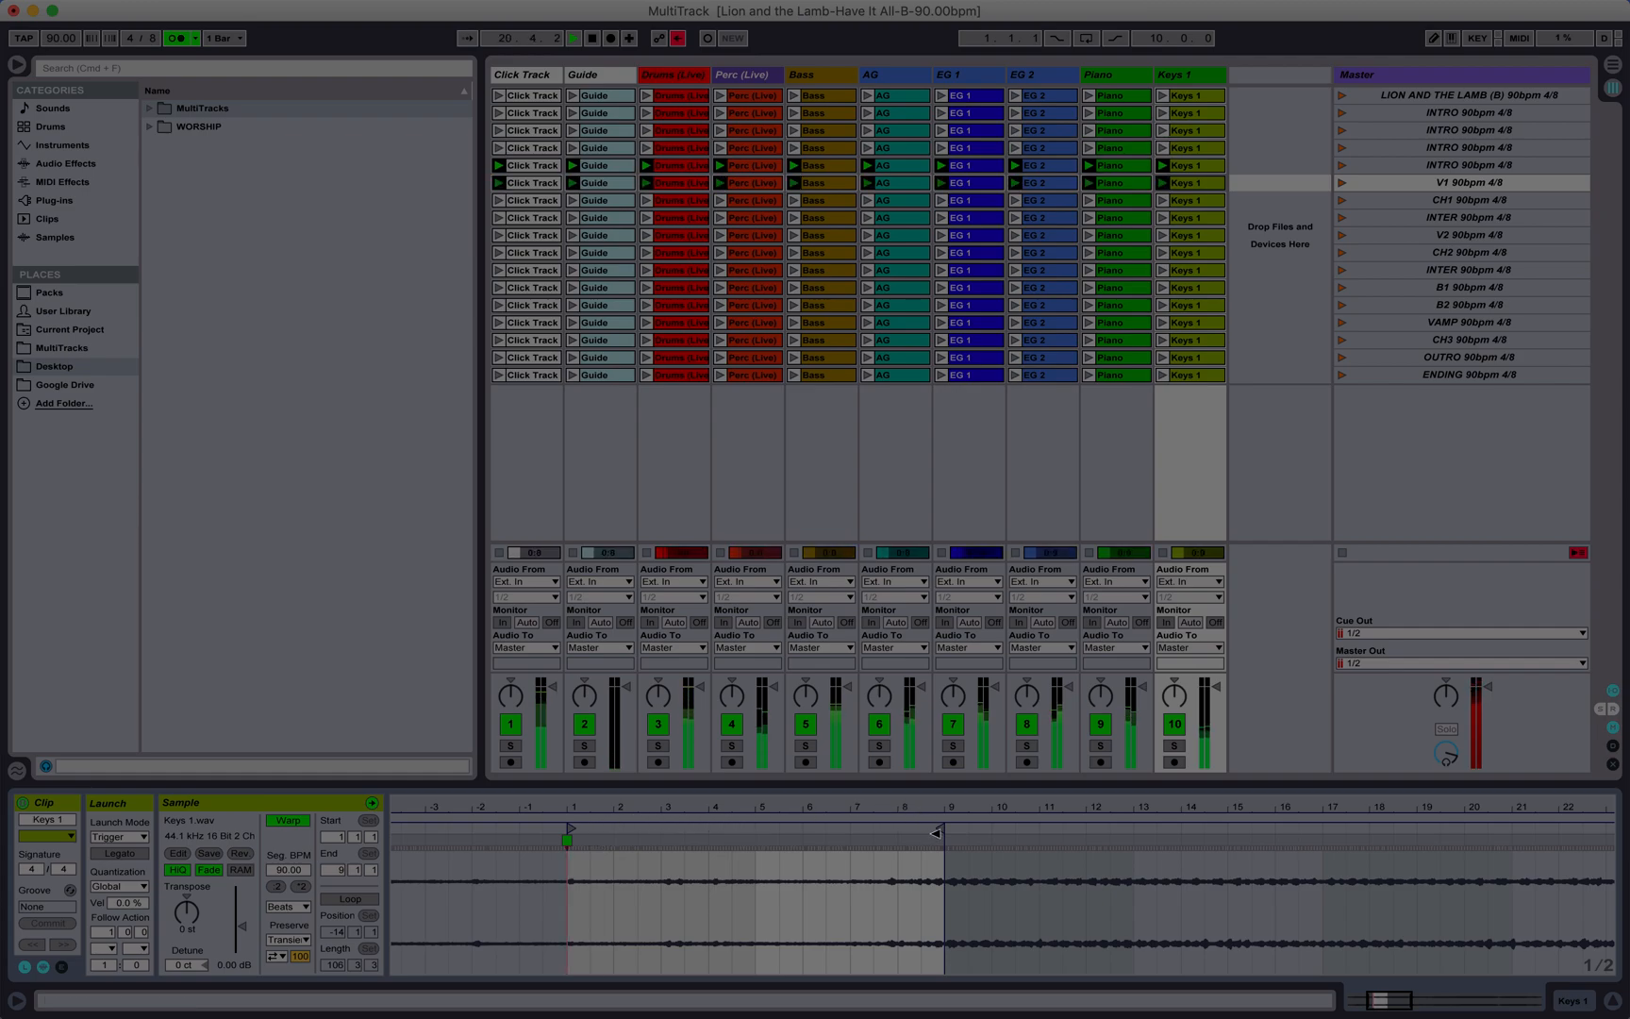
{"action": "left_click", "coordinate": [545, 184]}
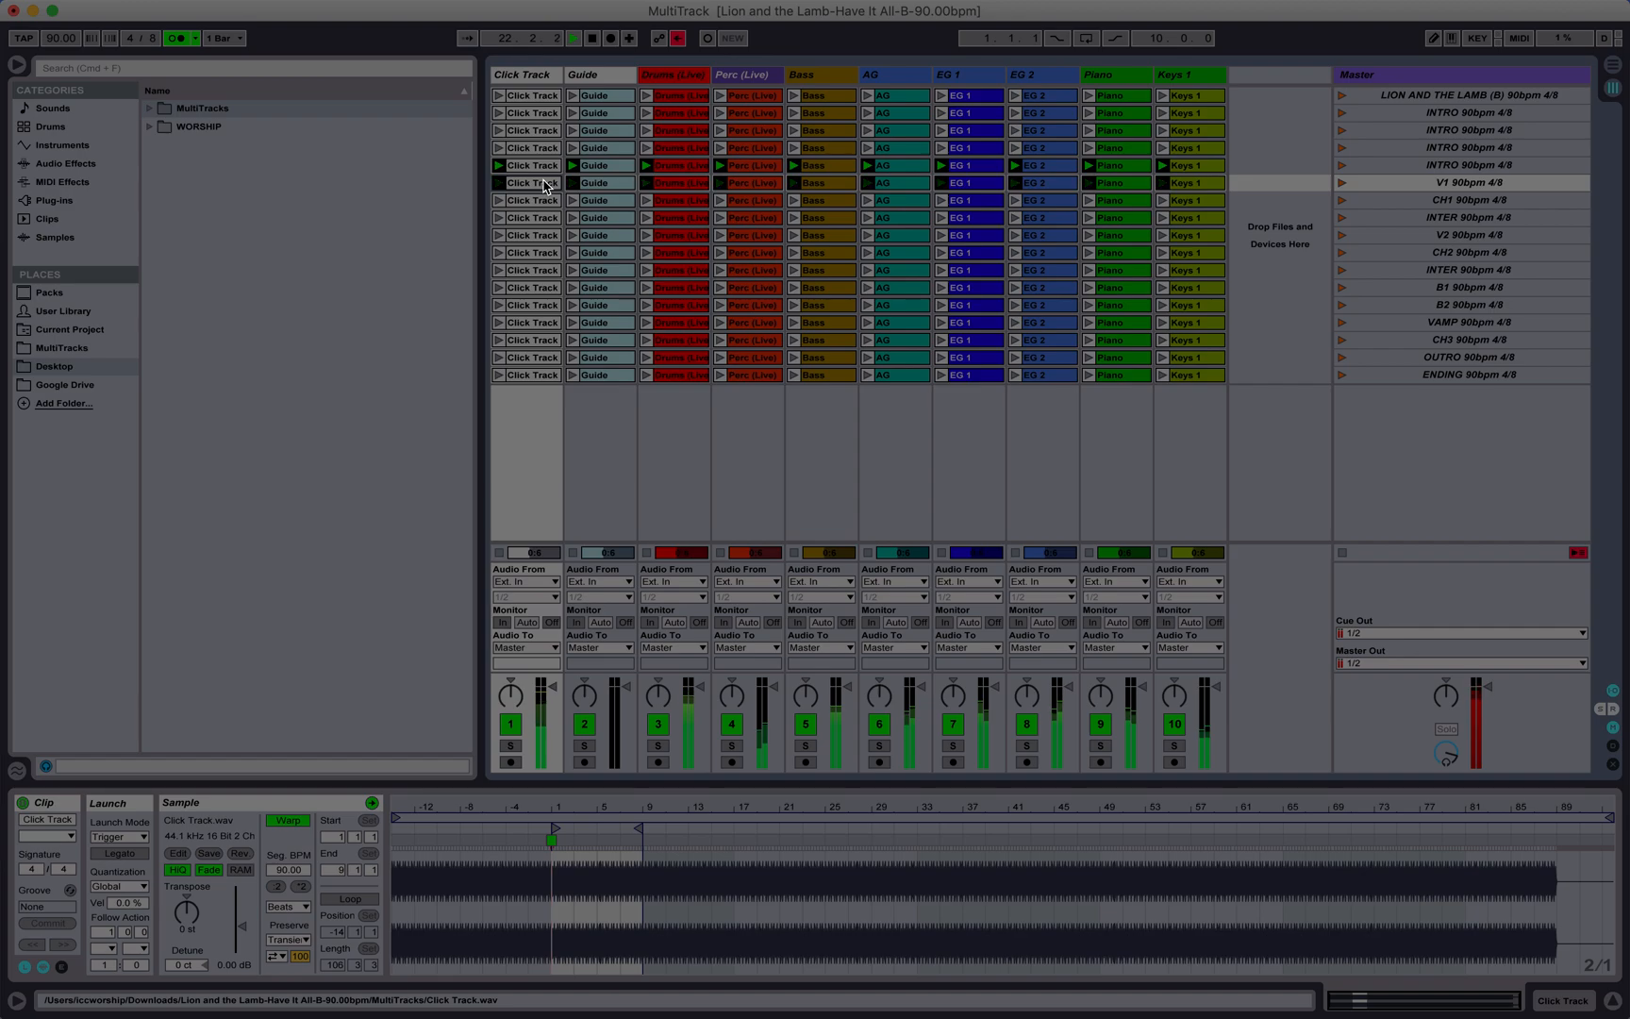
{"action": "left_click", "coordinate": [1201, 184], "text": "shift"}
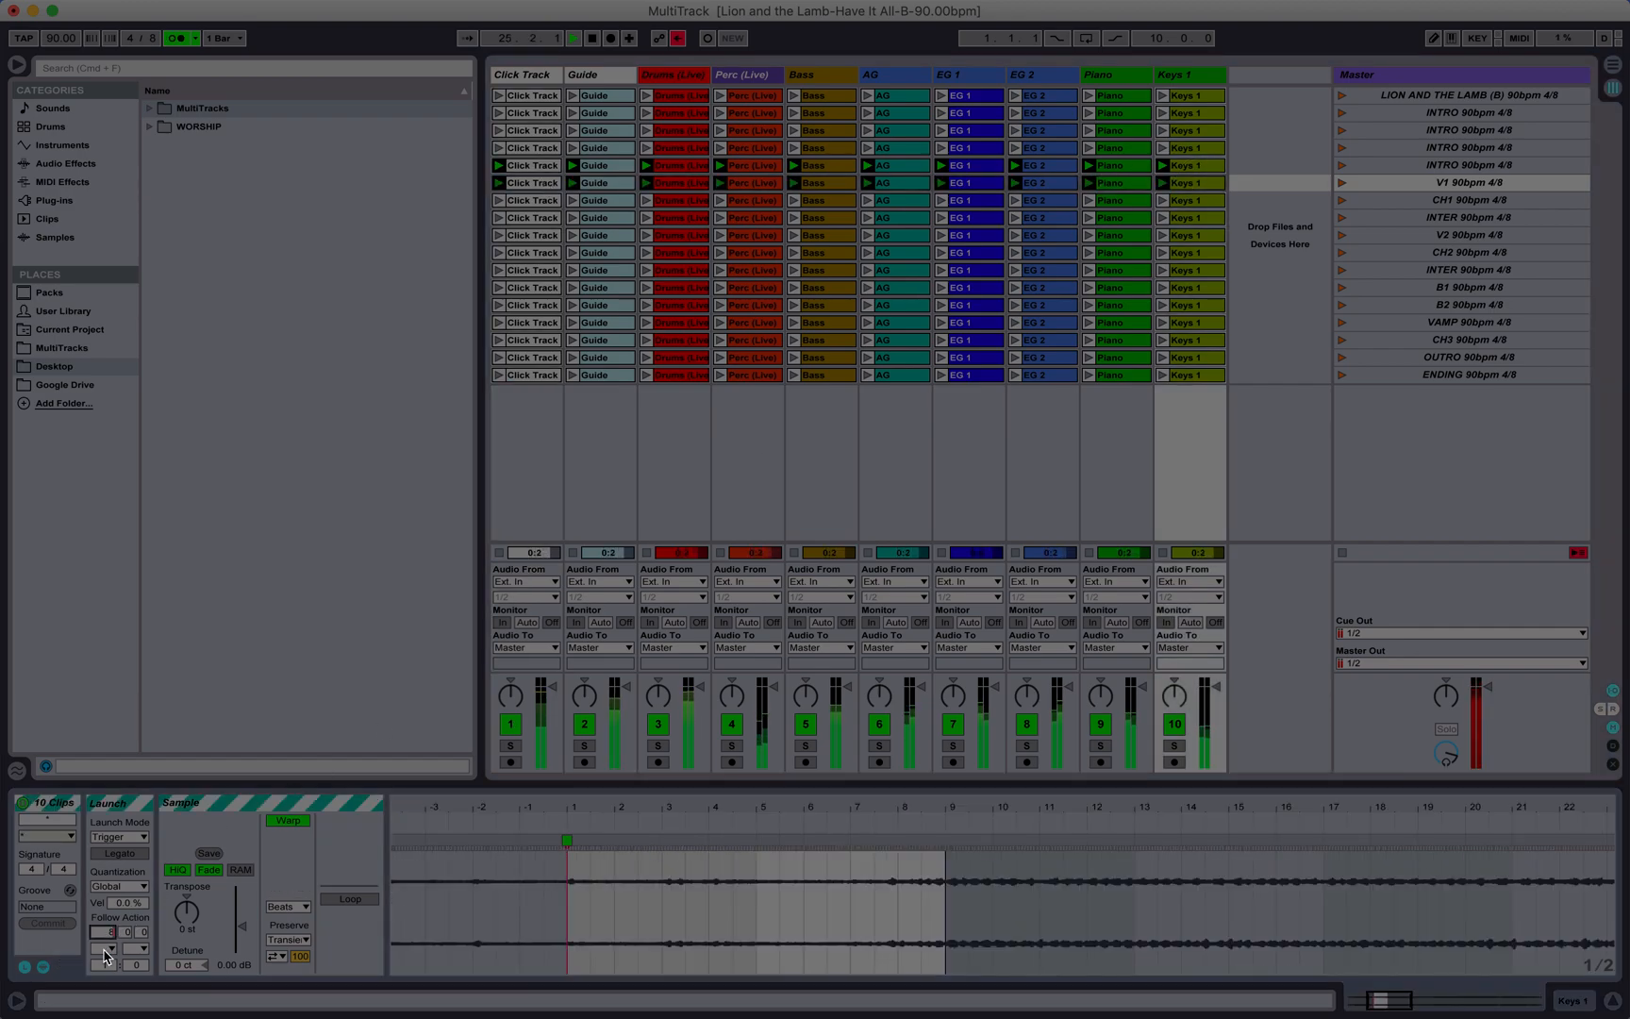
{"action": "left_click", "coordinate": [105, 948]}
{"action": "left_click", "coordinate": [130, 880]}
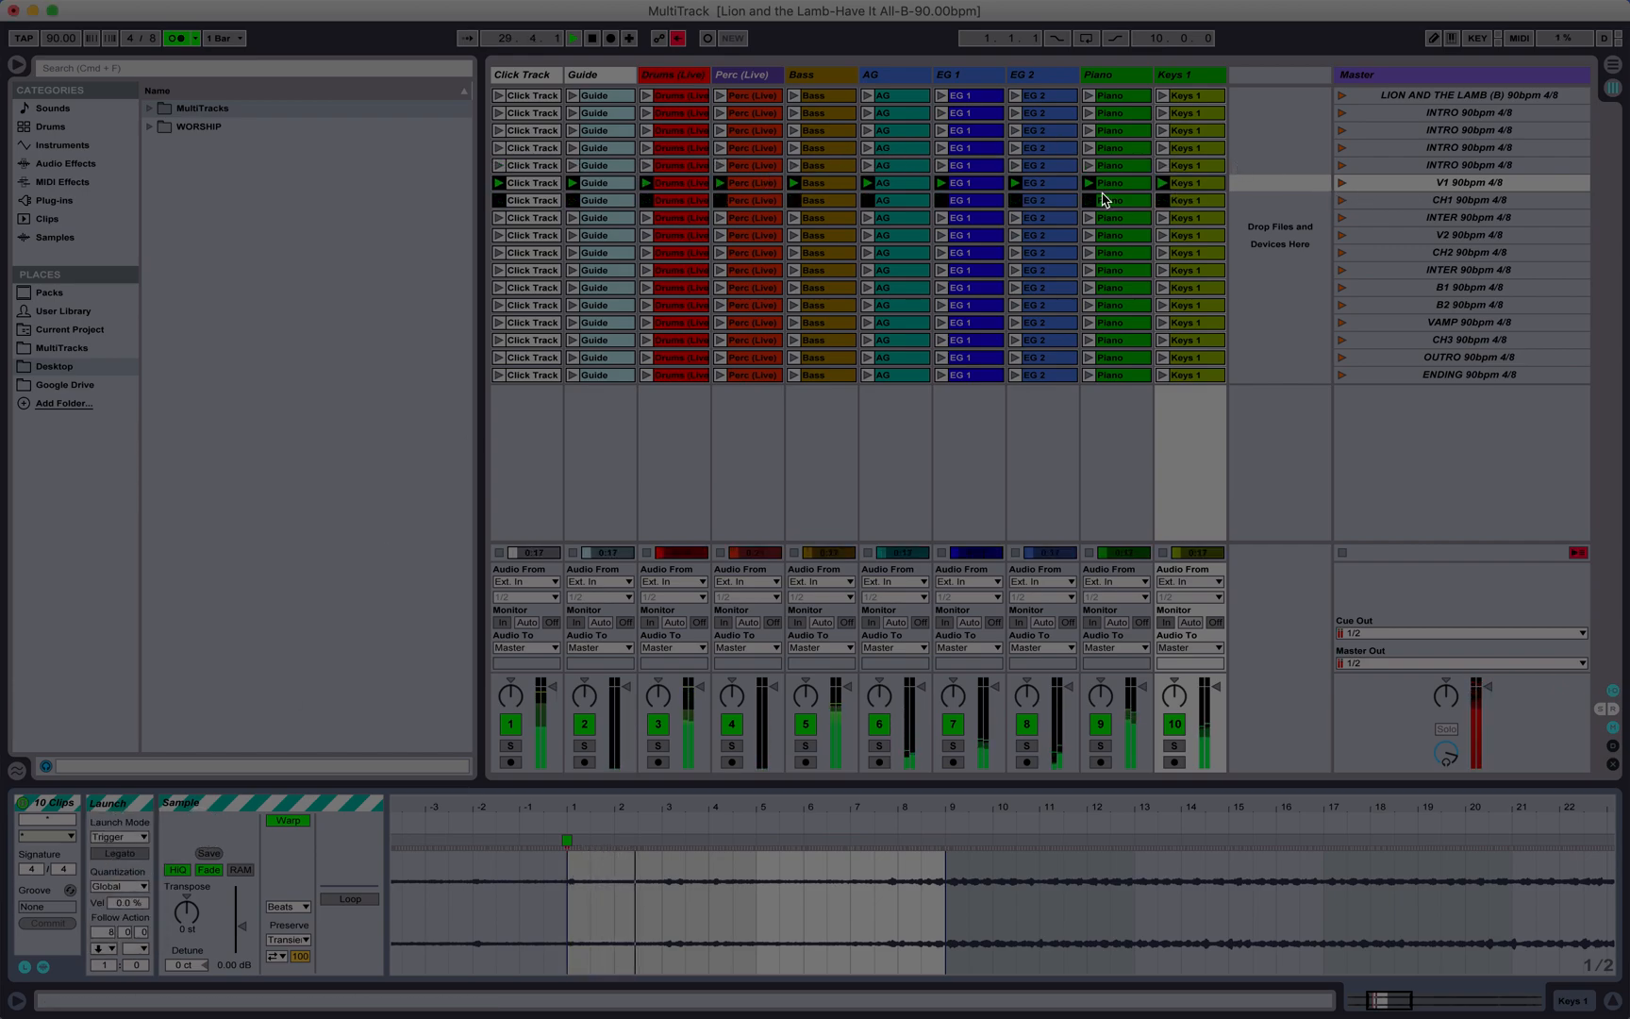
Step: Check the CH1 clip length in bars and set the follow action of all ten CH1 clips to Next after 14 bars
{"action": "left_click", "coordinate": [544, 201]}
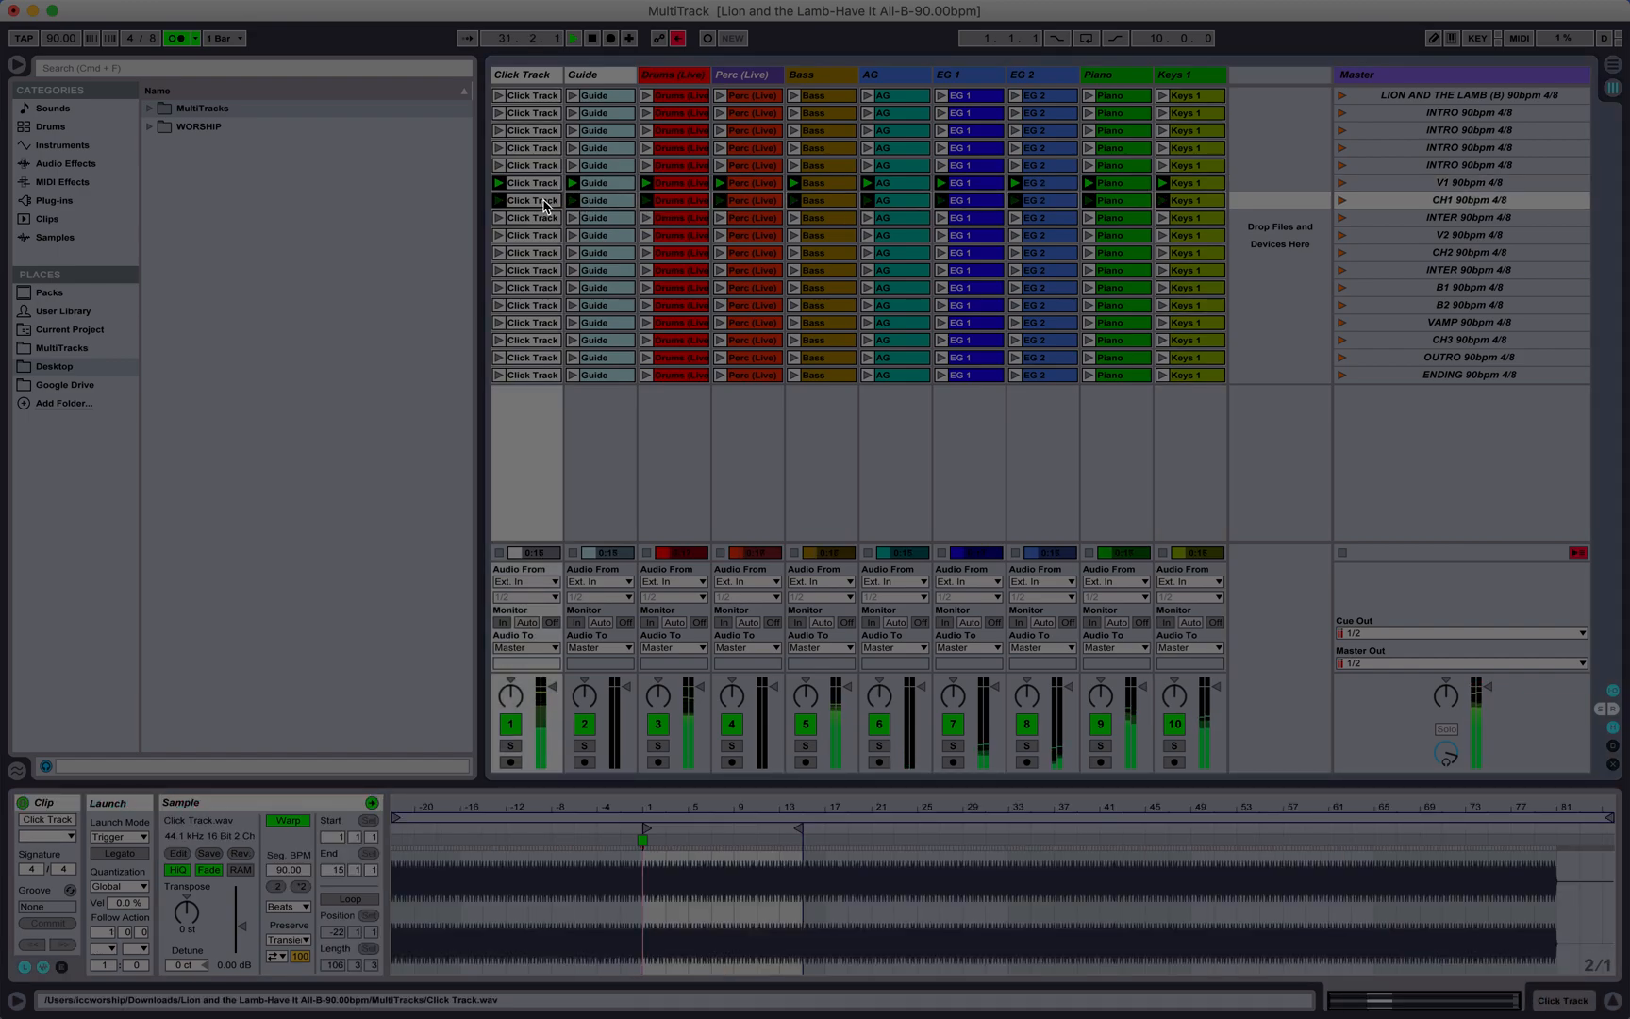
{"action": "left_click_drag", "start_coordinate": [829, 809], "coordinate": [829, 900]}
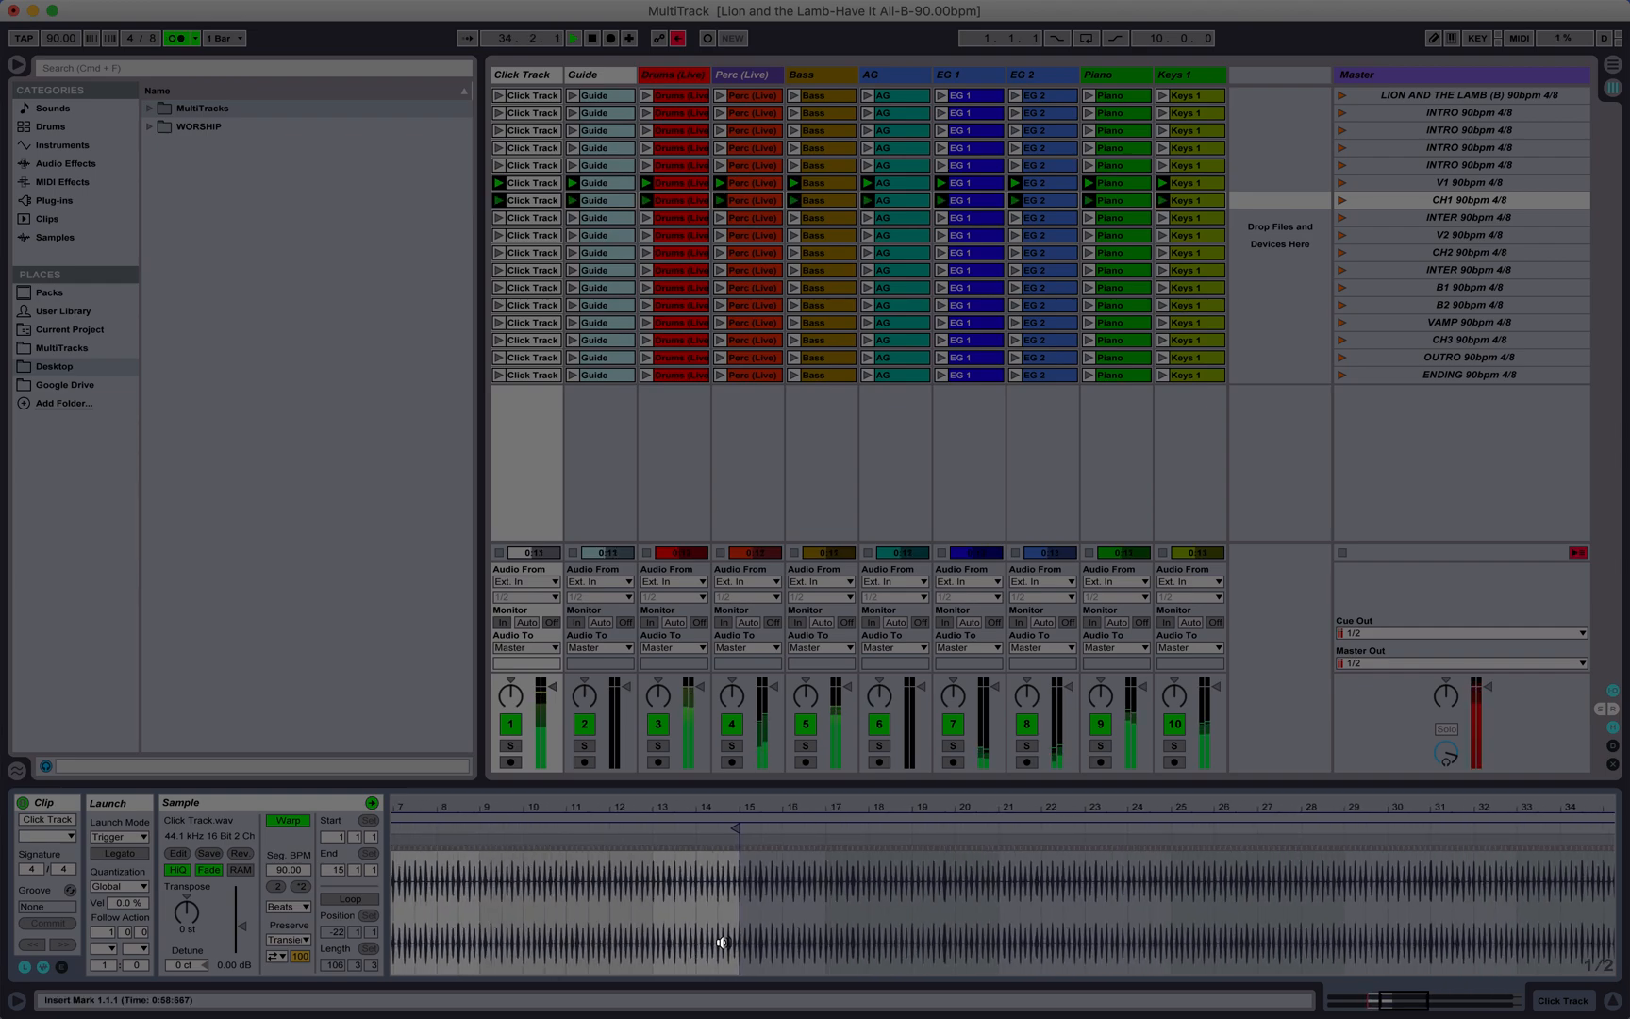
{"action": "scroll", "coordinate": [721, 941], "scroll_direction": "left", "scroll_amount": 5}
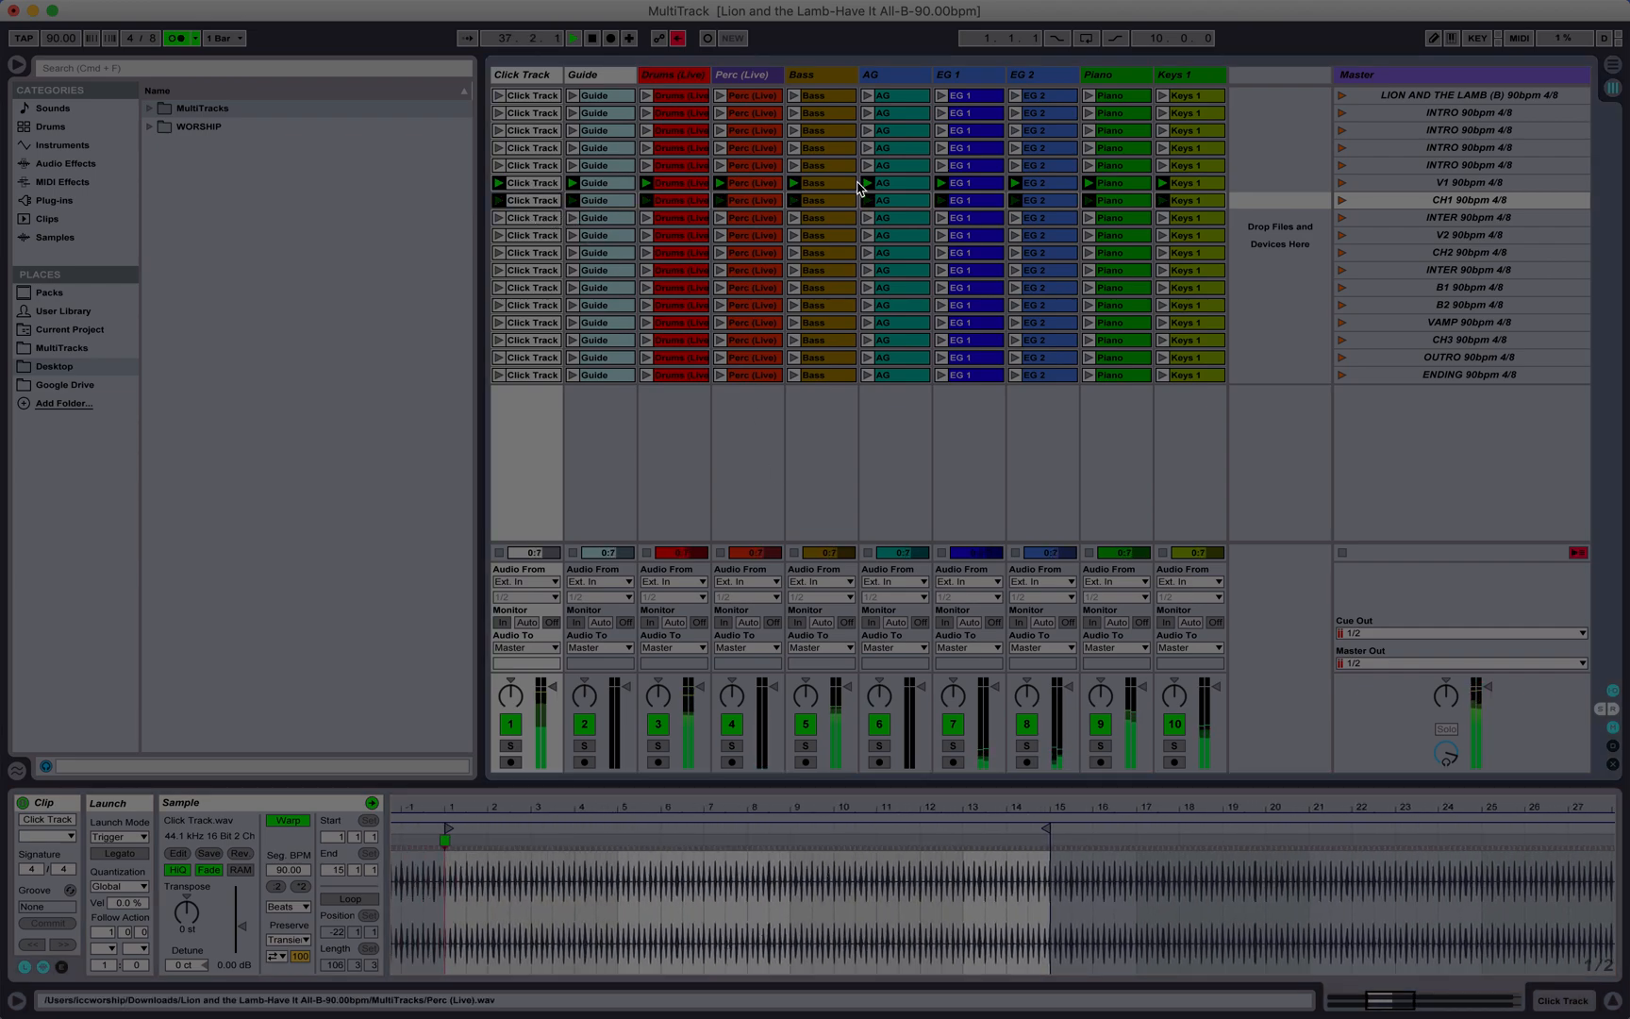
{"action": "left_click", "coordinate": [1217, 201], "text": "shift"}
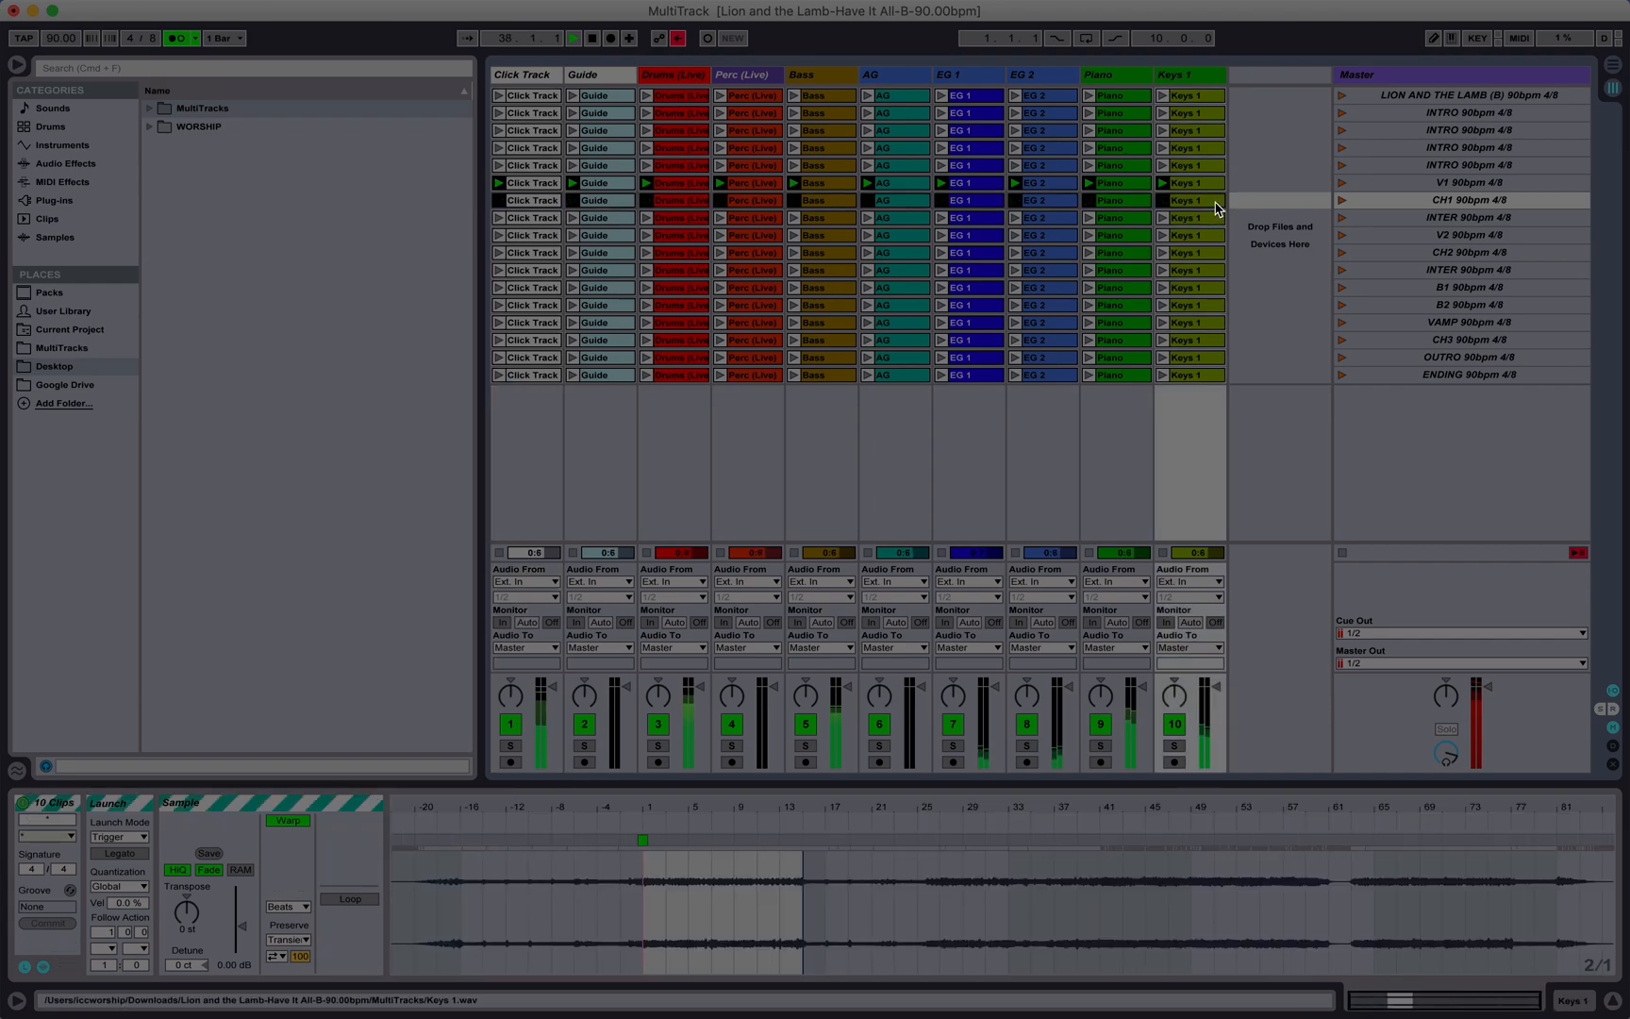
{"action": "left_click", "coordinate": [106, 948]}
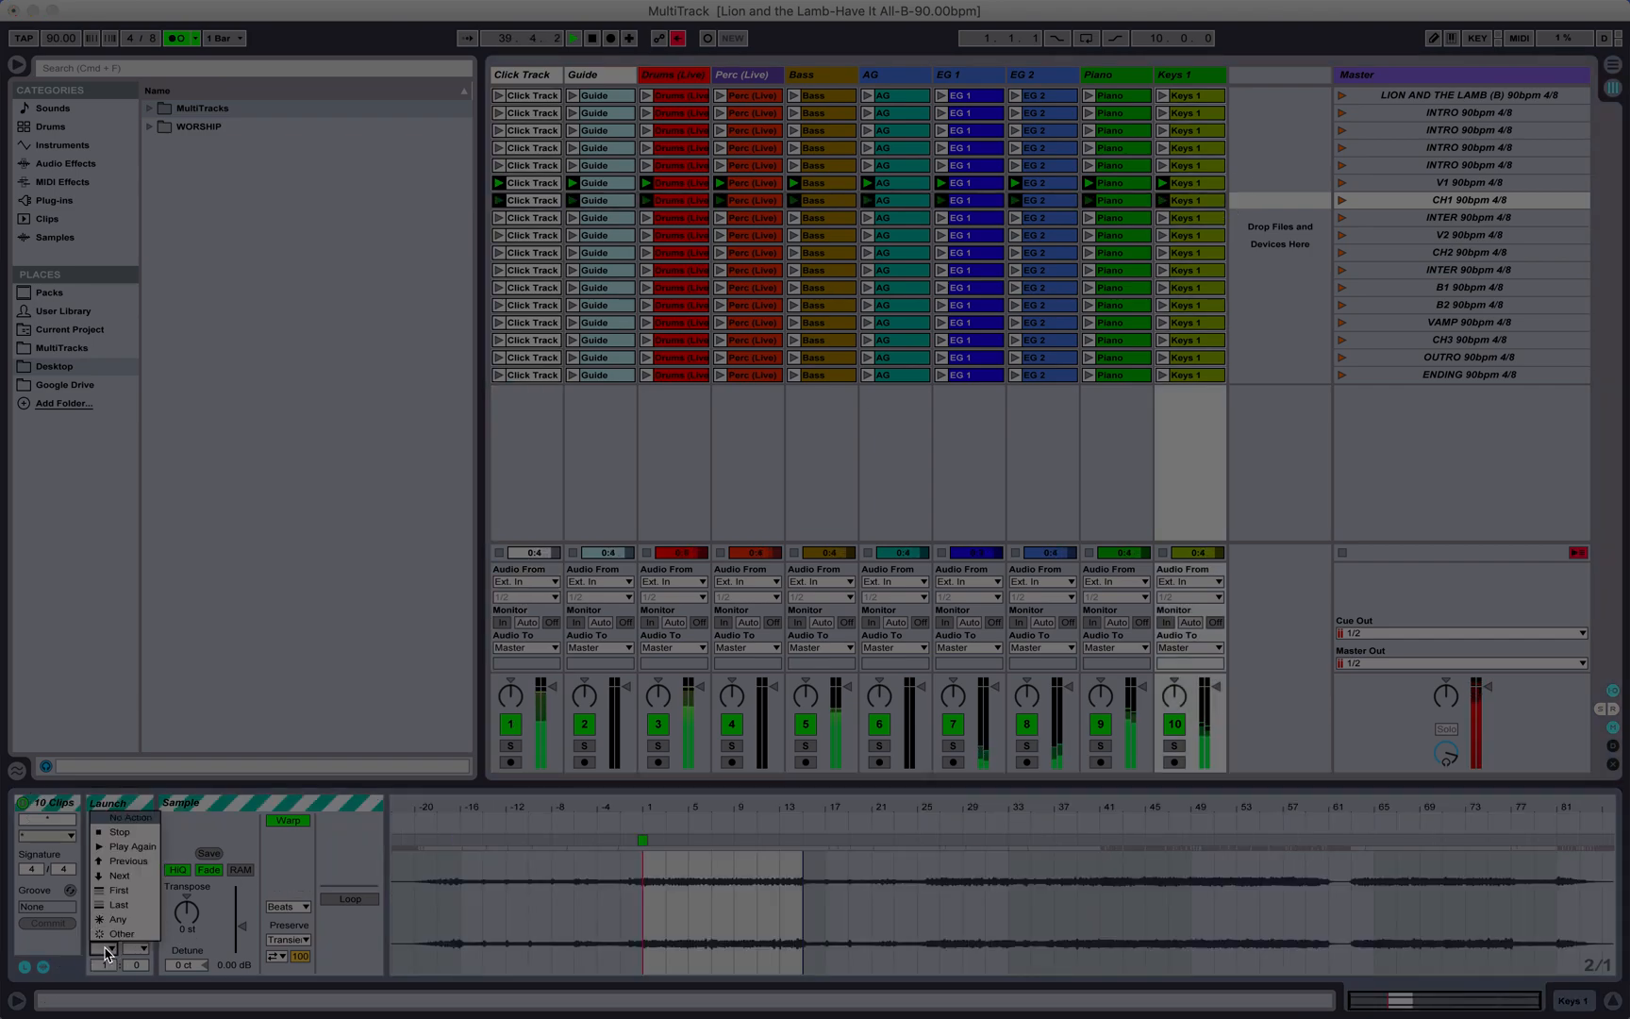
{"action": "left_click", "coordinate": [118, 875]}
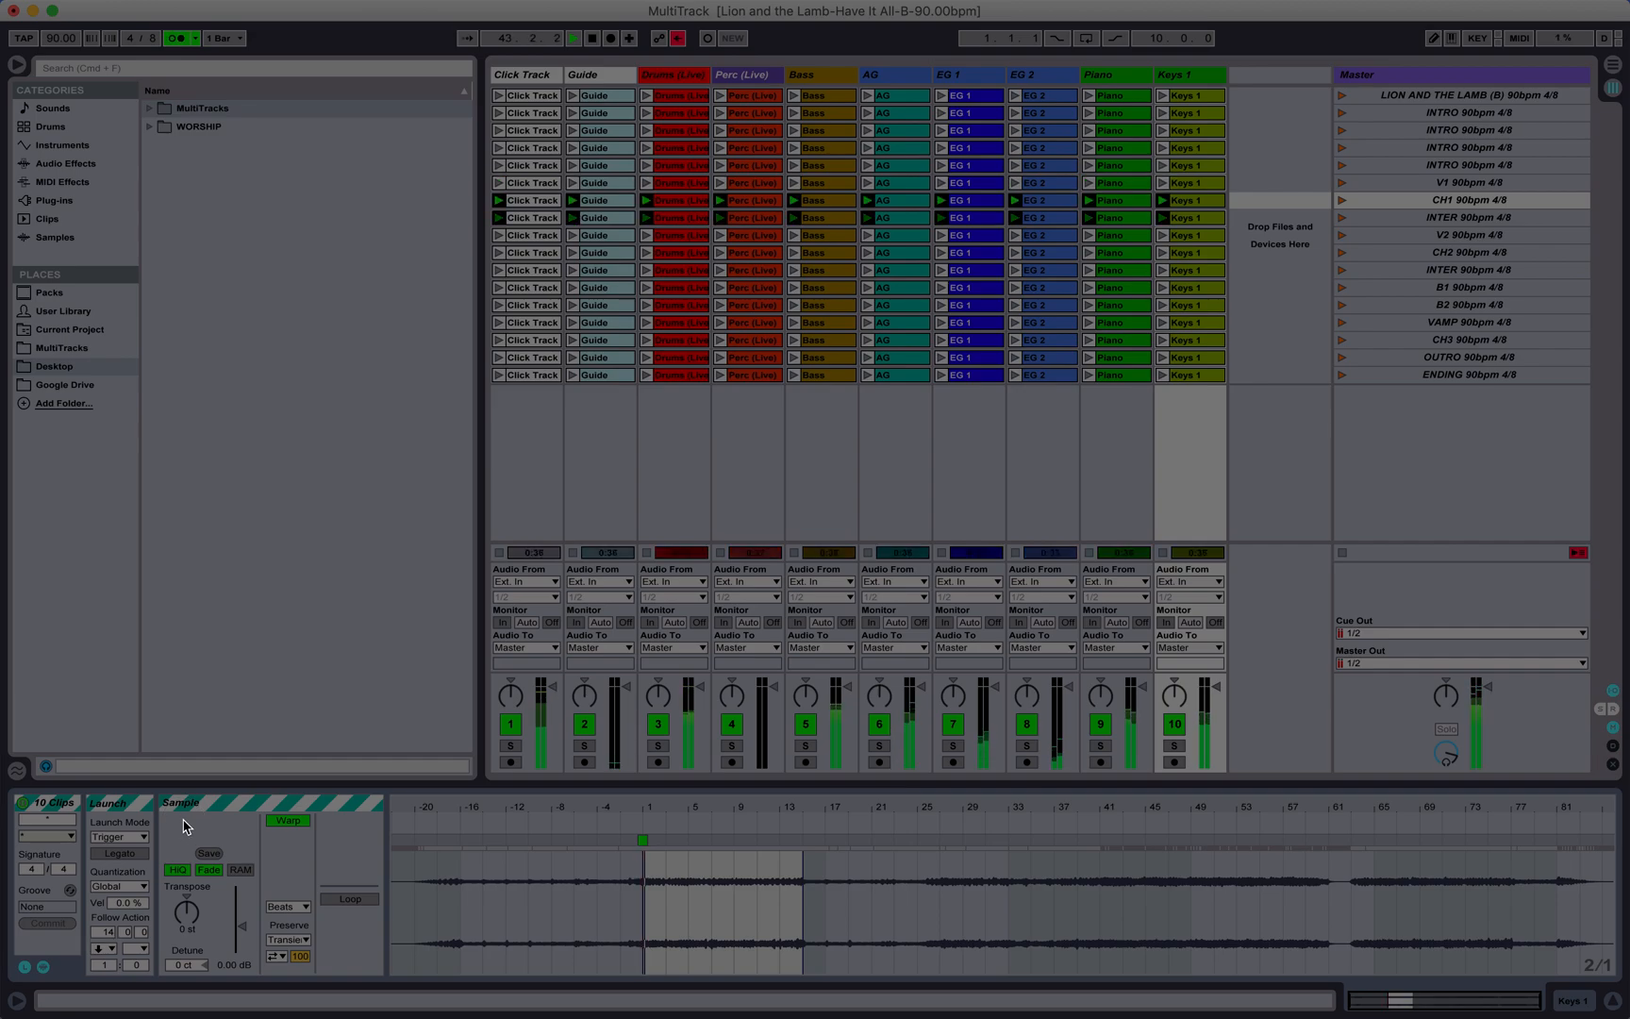
Step: Check the first INTER clip's length and set the follow action of all ten clips in that scene to Next after 4 bars
{"action": "left_click", "coordinate": [538, 218]}
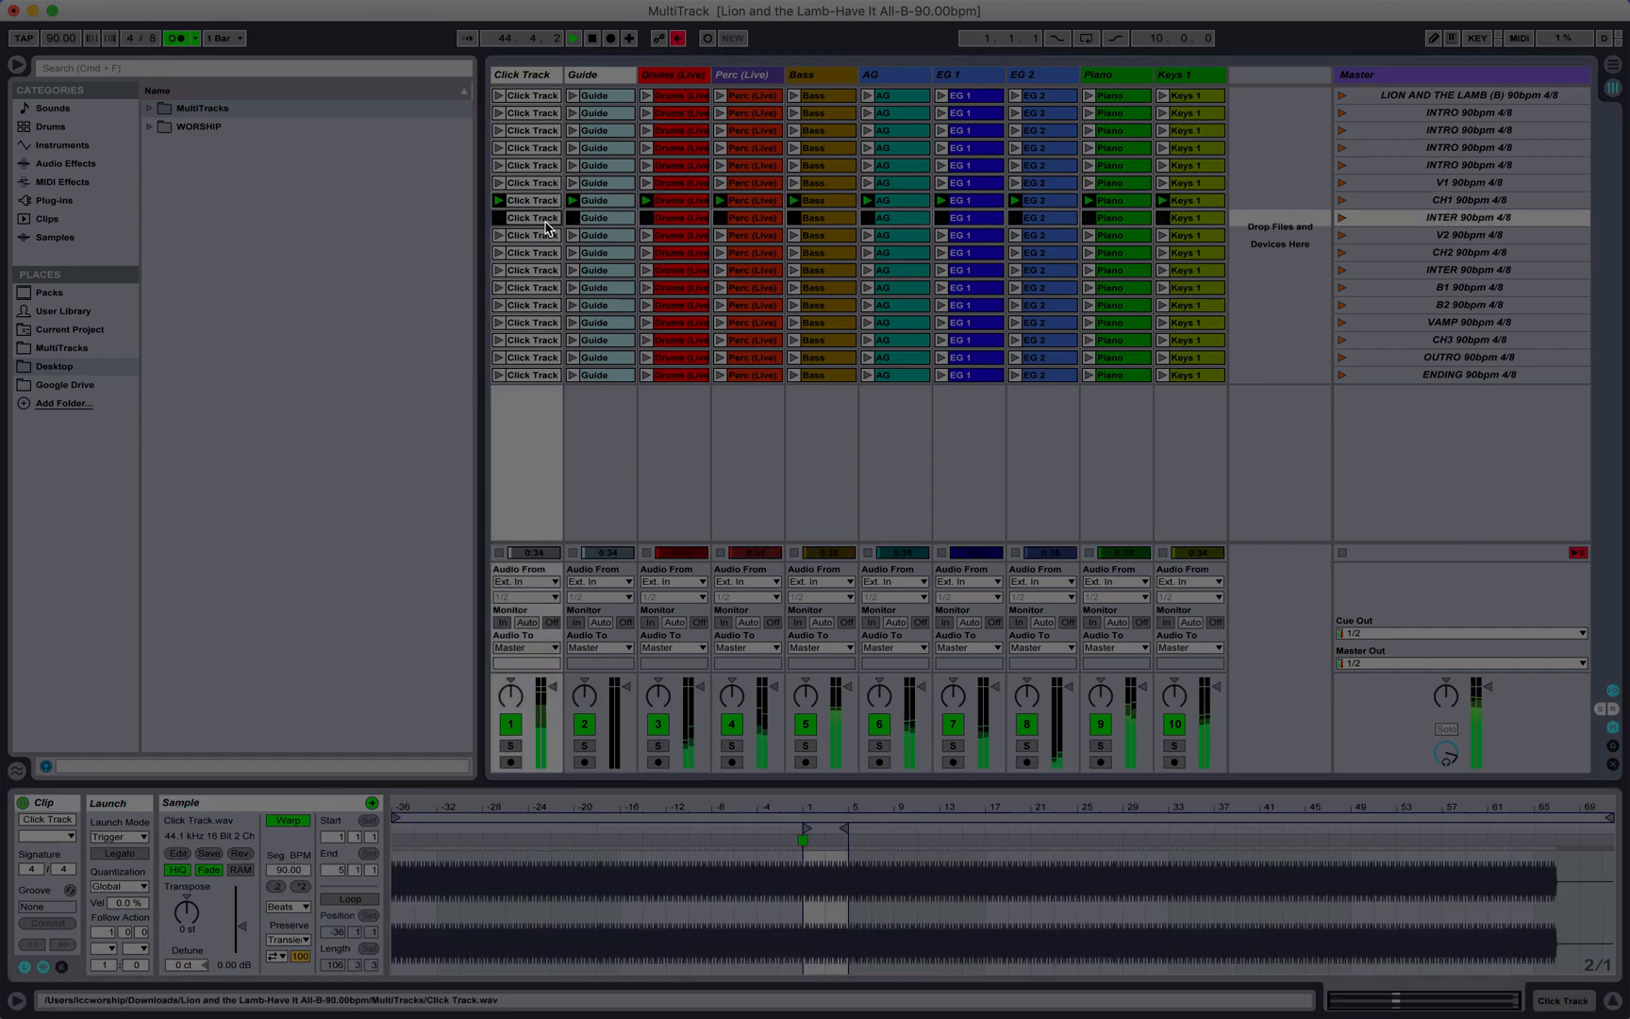
{"action": "scroll", "coordinate": [840, 801], "scroll_direction": "up", "scroll_amount": 10}
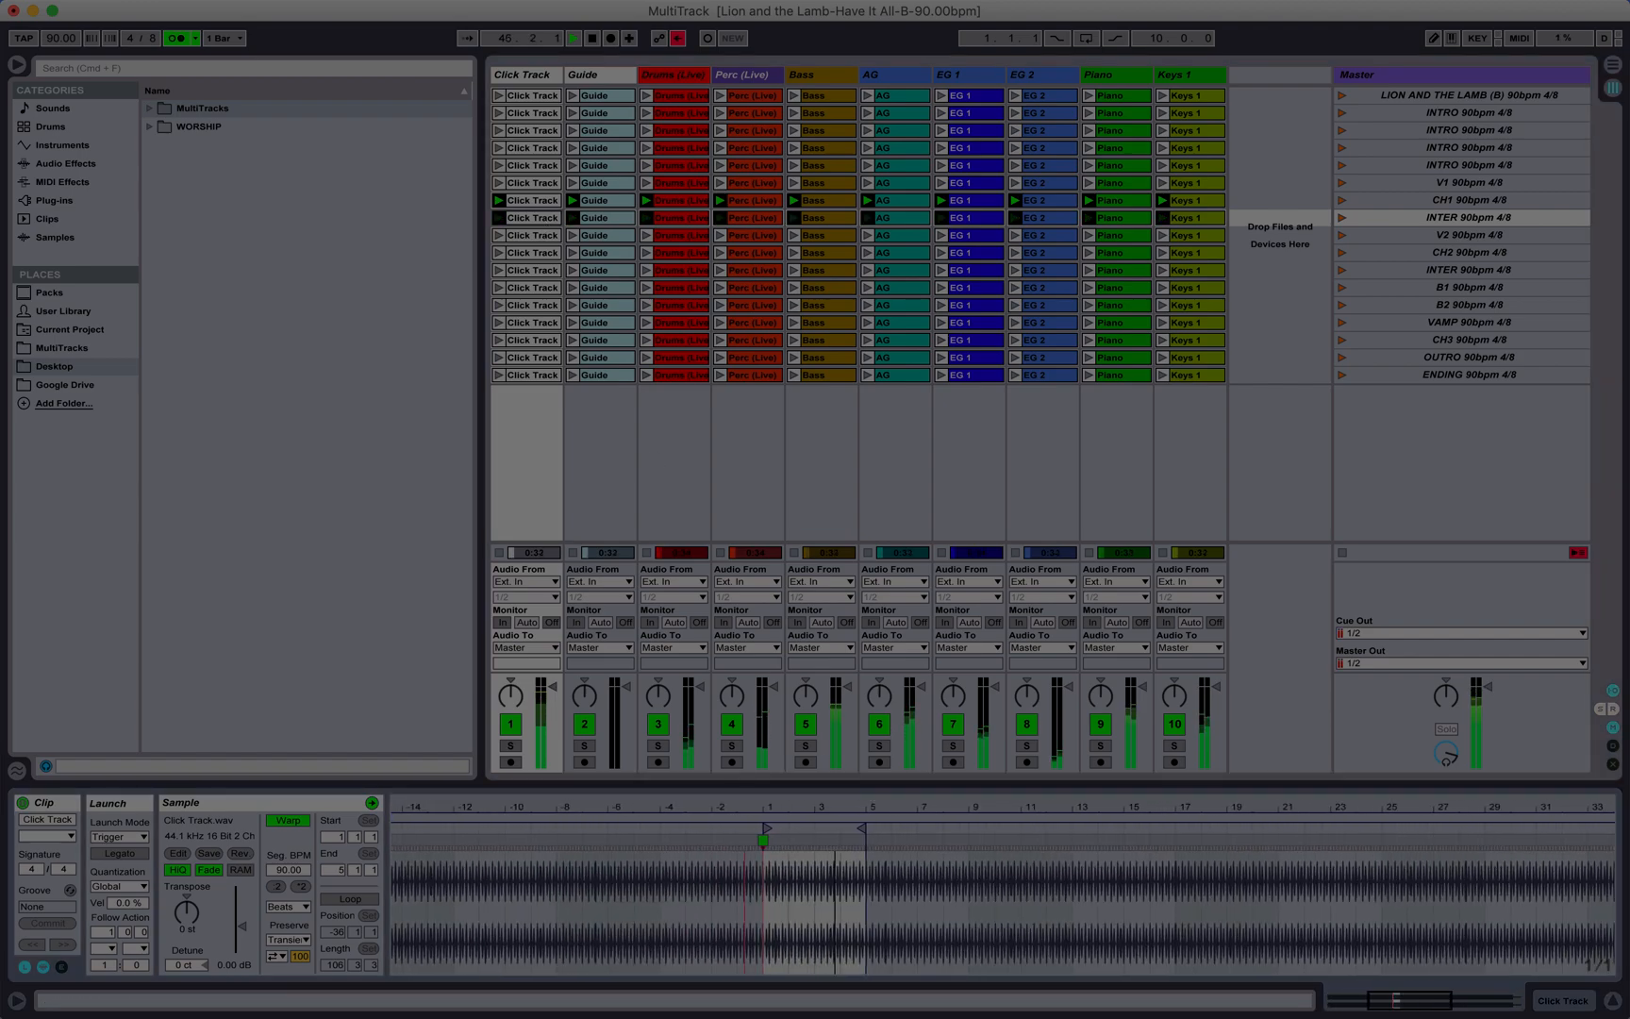
{"action": "left_click_drag", "start_coordinate": [838, 803], "coordinate": [837, 800]}
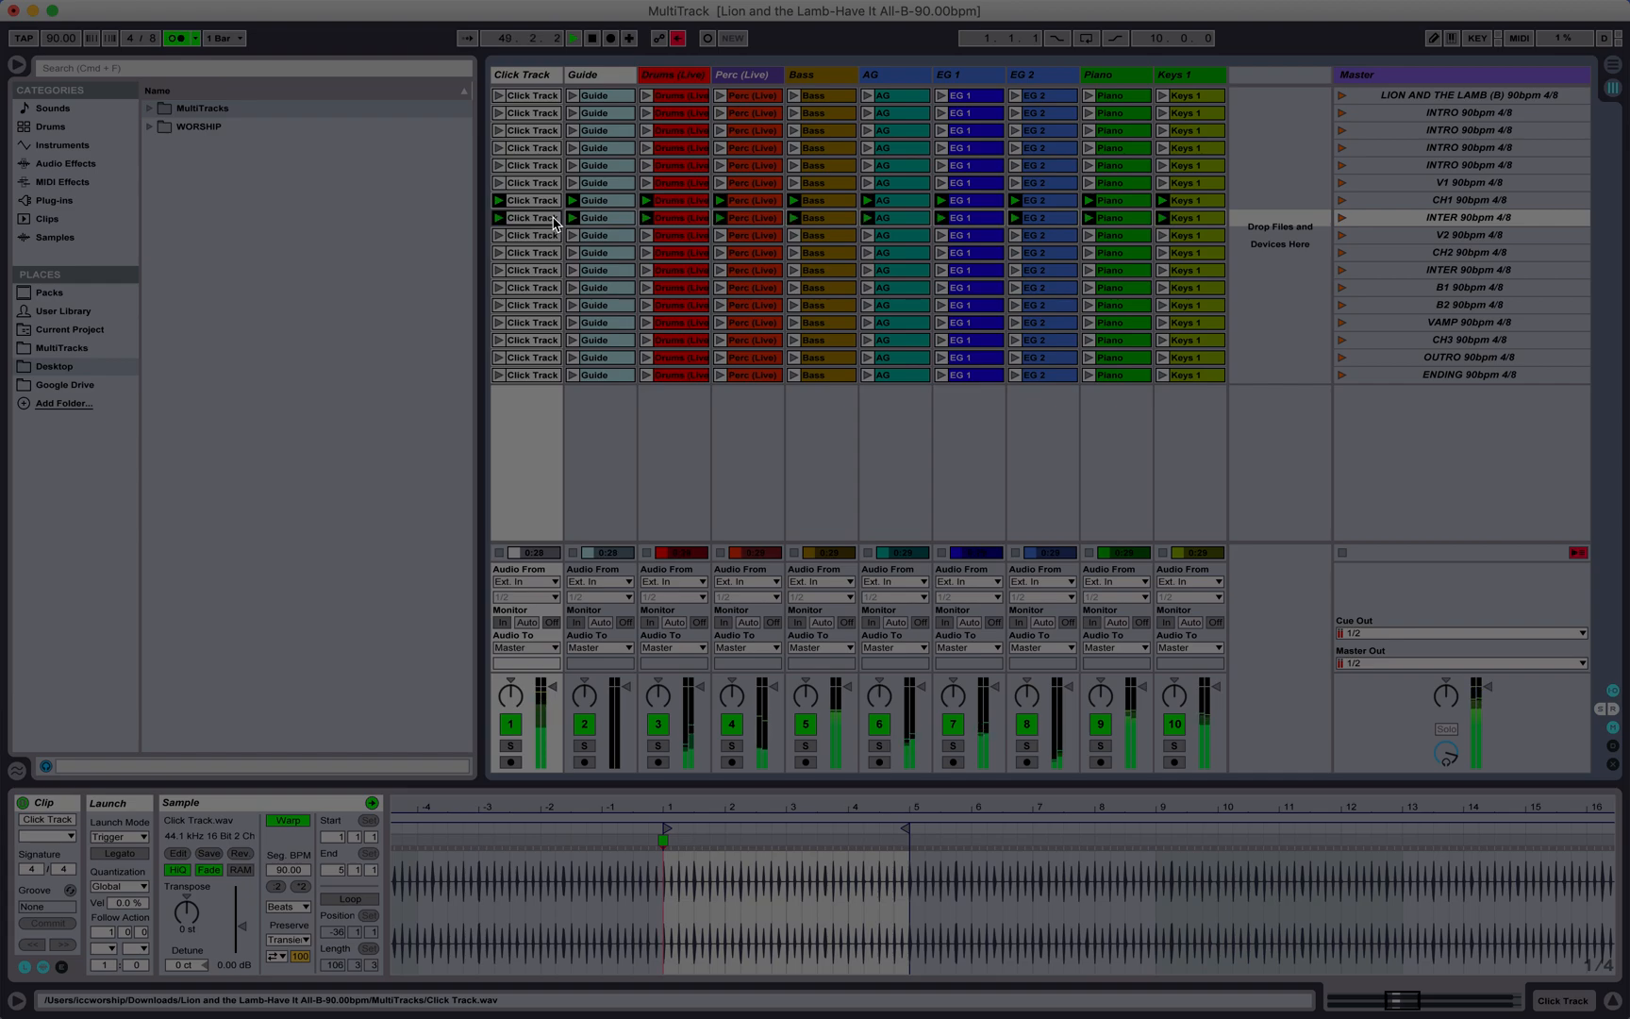
{"action": "left_click", "coordinate": [1197, 218], "text": "shift"}
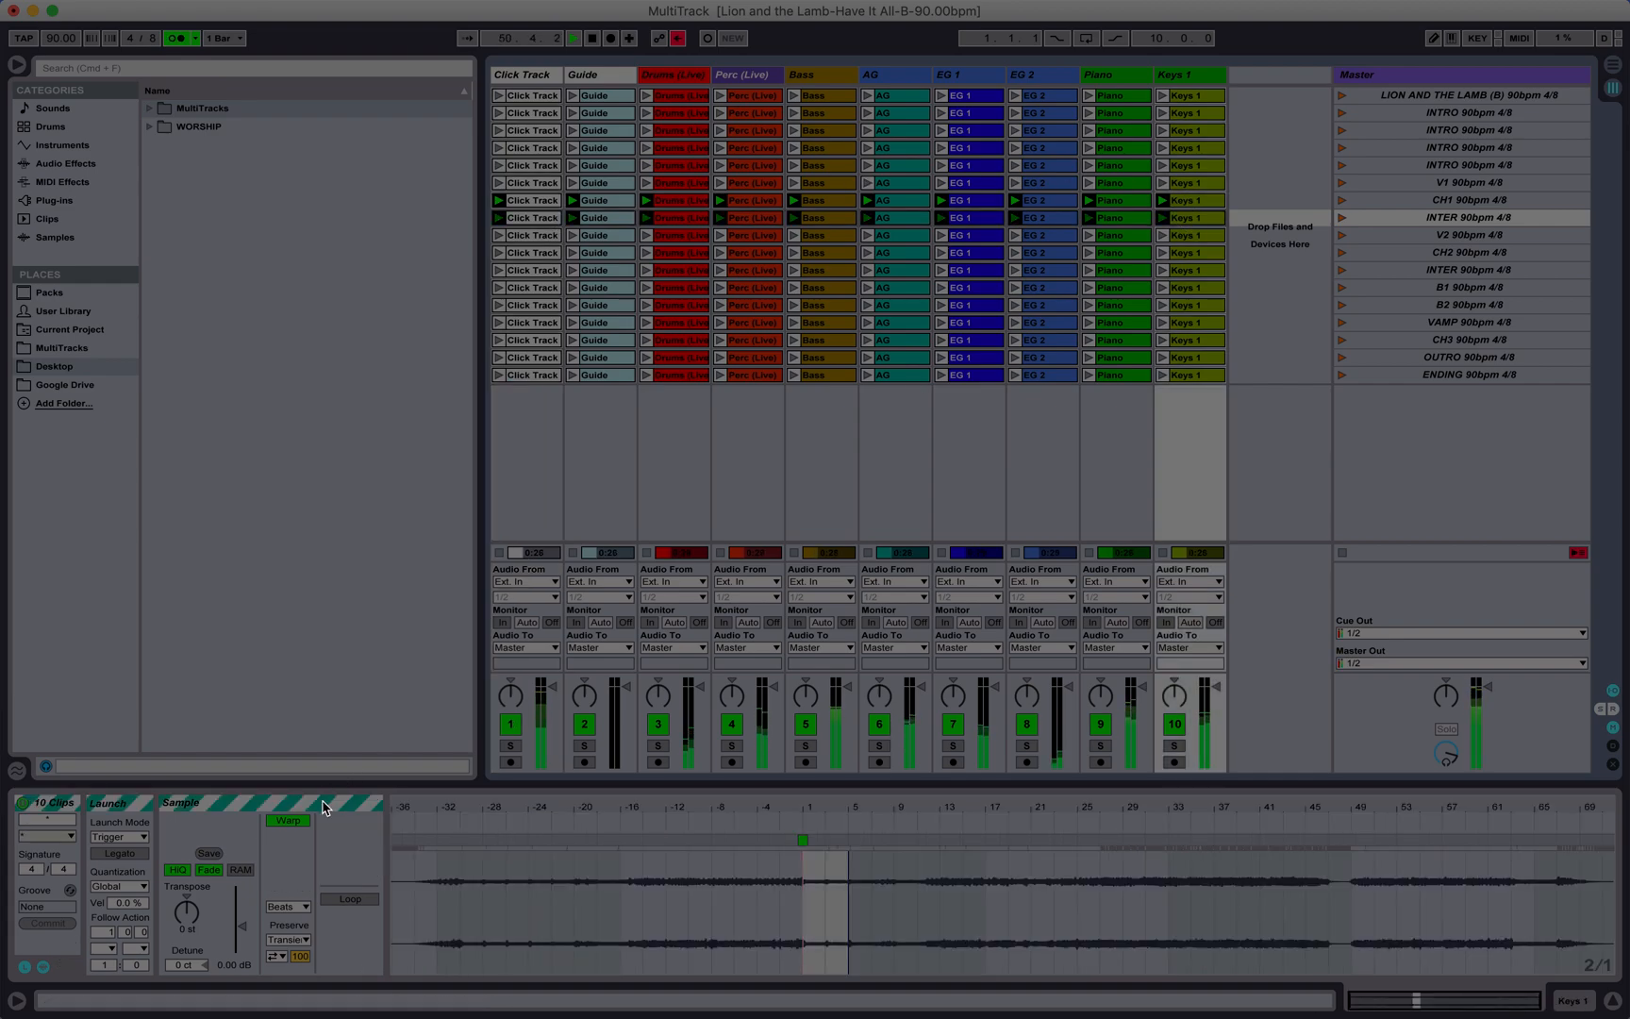
{"action": "left_click", "coordinate": [106, 948]}
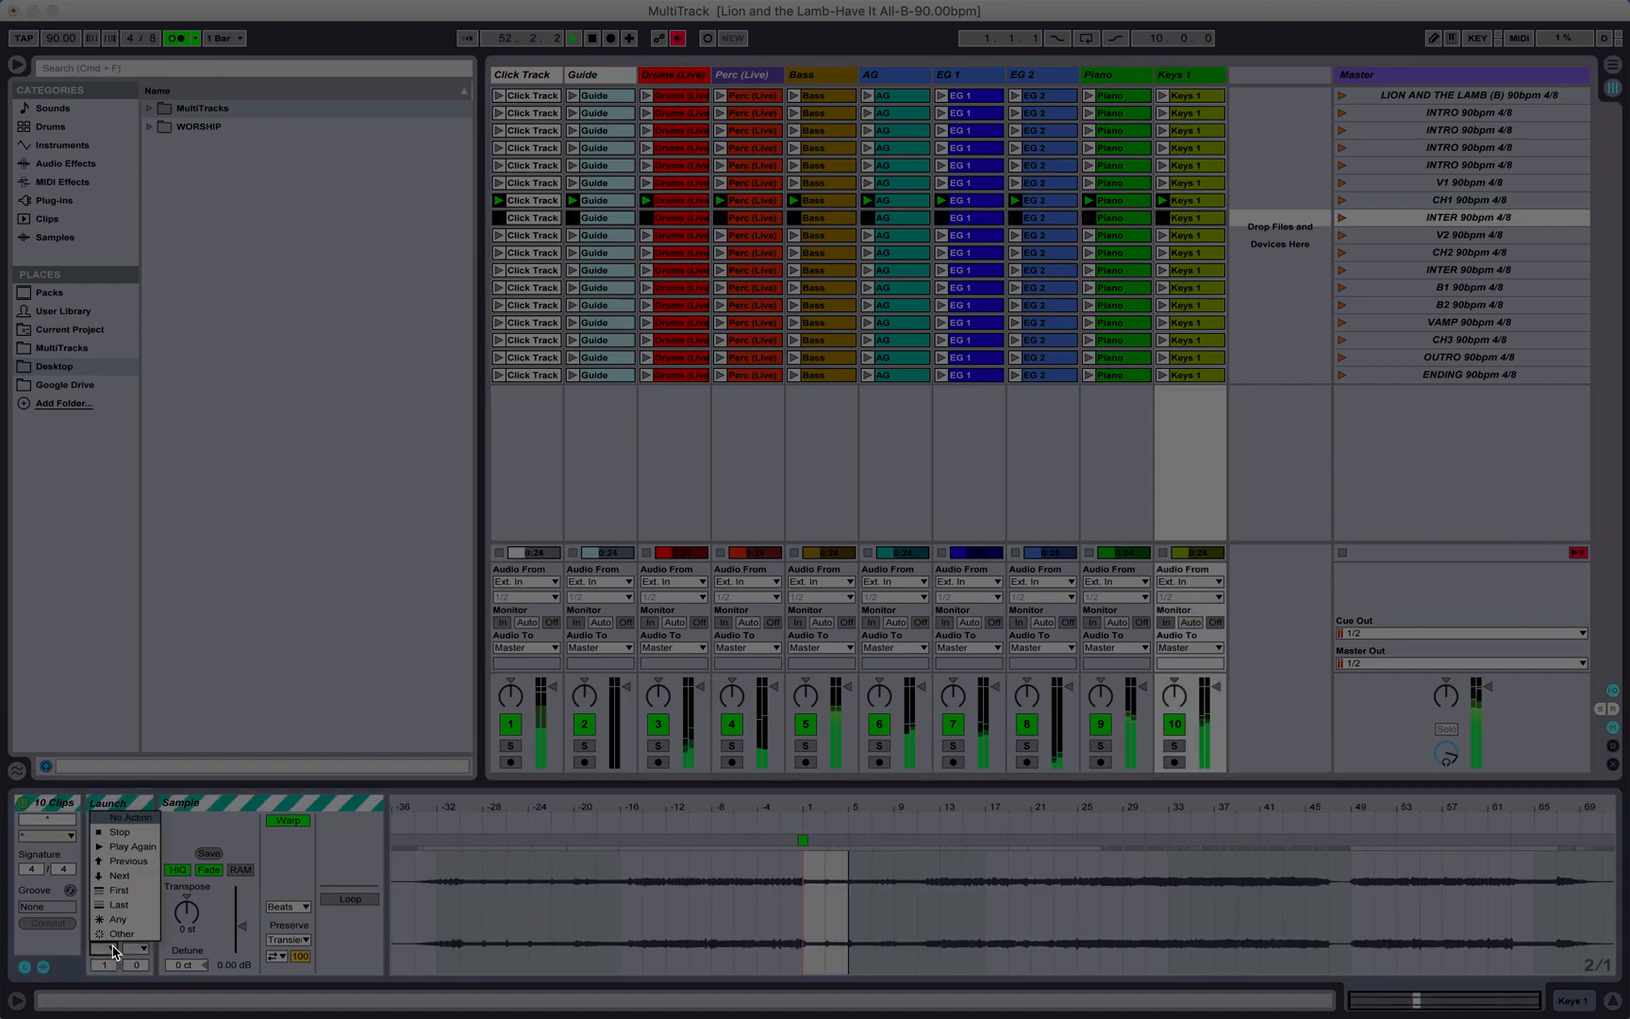
{"action": "left_click", "coordinate": [130, 887]}
Step: Check the V2 clip length in bars and set the follow action of all ten V2 clips to Next after 8 bars
{"action": "left_click", "coordinate": [544, 241]}
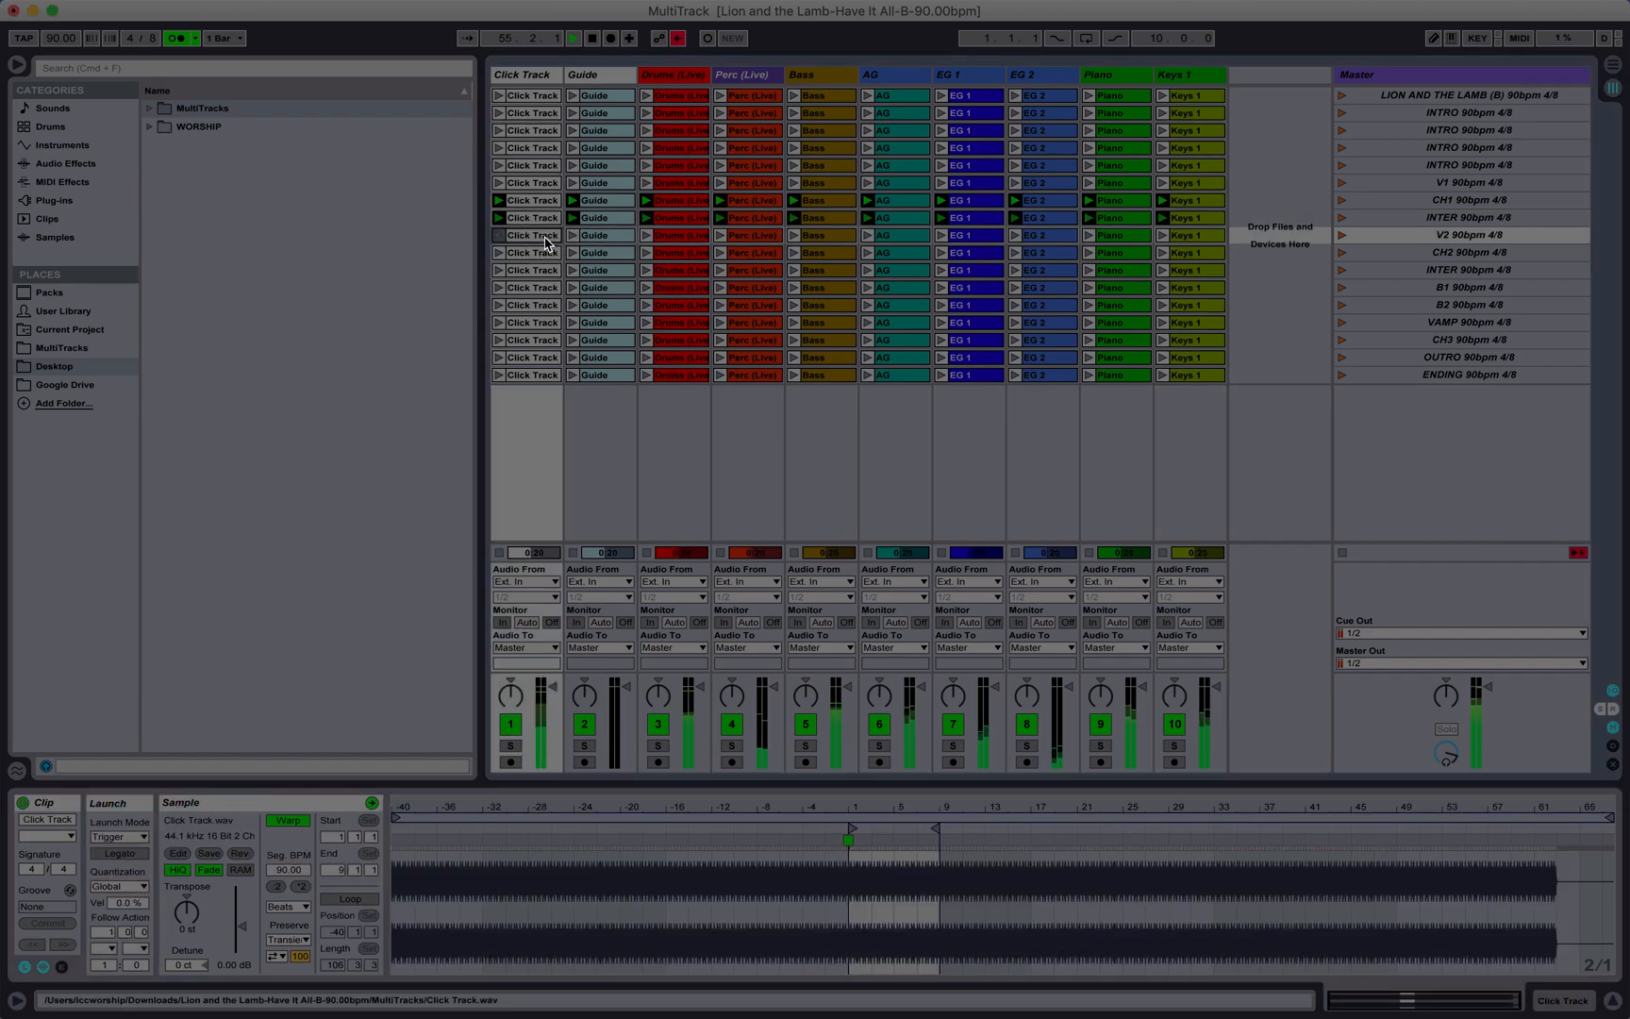
{"action": "left_click", "coordinate": [1216, 246], "text": "shift"}
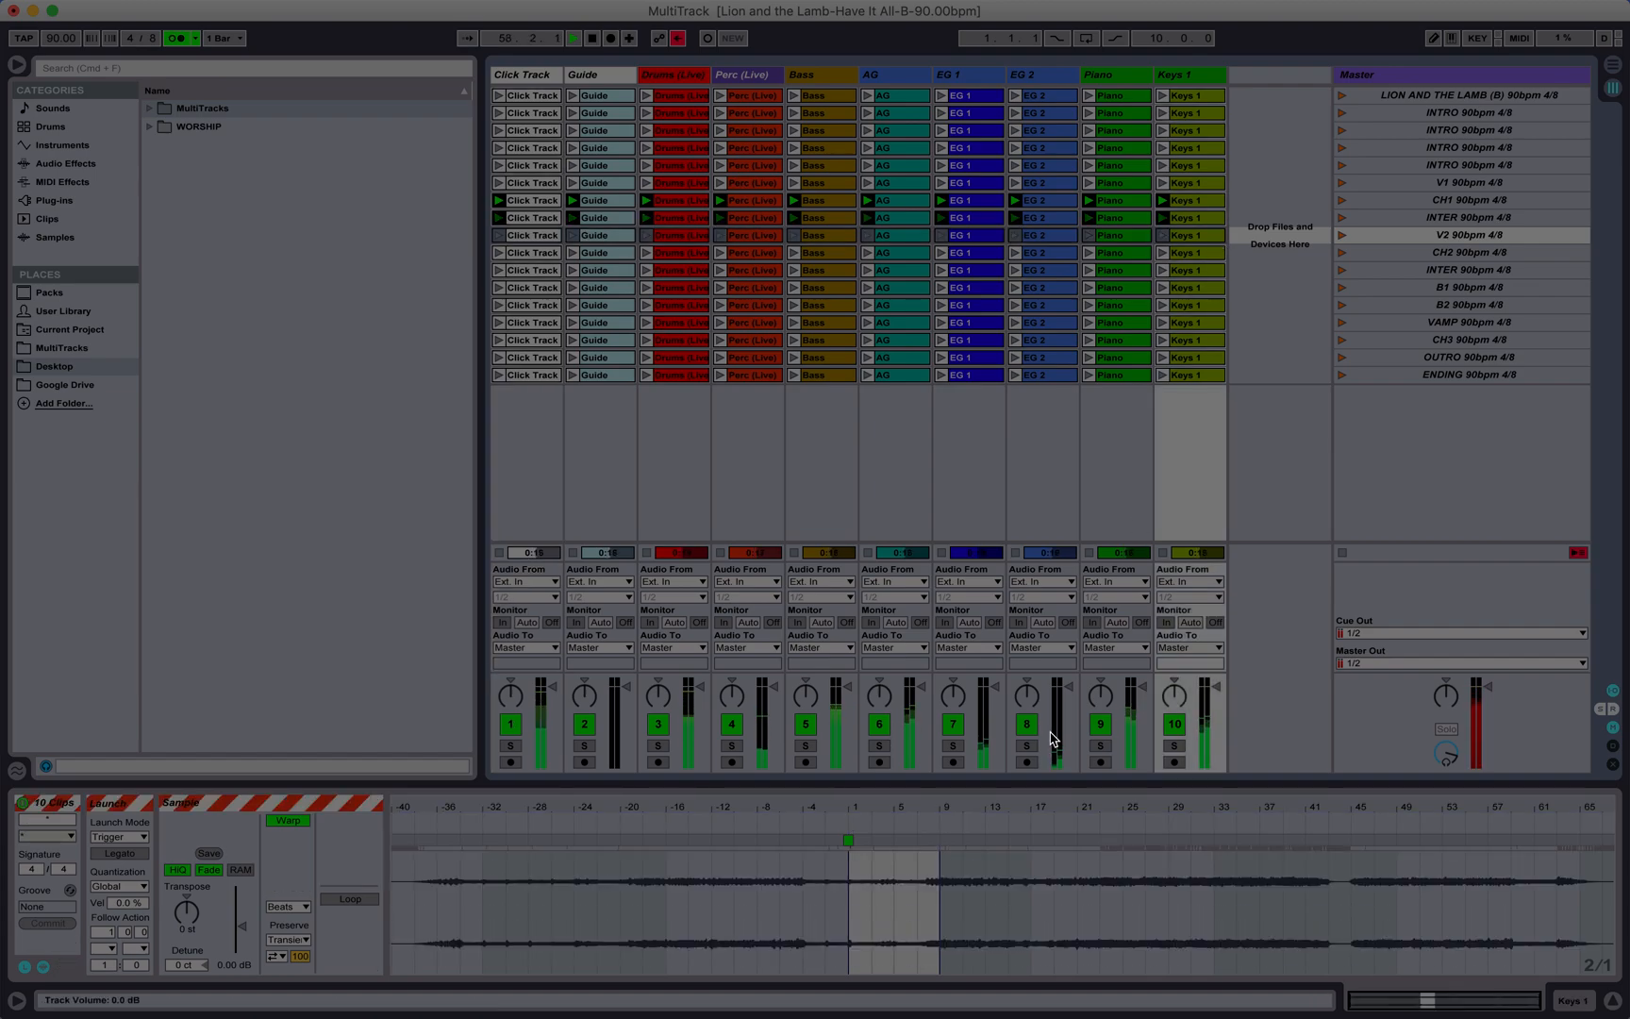
{"action": "left_click_drag", "start_coordinate": [924, 807], "coordinate": [927, 809]}
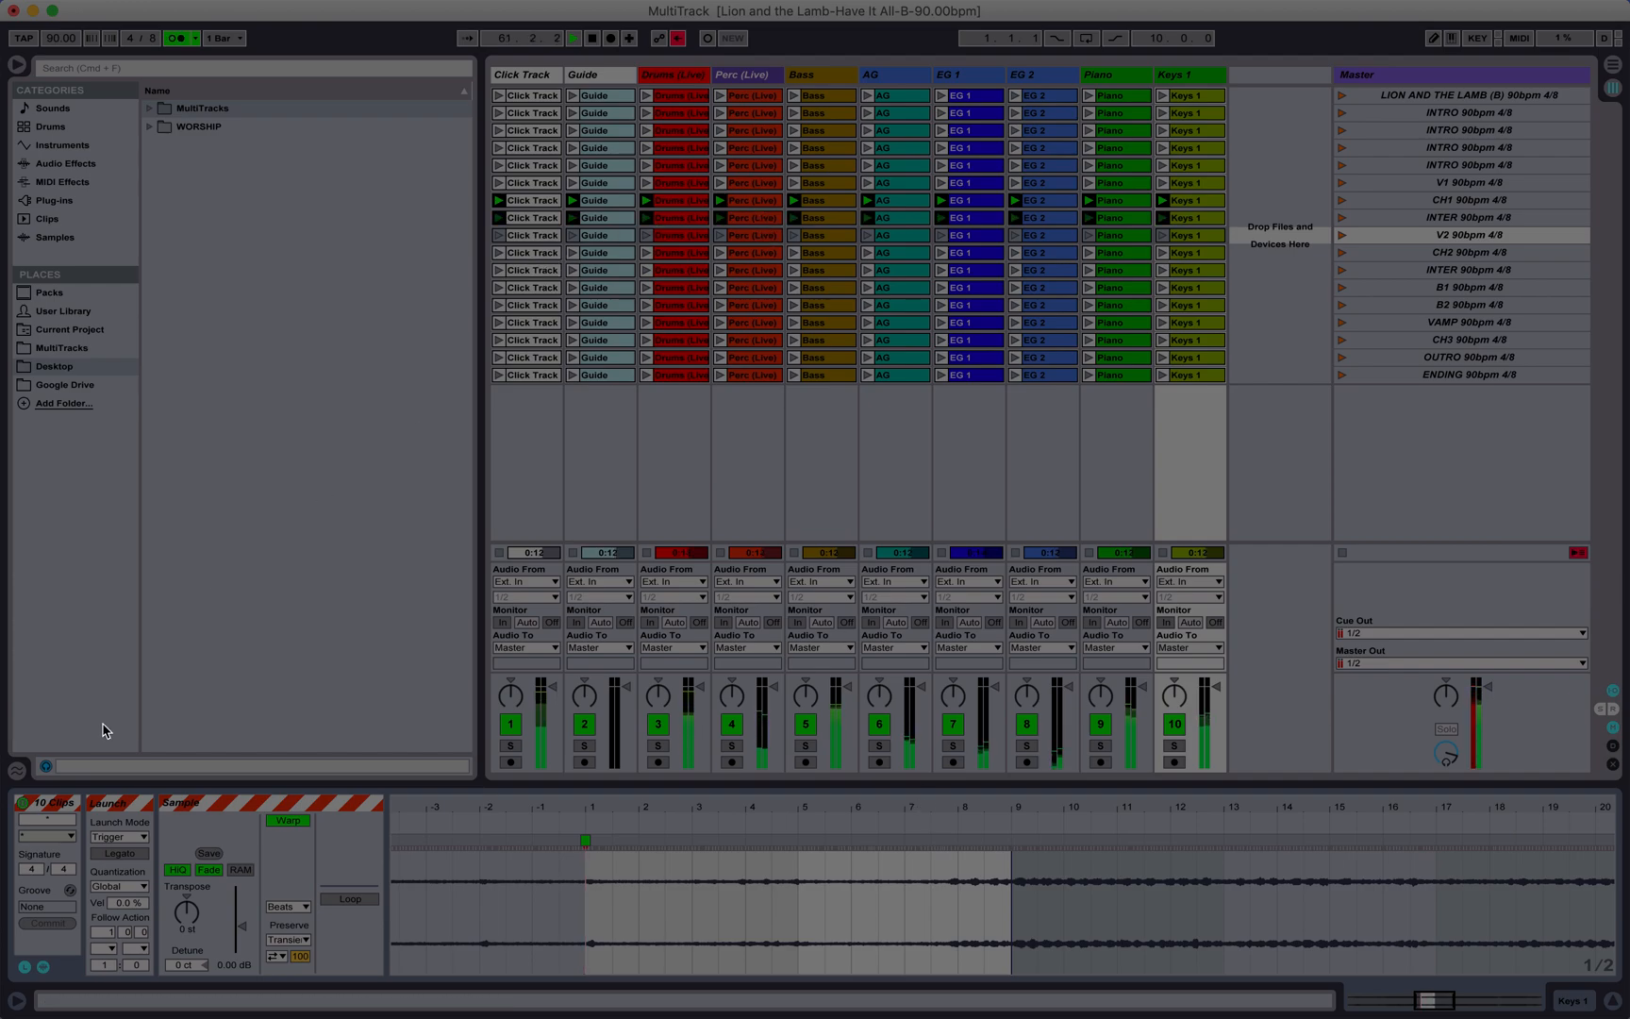
{"action": "left_click", "coordinate": [109, 929]}
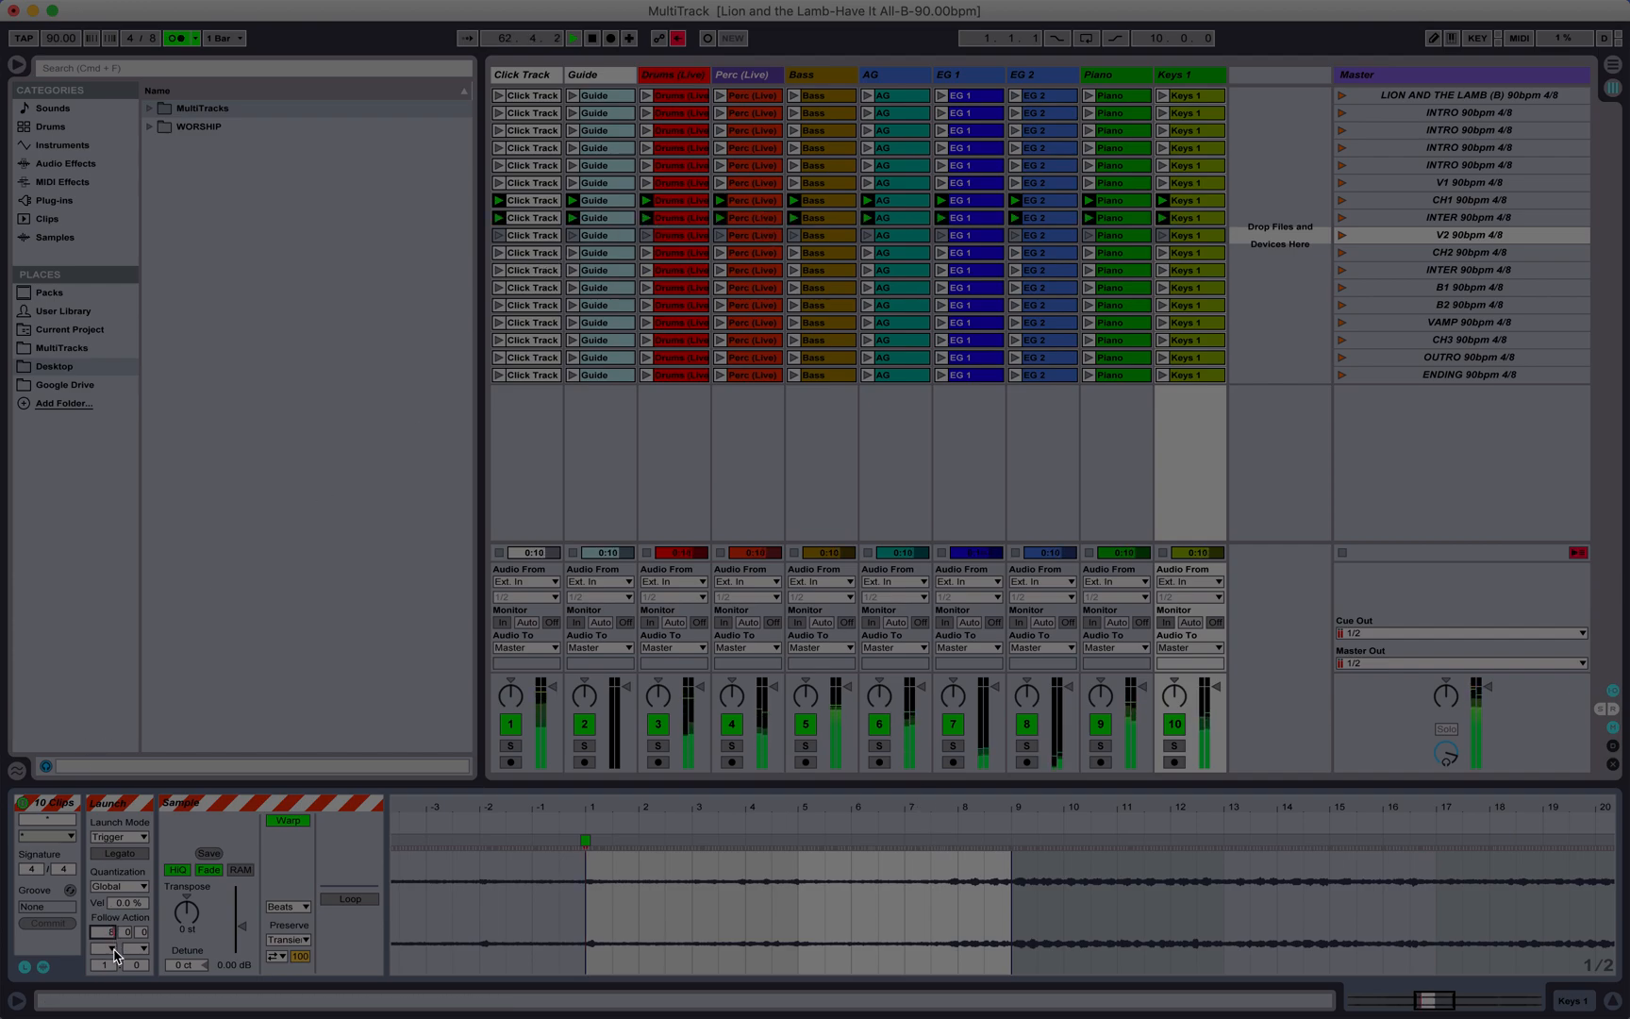
{"action": "left_click", "coordinate": [115, 948]}
{"action": "left_click", "coordinate": [128, 891]}
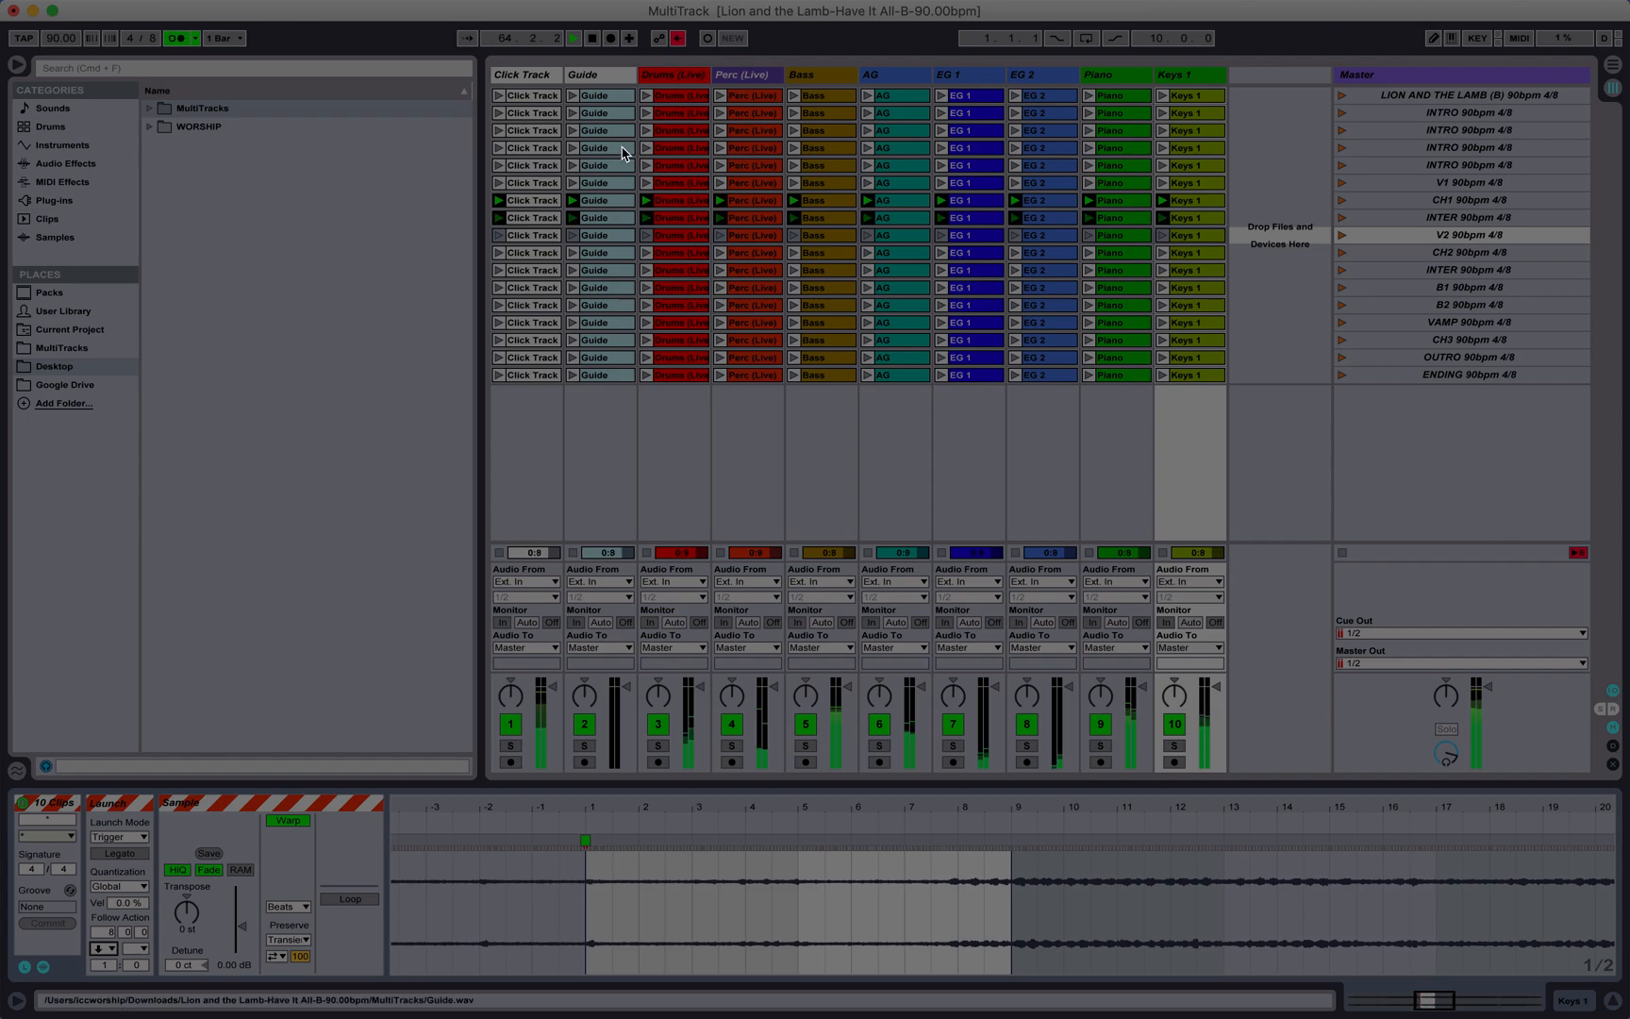
Step: Check the CH2 clip length in bars and set the follow action of all ten CH2 clips to Next after 14 bars
{"action": "left_click", "coordinate": [544, 253]}
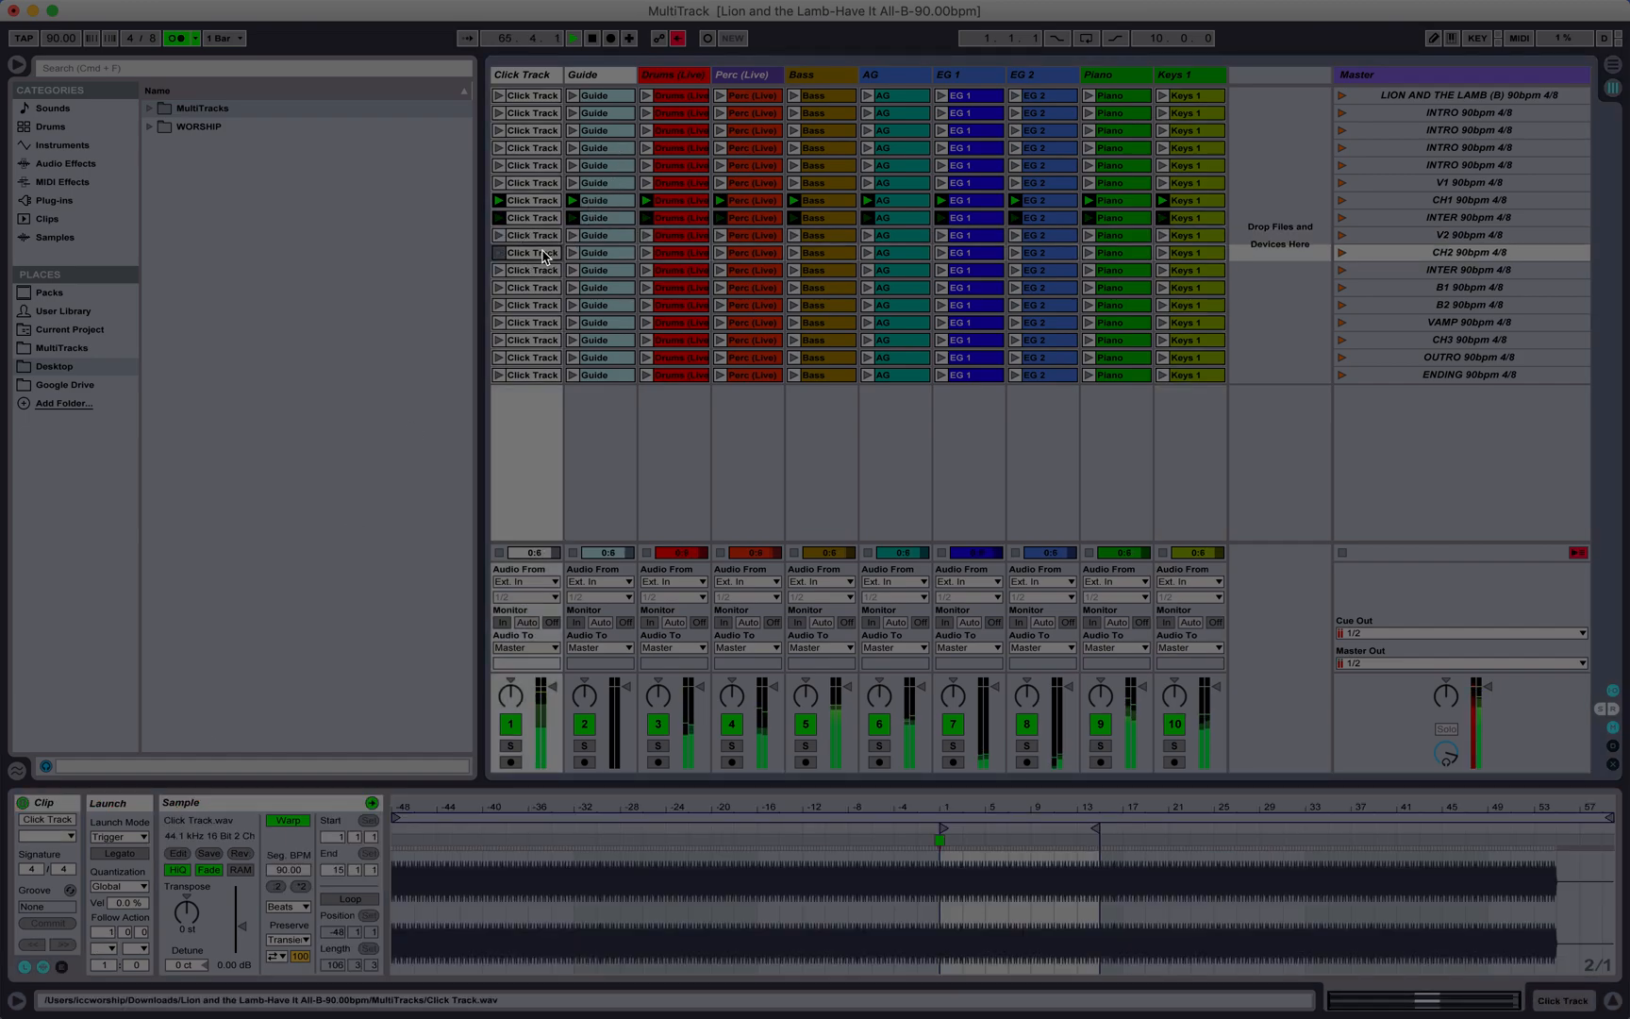
{"action": "left_click", "coordinate": [1184, 253], "text": "shift"}
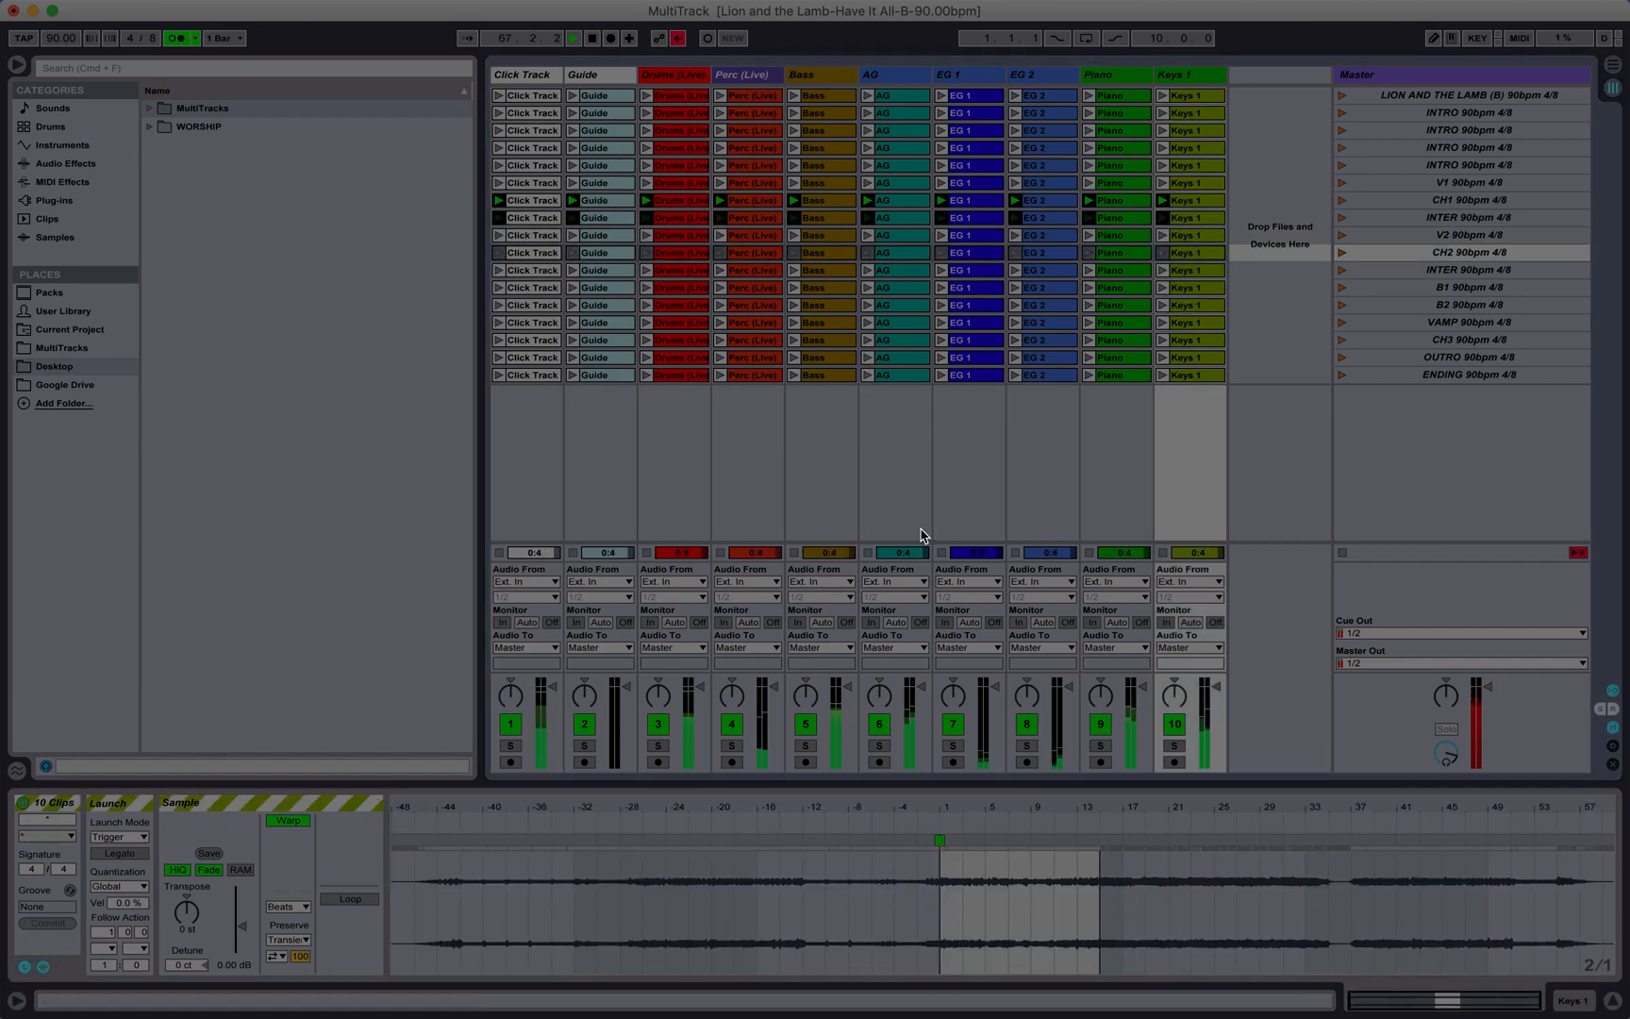
{"action": "left_click_drag", "start_coordinate": [1092, 812], "coordinate": [1100, 919]}
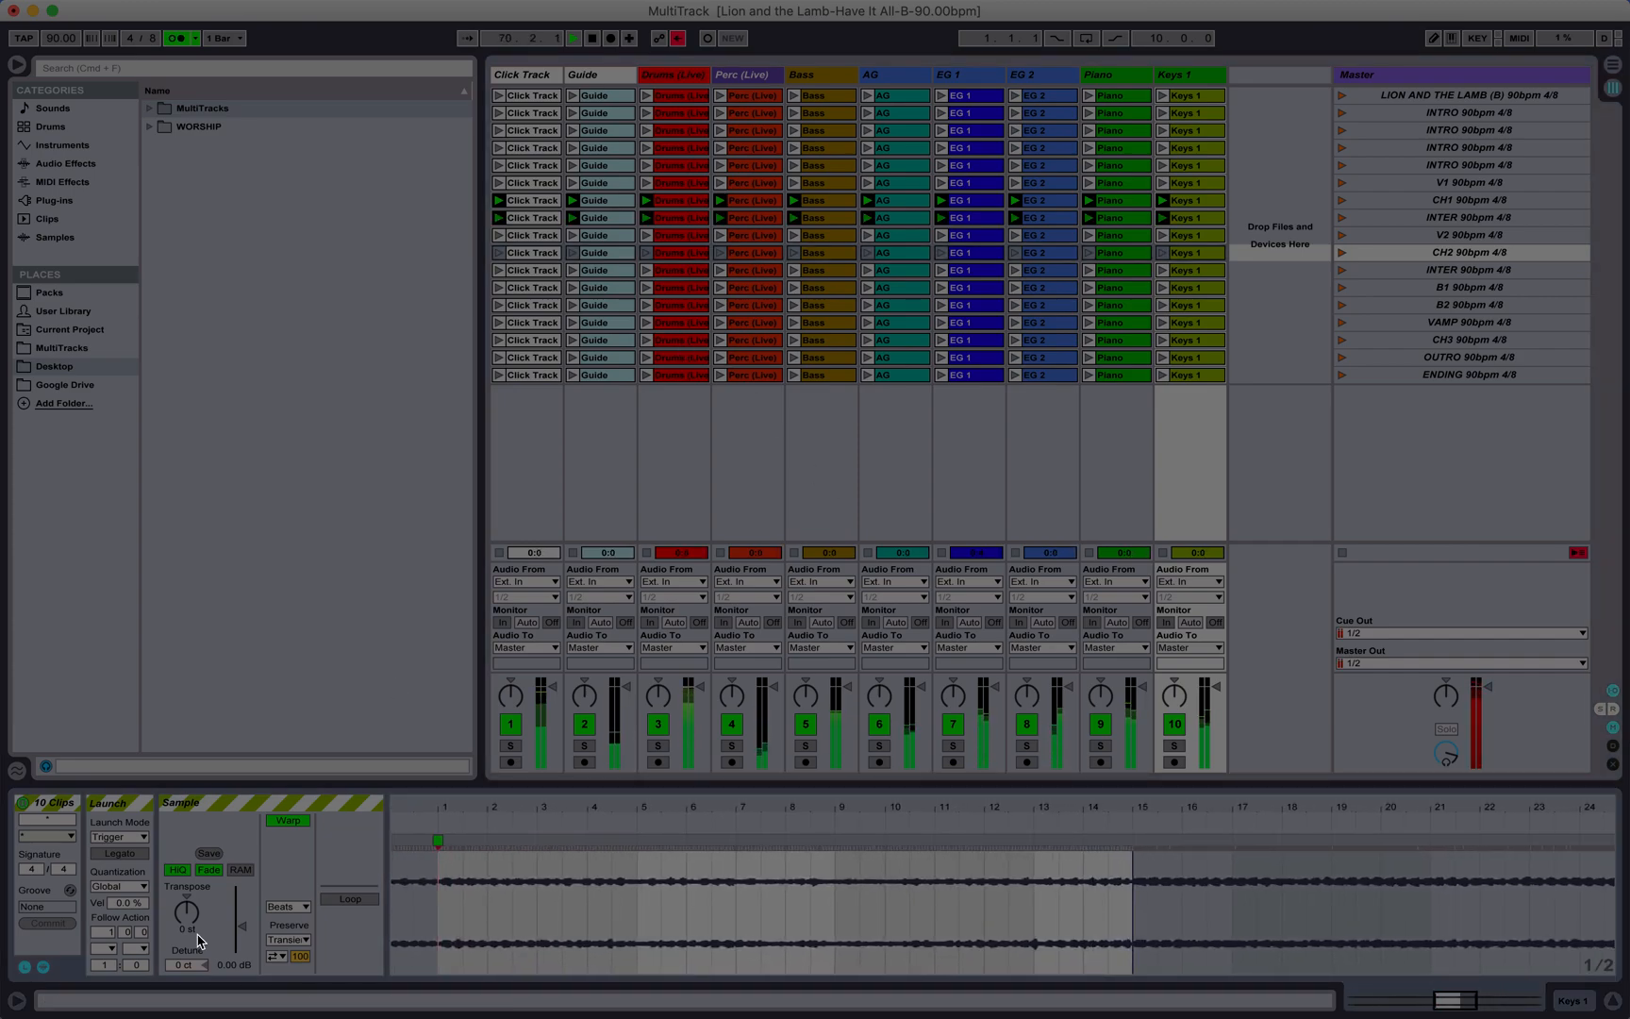
{"action": "left_click", "coordinate": [110, 956]}
{"action": "left_click", "coordinate": [118, 872]}
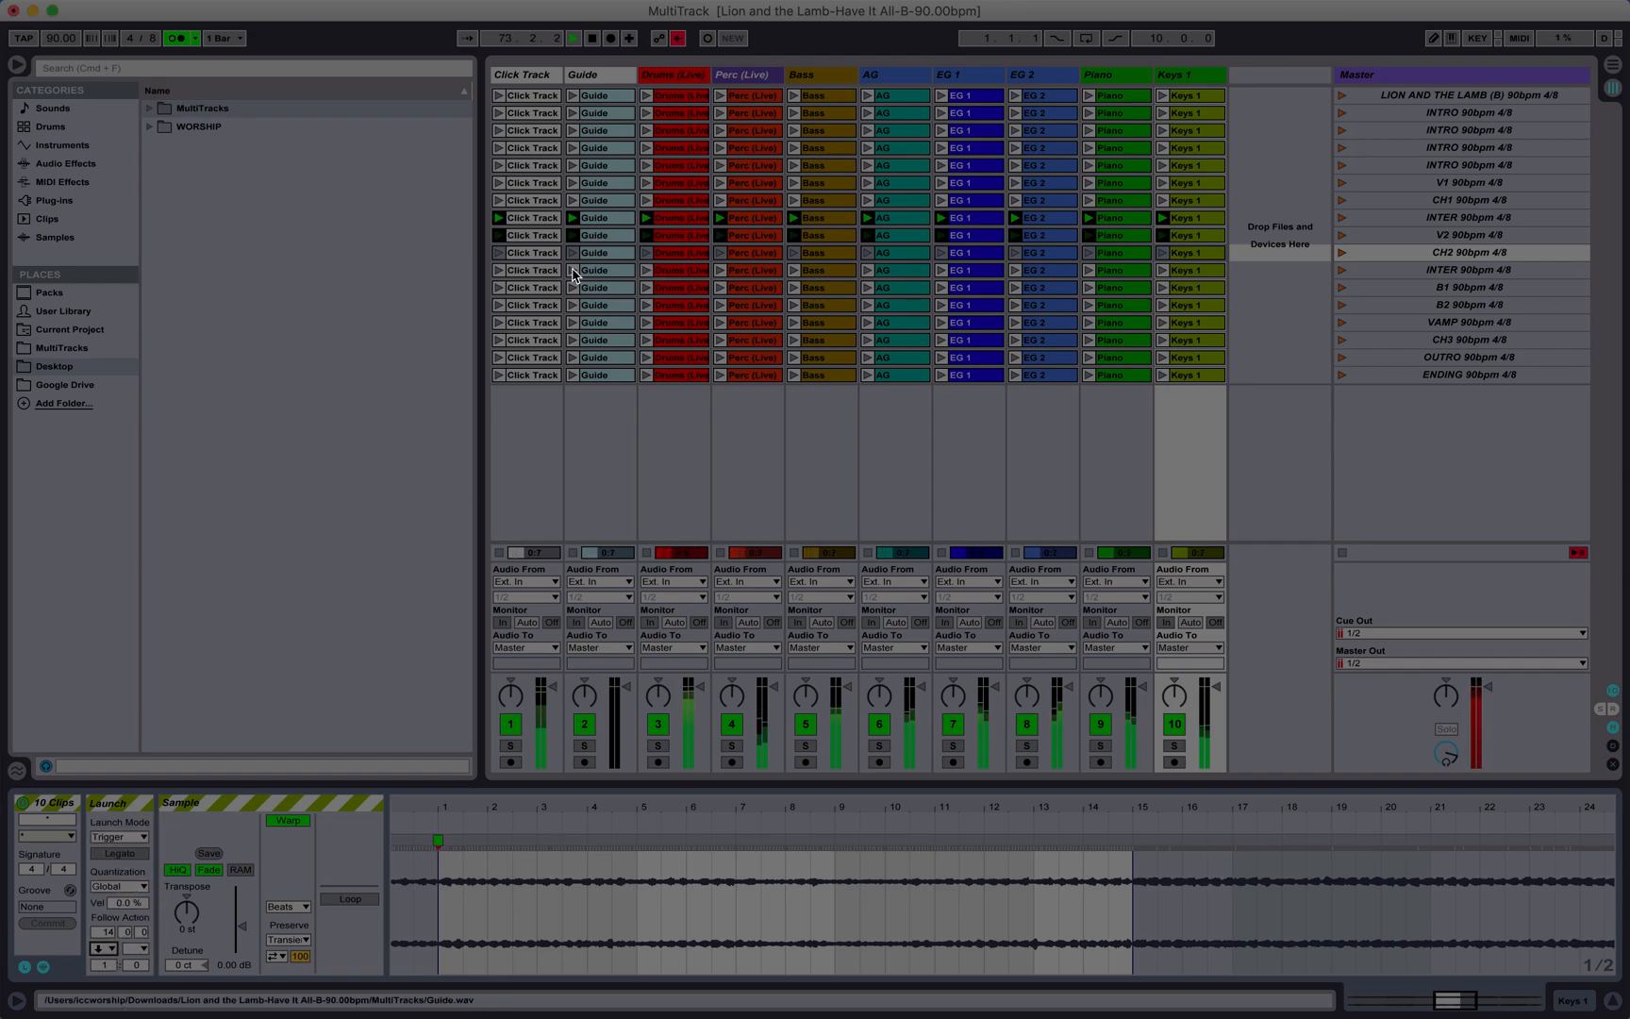
Step: Check the second INTER clip's length and set the follow action time of all ten clips in that scene to 4 bars
{"action": "left_click", "coordinate": [542, 272]}
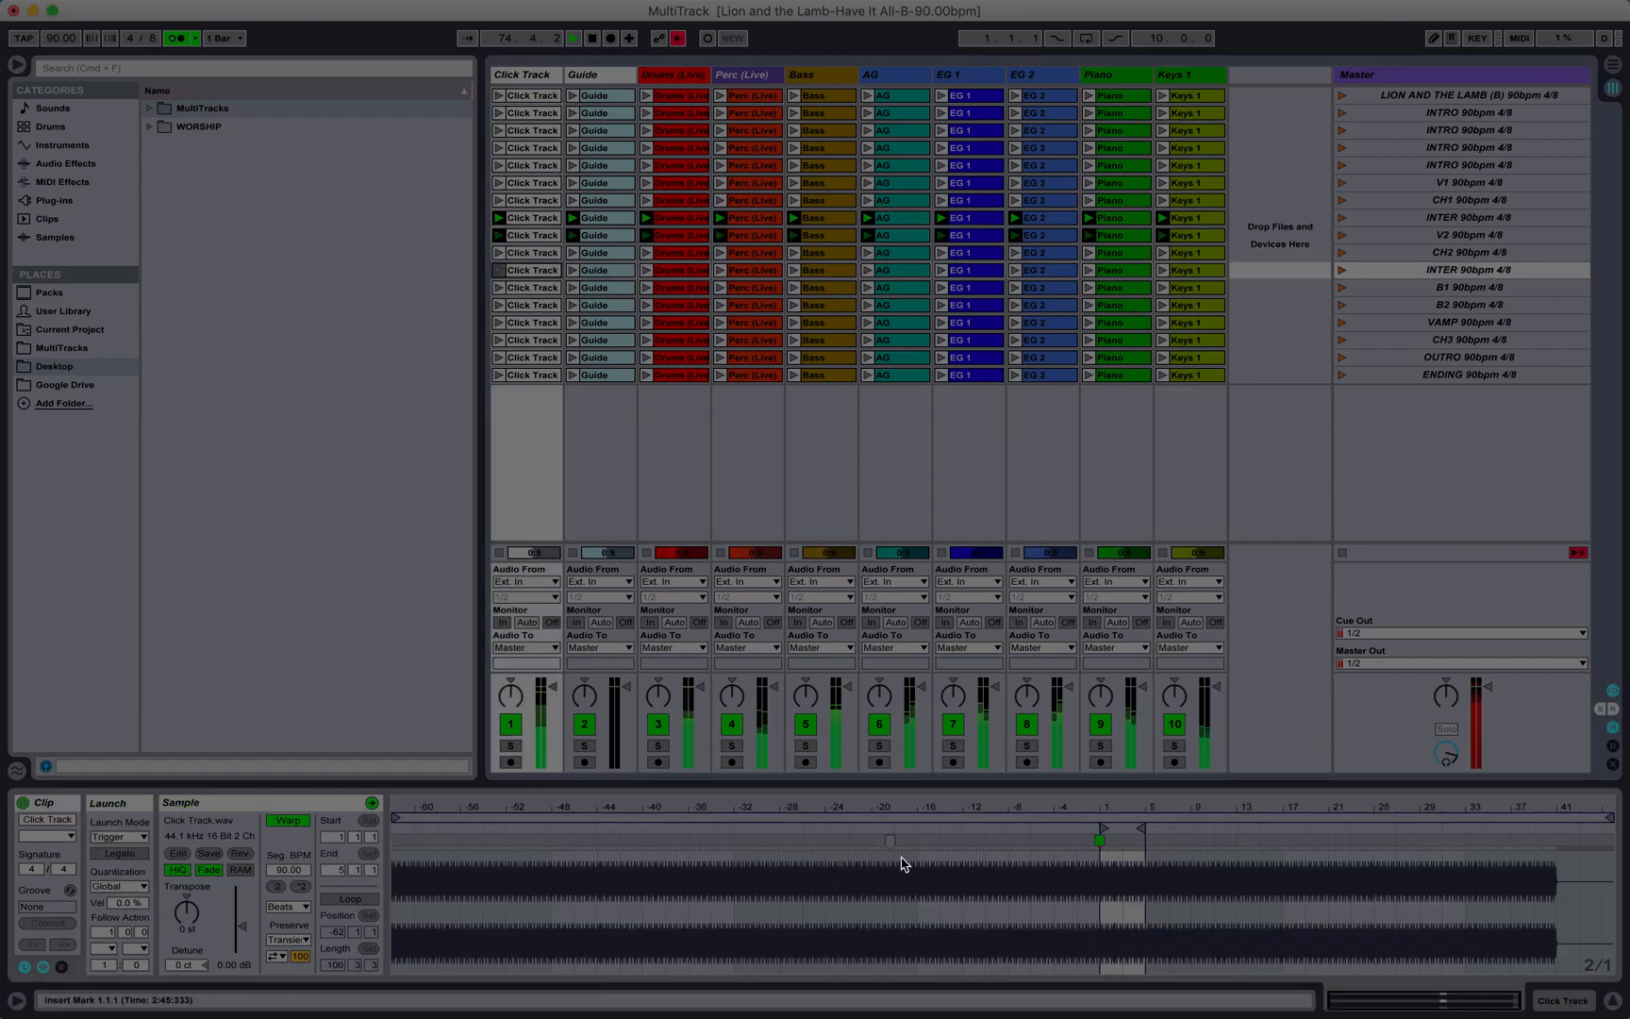
{"action": "left_click", "coordinate": [1205, 272], "text": "shift"}
{"action": "left_click_drag", "start_coordinate": [1134, 809], "coordinate": [1135, 895]}
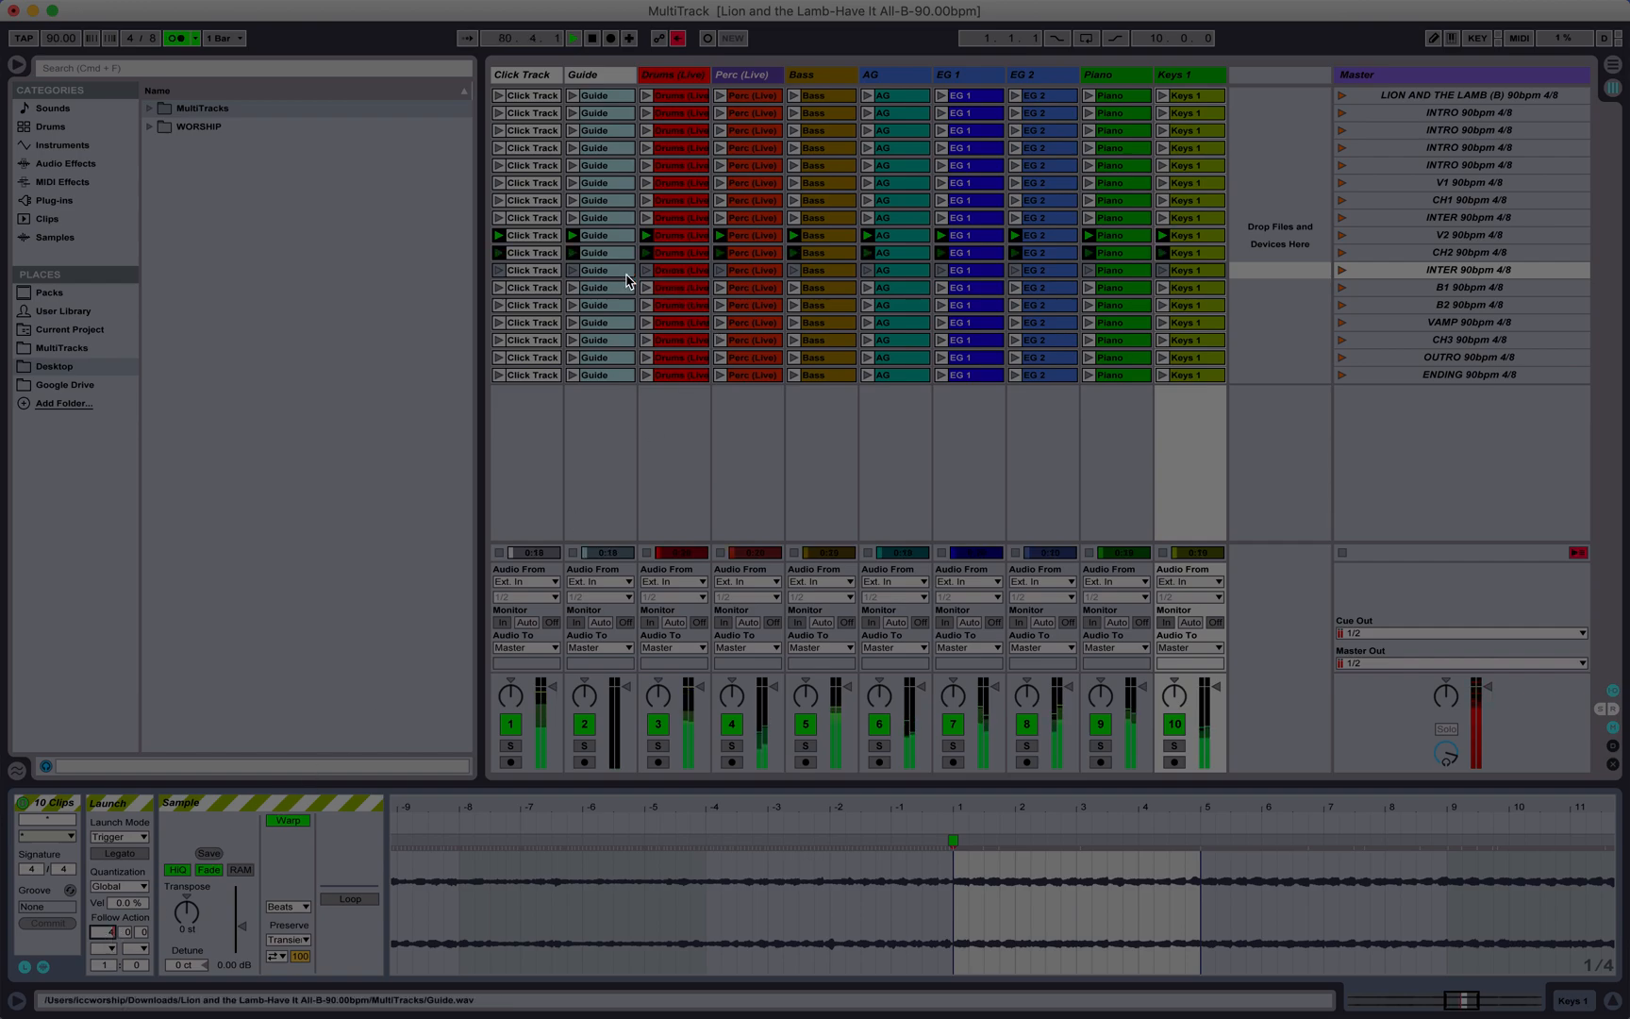
Step: Check the B1 and B2 clip lengths in bars and set the follow action of all twenty clips in those scenes to Next after 8 bars
{"action": "left_click", "coordinate": [533, 288]}
{"action": "left_click_drag", "start_coordinate": [1208, 806], "coordinate": [1209, 892]}
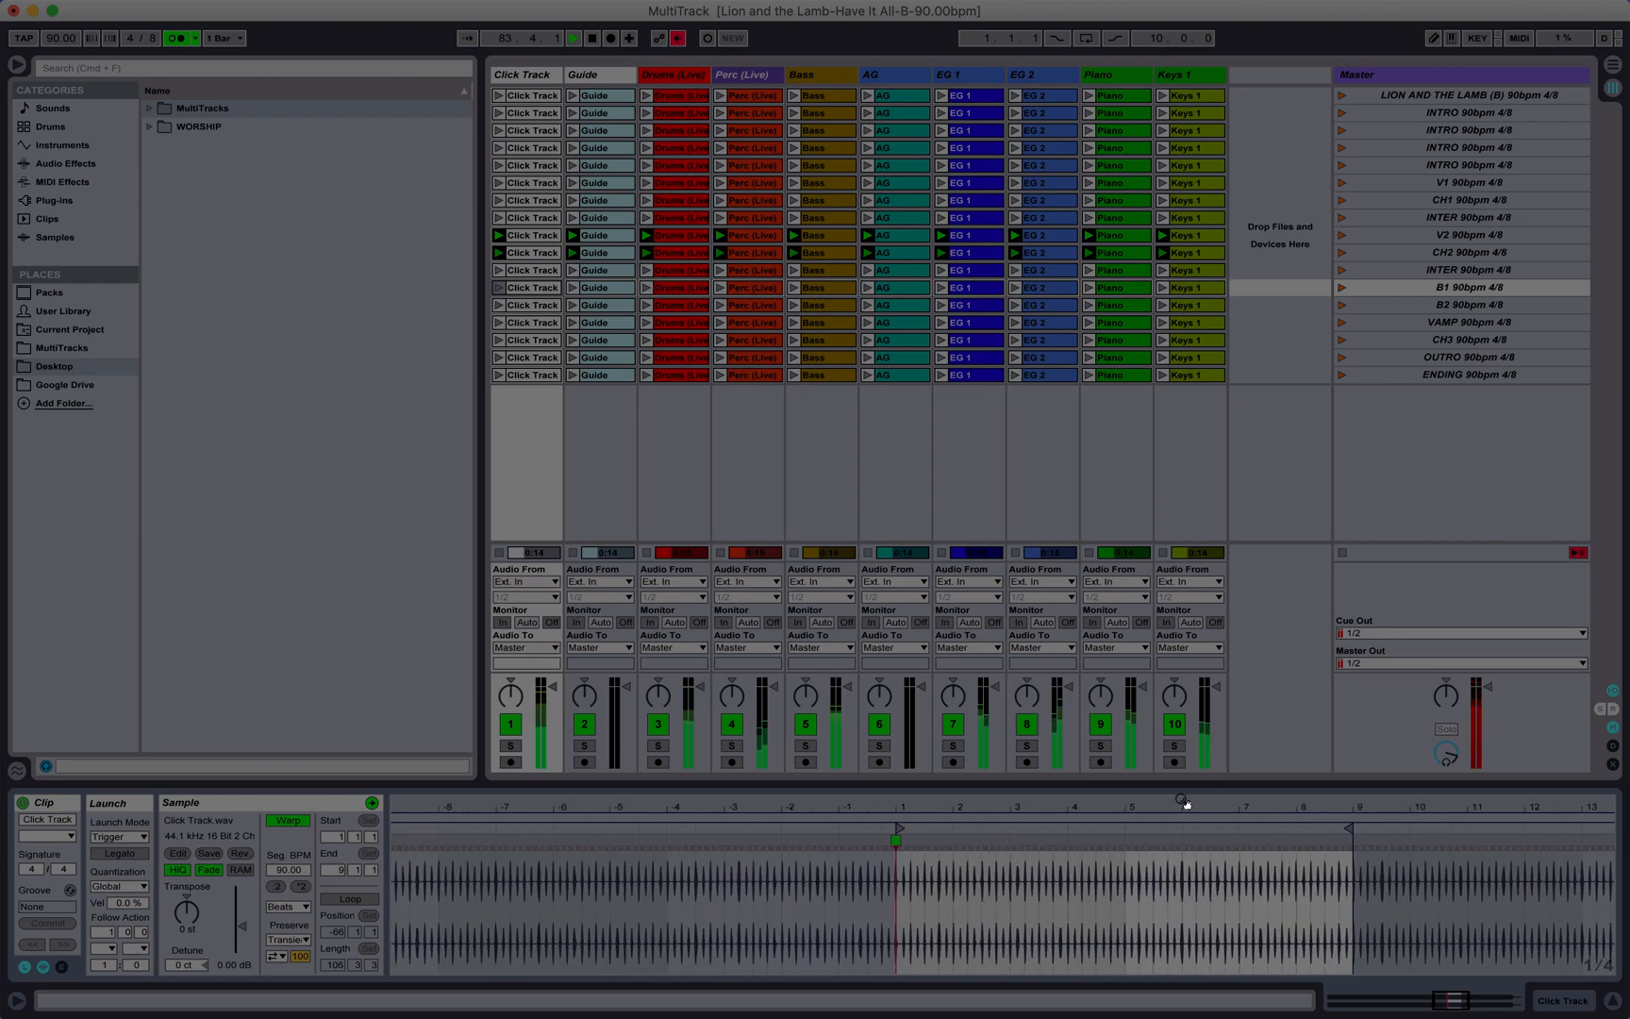
{"action": "left_click", "coordinate": [537, 305]}
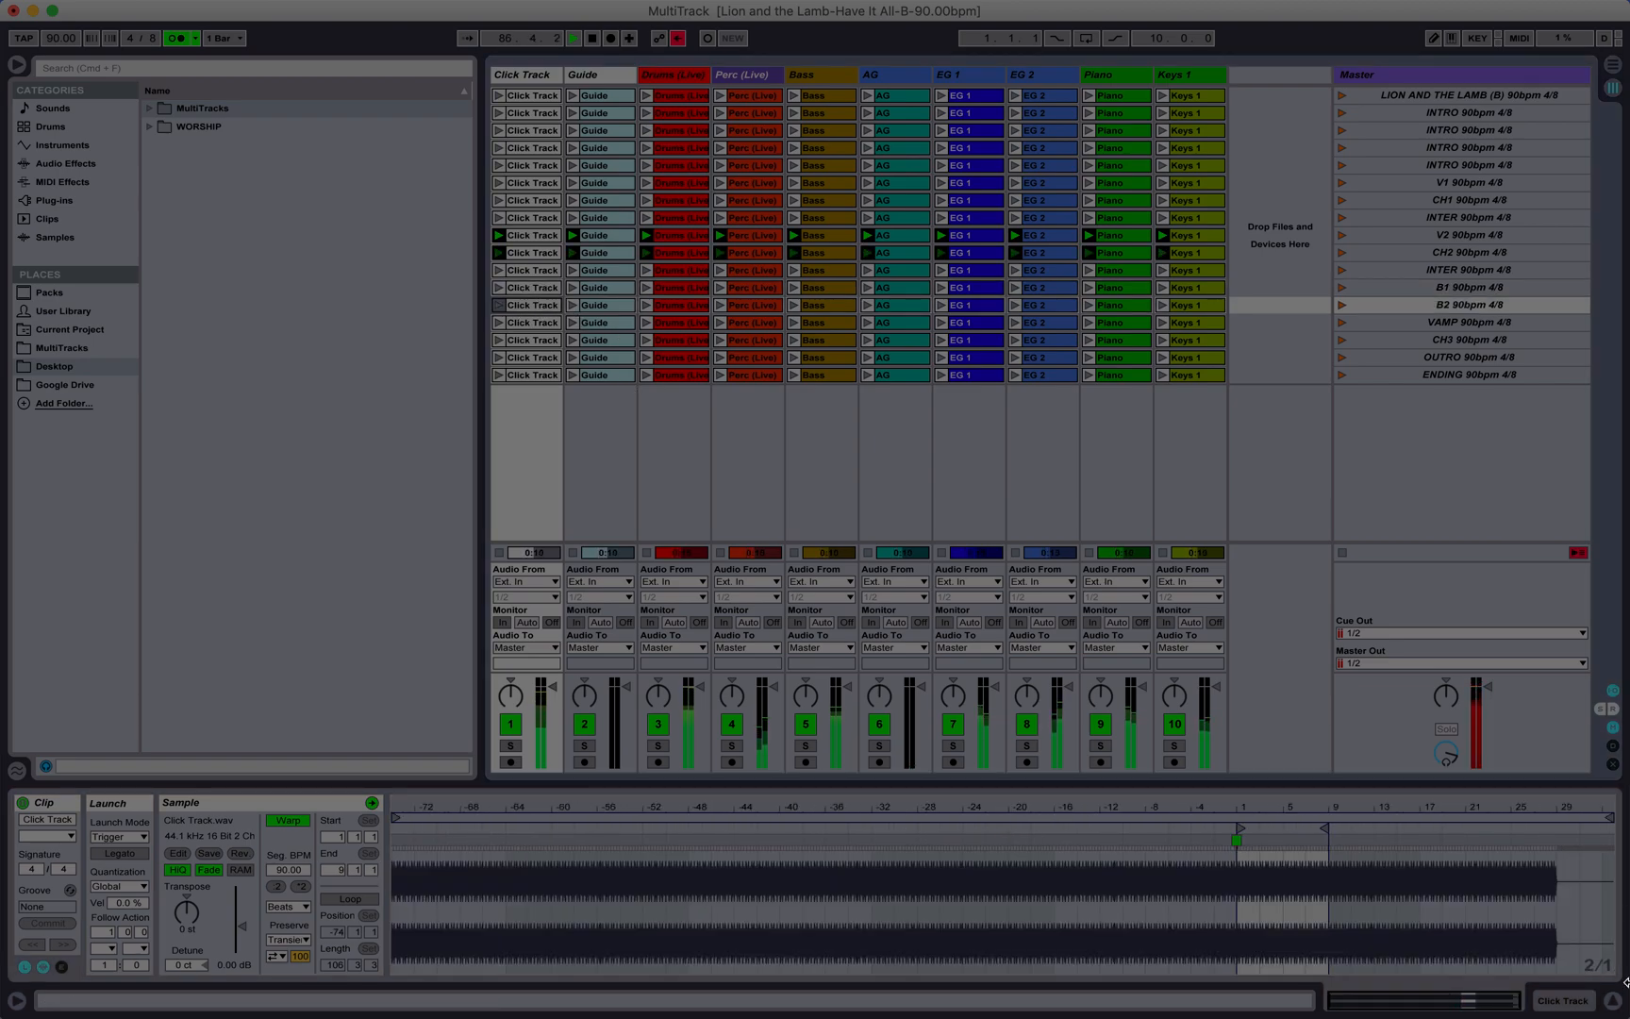
{"action": "left_click_drag", "start_coordinate": [1278, 808], "coordinate": [1279, 846]}
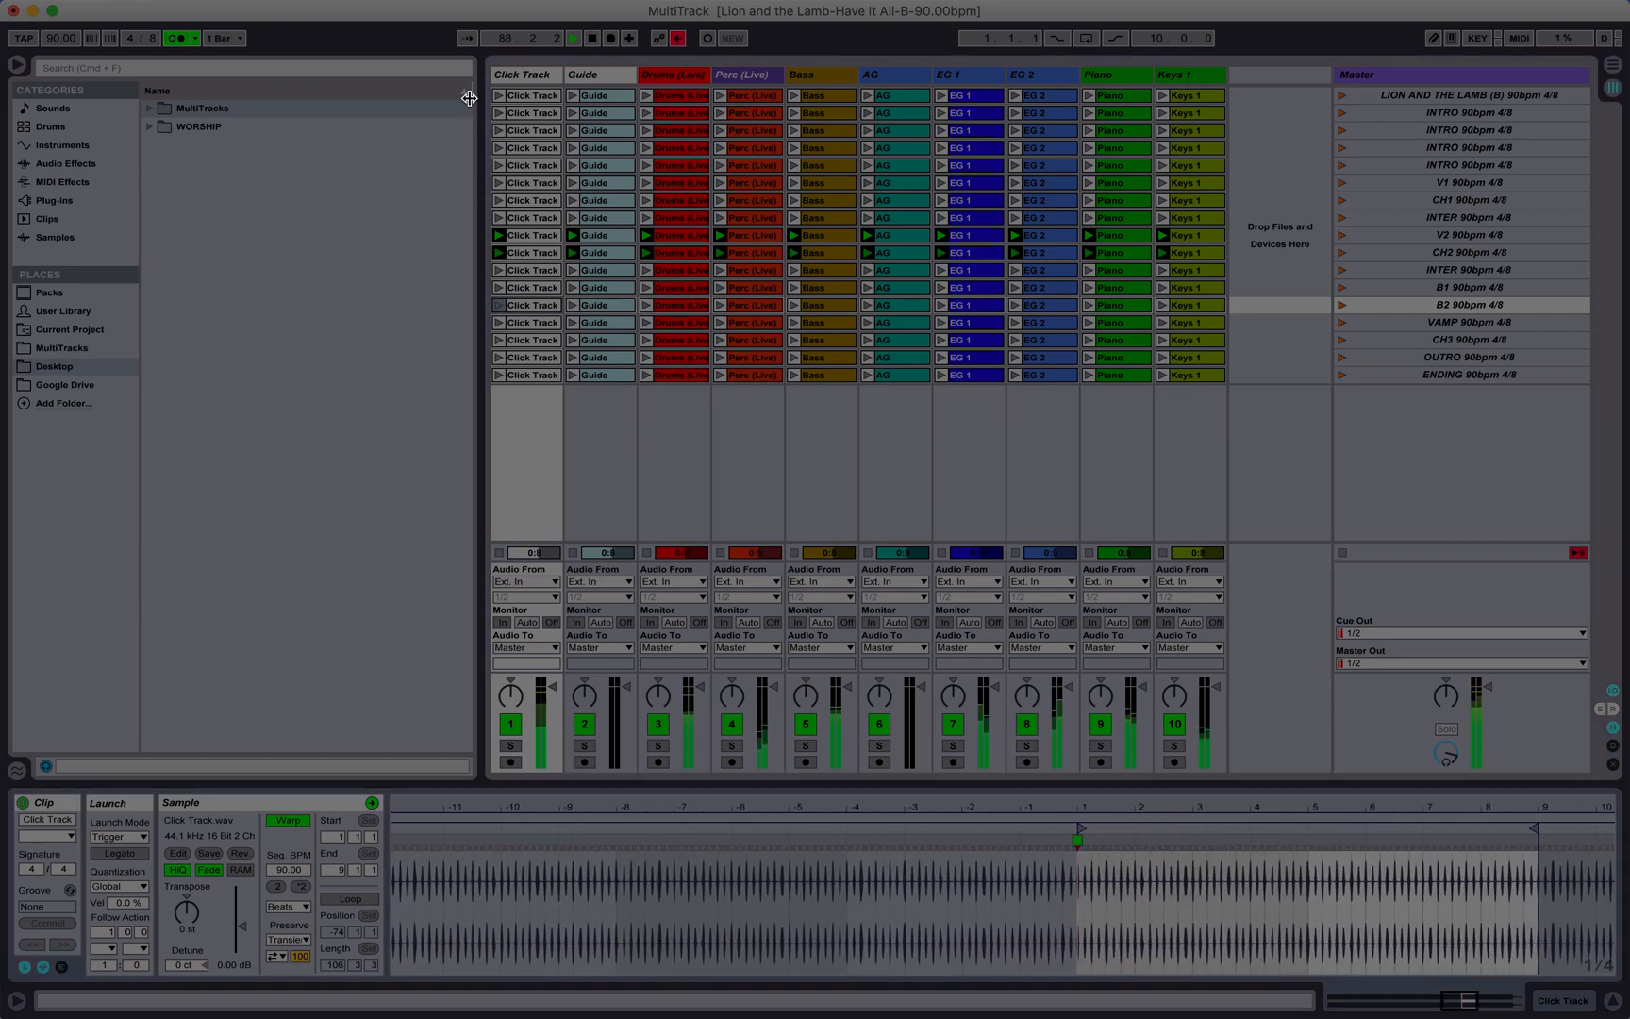
{"action": "key", "text": "Up"}
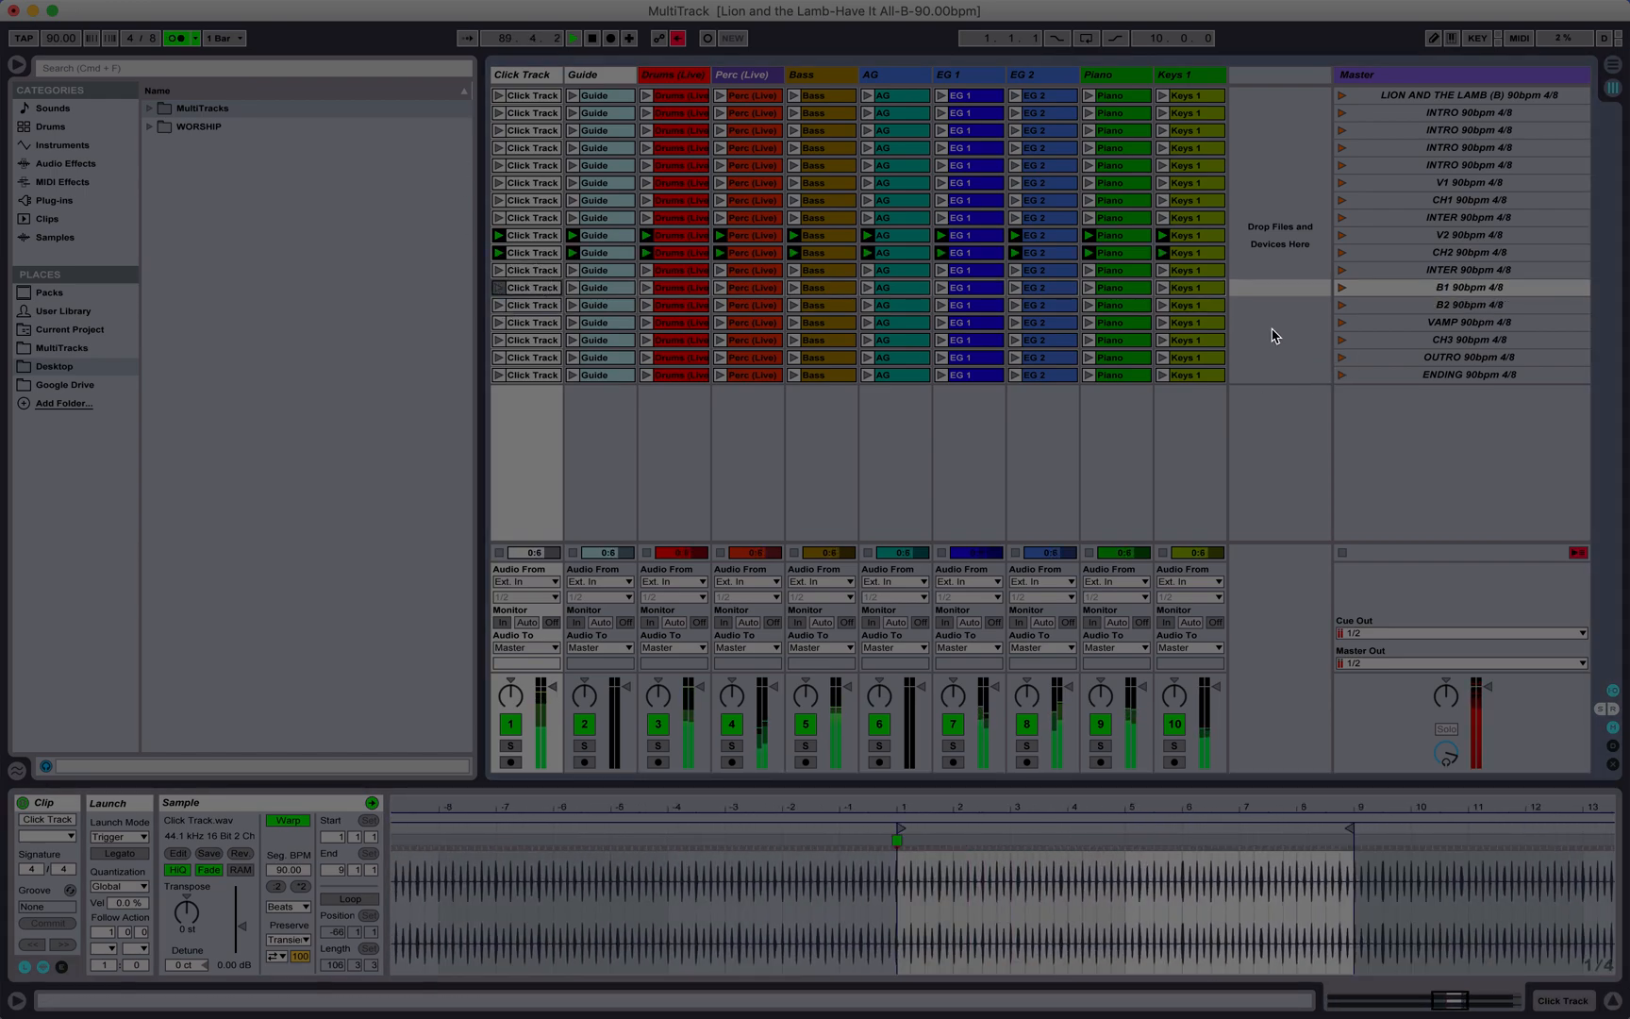
{"action": "left_click", "coordinate": [1215, 305], "text": "shift"}
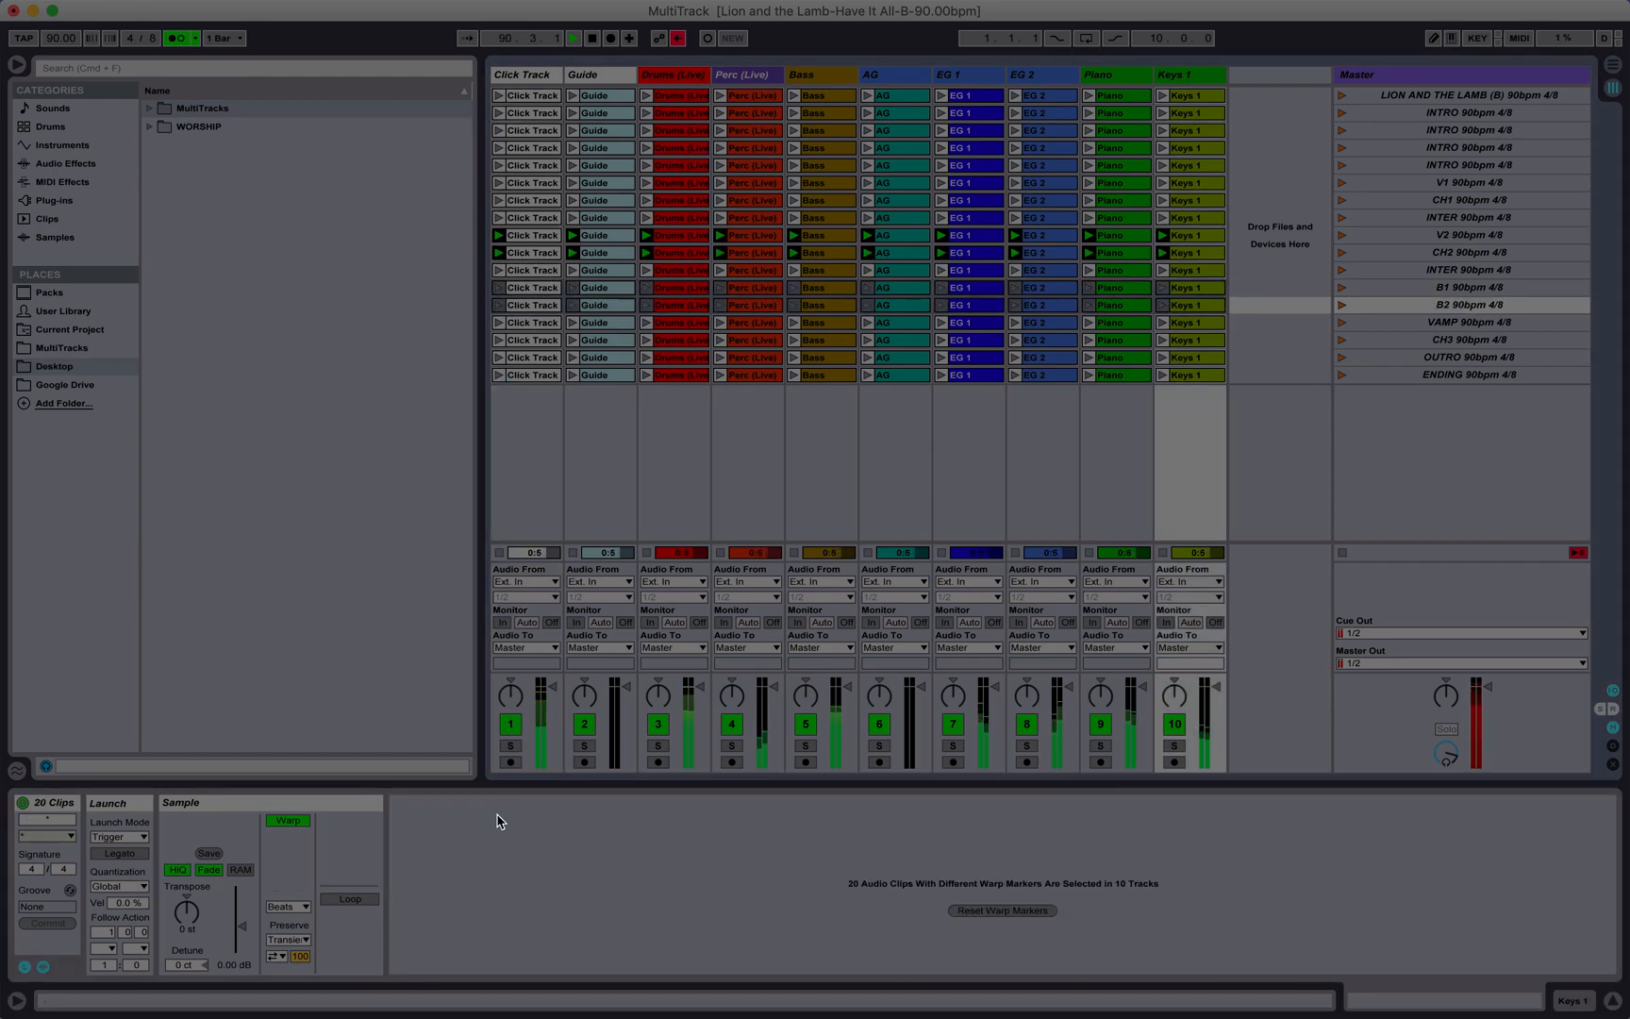
{"action": "left_click", "coordinate": [106, 935]}
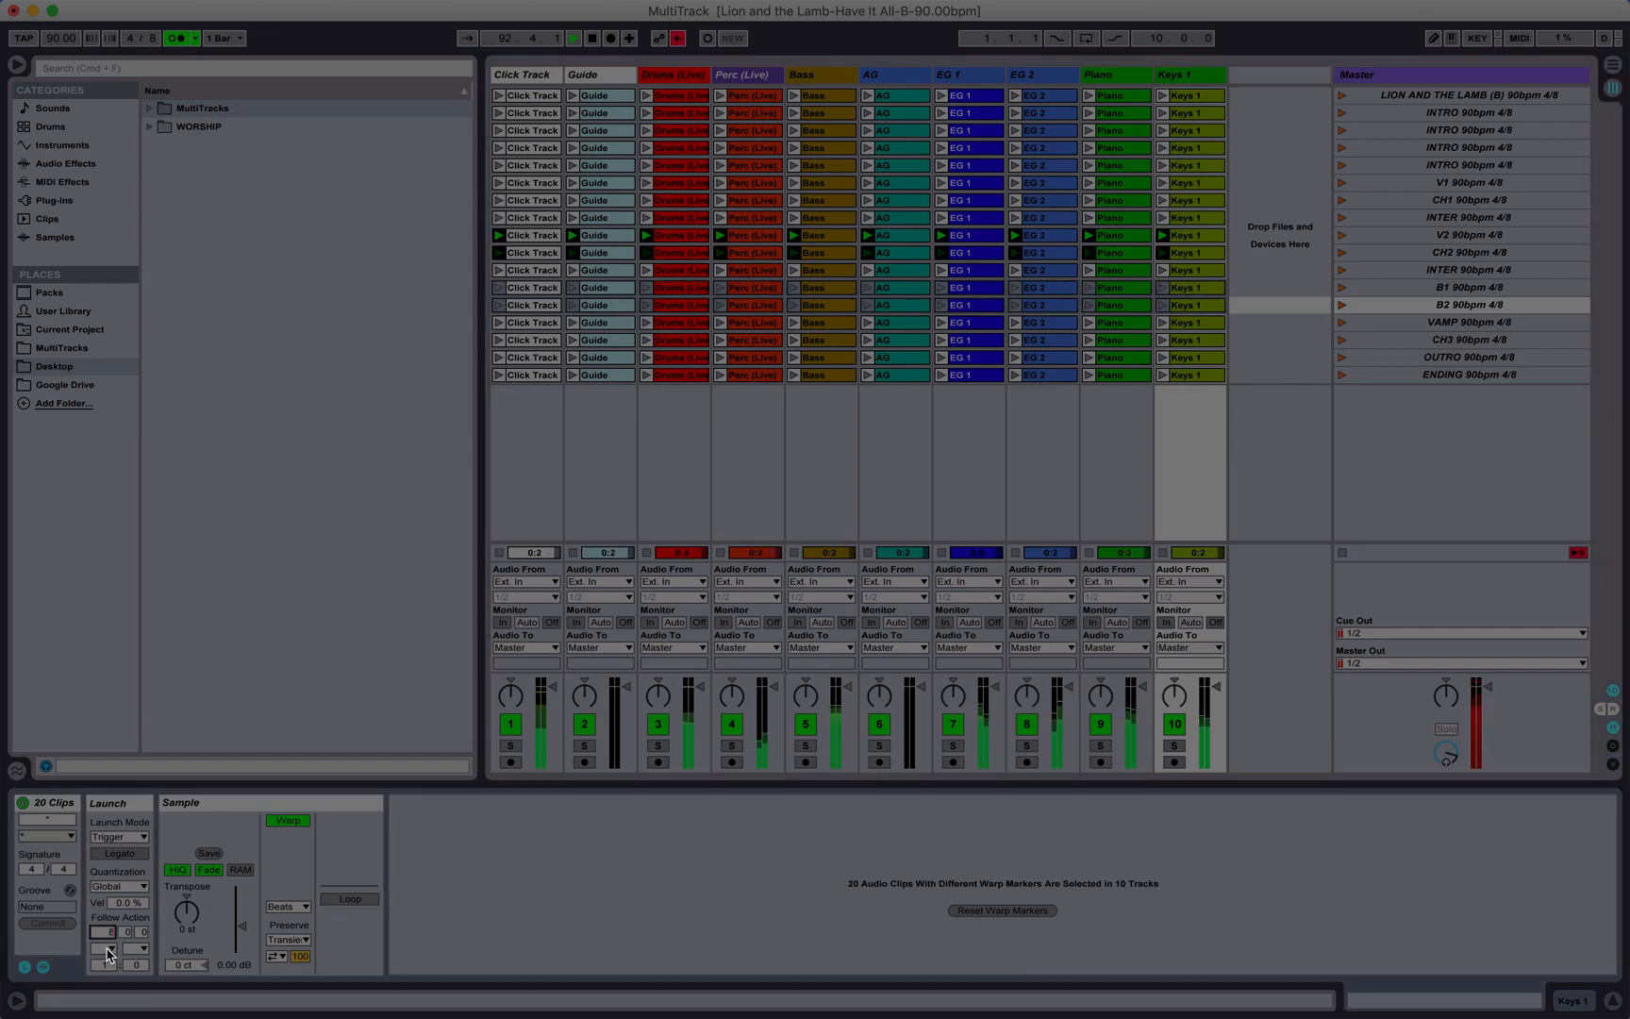
{"action": "left_click", "coordinate": [106, 949]}
{"action": "left_click", "coordinate": [139, 884]}
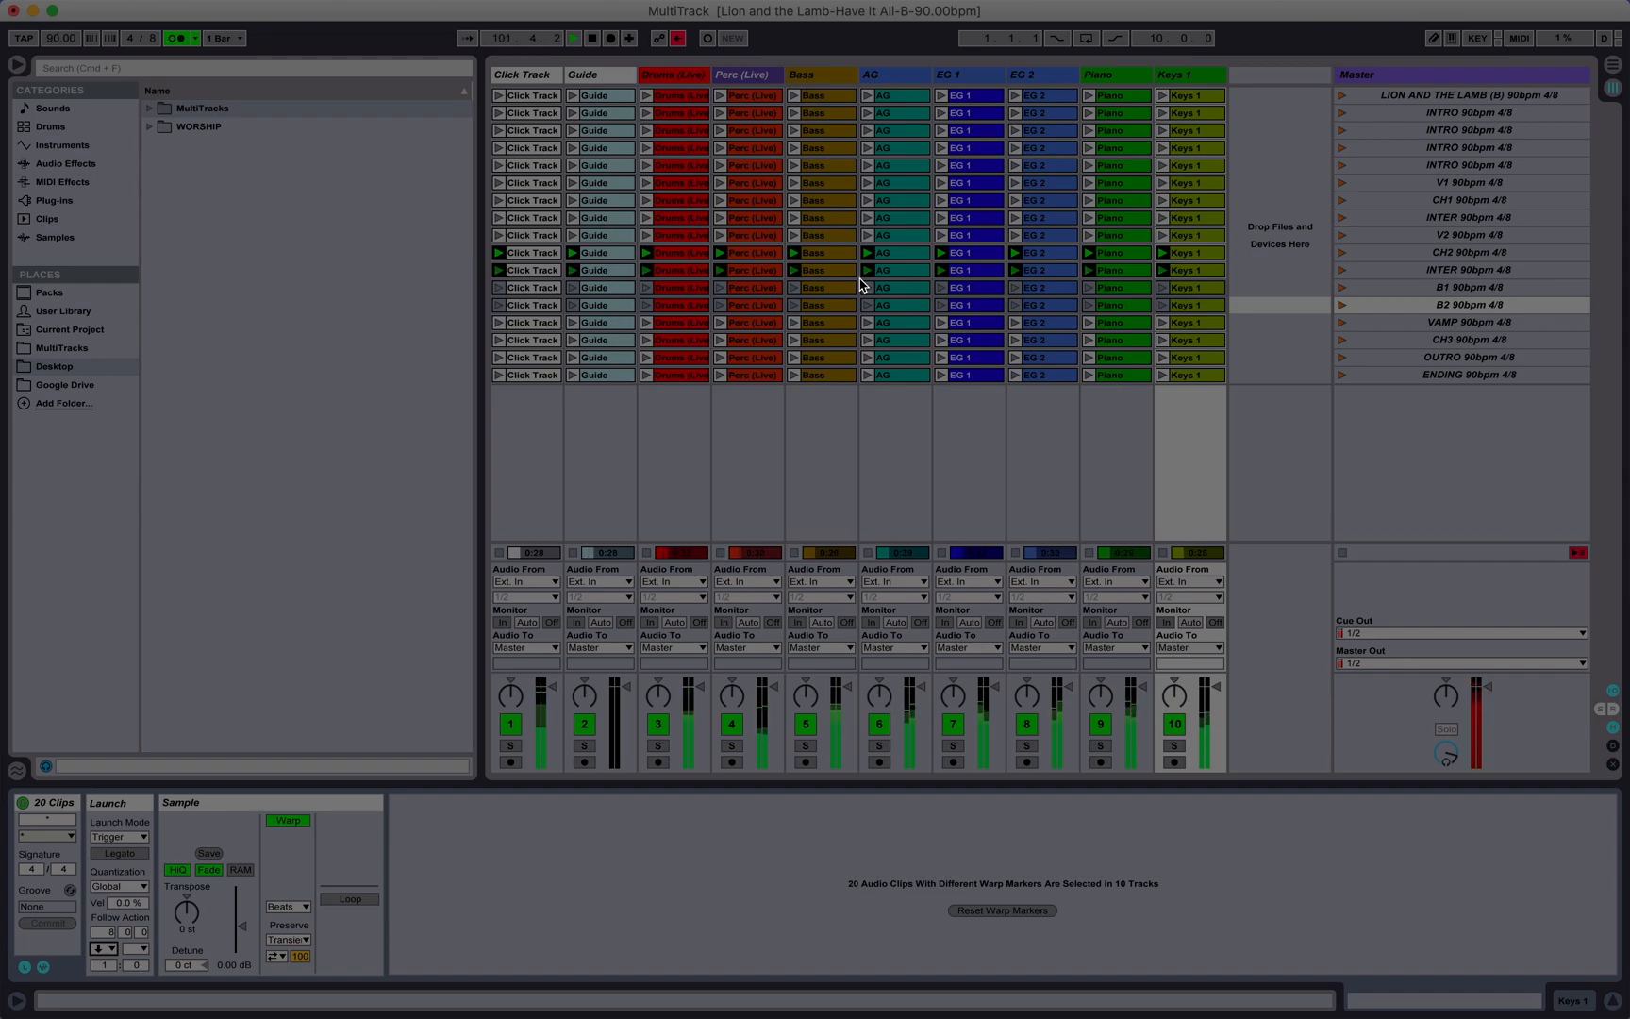
Step: Check the VAMP clip length in bars and set the follow action of all ten VAMP clips to Next after 2 bars
{"action": "left_click", "coordinate": [531, 319]}
{"action": "left_click_drag", "start_coordinate": [1370, 805], "coordinate": [1377, 892]}
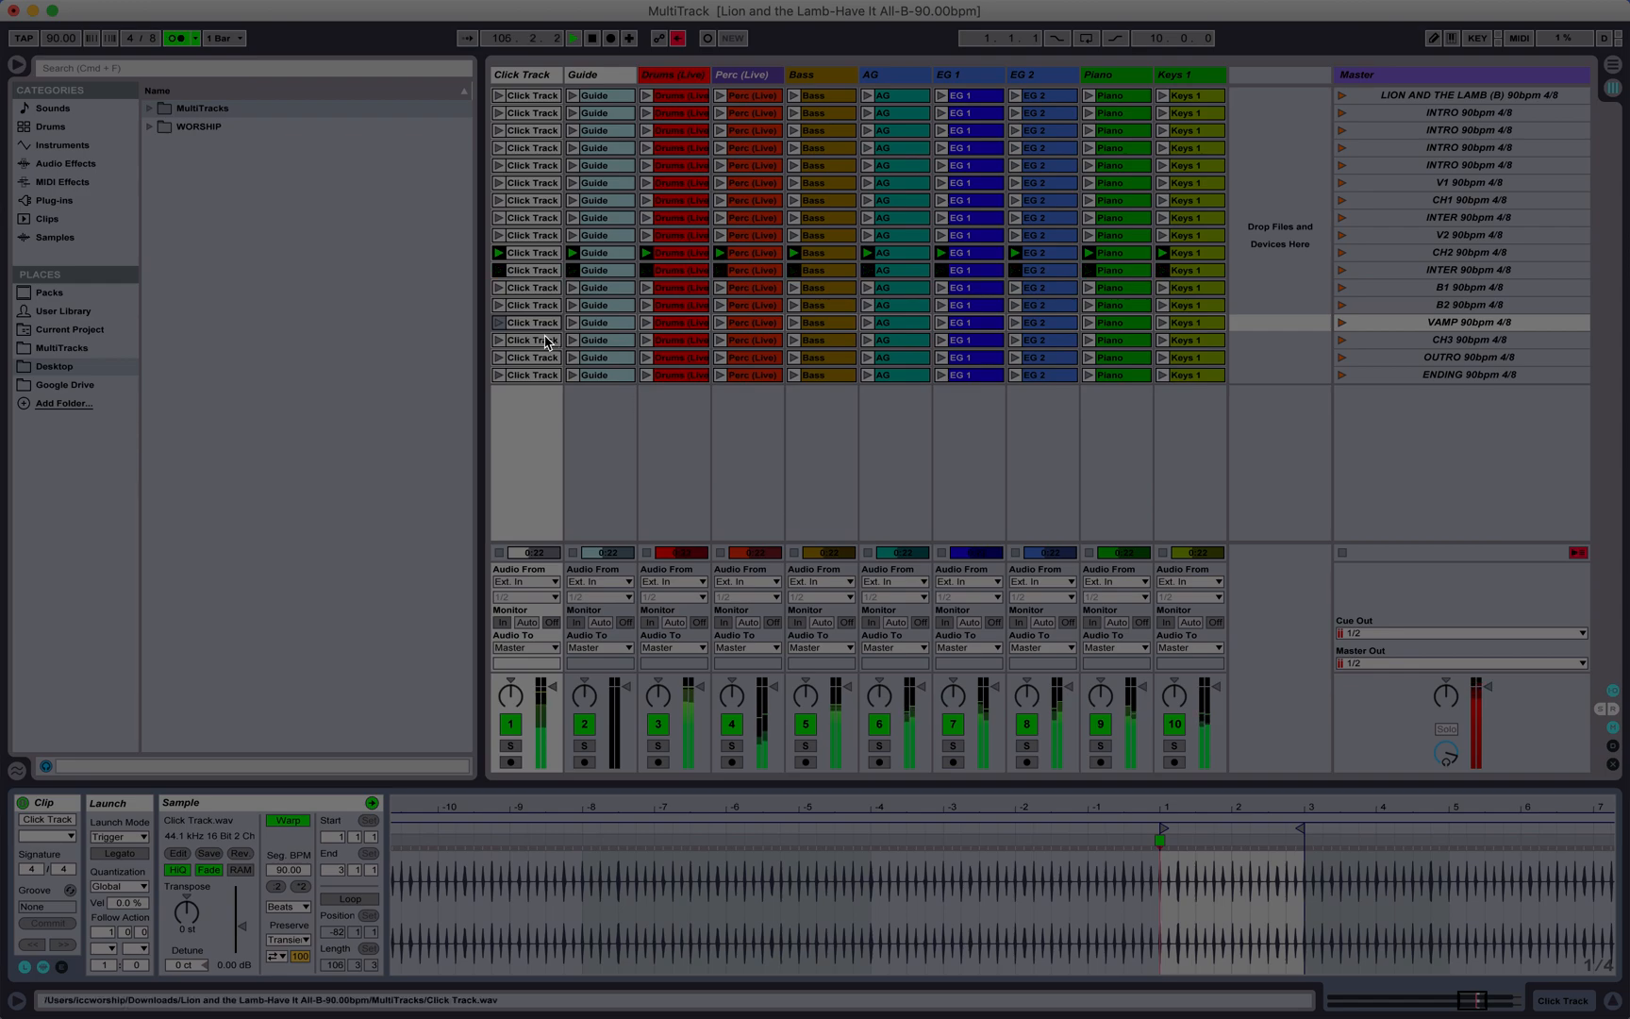
{"action": "left_click", "coordinate": [1196, 325], "text": "shift"}
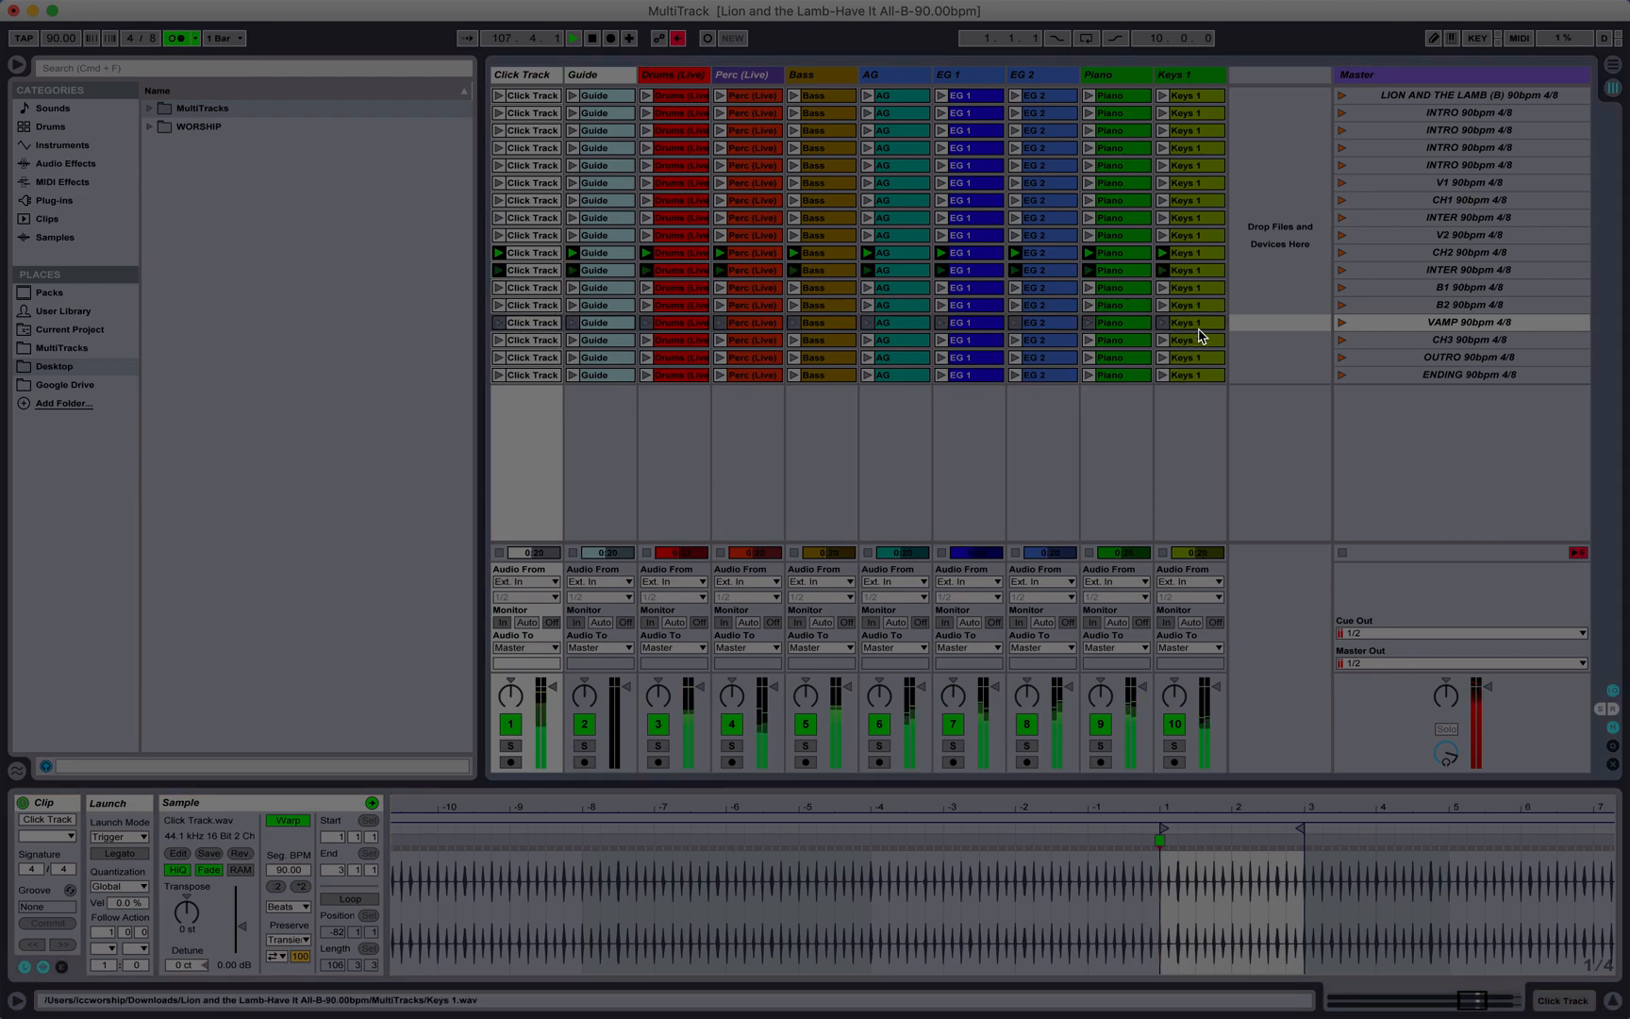
{"action": "left_click", "coordinate": [109, 949]}
{"action": "left_click", "coordinate": [132, 876]}
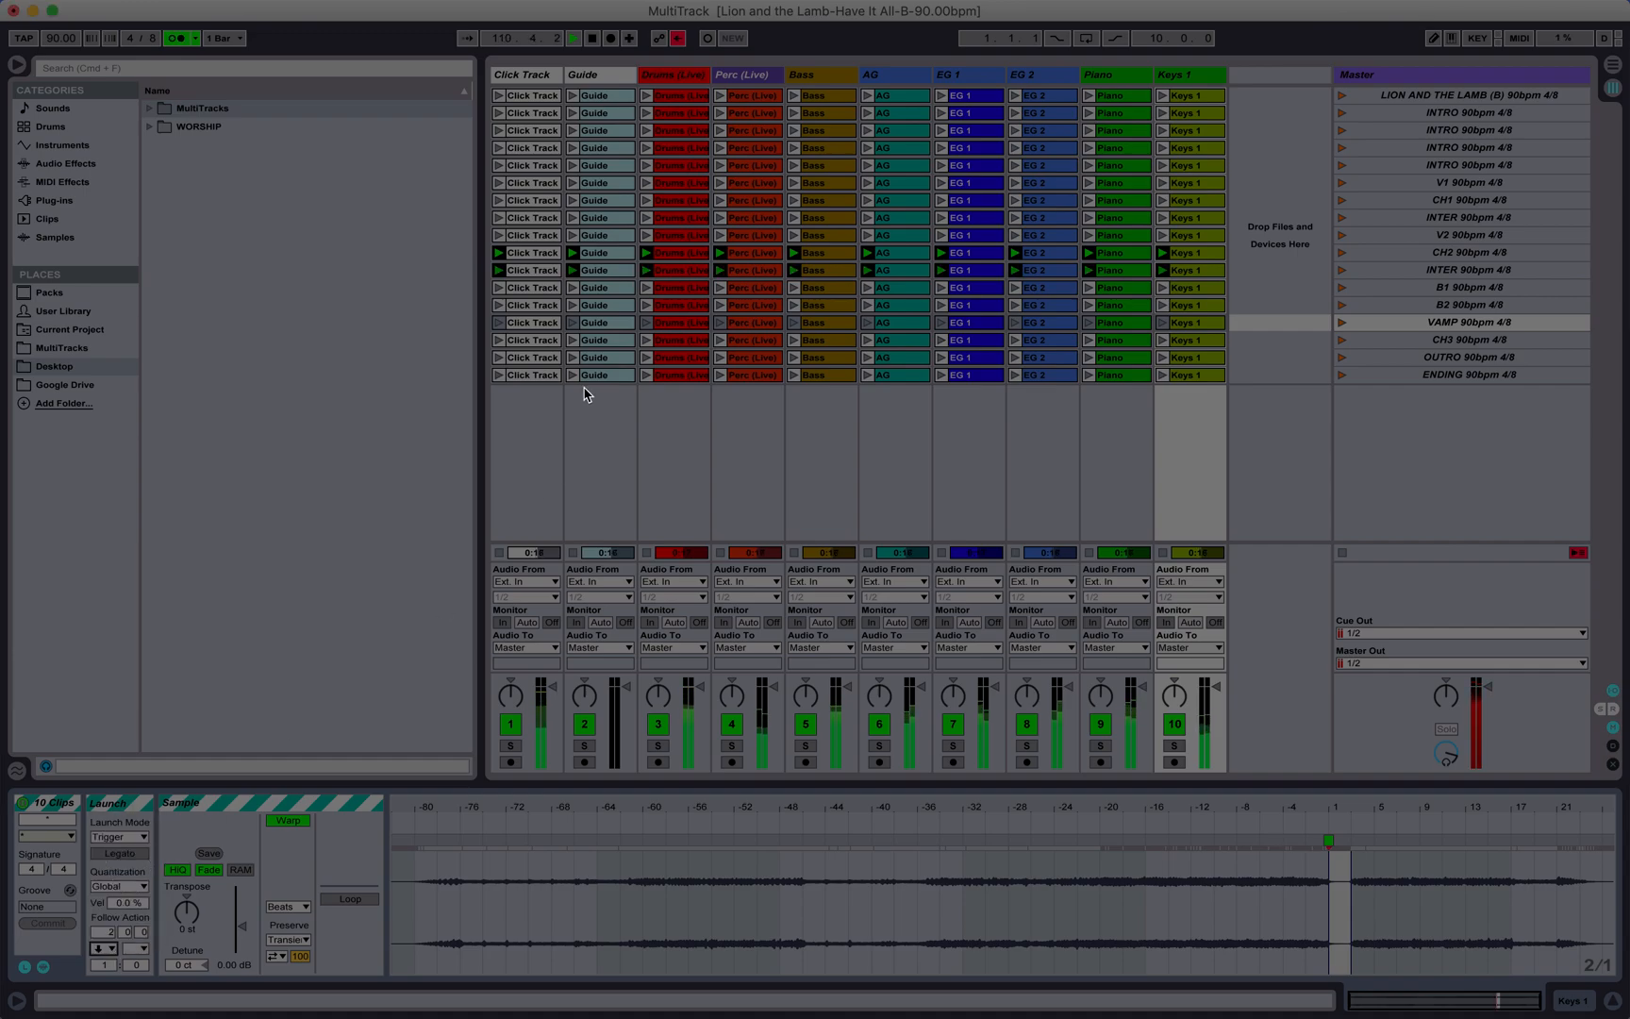
Step: Check the CH3 clip length in bars and set the follow action of all ten CH3 clips to Next after 14 bars
{"action": "left_click", "coordinate": [550, 348]}
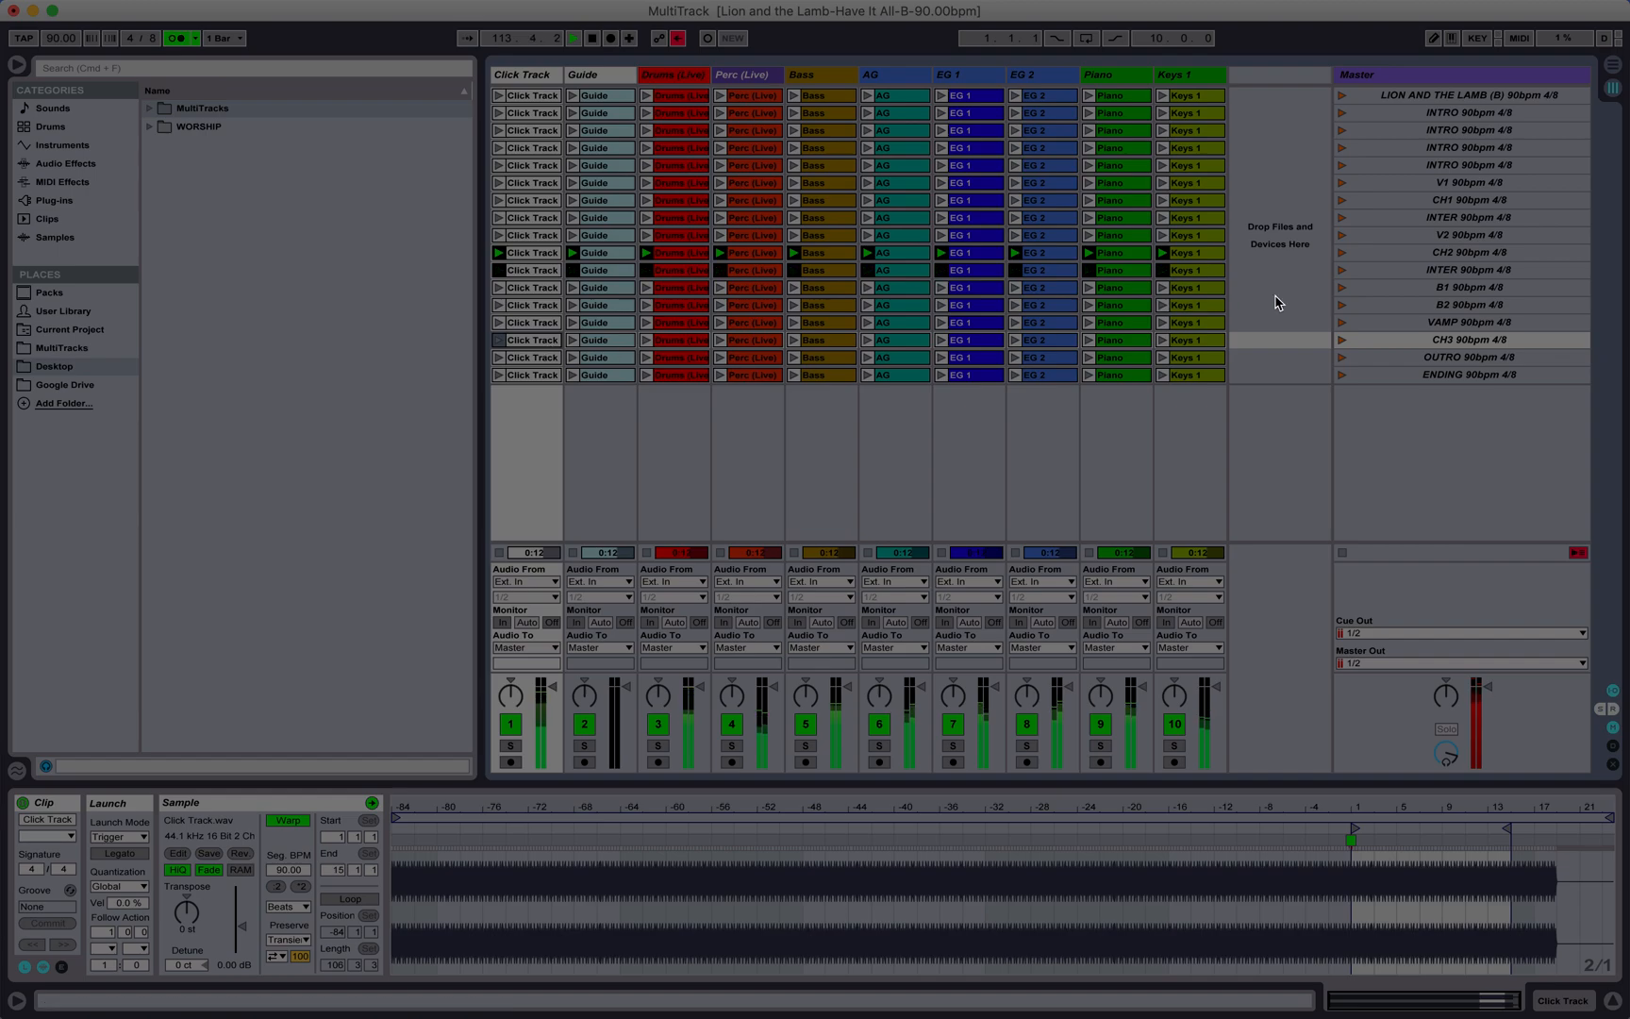
{"action": "left_click", "coordinate": [1209, 342], "text": "shift"}
{"action": "left_click_drag", "start_coordinate": [1497, 810], "coordinate": [1497, 911]}
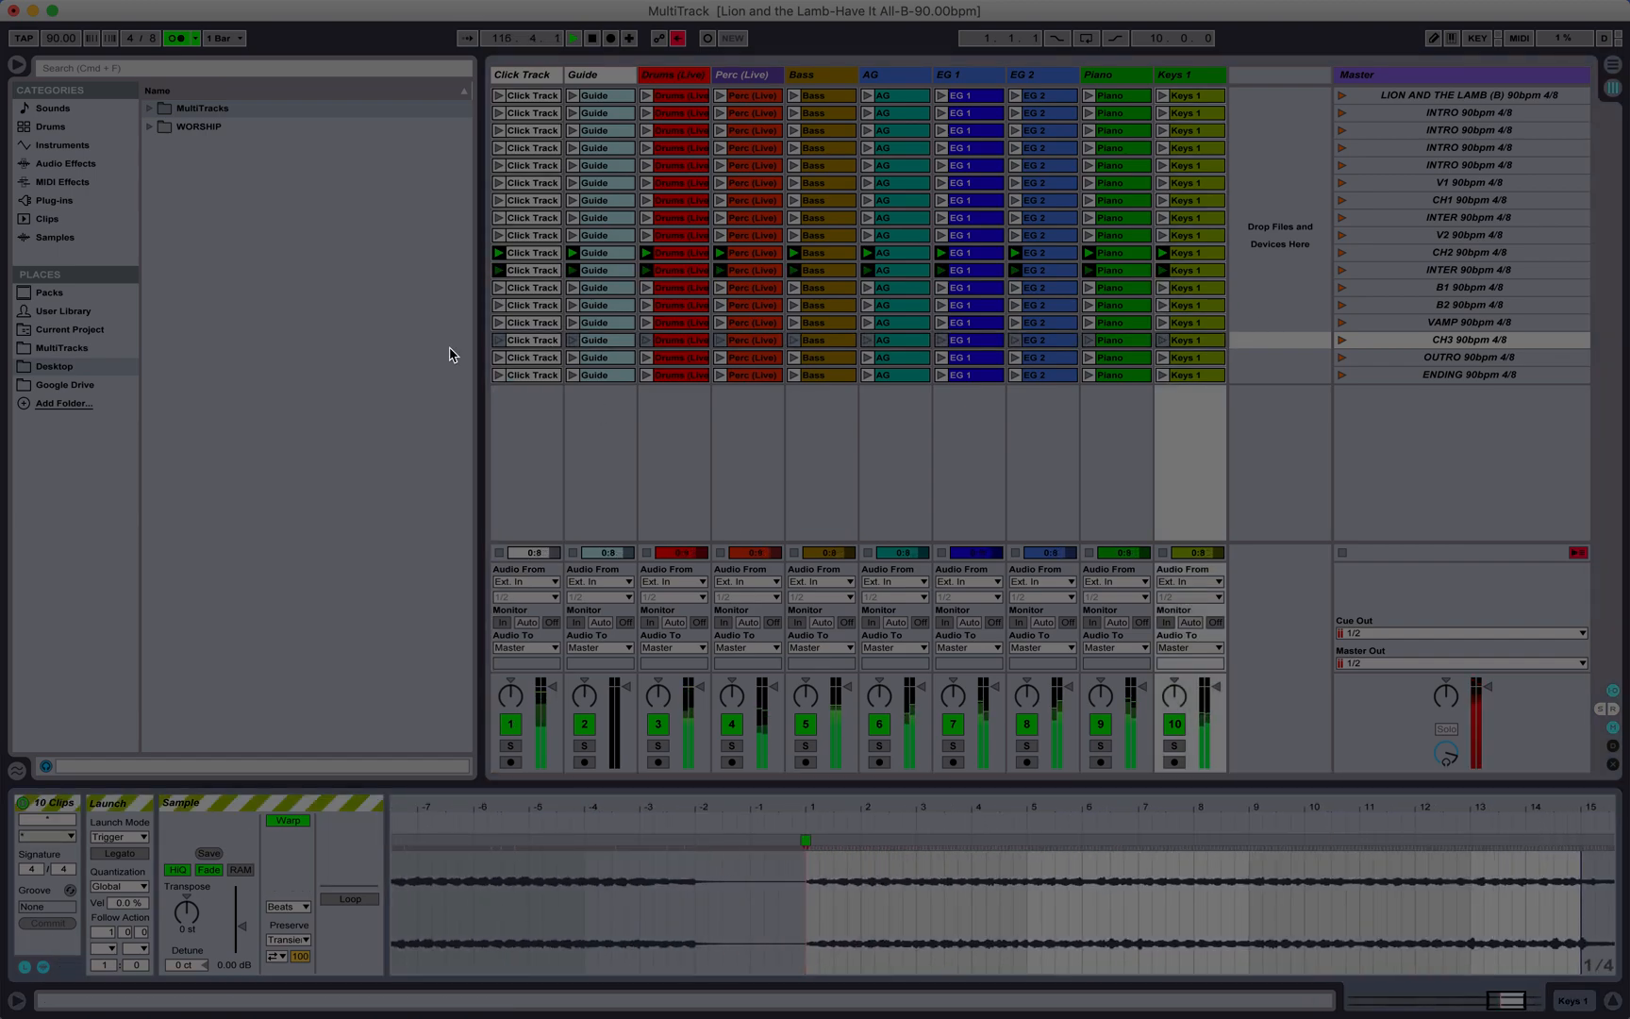
{"action": "left_click", "coordinate": [106, 931]}
{"action": "type", "text": "14"}
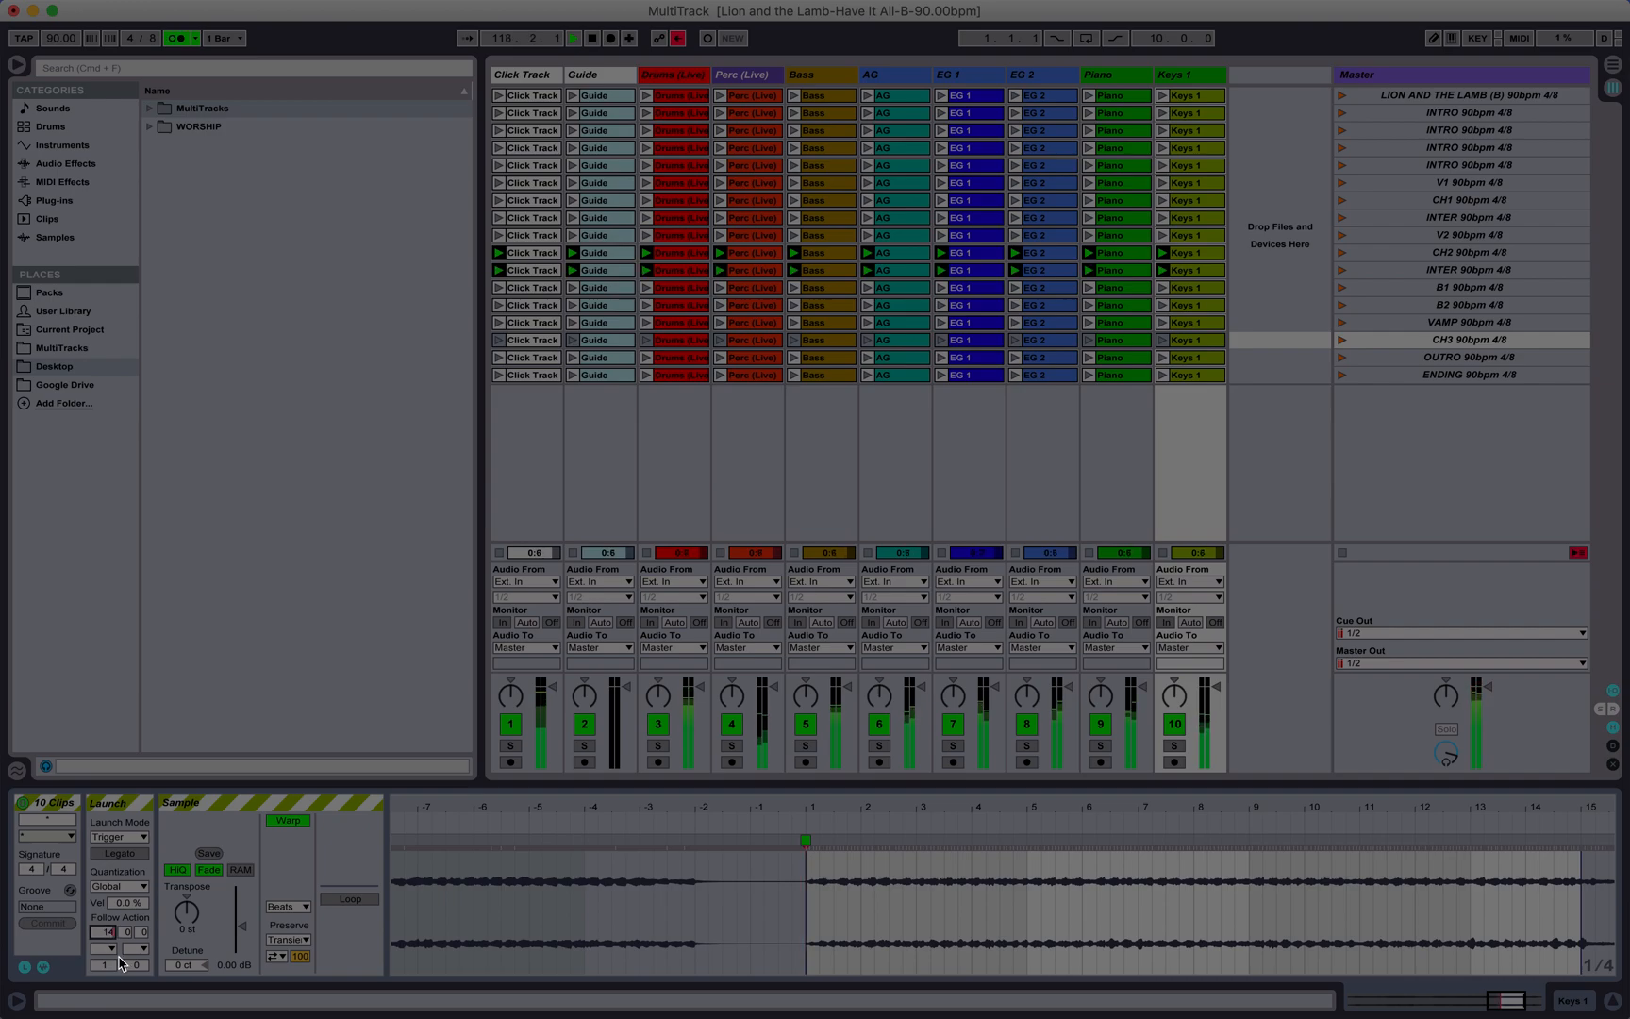
{"action": "left_click", "coordinate": [104, 948]}
{"action": "left_click", "coordinate": [121, 879]}
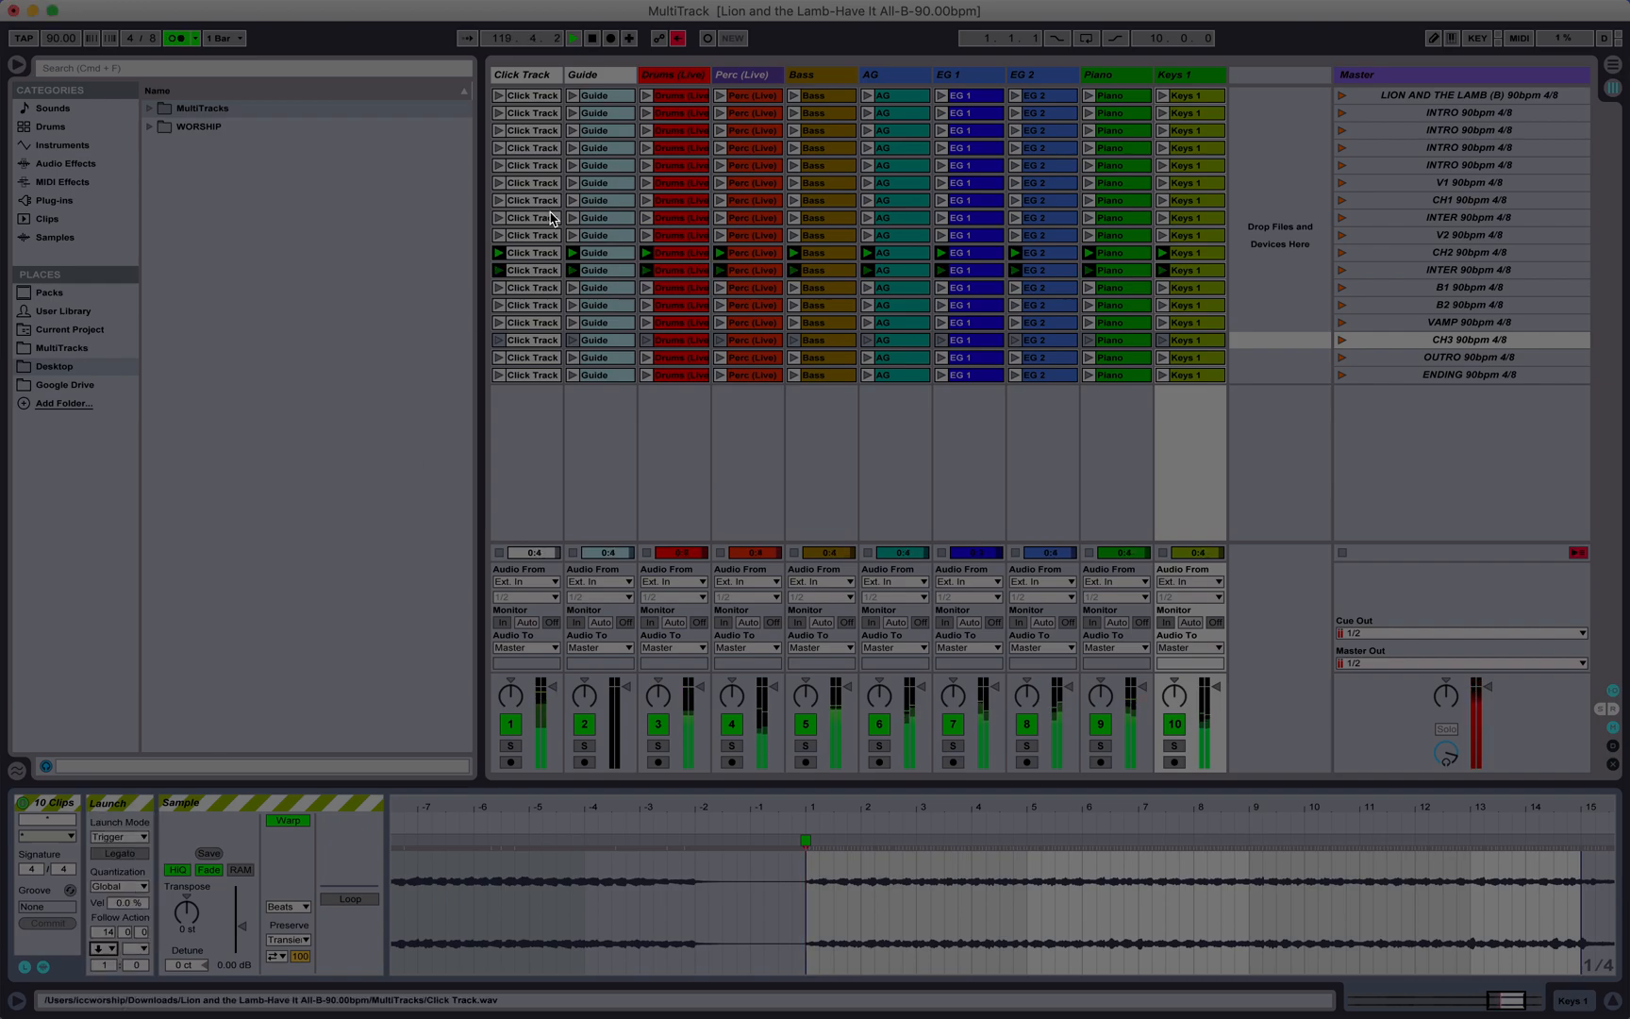
Step: Check the OUTRO clip length in bars and set the follow action of all ten OUTRO clips to Next after 4 bars
{"action": "left_click", "coordinate": [542, 359]}
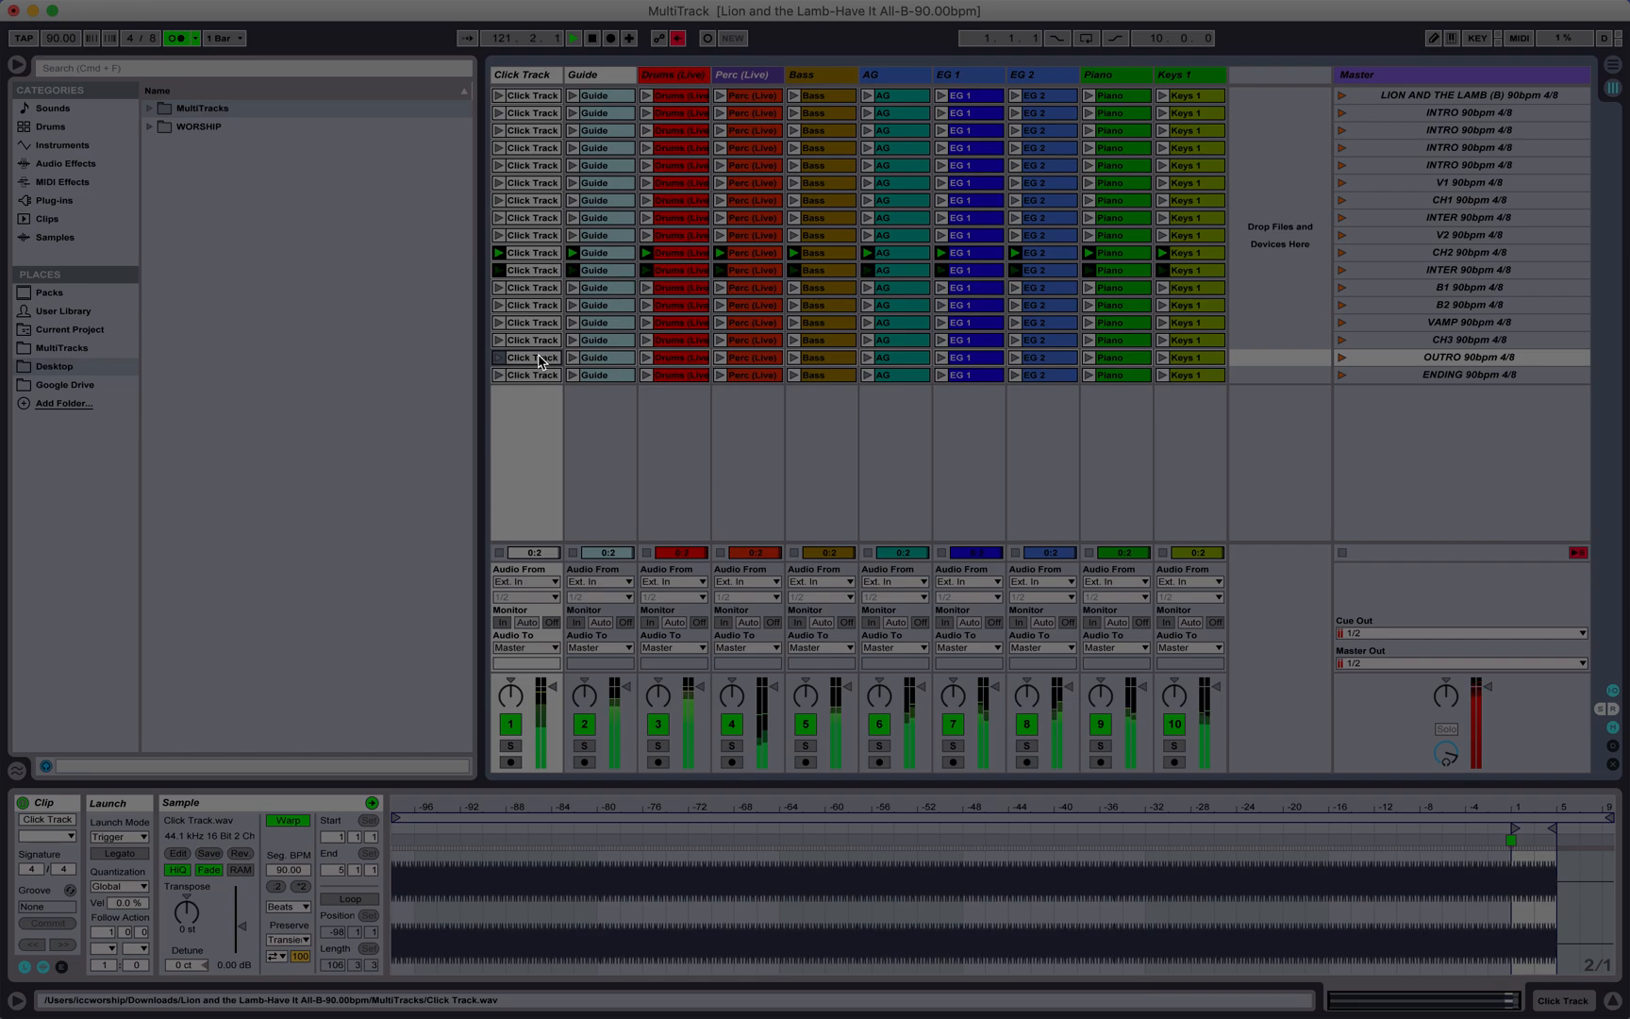
{"action": "left_click_drag", "start_coordinate": [1554, 804], "coordinate": [1554, 924]}
{"action": "scroll", "coordinate": [1521, 861], "scroll_direction": "right", "scroll_amount": 5}
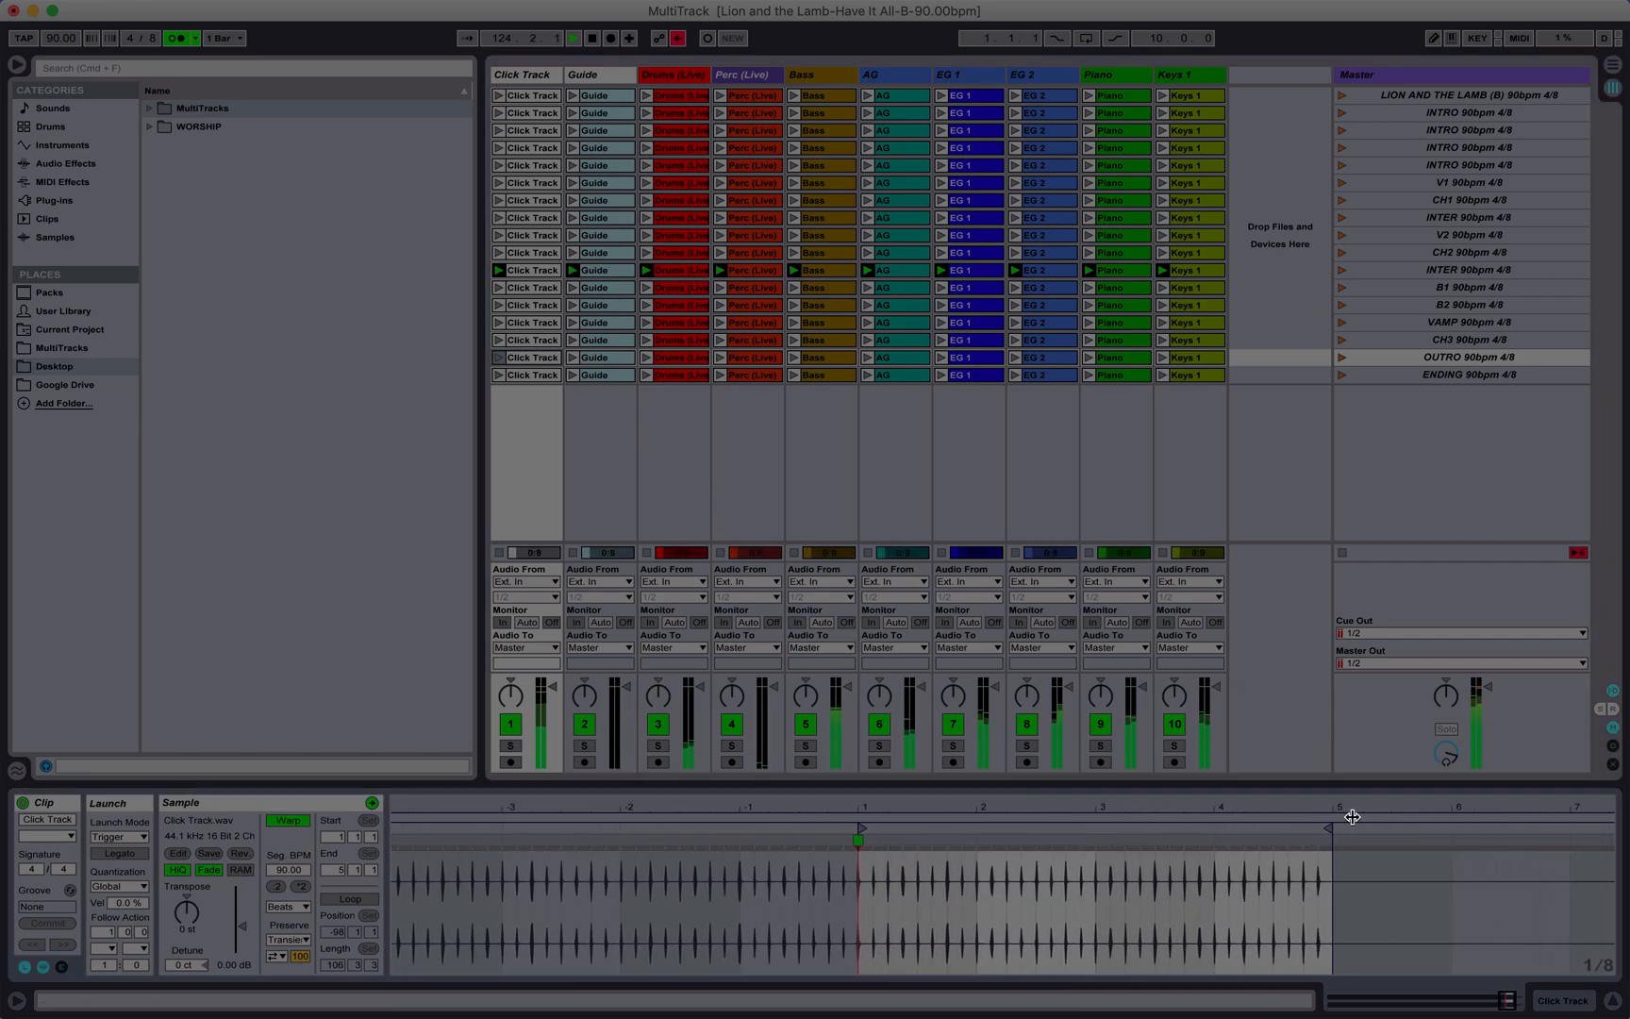
{"action": "left_click_drag", "start_coordinate": [1346, 808], "coordinate": [1347, 834]}
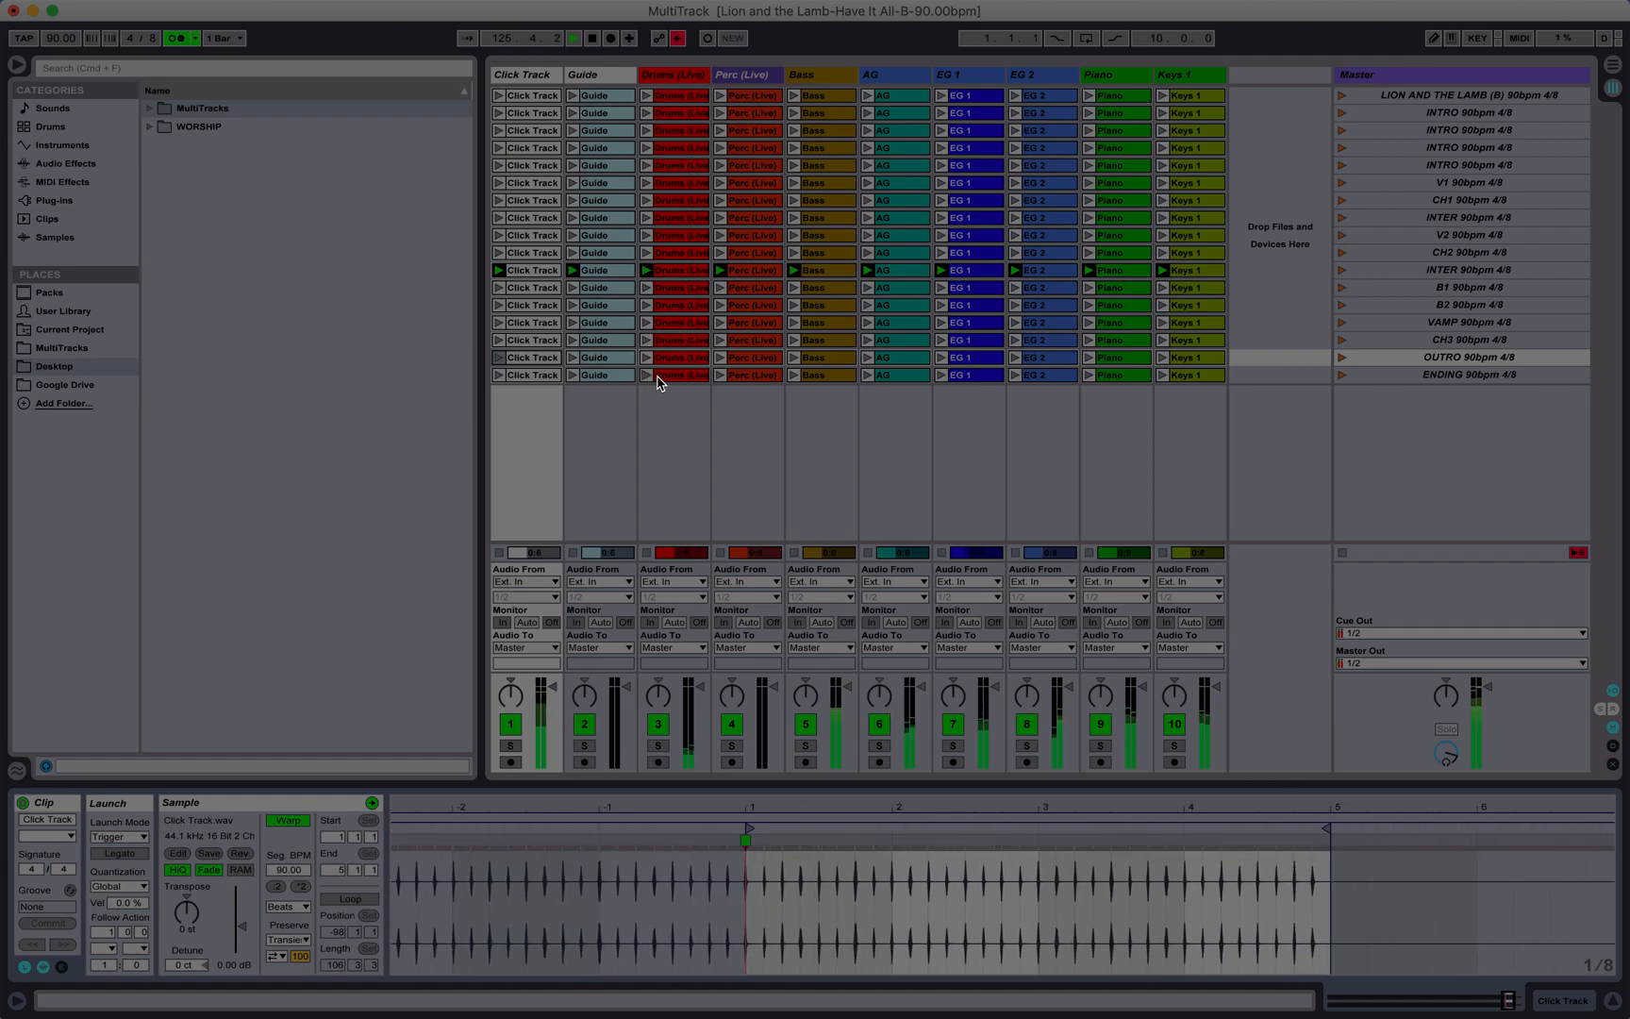
{"action": "left_click", "coordinate": [1196, 358], "text": "shift"}
{"action": "left_click", "coordinate": [102, 933]}
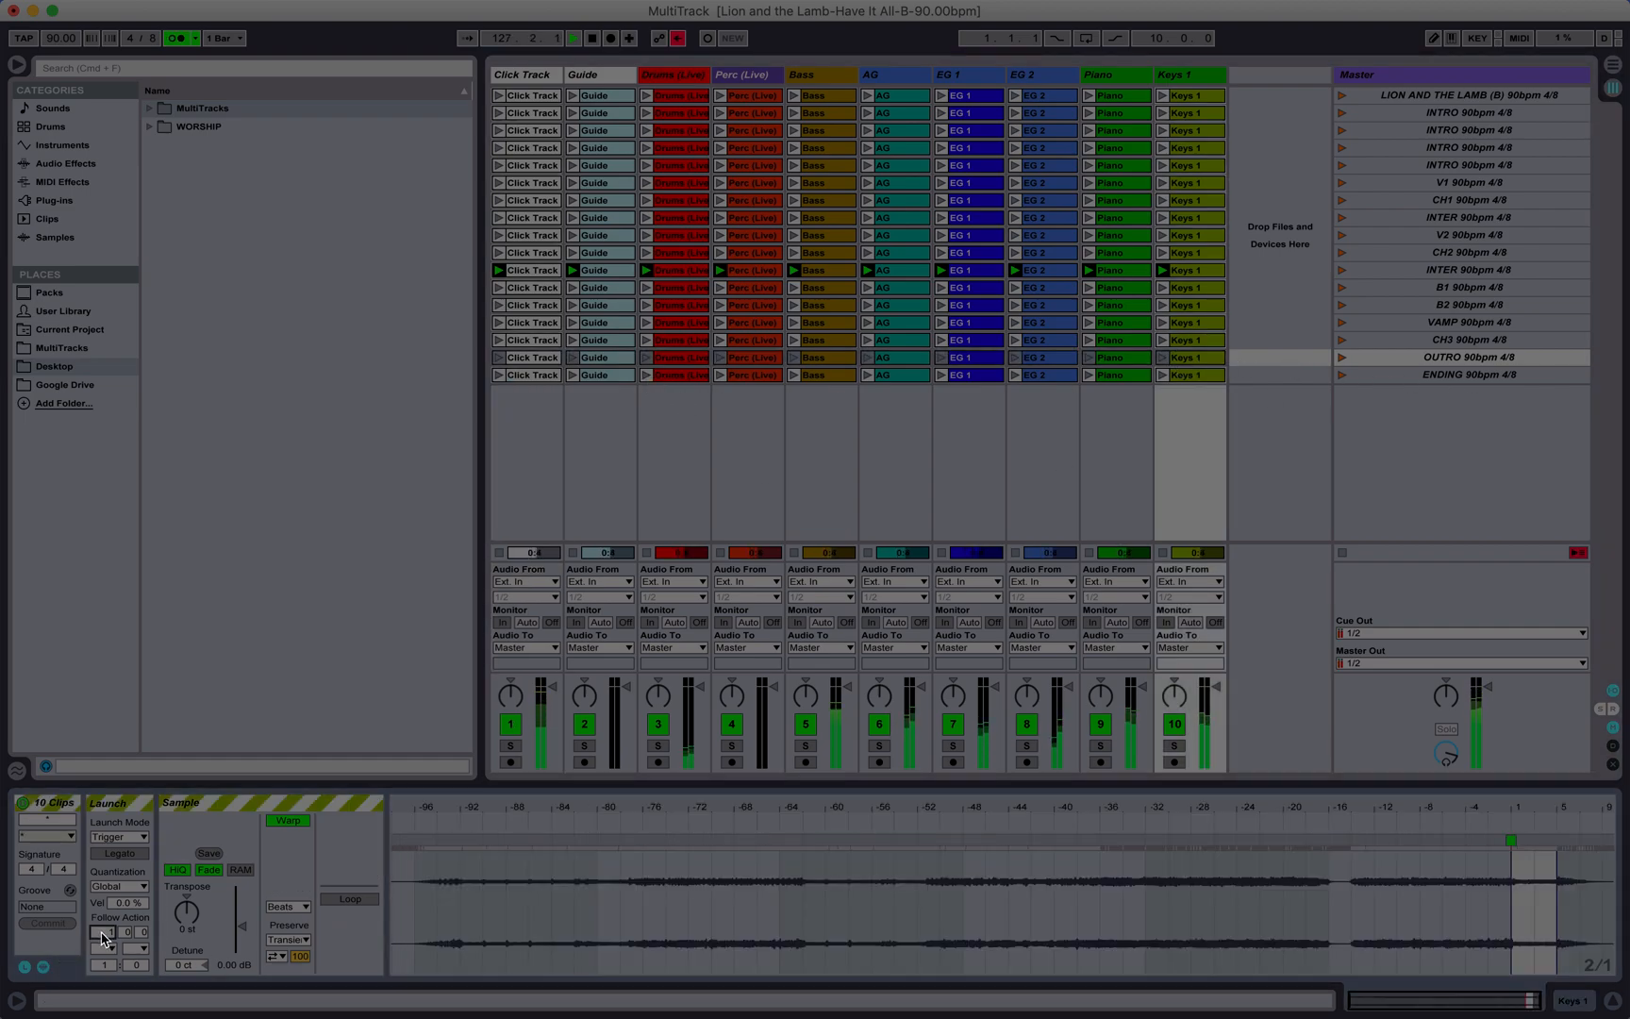
{"action": "left_click", "coordinate": [104, 948]}
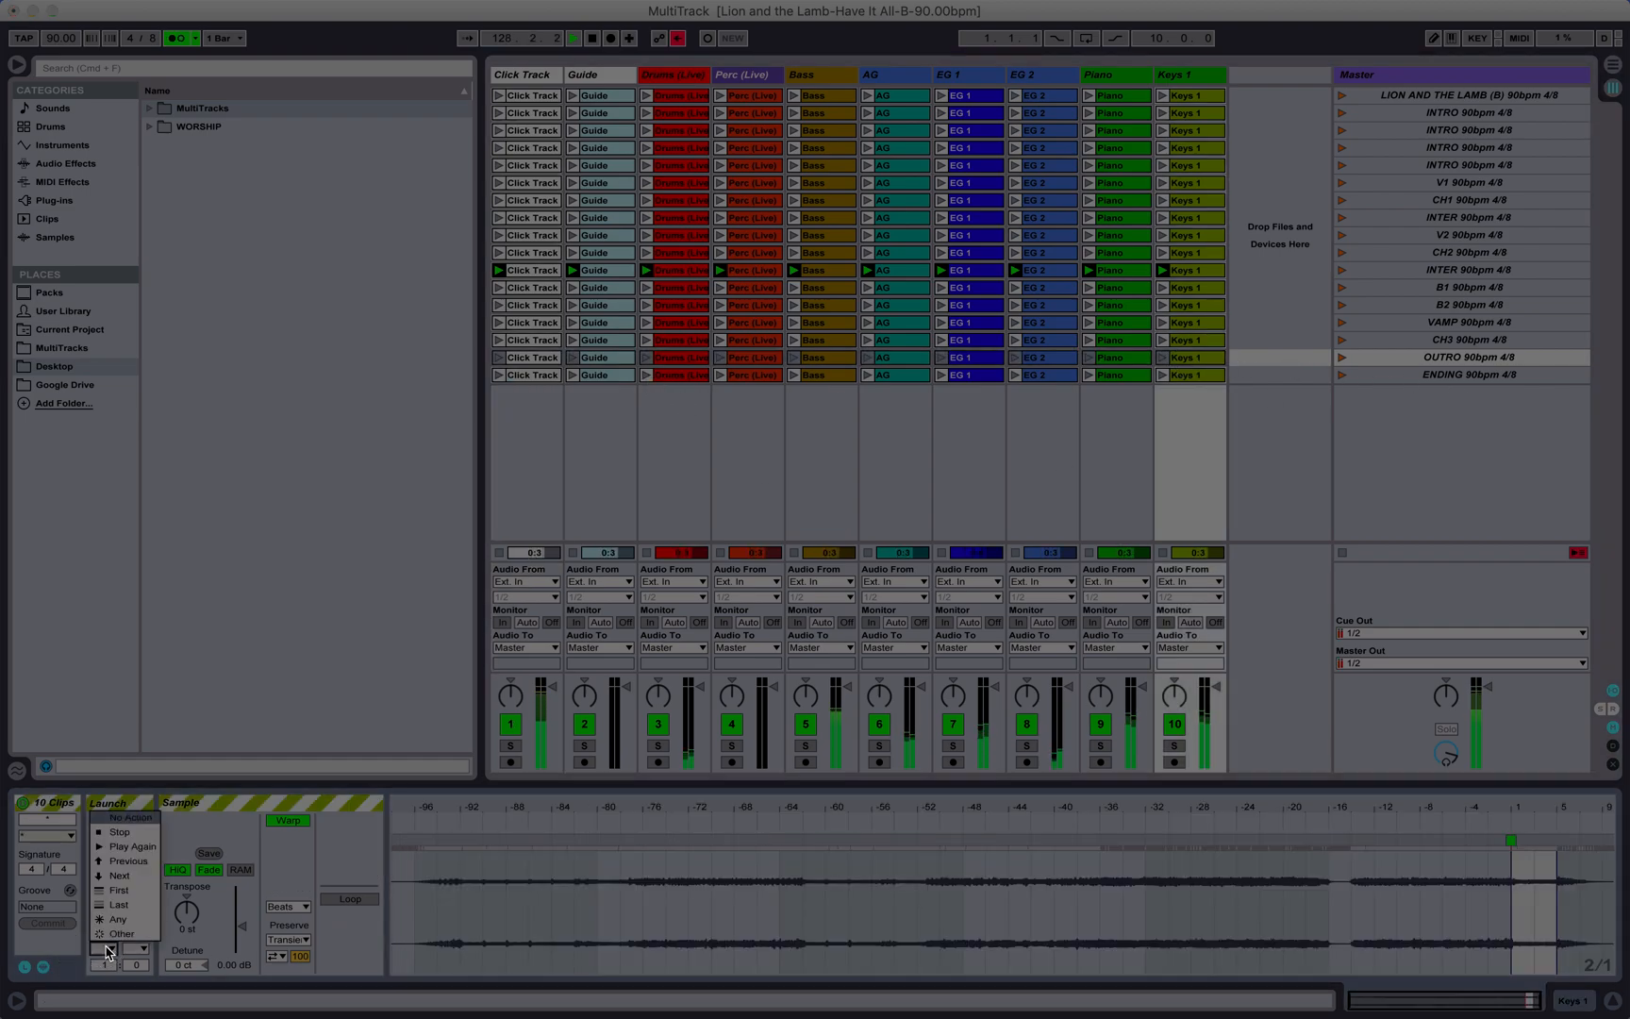
{"action": "left_click", "coordinate": [131, 879]}
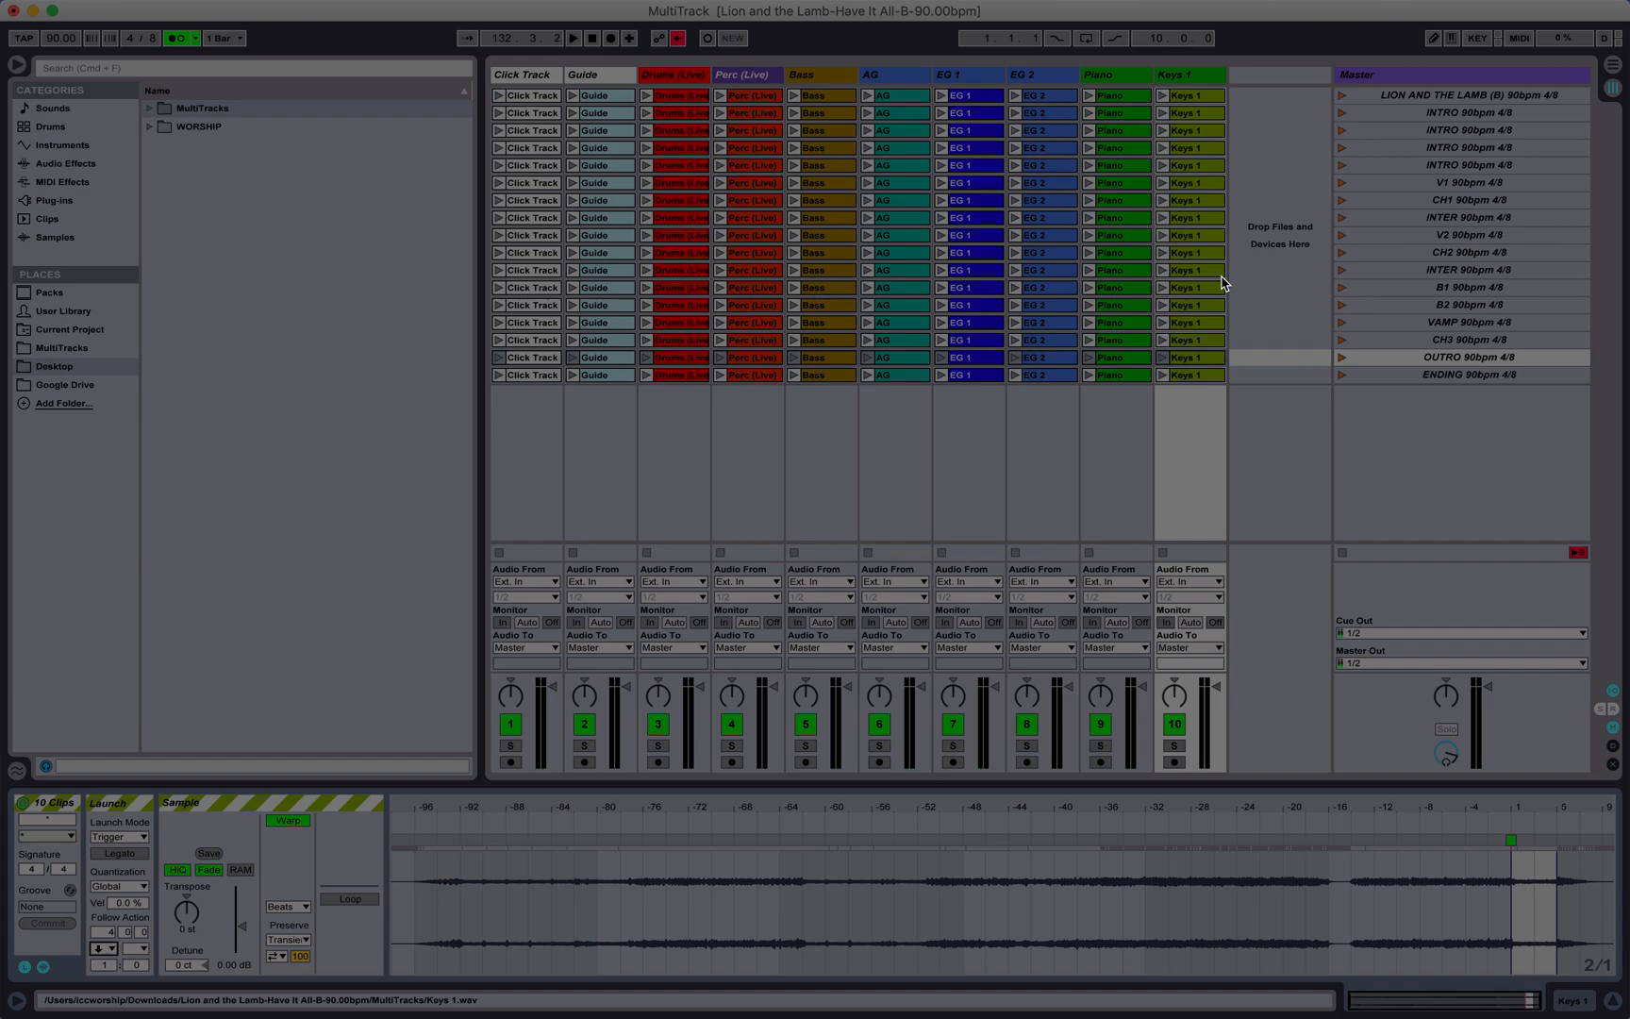
Step: Launch the CH2 scene as a test and set the follow action of all ten clips in the second INTER scene to Next
{"action": "left_click", "coordinate": [1343, 253]}
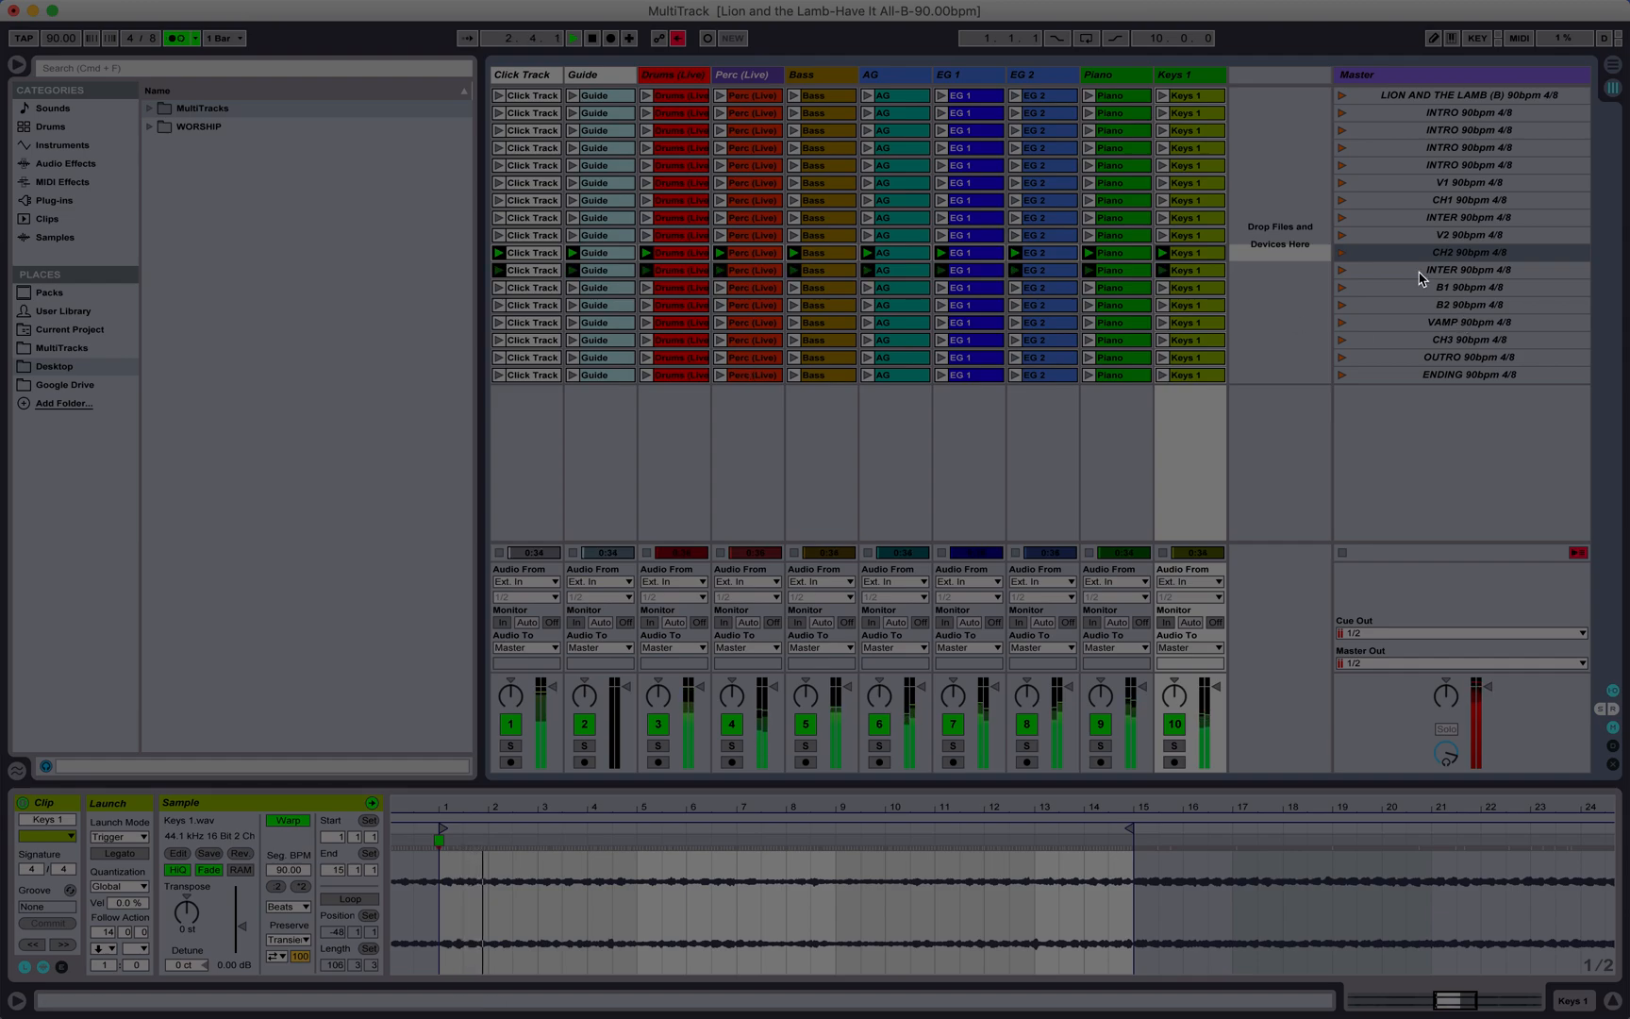
{"action": "left_click", "coordinate": [542, 274]}
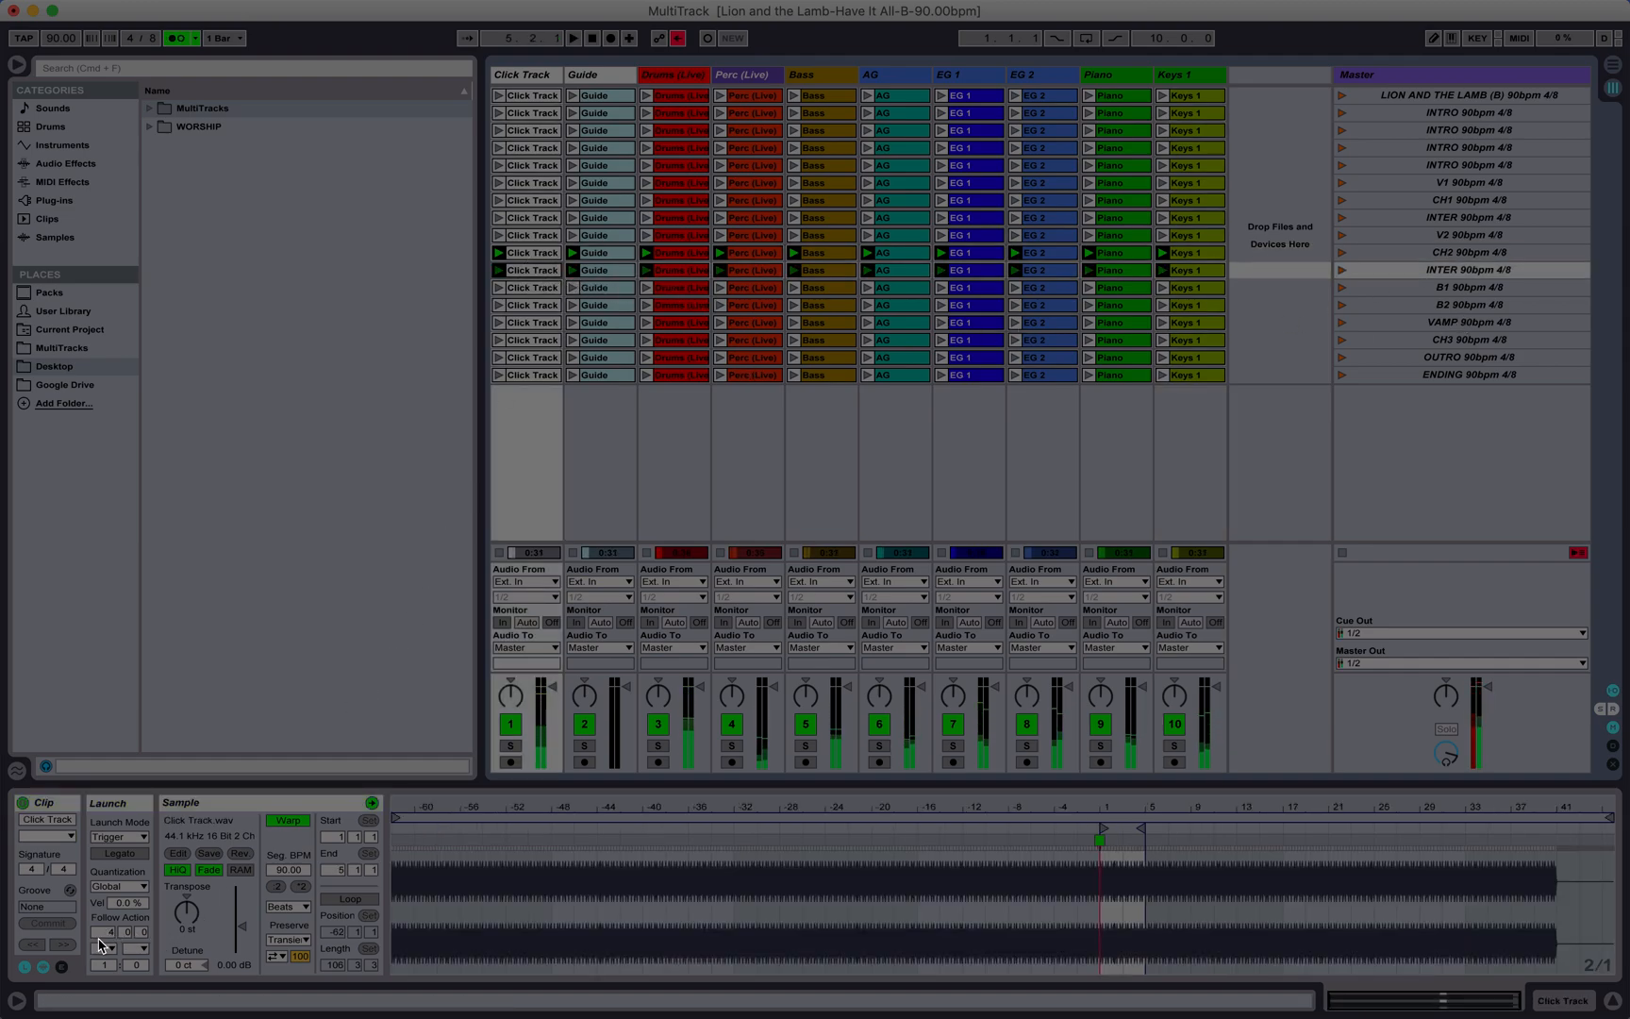
{"action": "left_click", "coordinate": [101, 947]}
{"action": "left_click", "coordinate": [102, 948]}
{"action": "left_click", "coordinate": [104, 948]}
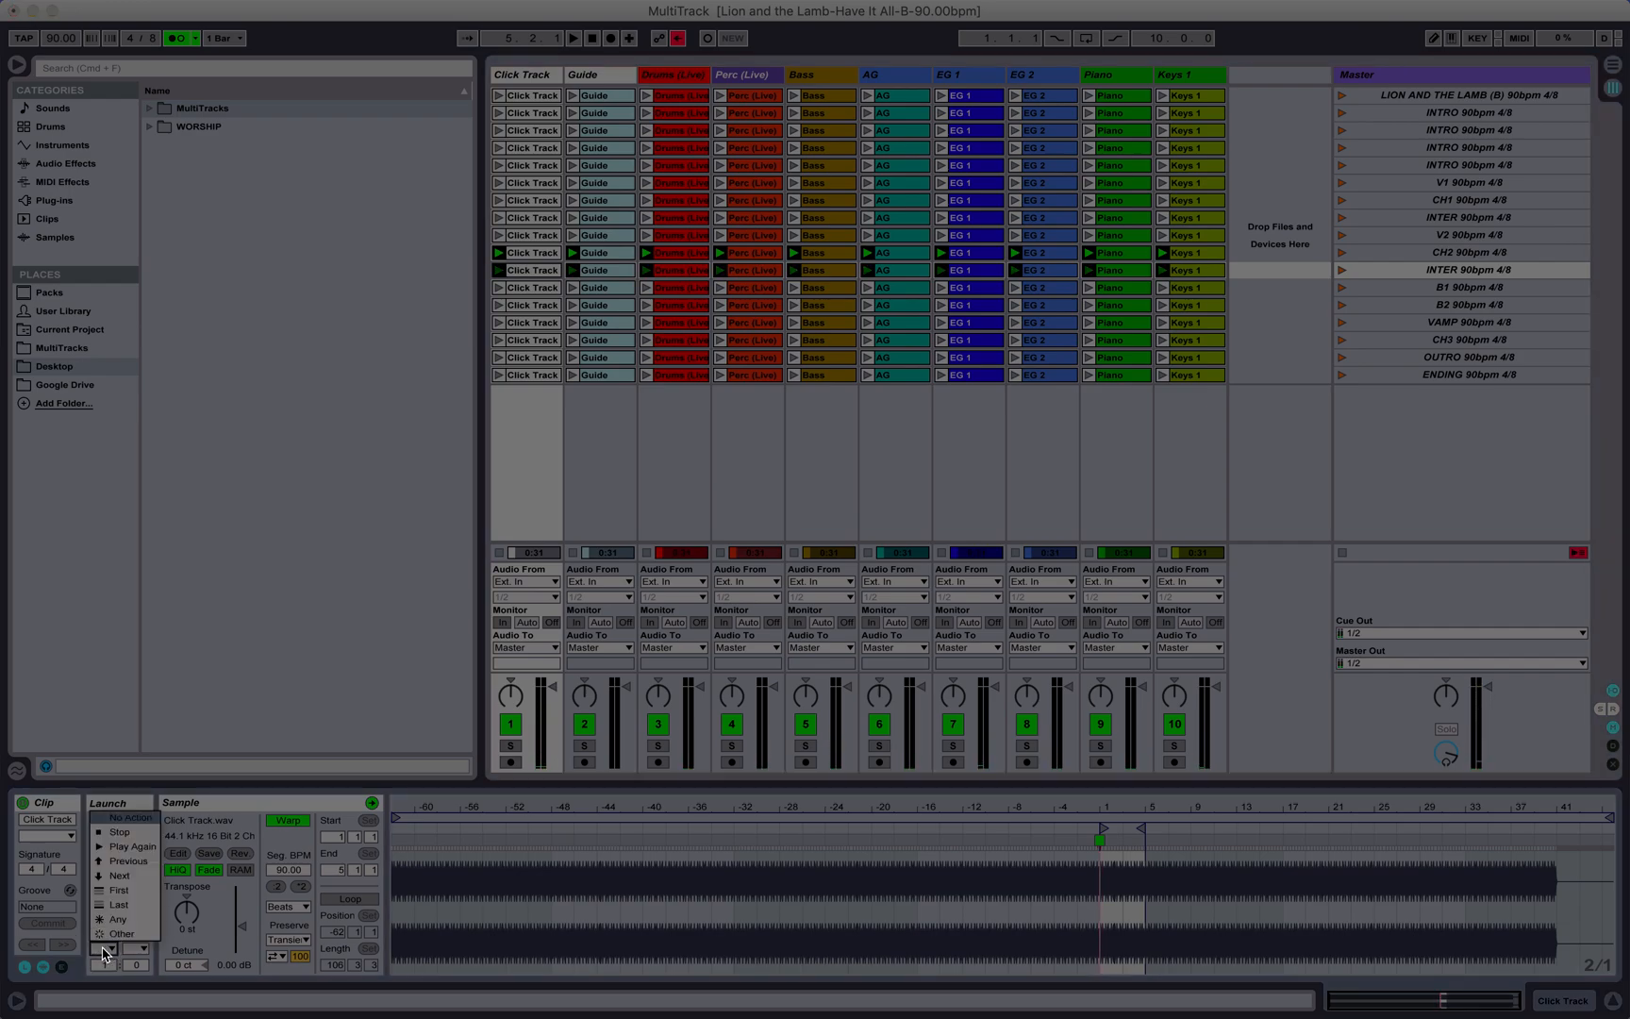
{"action": "left_click", "coordinate": [104, 949]}
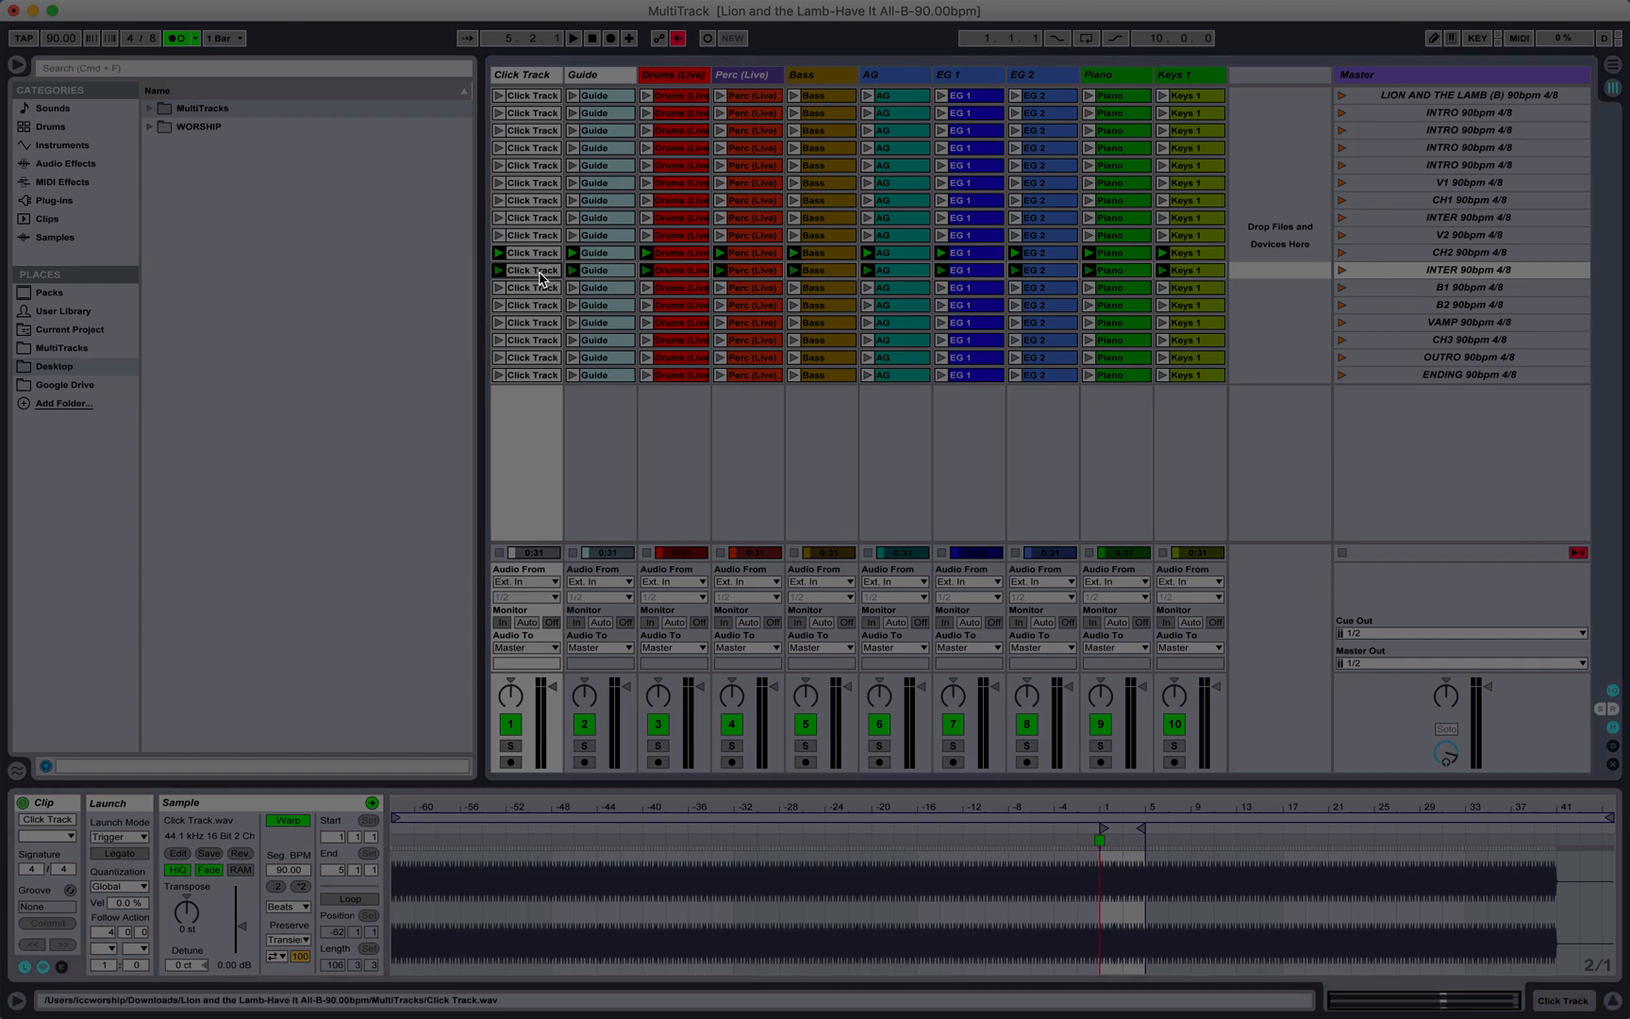
{"action": "left_click", "coordinate": [1184, 274], "text": "shift"}
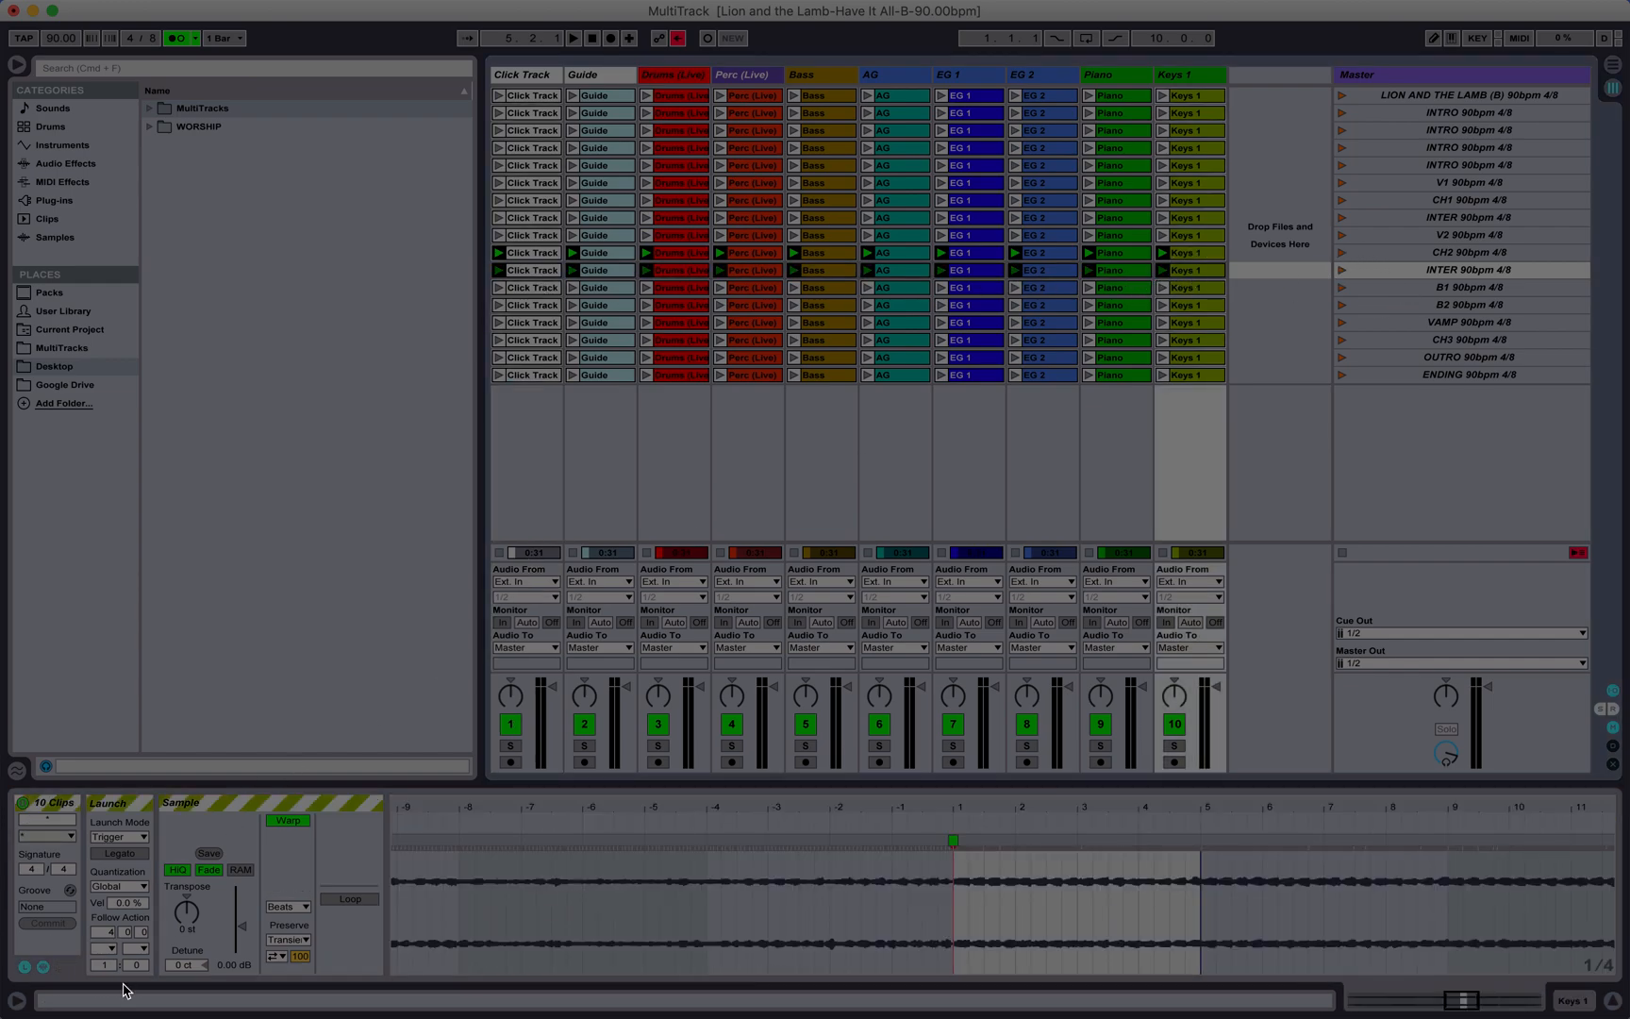
{"action": "left_click", "coordinate": [113, 949]}
{"action": "left_click", "coordinate": [119, 875]}
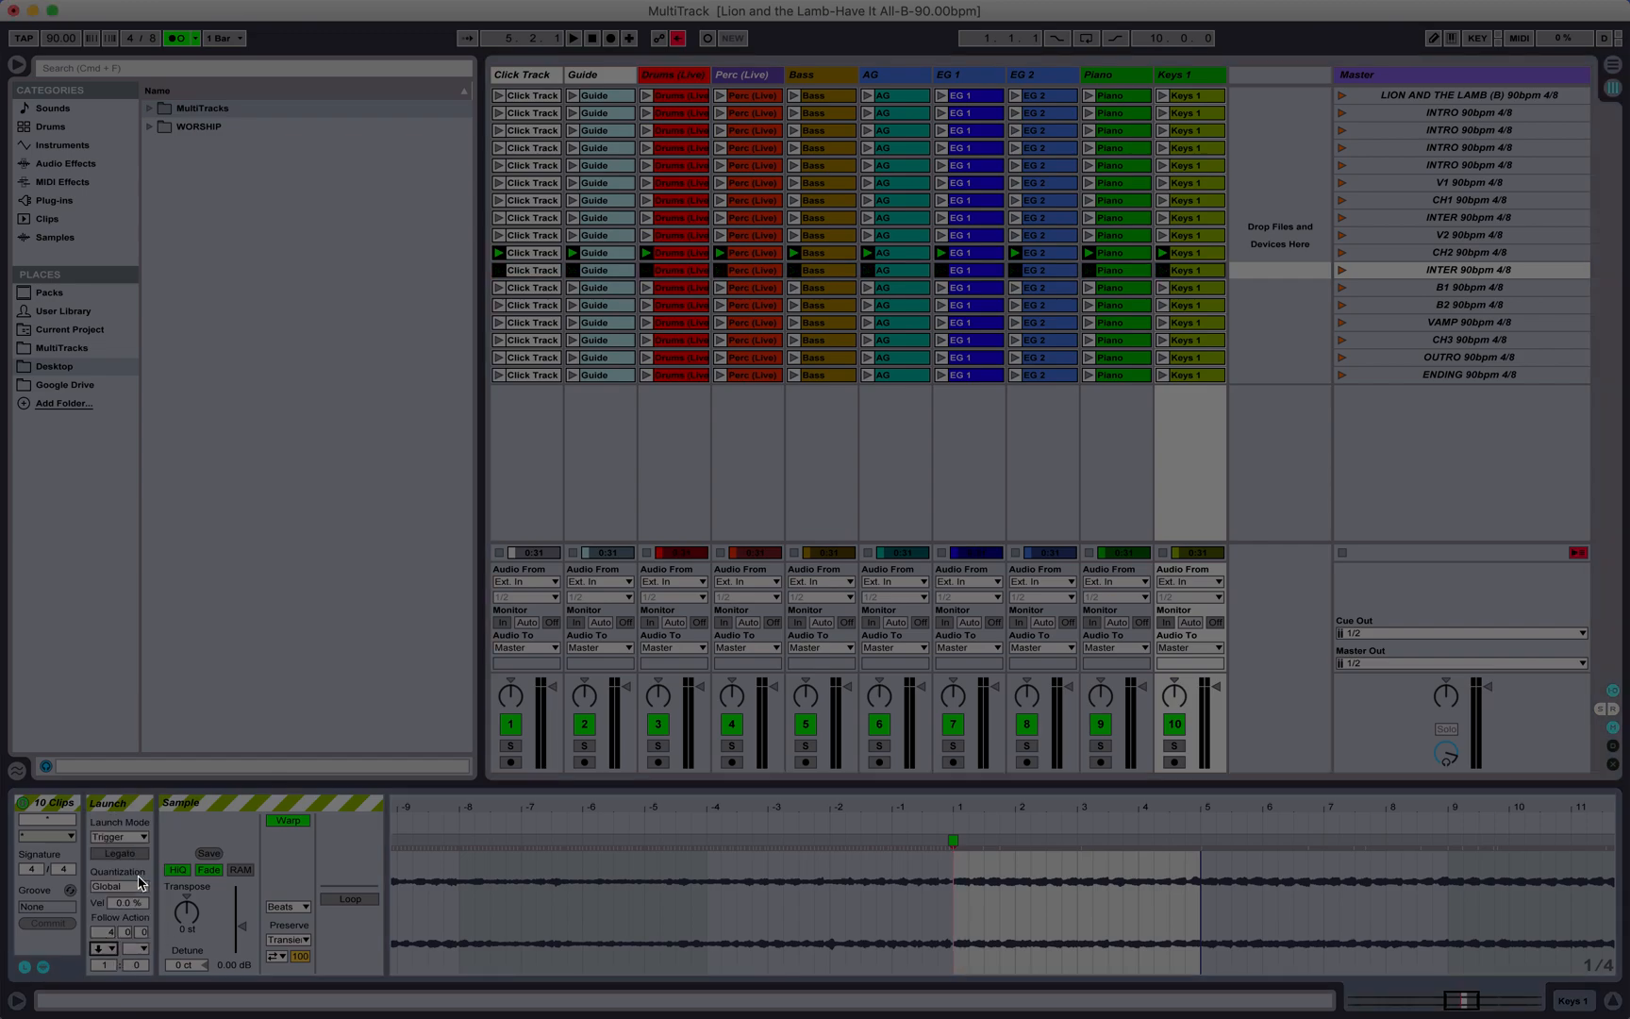
Step: Play from the CH2 scene and review the follow action settings of the Click Track clips between the second INTER and OUTRO
{"action": "left_click", "coordinate": [1341, 253]}
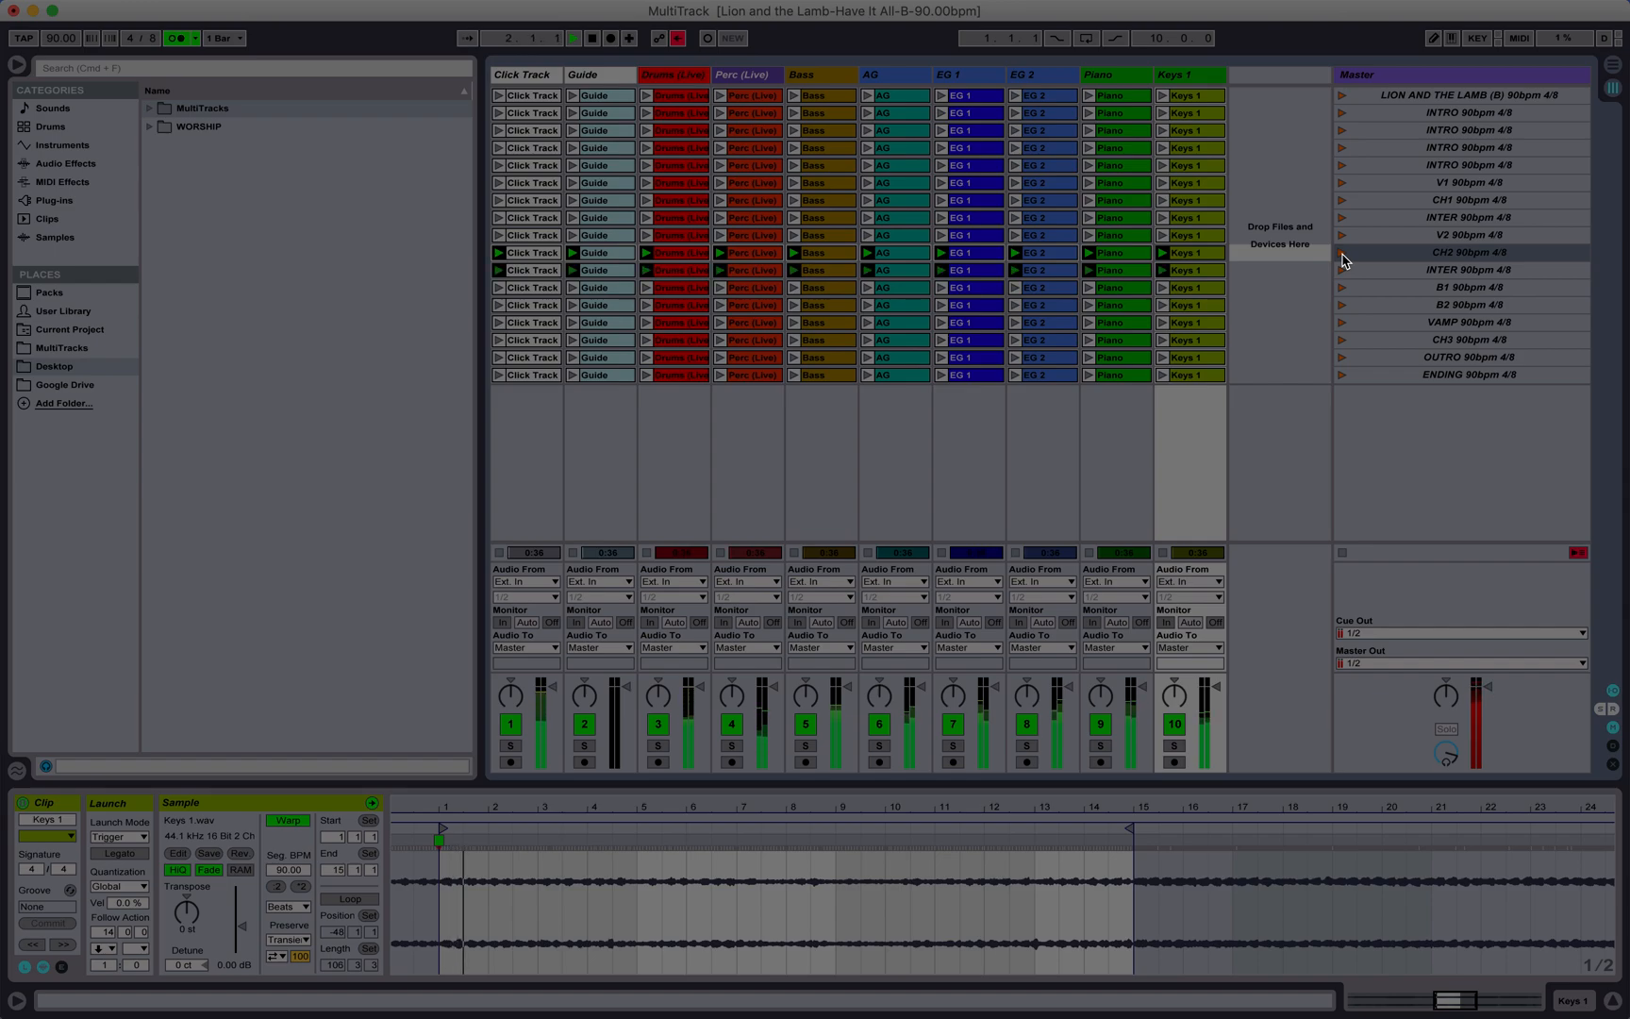
{"action": "left_click", "coordinate": [534, 272]}
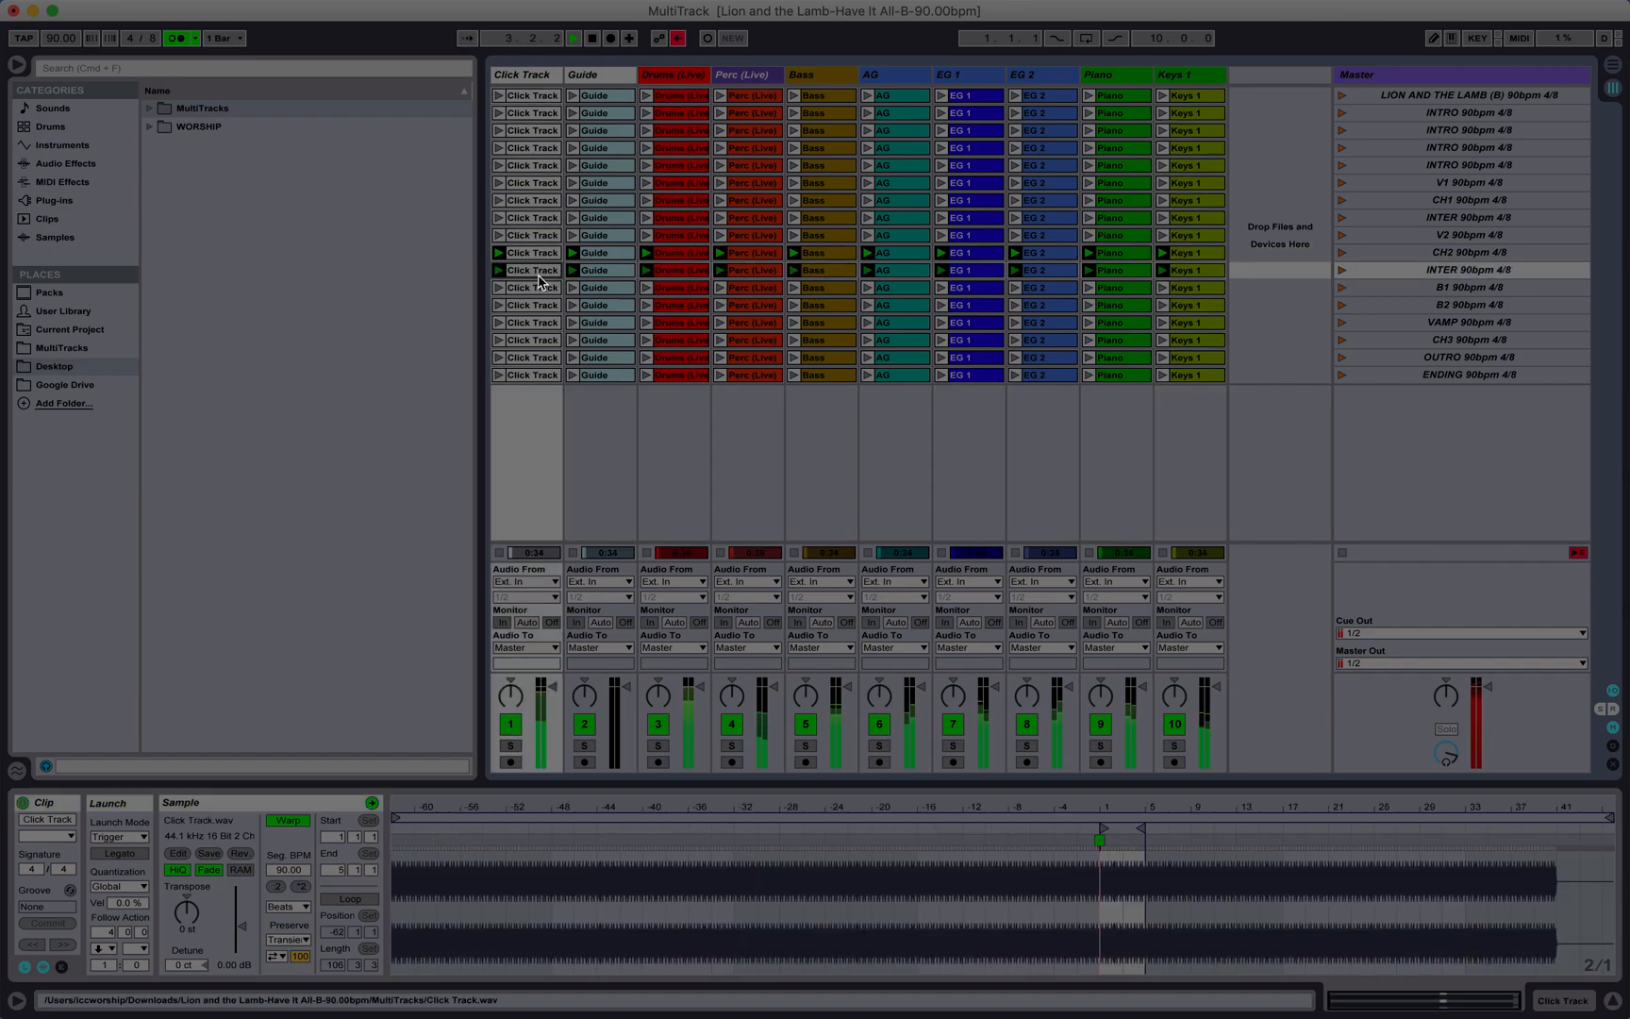
{"action": "key", "text": "Down"}
{"action": "key", "text": "Down"}
{"action": "key", "text": "Down"}
{"action": "key", "text": "Down"}
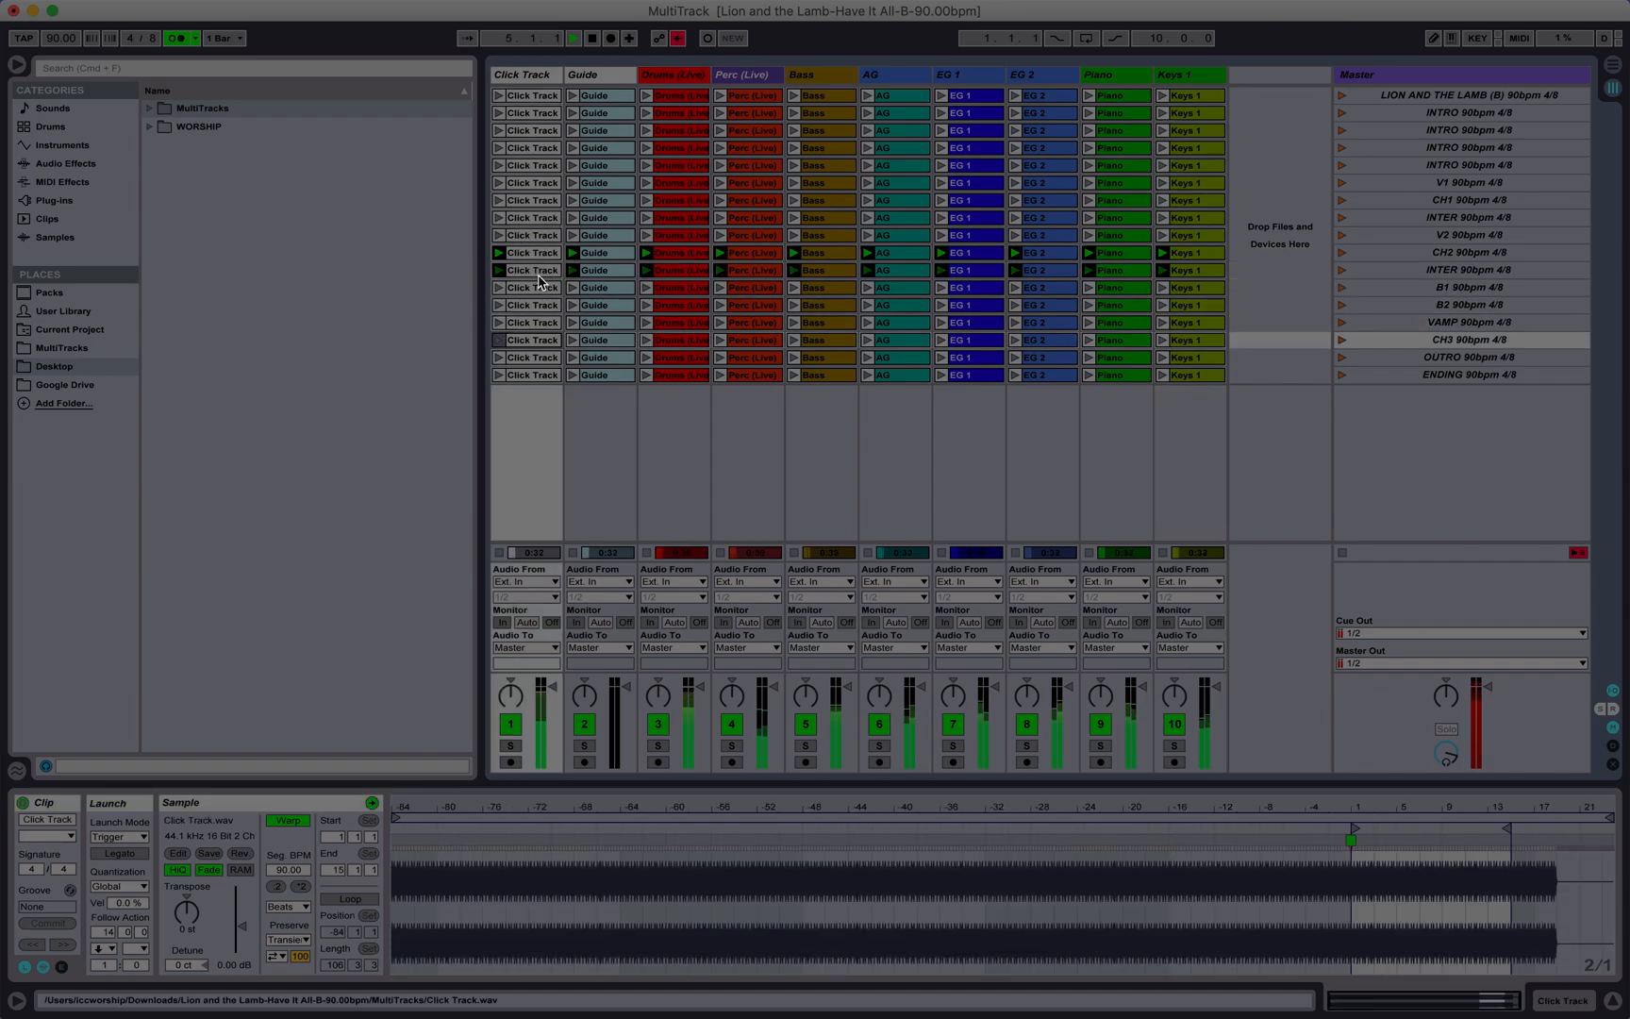
{"action": "key", "text": "Down"}
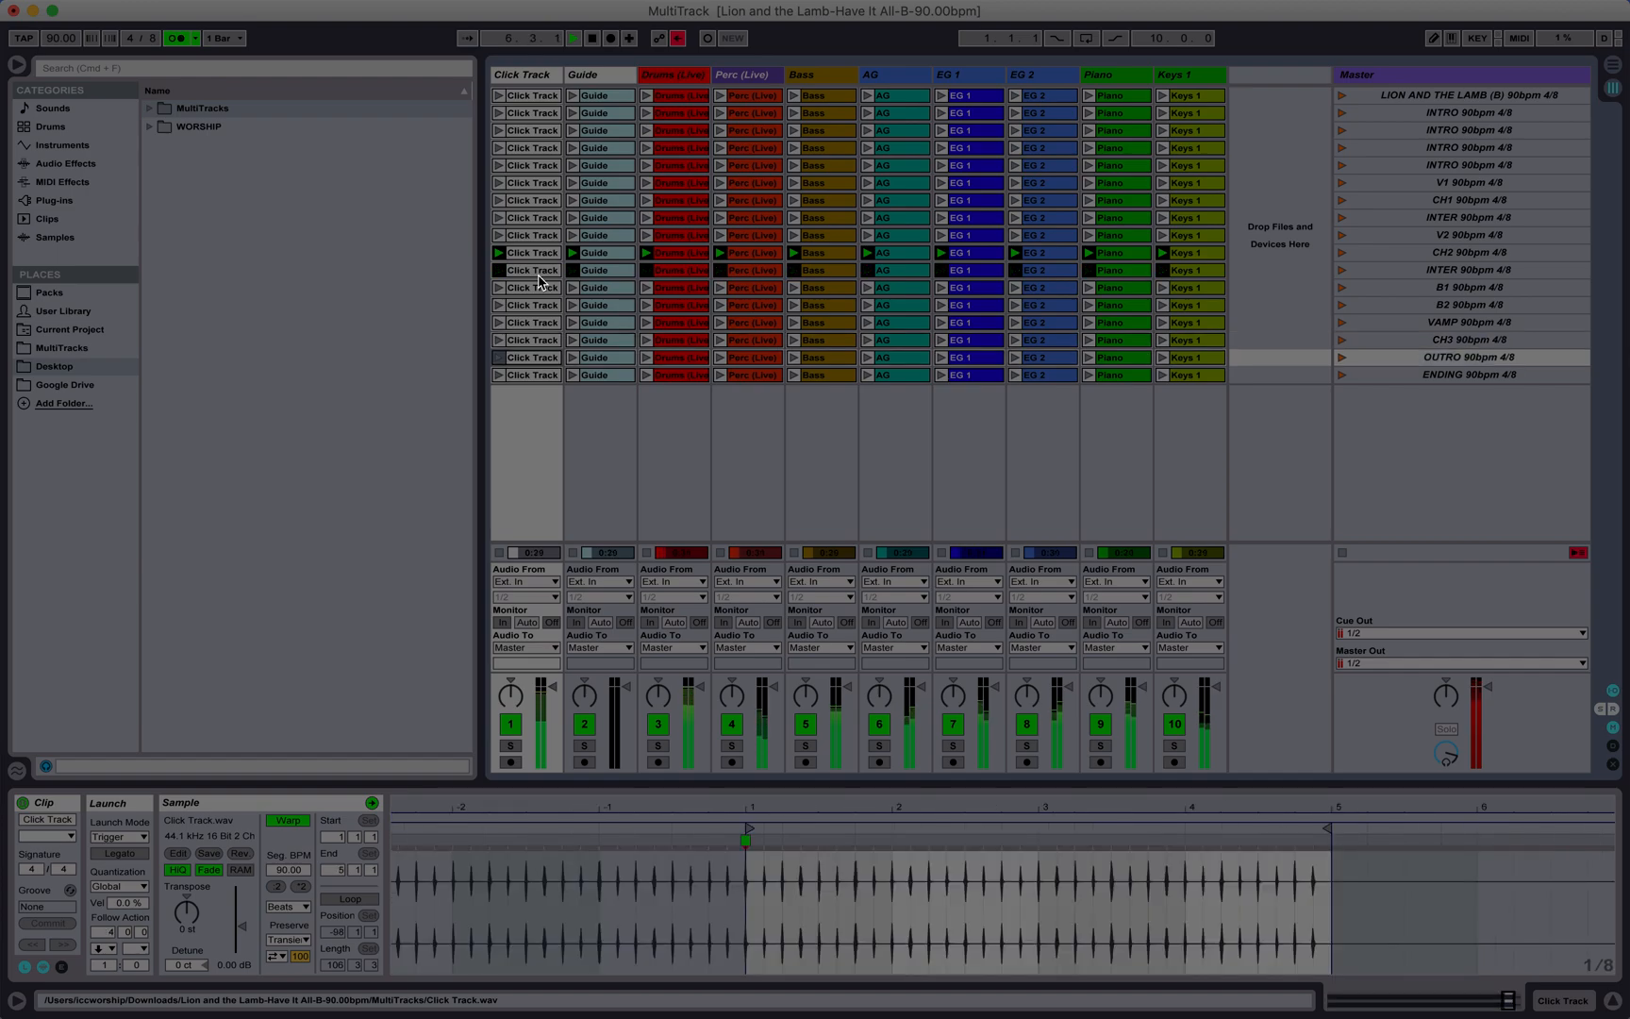
{"action": "key", "text": "Up"}
{"action": "key", "text": "Up"}
{"action": "key", "text": "Up"}
{"action": "key", "text": "Up"}
{"action": "key", "text": "Up"}
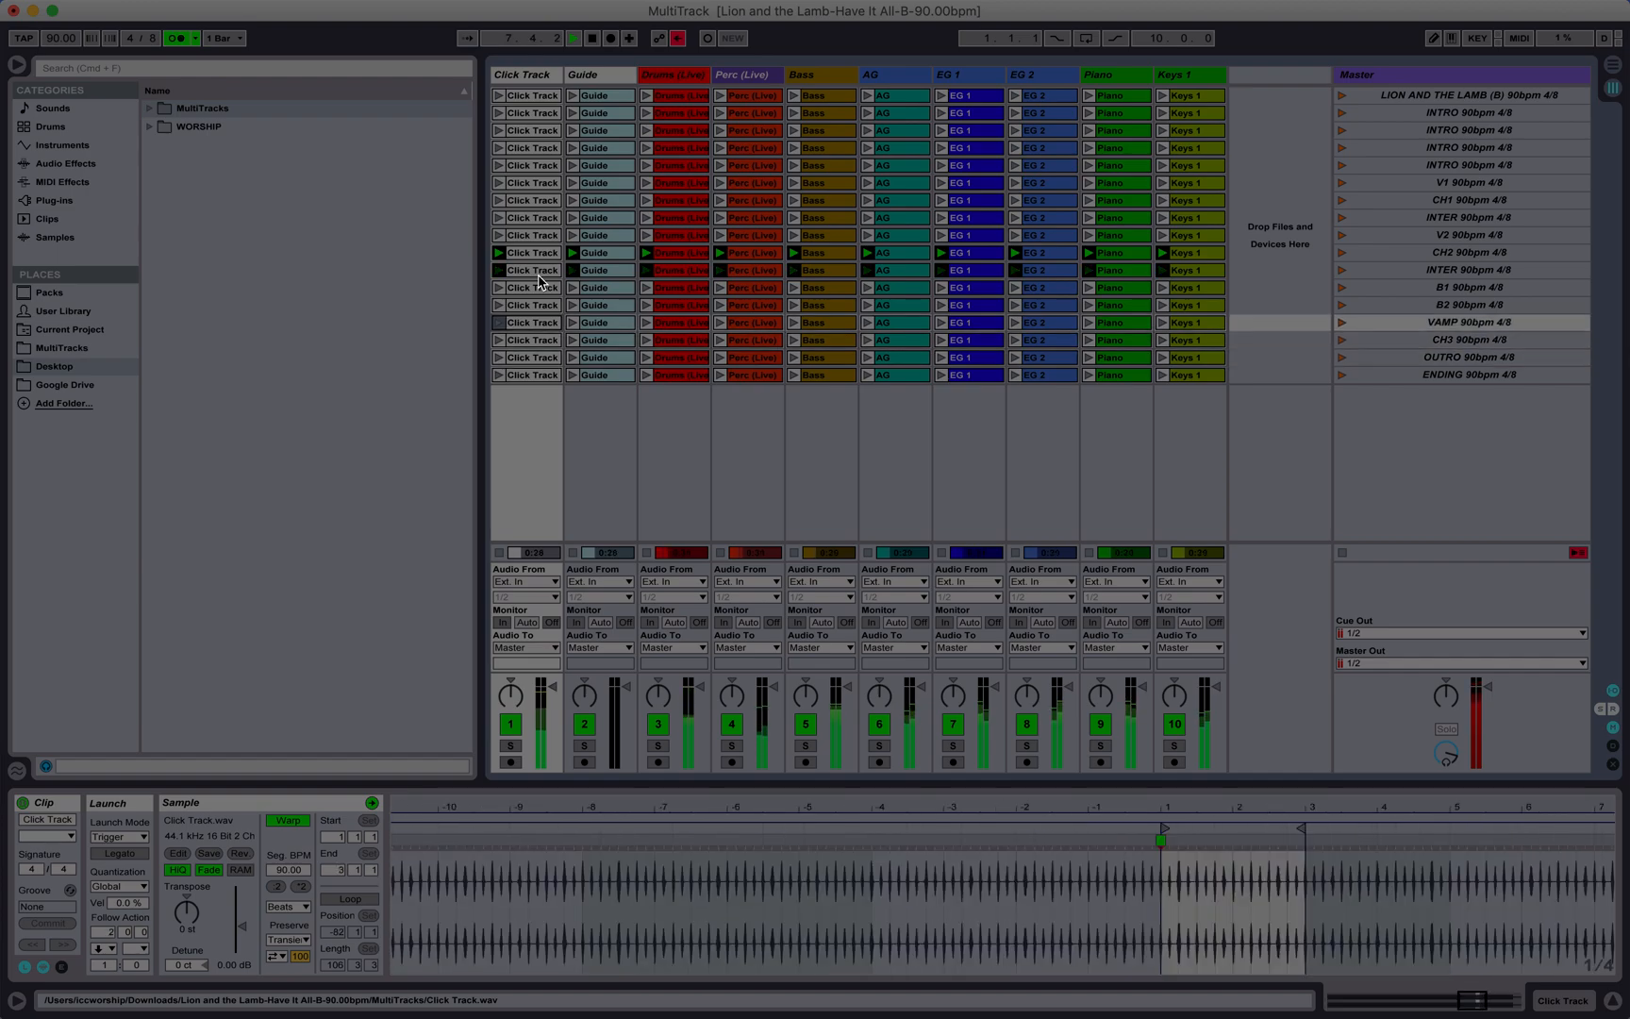
{"action": "key", "text": "Up"}
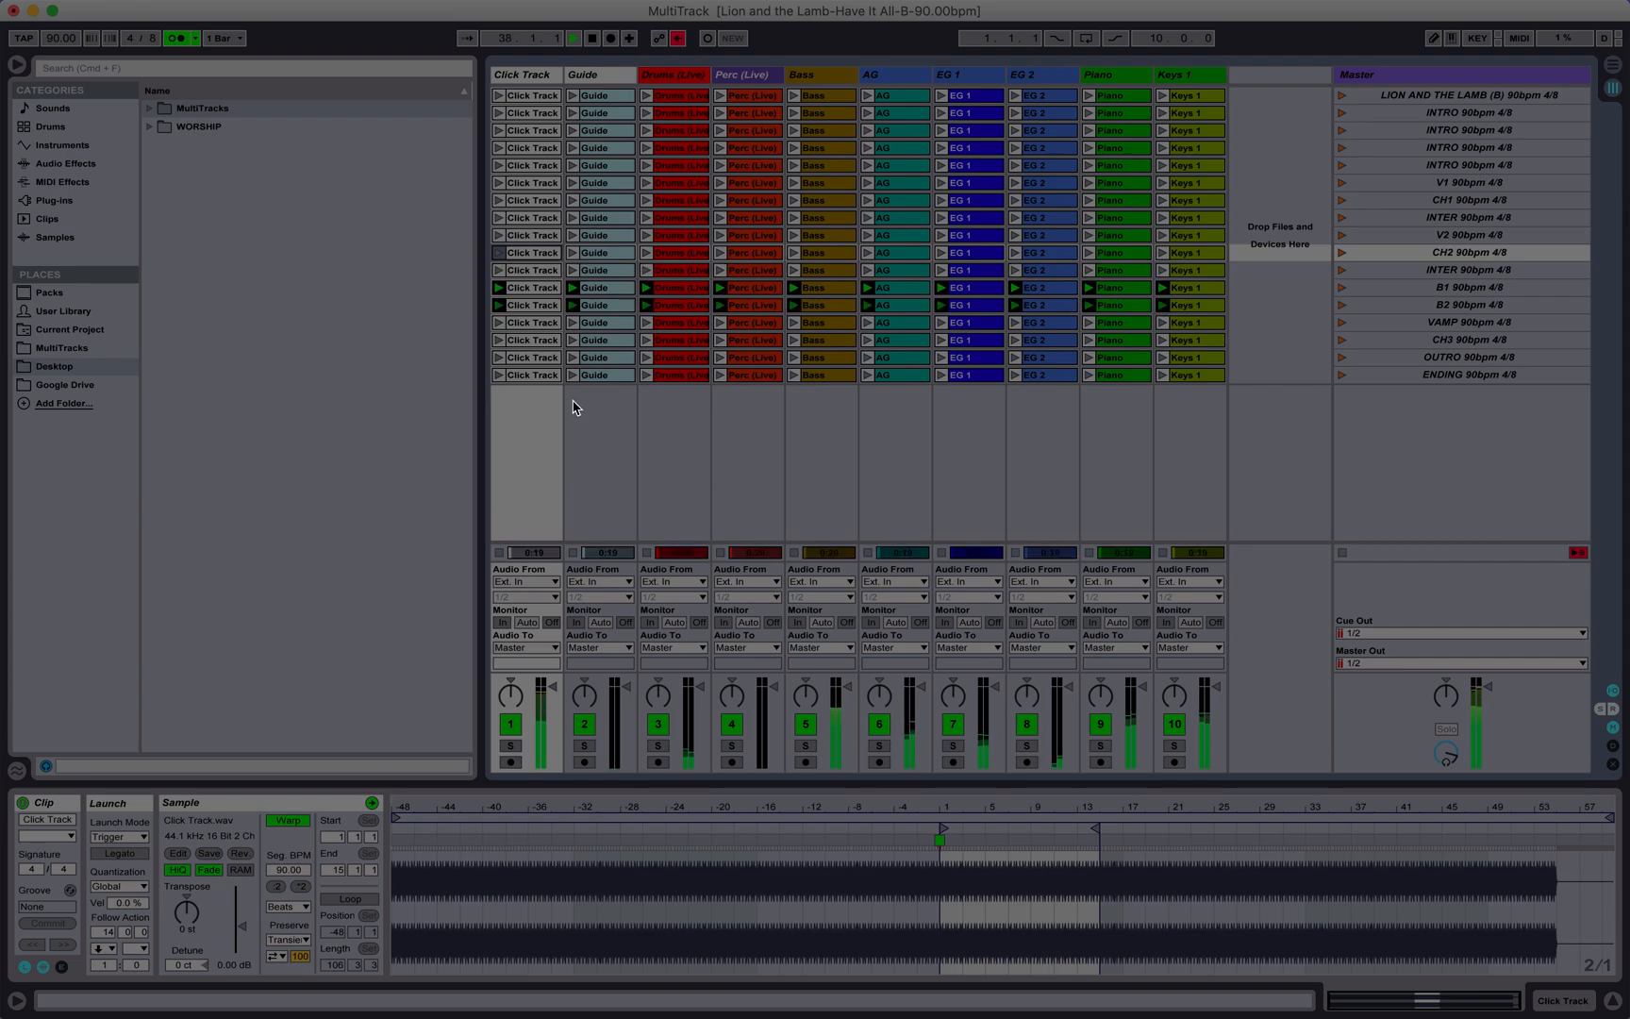
Step: Inspect the follow action settings of the CH3, OUTRO and ENDING clips while the scenes play through to the ending
{"action": "left_click", "coordinate": [539, 340]}
{"action": "left_click", "coordinate": [528, 374]}
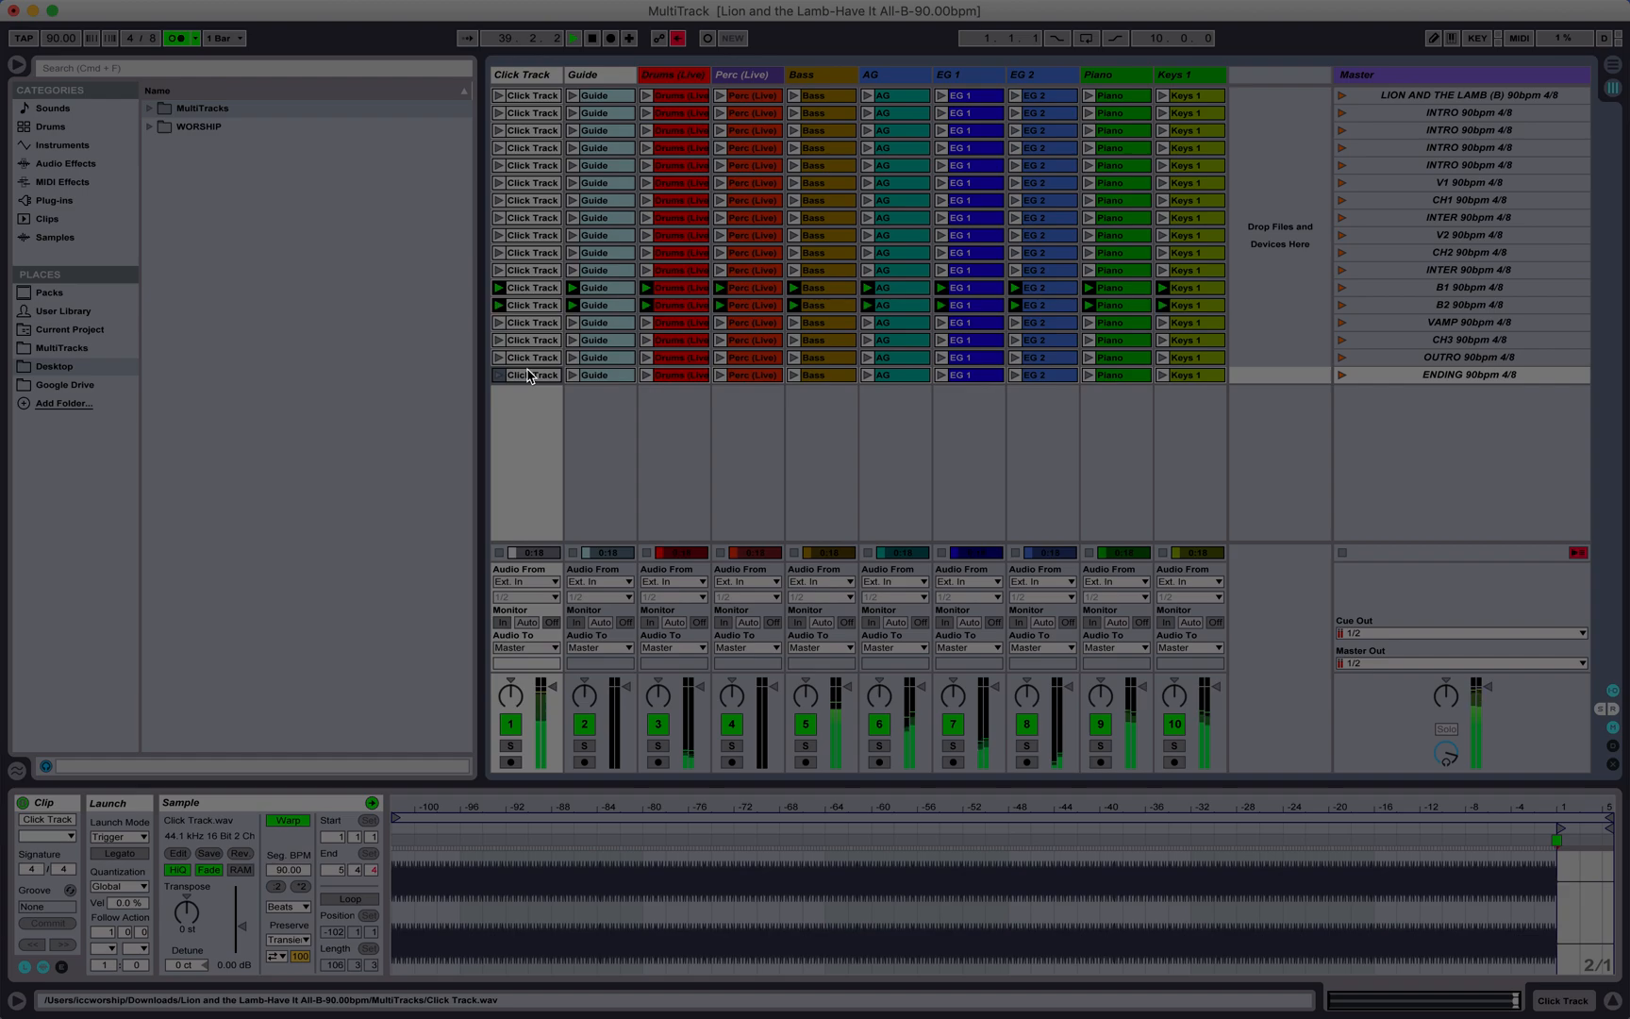
{"action": "left_click", "coordinate": [539, 359]}
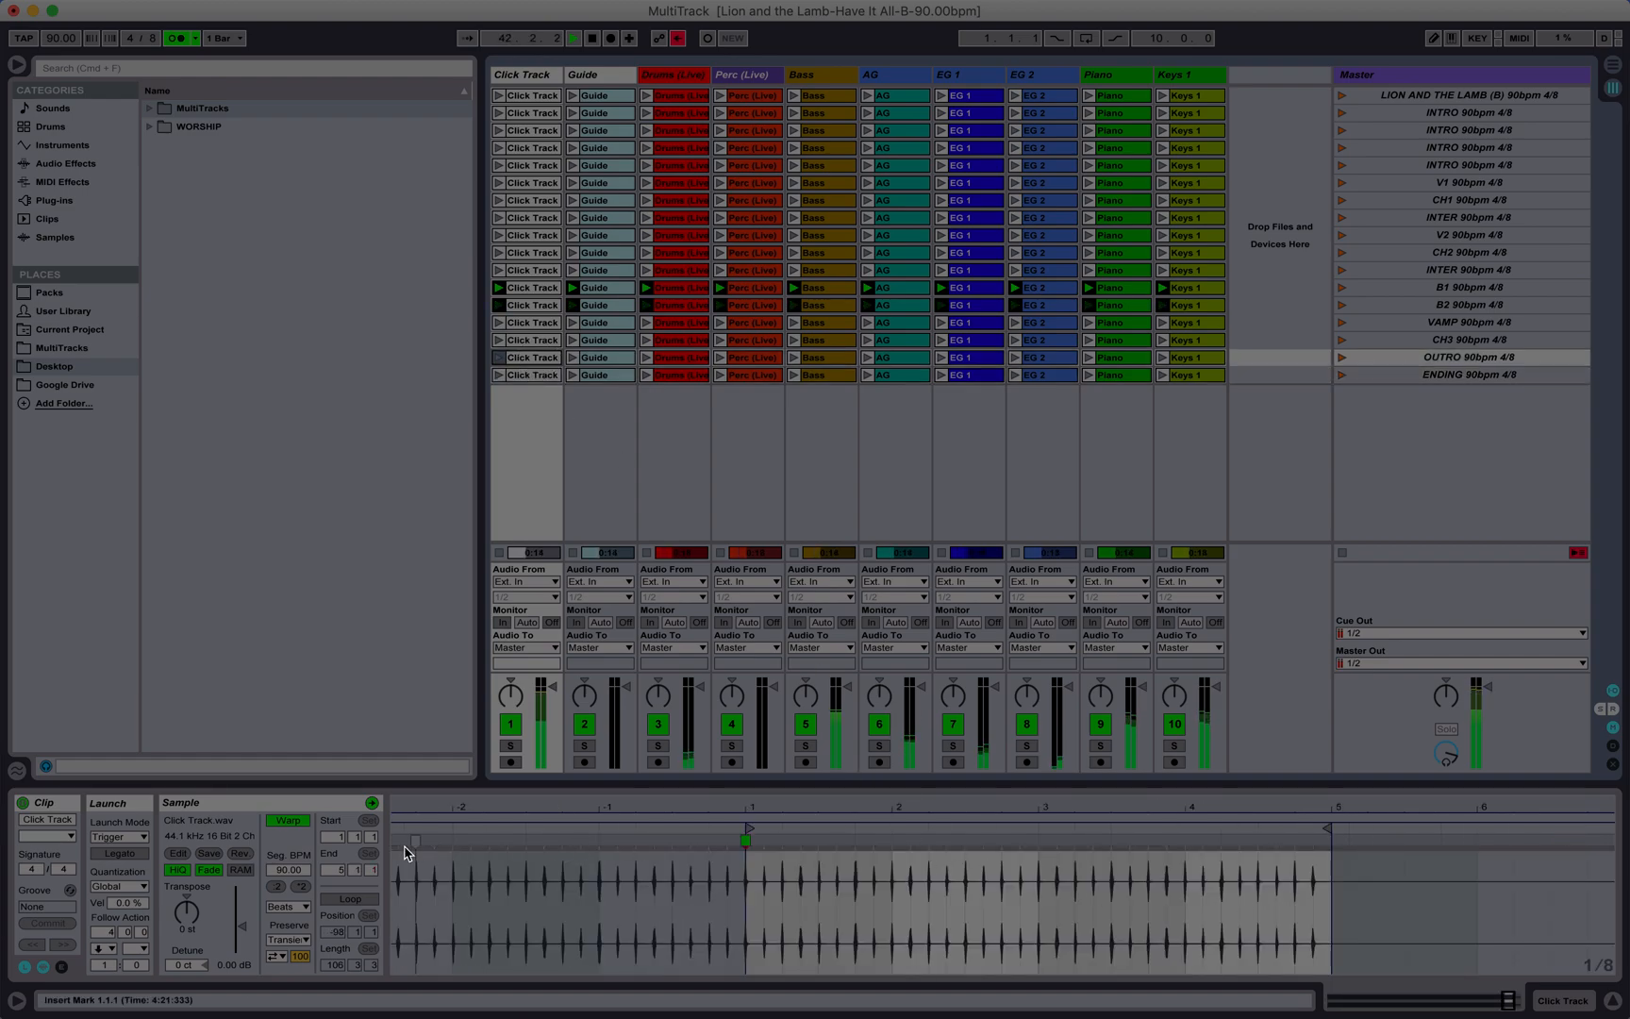
{"action": "left_click", "coordinate": [1191, 362]}
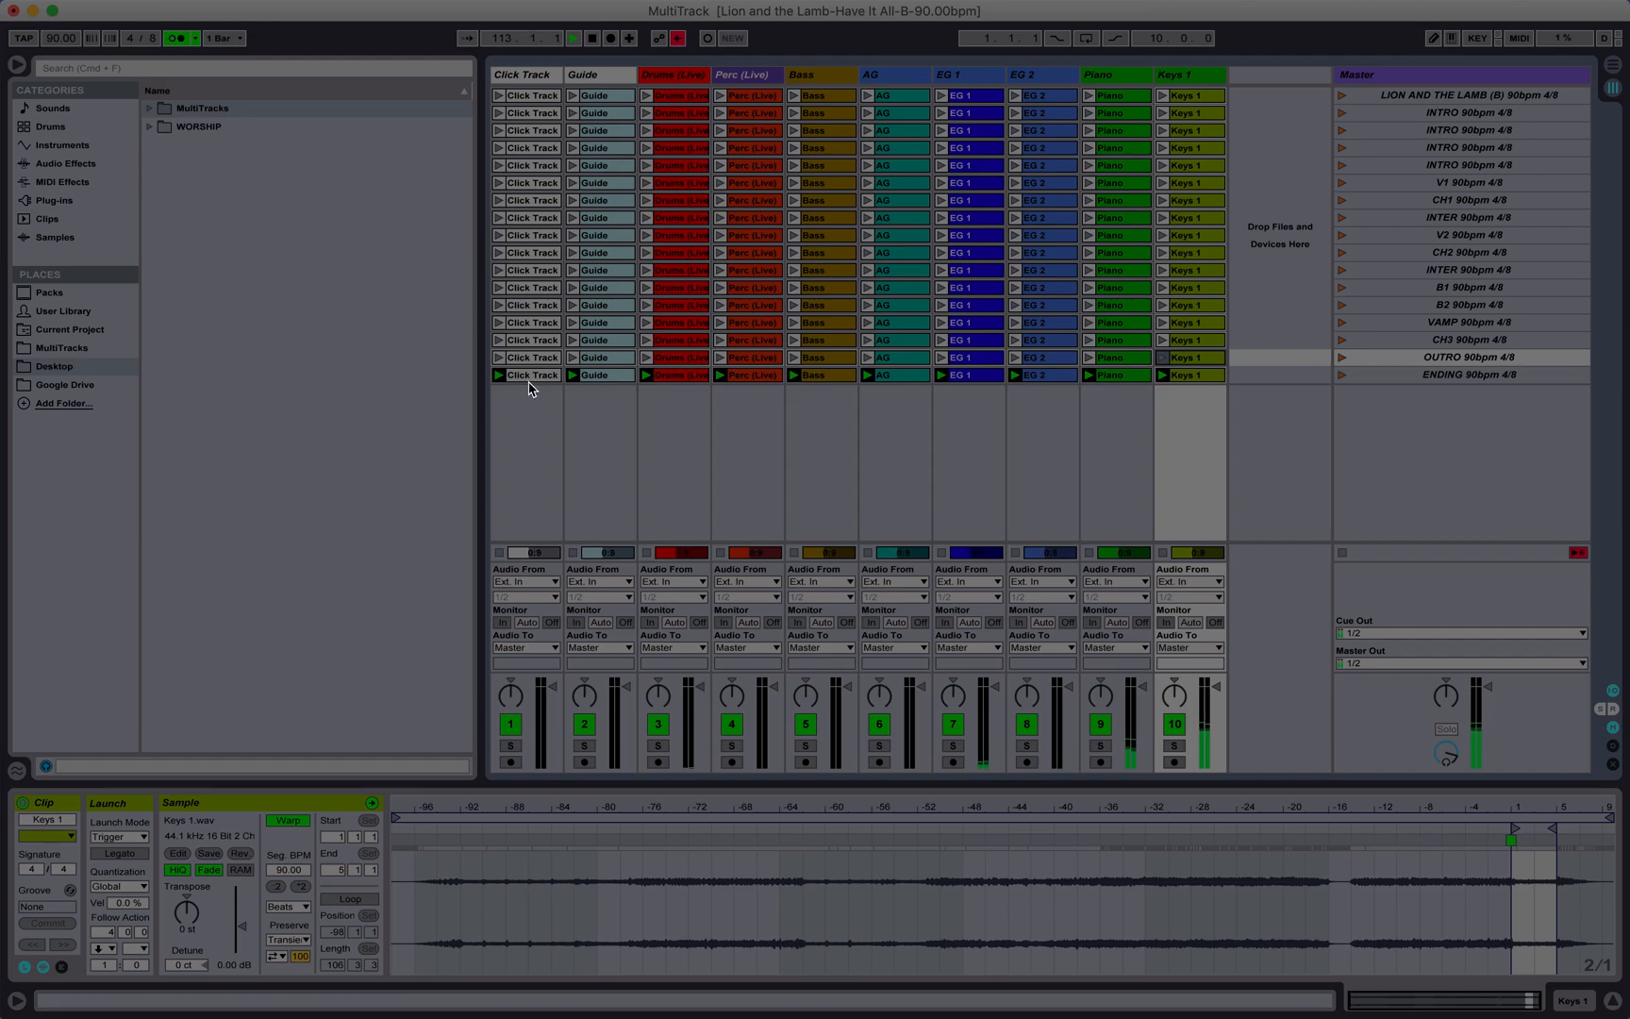
{"action": "left_click", "coordinate": [529, 378]}
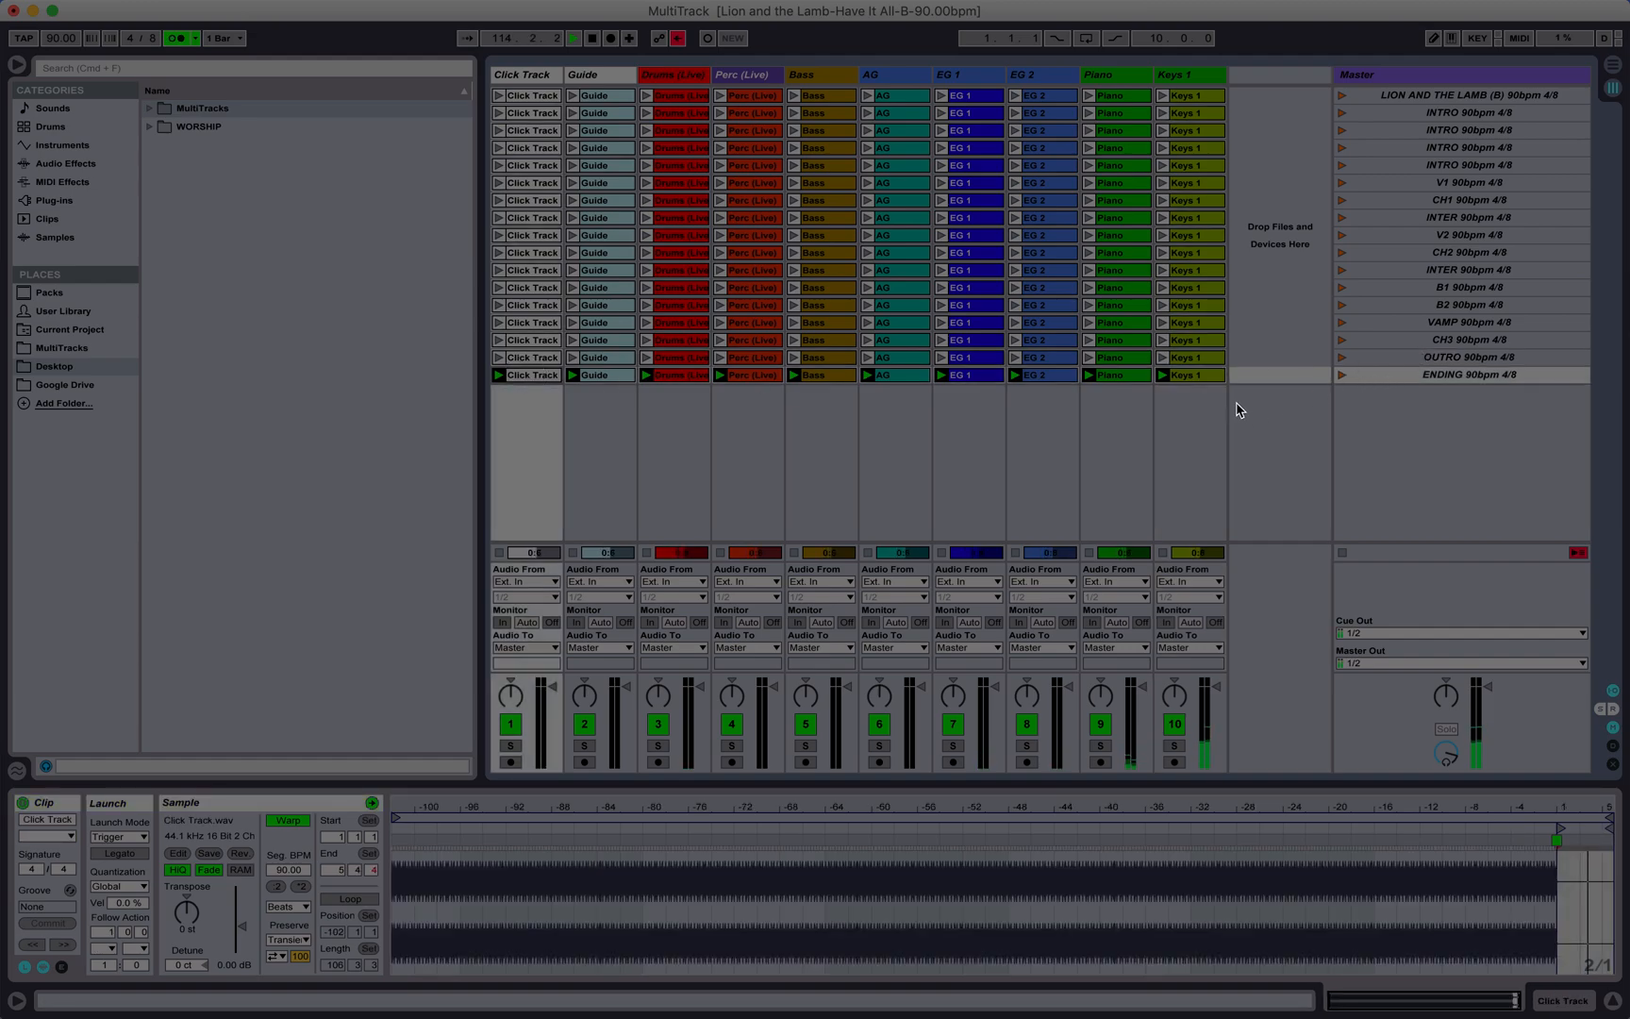
Step: Stop playback and set the follow action of all ten ENDING clips to Stop after 4 bars
{"action": "key", "text": "space"}
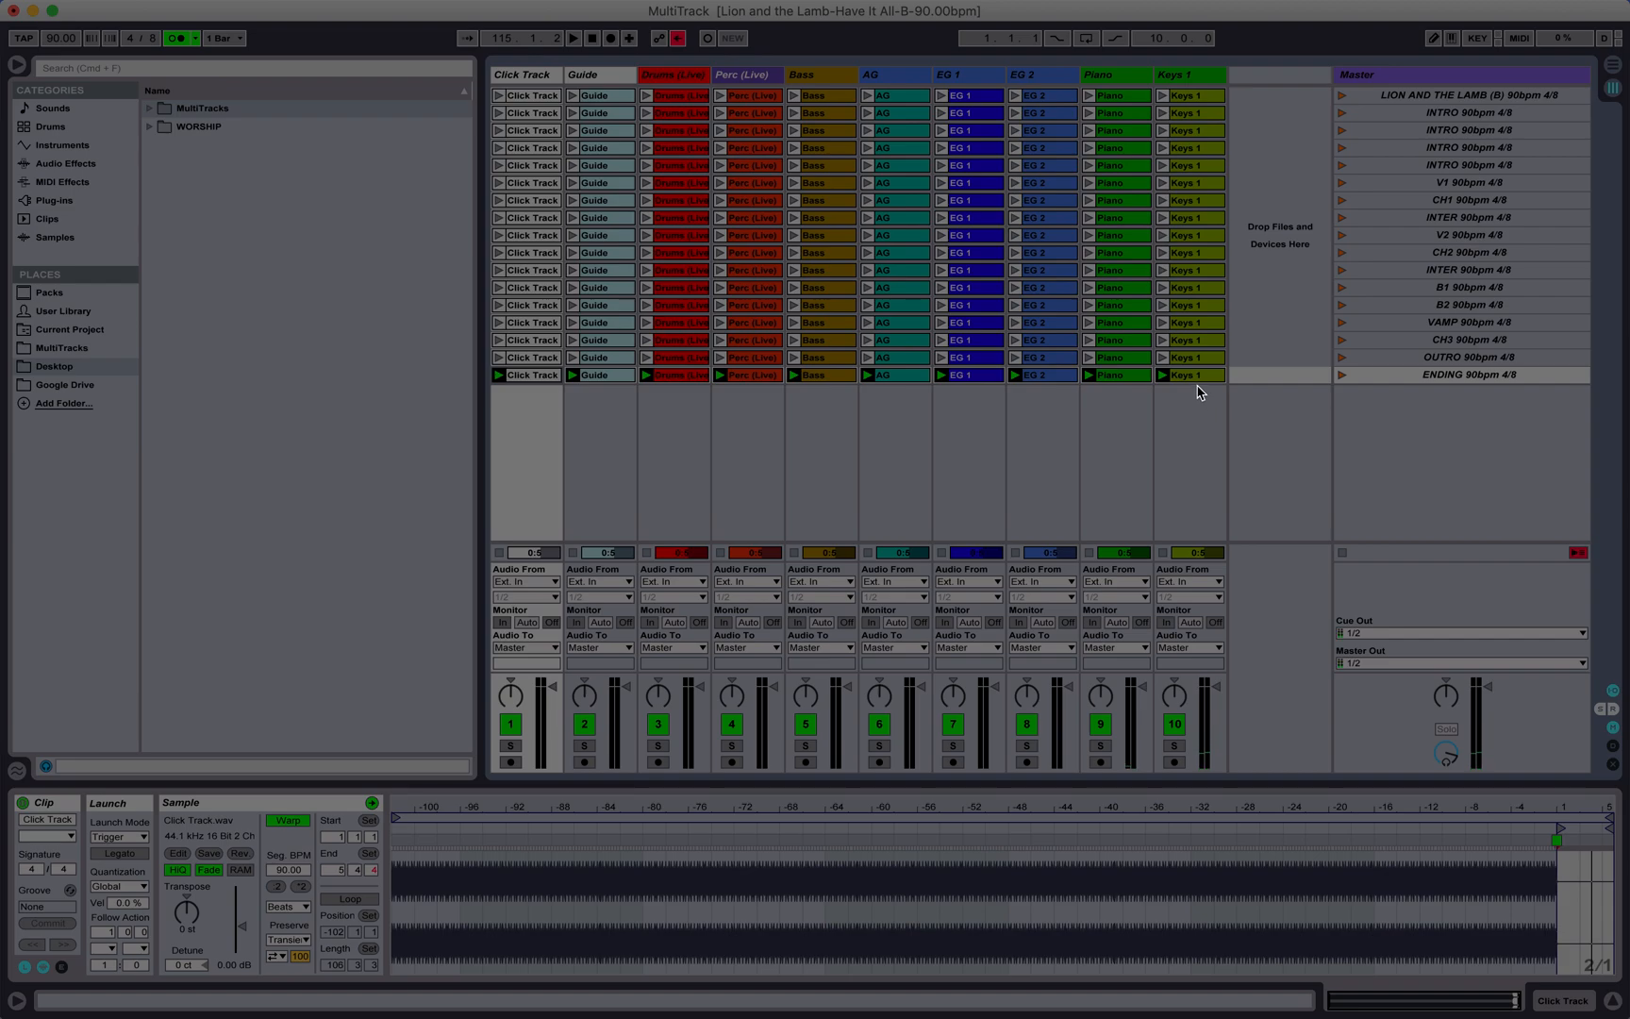
{"action": "left_click", "coordinate": [1198, 377], "text": "shift"}
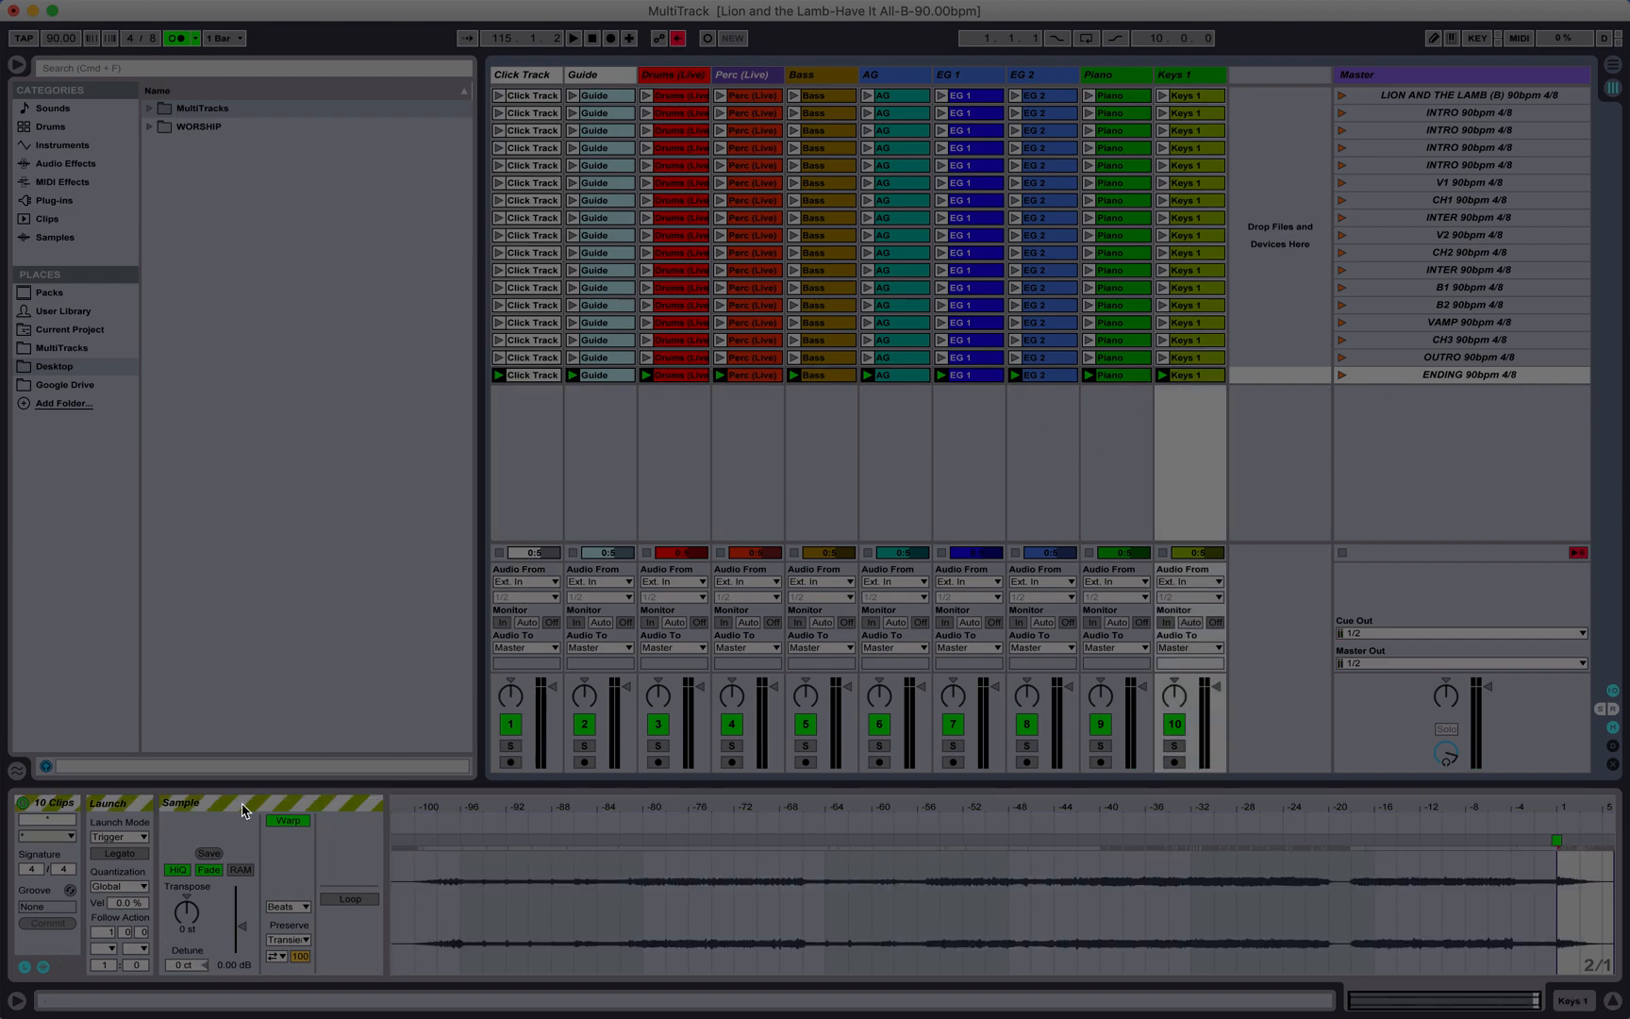
{"action": "left_click", "coordinate": [118, 948]}
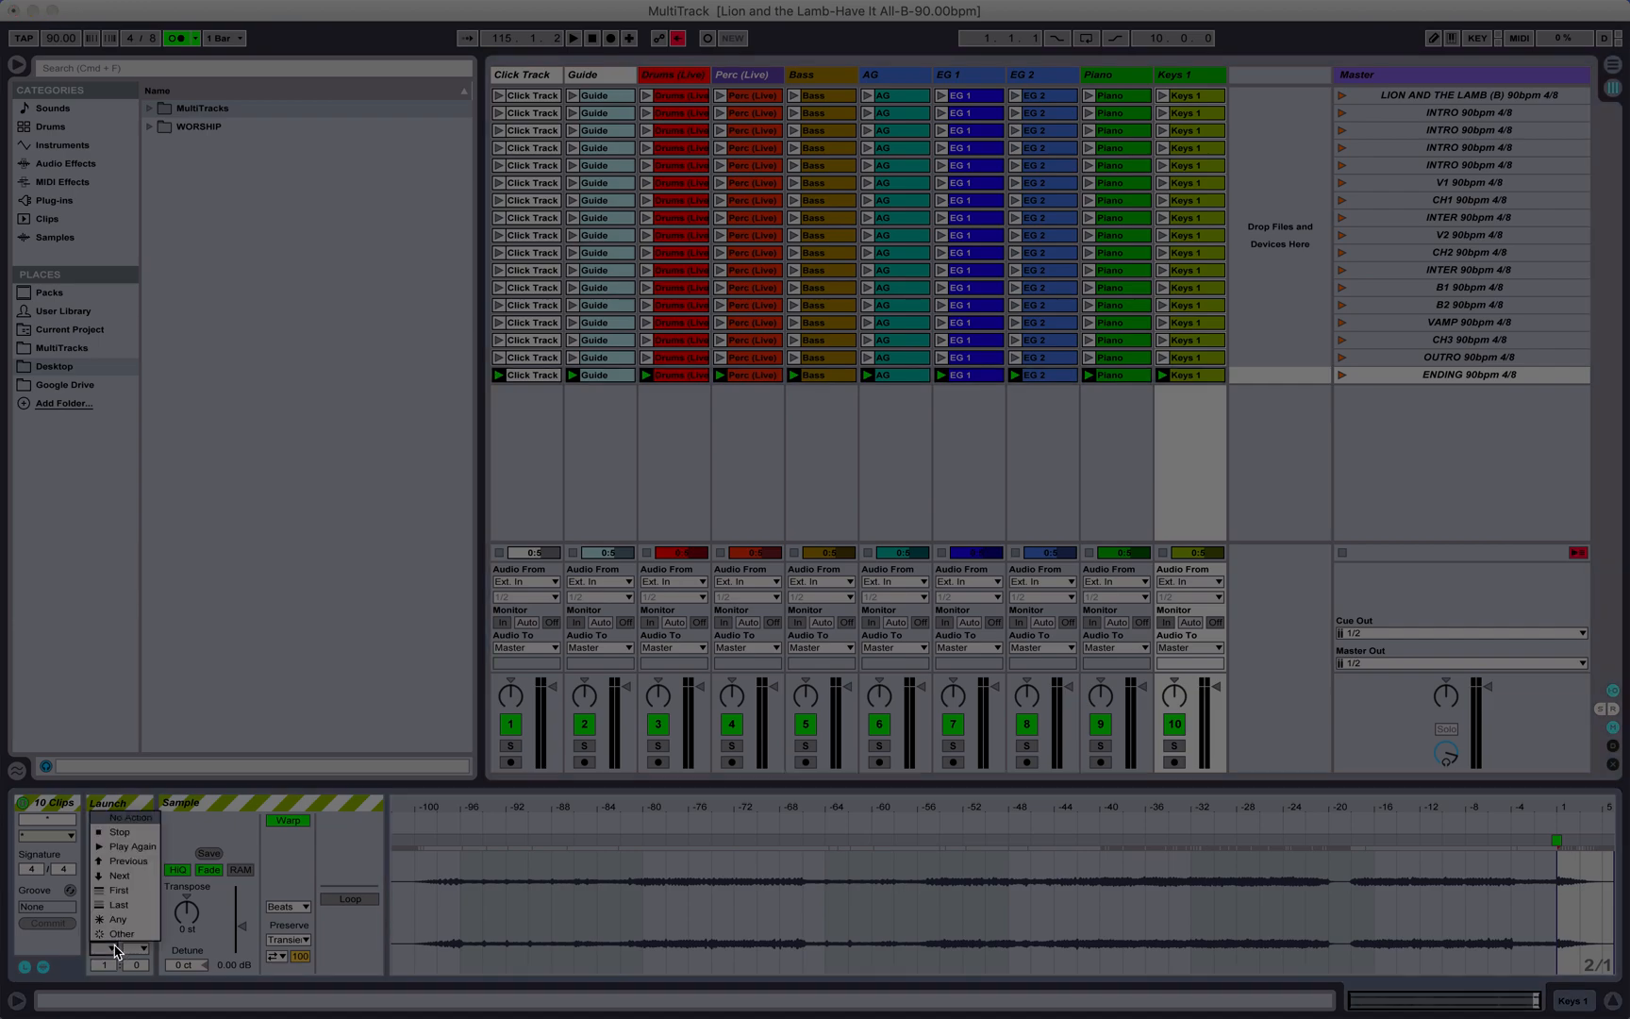
{"action": "left_click", "coordinate": [149, 847]}
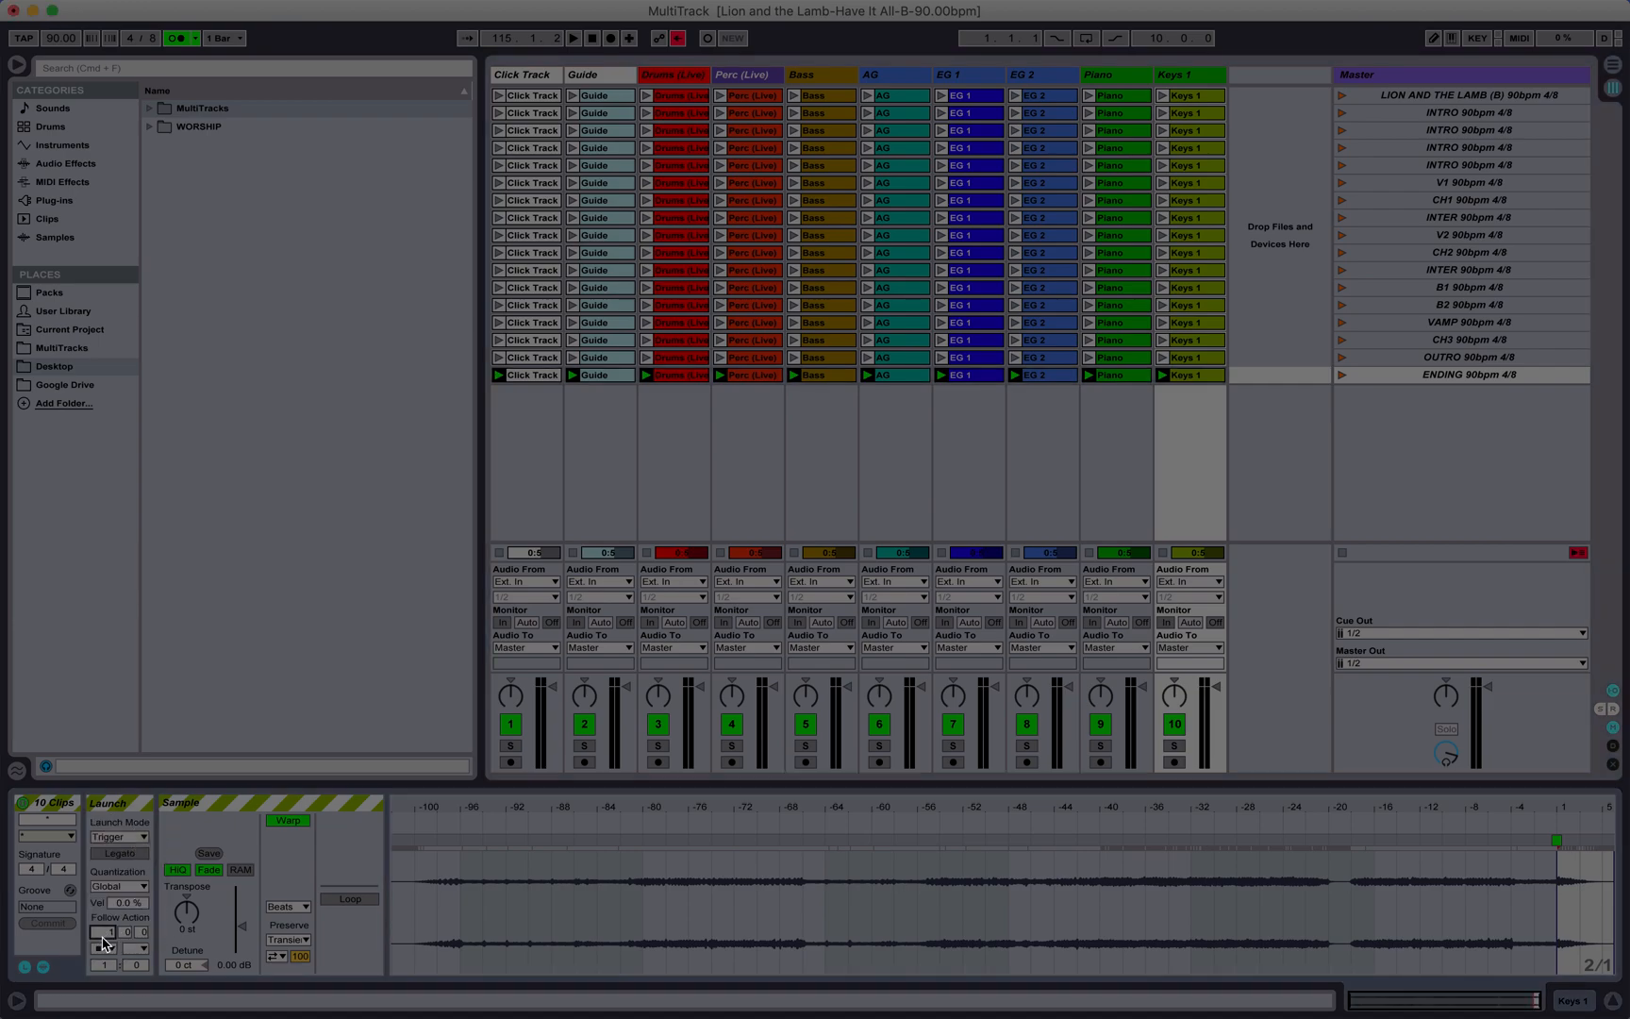
{"action": "type", "text": "4"}
Step: Examine the tail of the Keys 1 ENDING clip's waveform and launch the ENDING scene as a test
{"action": "left_click_drag", "start_coordinate": [1584, 808], "coordinate": [1586, 877]}
{"action": "scroll", "coordinate": [1563, 900], "scroll_direction": "right", "scroll_amount": 3}
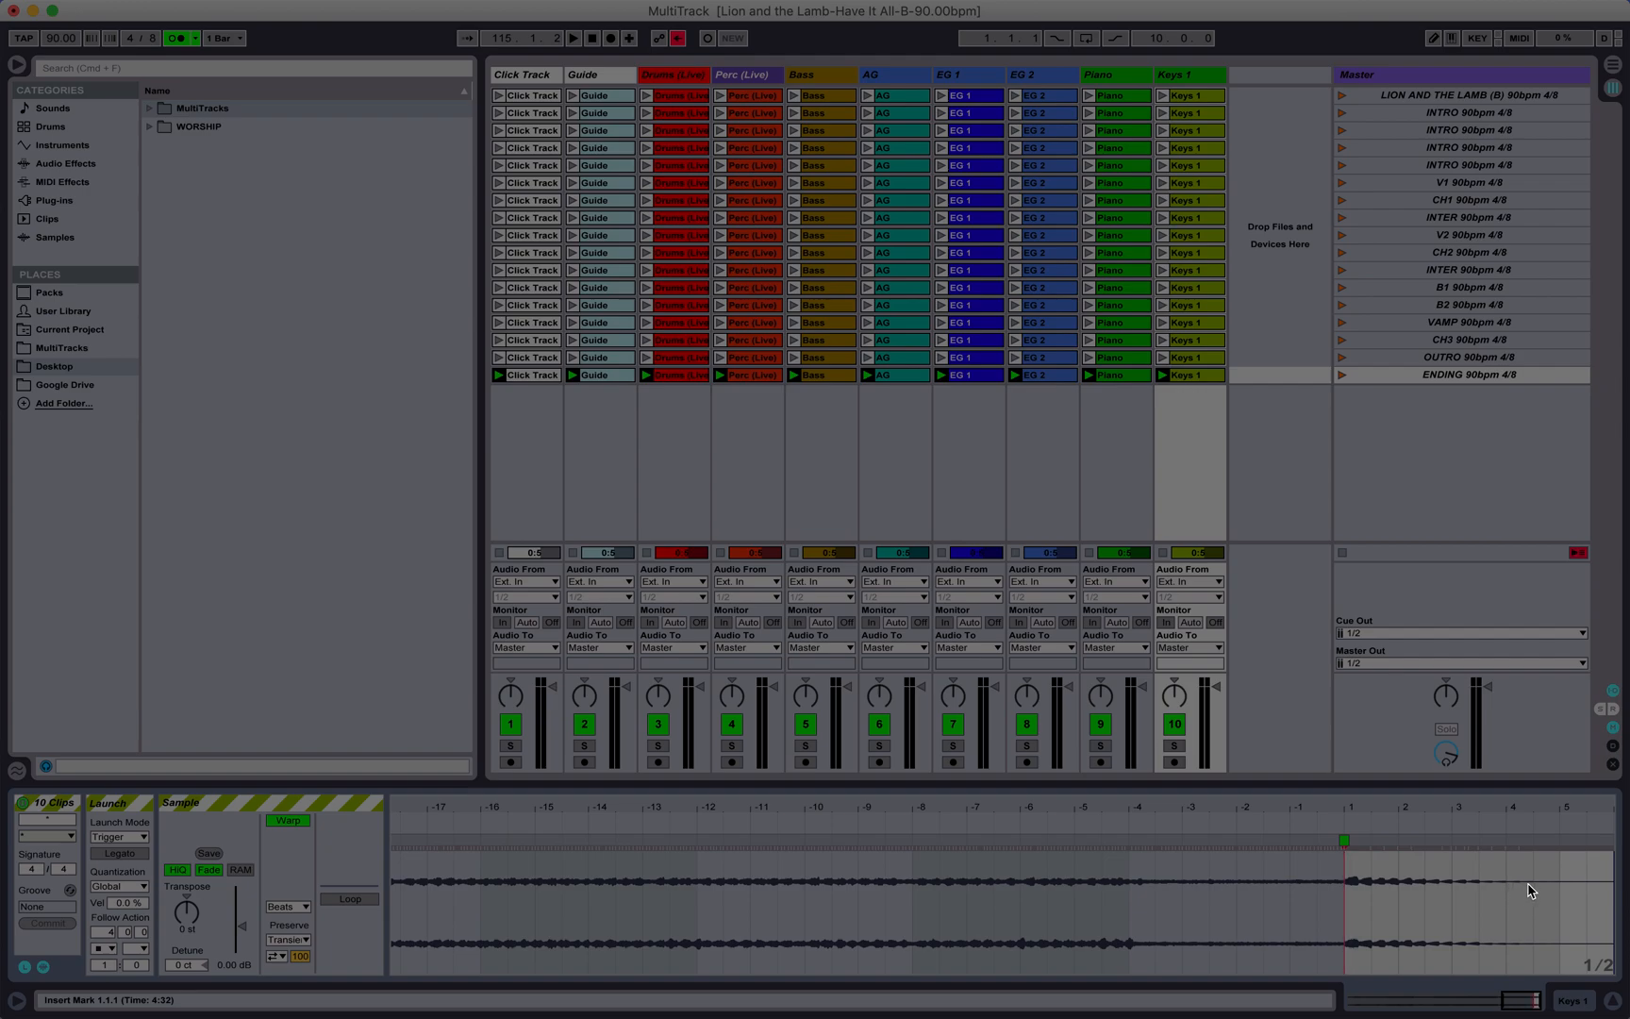
{"action": "left_click", "coordinate": [1137, 377]}
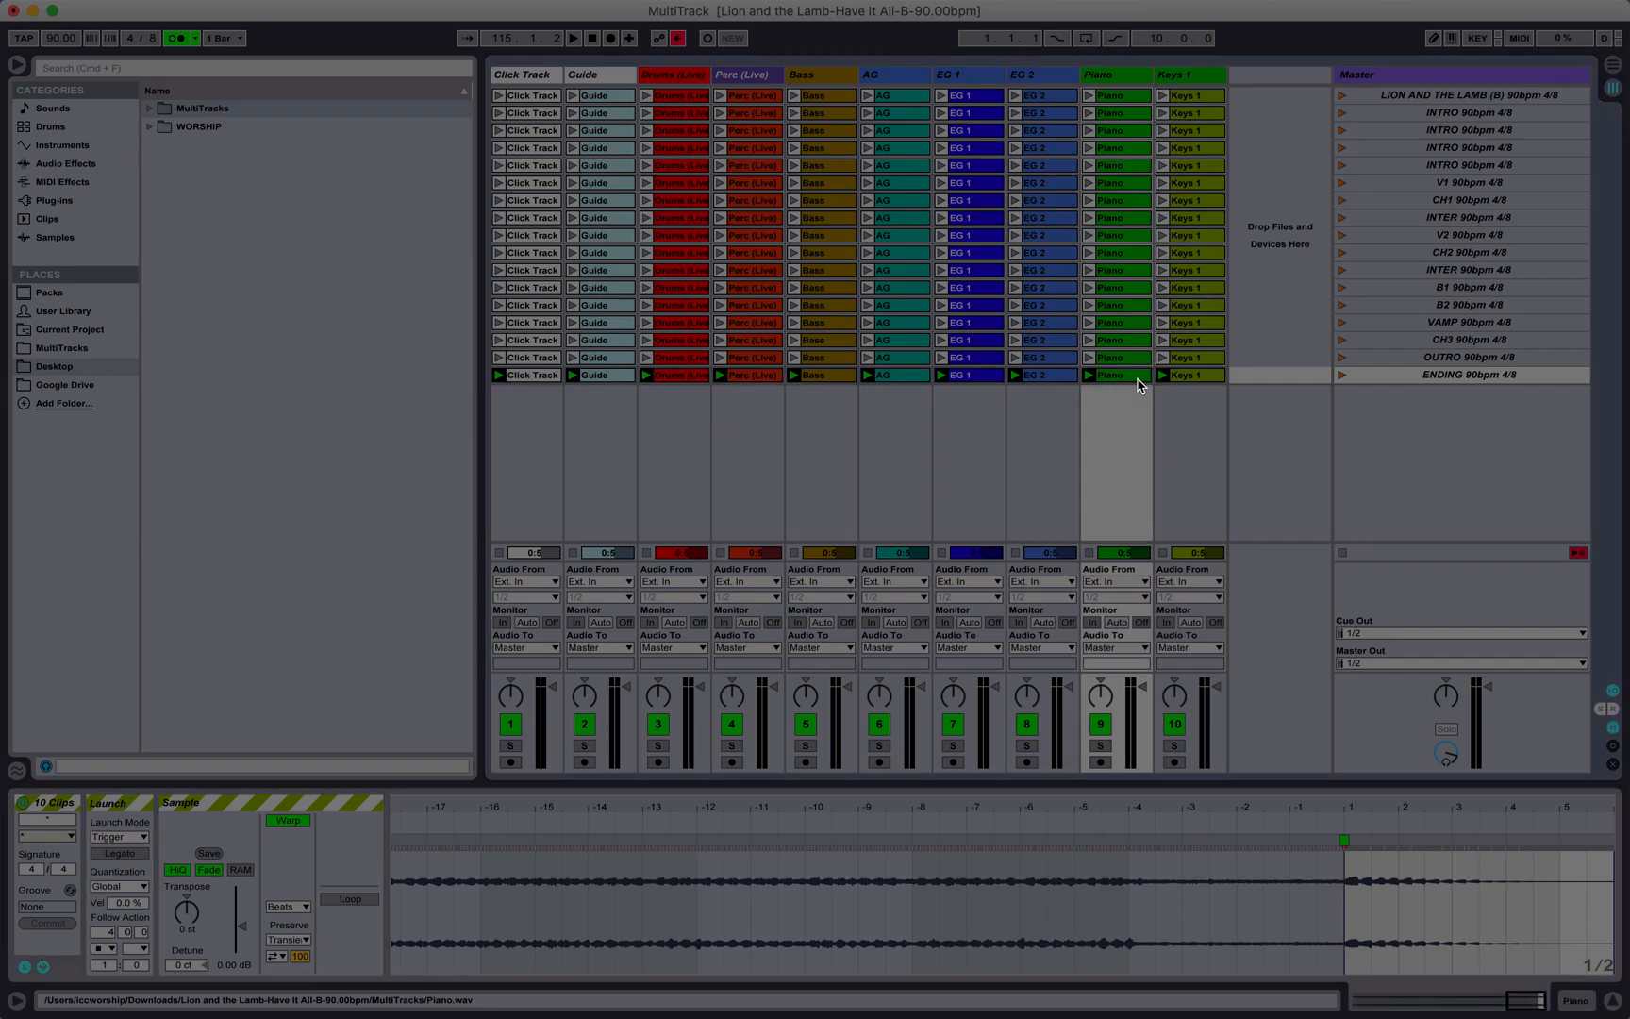
{"action": "left_click", "coordinate": [1191, 377]}
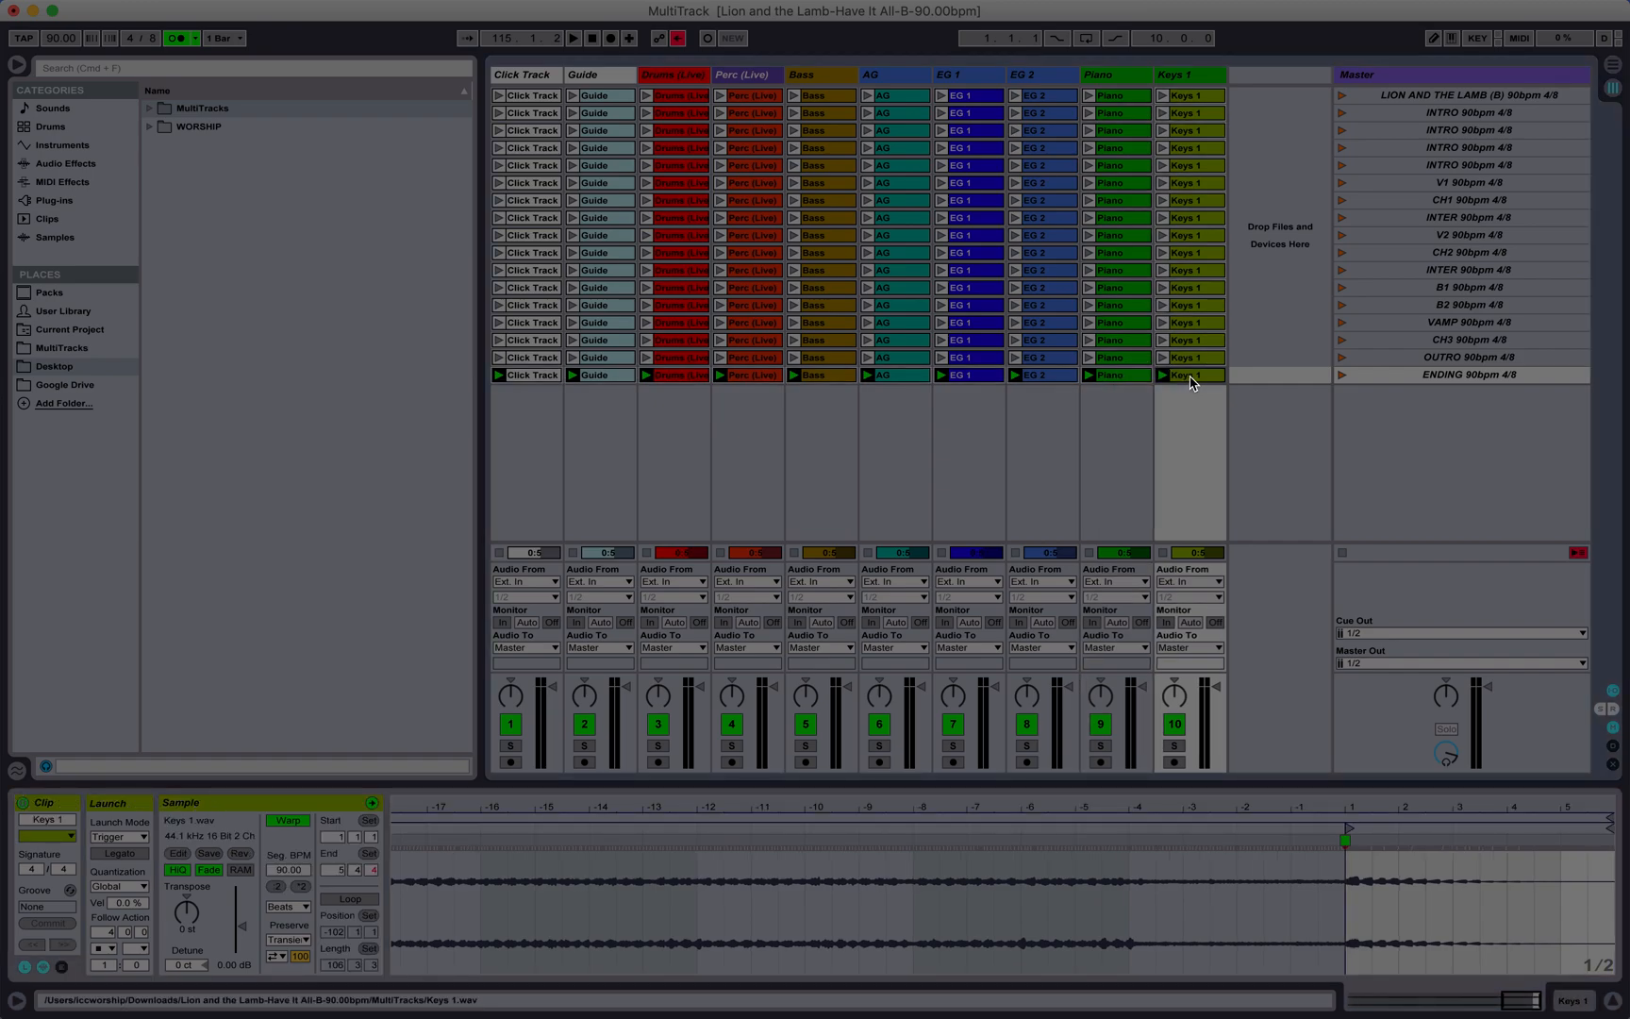
{"action": "left_click", "coordinate": [1342, 375]}
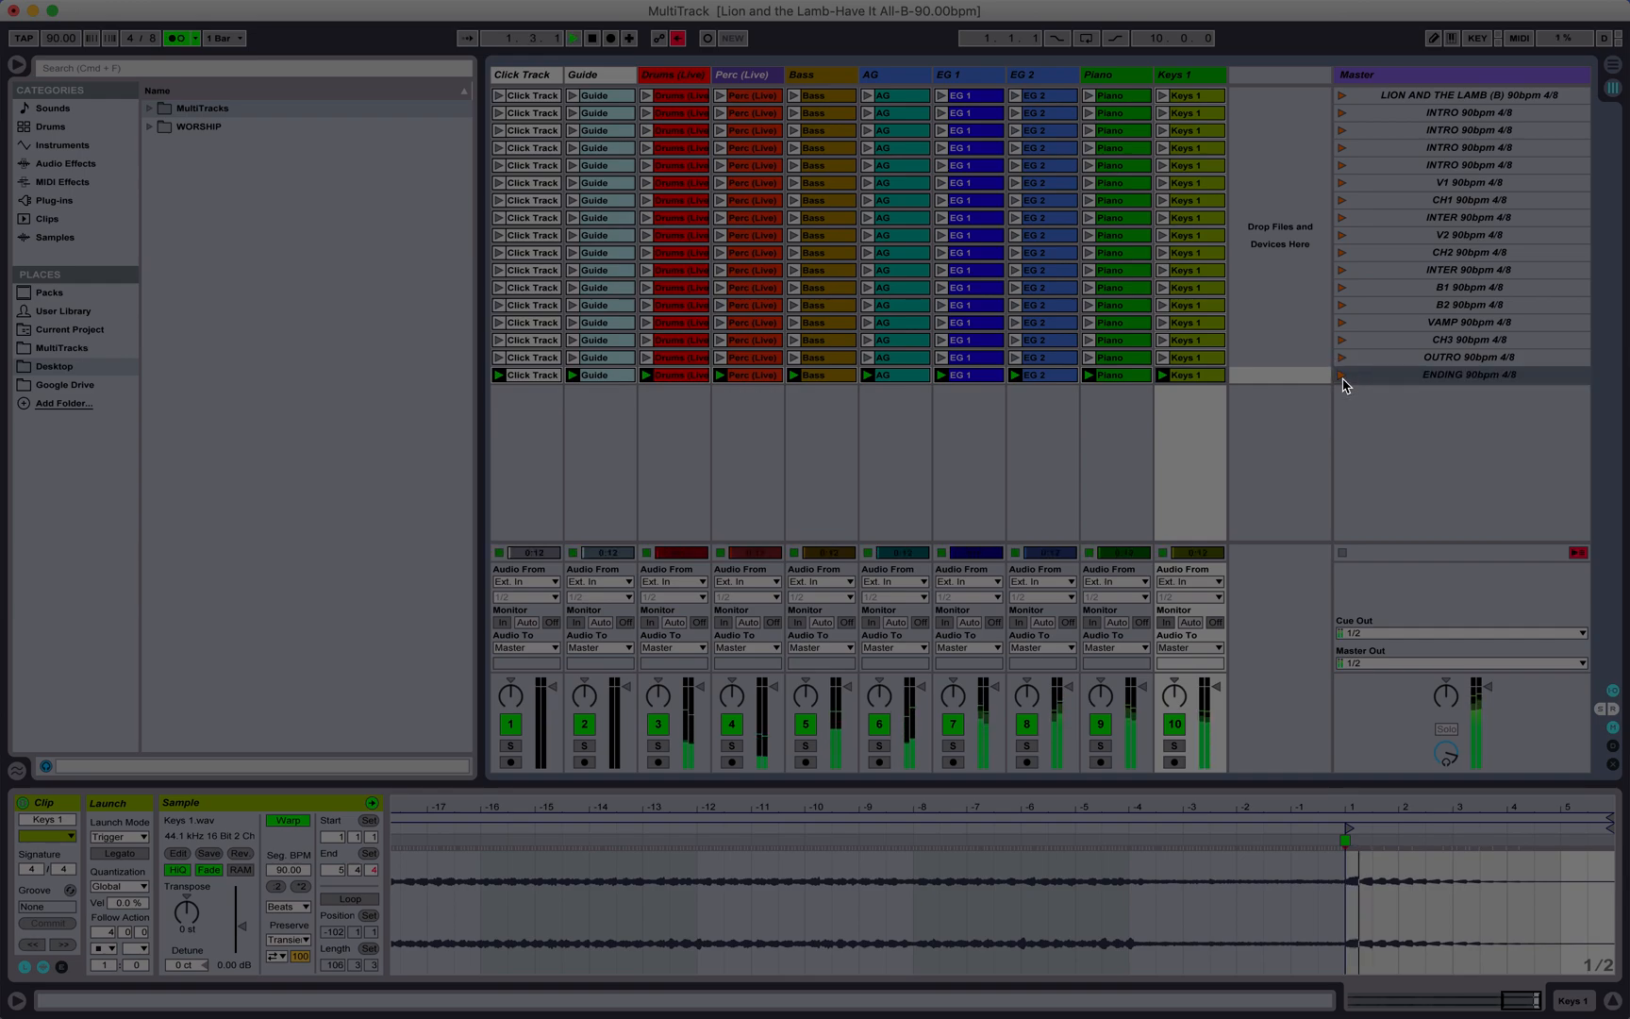
Step: Relaunch the ENDING scene while examining the end of the Drums (Live) clip's waveform
{"action": "left_click", "coordinate": [663, 377]}
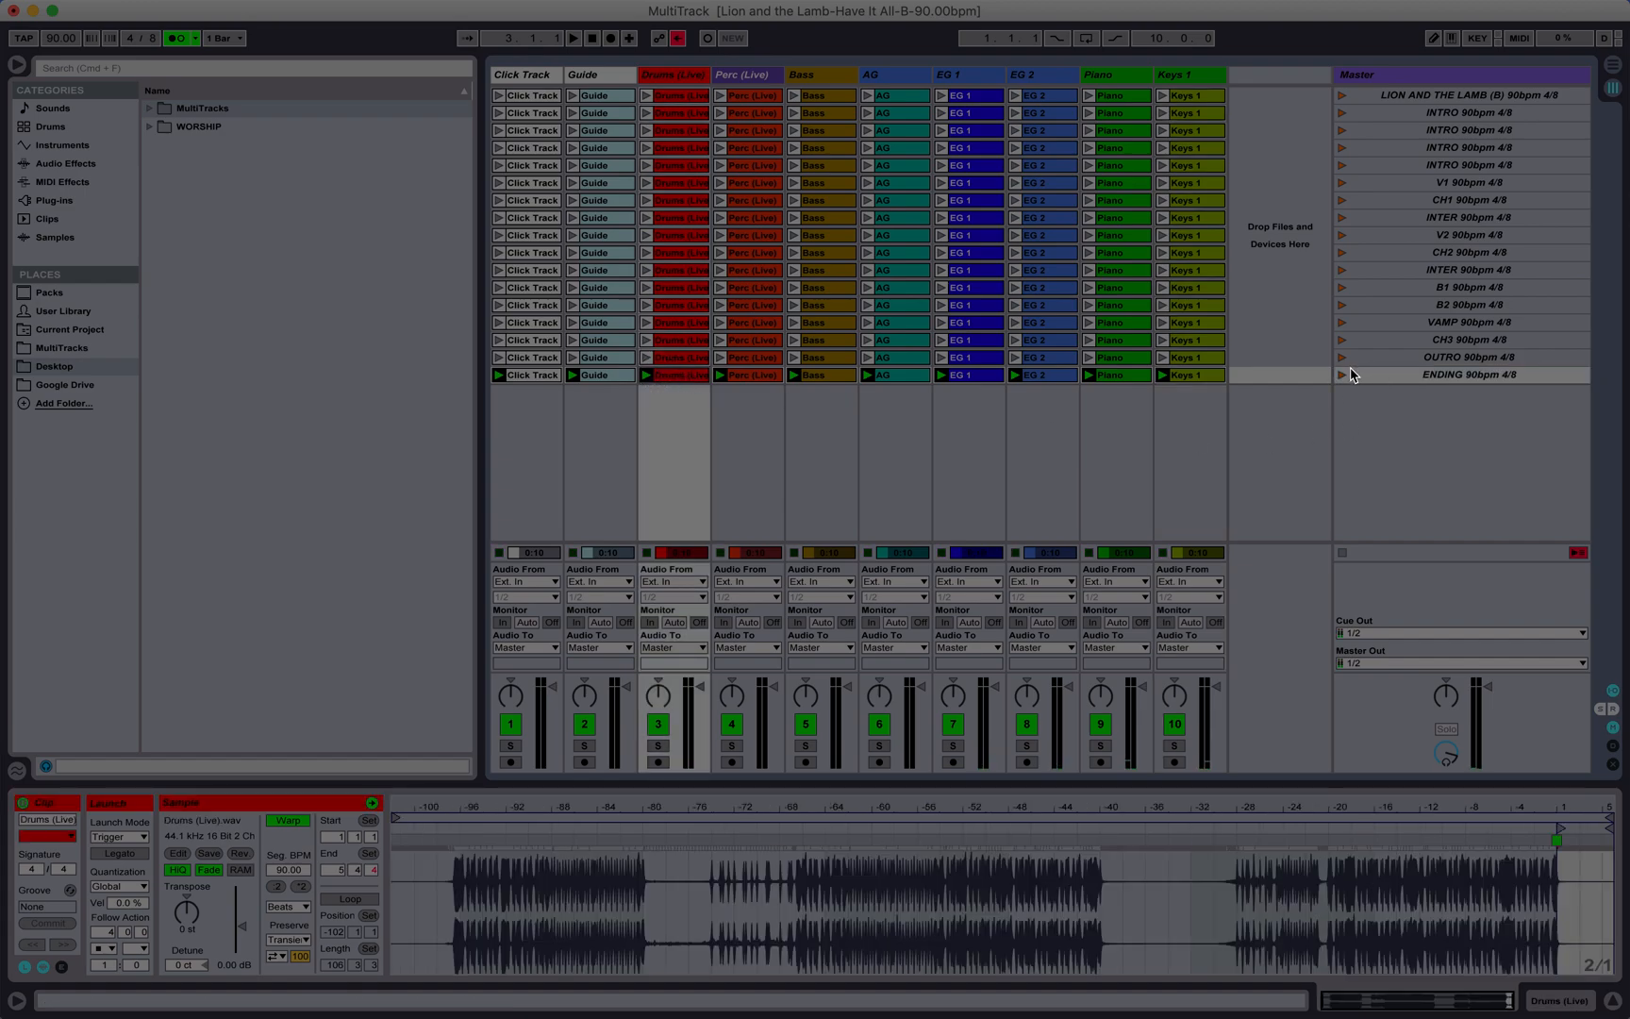
{"action": "left_click", "coordinate": [1345, 376]}
{"action": "left_click_drag", "start_coordinate": [1596, 804], "coordinate": [1596, 910]}
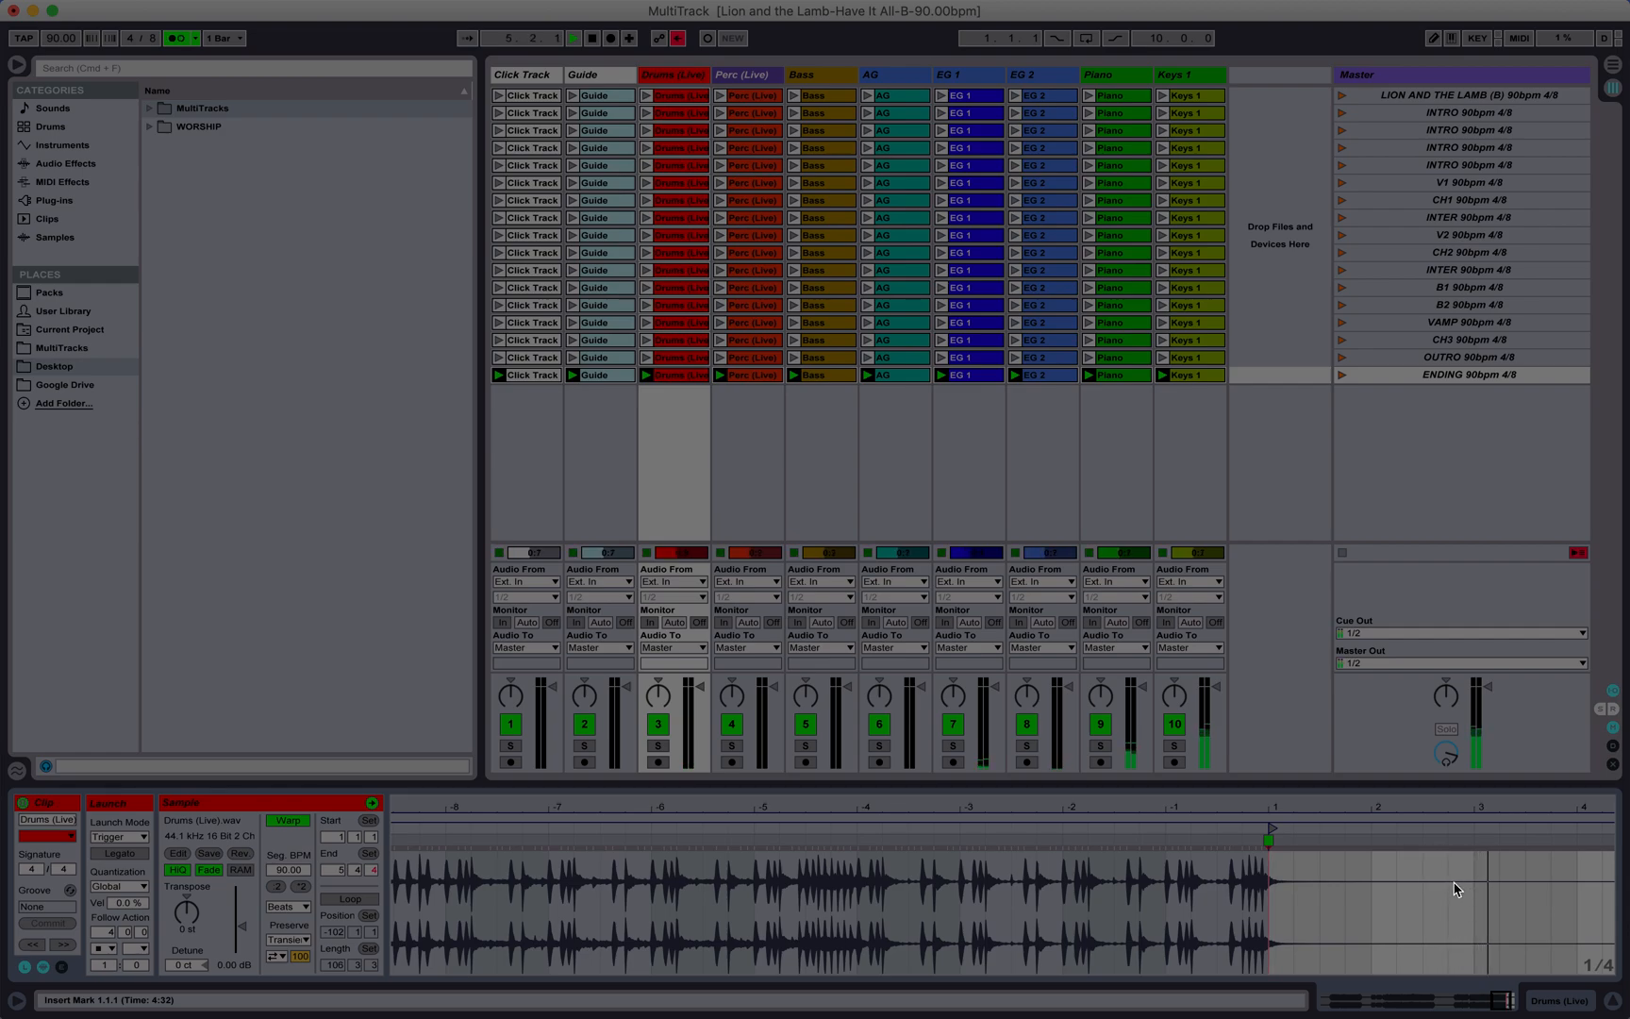
{"action": "scroll", "coordinate": [1533, 916], "scroll_direction": "right", "scroll_amount": 3}
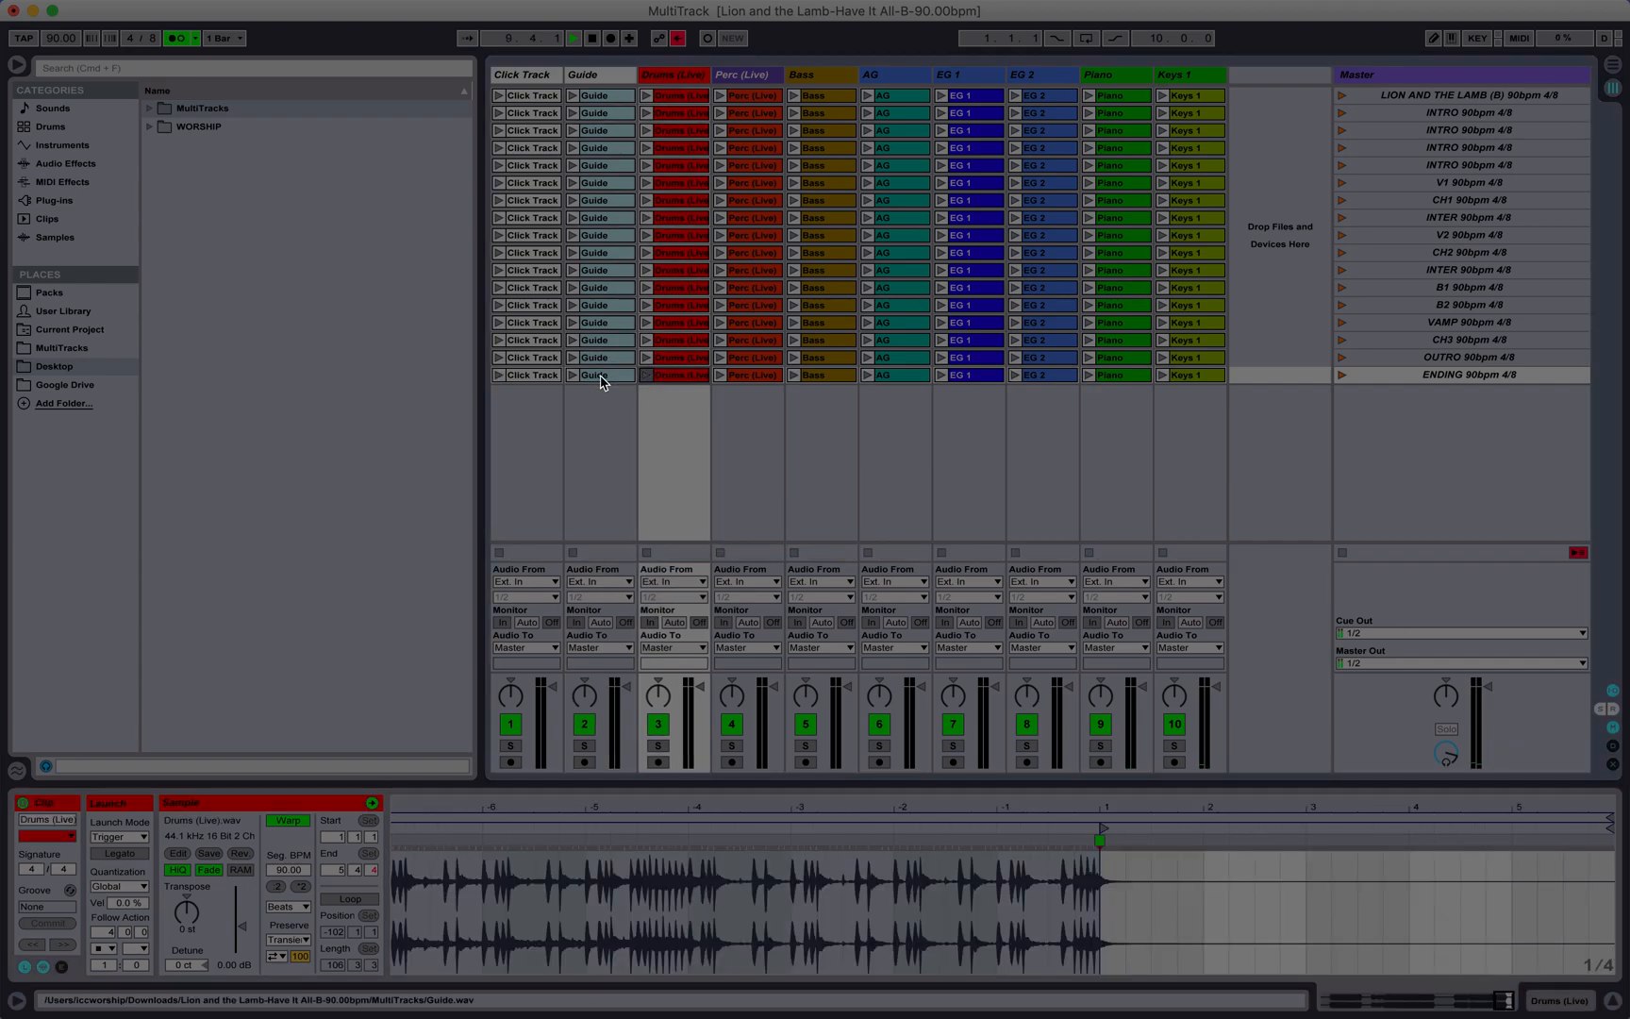
Step: Inspect the ENDING clips of Perc (Live) and Bass and play the ENDING scene again
{"action": "key", "text": "Right"}
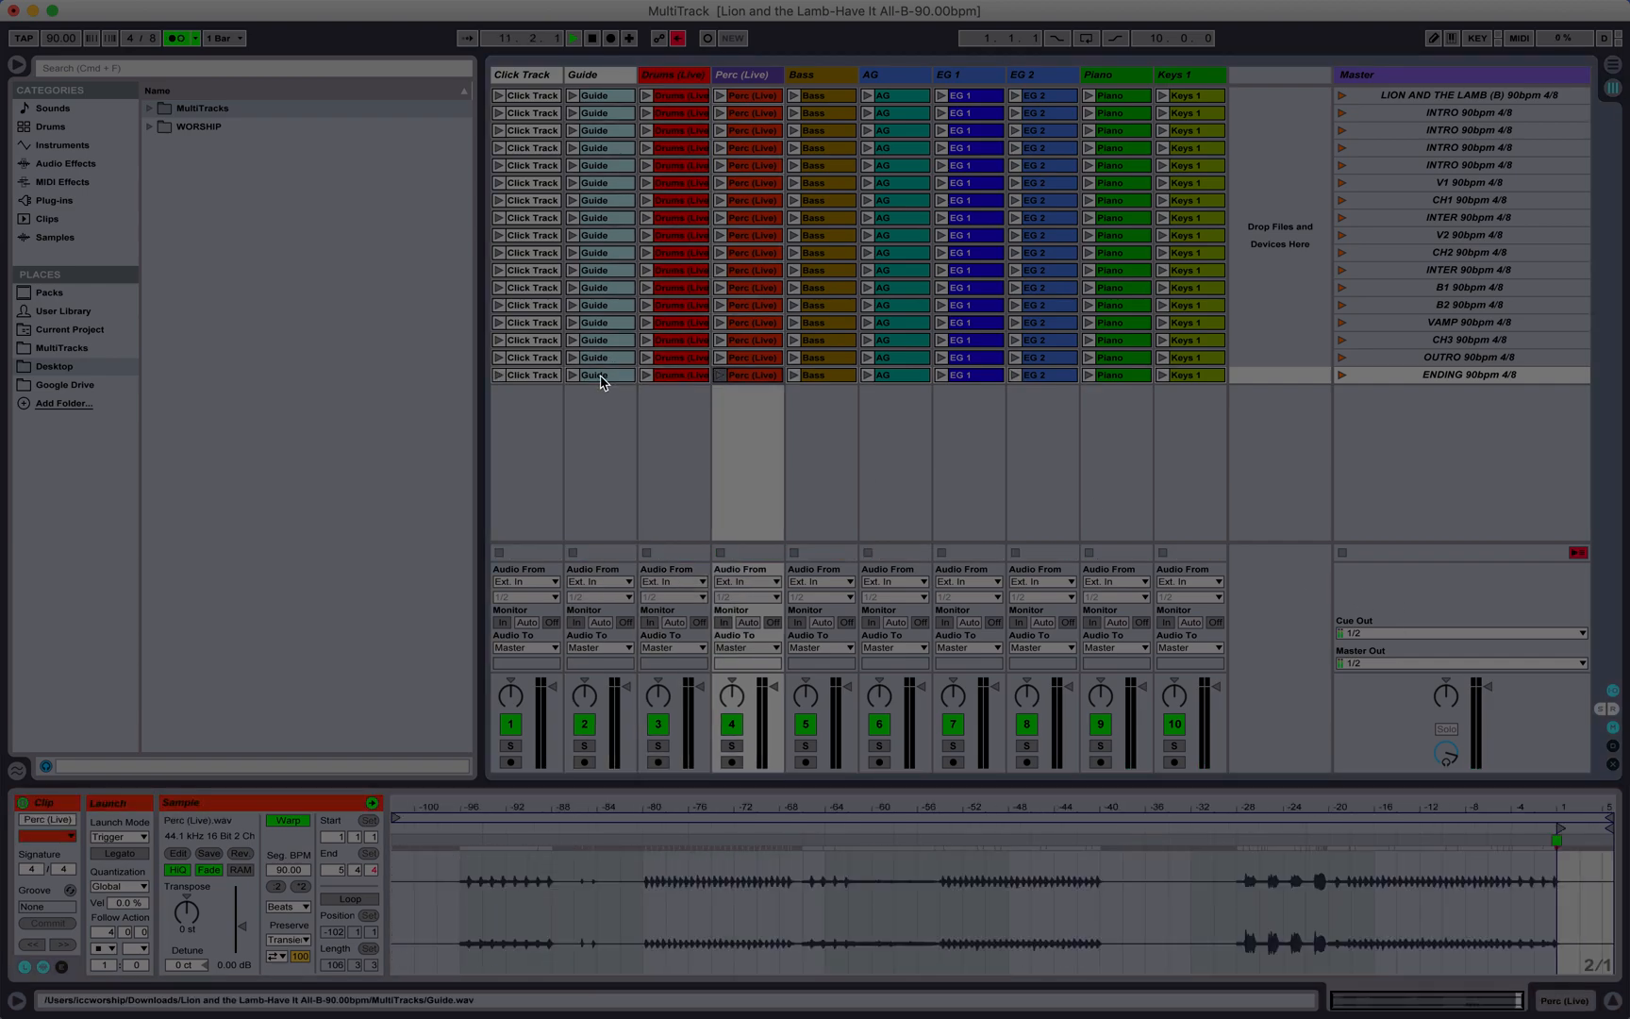
{"action": "left_click", "coordinate": [830, 375]}
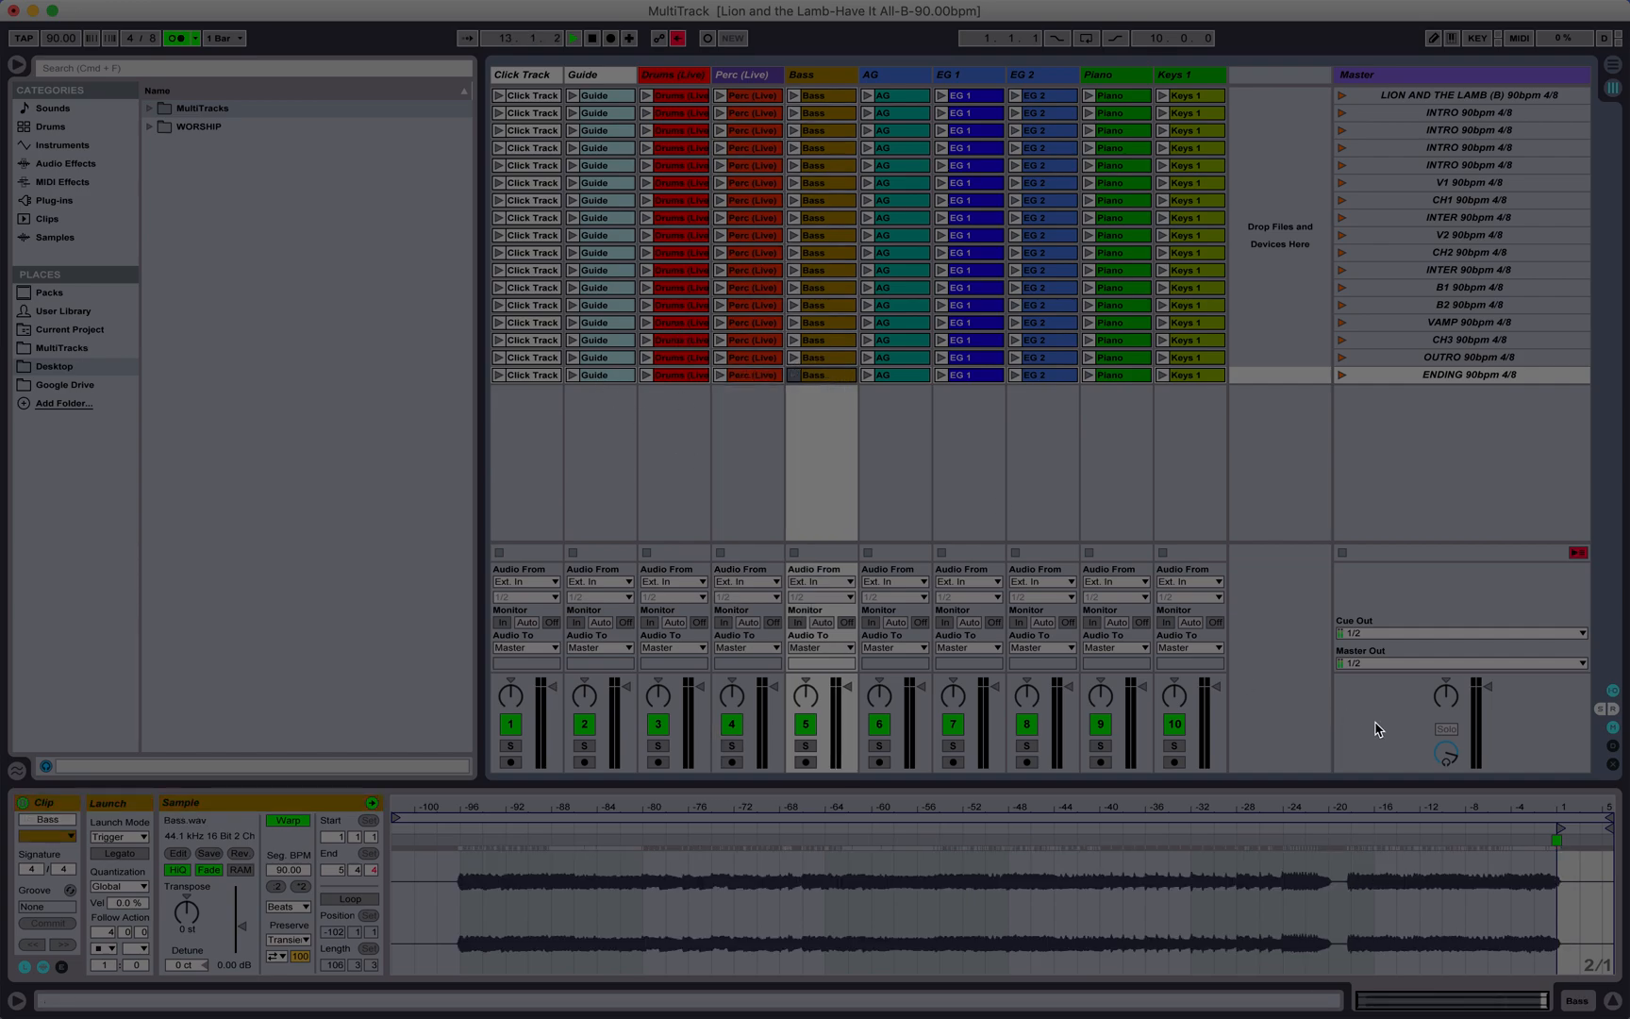
{"action": "left_click", "coordinate": [1343, 374]}
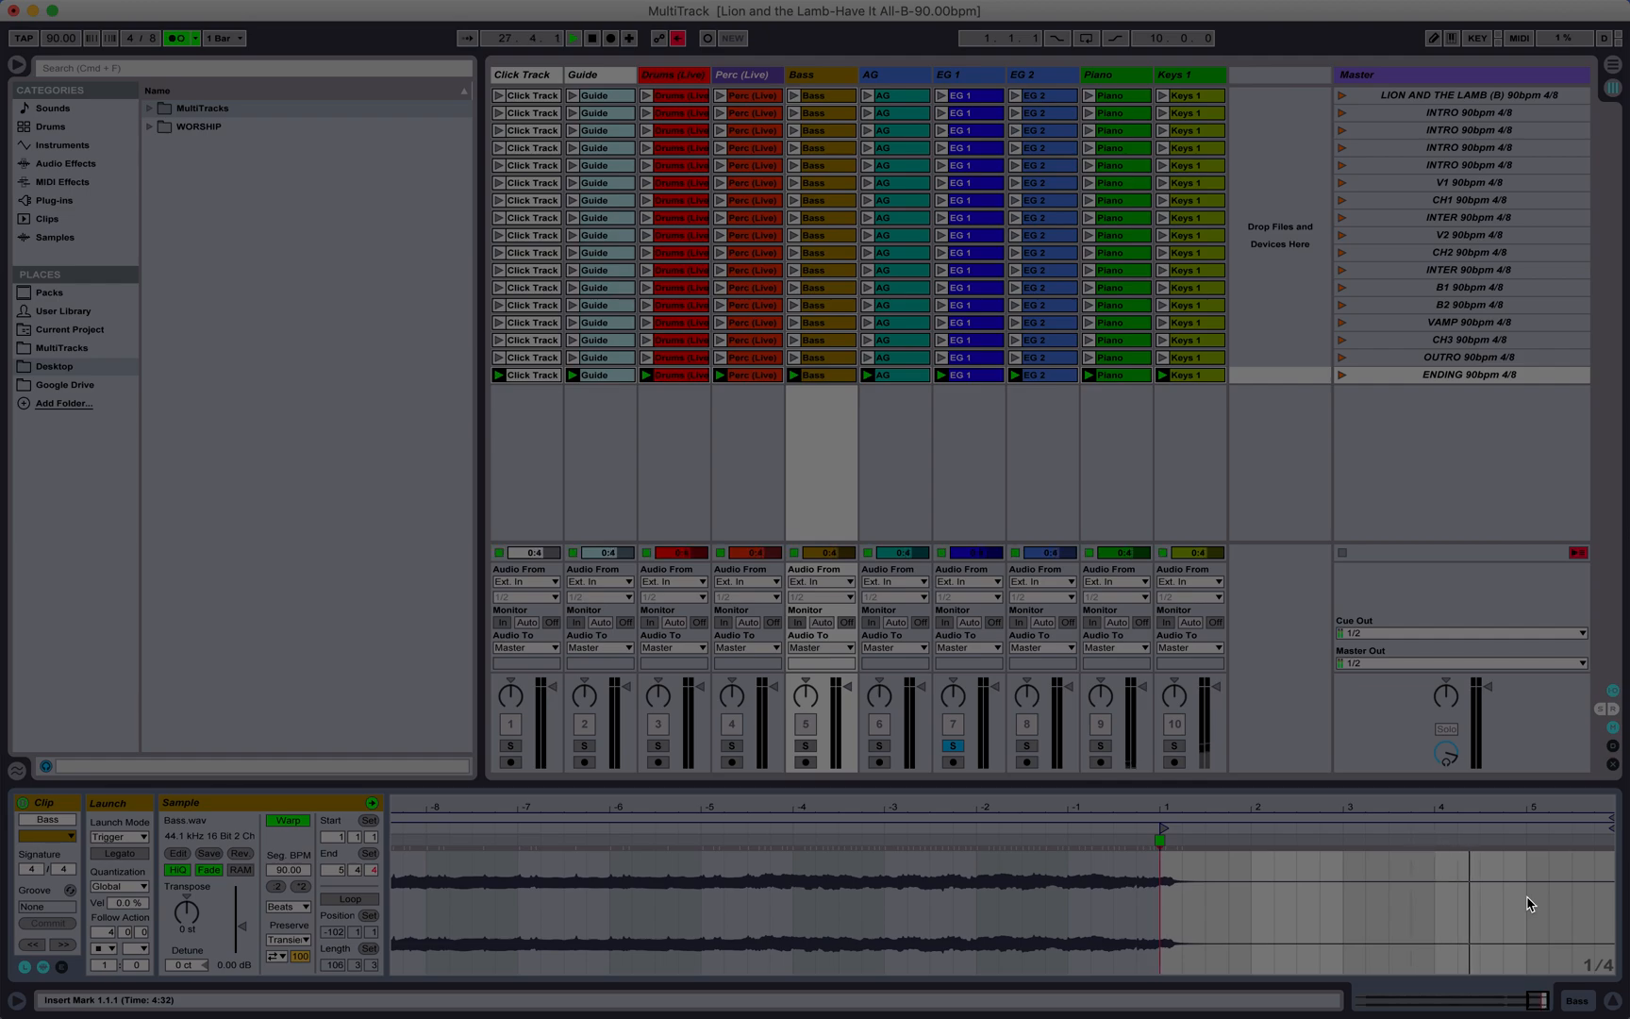
Step: Compare the waveforms of the EG 2, EG 1 and AG clips in the ENDING scene
{"action": "left_click", "coordinate": [1058, 377]}
{"action": "left_click", "coordinate": [992, 377]}
{"action": "left_click", "coordinate": [1043, 377]}
{"action": "left_click", "coordinate": [996, 376]}
{"action": "left_click", "coordinate": [884, 376]}
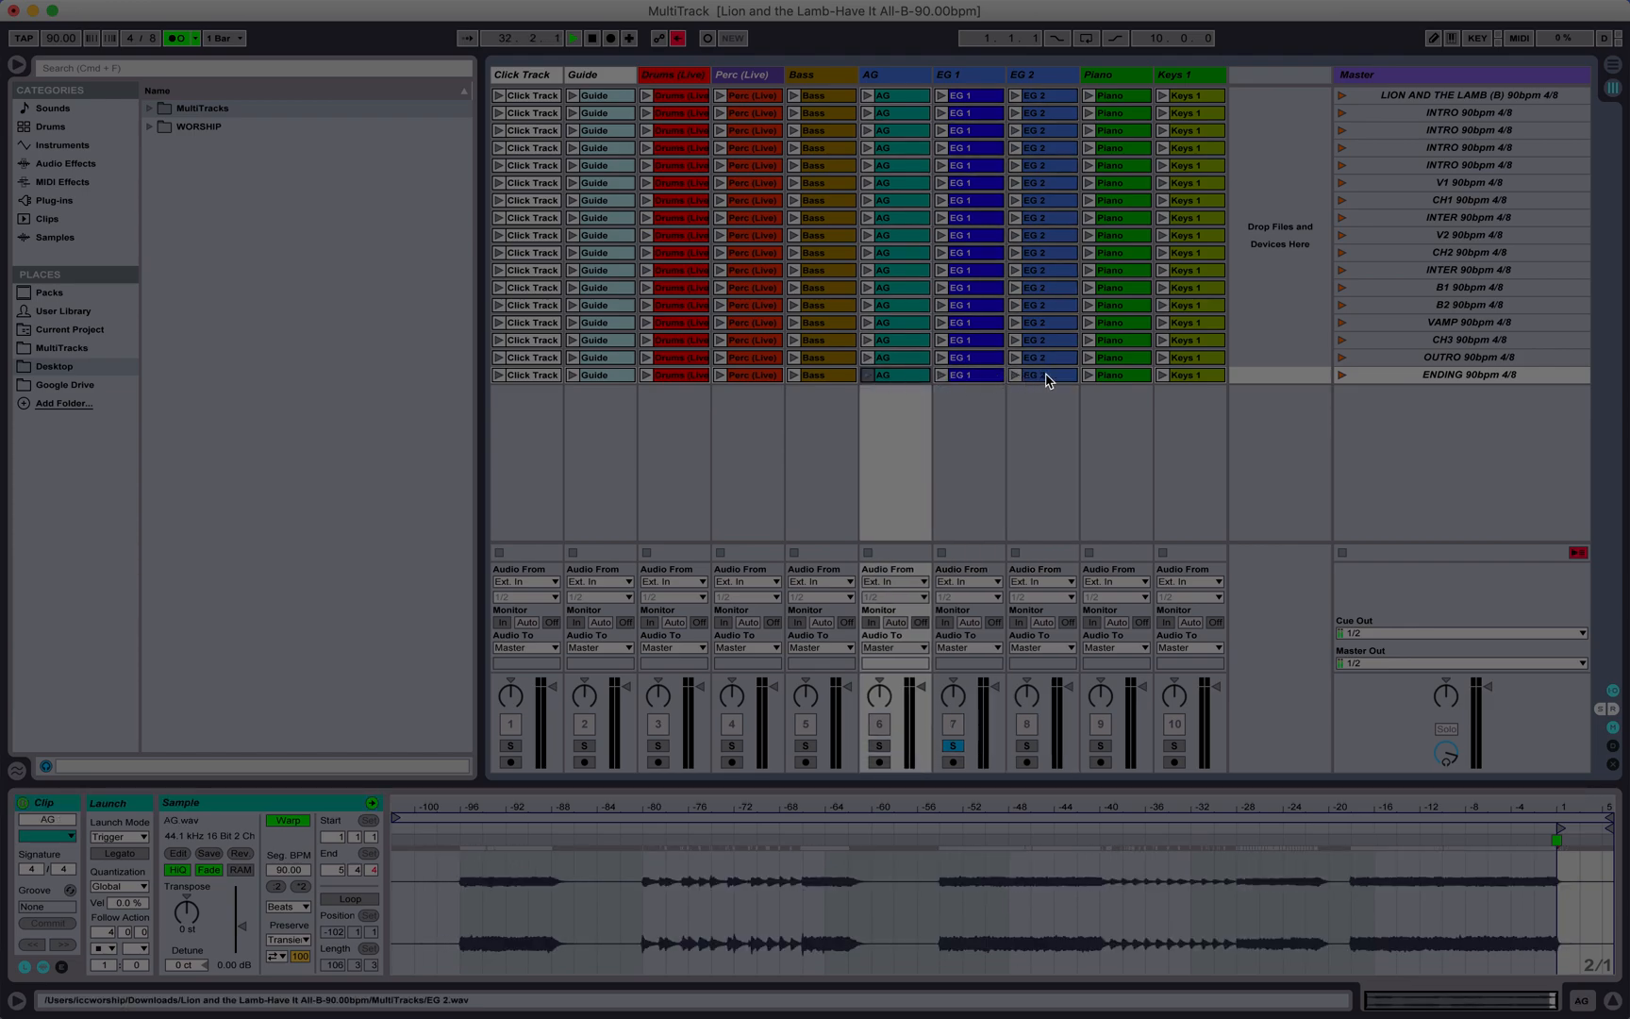
Step: Replay the ENDING scene with the EG 2 clip's tail in view and solo the EG 2 track
{"action": "left_click", "coordinate": [1046, 378]}
{"action": "left_click", "coordinate": [1341, 374]}
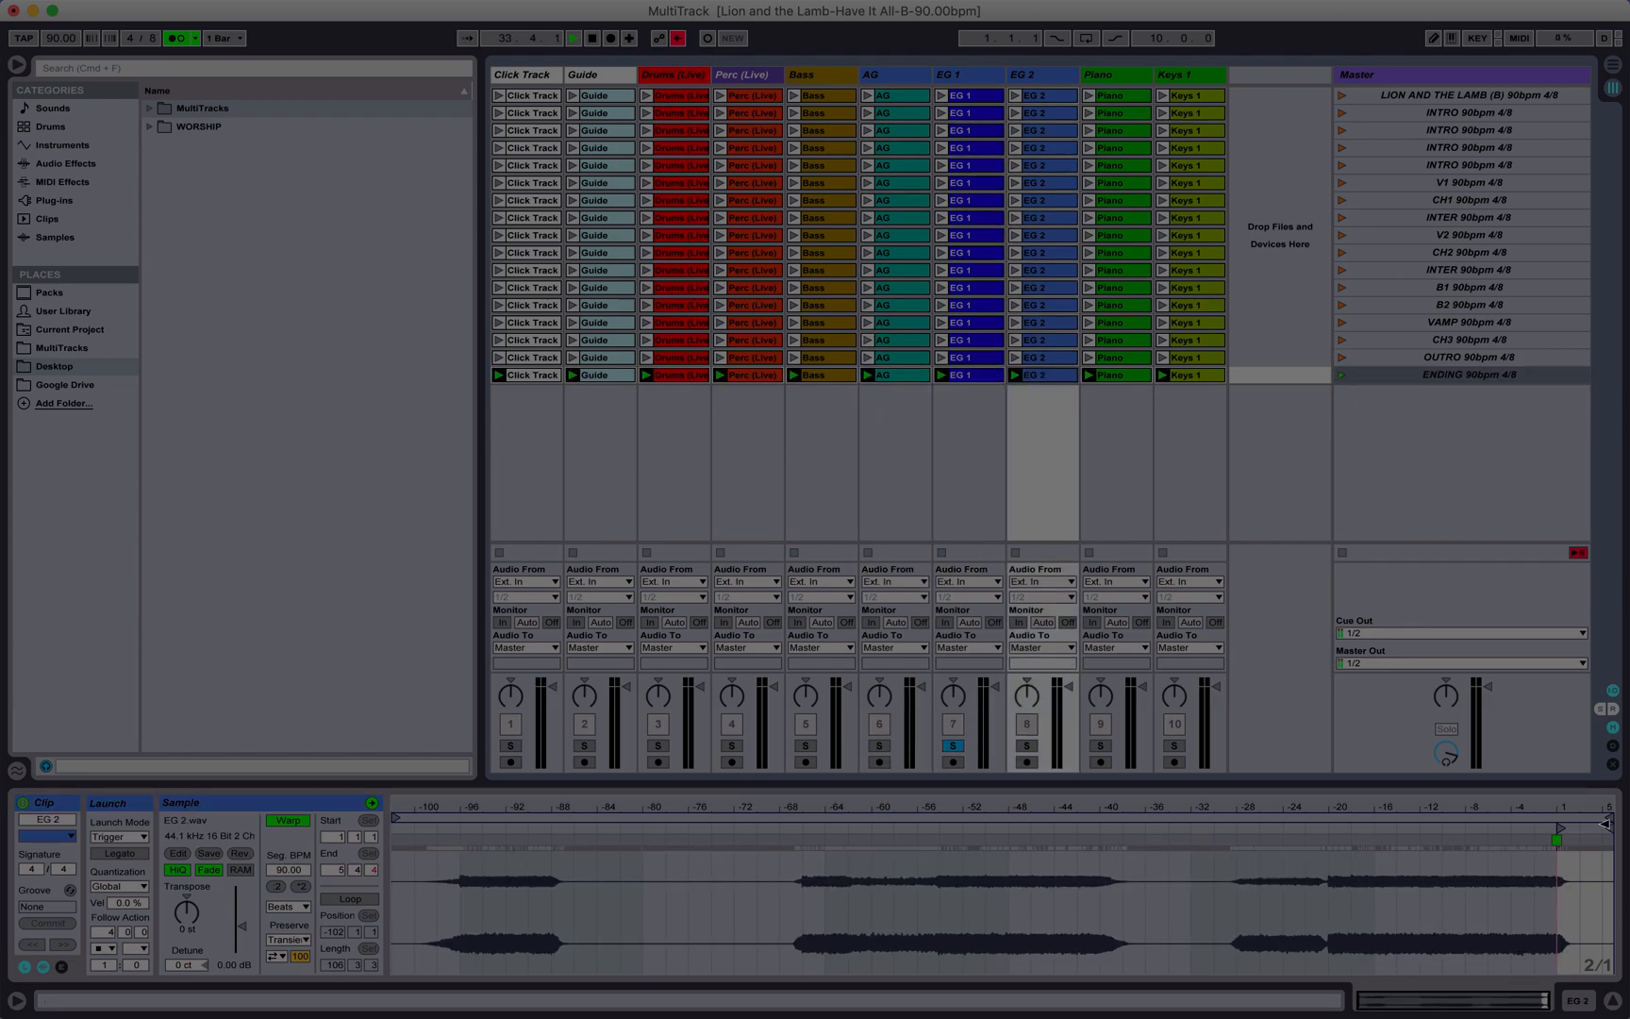
{"action": "left_click_drag", "start_coordinate": [1584, 812], "coordinate": [1585, 840]}
{"action": "scroll", "coordinate": [1481, 884], "scroll_direction": "right", "scroll_amount": 4}
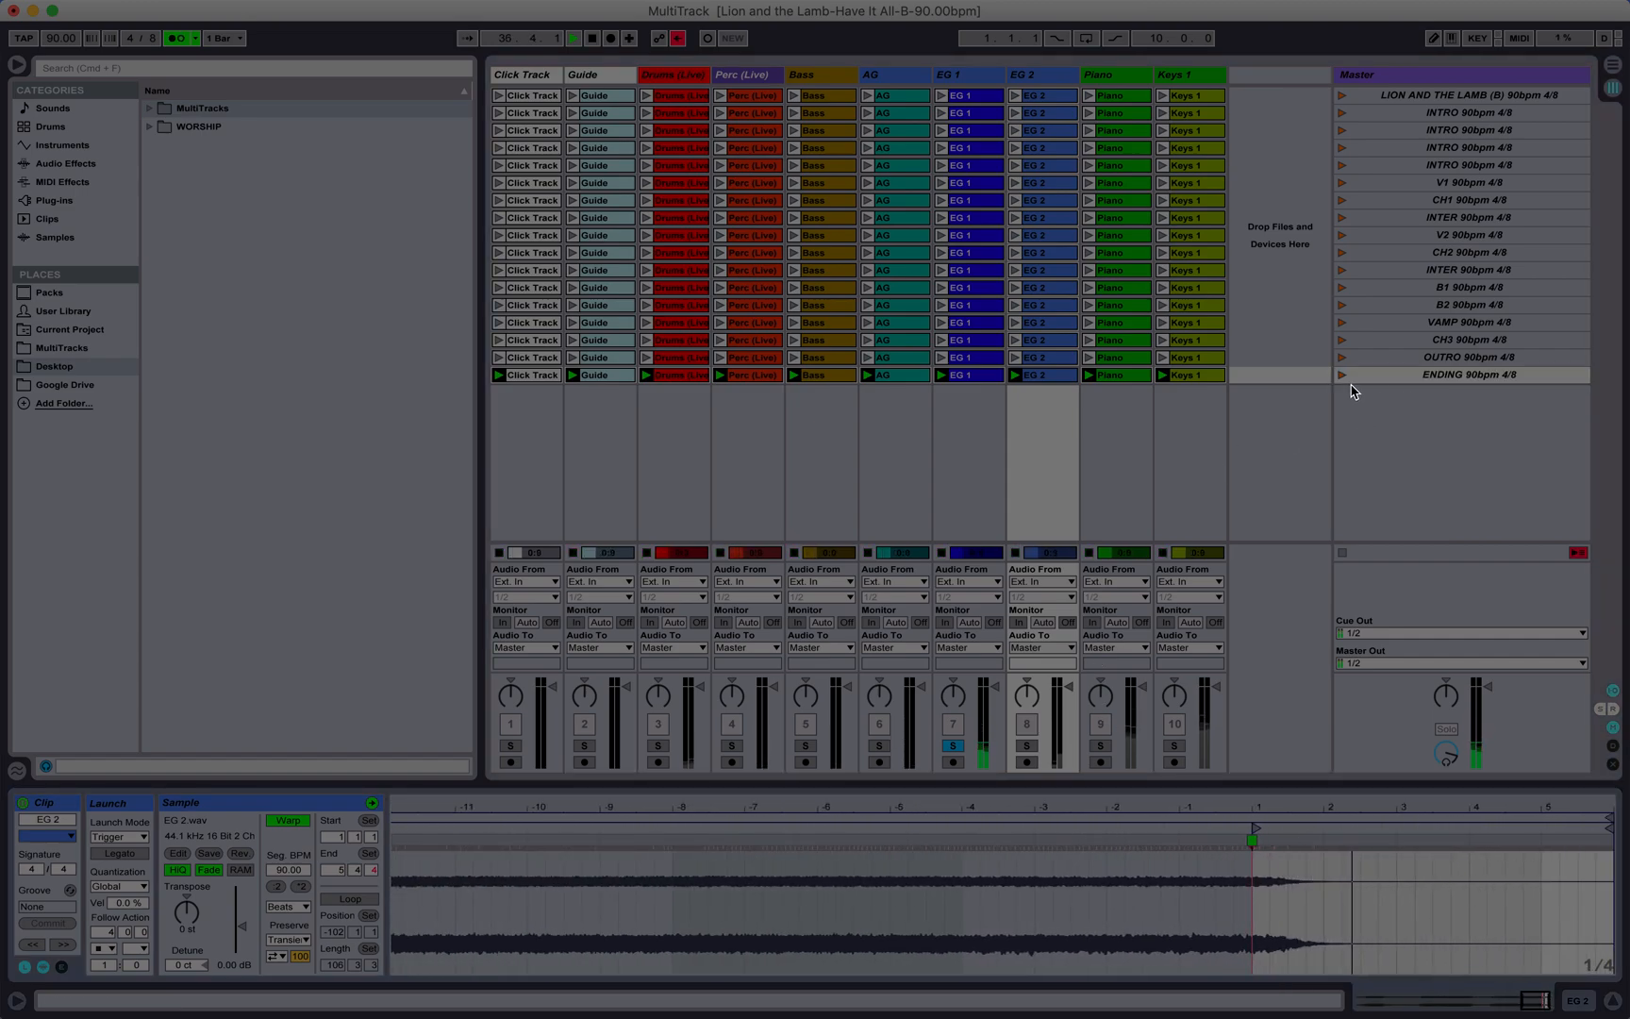
{"action": "left_click", "coordinate": [1027, 745]}
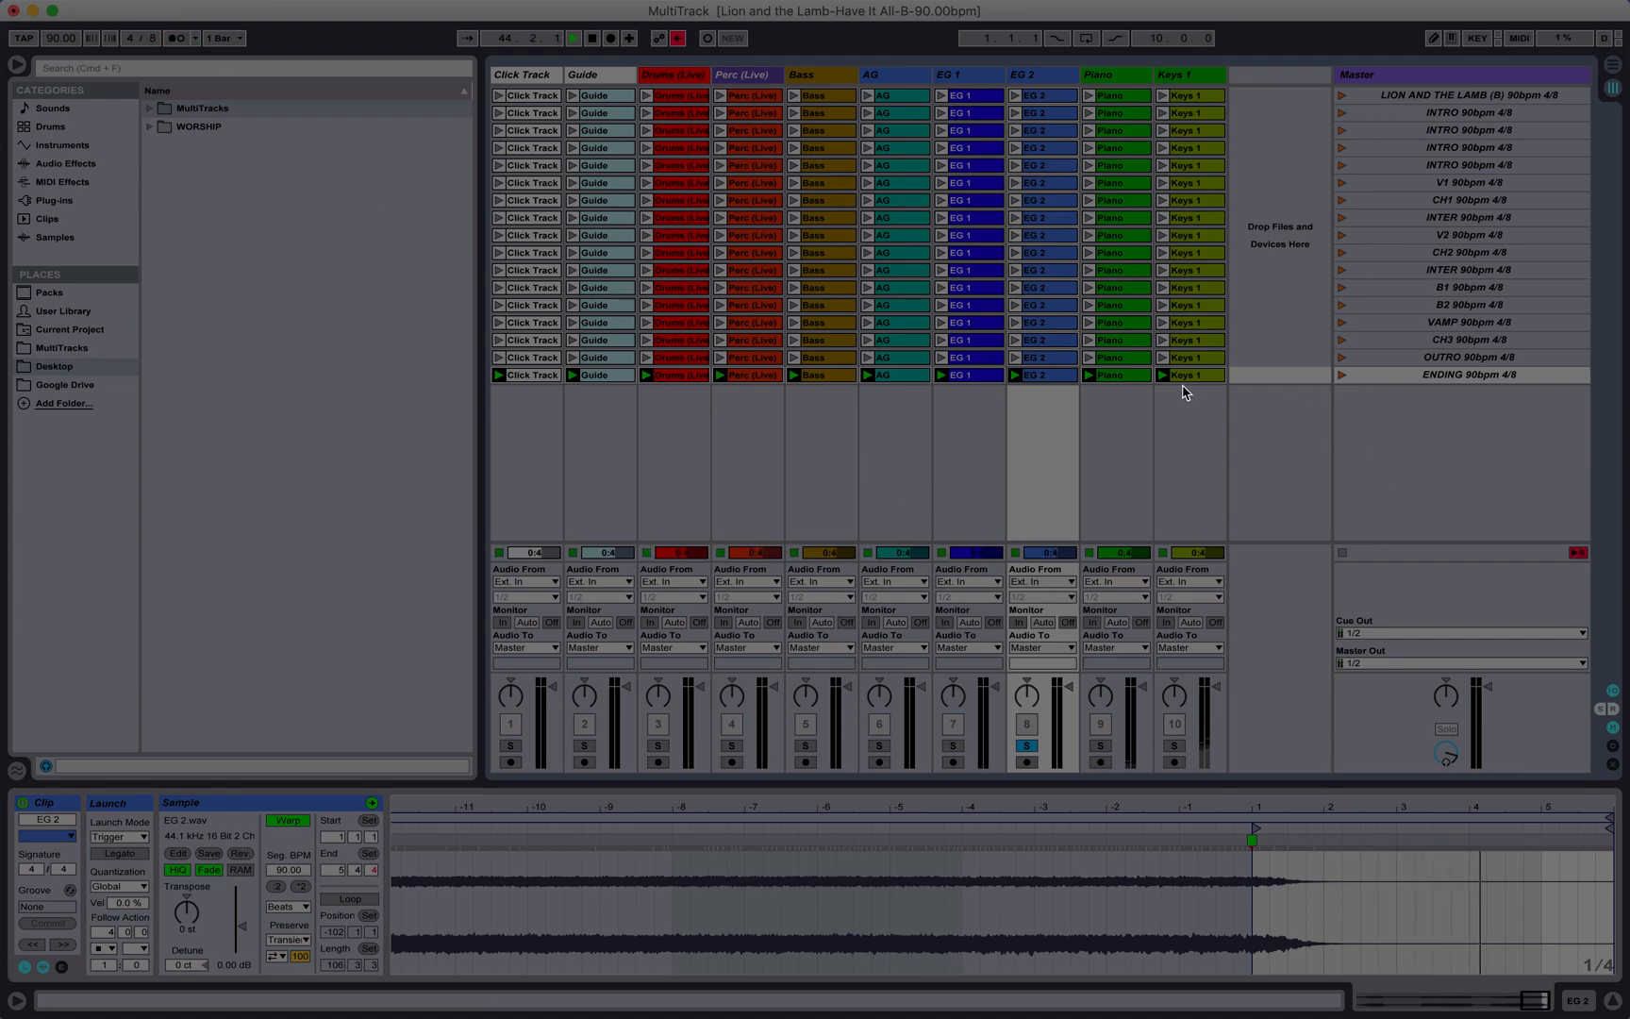
Step: Solo the Piano track and replay the ENDING scene while examining the tail of the Piano clip's waveform
{"action": "left_click", "coordinate": [1147, 378]}
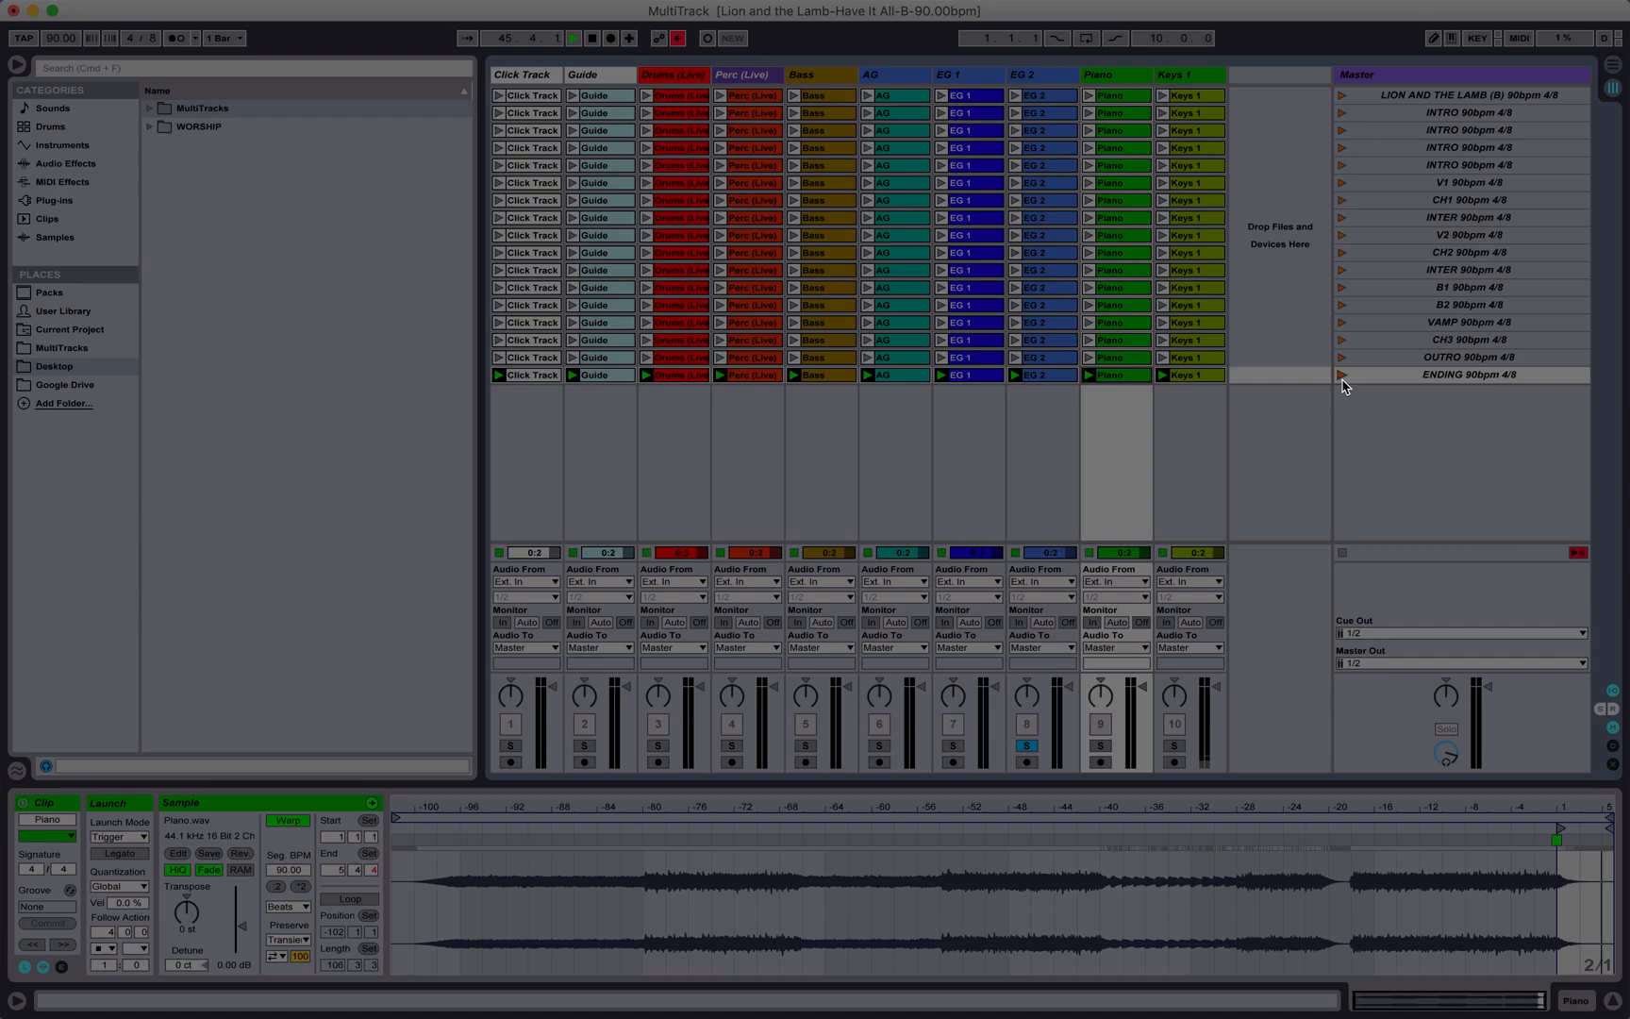
{"action": "left_click", "coordinate": [1342, 374]}
{"action": "key", "text": "space"}
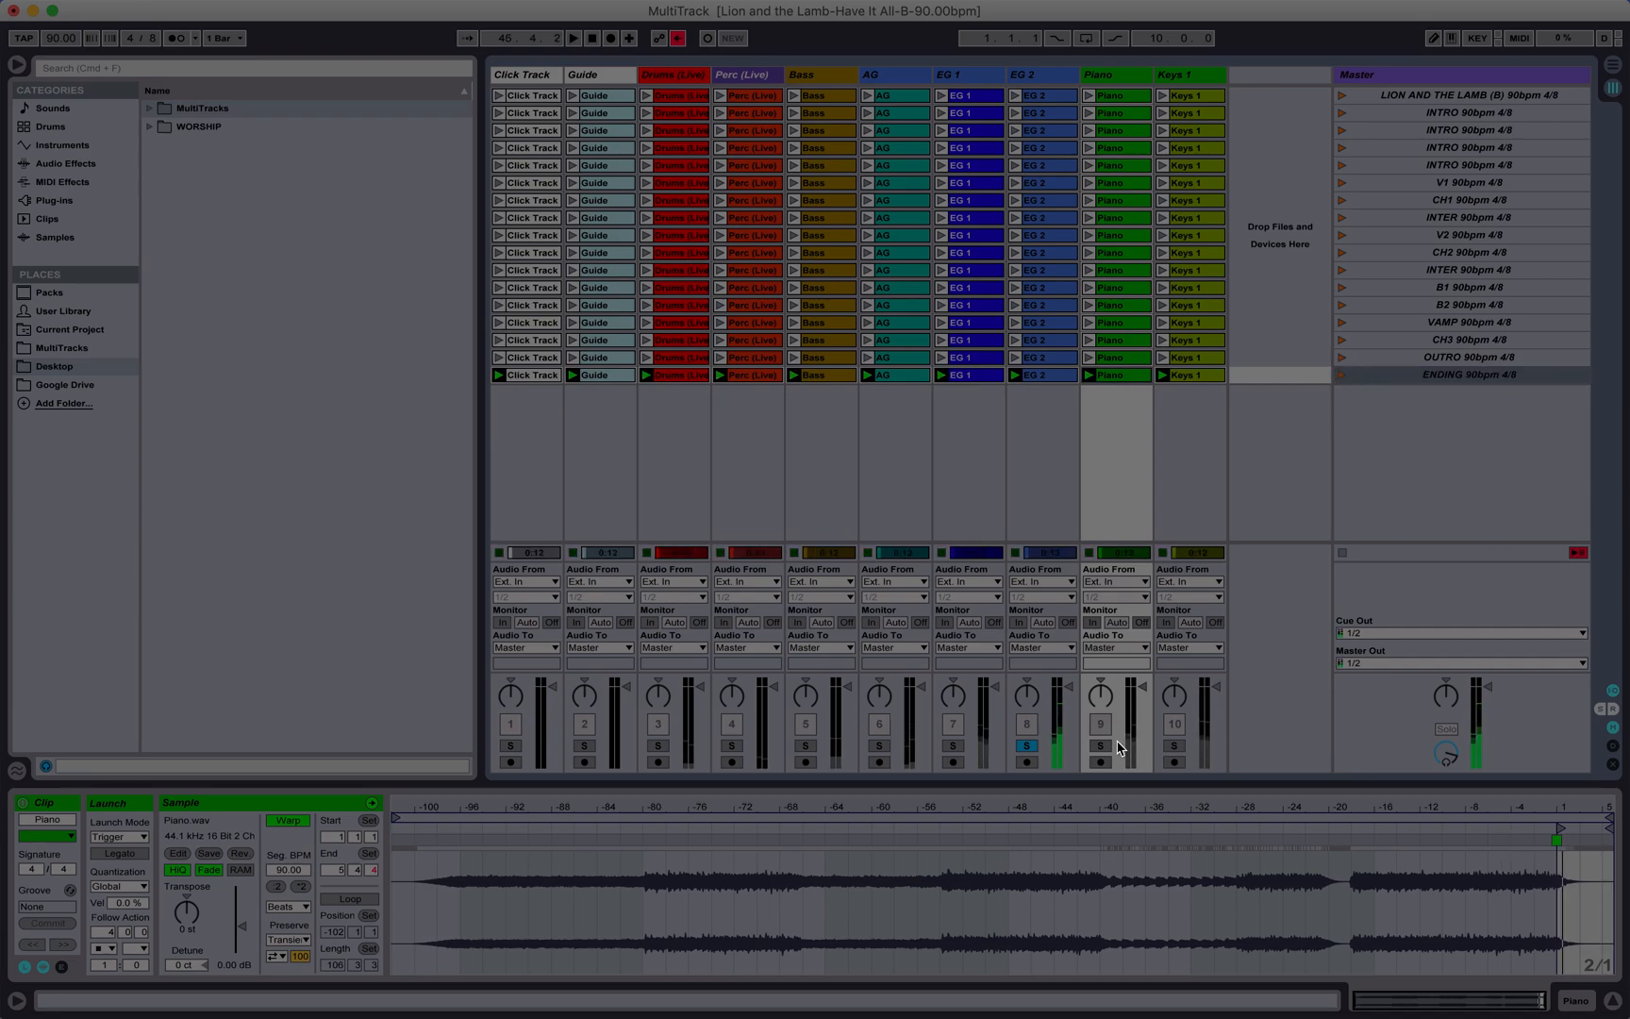
{"action": "left_click", "coordinate": [1102, 745]}
{"action": "left_click", "coordinate": [1341, 374]}
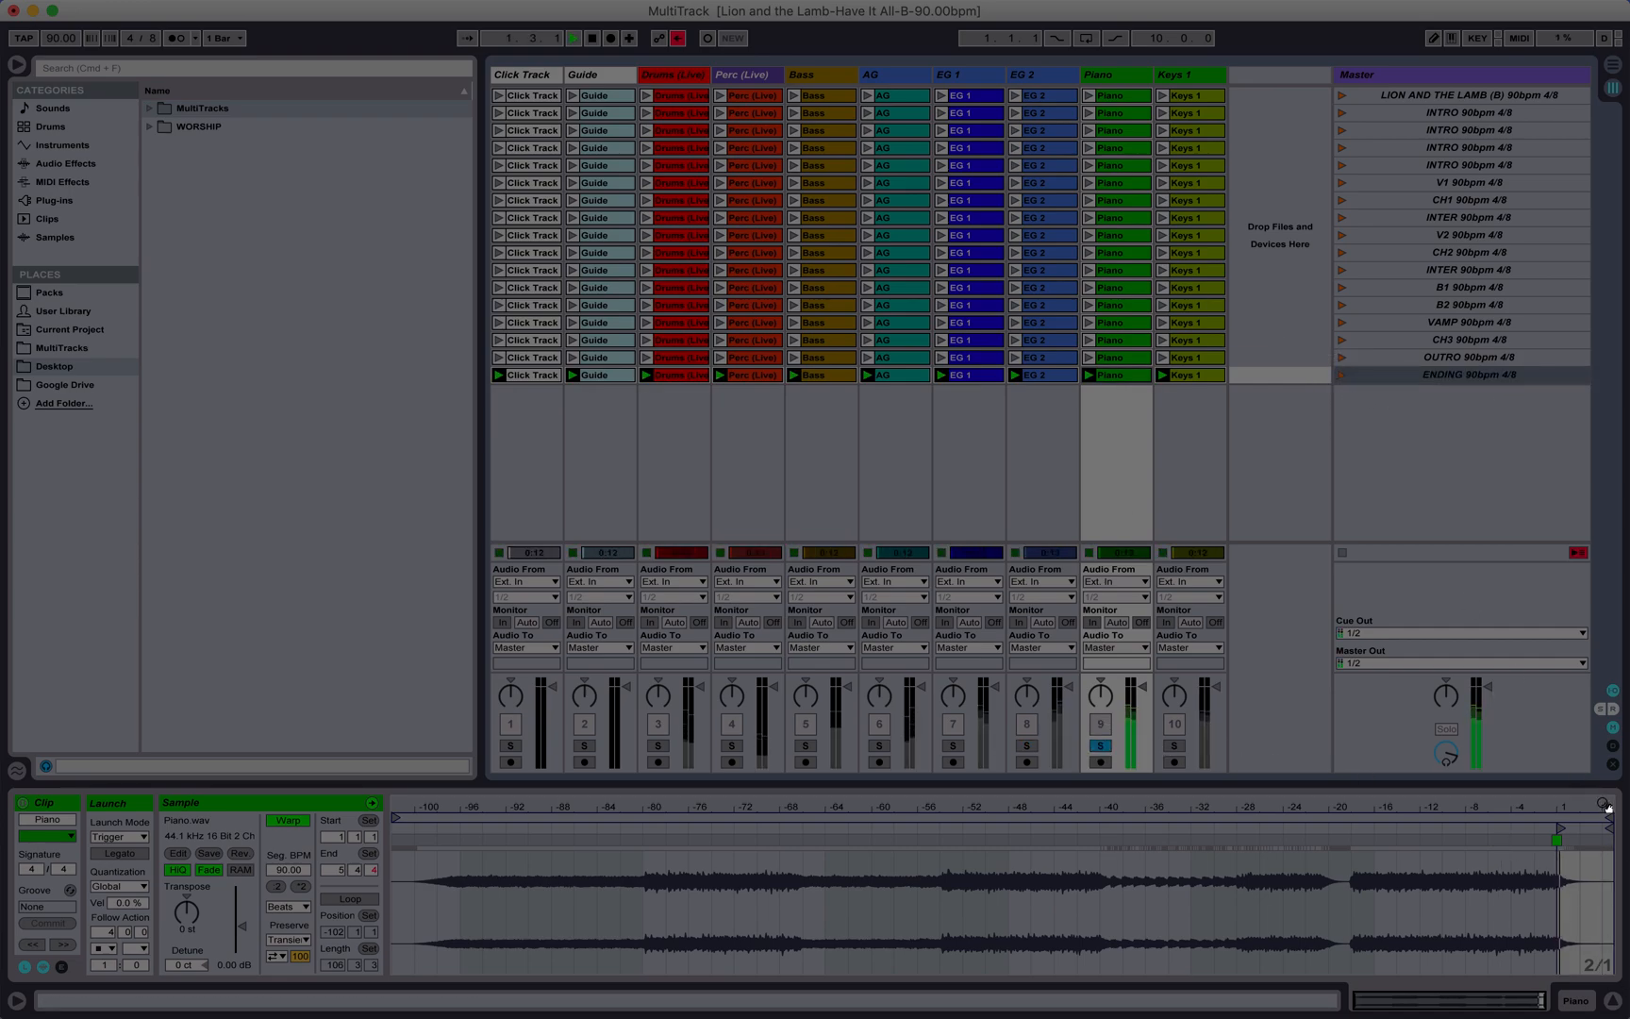
{"action": "left_click_drag", "start_coordinate": [1529, 893], "coordinate": [1530, 930]}
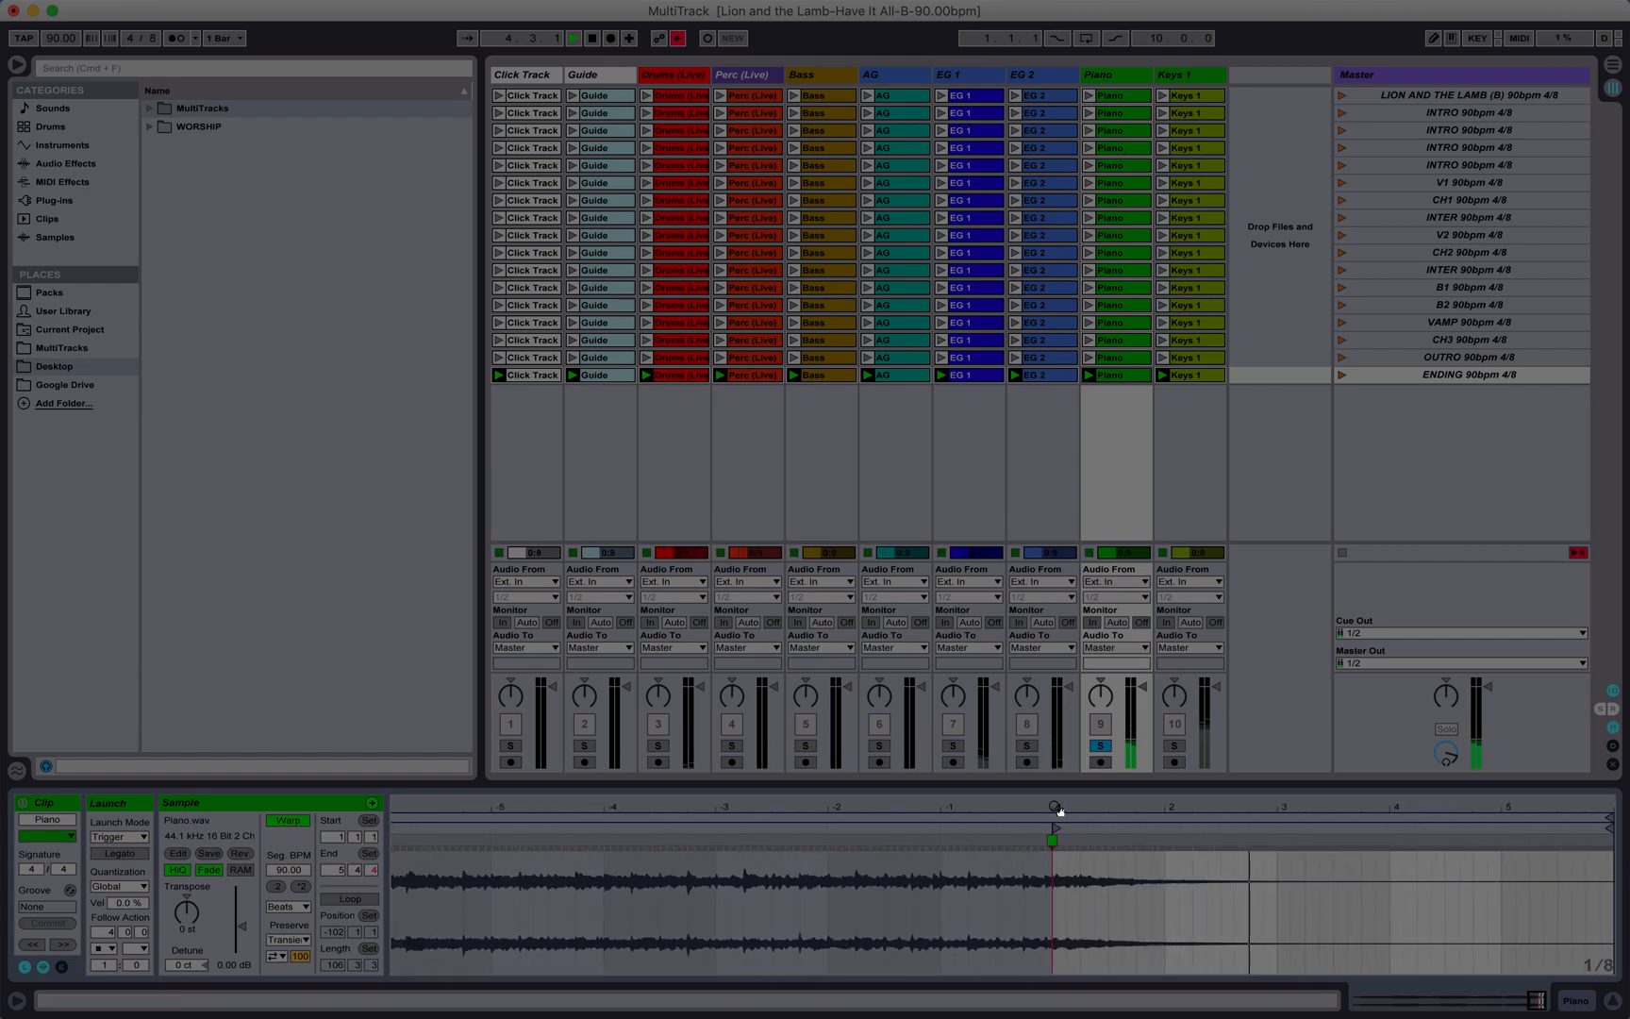
Step: Solo the Keys 1 track, replay the ENDING scene to check how the Keys 1 clip's audio tails off, and stop playback
{"action": "left_click", "coordinate": [1175, 745]}
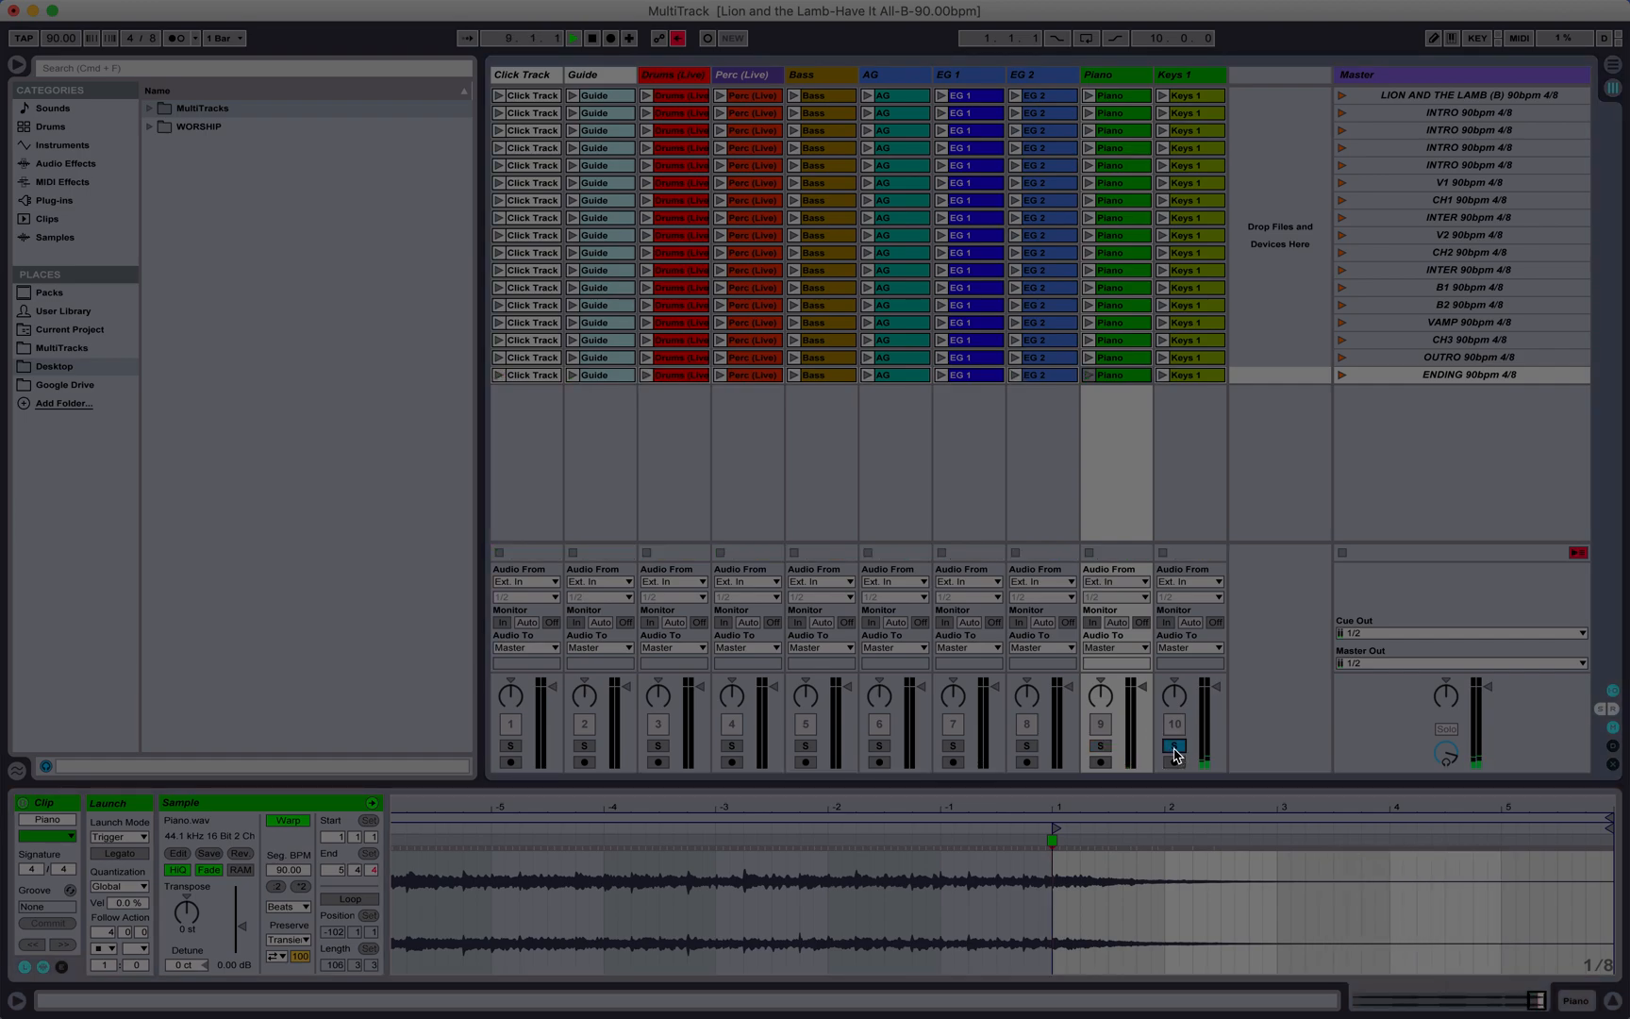
{"action": "left_click", "coordinate": [1343, 378]}
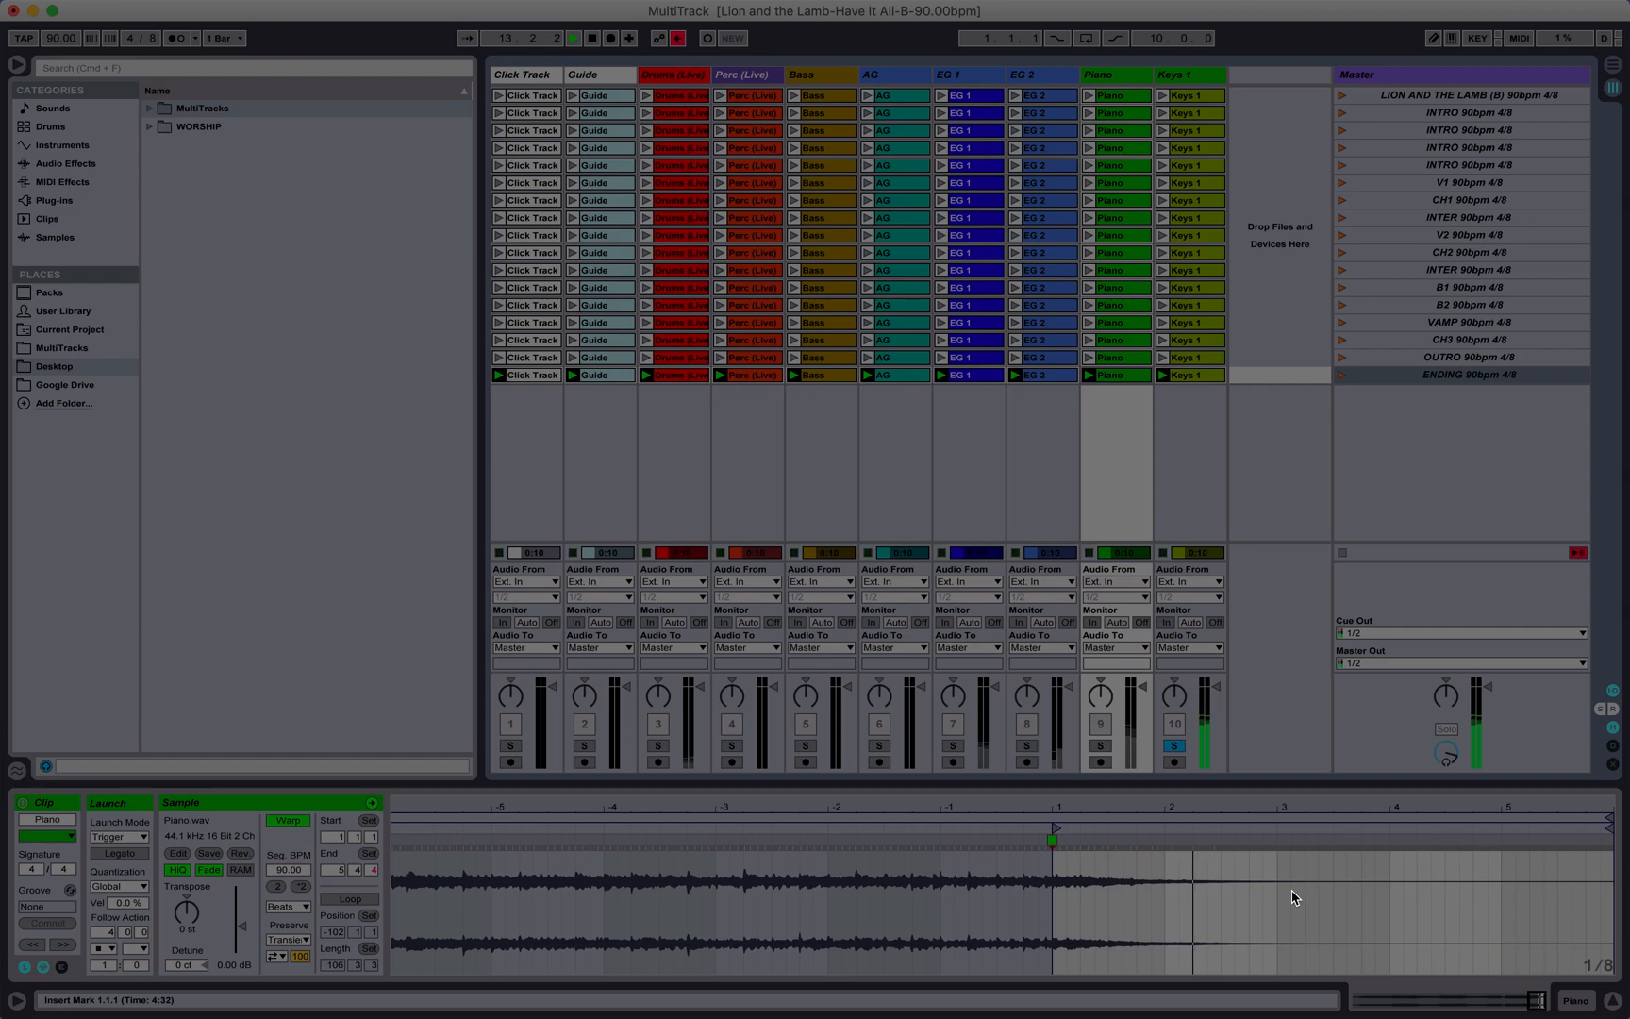
{"action": "mouse_move", "coordinate": [1444, 805]}
{"action": "left_mouse_down"}
{"action": "mouse_move", "coordinate": [1443, 764]}
{"action": "mouse_move", "coordinate": [1443, 816]}
{"action": "left_mouse_up"}
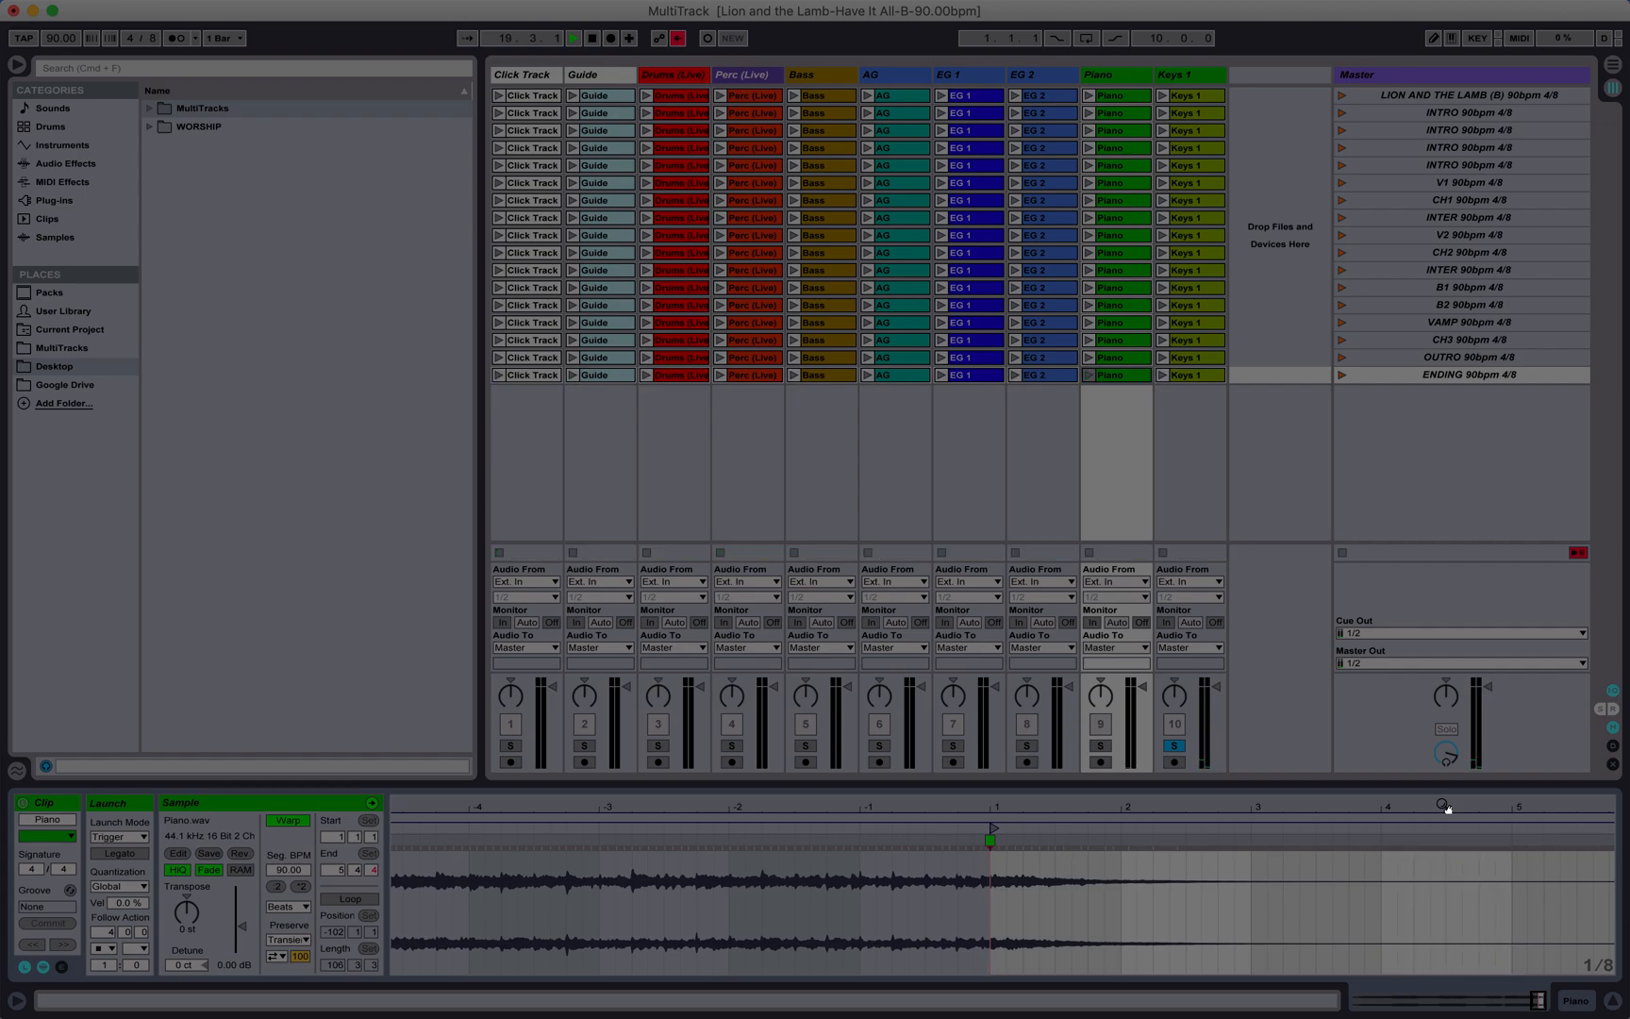
{"action": "left_click", "coordinate": [1177, 379]}
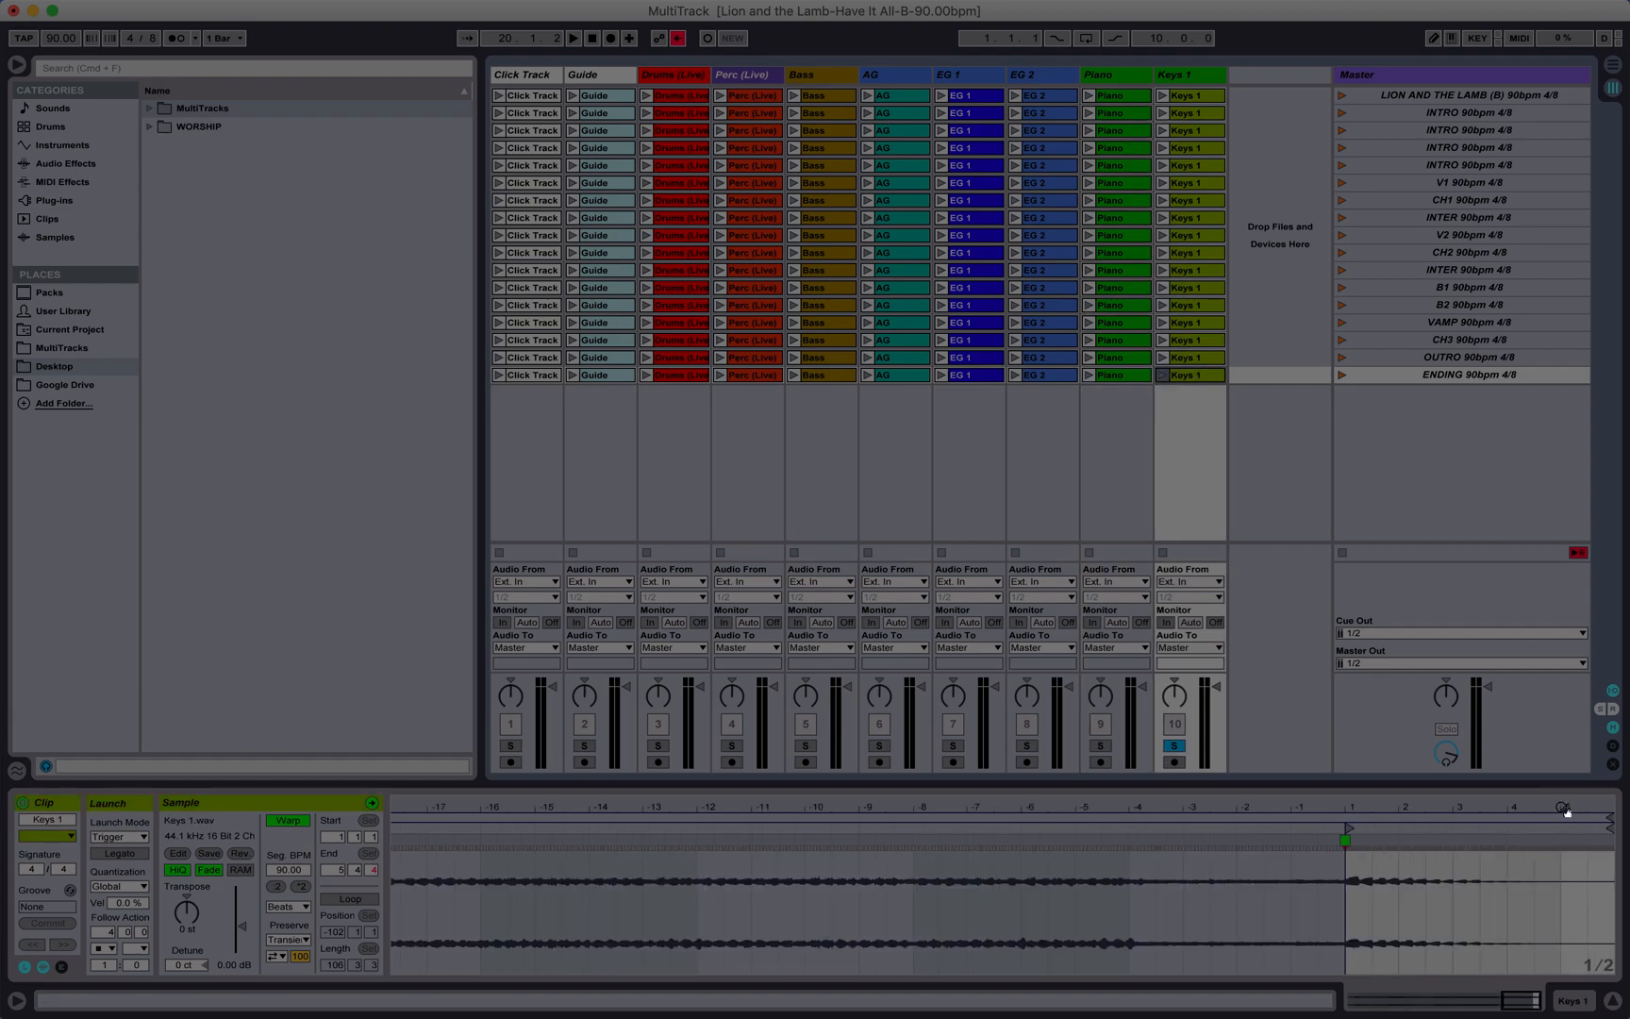
{"action": "left_click_drag", "start_coordinate": [1566, 810], "coordinate": [1566, 868]}
{"action": "left_click", "coordinate": [1344, 375]}
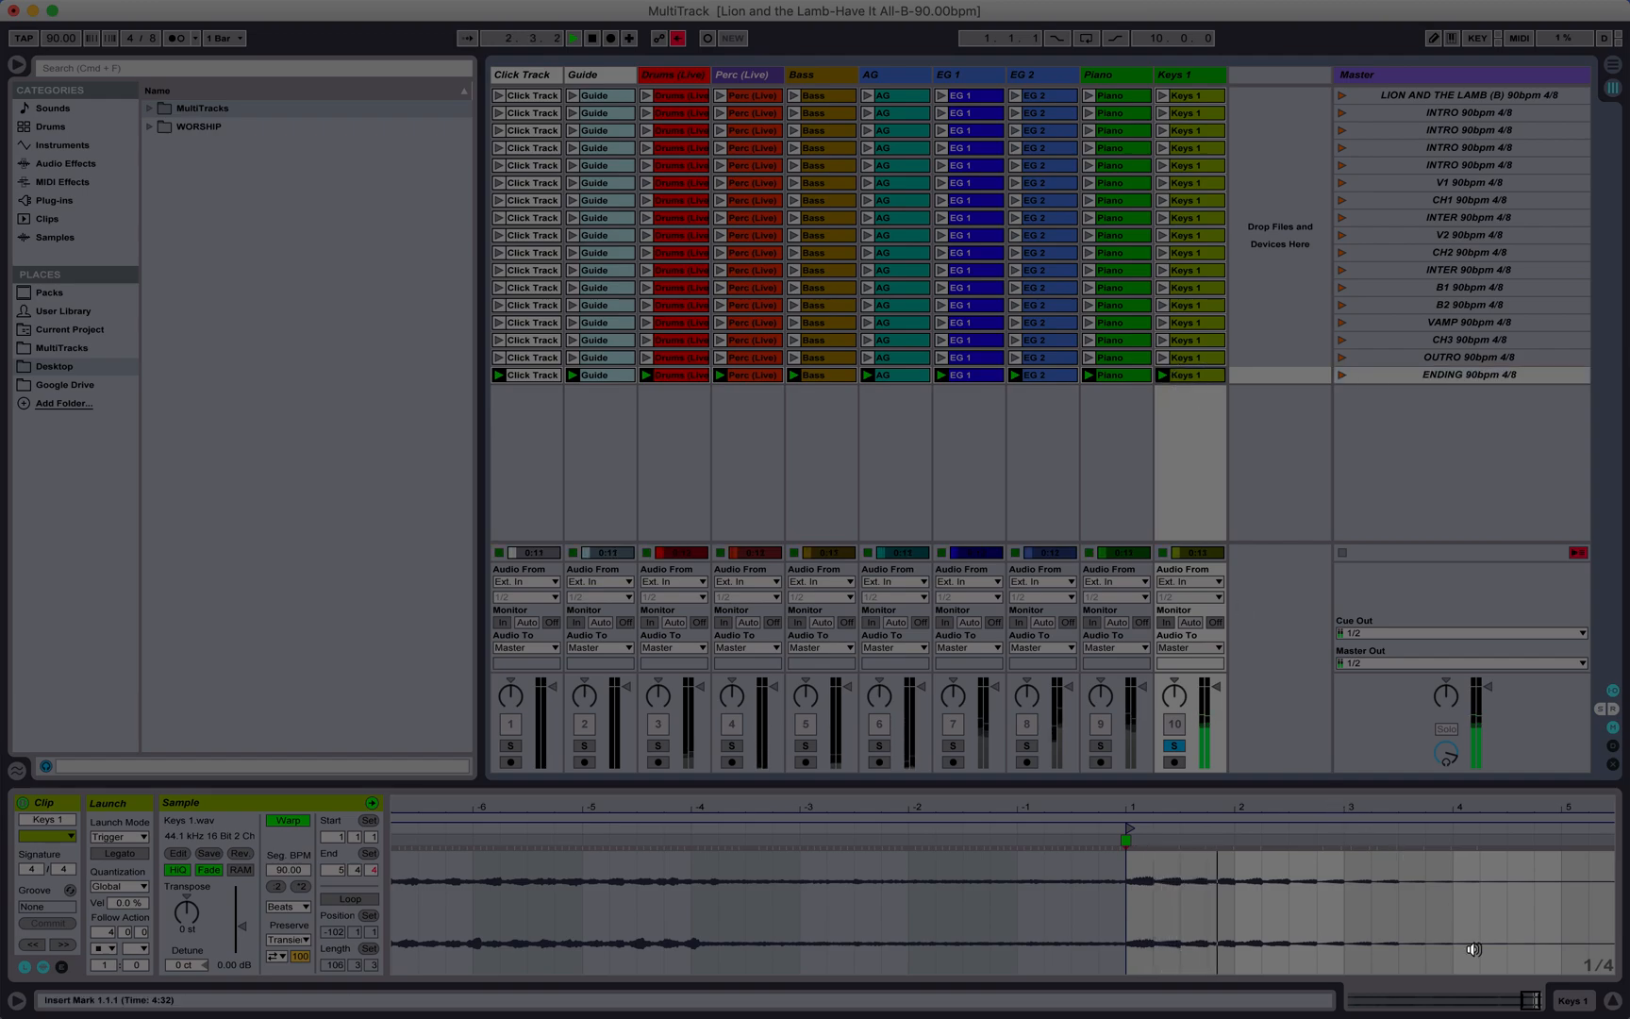
{"action": "scroll", "coordinate": [1473, 949], "scroll_direction": "right", "scroll_amount": 2}
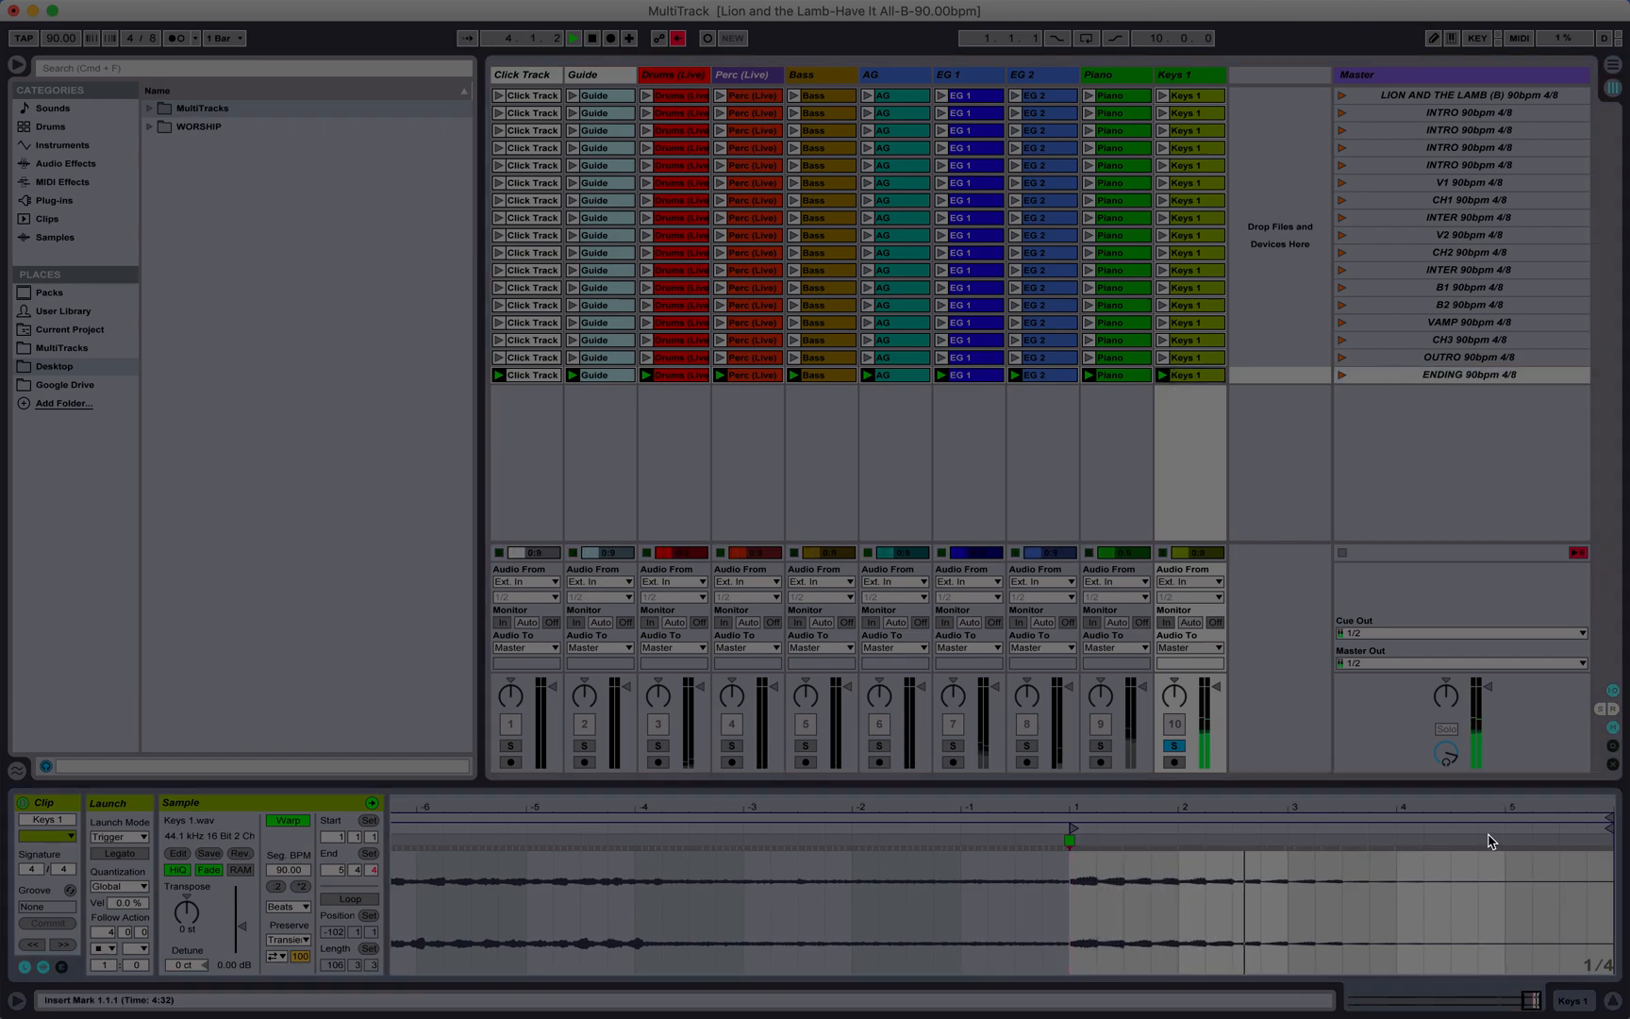
{"action": "key", "text": "space"}
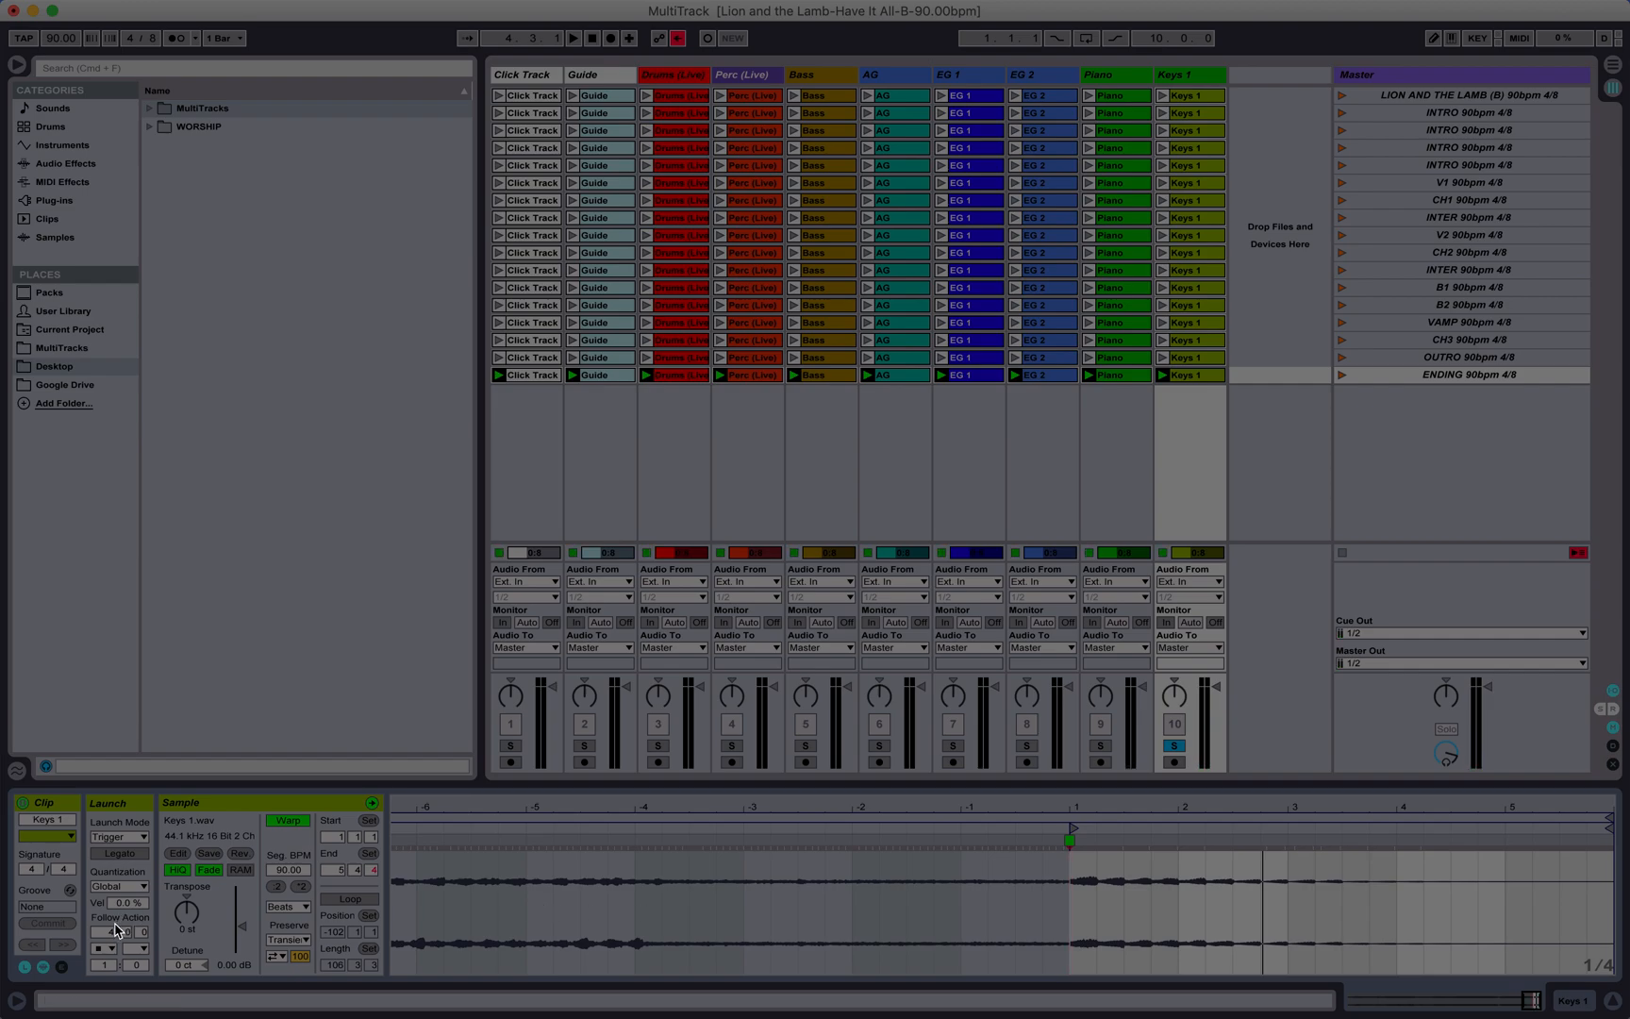
Step: Show the envelope settings of the Keys 1 ENDING clip with Volume as the displayed envelope
{"action": "left_click", "coordinate": [61, 966]}
{"action": "left_click", "coordinate": [61, 966]}
{"action": "left_click", "coordinate": [61, 966]}
{"action": "left_click", "coordinate": [62, 966]}
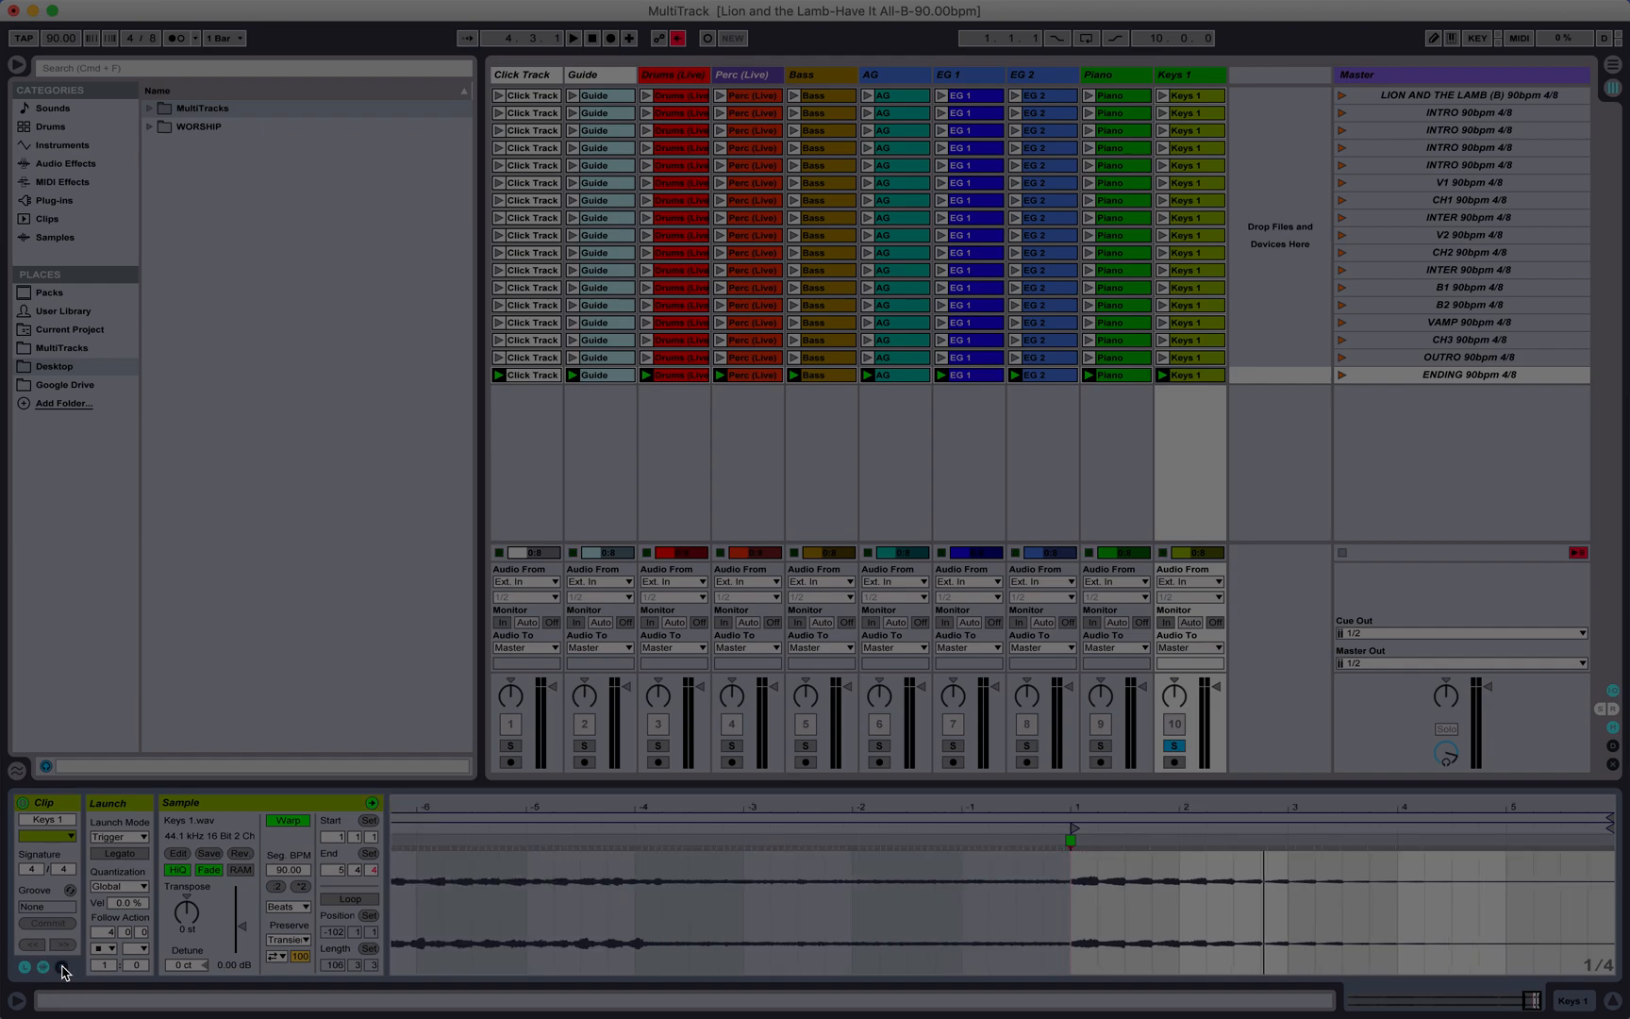
{"action": "left_click", "coordinate": [61, 966]}
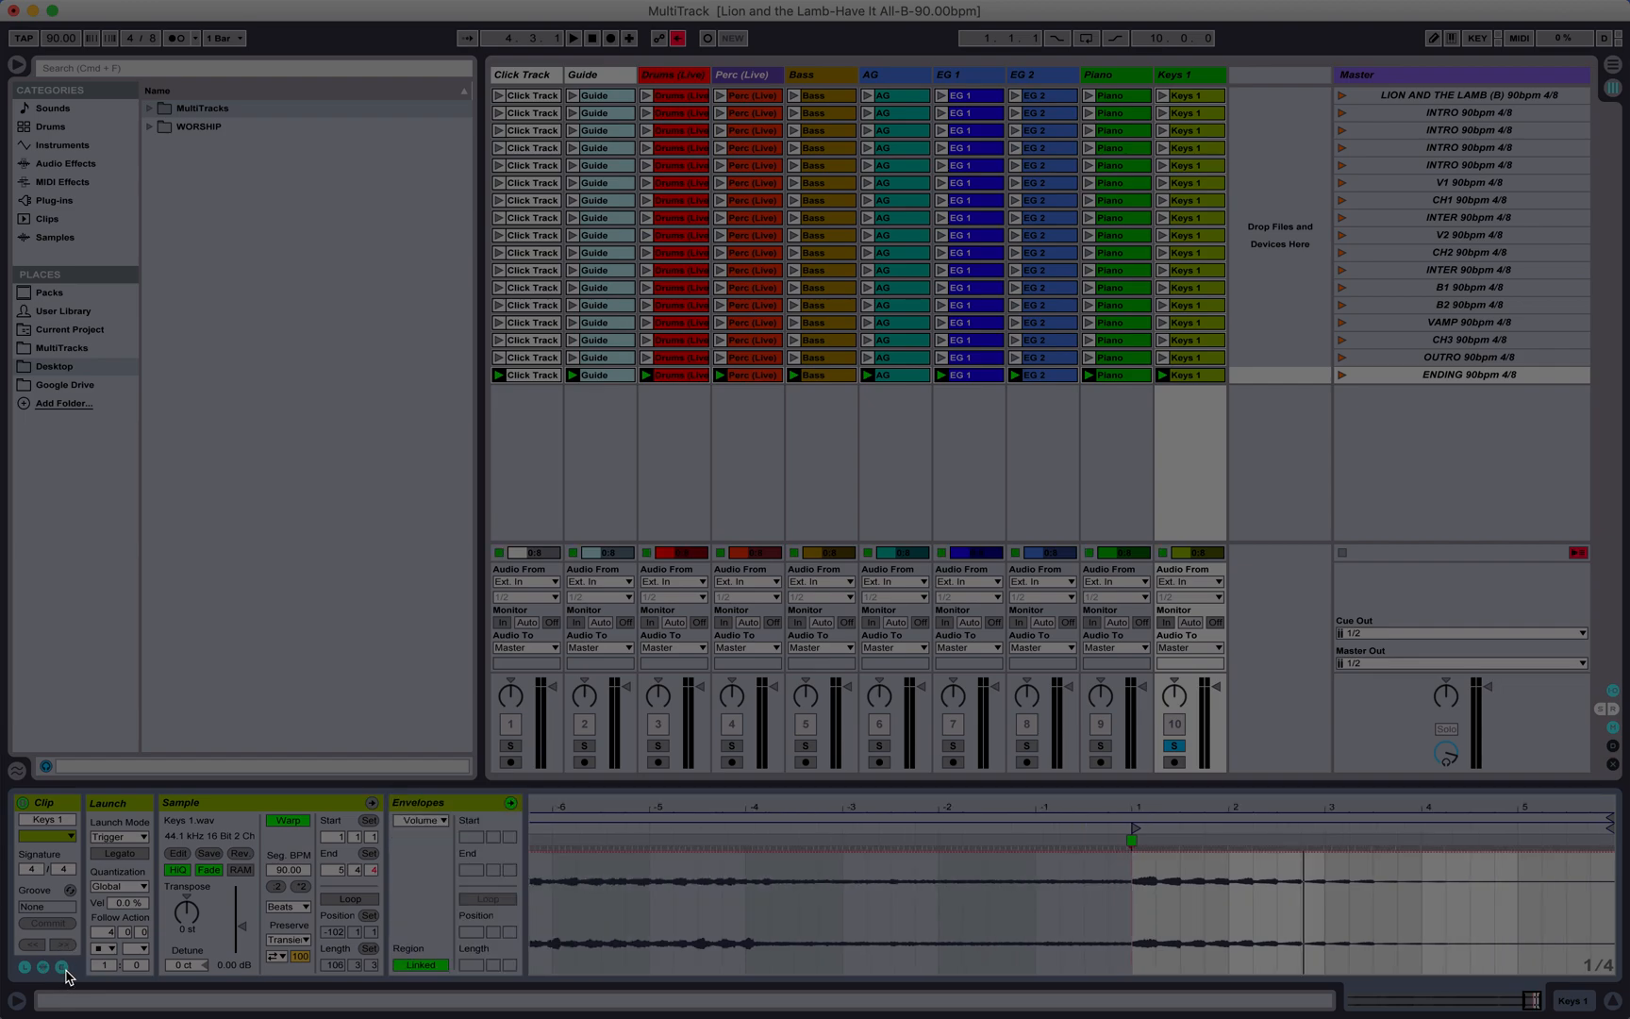
{"action": "left_click", "coordinate": [437, 820]}
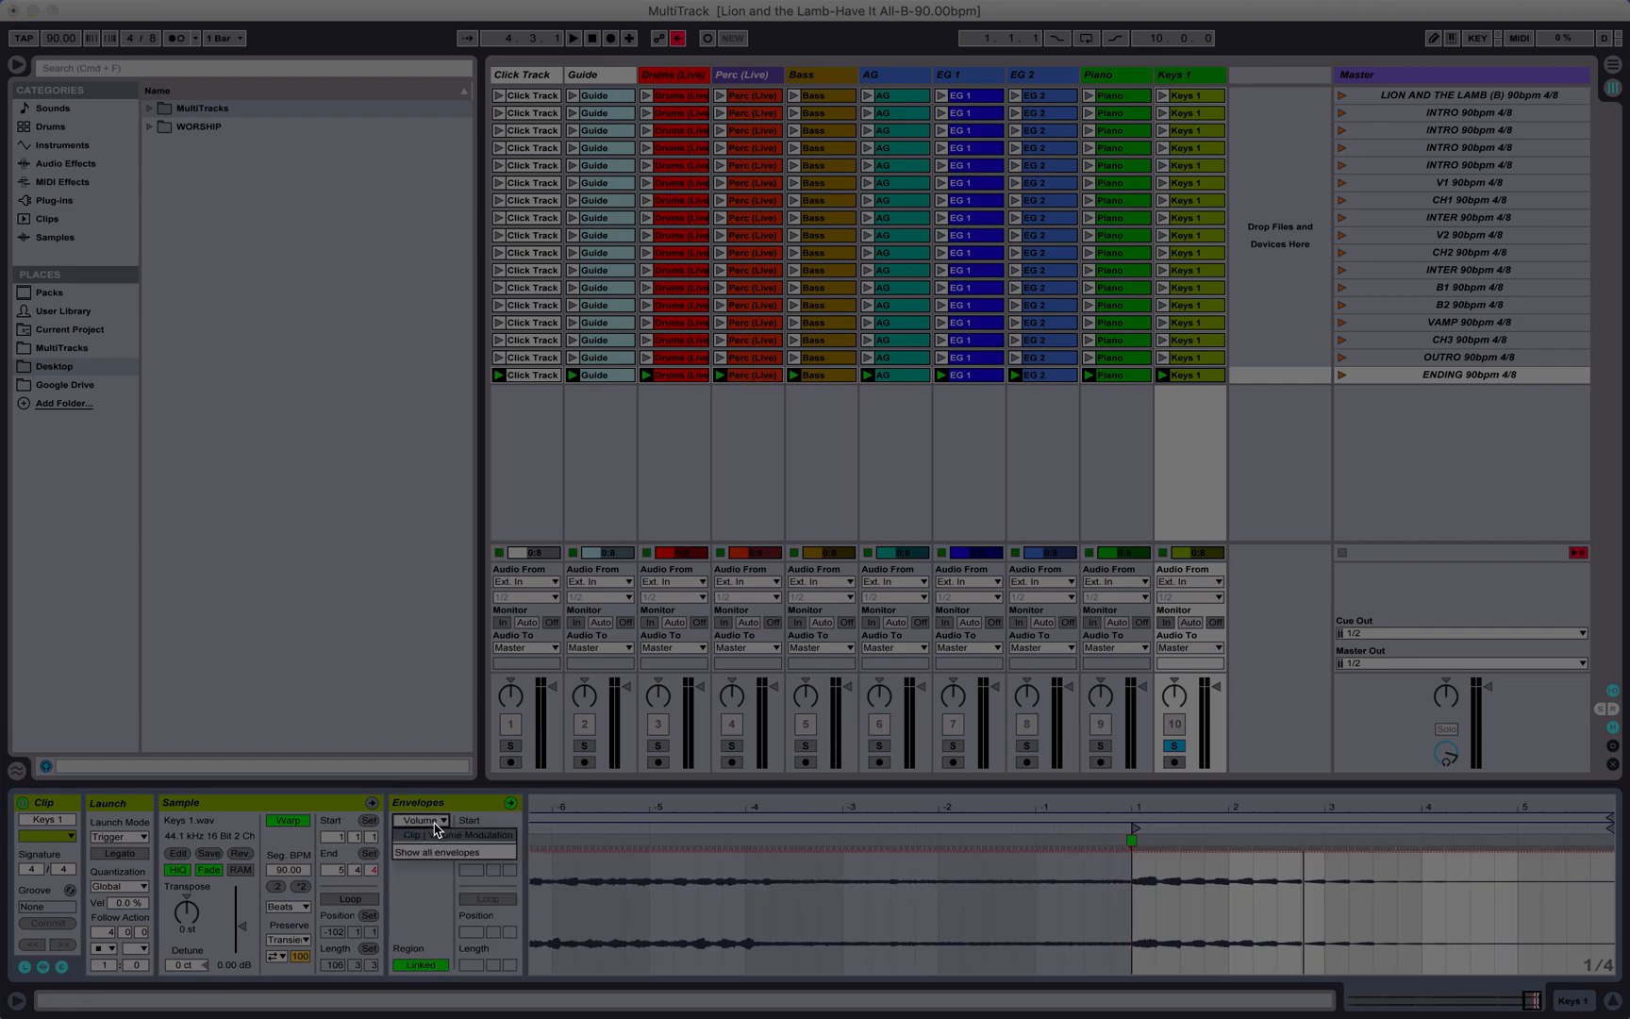
{"action": "left_click", "coordinate": [437, 822]}
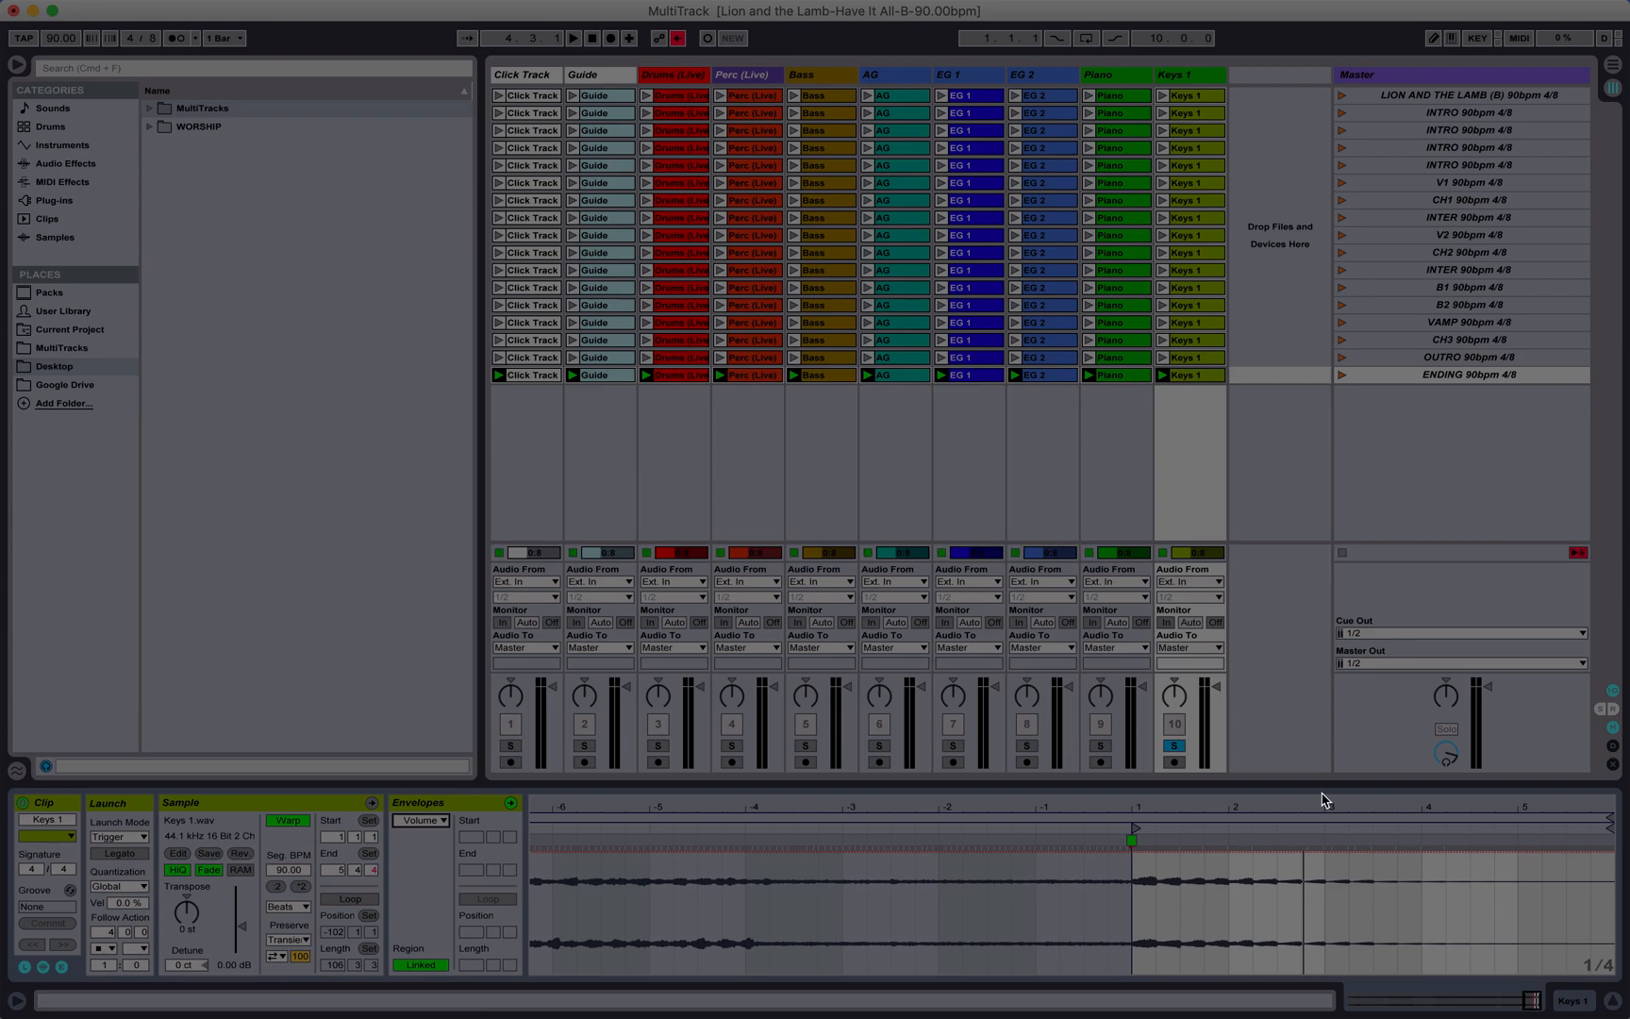
Step: Draw a volume fade on the Keys 1 ENDING clip, from full level at bar 4 down to silence at bar 5
{"action": "left_click_drag", "start_coordinate": [1309, 813], "coordinate": [1309, 955]}
{"action": "left_click", "coordinate": [1490, 852]}
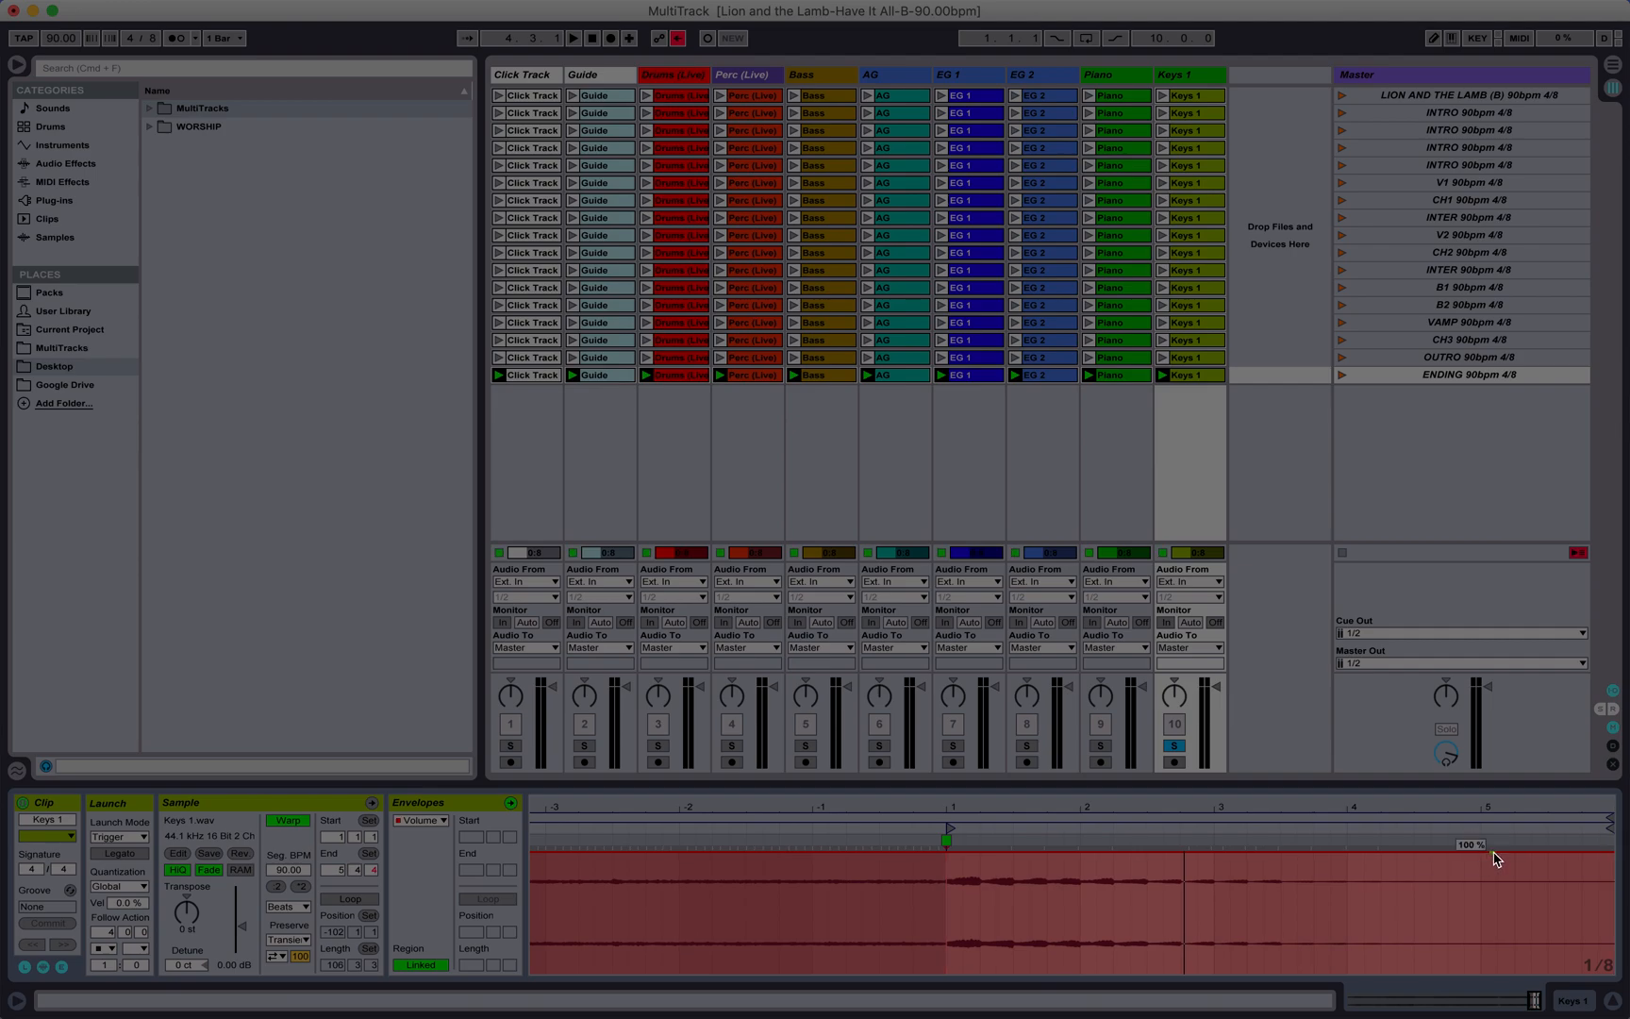
{"action": "left_click_drag", "start_coordinate": [1491, 853], "coordinate": [1484, 853]}
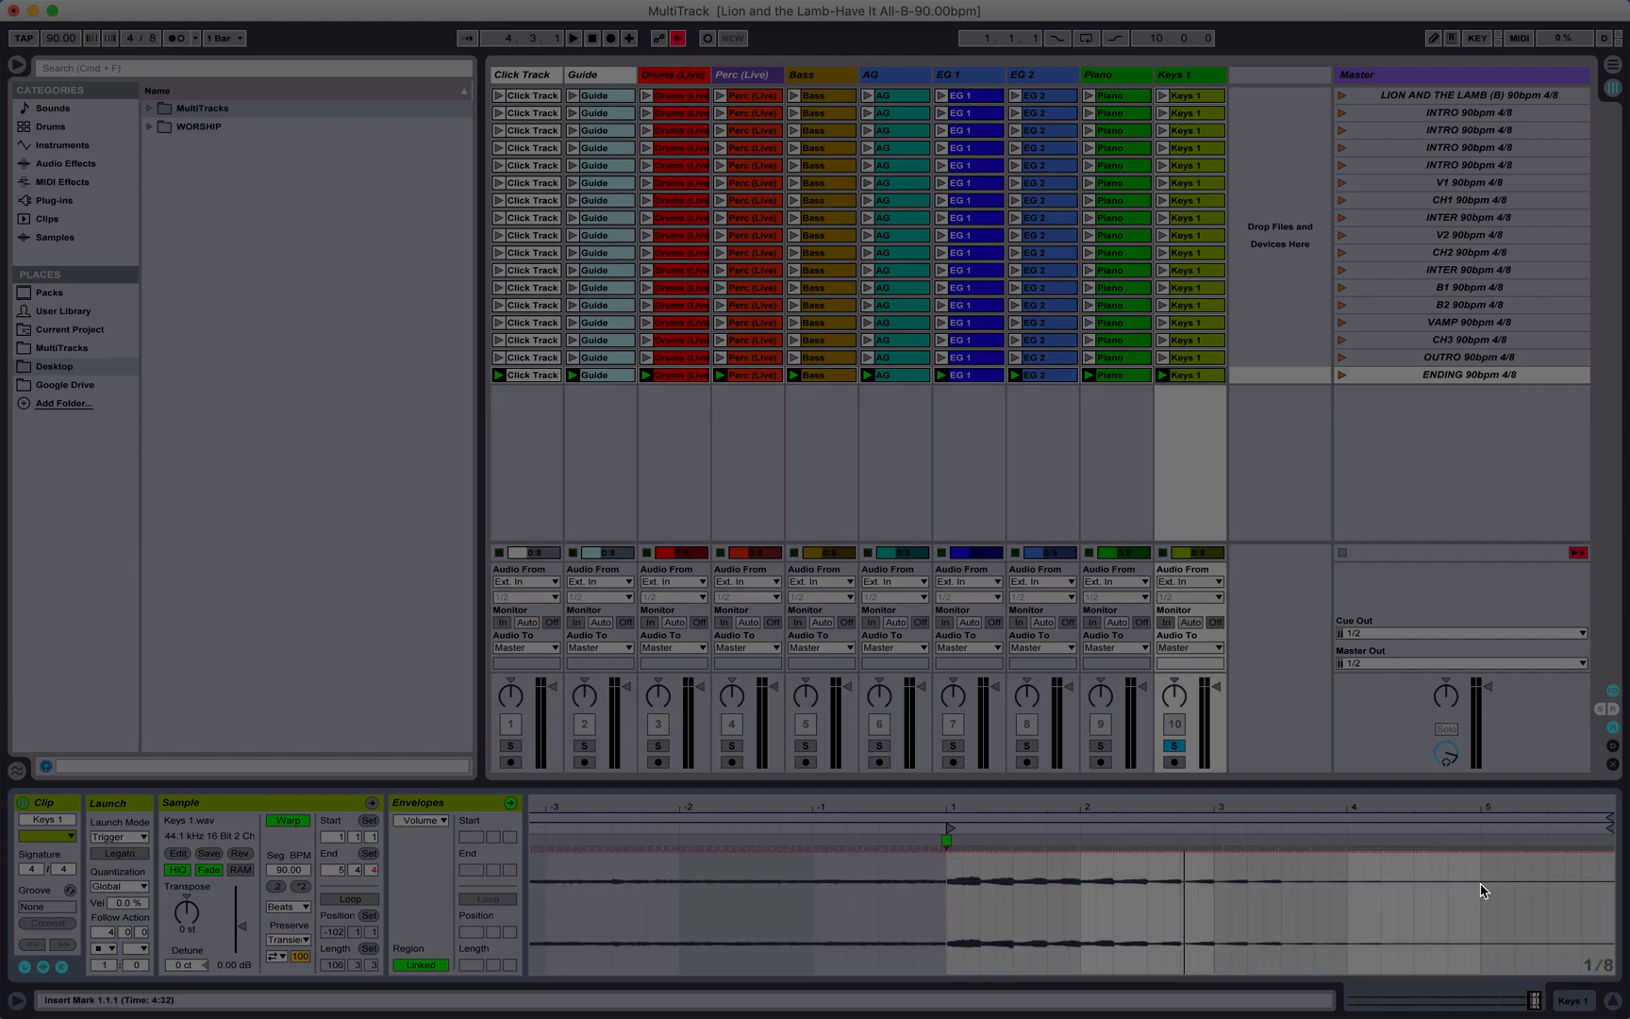
{"action": "left_click", "coordinate": [510, 803]}
{"action": "left_click", "coordinate": [510, 804]}
{"action": "left_click", "coordinate": [1484, 855]}
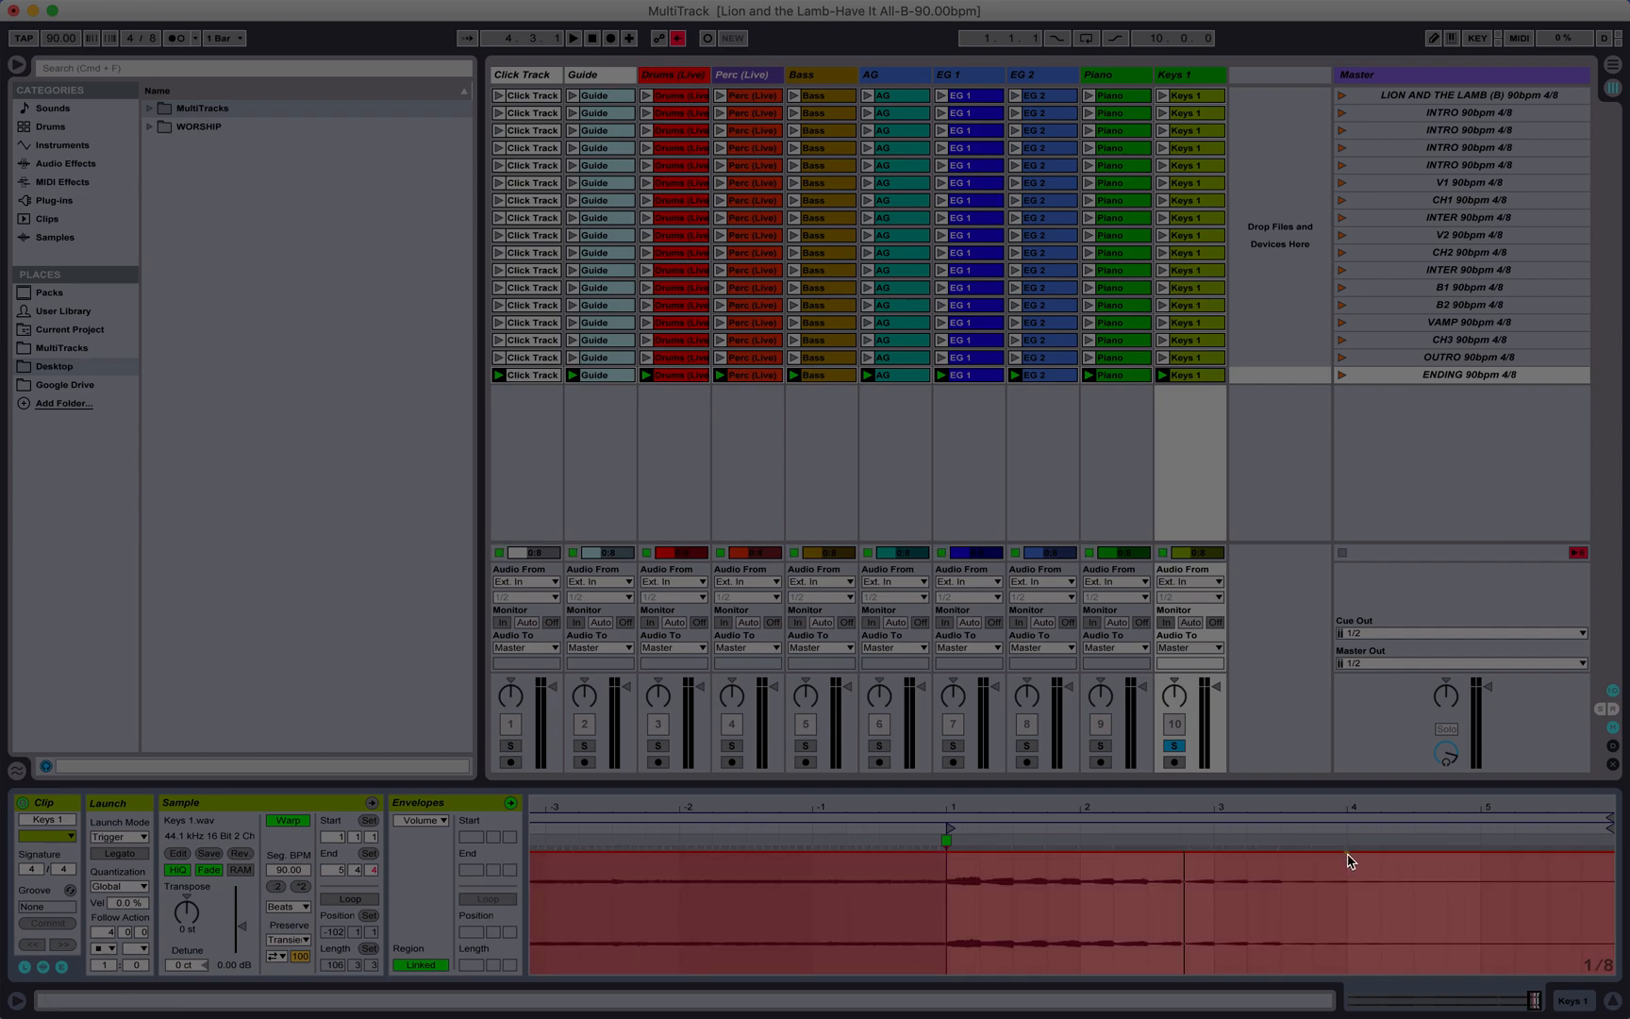
{"action": "left_click", "coordinate": [1348, 855]}
{"action": "left_click", "coordinate": [1347, 857]}
{"action": "left_click_drag", "start_coordinate": [1479, 853], "coordinate": [1481, 981]}
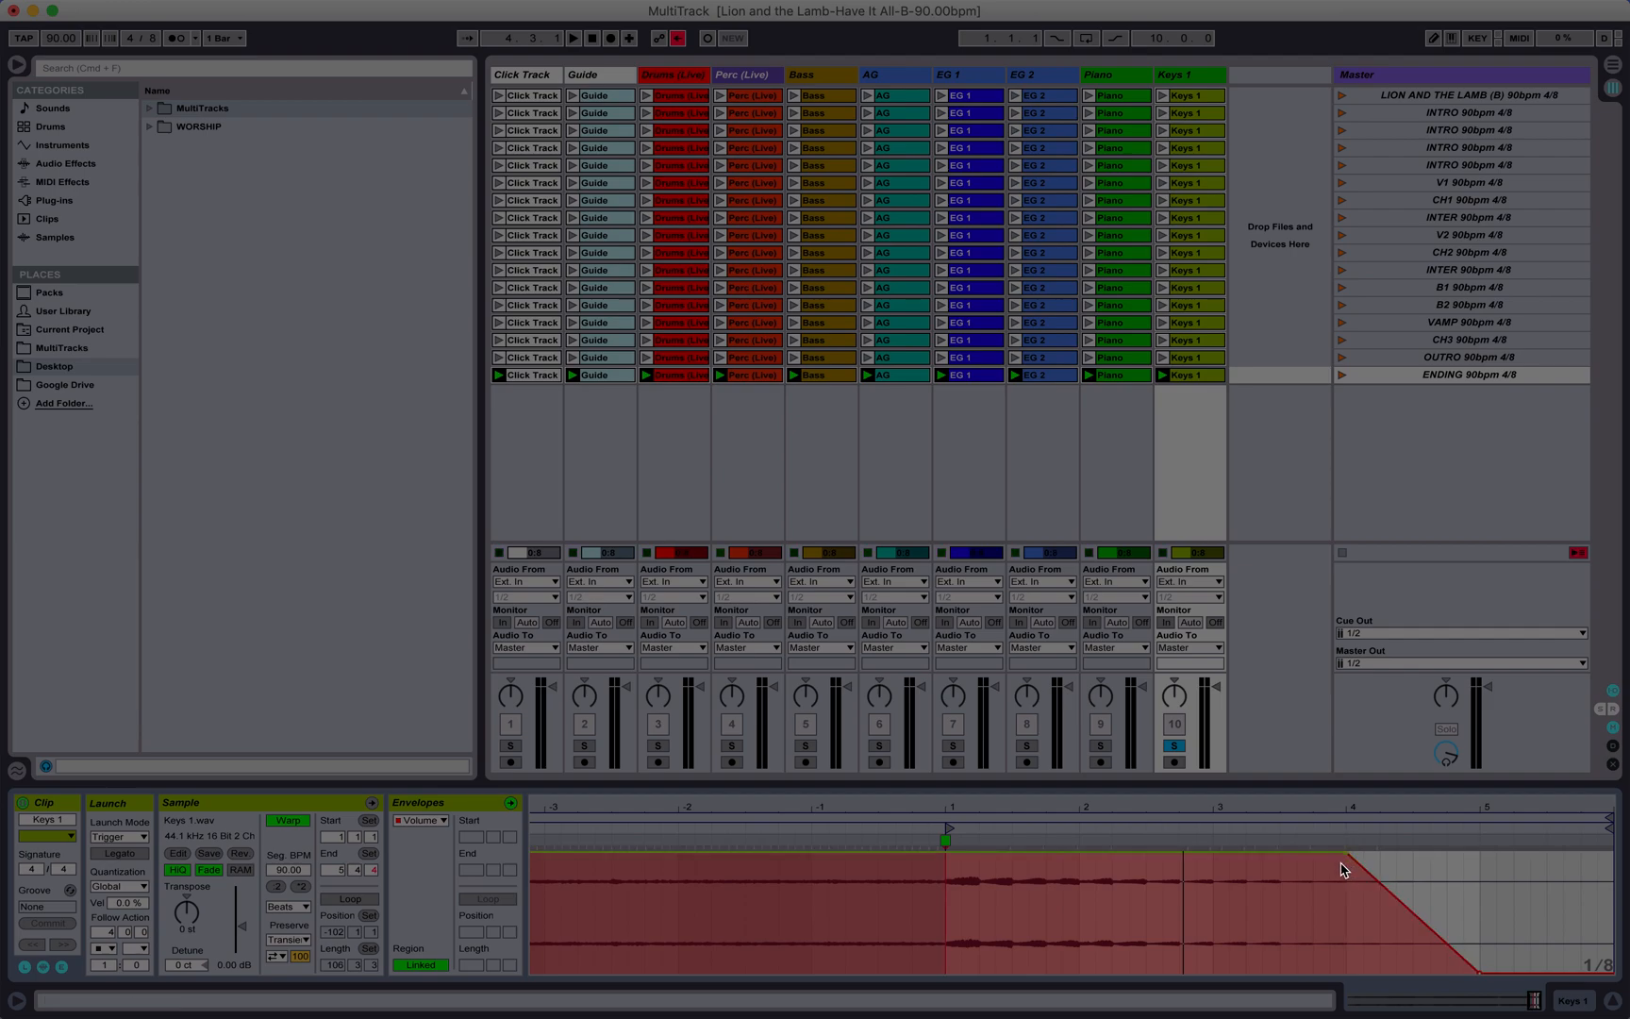
Step: Compare the Bass, EG 1 and Keys 1 ENDING clips, unsolo Keys 1, and replay the ENDING scene with all tracks
{"action": "left_click", "coordinate": [836, 382]}
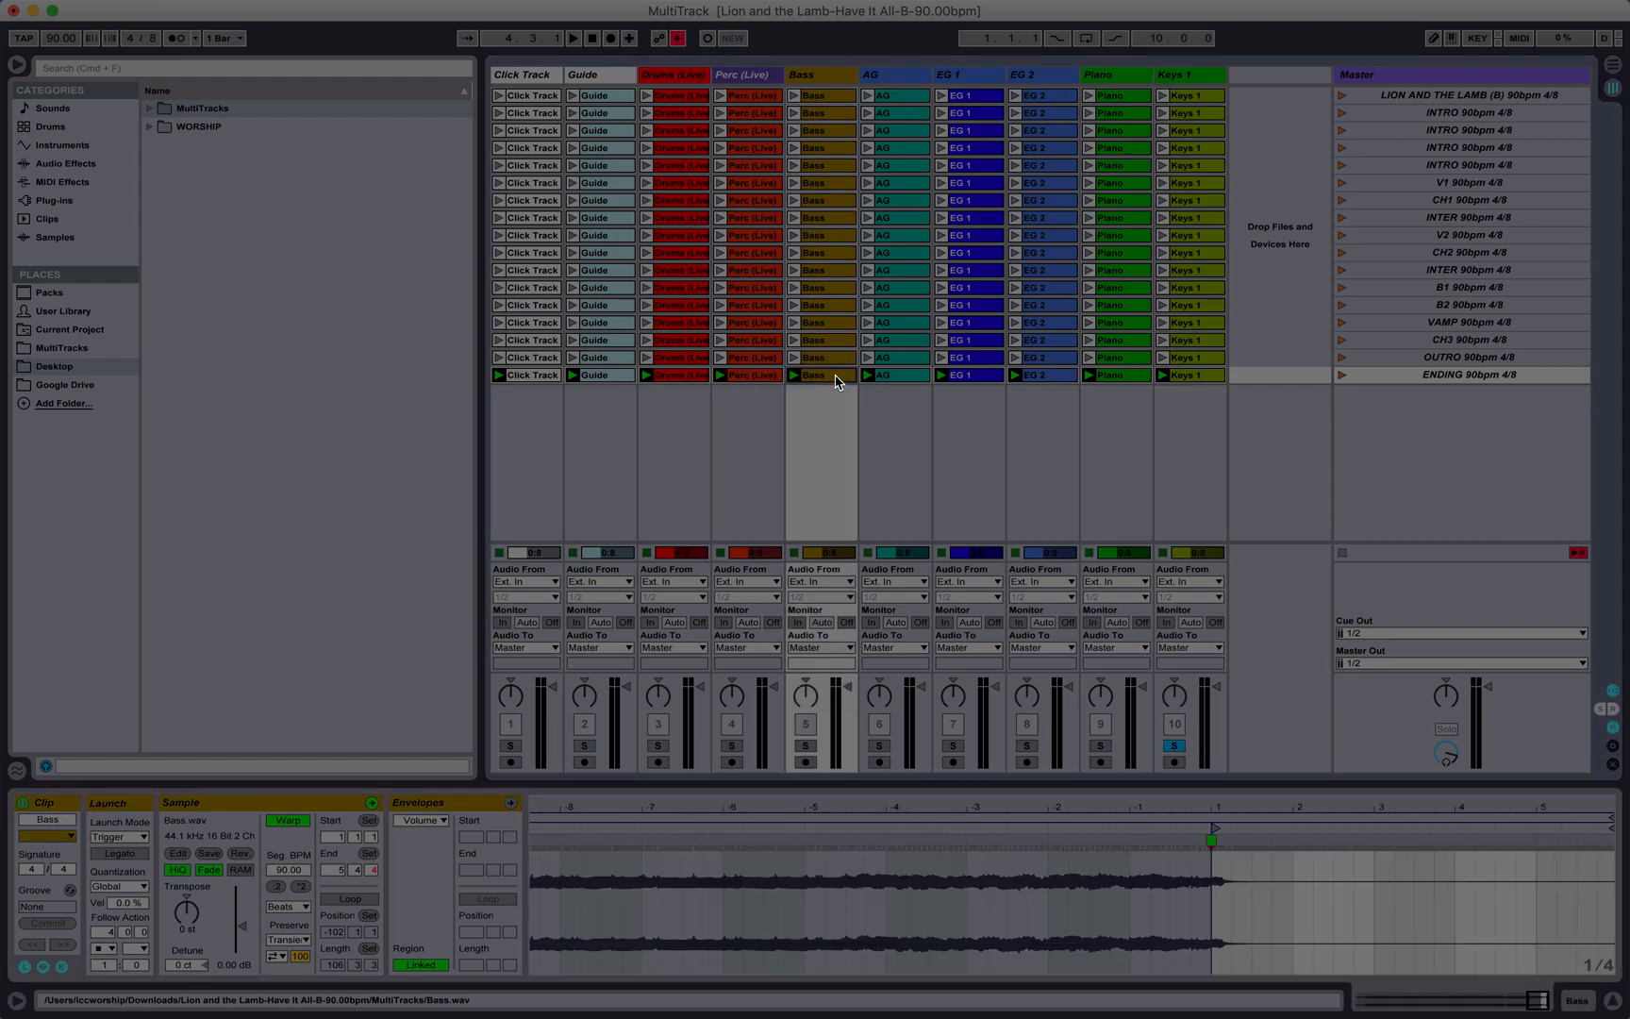
{"action": "left_click", "coordinate": [971, 375]}
{"action": "left_click", "coordinate": [1175, 375]}
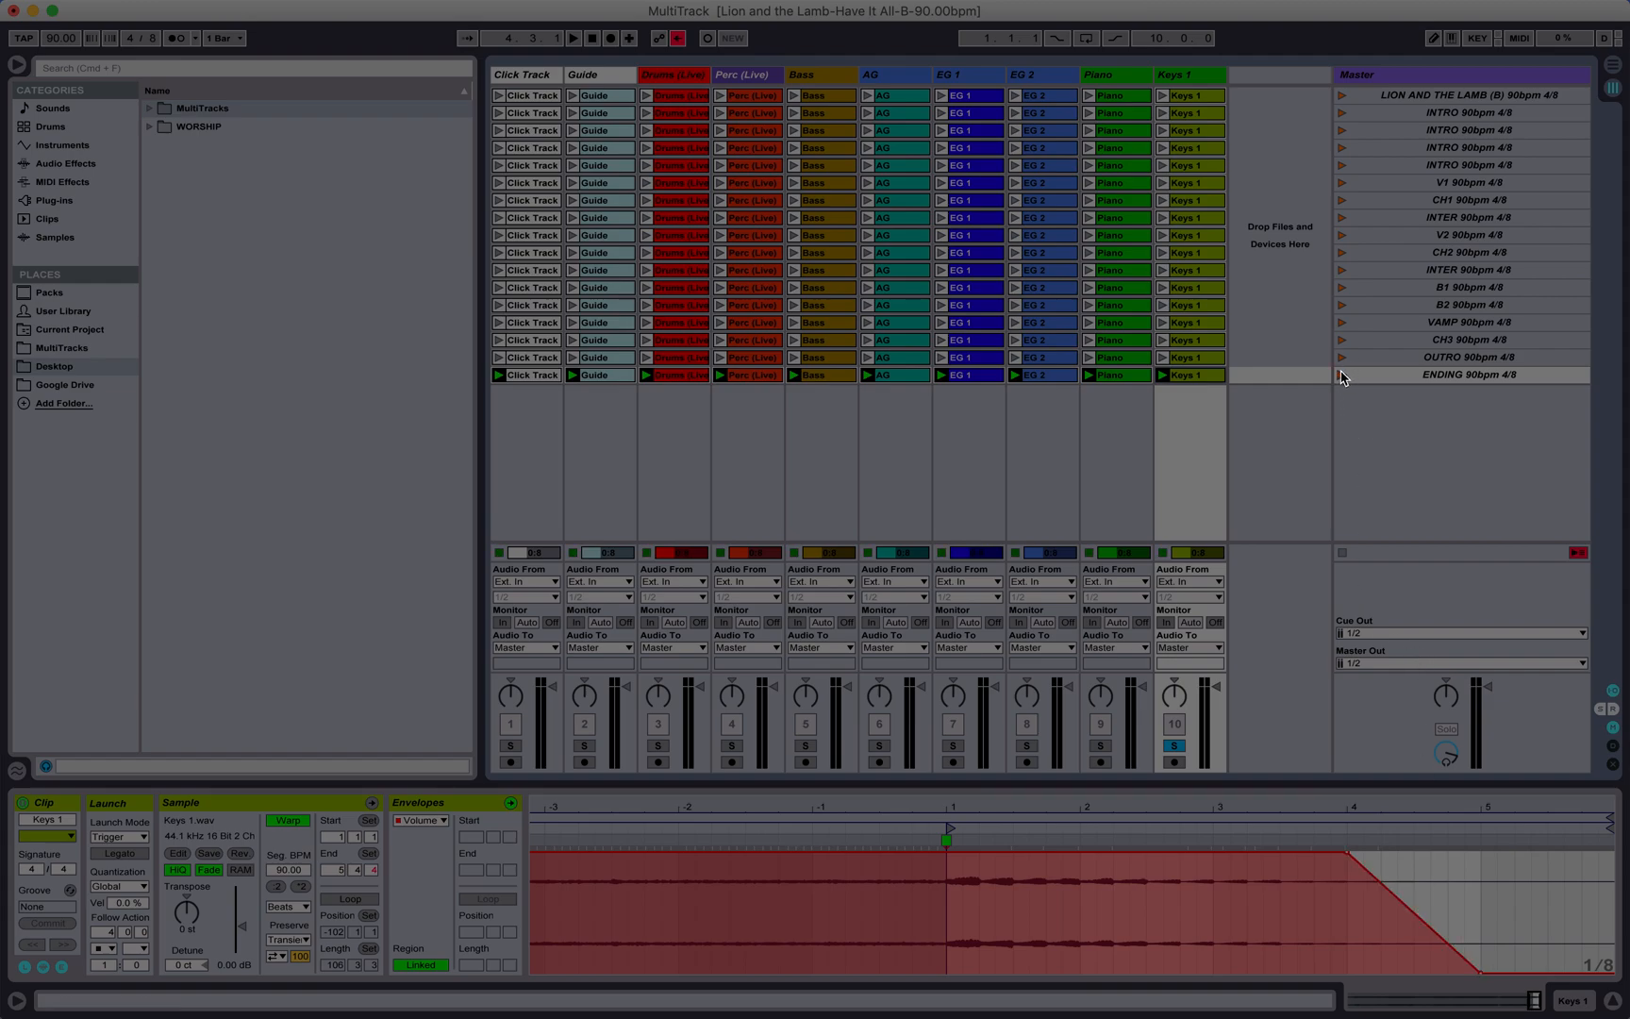
{"action": "left_click", "coordinate": [1174, 746]}
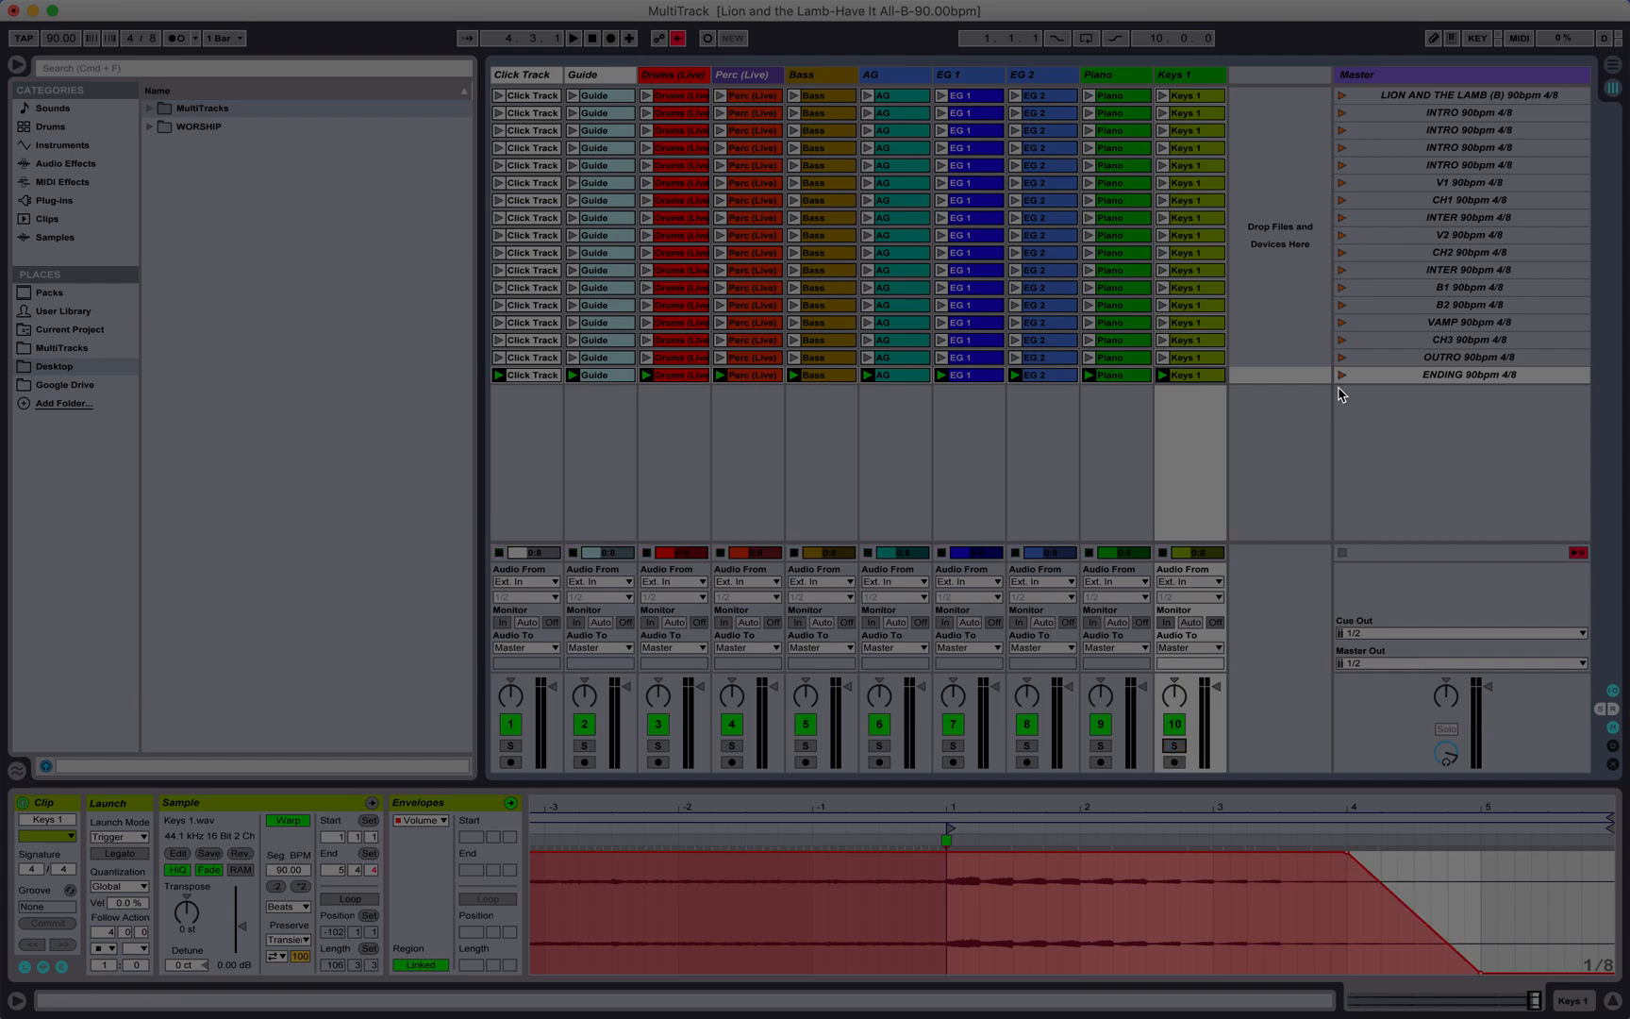
{"action": "left_click", "coordinate": [1342, 376]}
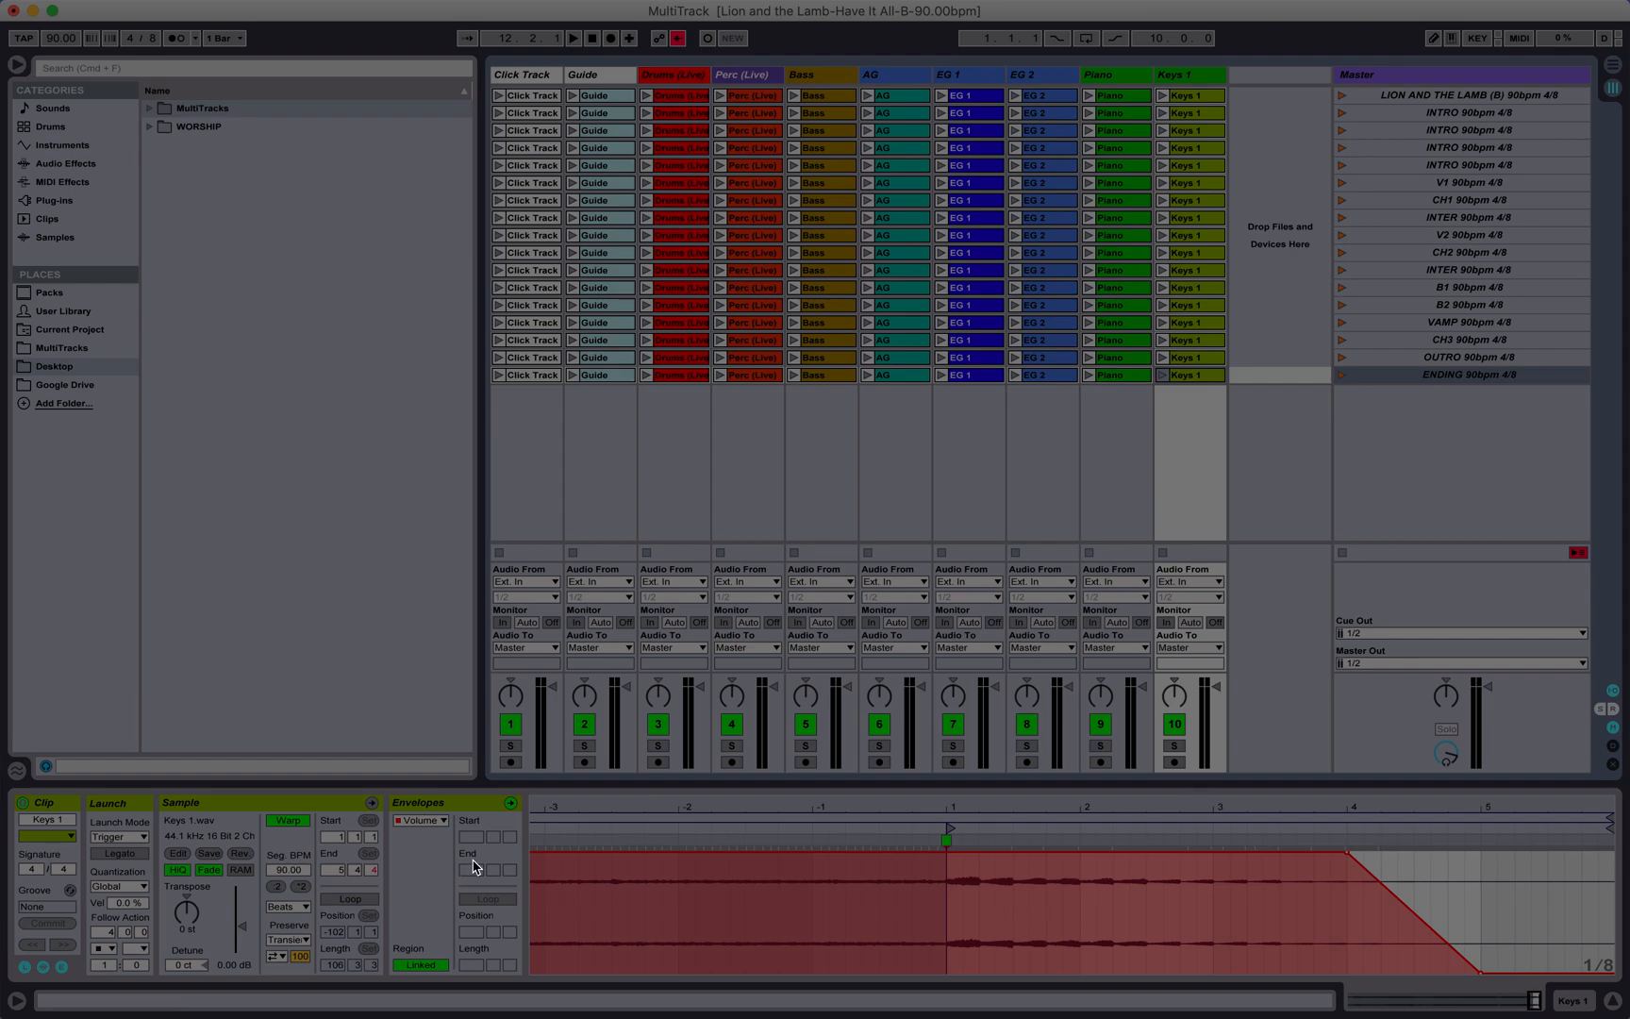
{"action": "left_click", "coordinate": [1484, 92]}
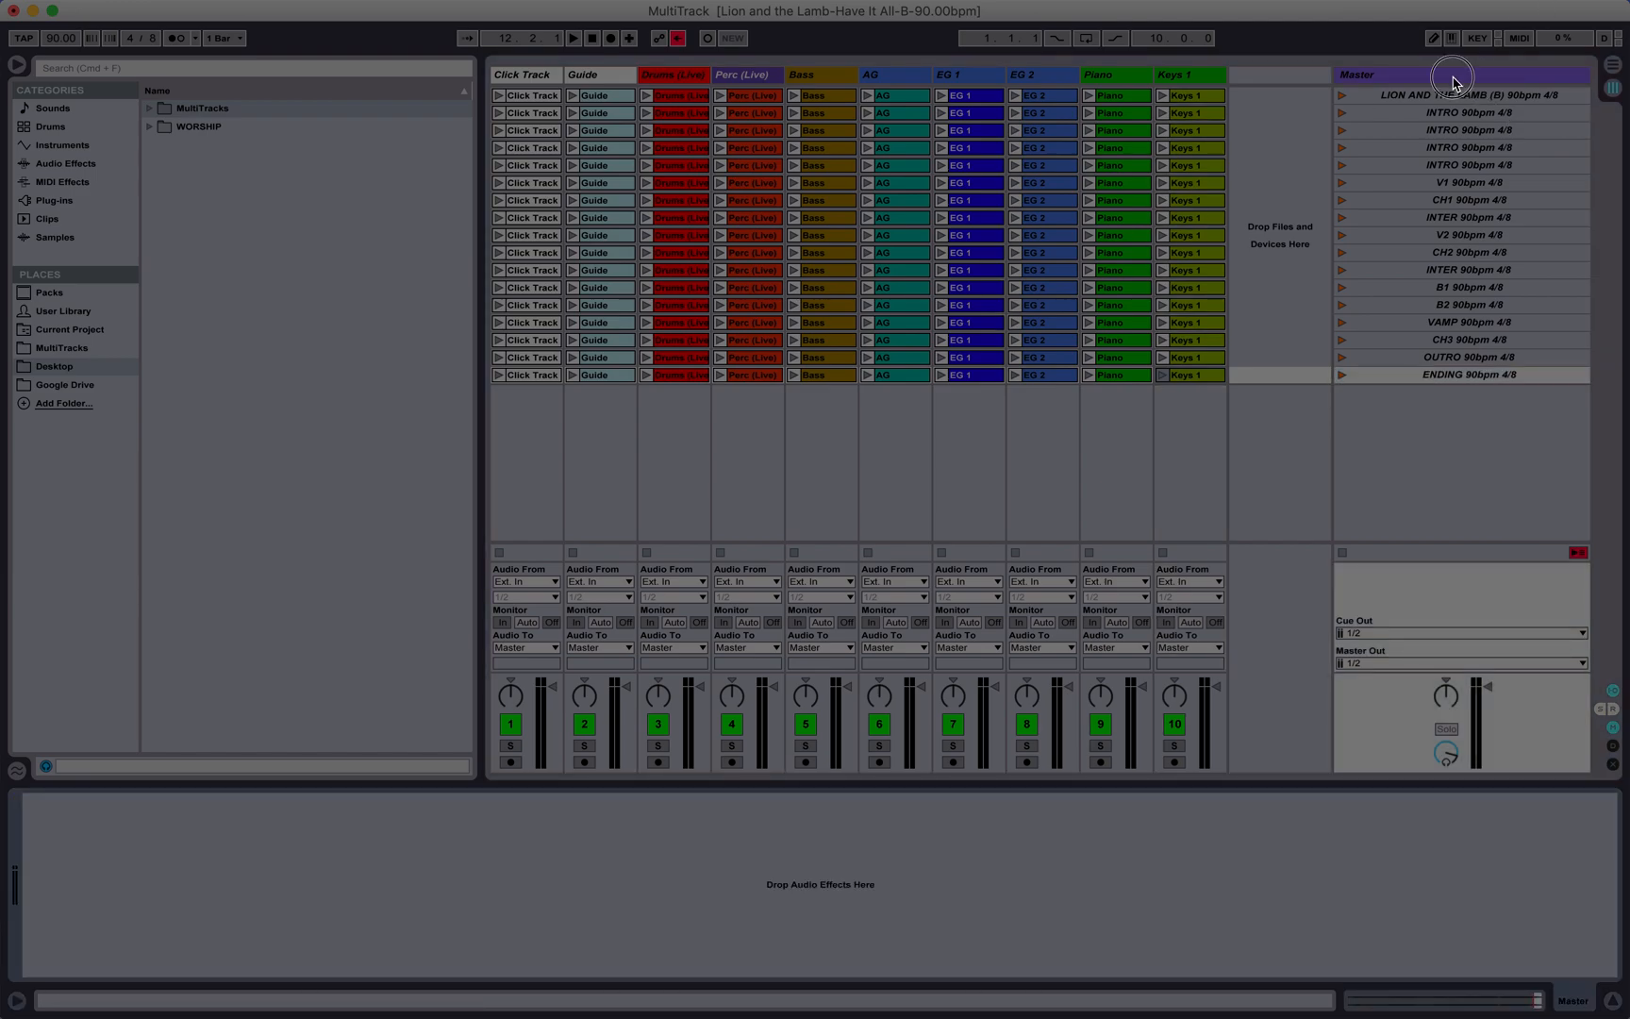
Step: Look through the contents of the Lion and the Lamb-Have It All-B-90.00bpm folder in Downloads and close the folder view
{"action": "mouse_move", "coordinate": [296, 1017]}
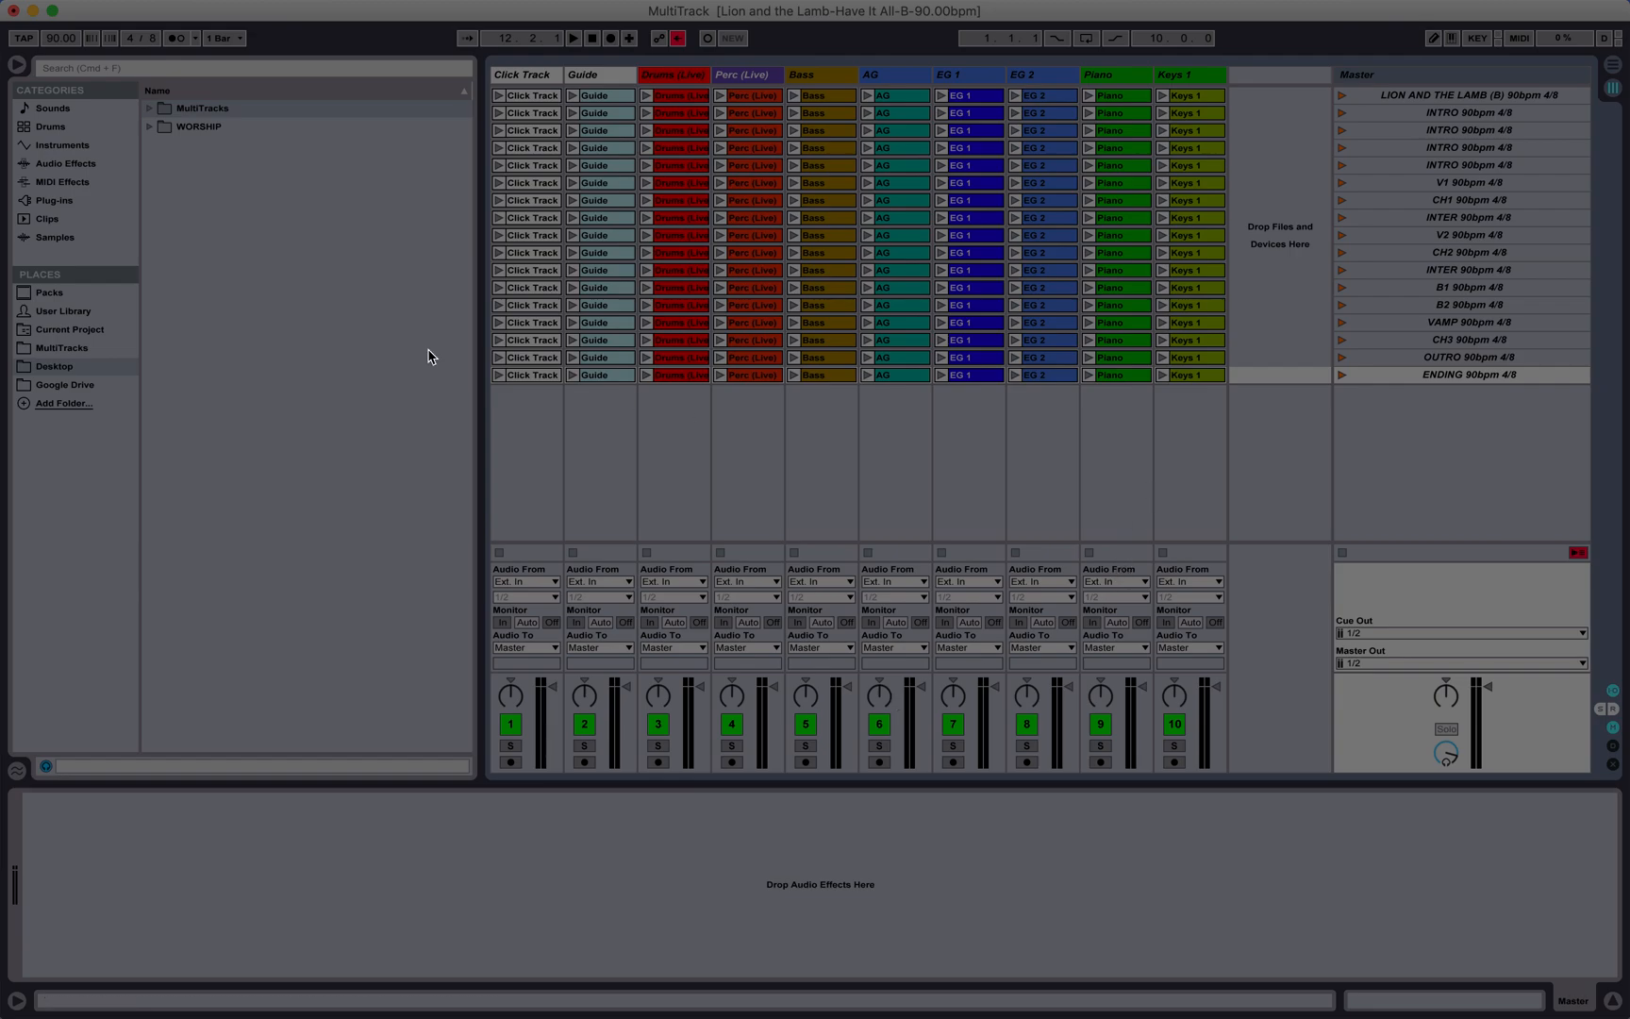
{"action": "mouse_move", "coordinate": [157, 4]}
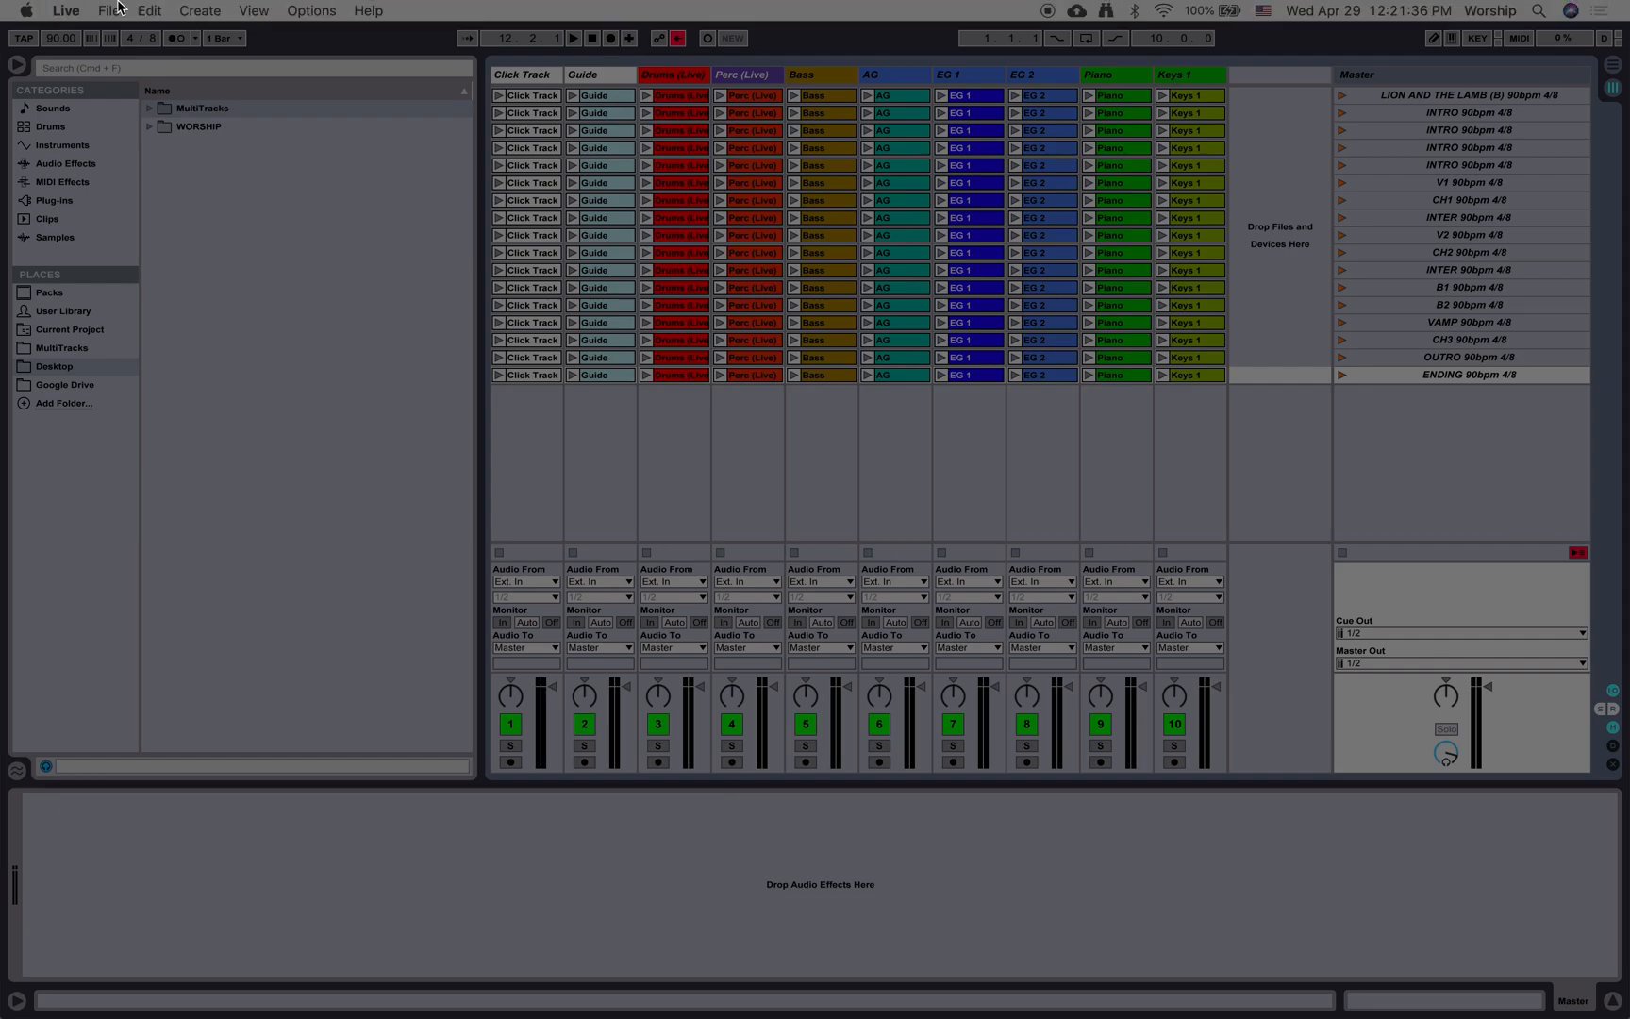
{"action": "mouse_move", "coordinate": [934, 1009]}
{"action": "left_click", "coordinate": [1057, 967]}
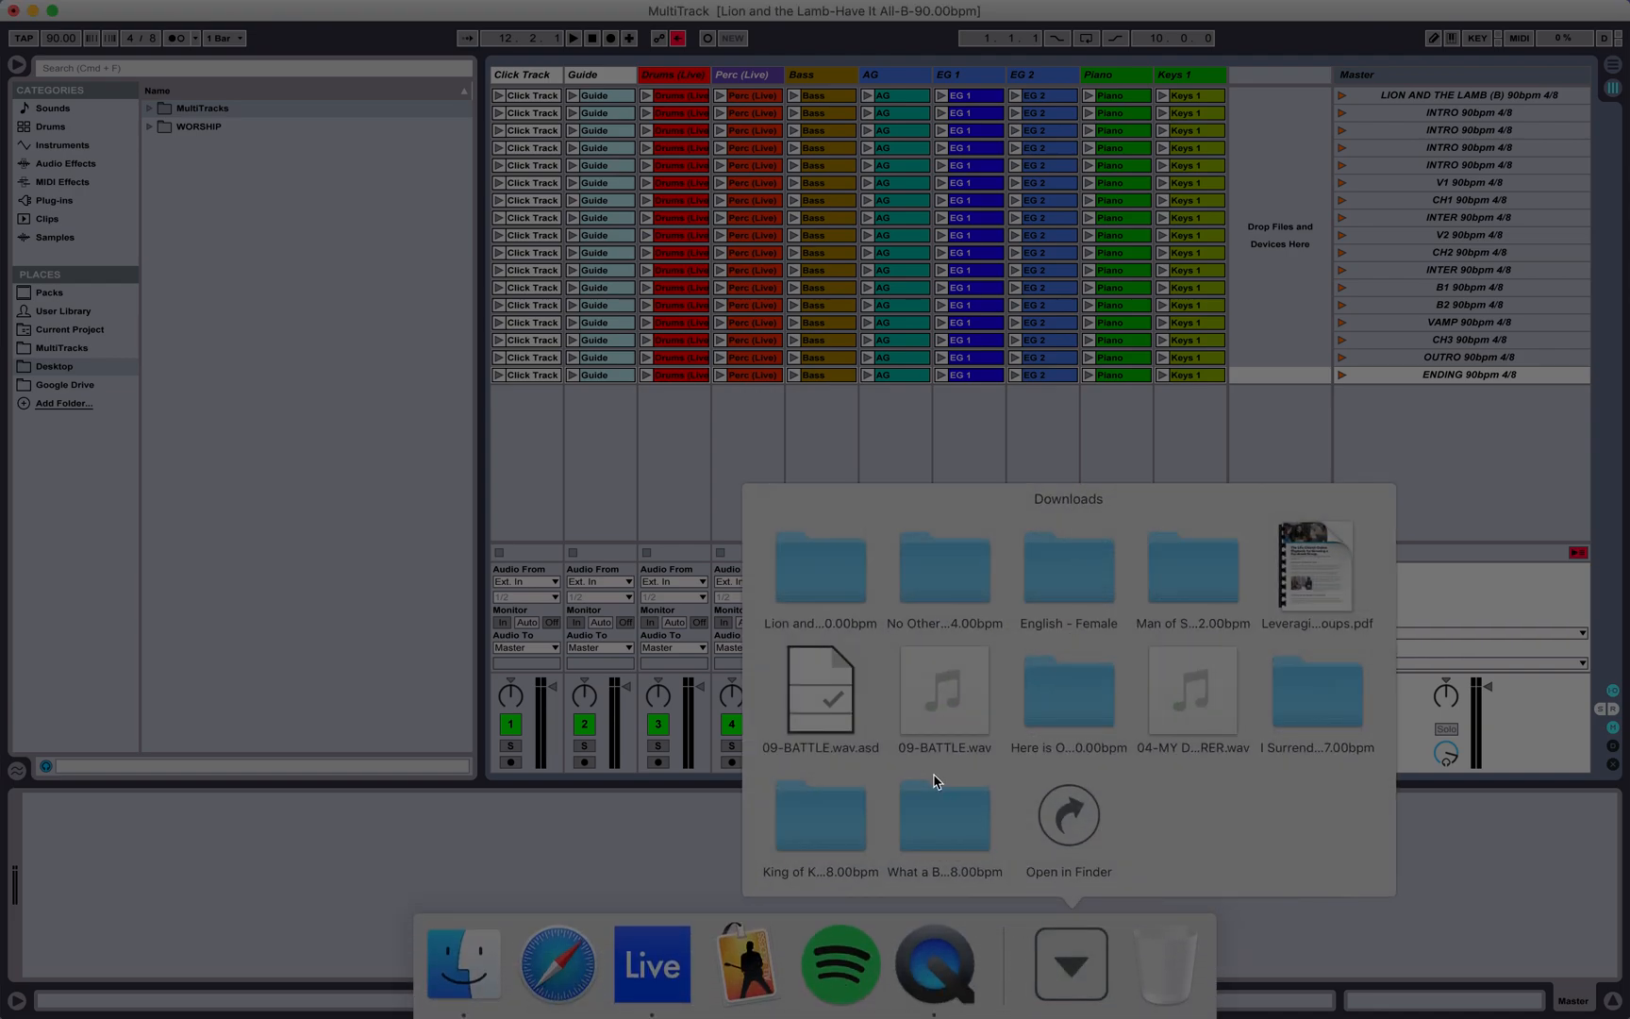
{"action": "left_click", "coordinate": [828, 613]}
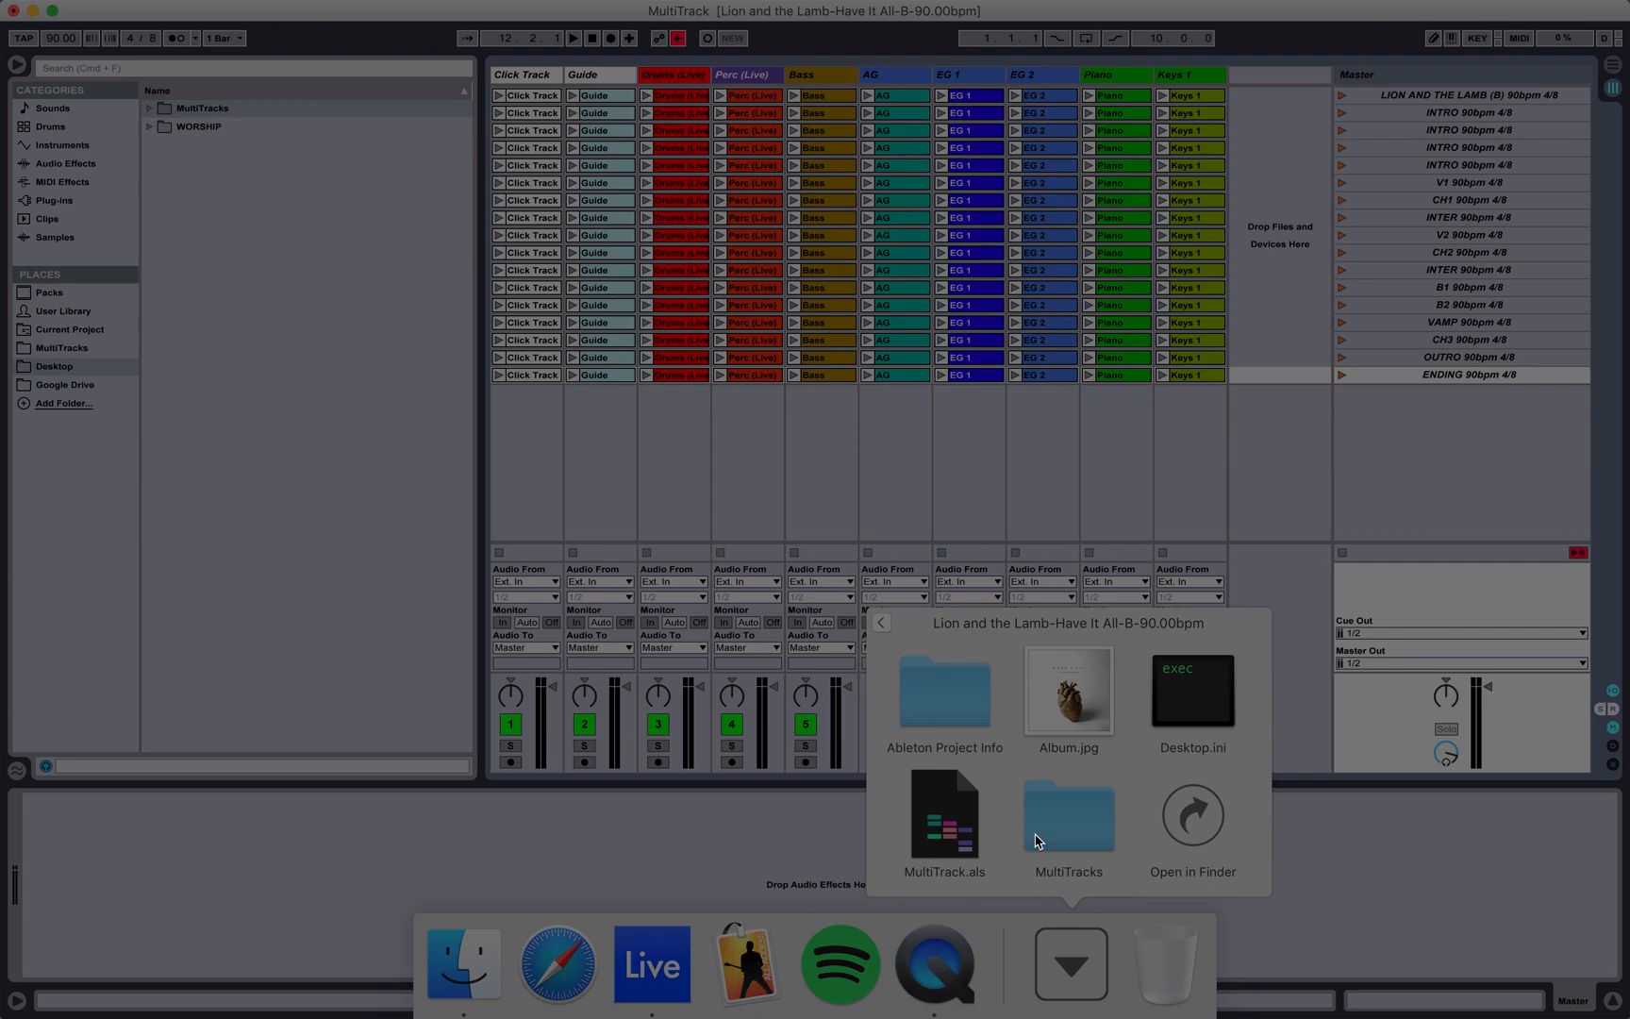
{"action": "left_click", "coordinate": [743, 485]}
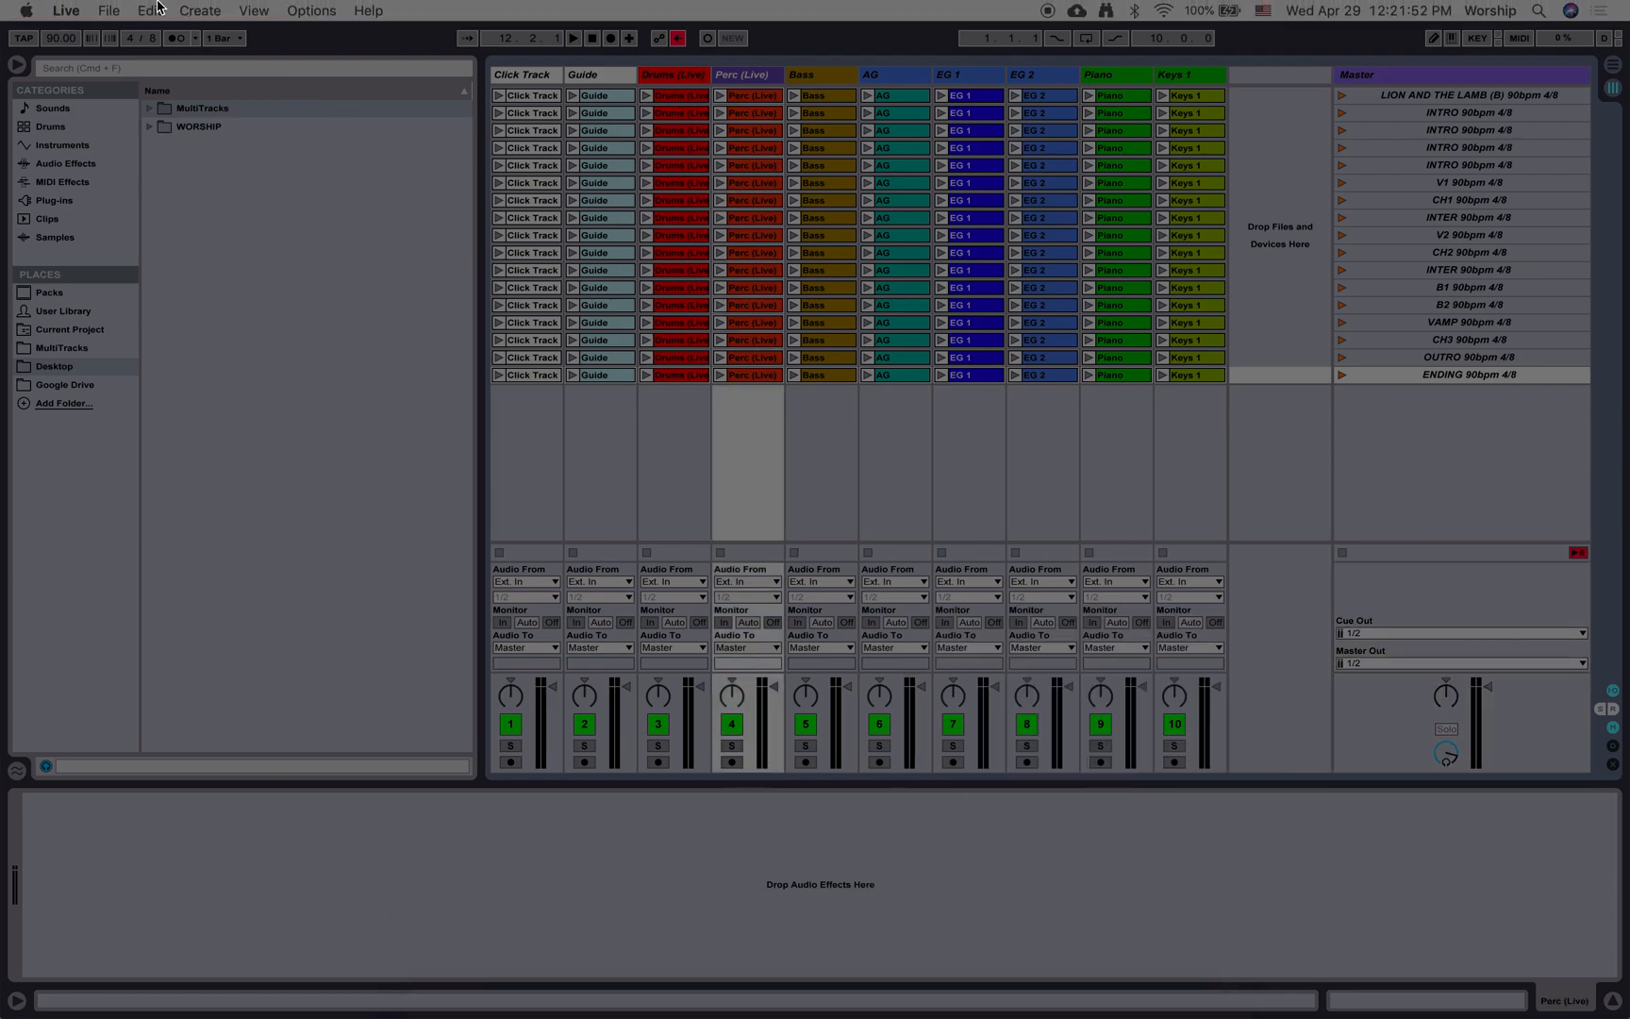
Step: Collect all files from elsewhere, other Projects and the User Library, excluding Factory Packs, and choose to save the set as a new file
{"action": "left_click", "coordinate": [112, 9]}
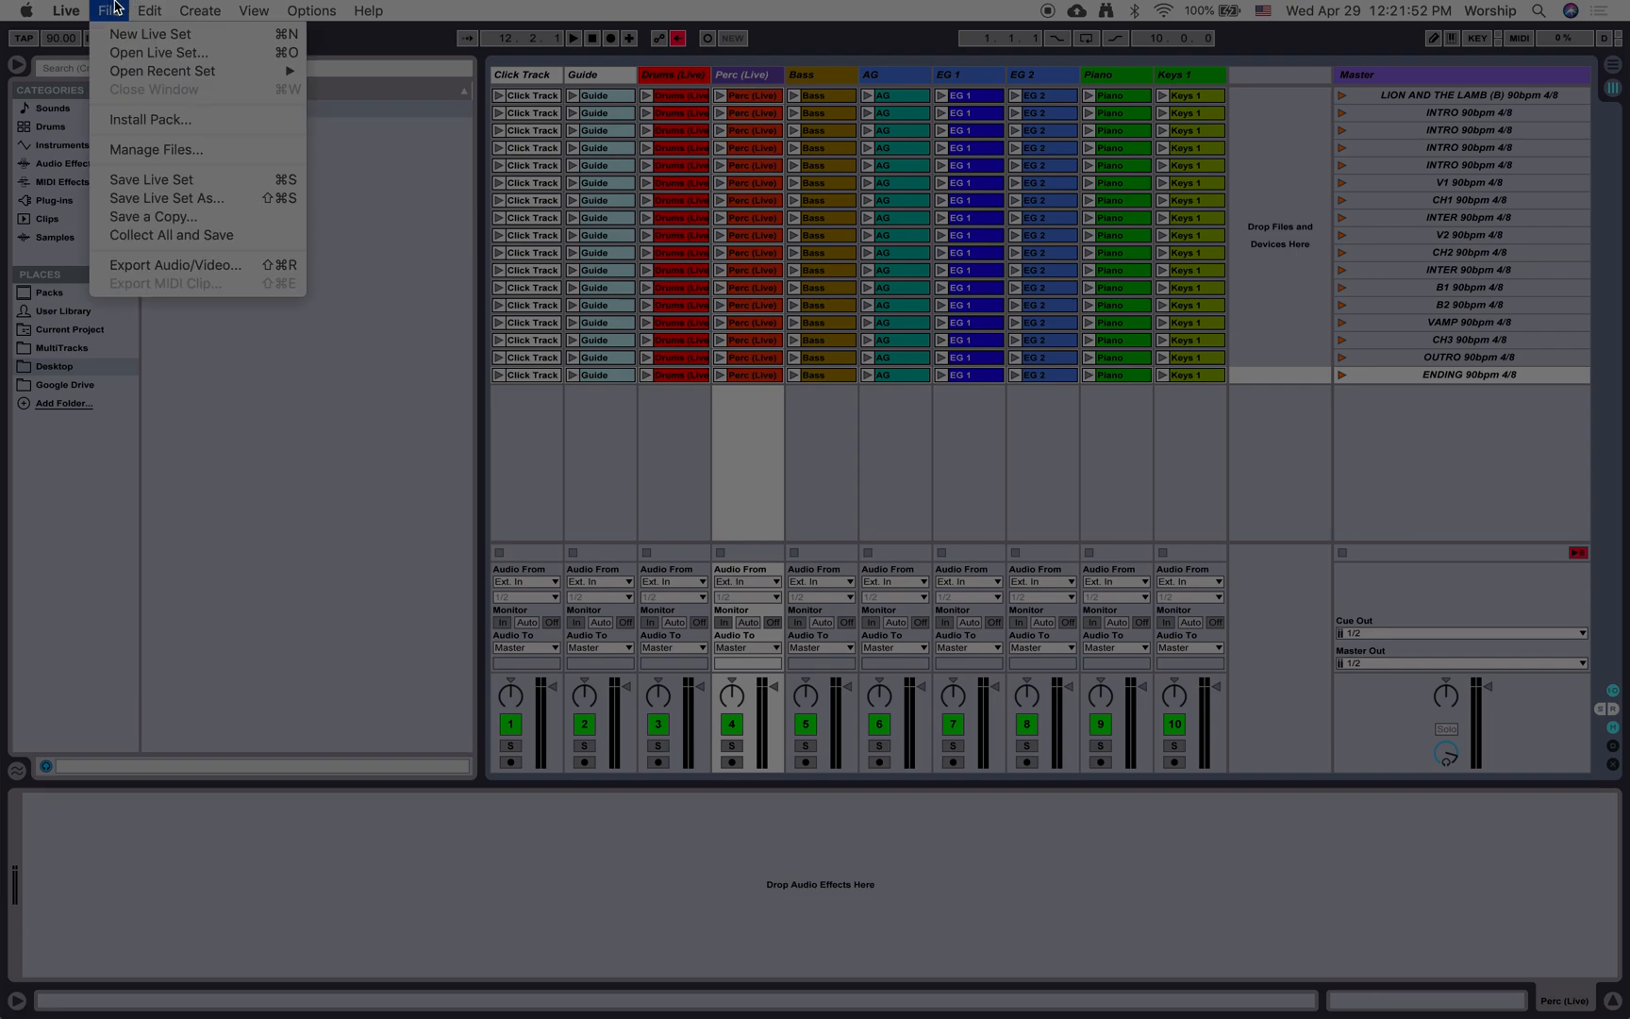
{"action": "left_click", "coordinate": [224, 235]}
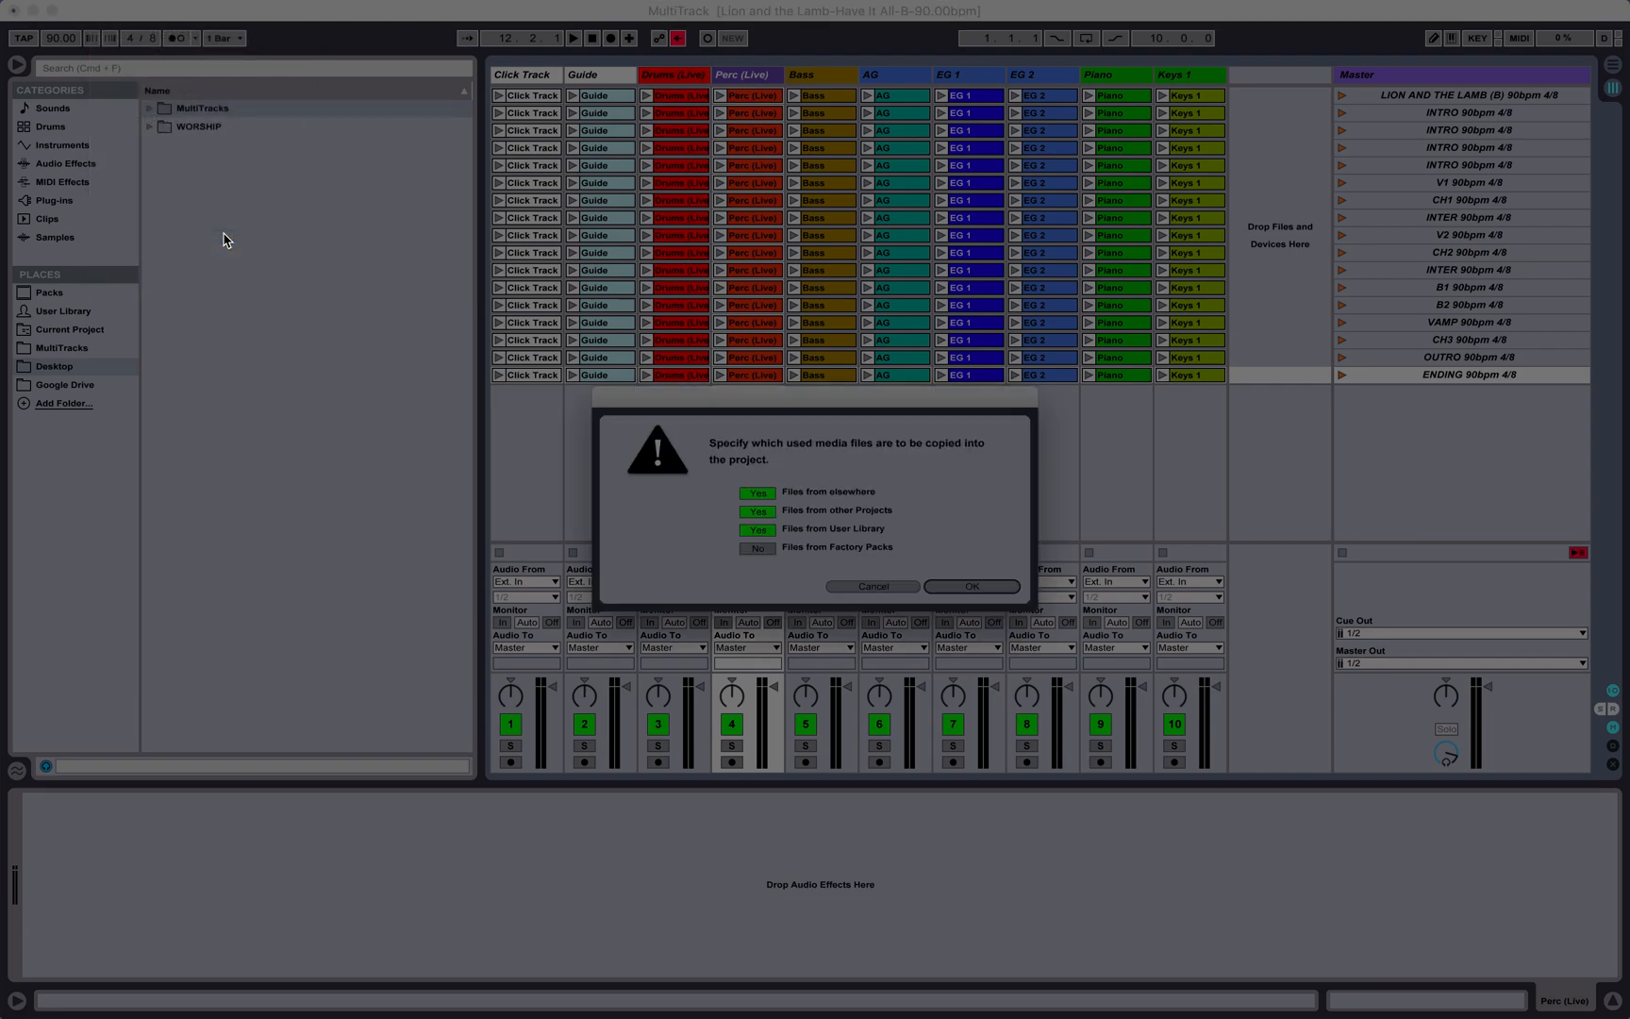
{"action": "left_click", "coordinate": [943, 586]}
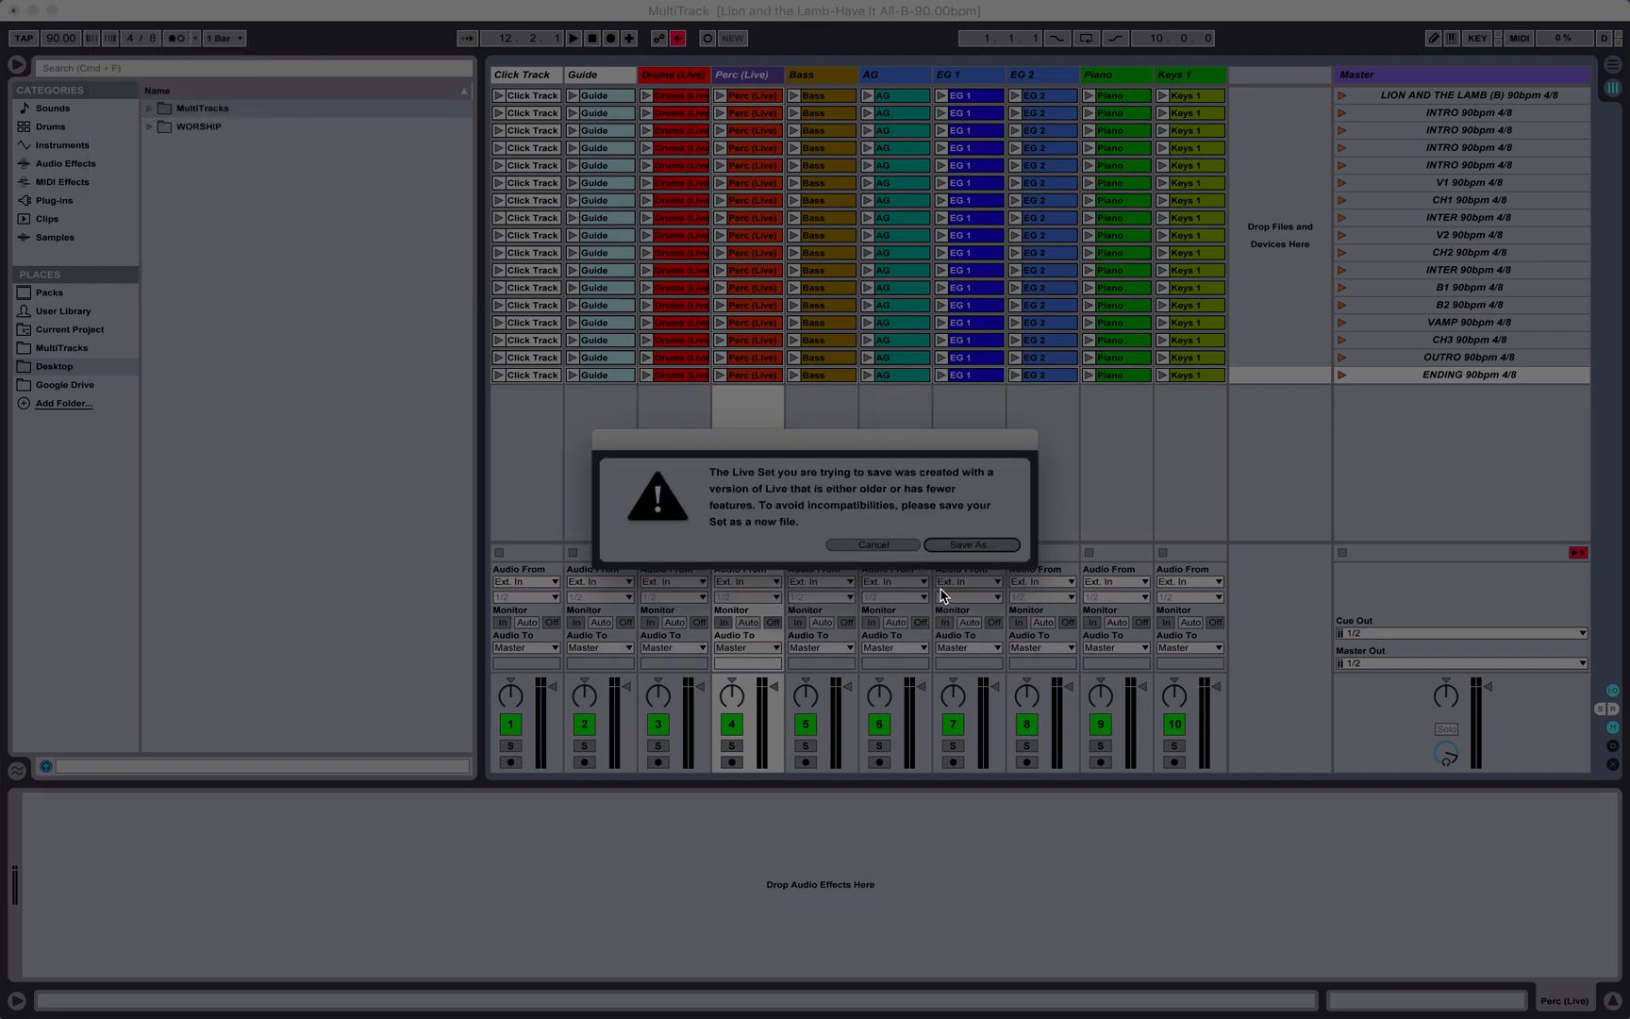
{"action": "left_click", "coordinate": [969, 545]}
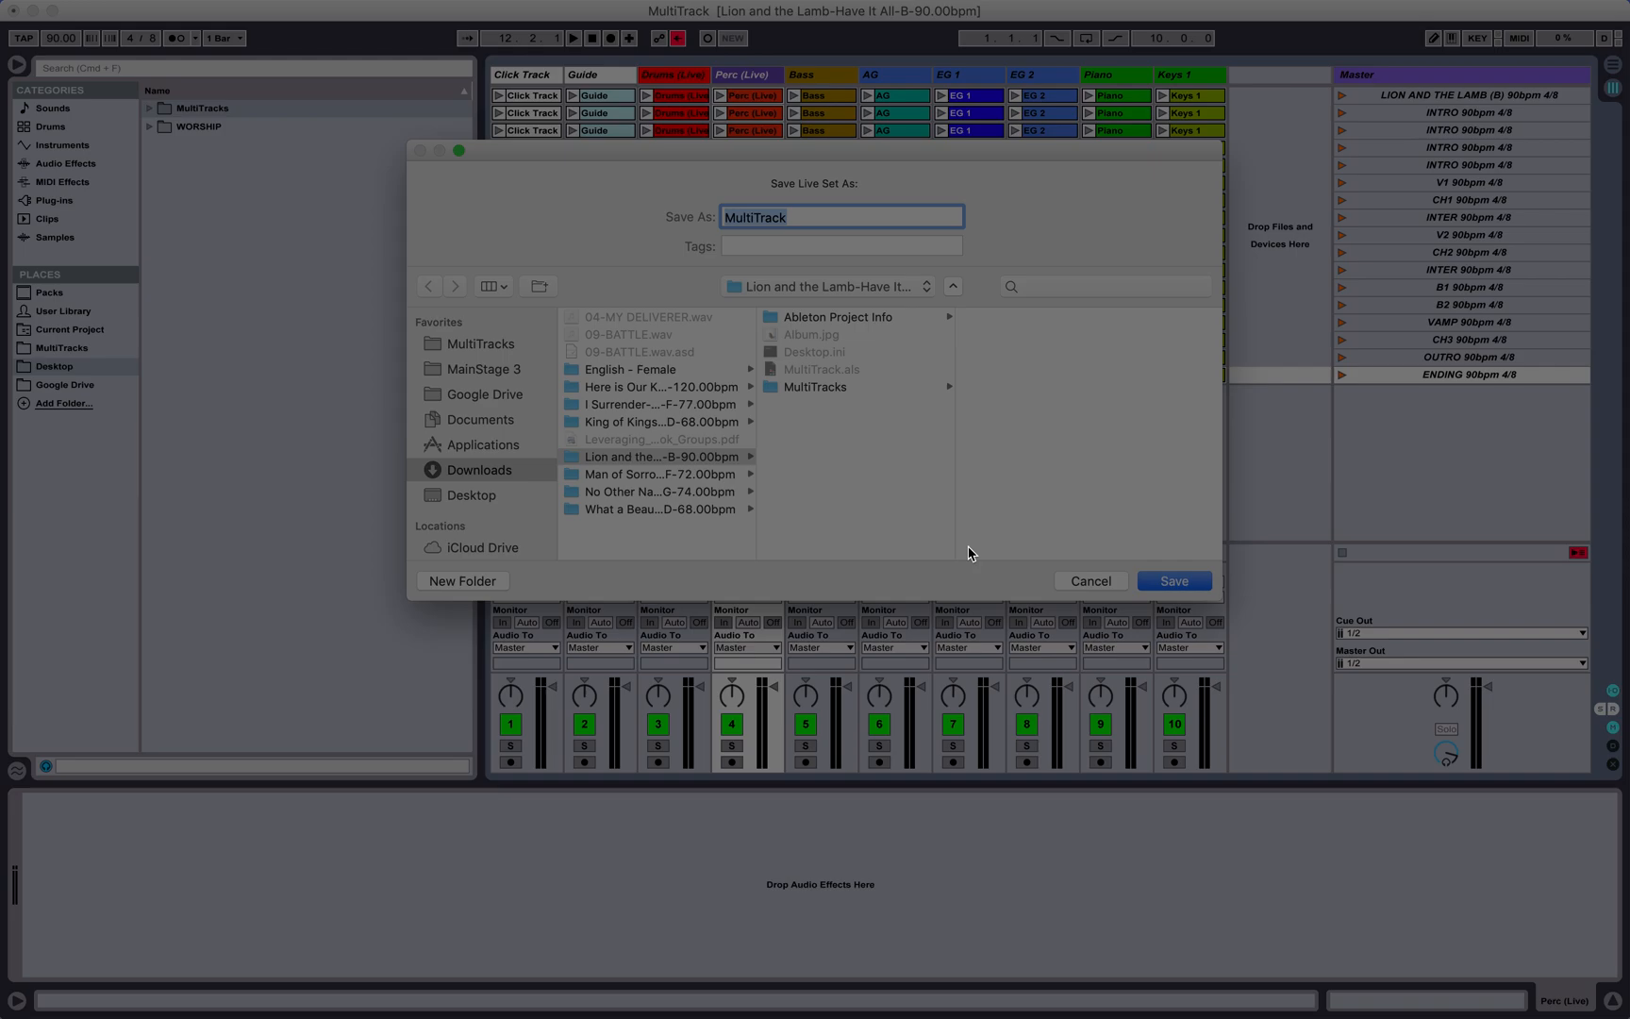
Step: Enter Lion and the Lamb-Have It All-90.00bpm as the new file name, widening the folder column to read the full song folder name
{"action": "type", "text": "LIO"}
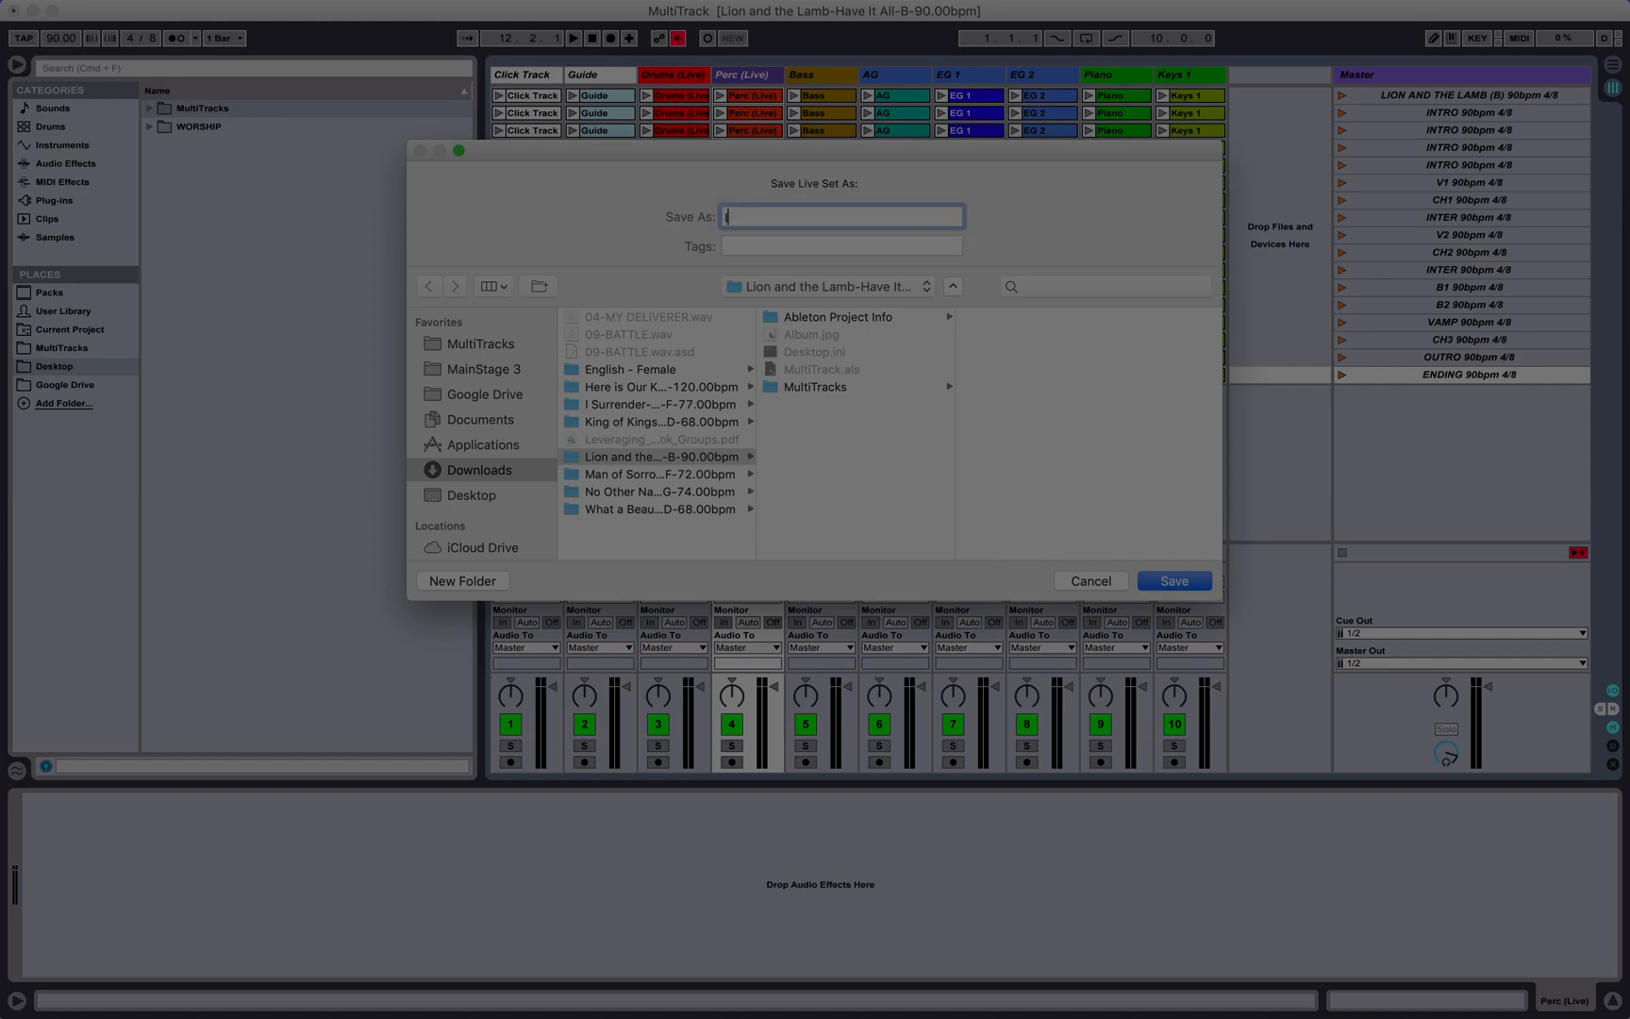
{"action": "key", "text": "BackSpace"}
{"action": "key", "text": "BackSpace"}
{"action": "type", "text": "ion and the L"}
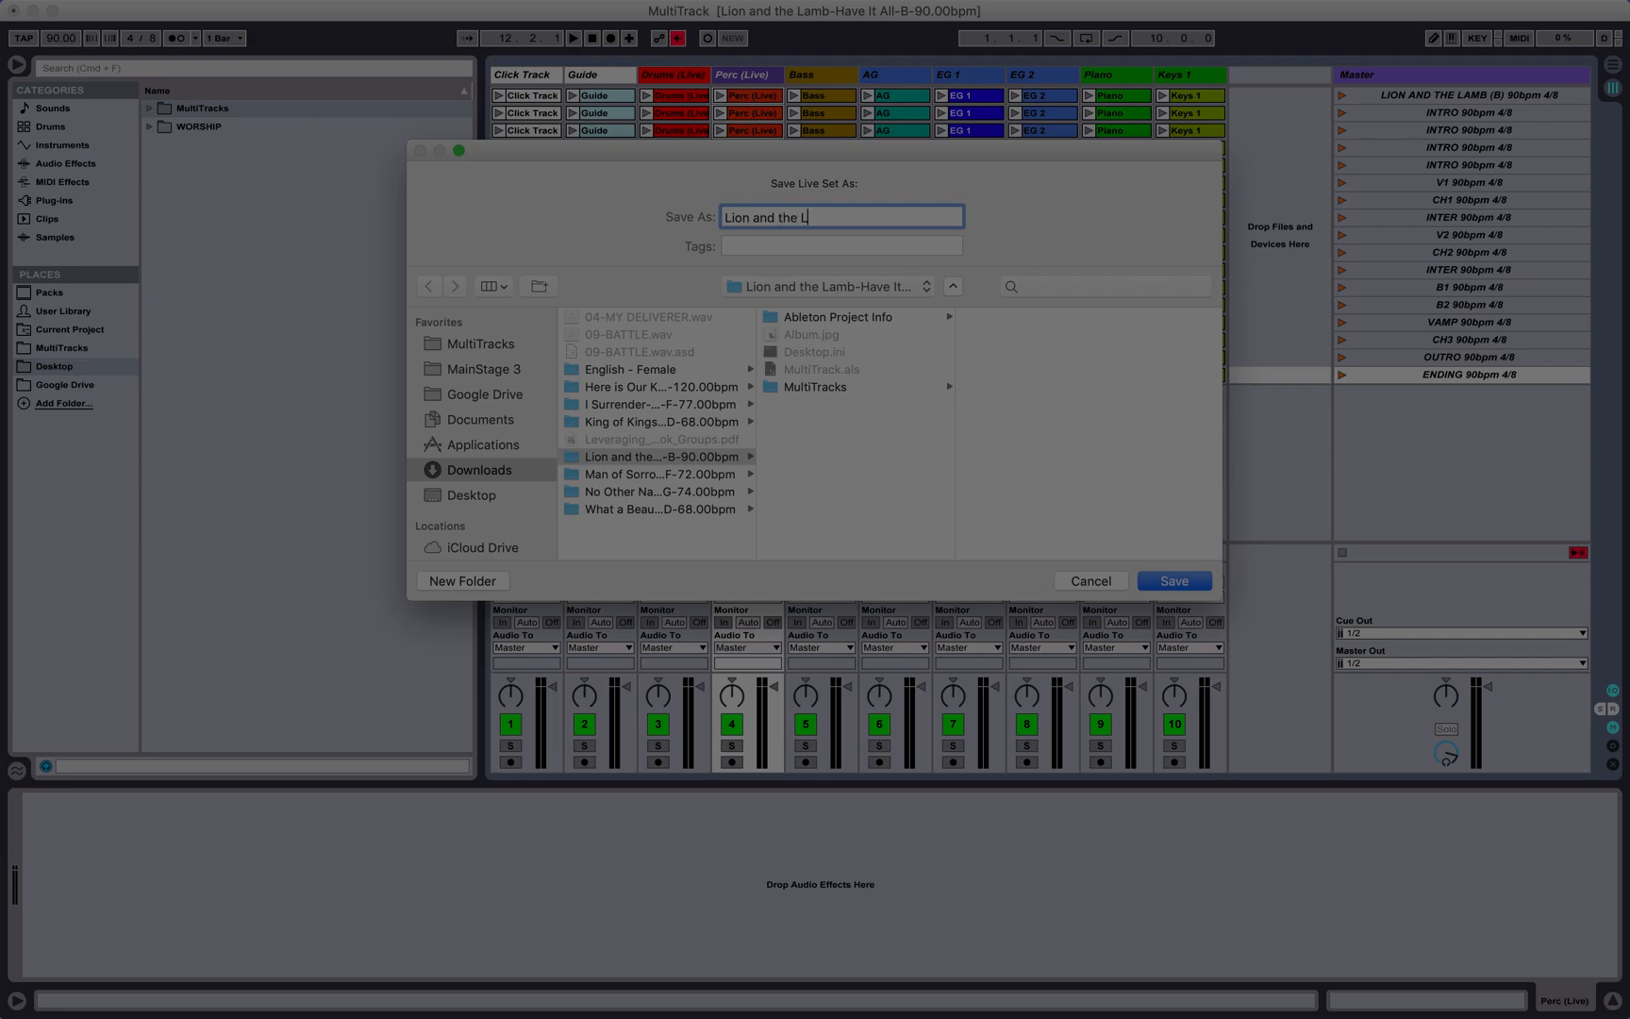
{"action": "key", "text": "BackSpace"}
{"action": "key", "text": "BackSpace"}
{"action": "key", "text": "BackSpace"}
{"action": "key", "text": "BackSpace"}
{"action": "key", "text": "BackSpace"}
{"action": "type", "text": "the Lamb"}
{"action": "left_click_drag", "start_coordinate": [758, 514], "coordinate": [880, 522]}
{"action": "type", "text": "-Have"}
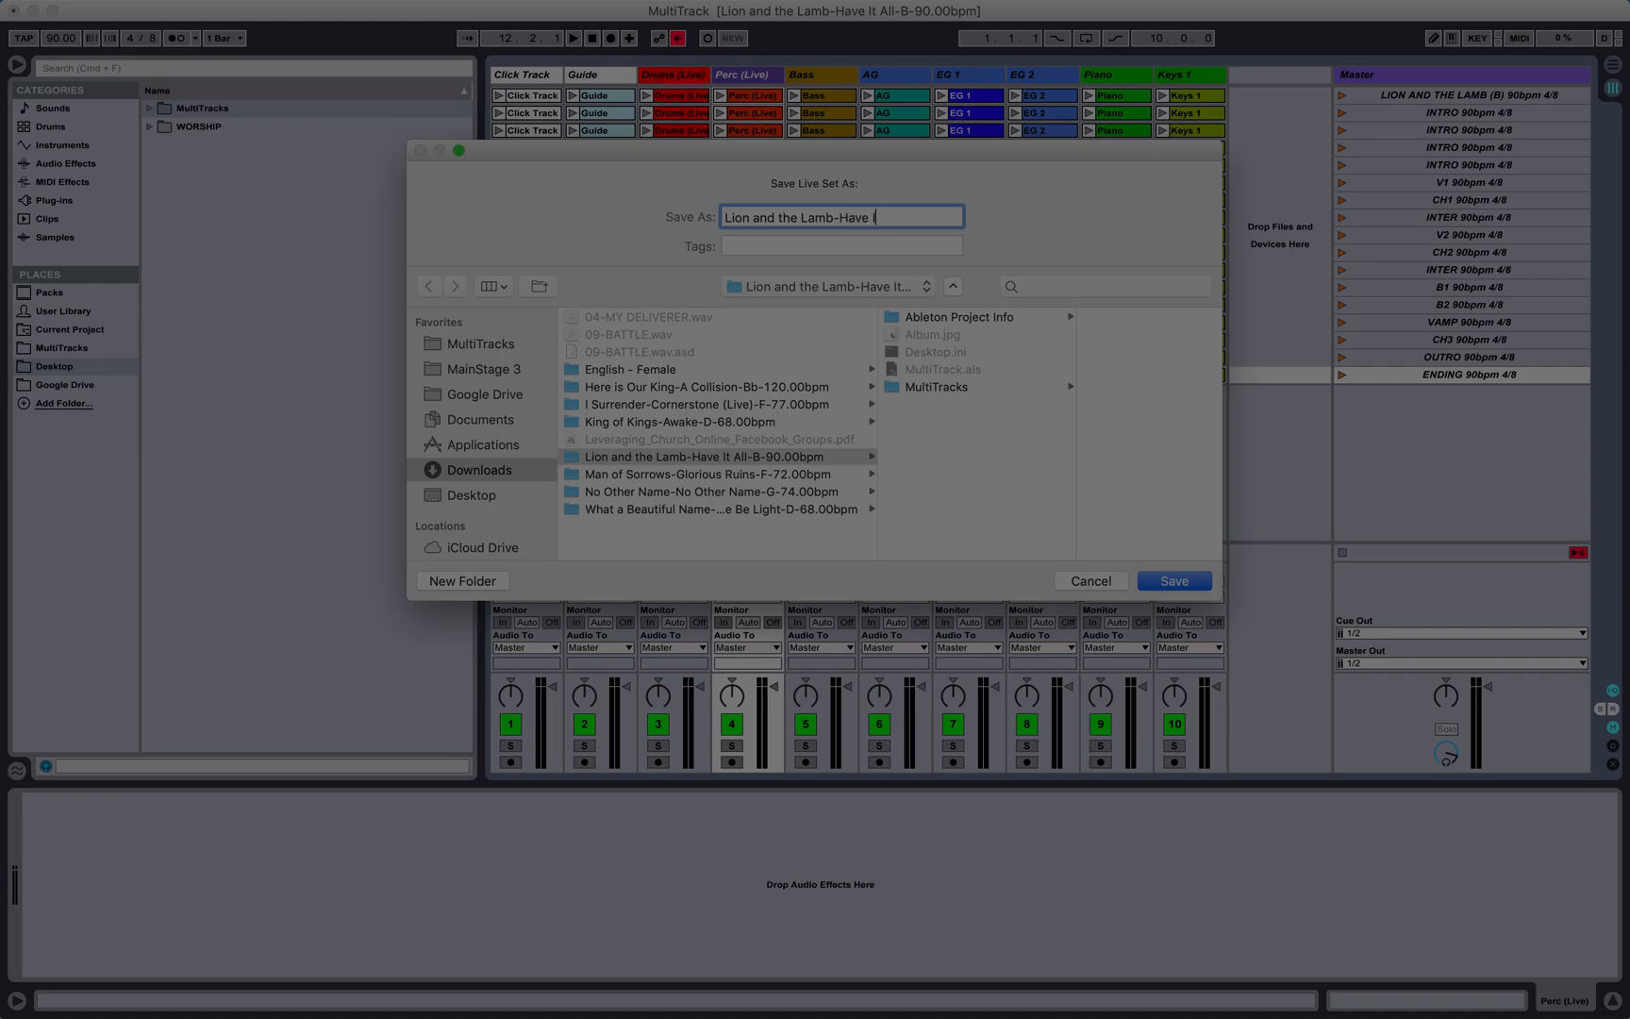
{"action": "type", "text": " It AL"}
{"action": "key", "text": "BackSpace"}
{"action": "type", "text": "ll-90.00bpm"}
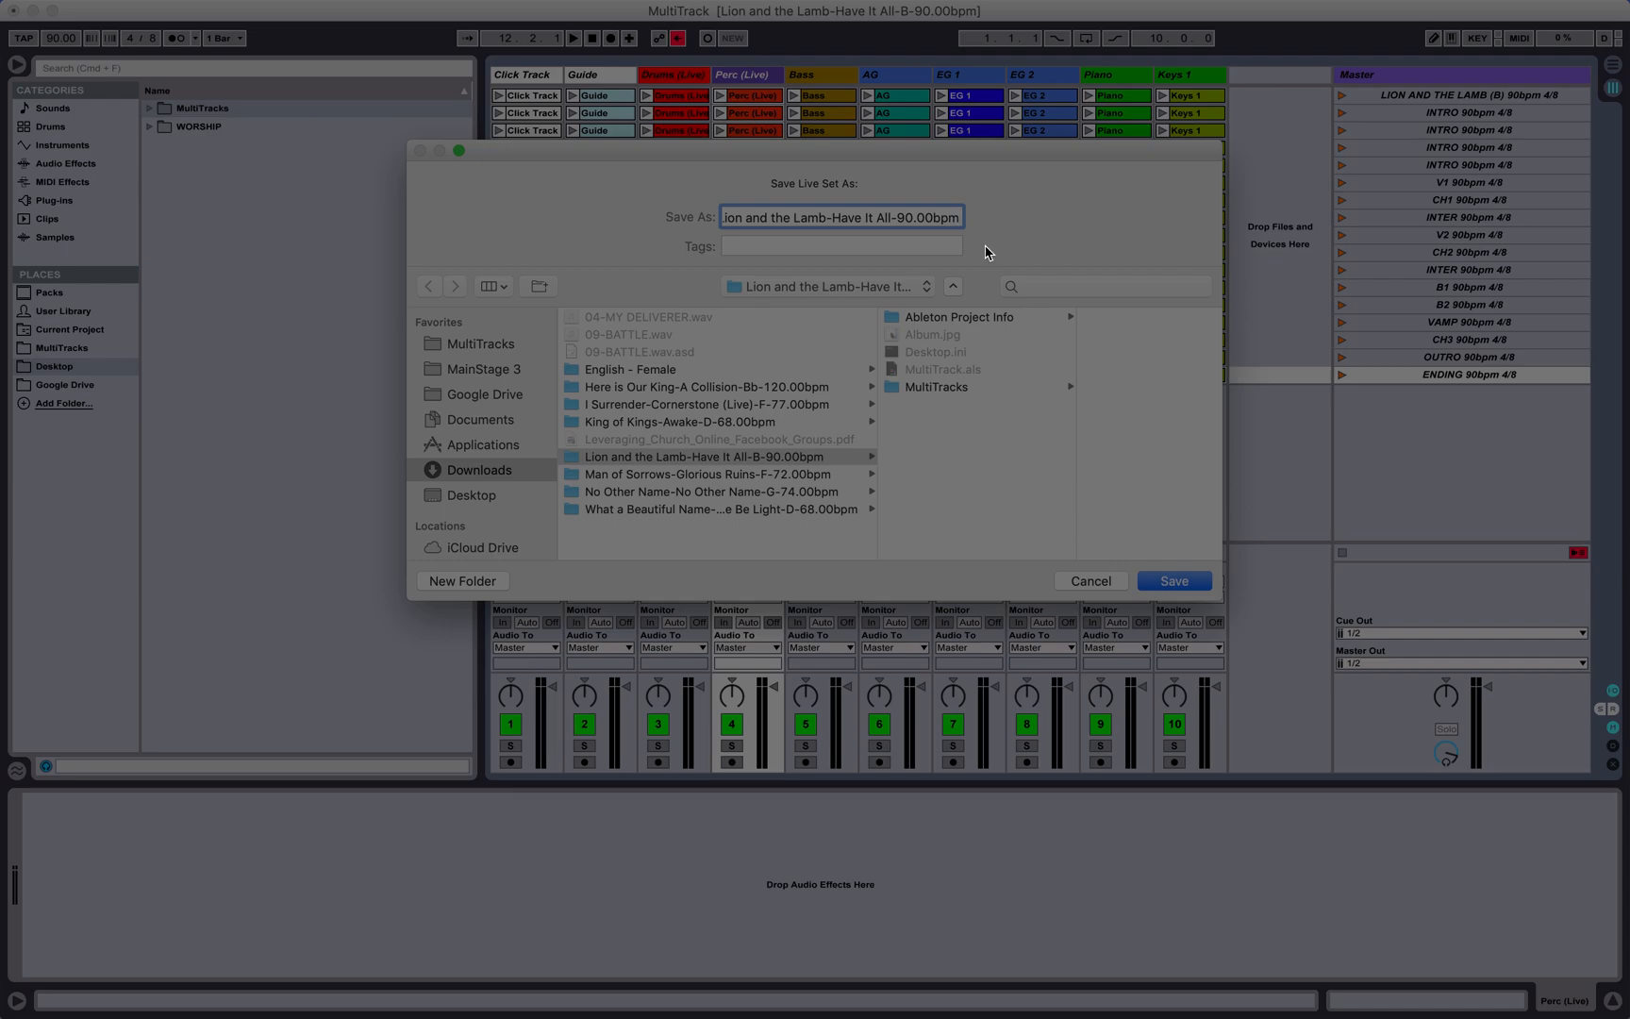
Step: Insert the song key "B-" before 90.00bpm in the file name and save the set in the song's folder
{"action": "key", "text": "Left"}
{"action": "key", "text": "Left"}
{"action": "key", "text": "Left"}
{"action": "key", "text": "Left"}
{"action": "key", "text": "Left"}
{"action": "key", "text": "Left"}
{"action": "key", "text": "Left"}
{"action": "key", "text": "Left"}
{"action": "type", "text": "B-"}
{"action": "key", "text": "Right"}
{"action": "key", "text": "Right"}
{"action": "key", "text": "Right"}
{"action": "key", "text": "Right"}
{"action": "key", "text": "Right"}
{"action": "key", "text": "Right"}
{"action": "key", "text": "Right"}
{"action": "key", "text": "Right"}
{"action": "key", "text": "Left"}
{"action": "key", "text": "Left"}
{"action": "key", "text": "Left"}
{"action": "key", "text": "Left"}
{"action": "key", "text": "Left"}
{"action": "key", "text": "Left"}
{"action": "key", "text": "Left"}
{"action": "key", "text": "Left"}
{"action": "key", "text": "Left"}
{"action": "key", "text": "Left"}
{"action": "key", "text": "Left"}
{"action": "key", "text": "Left"}
{"action": "left_click", "coordinate": [1163, 583]}
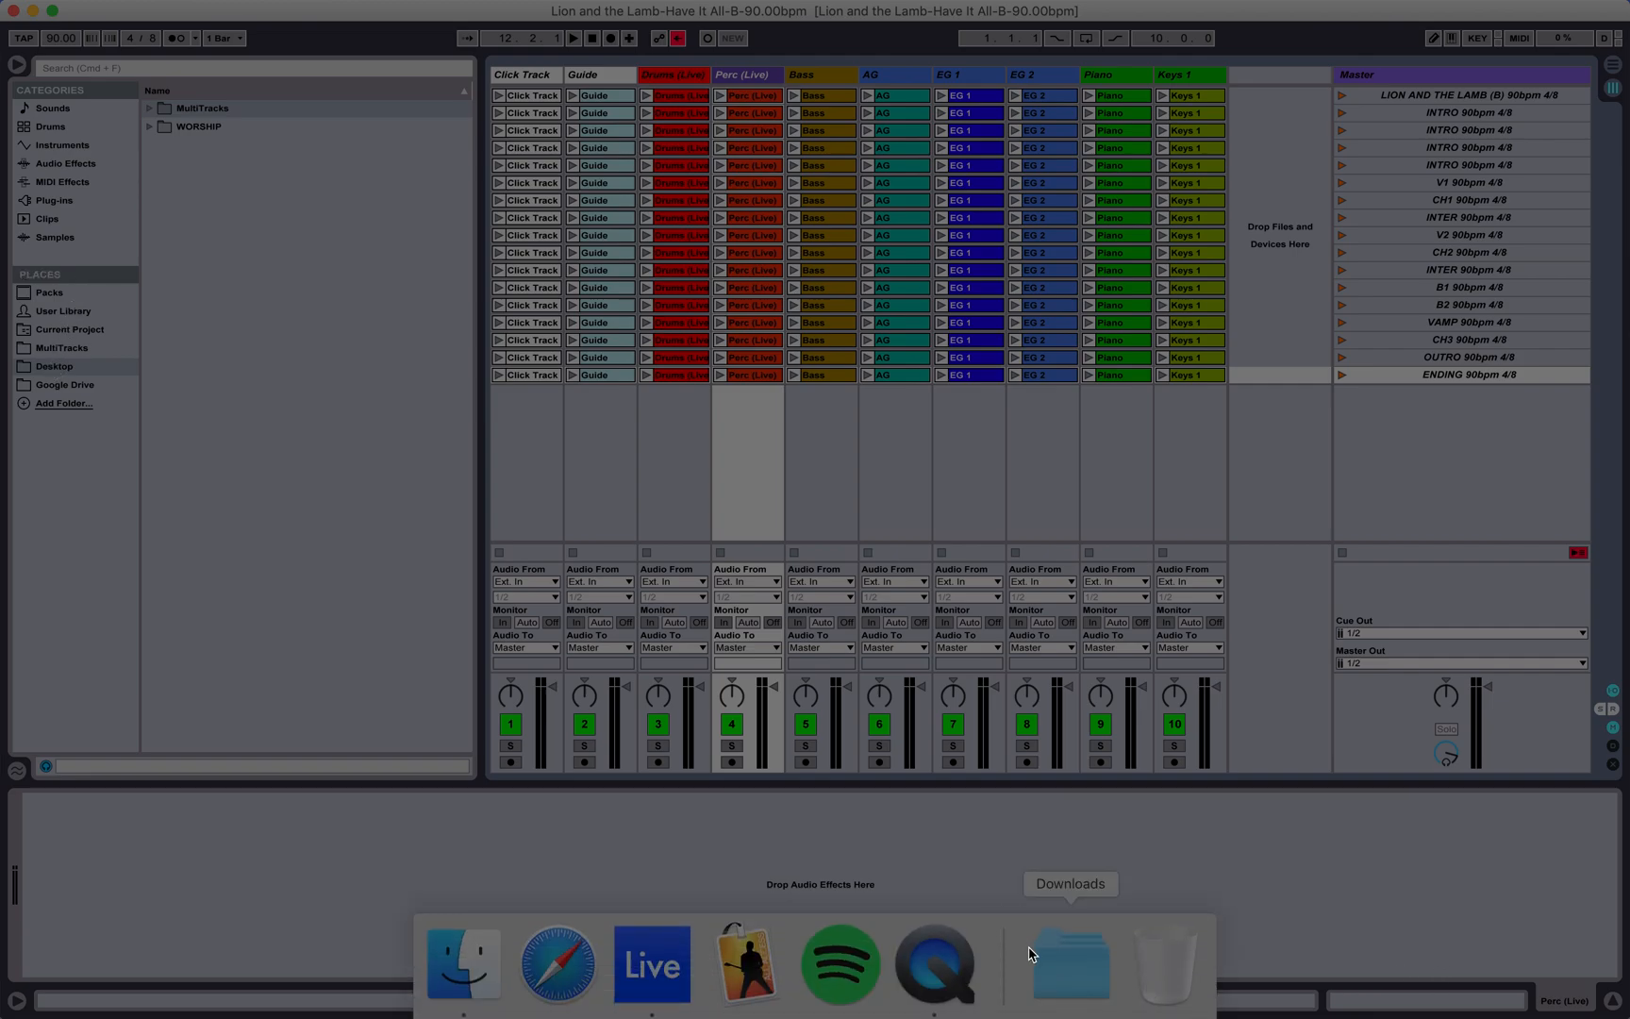
Step: Check the song's folder in Downloads for the newly saved set file and close the folder view
{"action": "left_click", "coordinate": [1032, 955]}
{"action": "left_click", "coordinate": [864, 627]}
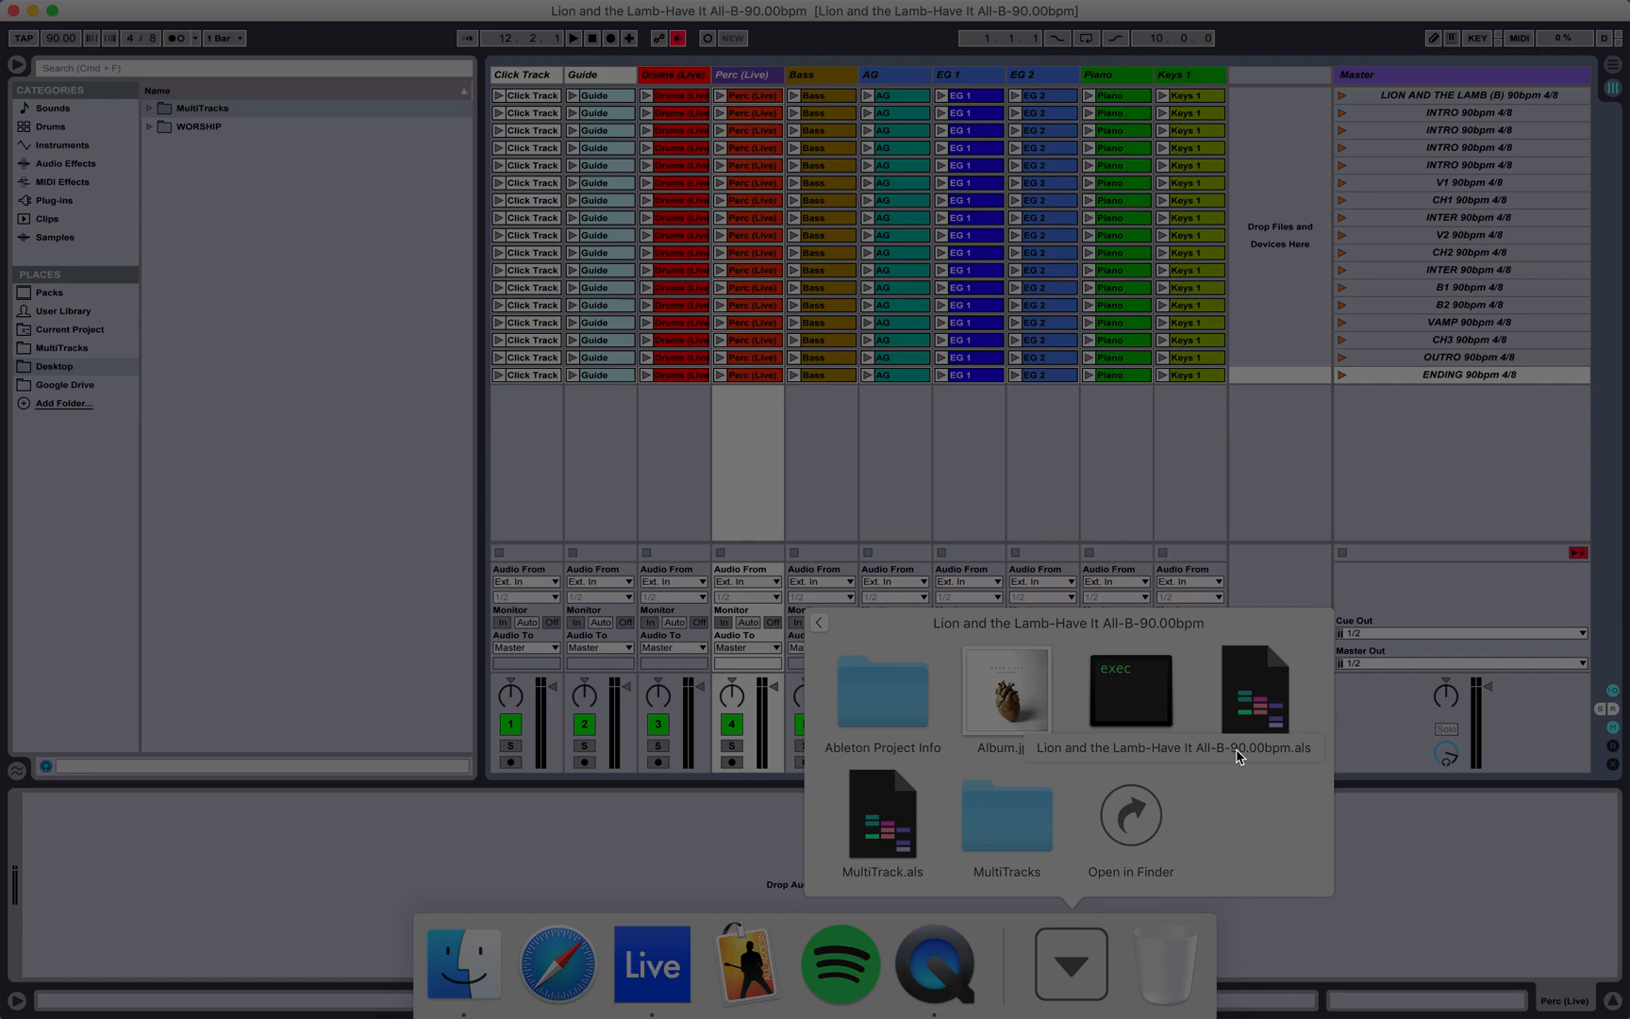
{"action": "left_click", "coordinate": [1075, 962]}
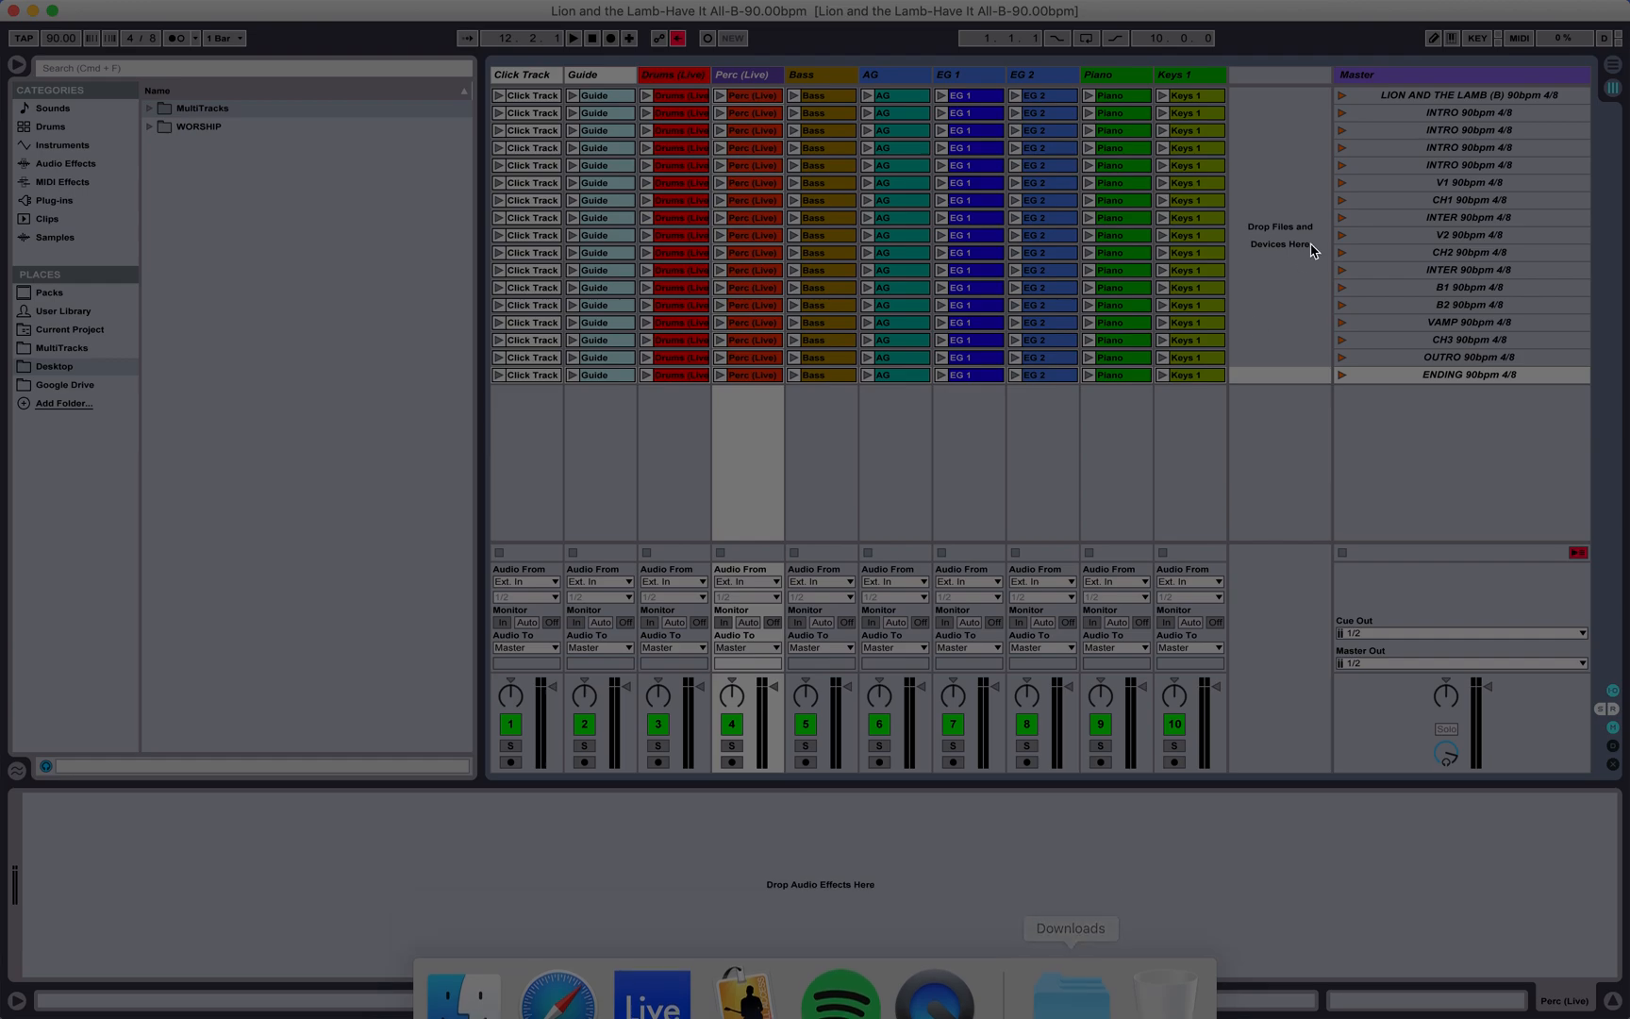
{"action": "left_click", "coordinate": [1419, 115]}
{"action": "left_click", "coordinate": [1419, 130]}
{"action": "left_click", "coordinate": [1422, 147]}
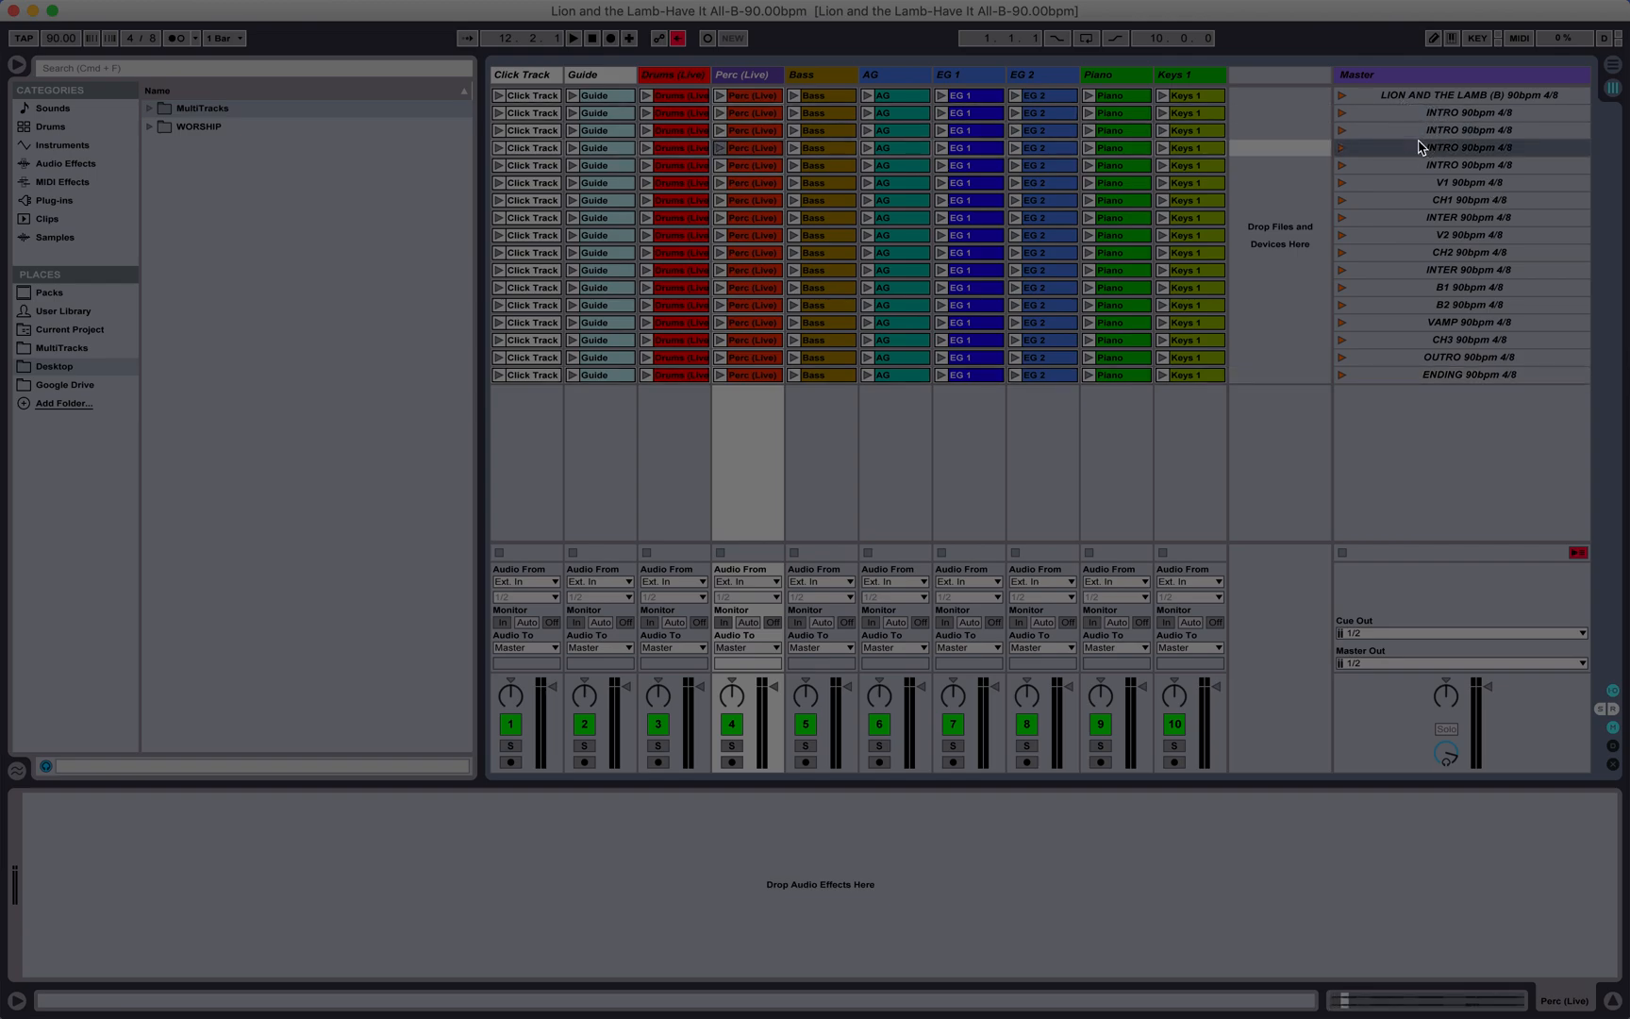
{"action": "left_click", "coordinate": [1441, 320]}
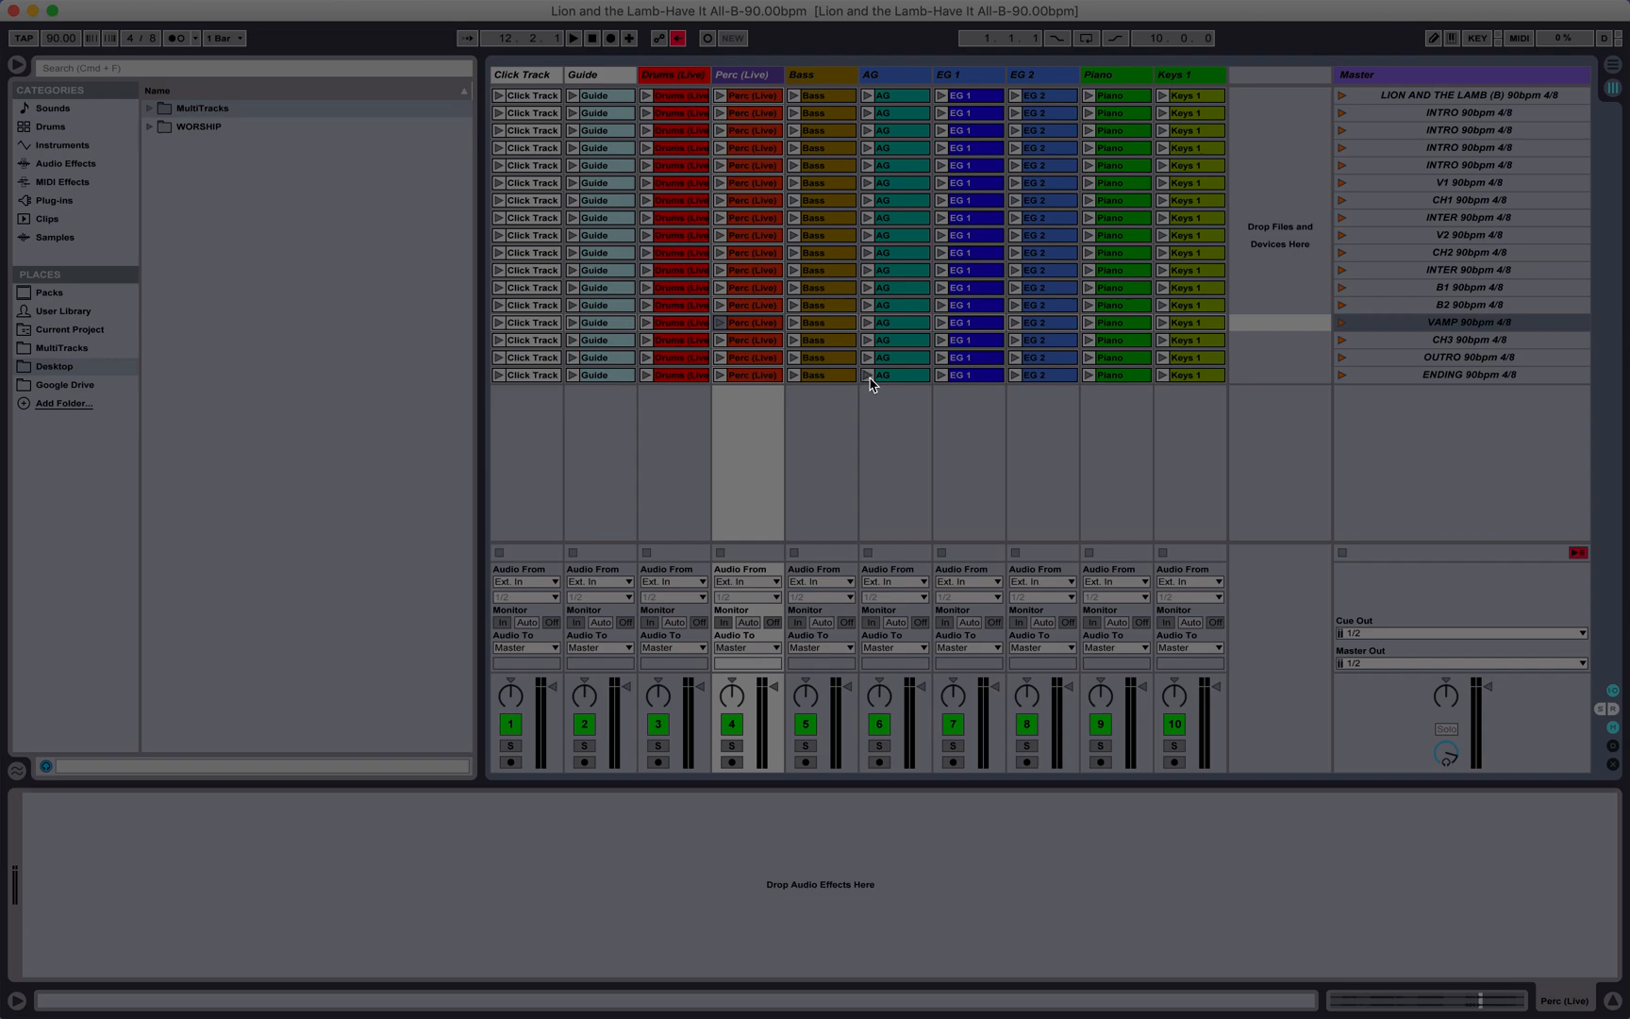
Step: Reopen the song's folder in Downloads and review the set files, the MultiTracks folder and the other project contents
{"action": "mouse_move", "coordinate": [1187, 1005]}
{"action": "left_click", "coordinate": [1093, 995]}
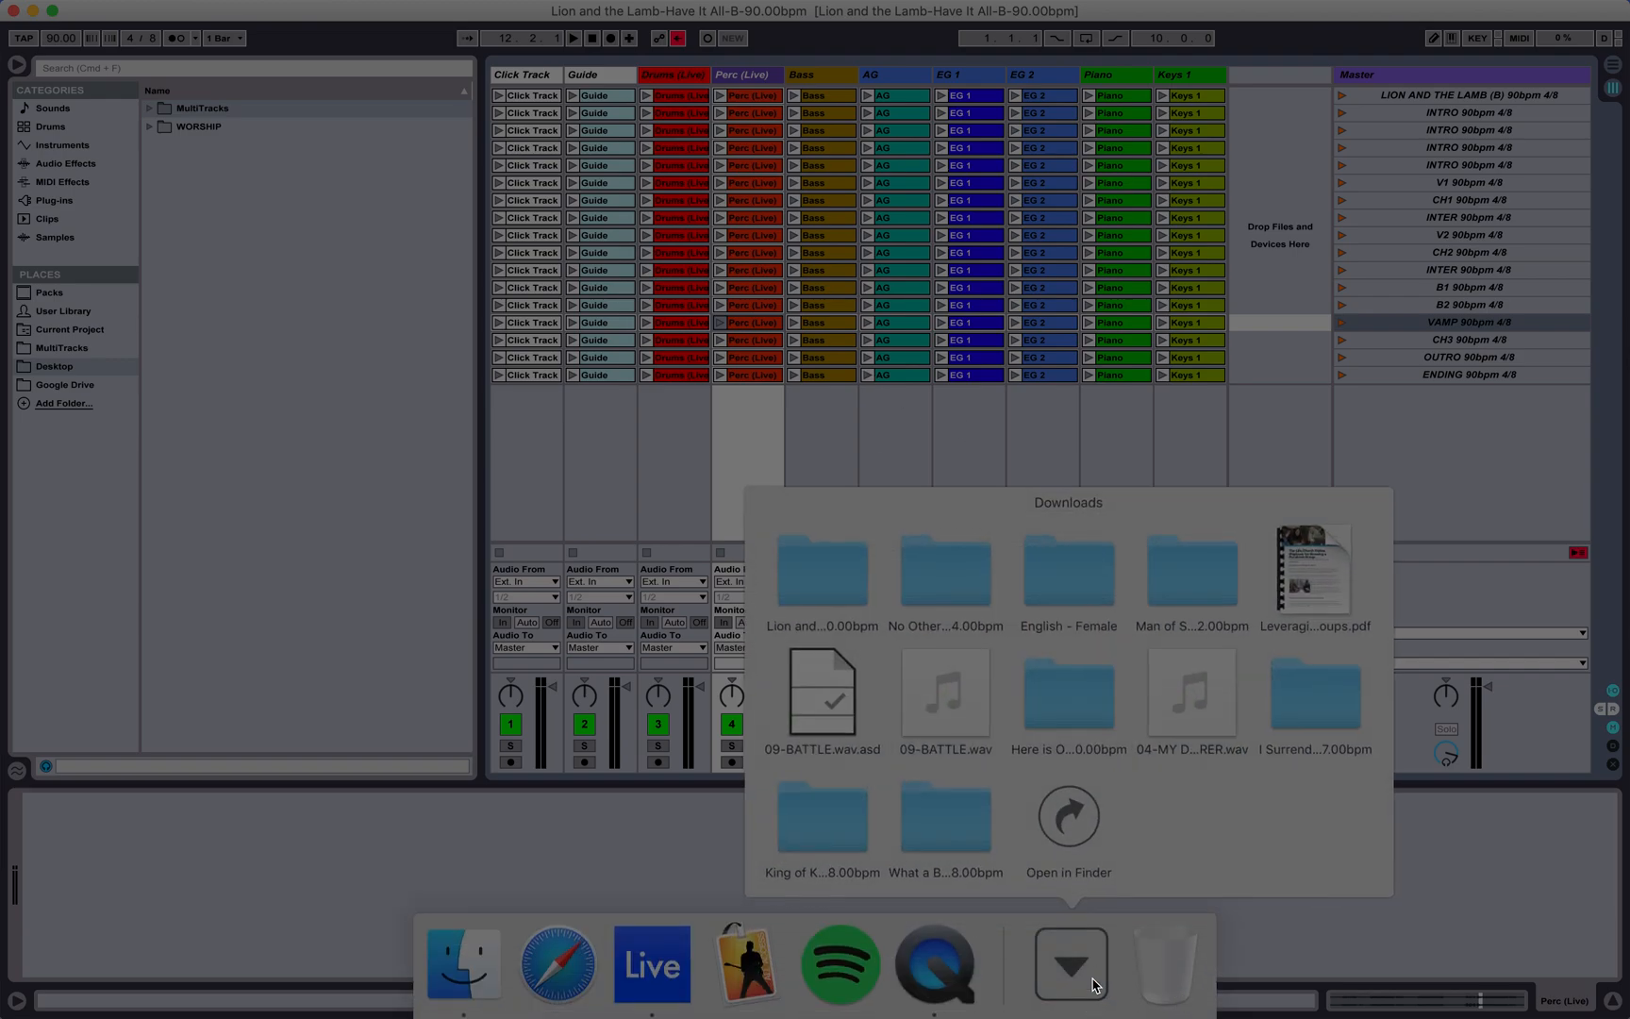
{"action": "left_click", "coordinate": [835, 571]}
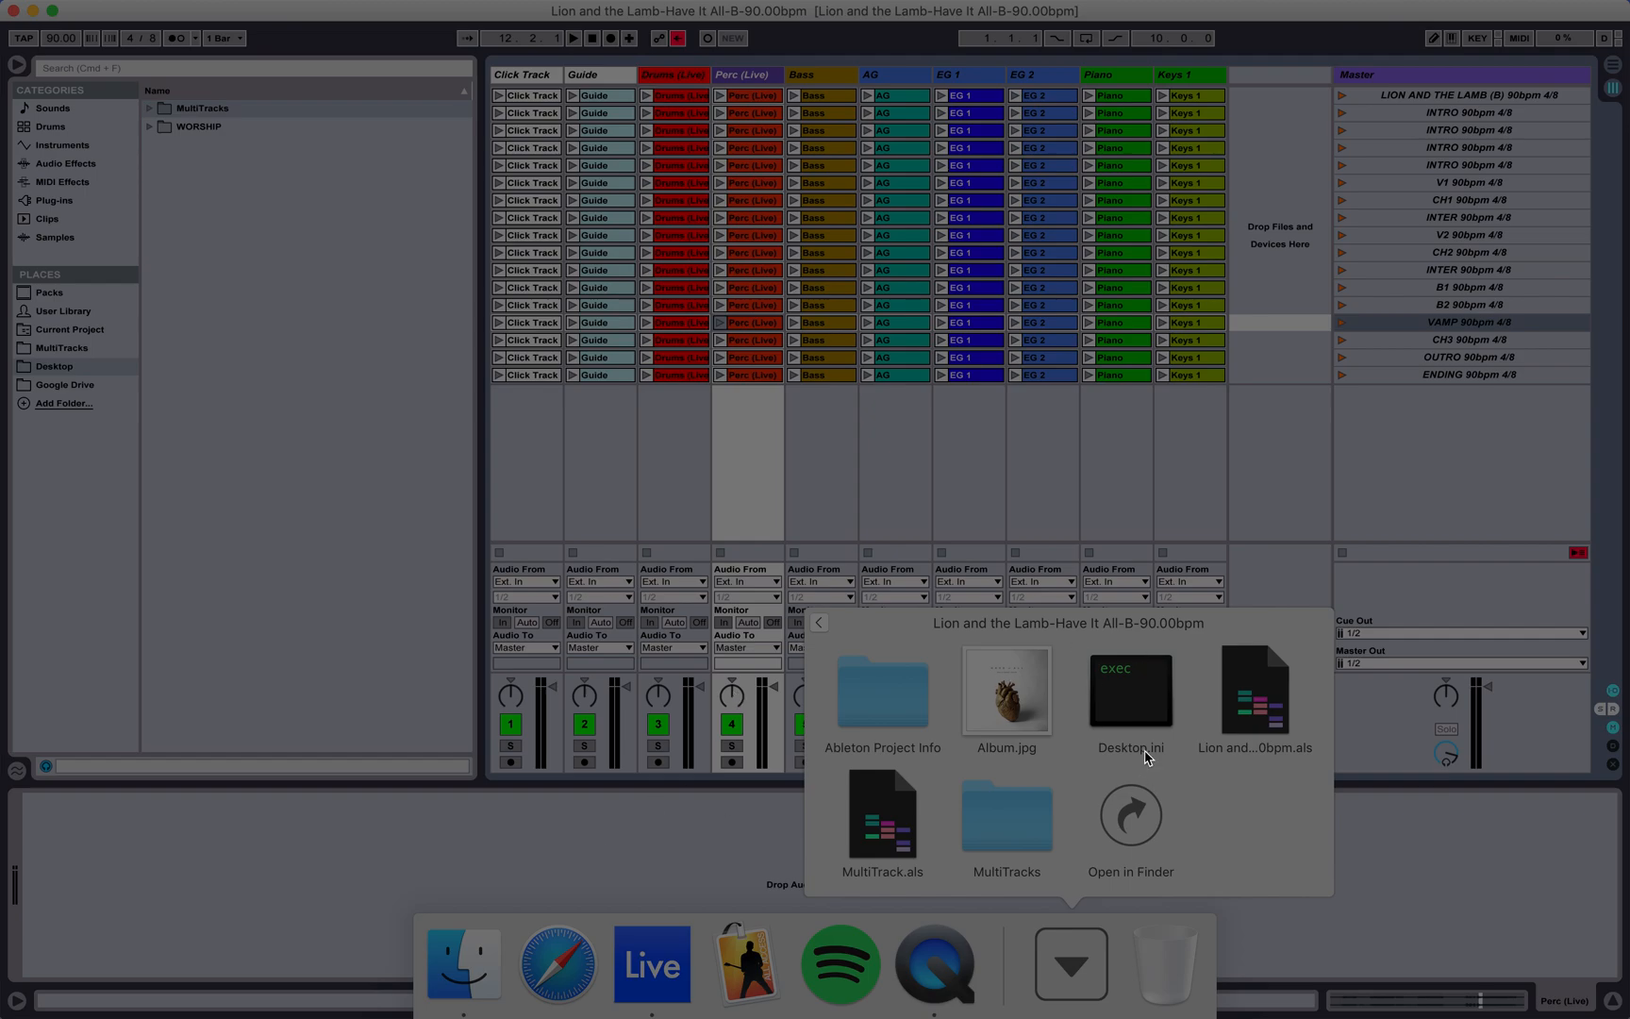
{"action": "left_click", "coordinate": [650, 846]}
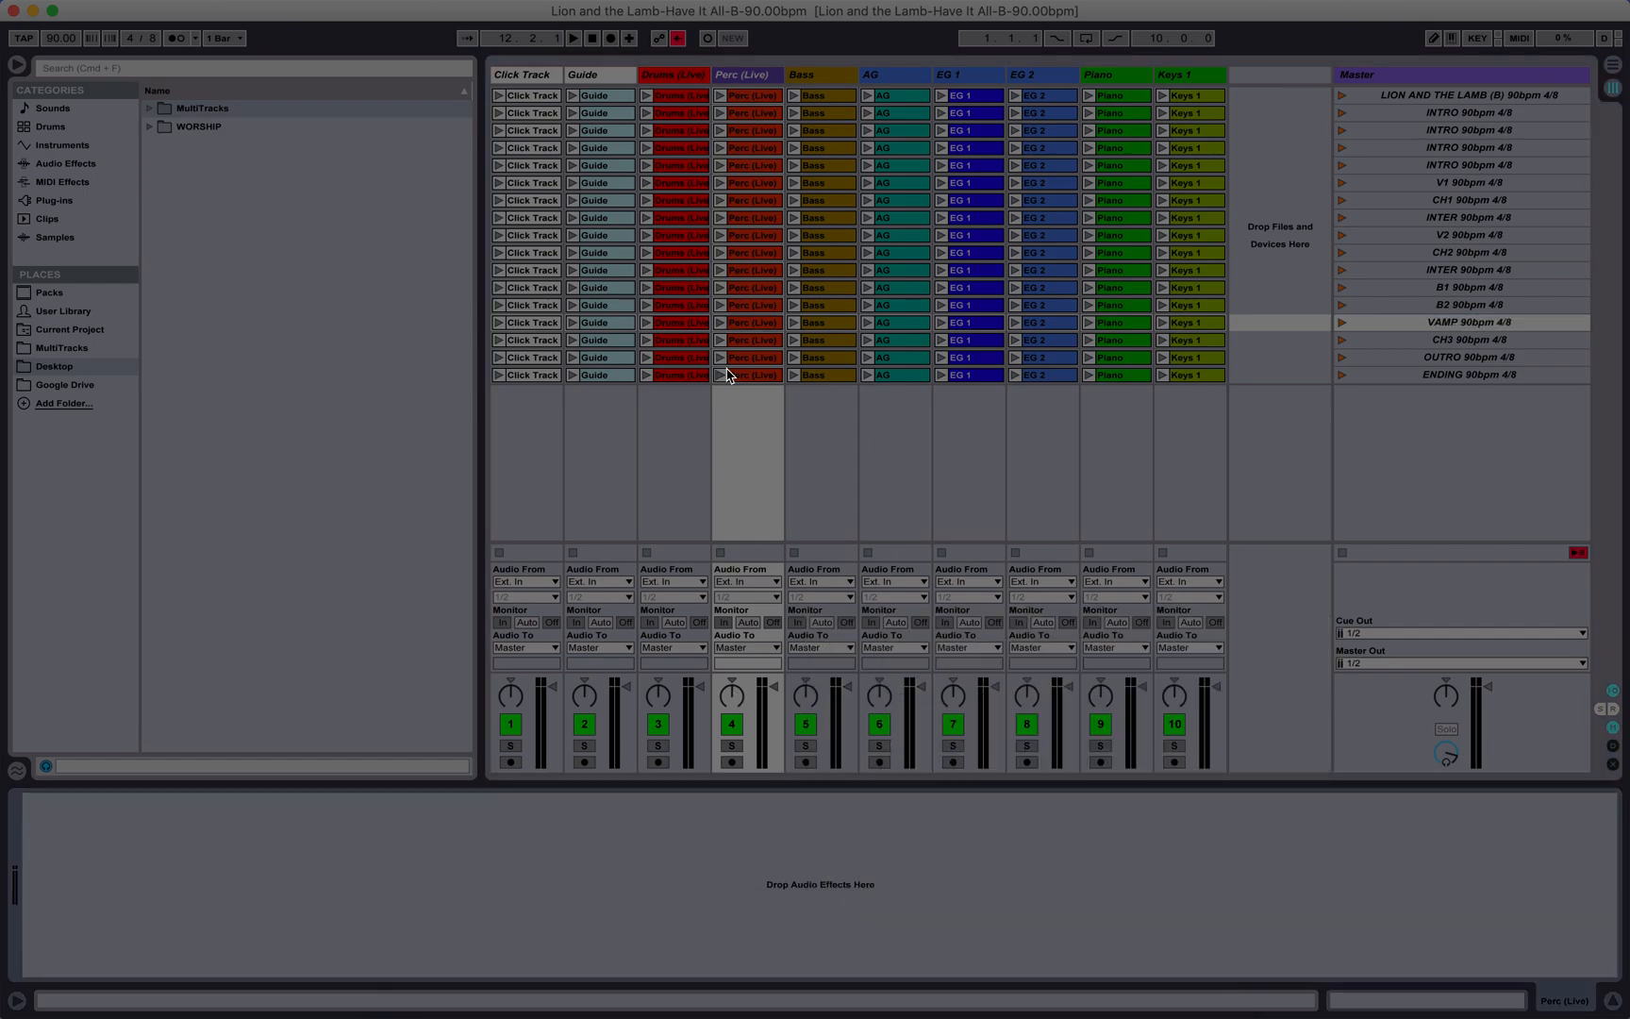
Step: Launch the LION AND THE LAMB (B) 90bpm 4/8 scene to play the song from its beginning
{"action": "left_click", "coordinate": [1397, 98]}
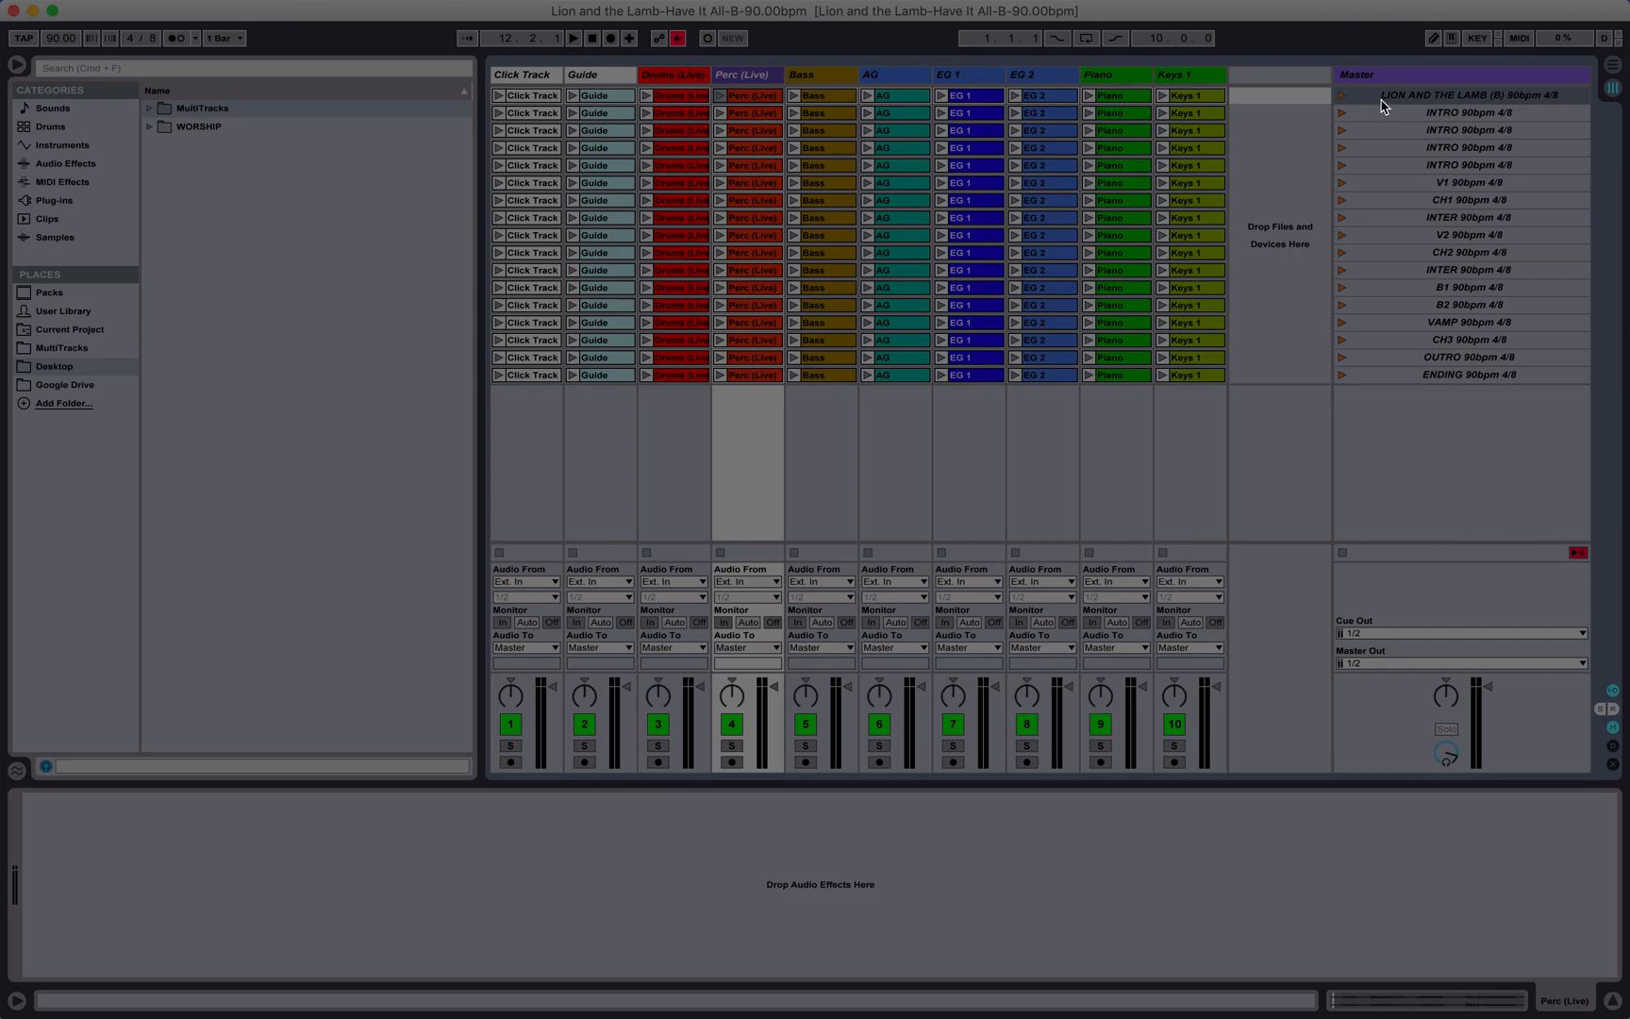
{"action": "left_click", "coordinate": [1341, 96]}
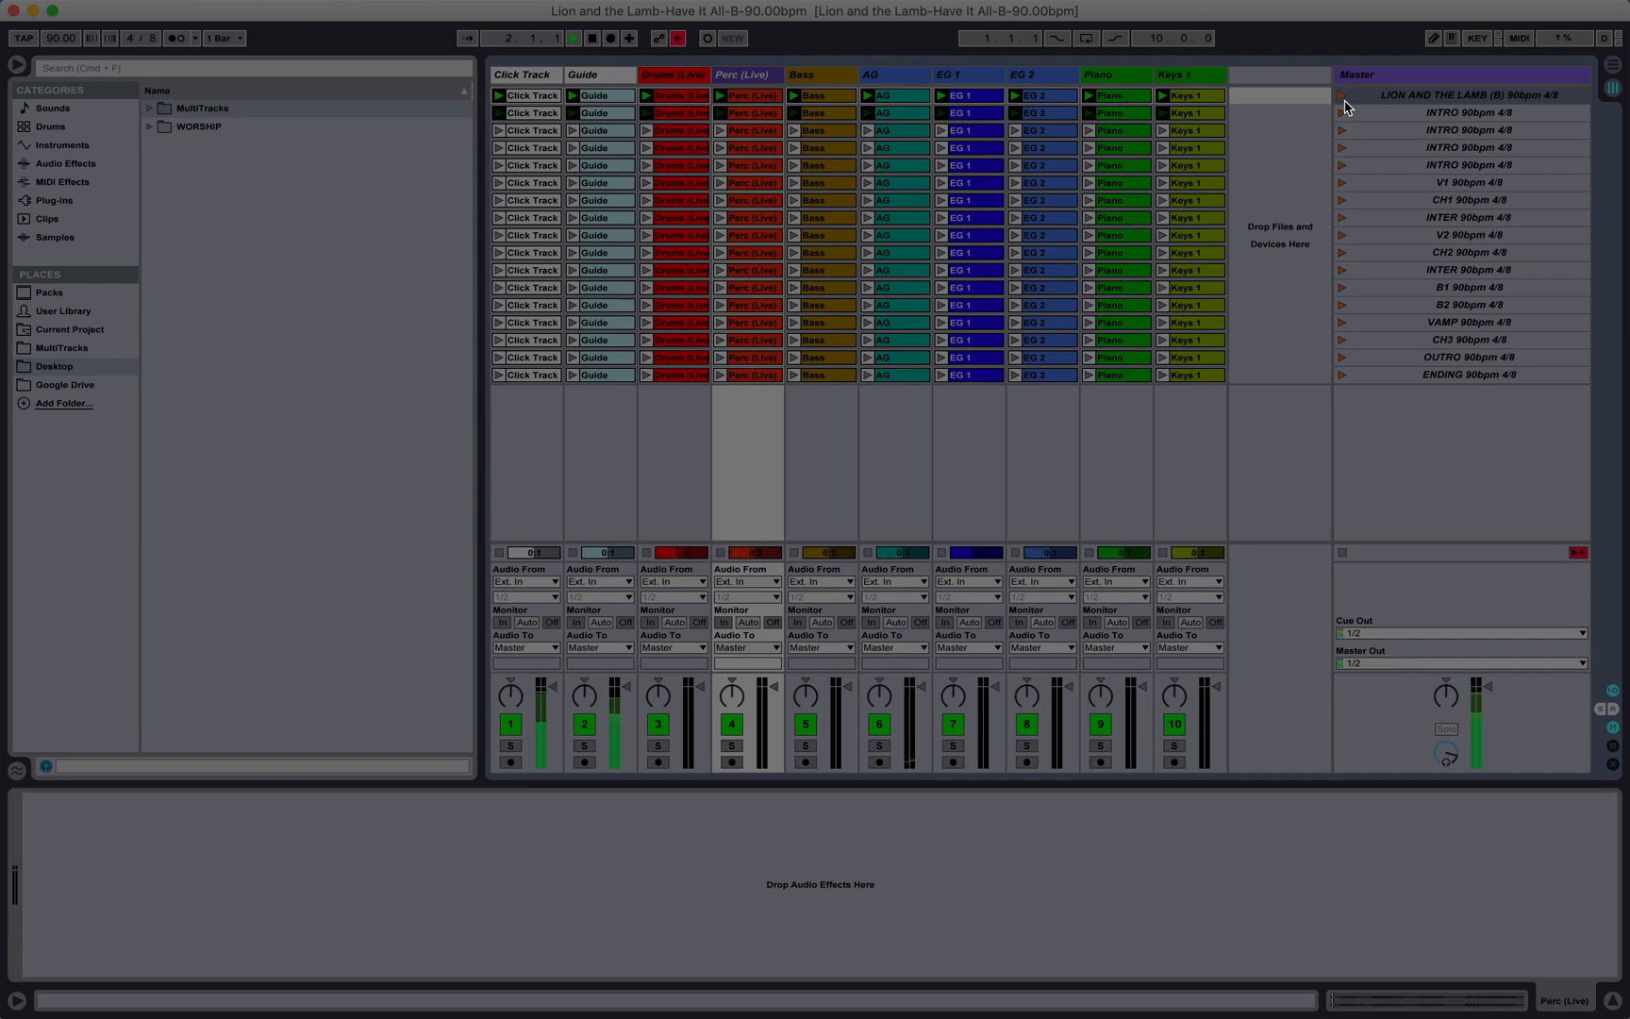